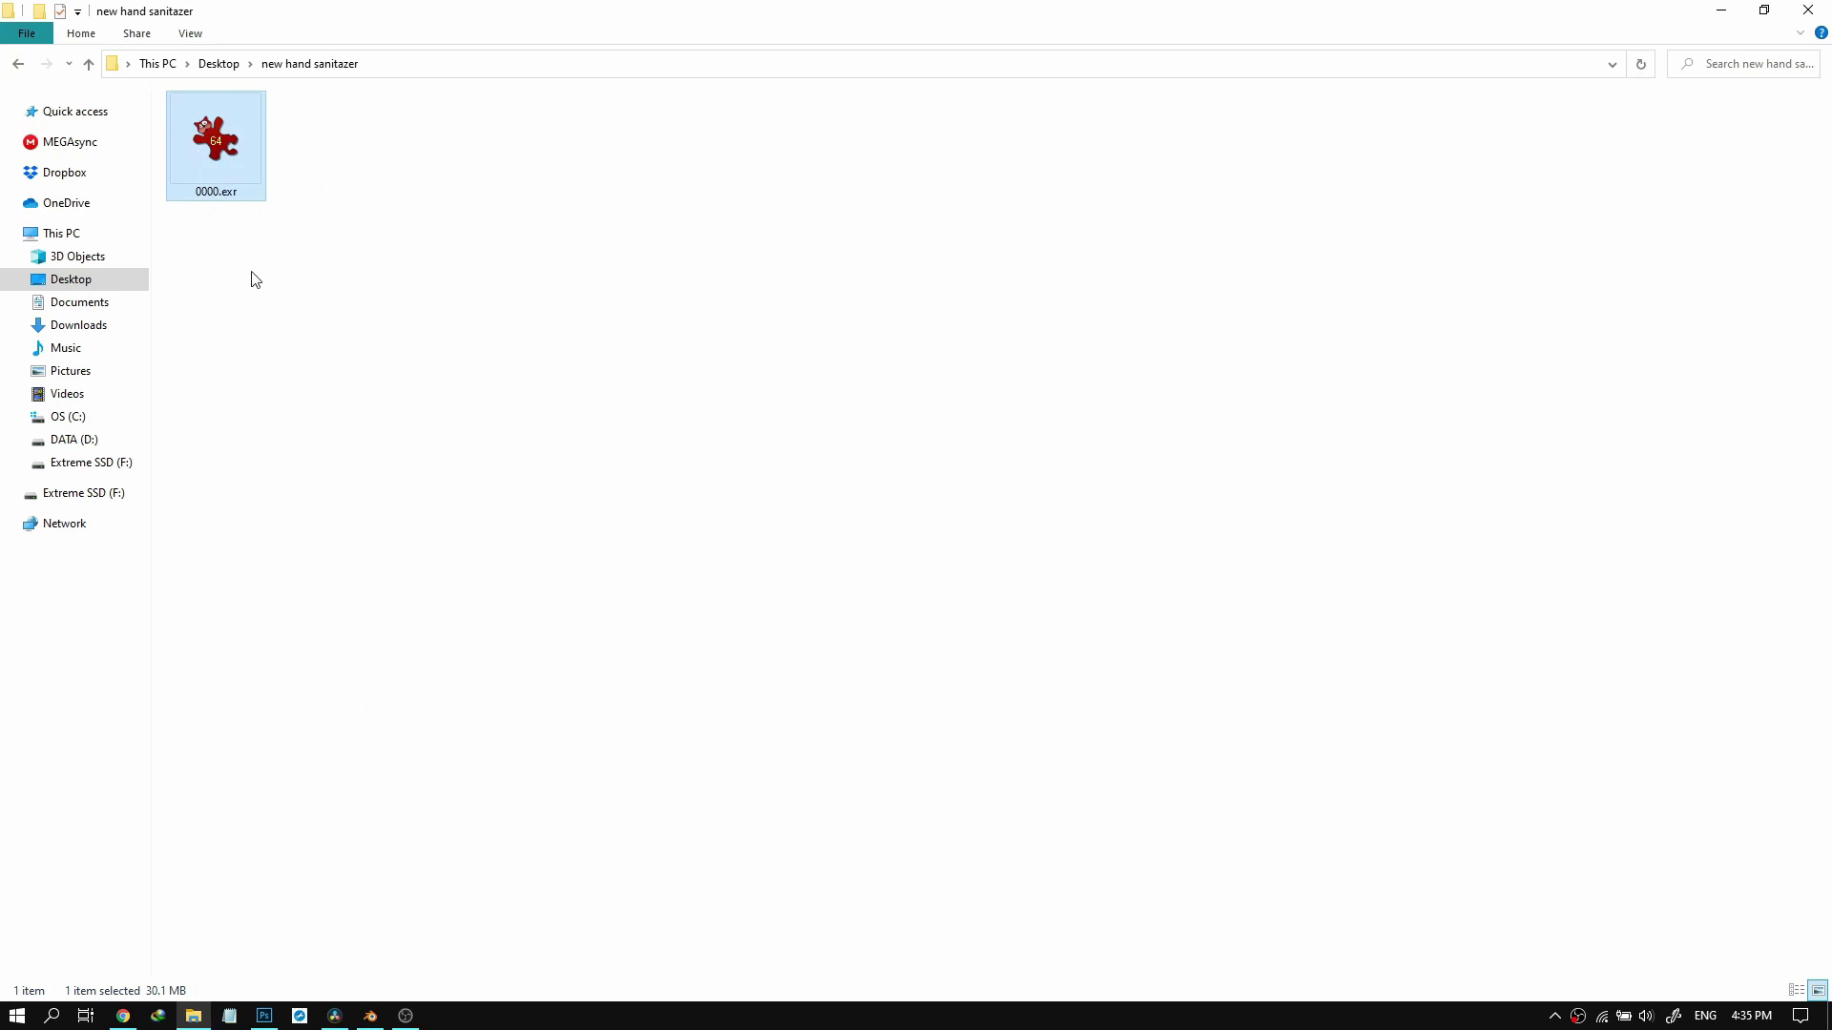
Switch to Chrome, search Google for "exr io" and open the Exr-IO plug-in website from the results.
mouse_move(134, 1024)
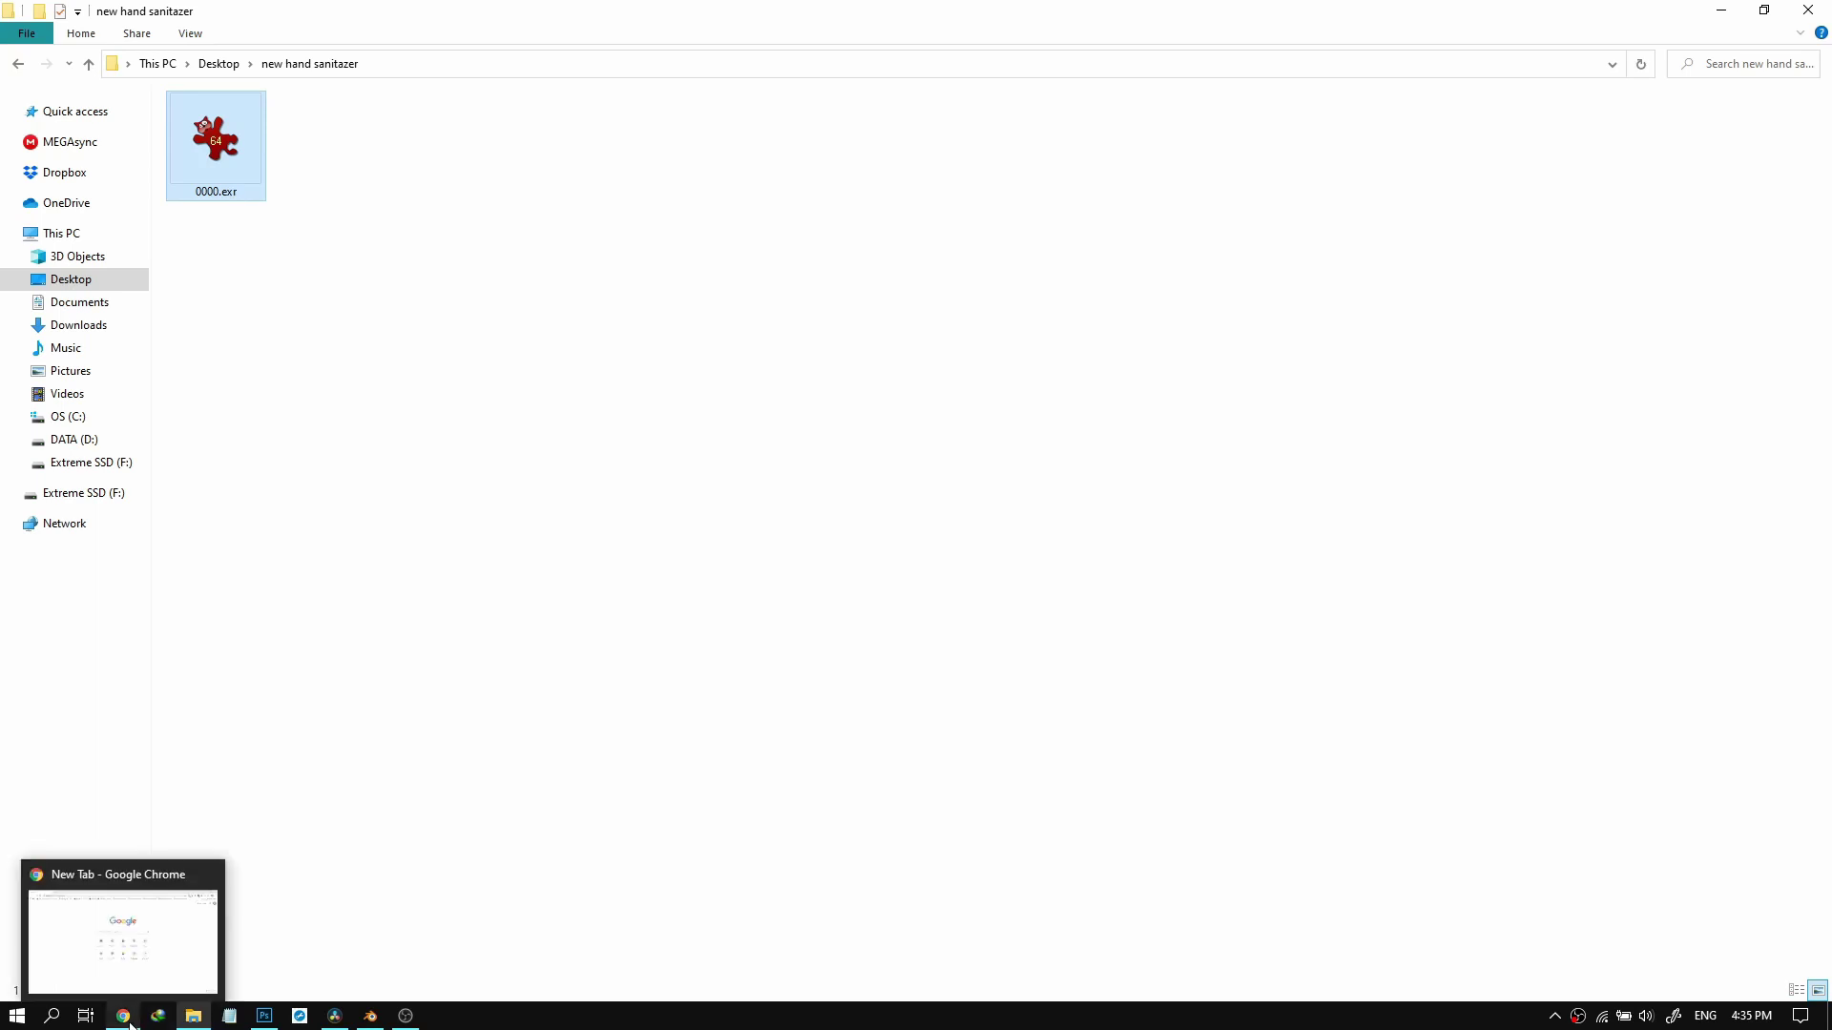
click(130, 937)
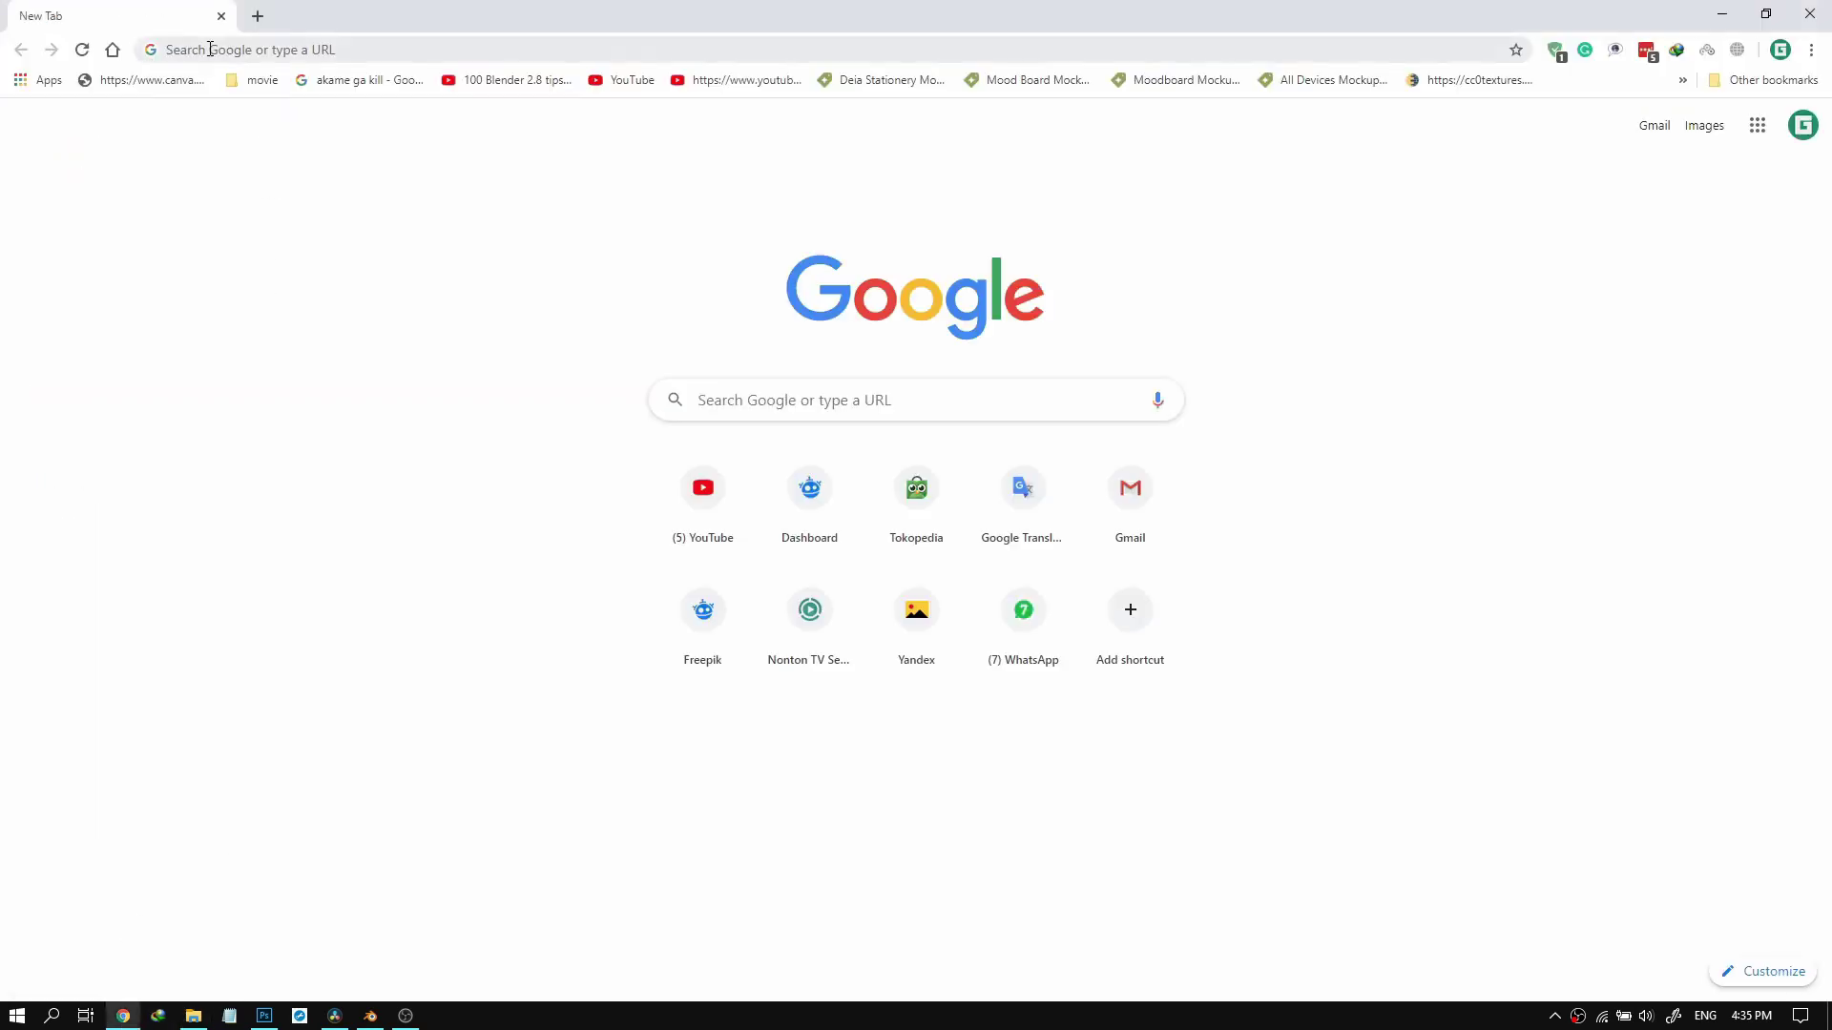
click(210, 49)
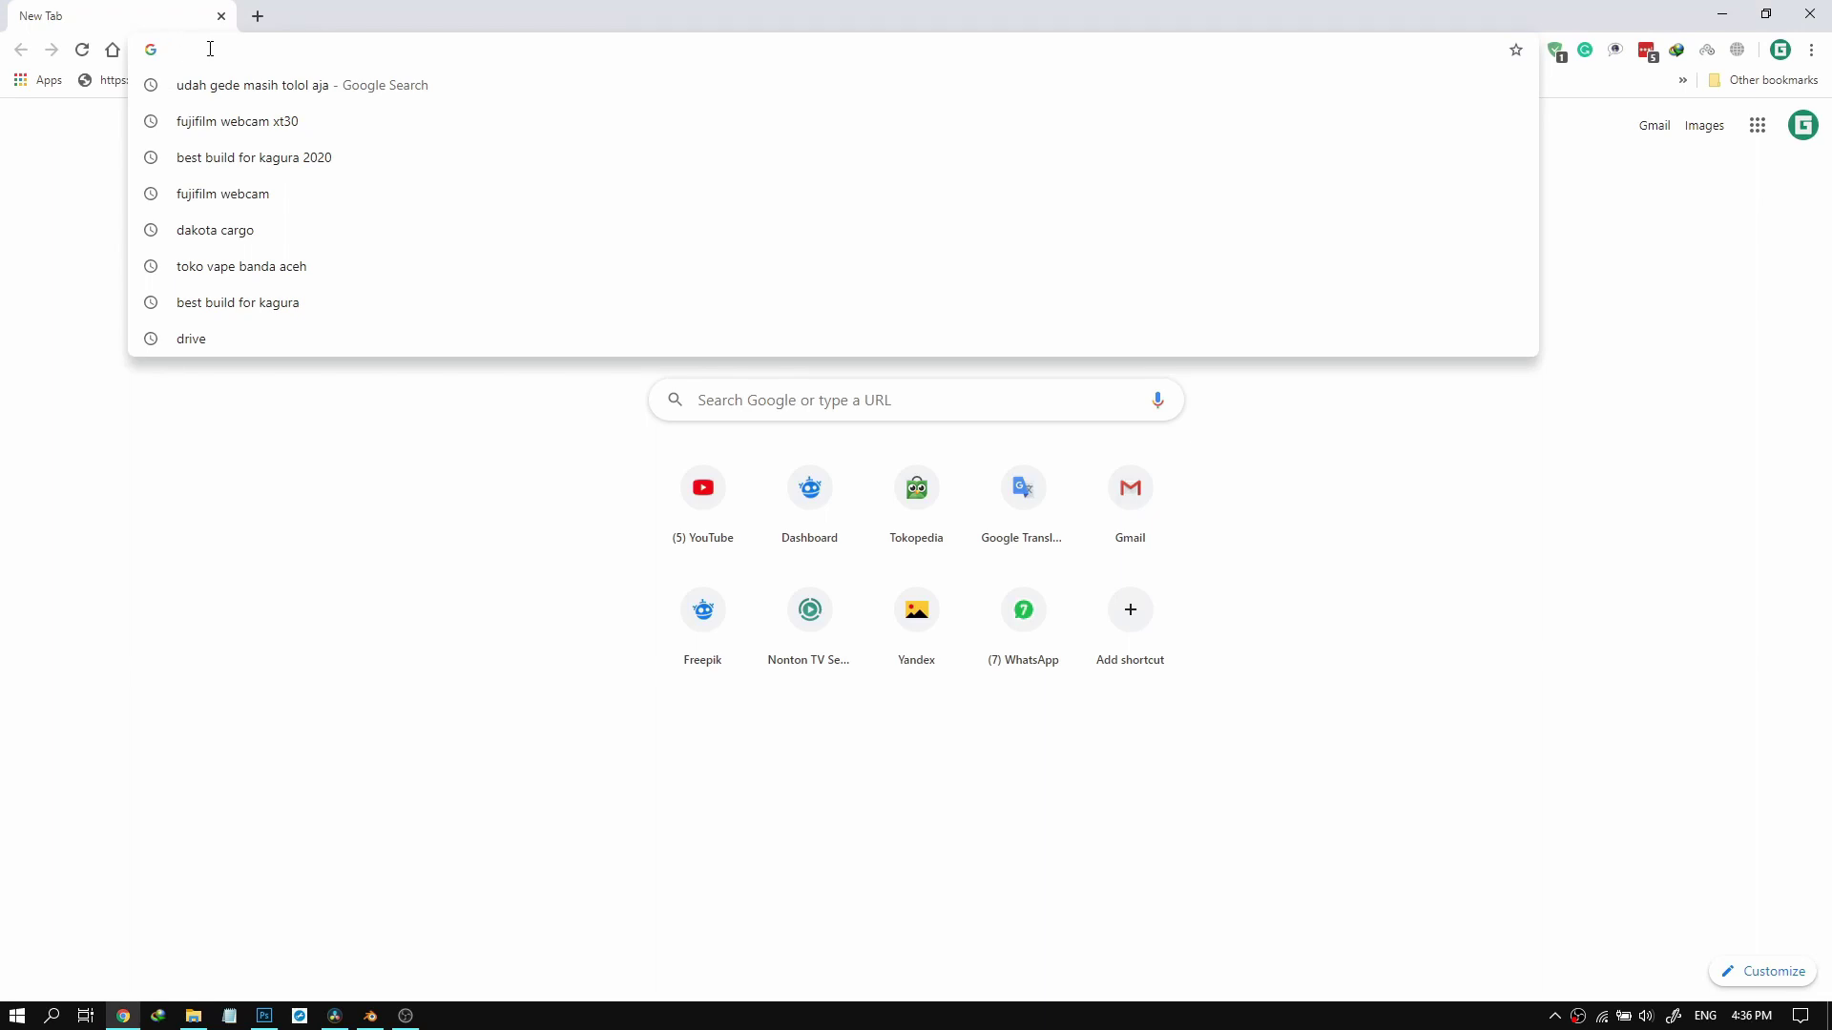
text(exr )
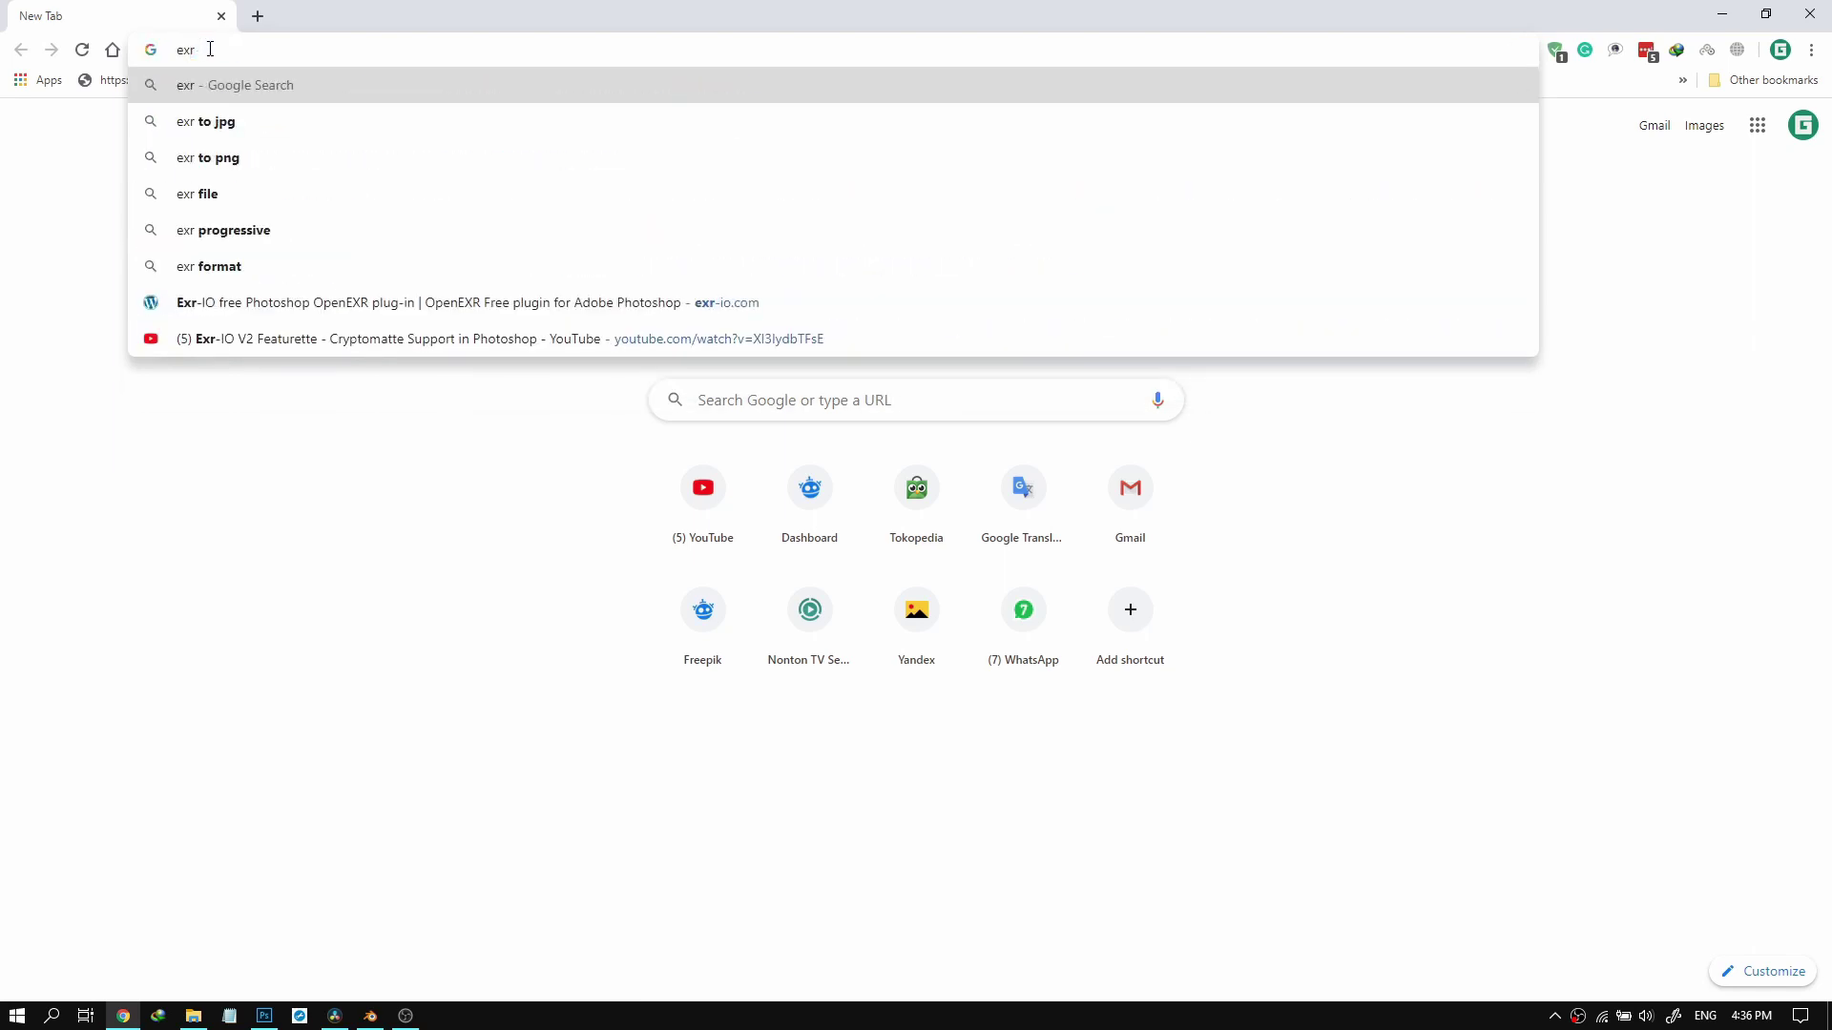
text(io)
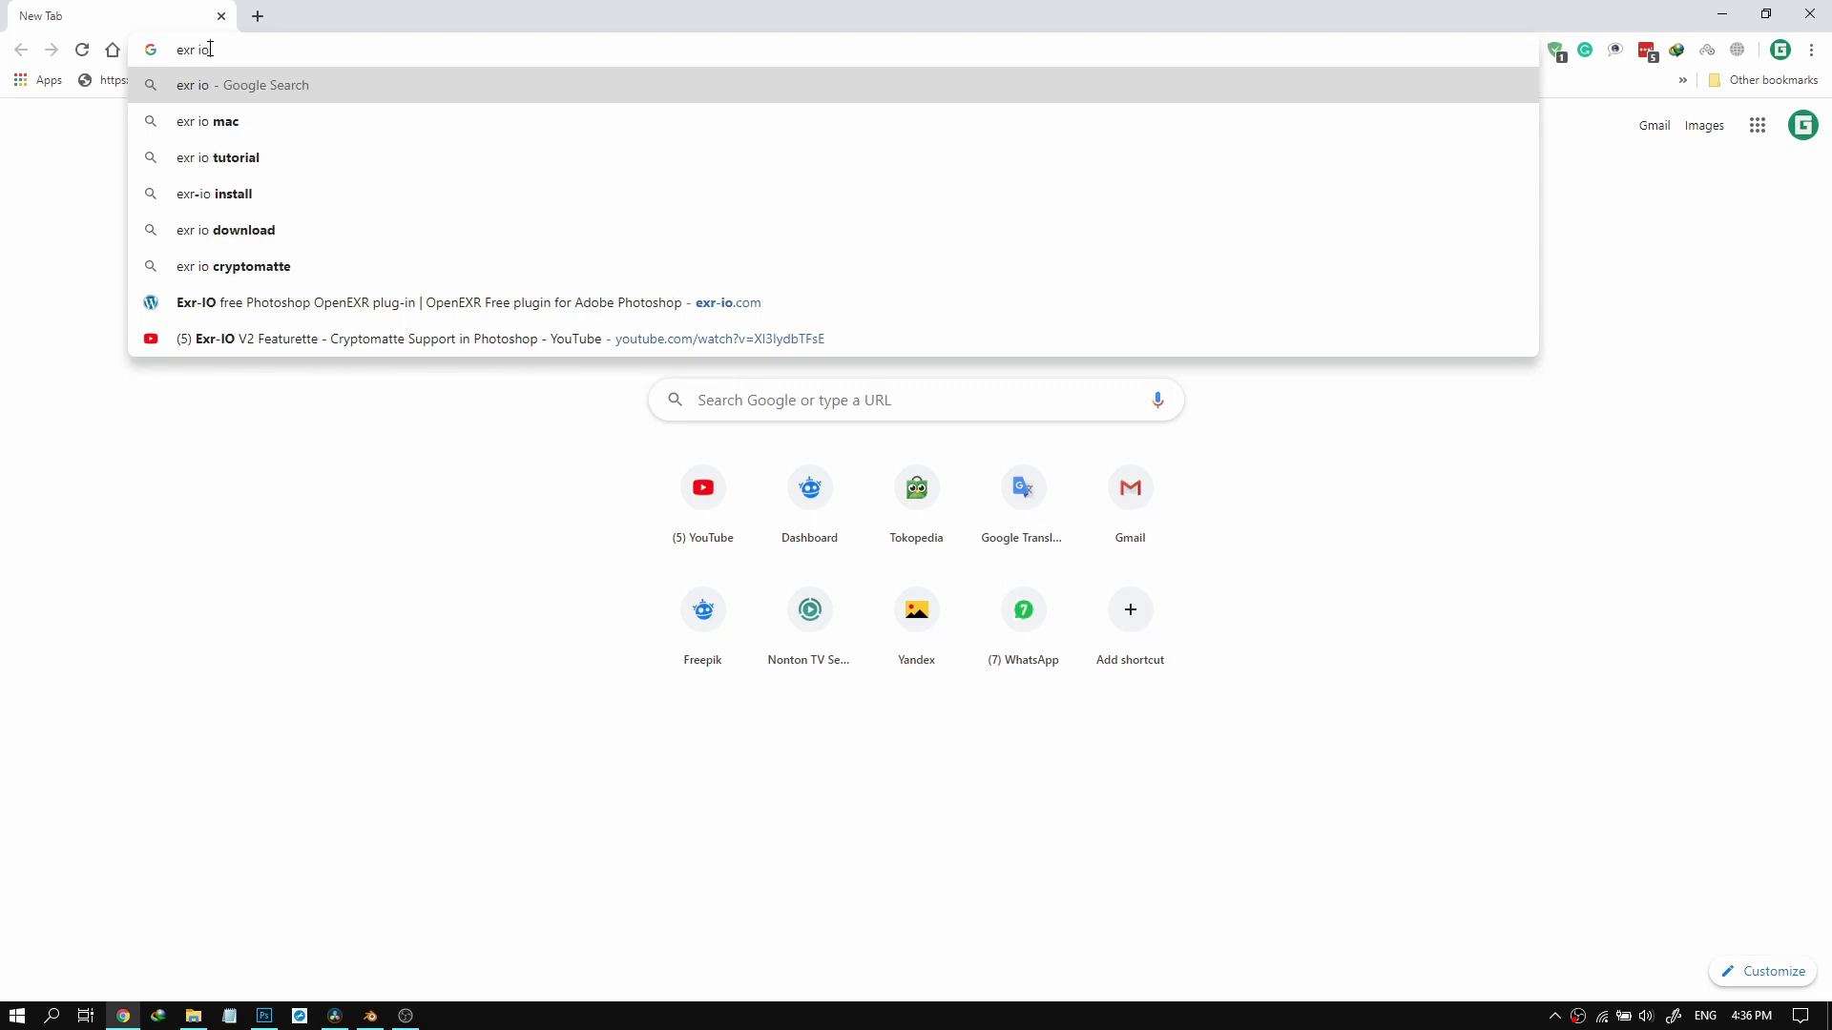
key(Return)
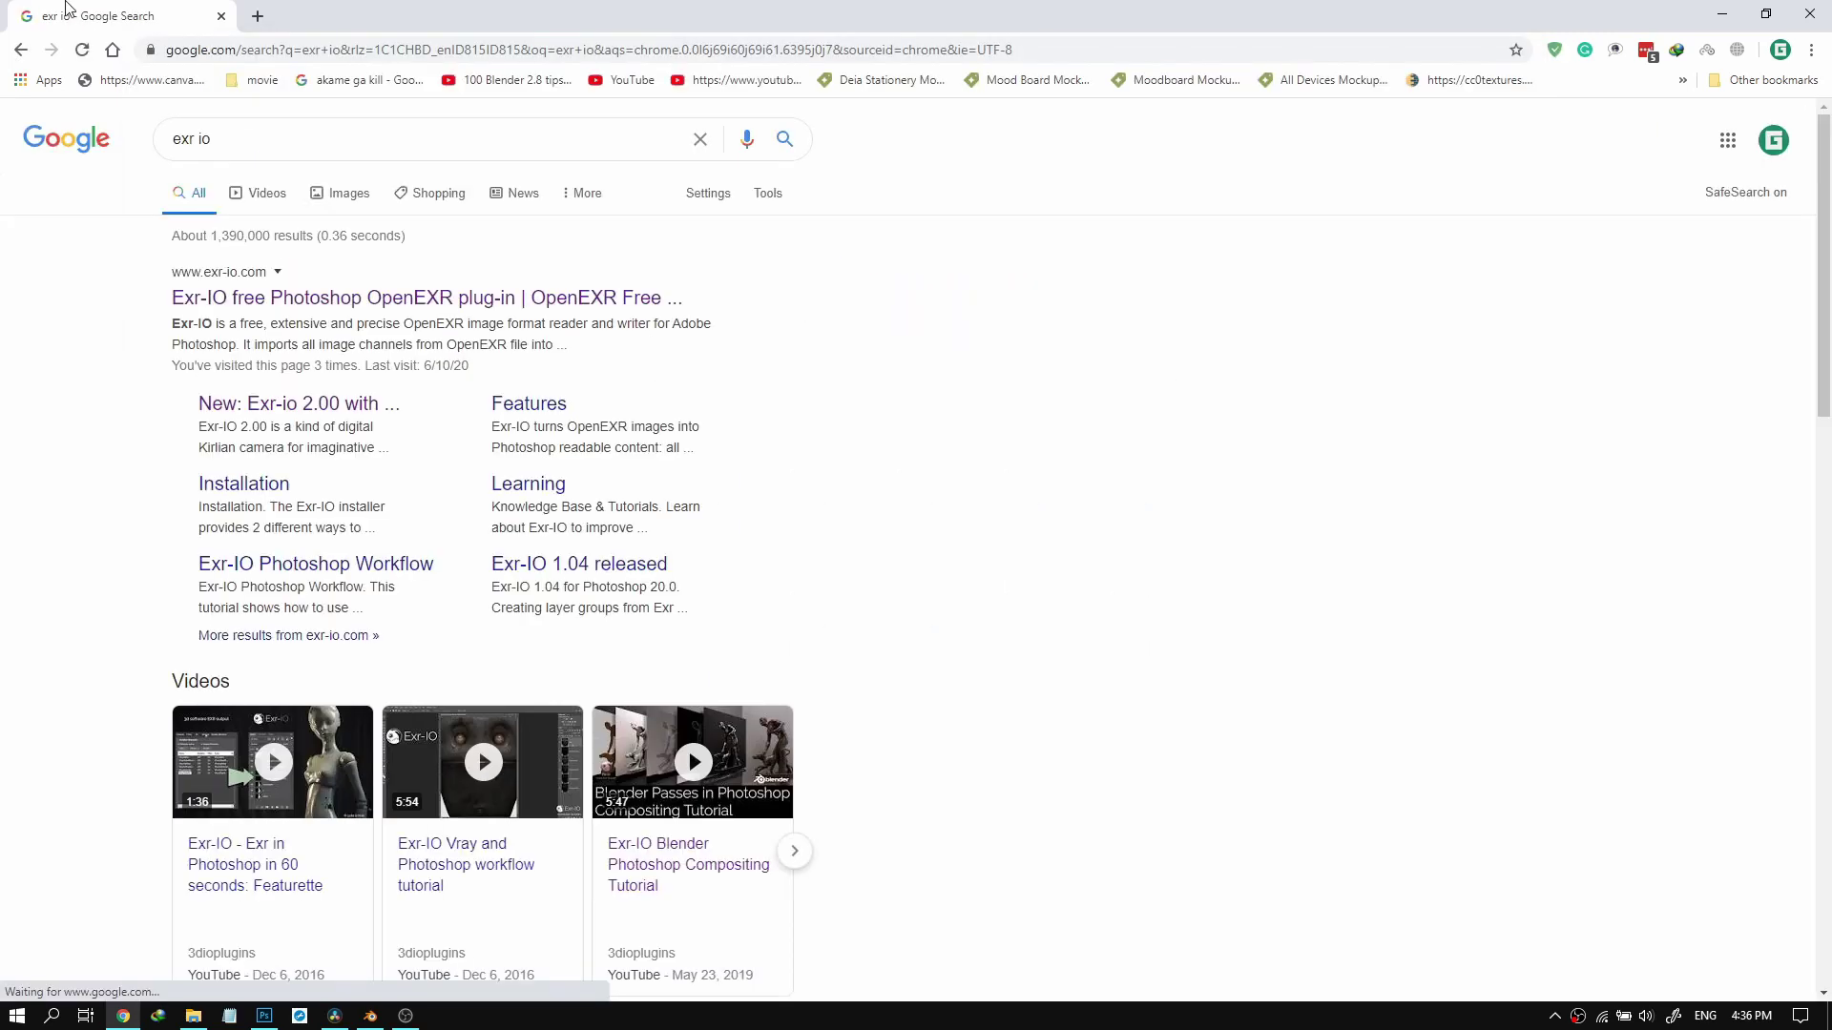
click(211, 305)
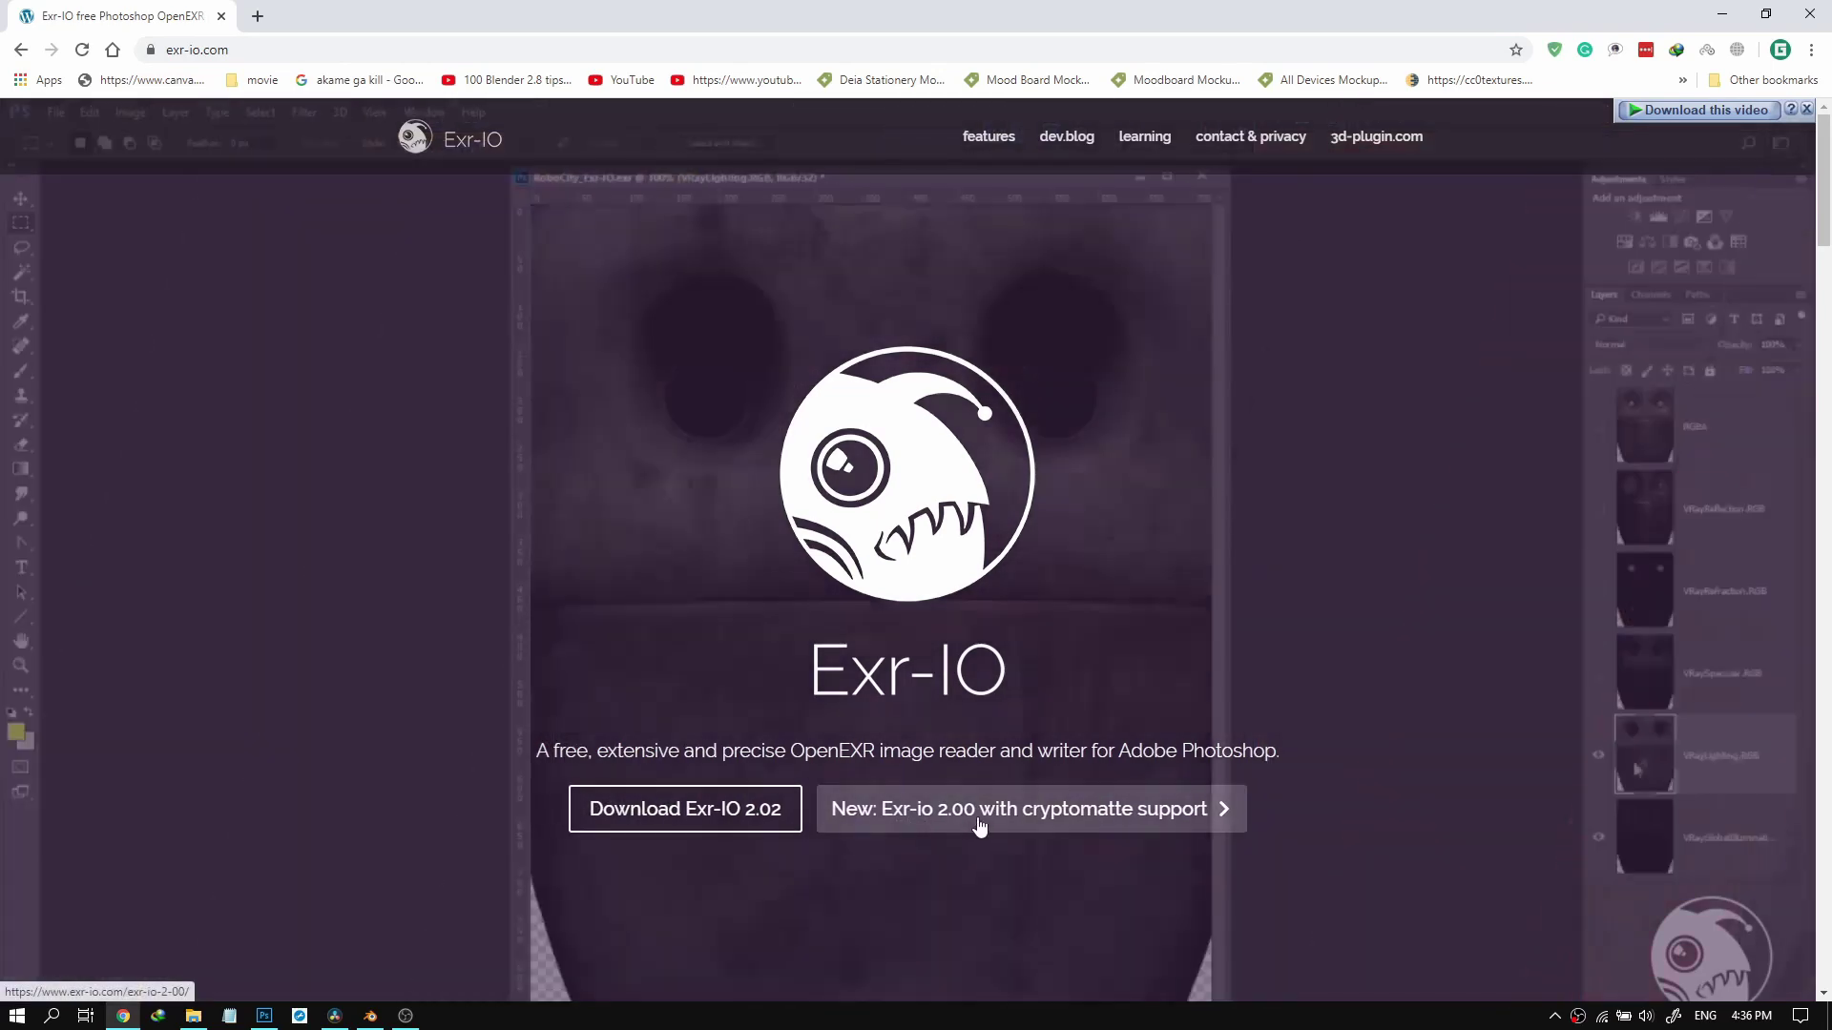
Download the Exr-IO 2.02 installer from the Exr-IO 2.00 page and dismiss the newsletter sign-up.
scroll(1014, 819, down, 1)
click(970, 765)
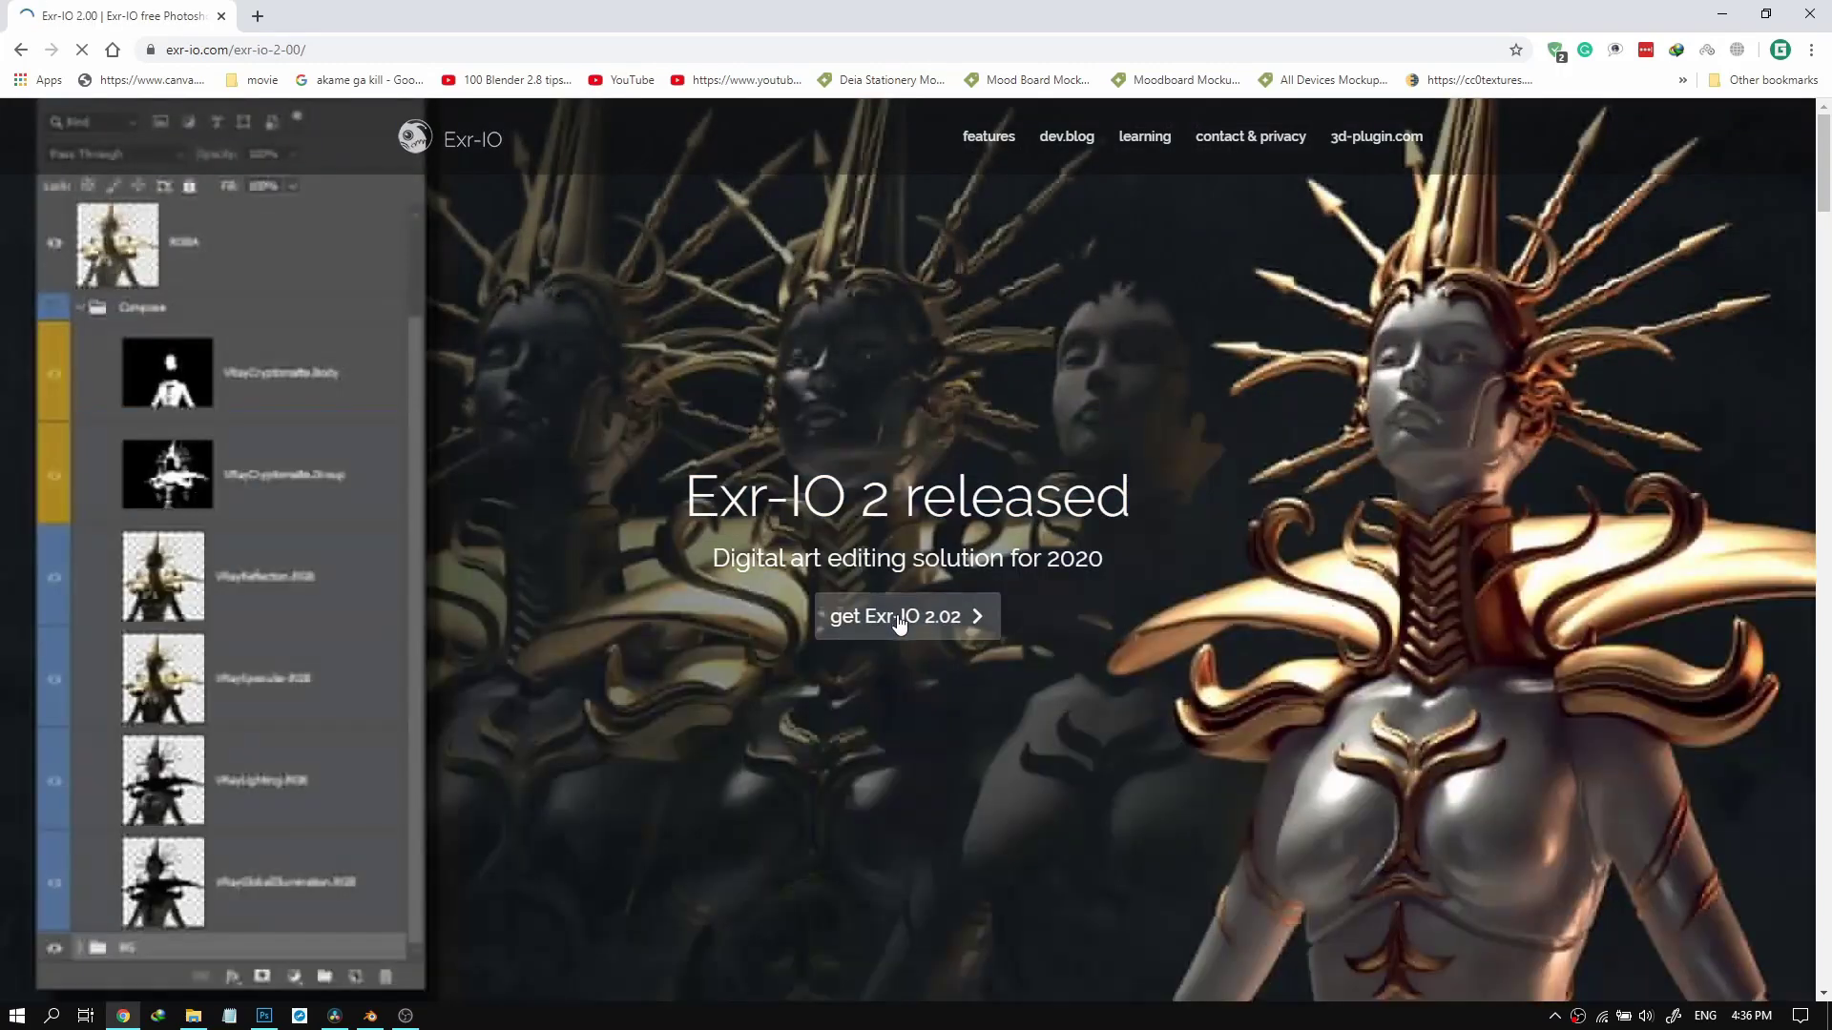
click(895, 622)
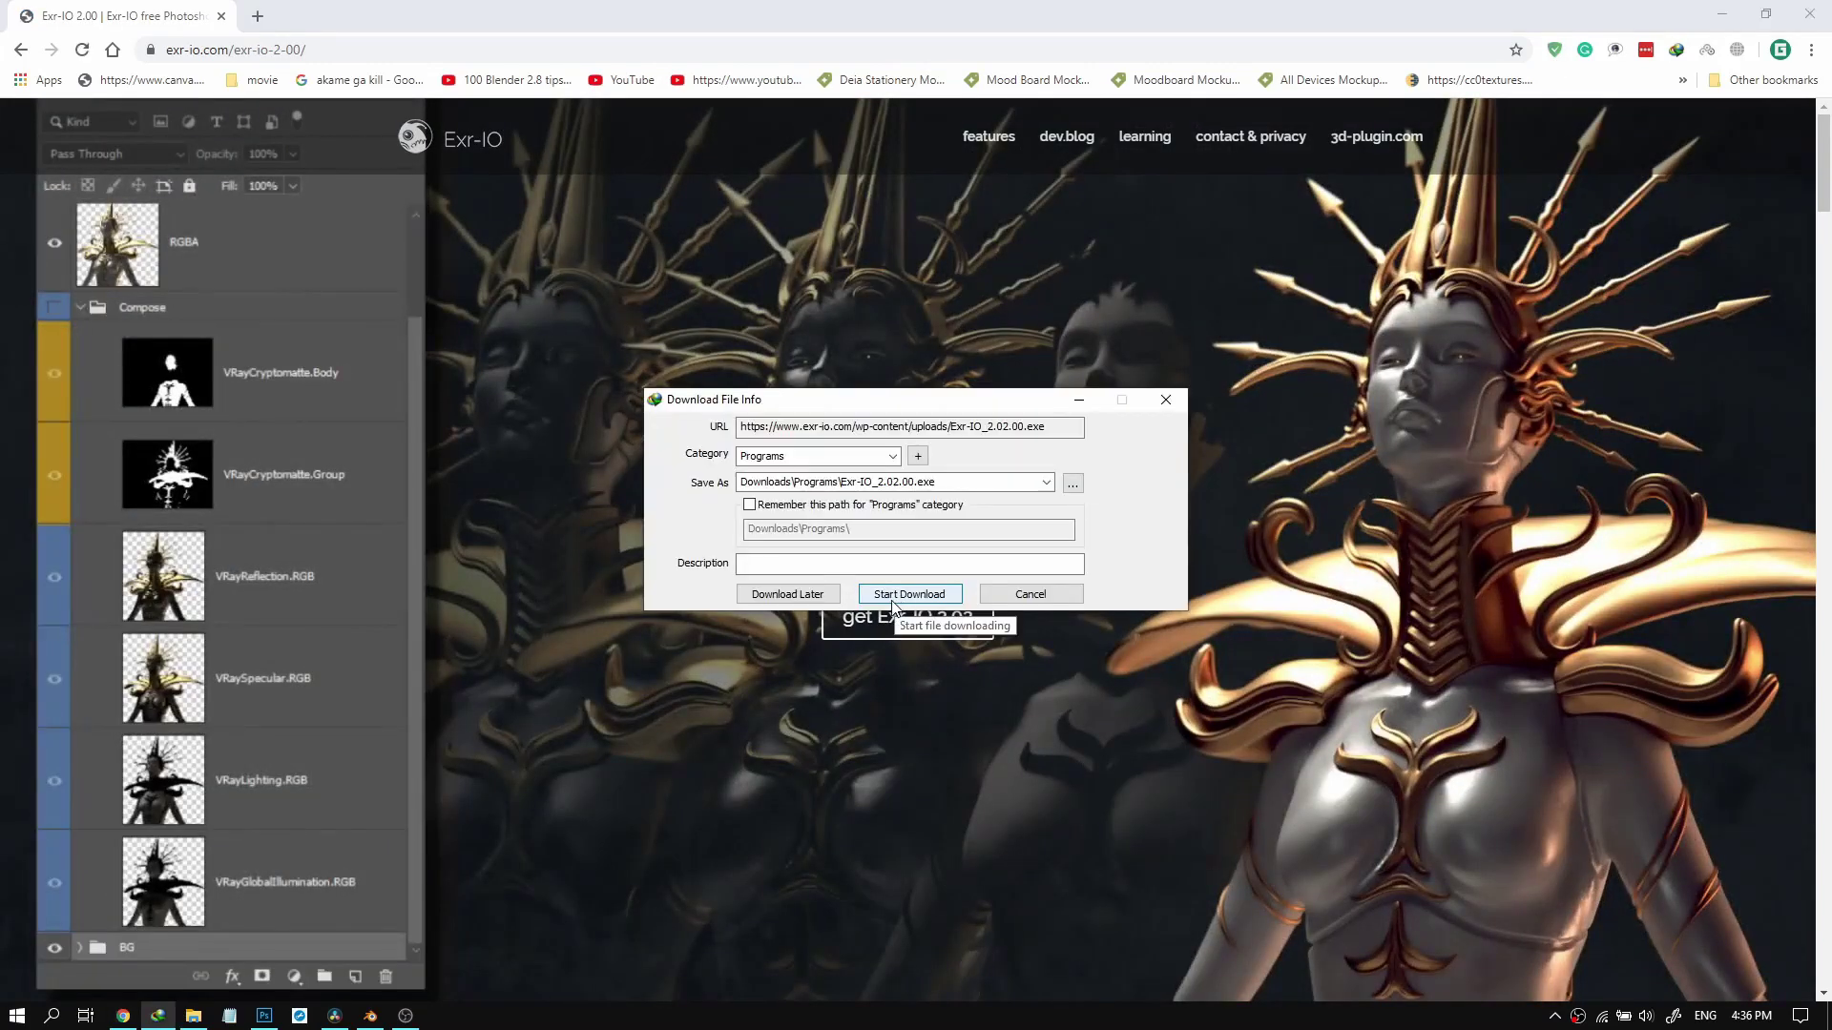
click(891, 596)
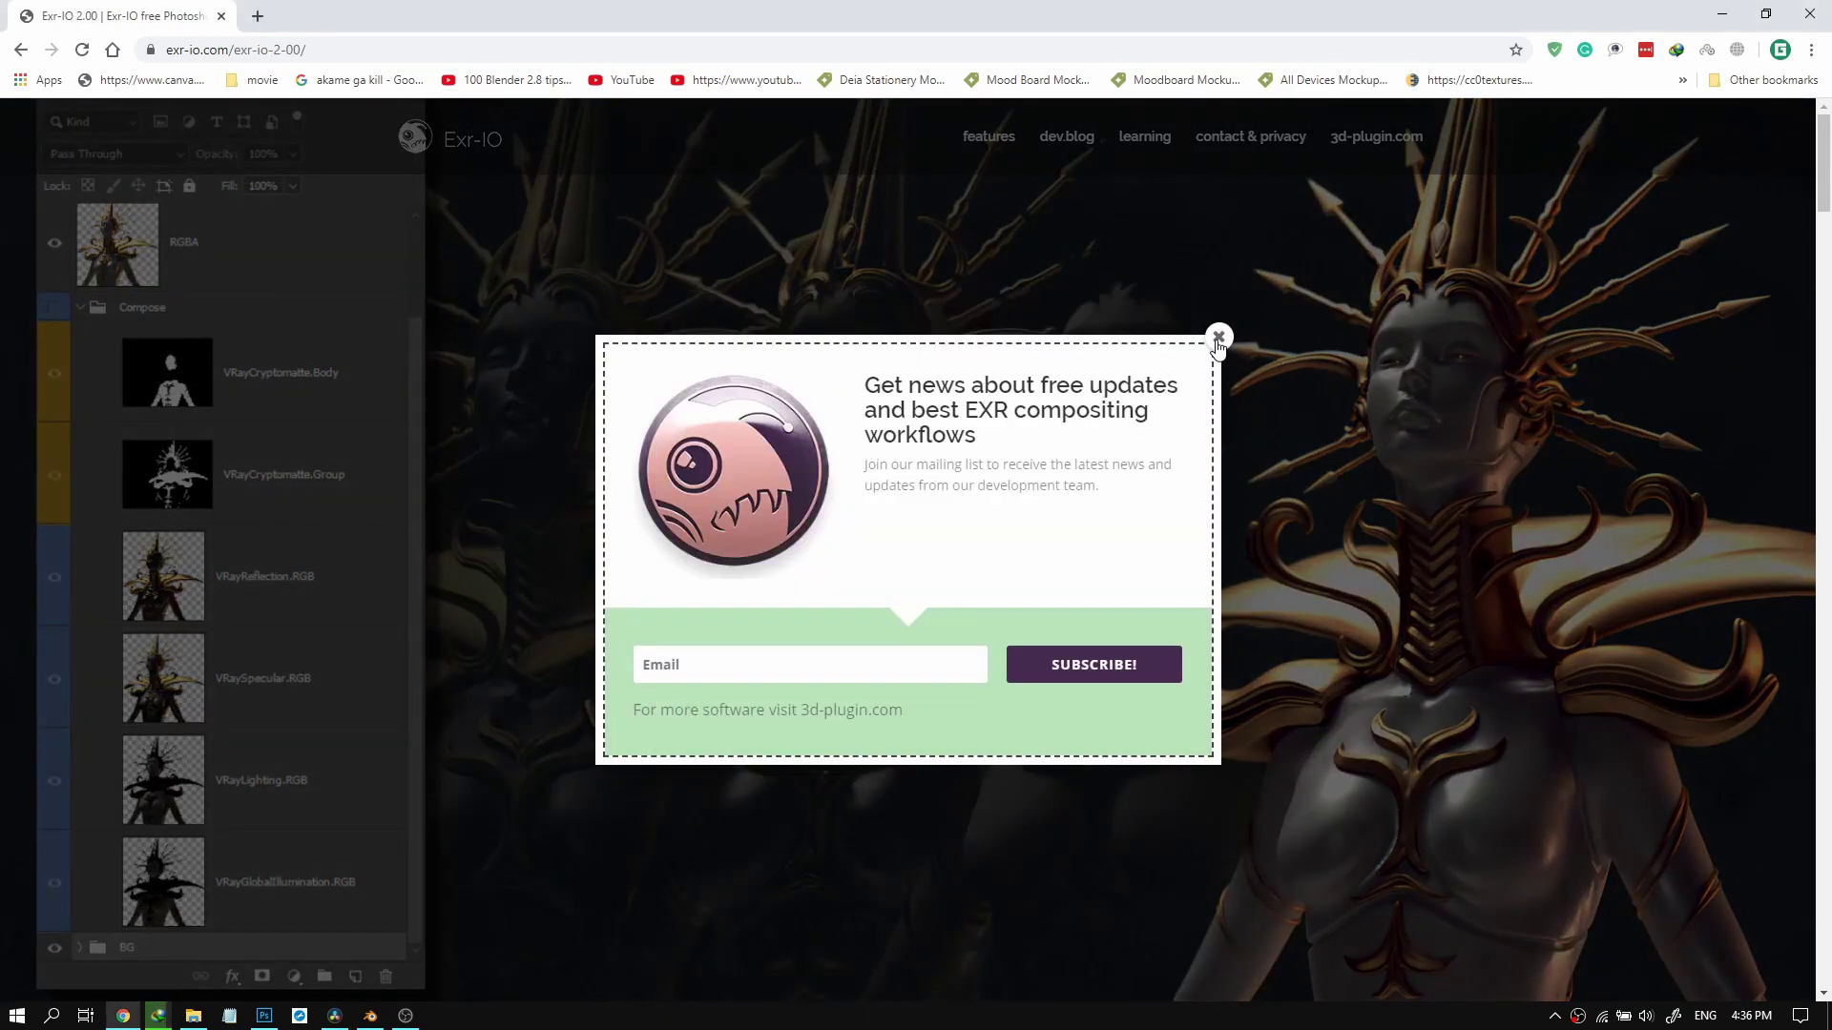
click(1218, 338)
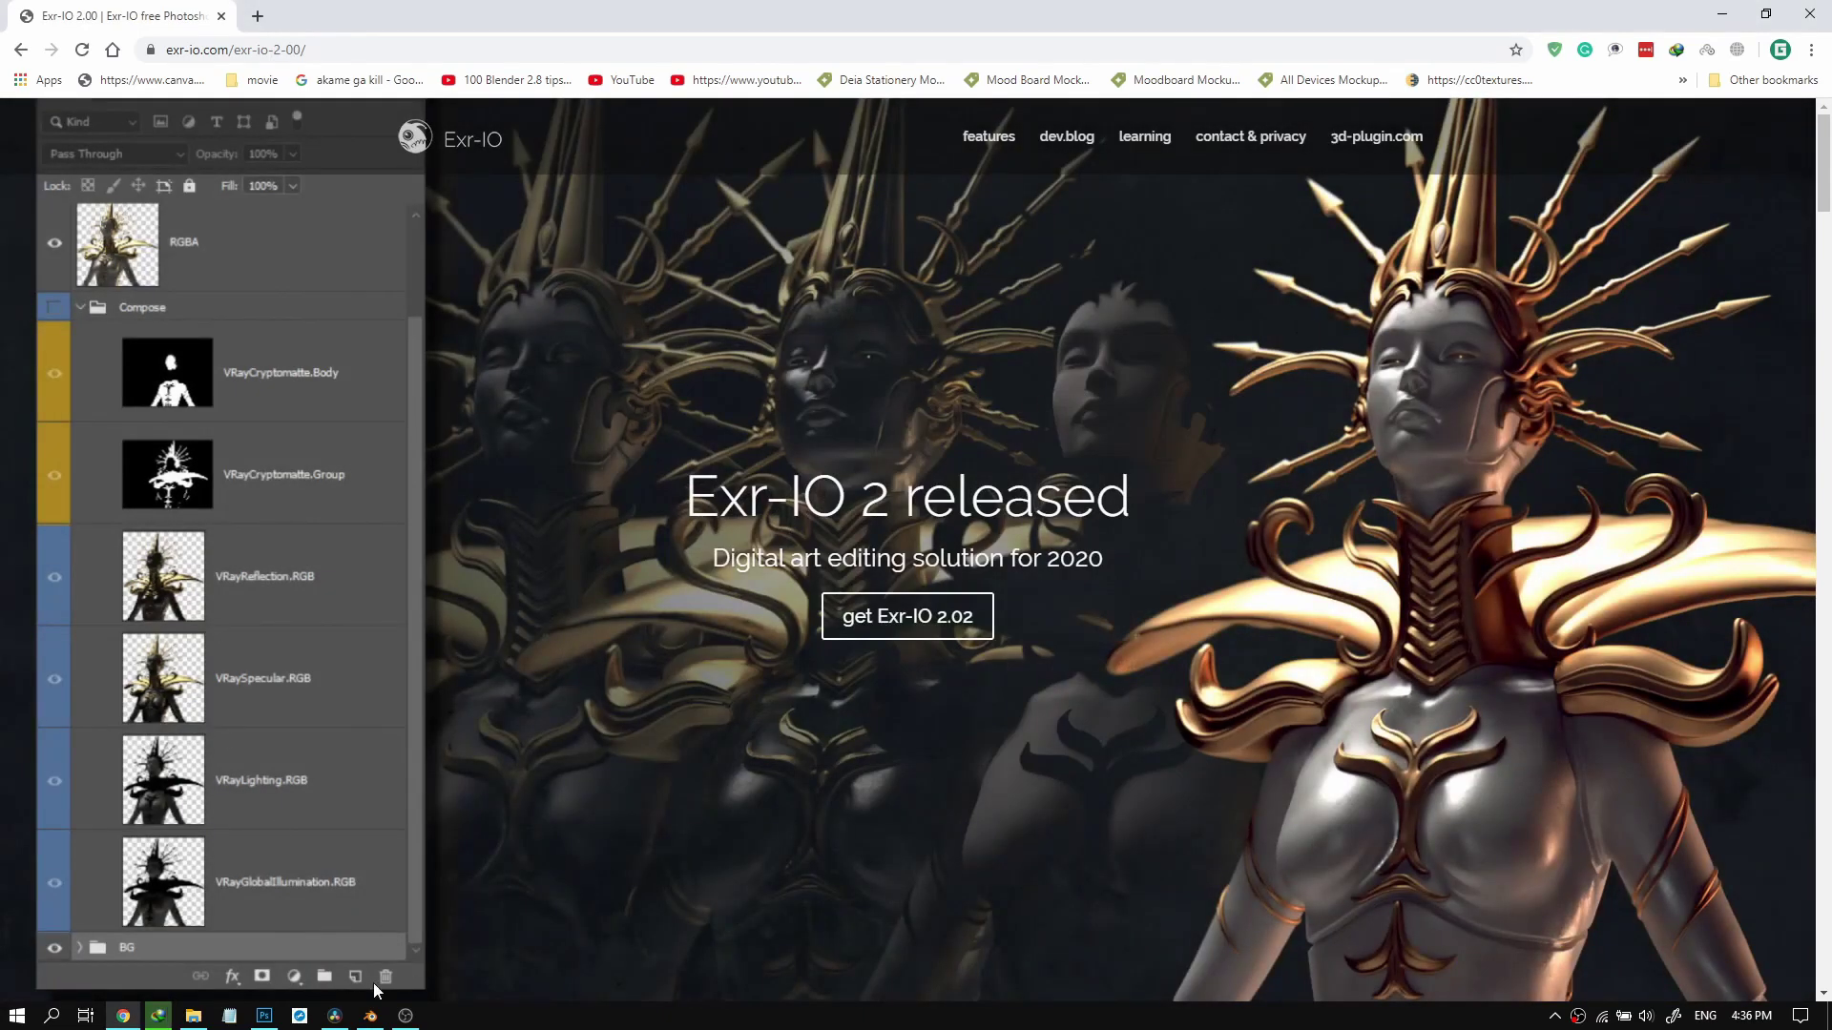
Launch the downloaded Exr-IO_2.02.00.exe from the Internet Download Manager list.
click(173, 1011)
click(159, 1011)
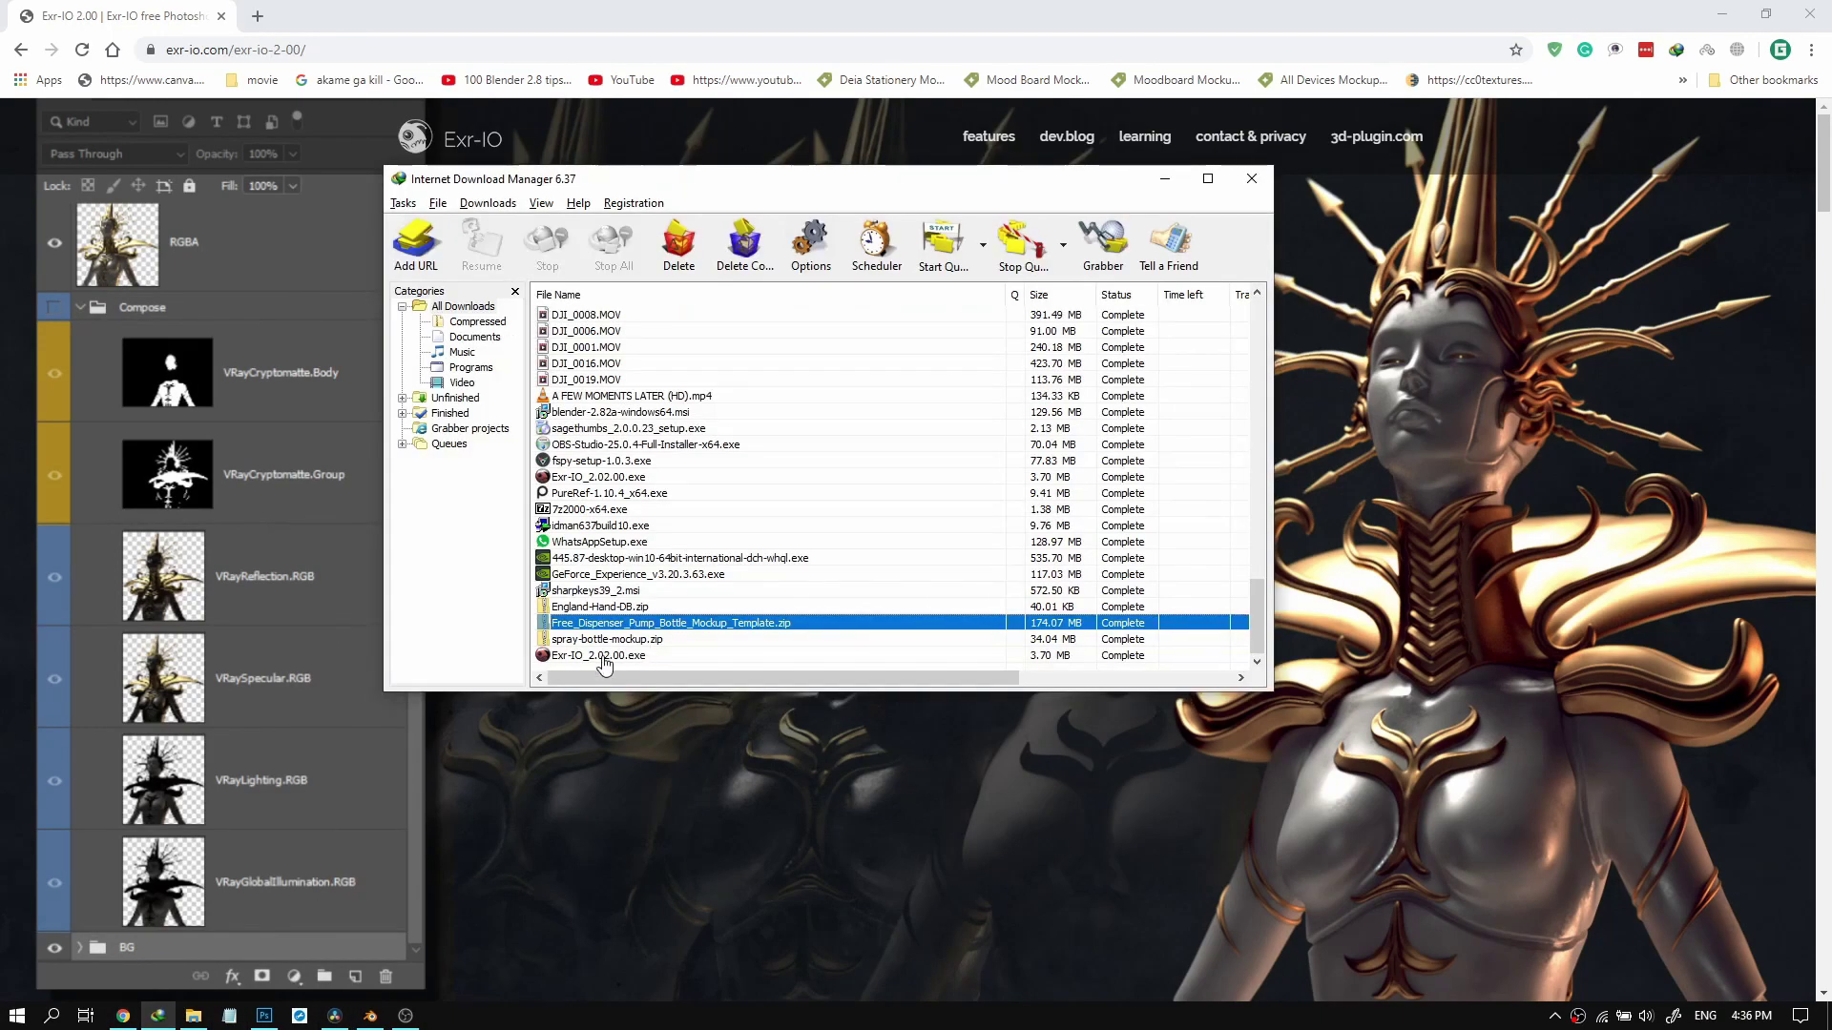
double_click(601, 655)
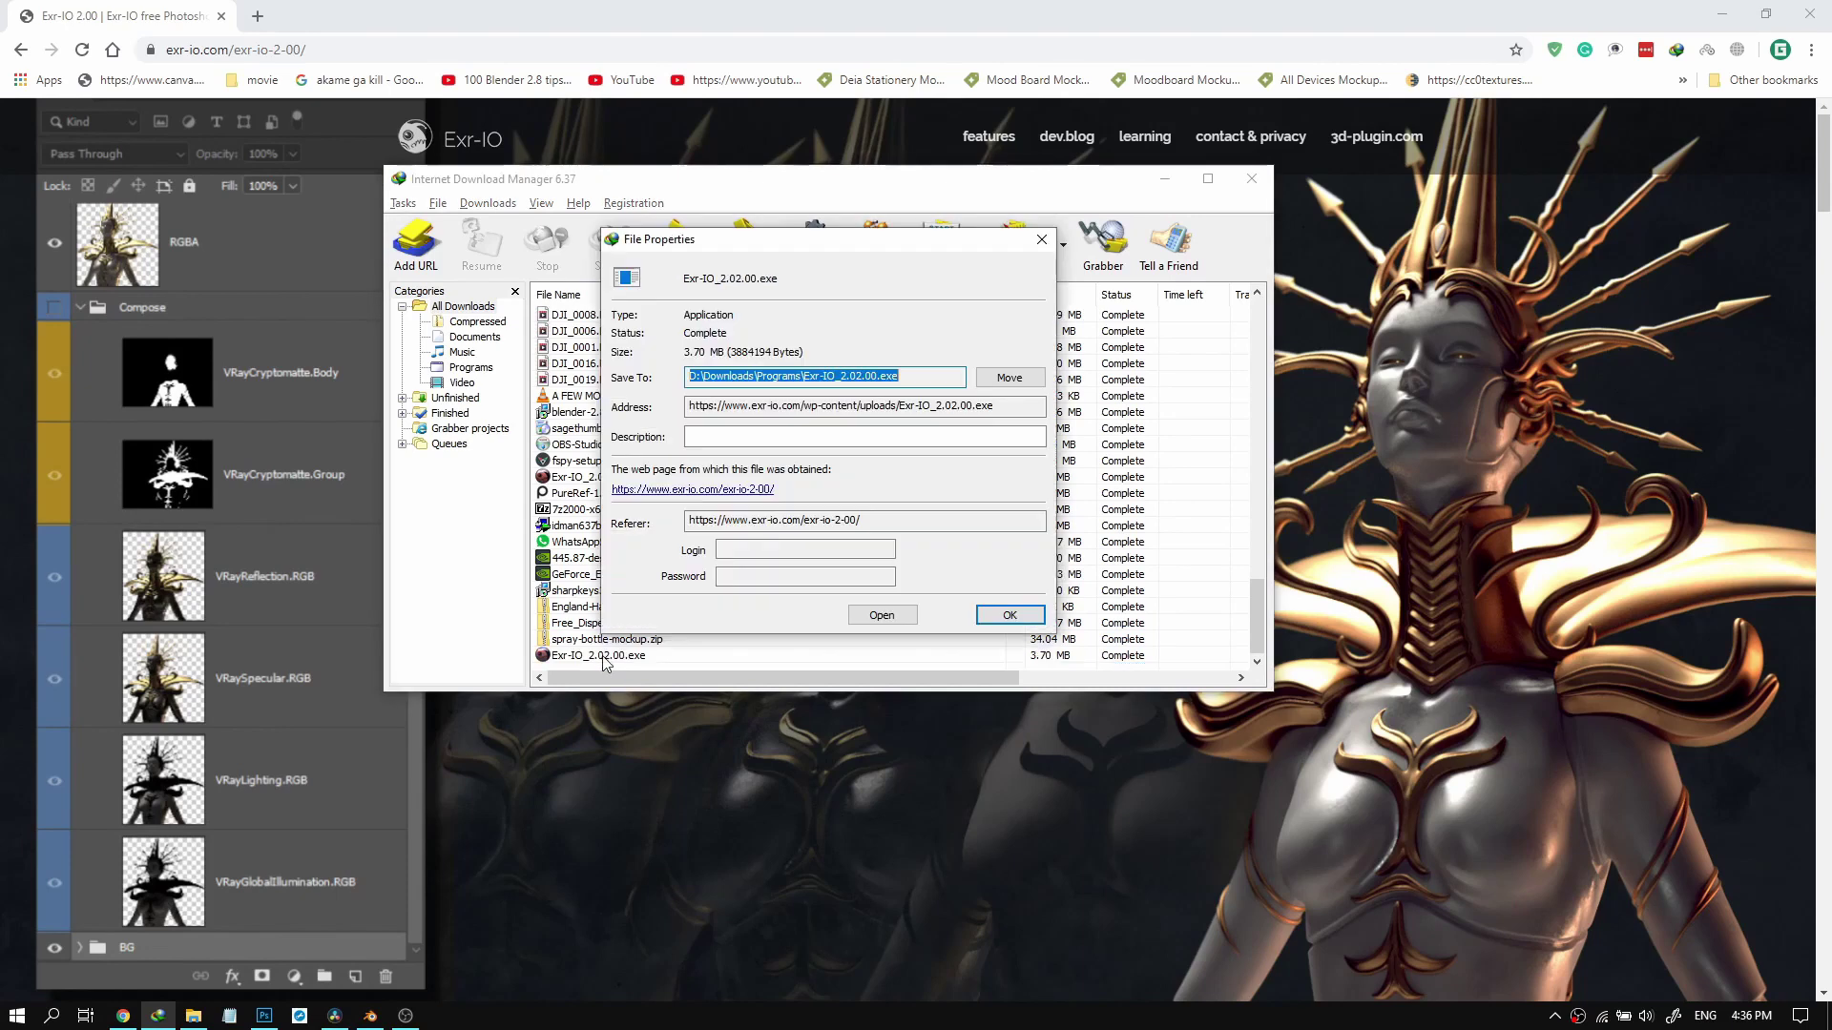
click(880, 617)
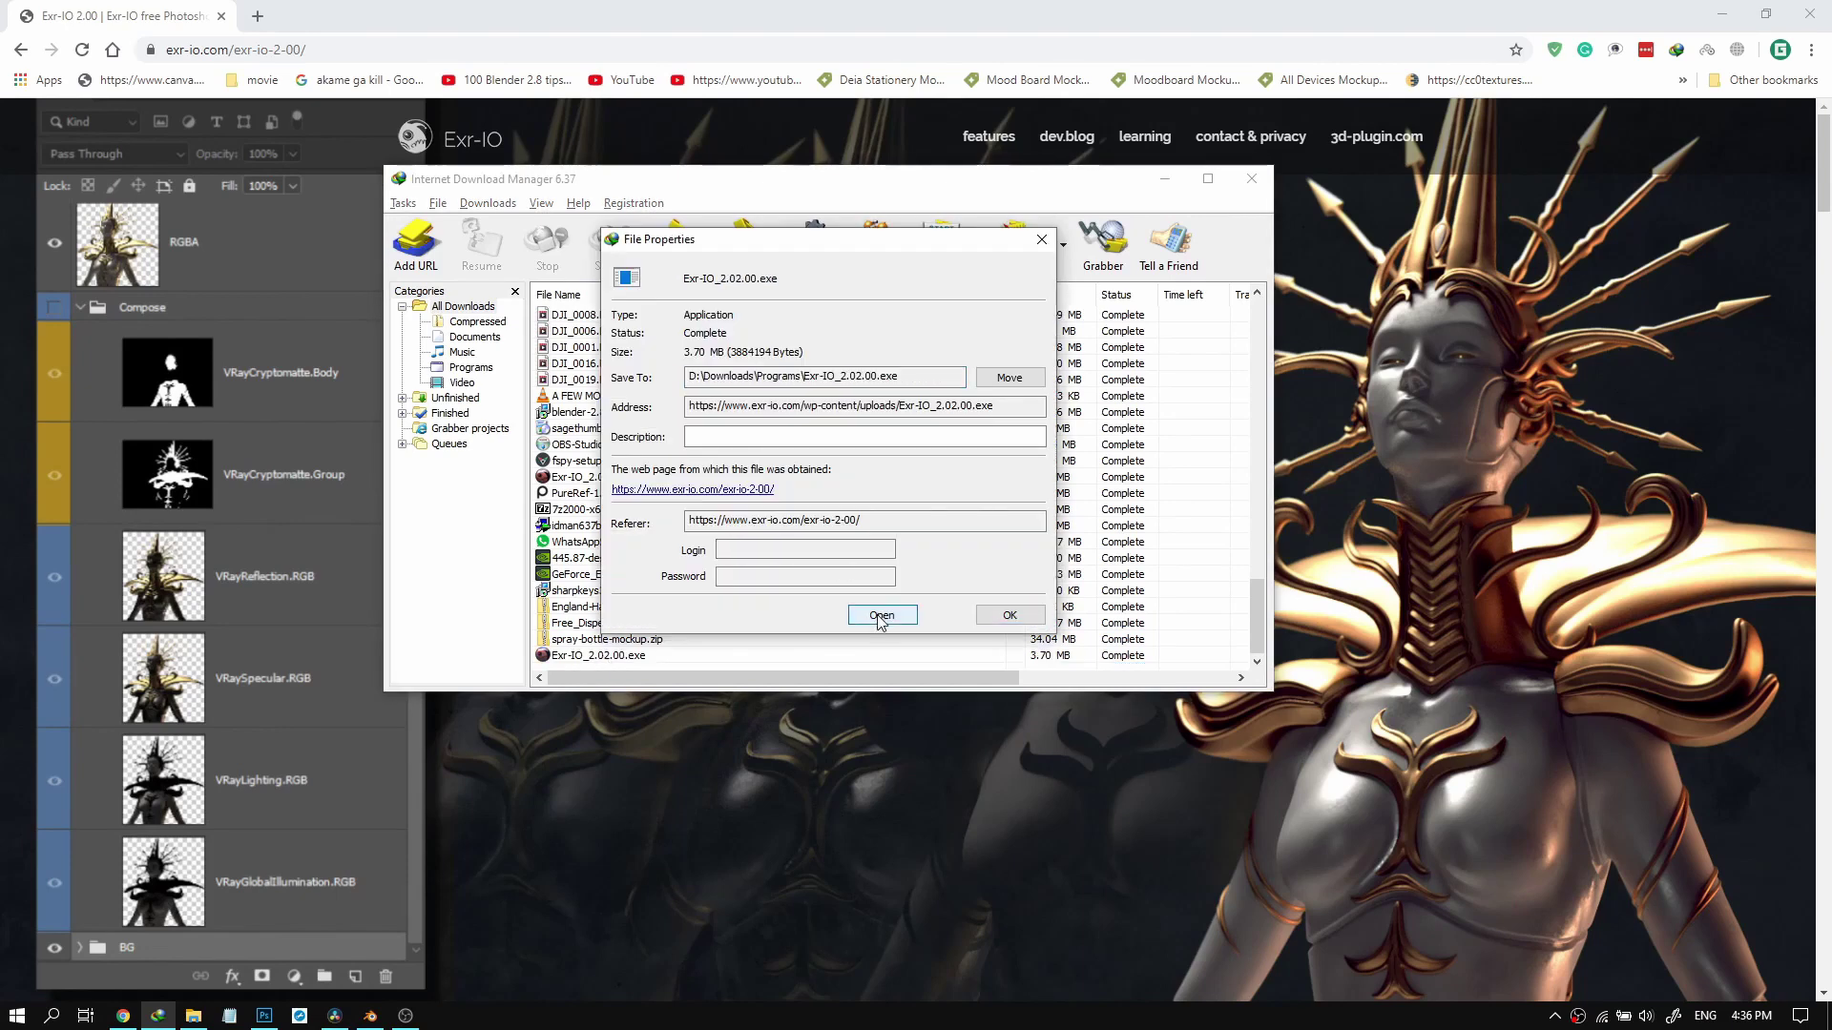
click(880, 617)
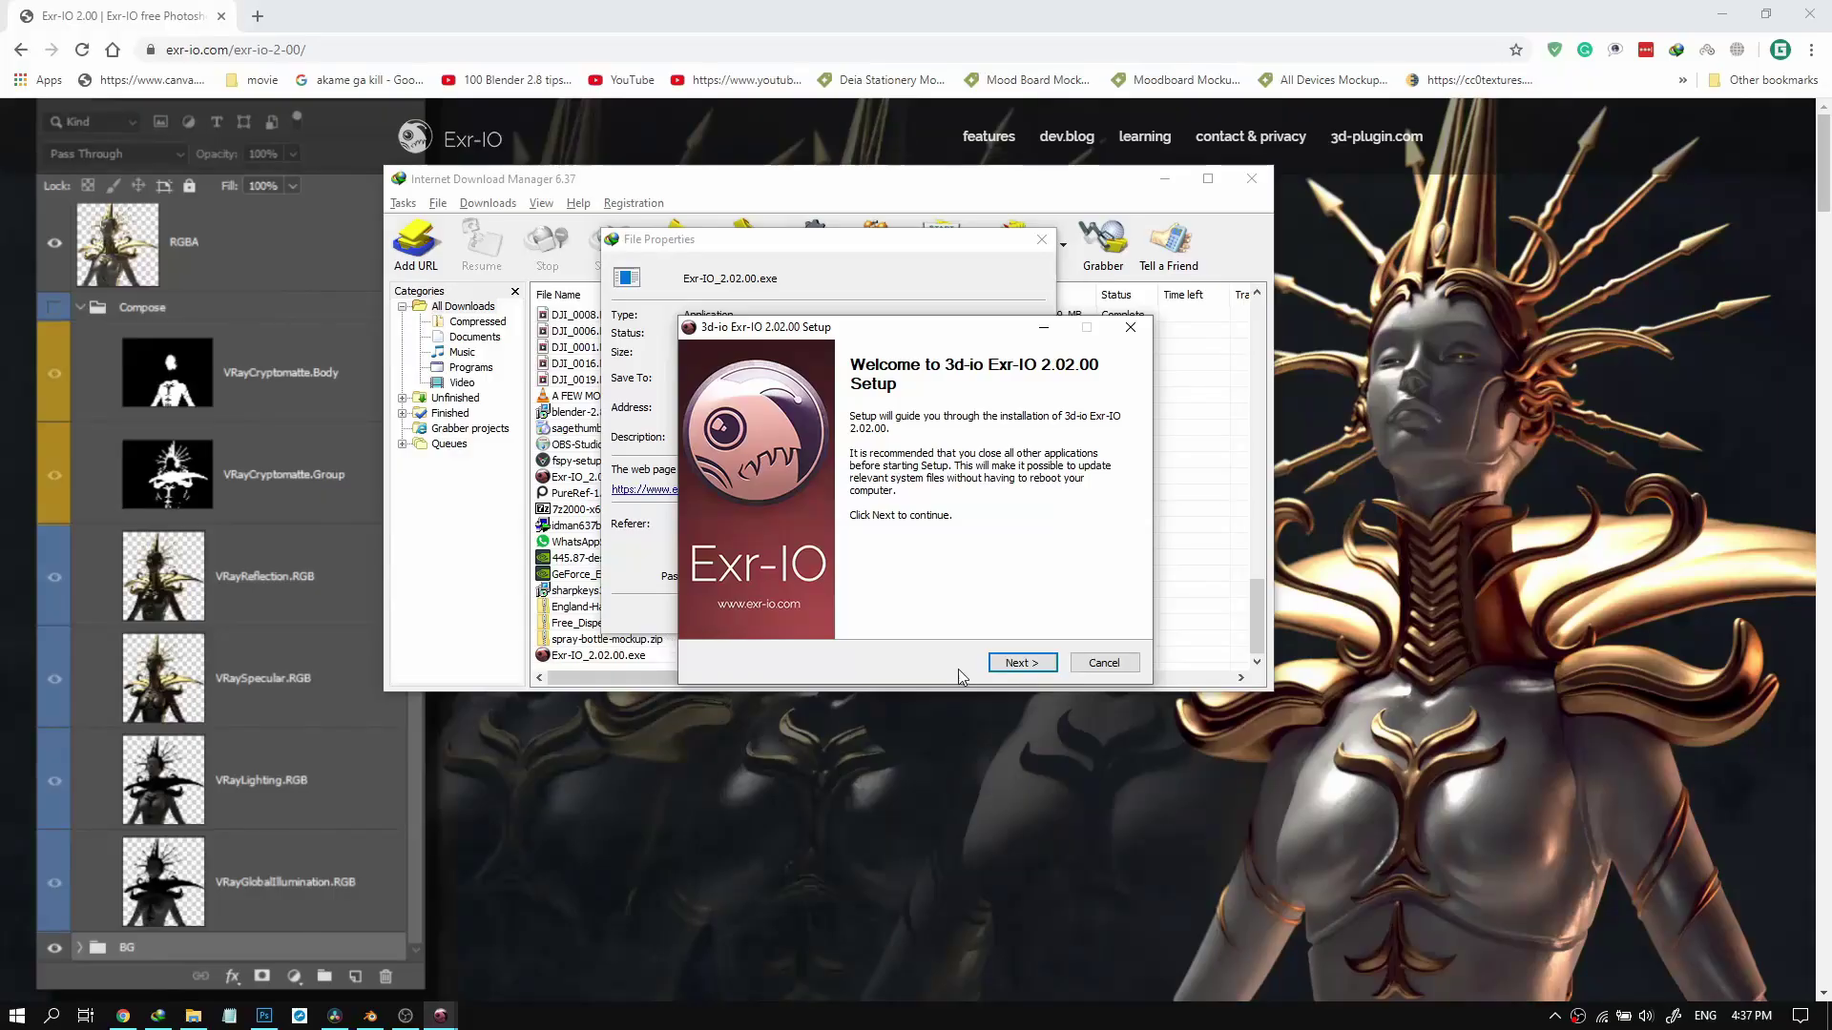
Complete the Exr-IO 2.02.00 setup with the automatic install to default plug-in directories unchecked, and close the installer's file properties.
click(1019, 662)
click(1021, 663)
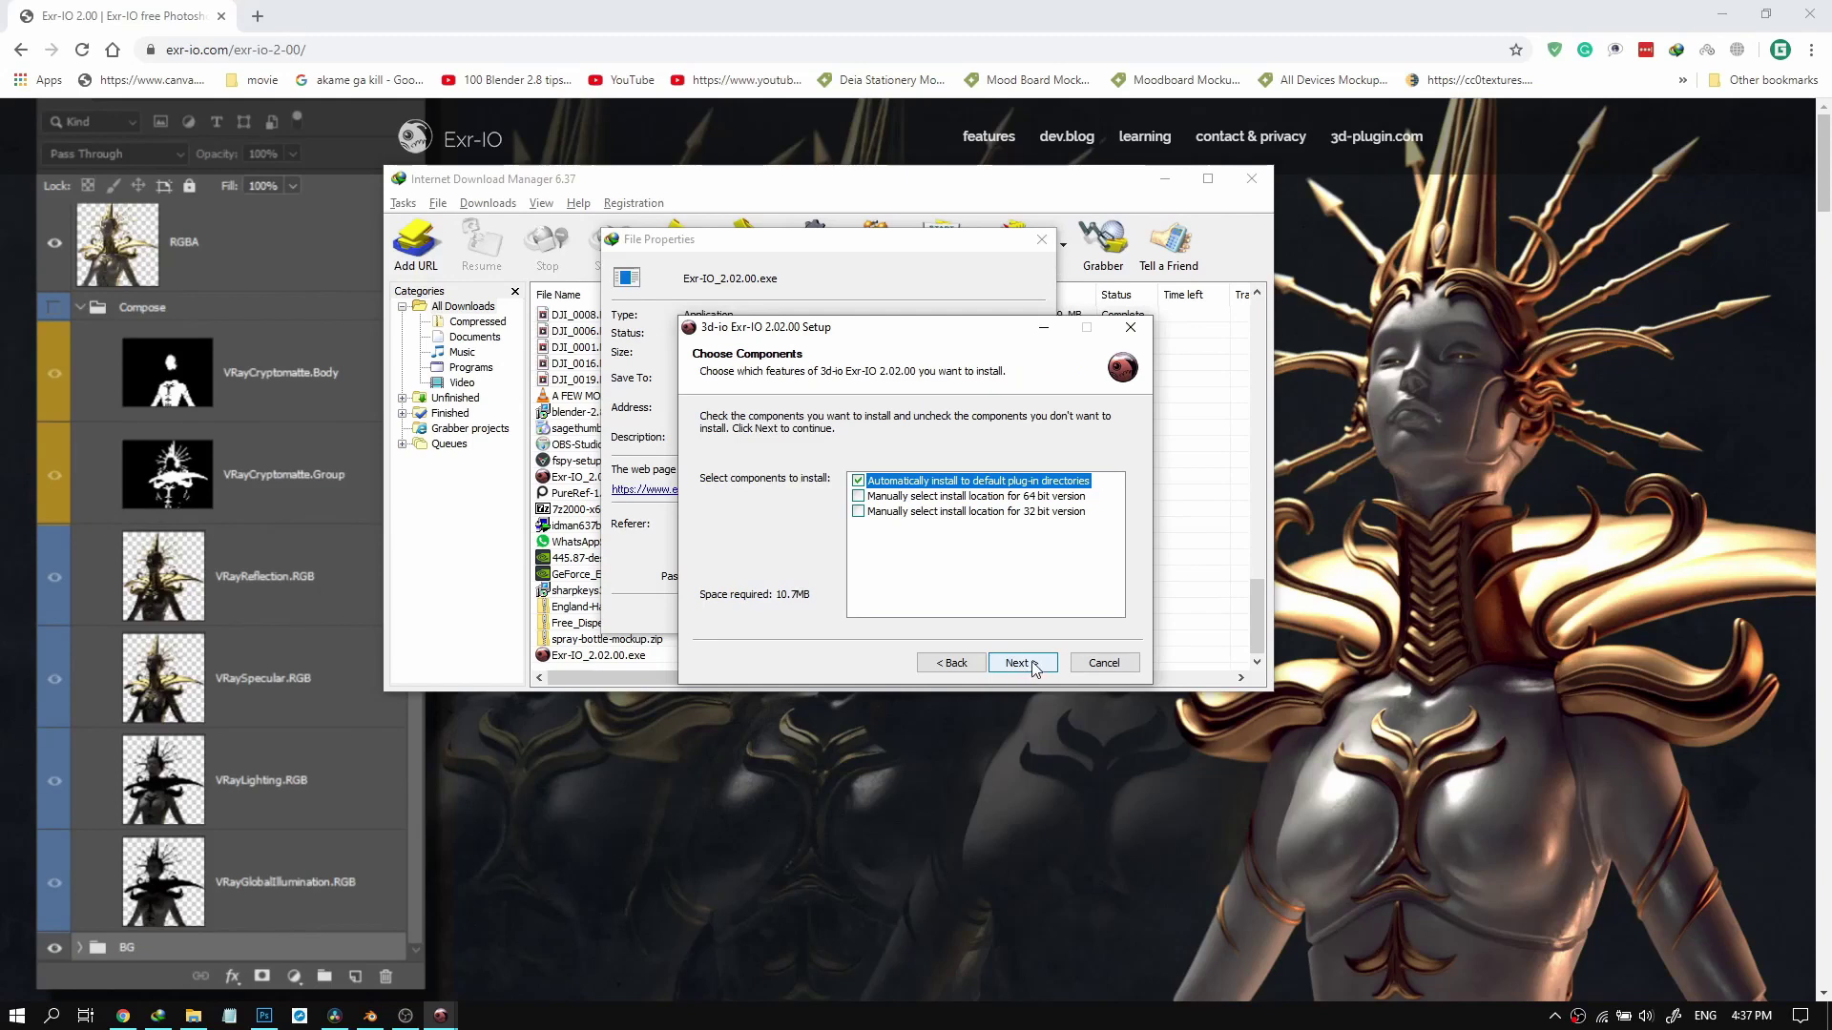
click(858, 497)
click(857, 481)
click(1013, 497)
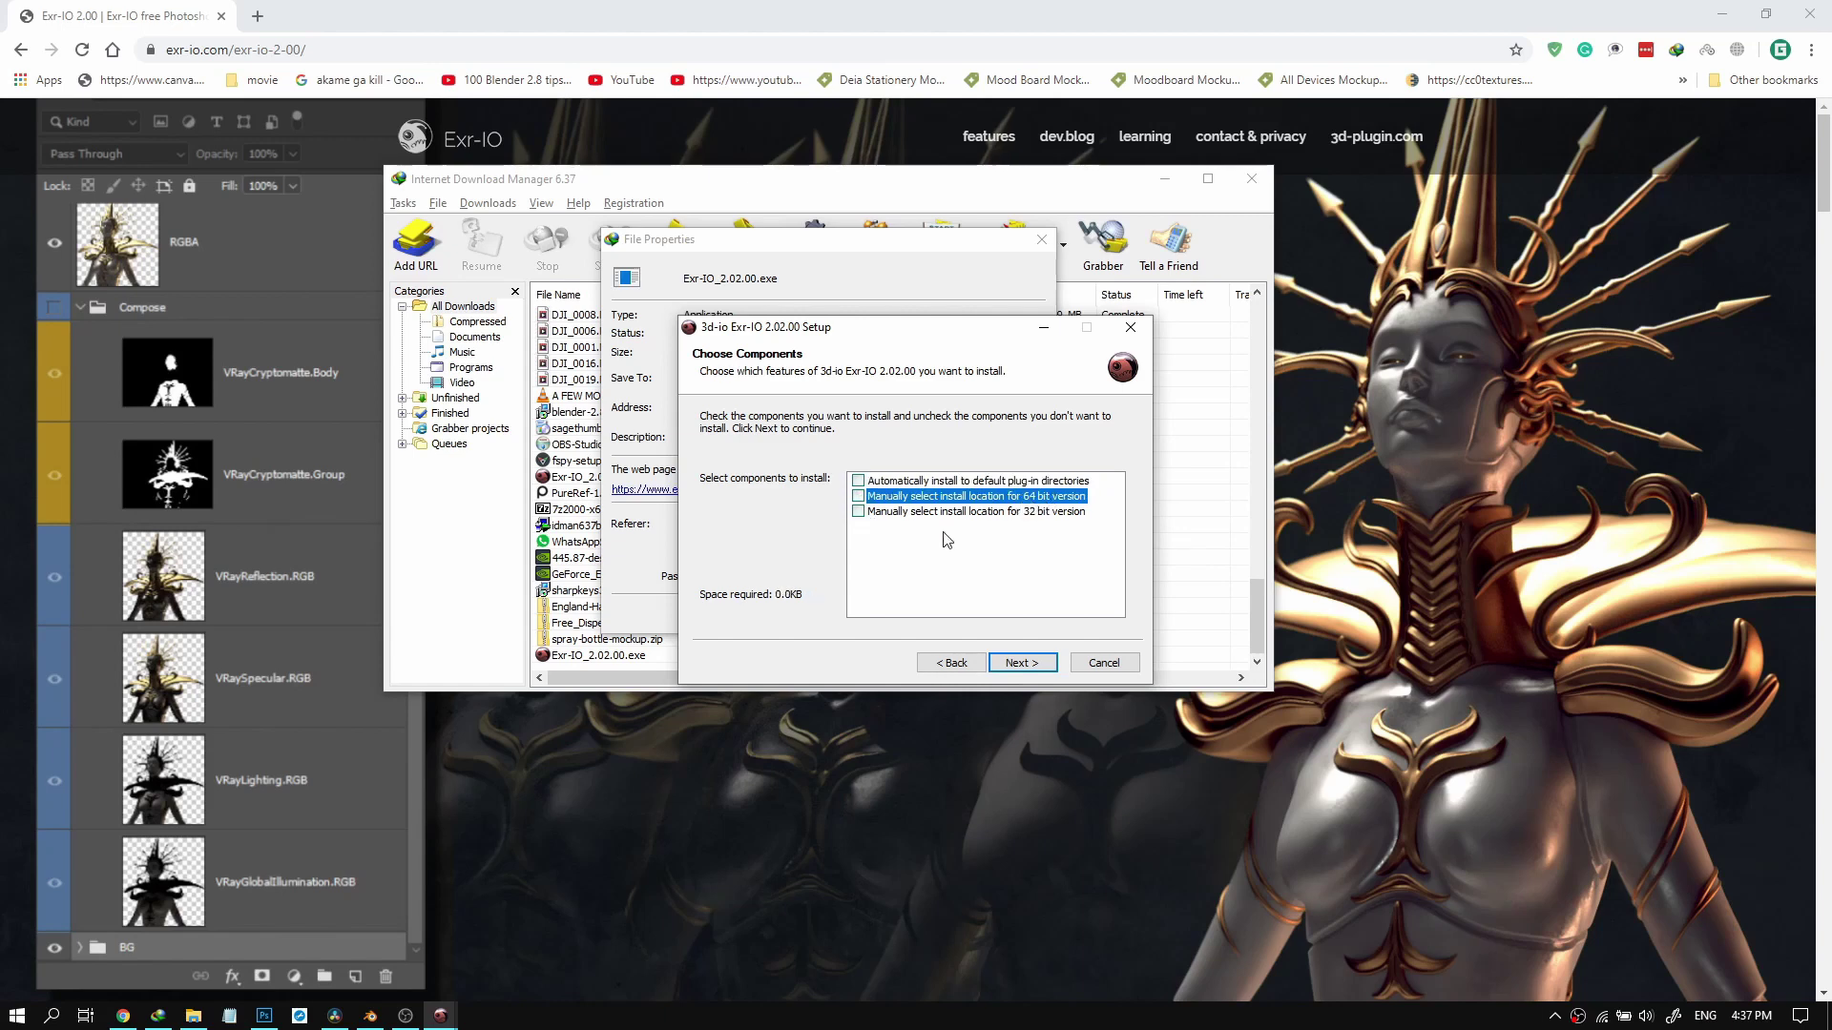
click(1017, 662)
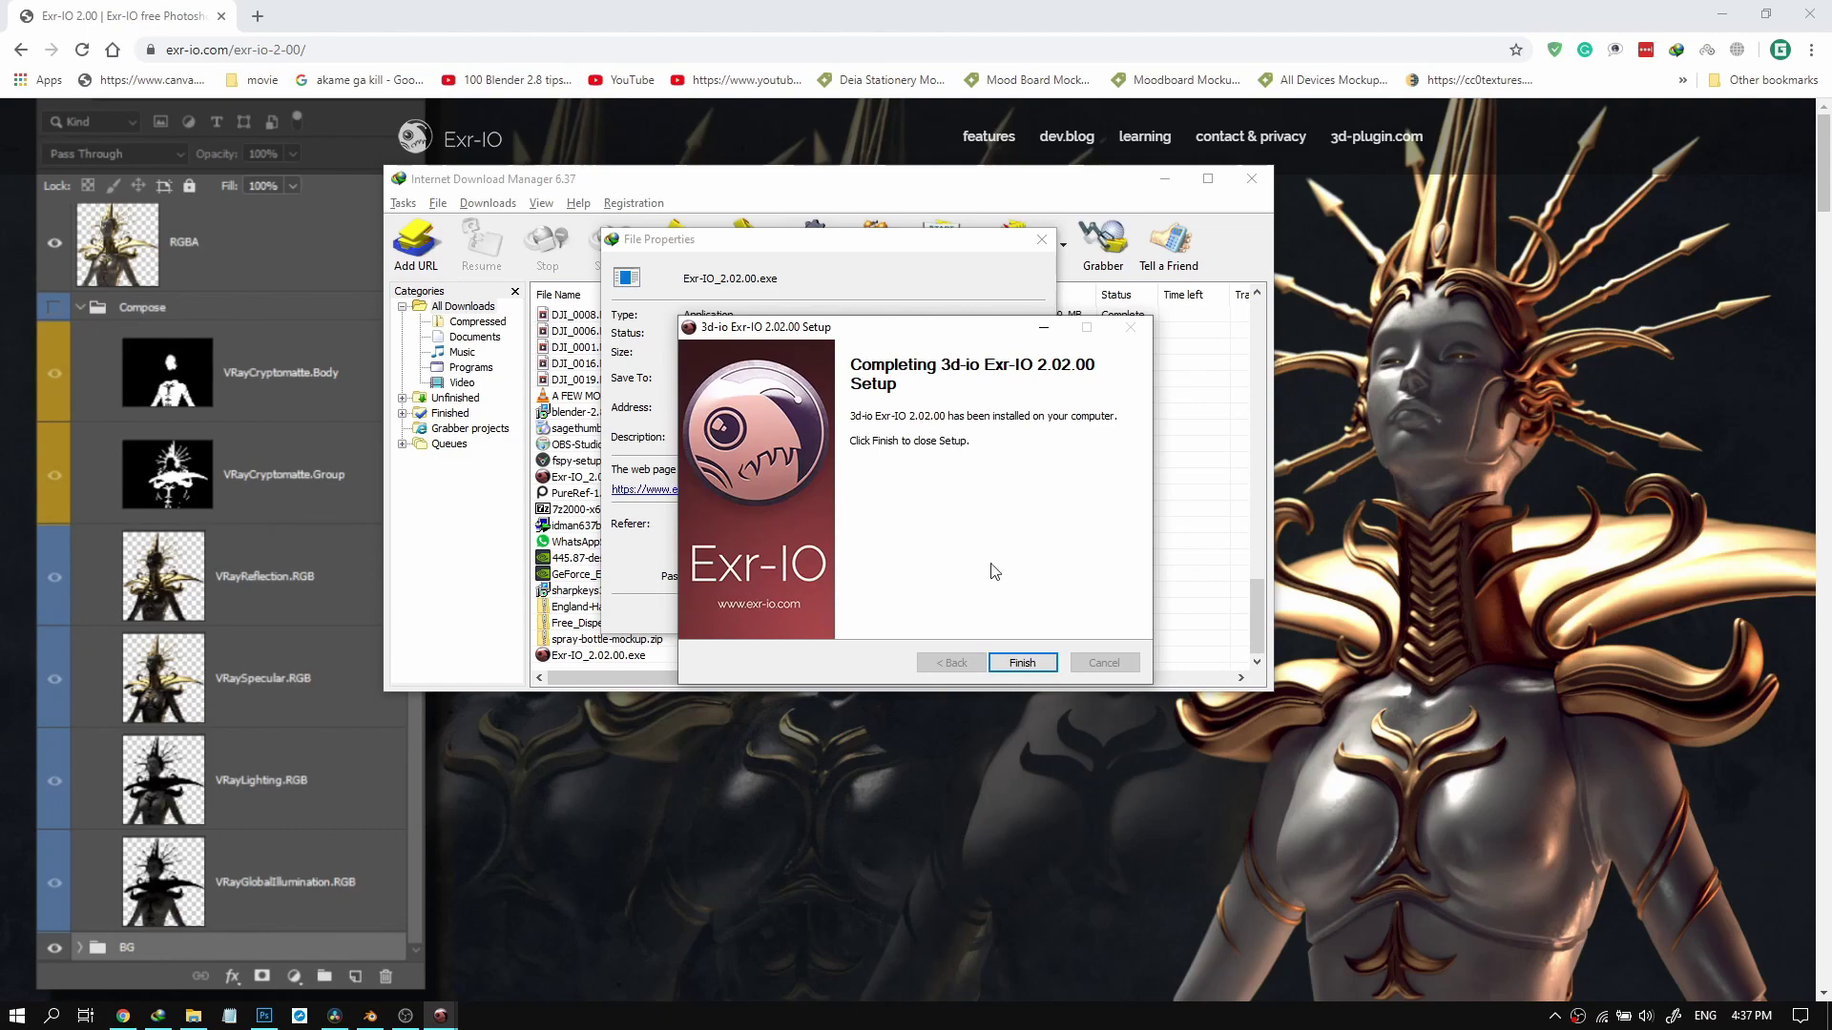
click(1022, 662)
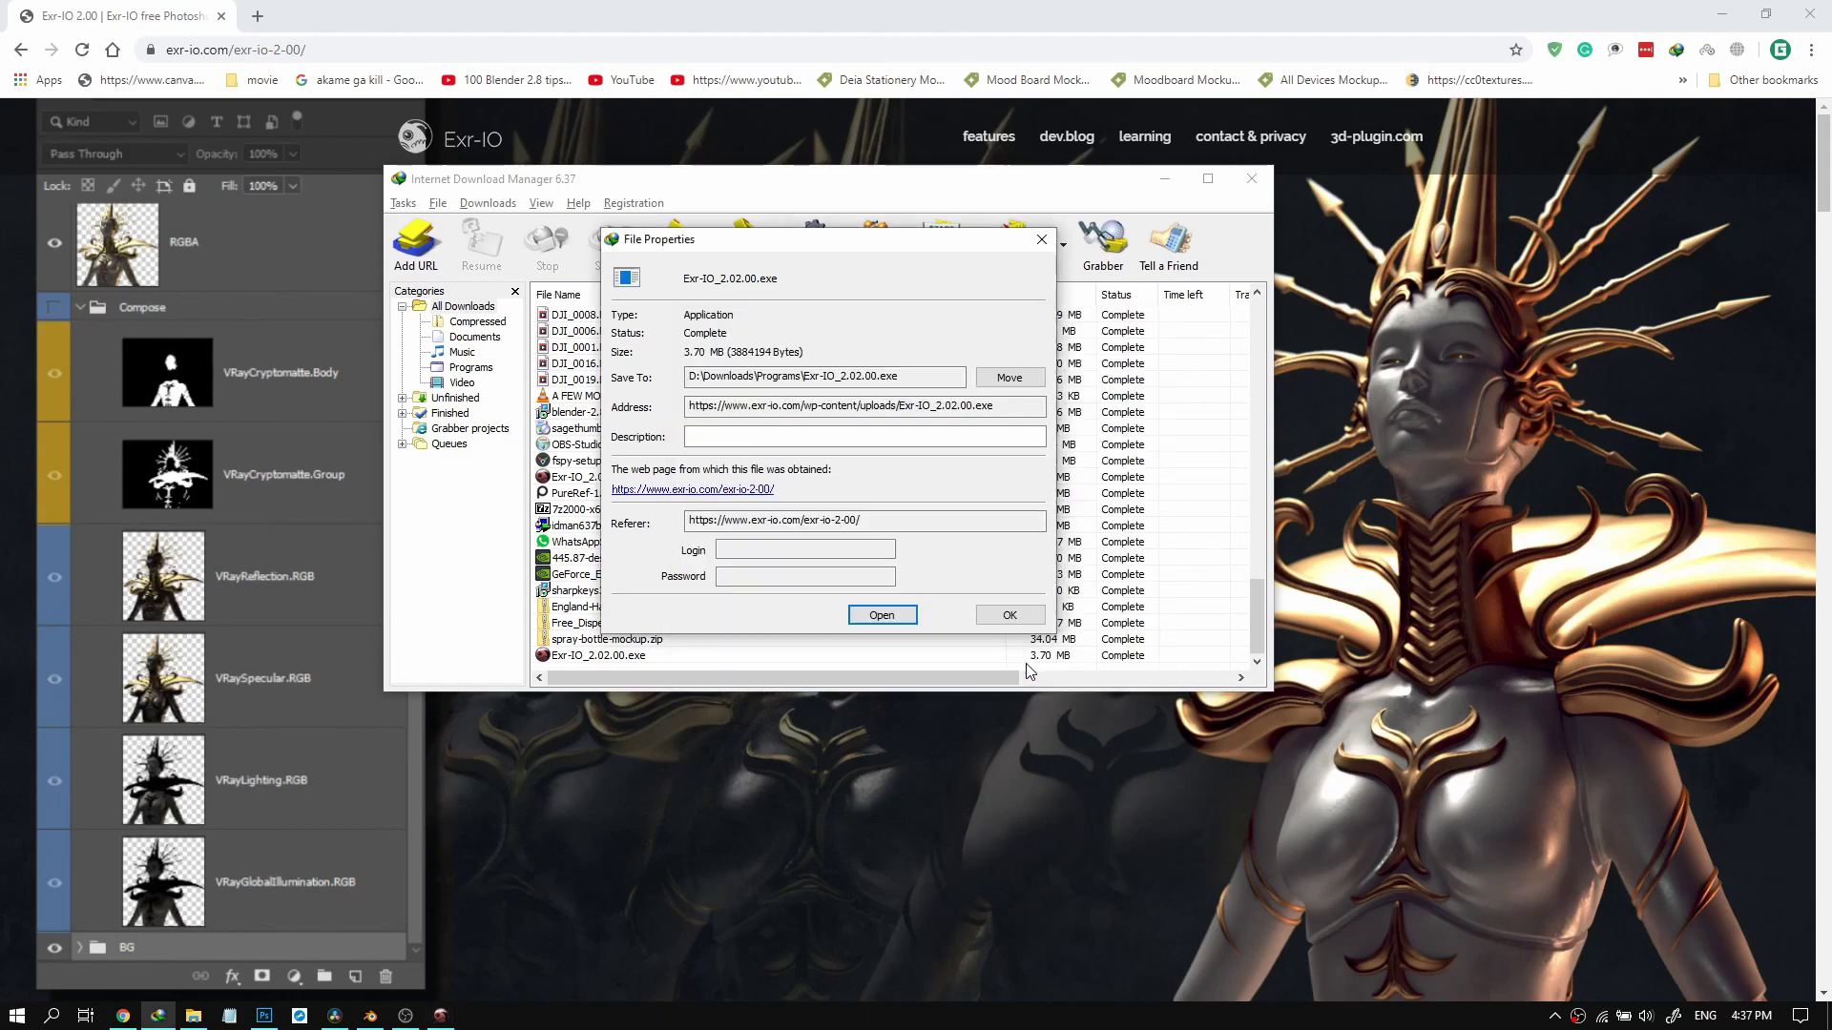
click(1008, 615)
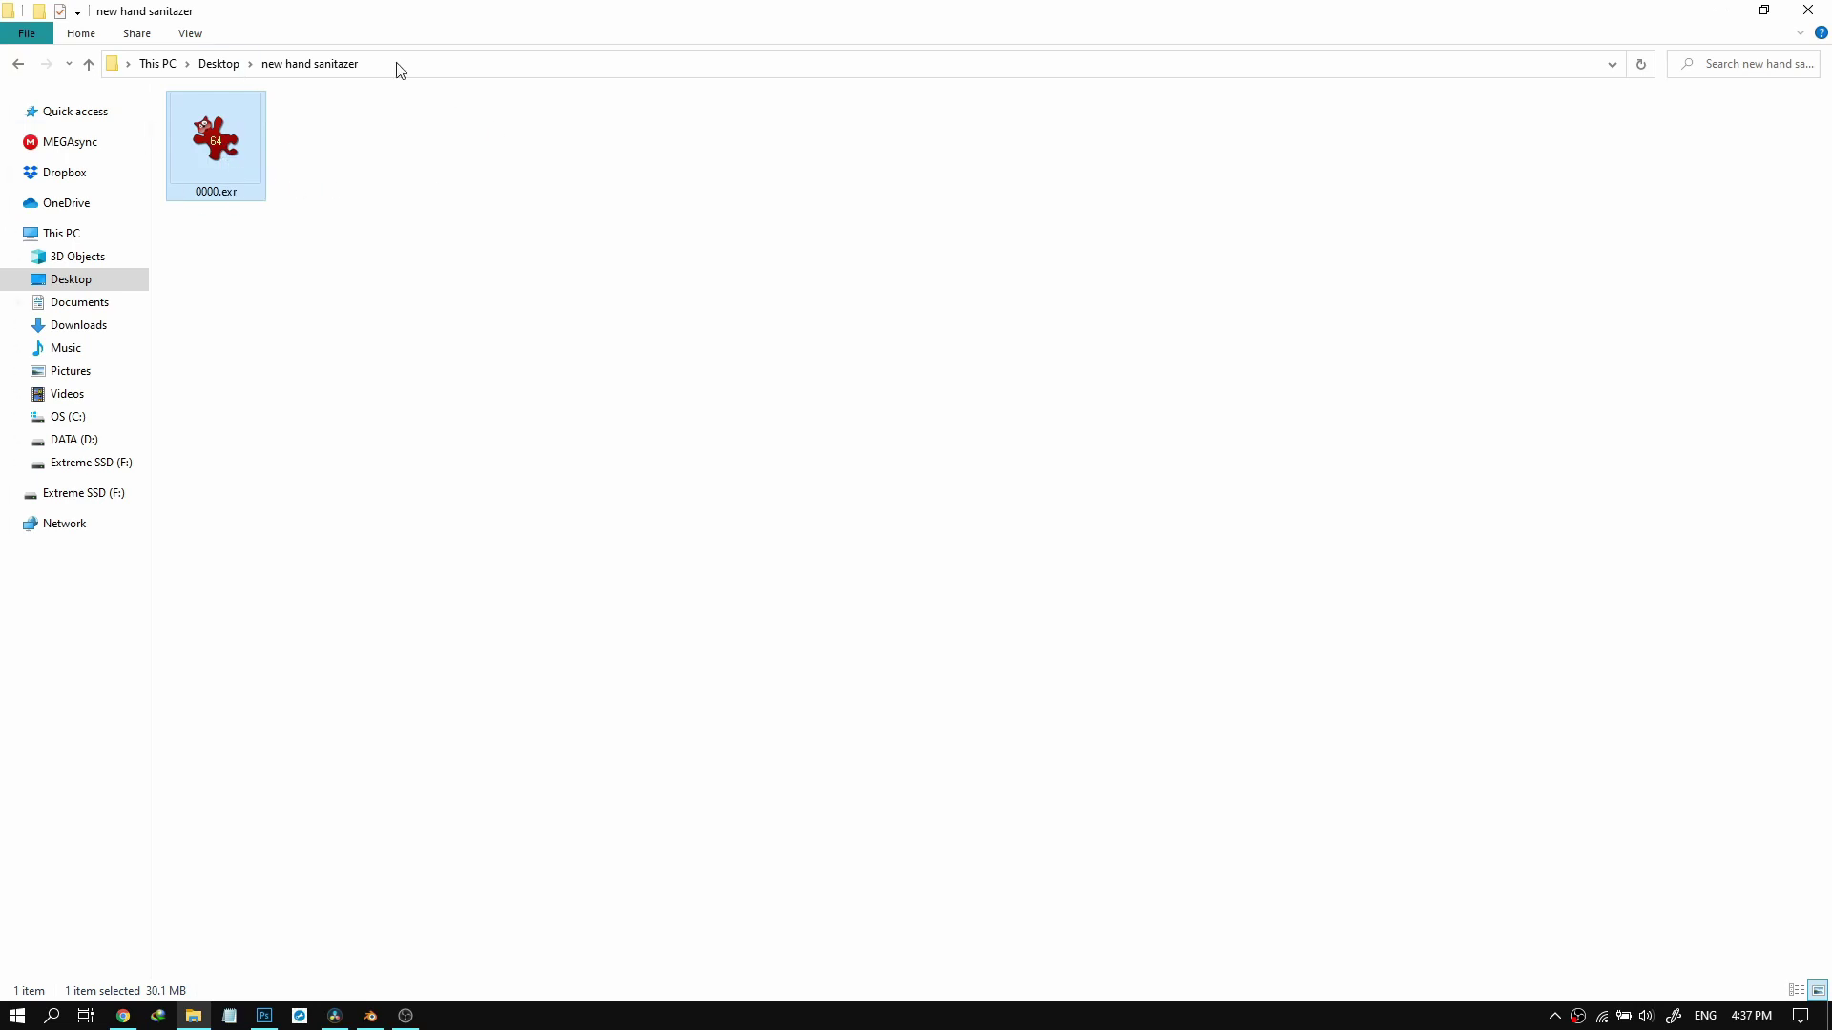
Open 0000.exr with Adobe Photoshop CC 2018 using the default Exr-IO options, and collapse the layer properties.
right_click(220, 133)
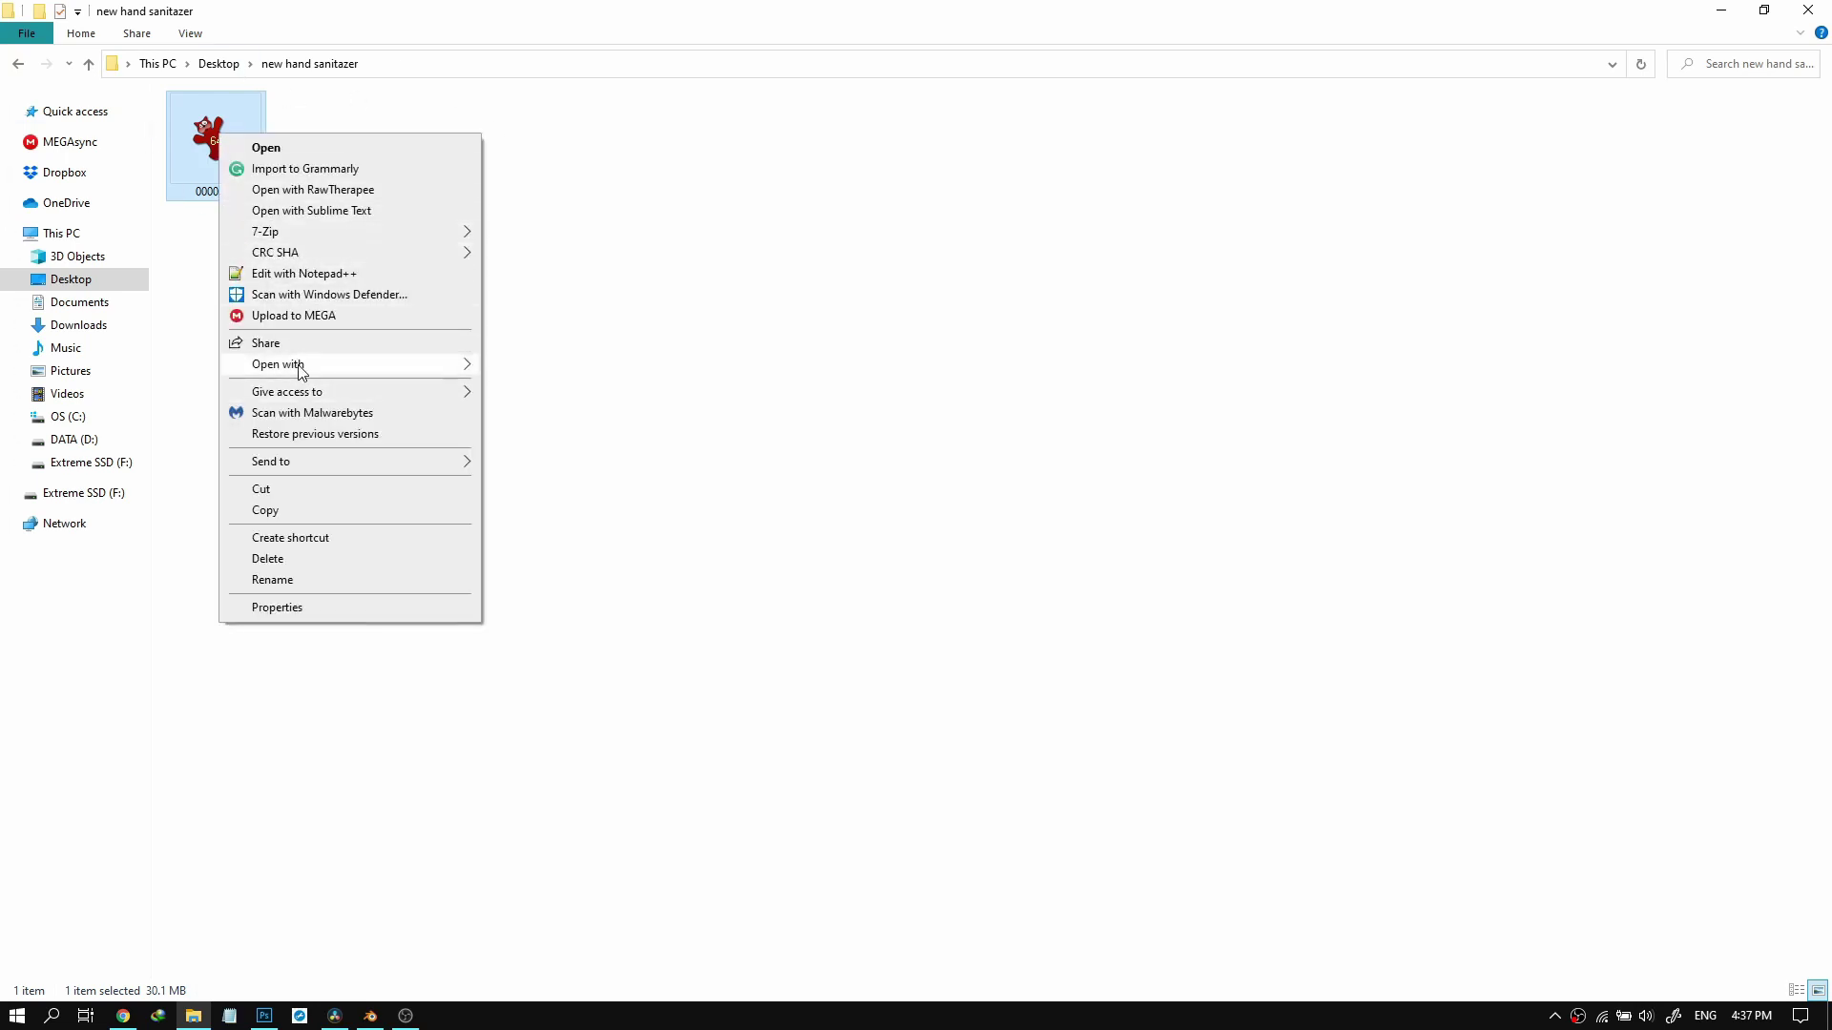
mouse_move(301, 370)
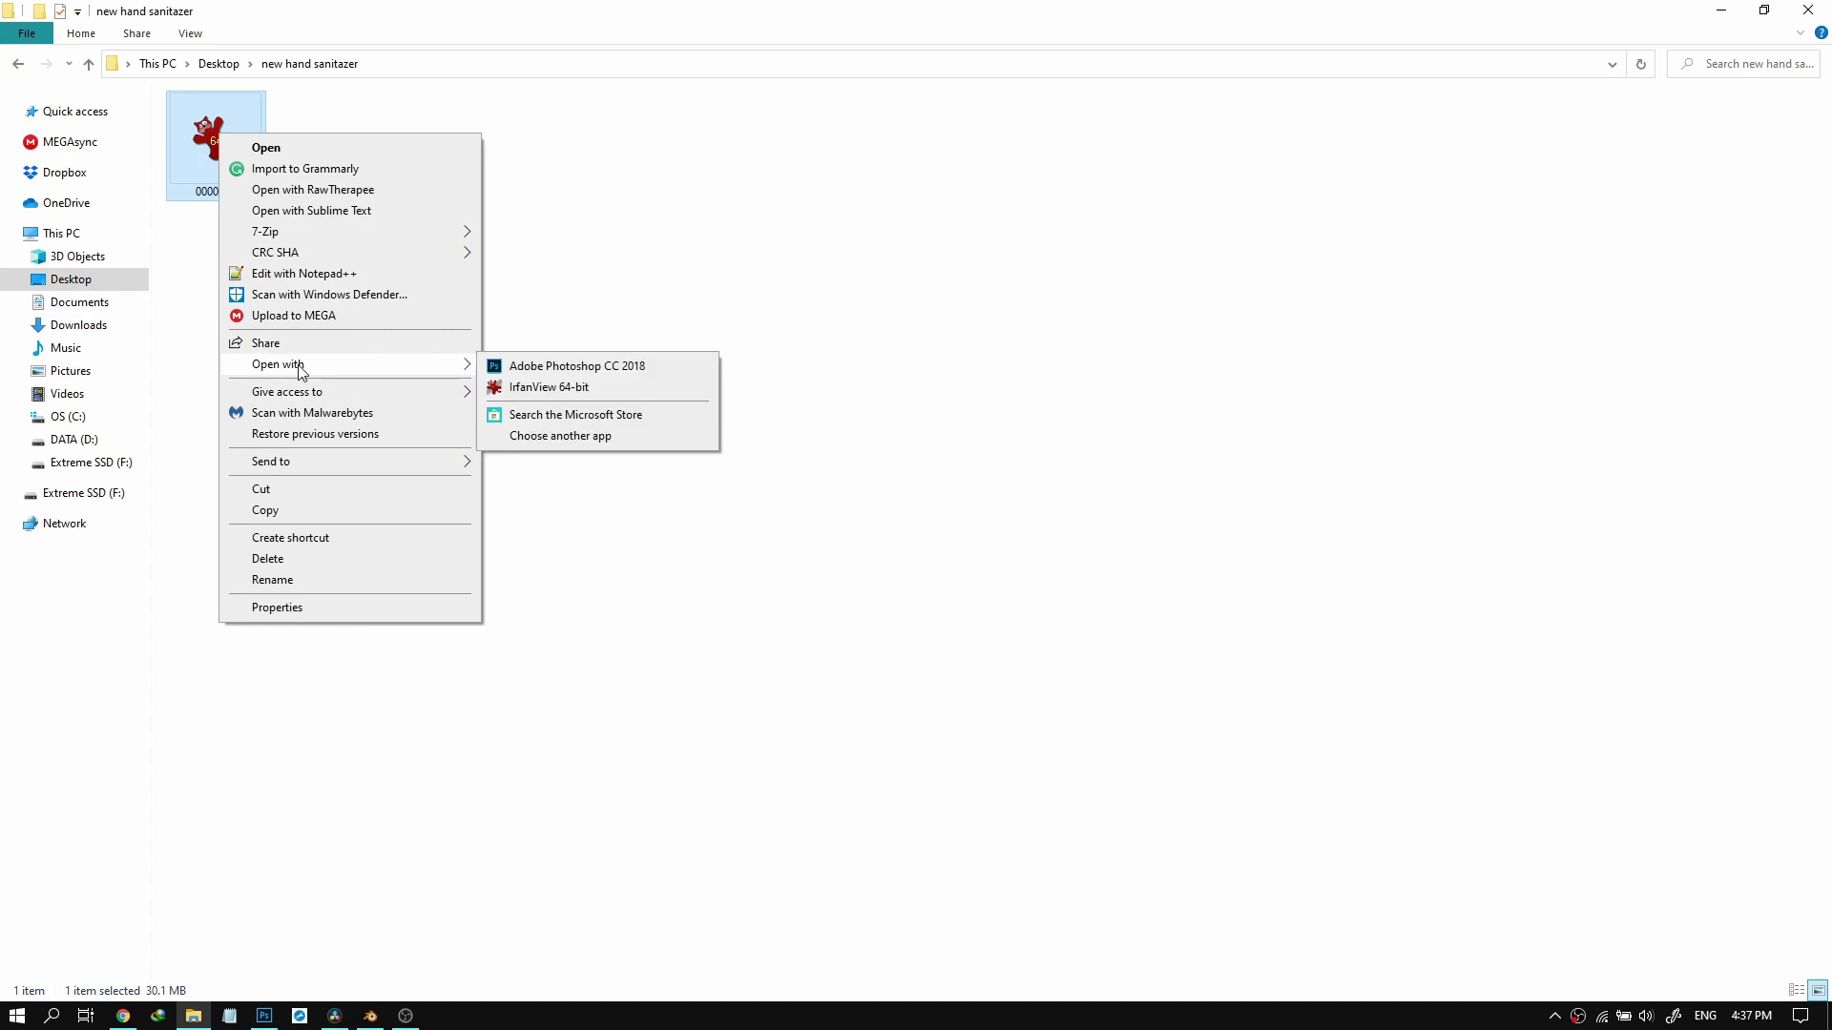
click(555, 367)
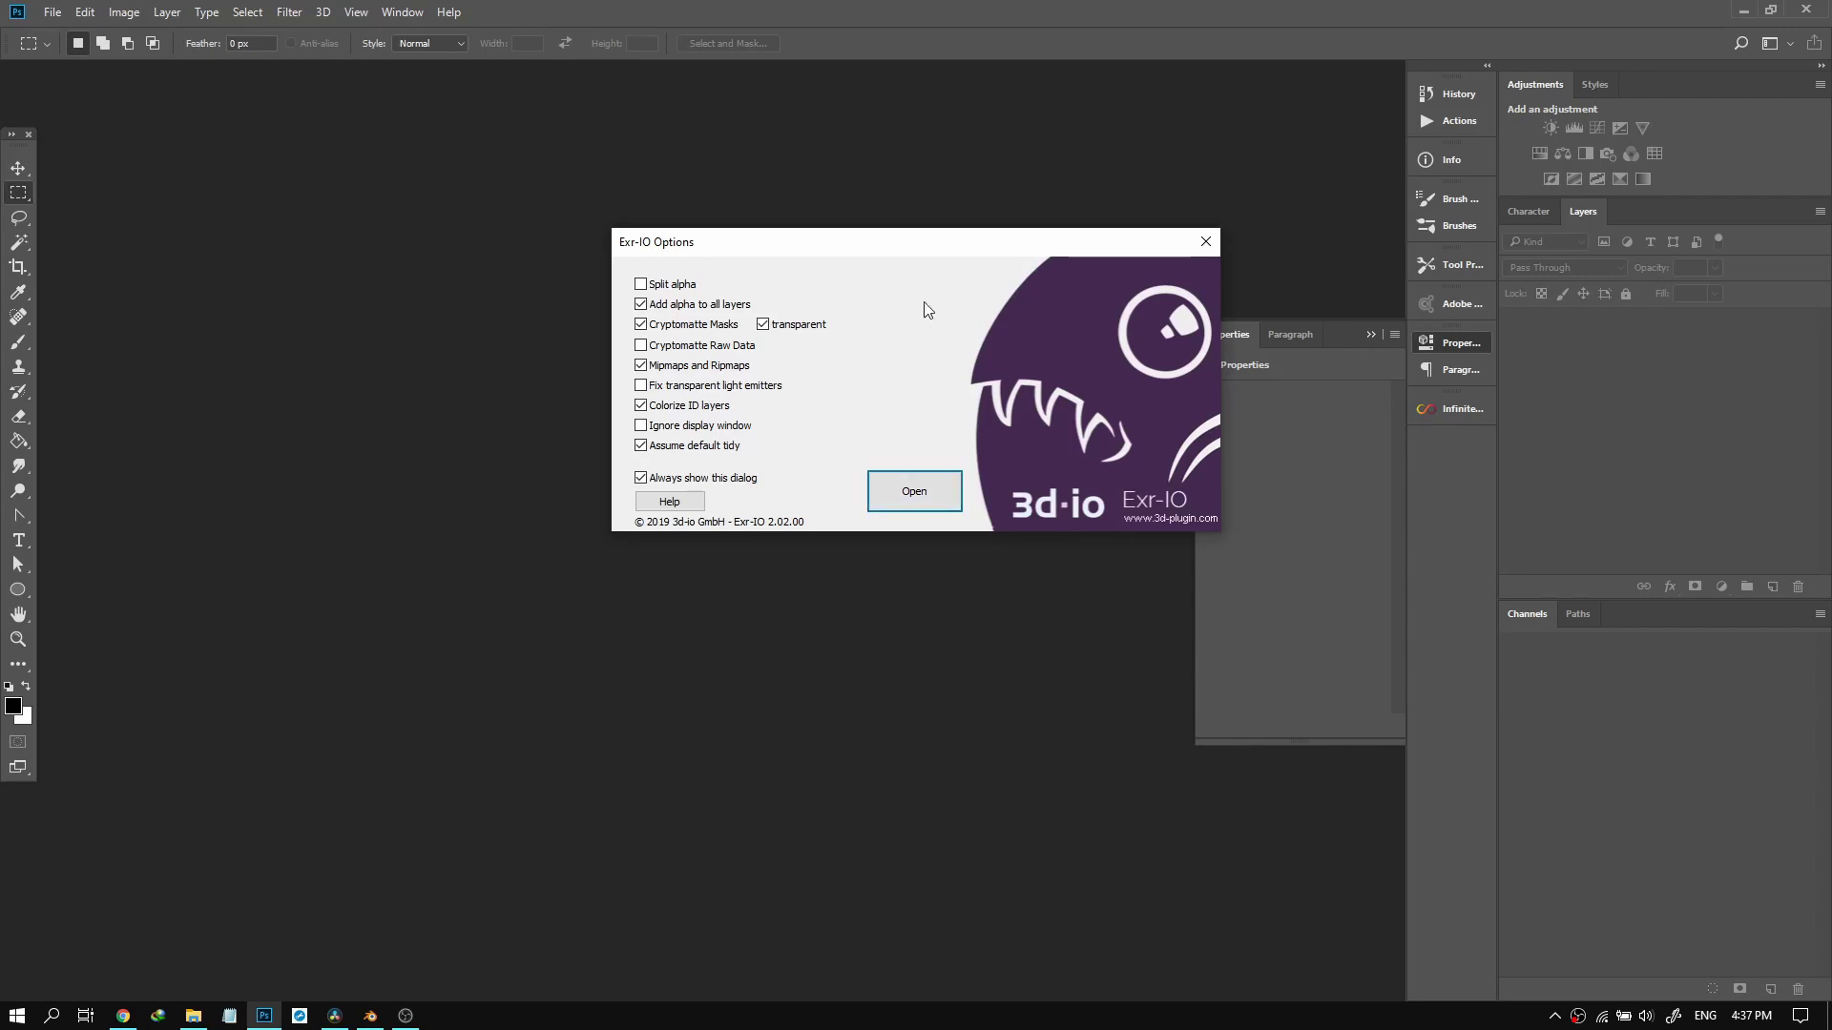
click(924, 497)
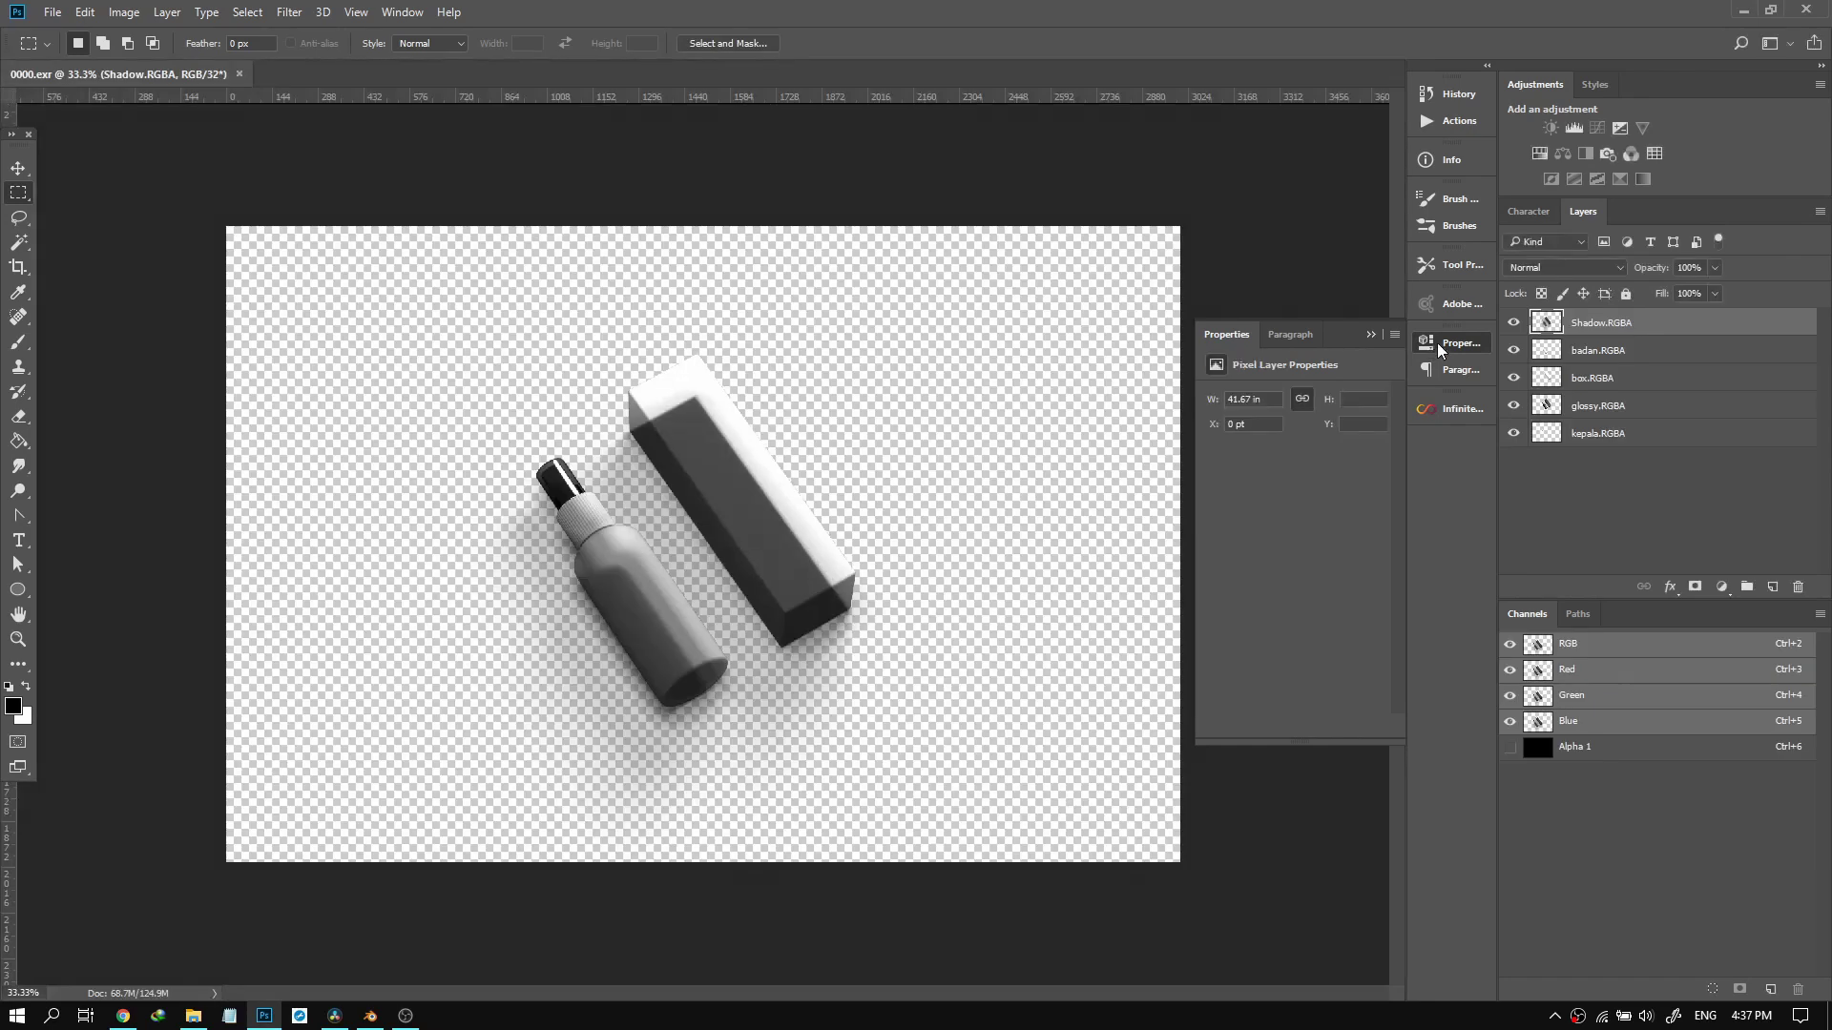
click(1433, 344)
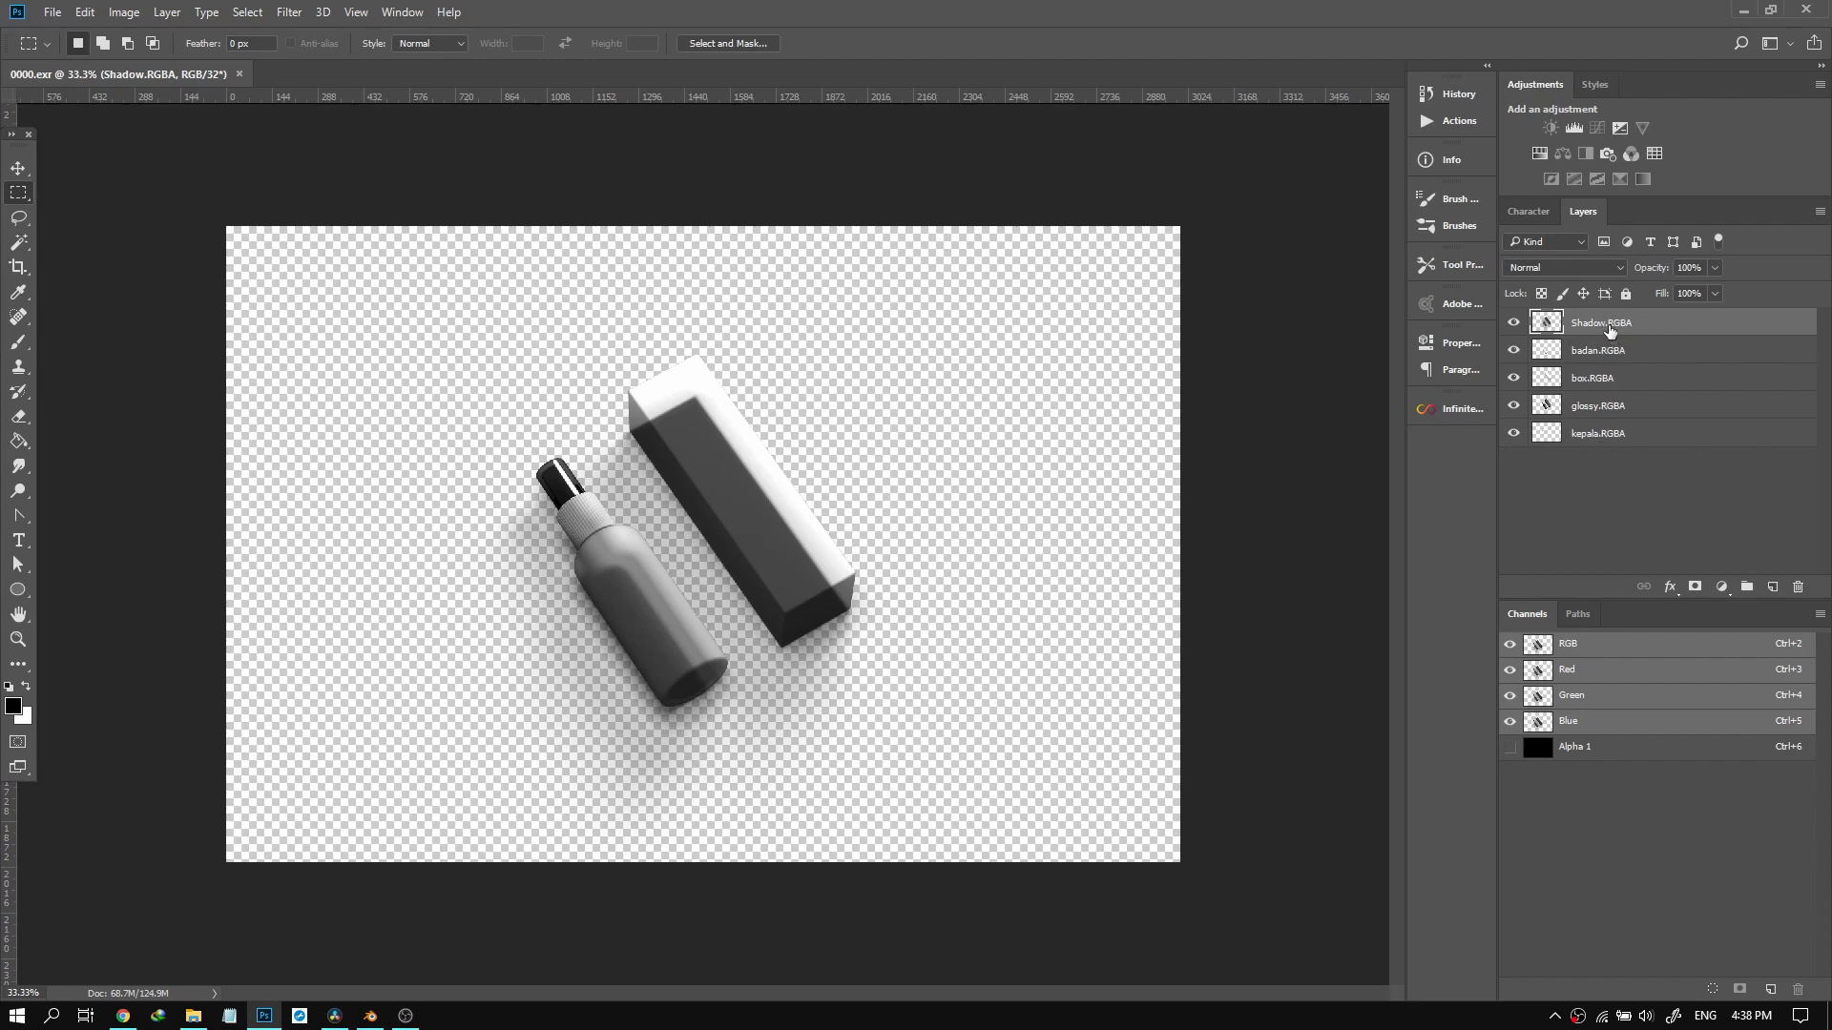
Add a white Solid Color fill layer and move it below kepala.RGBA, at the bottom of the layer stack.
click(1583, 352)
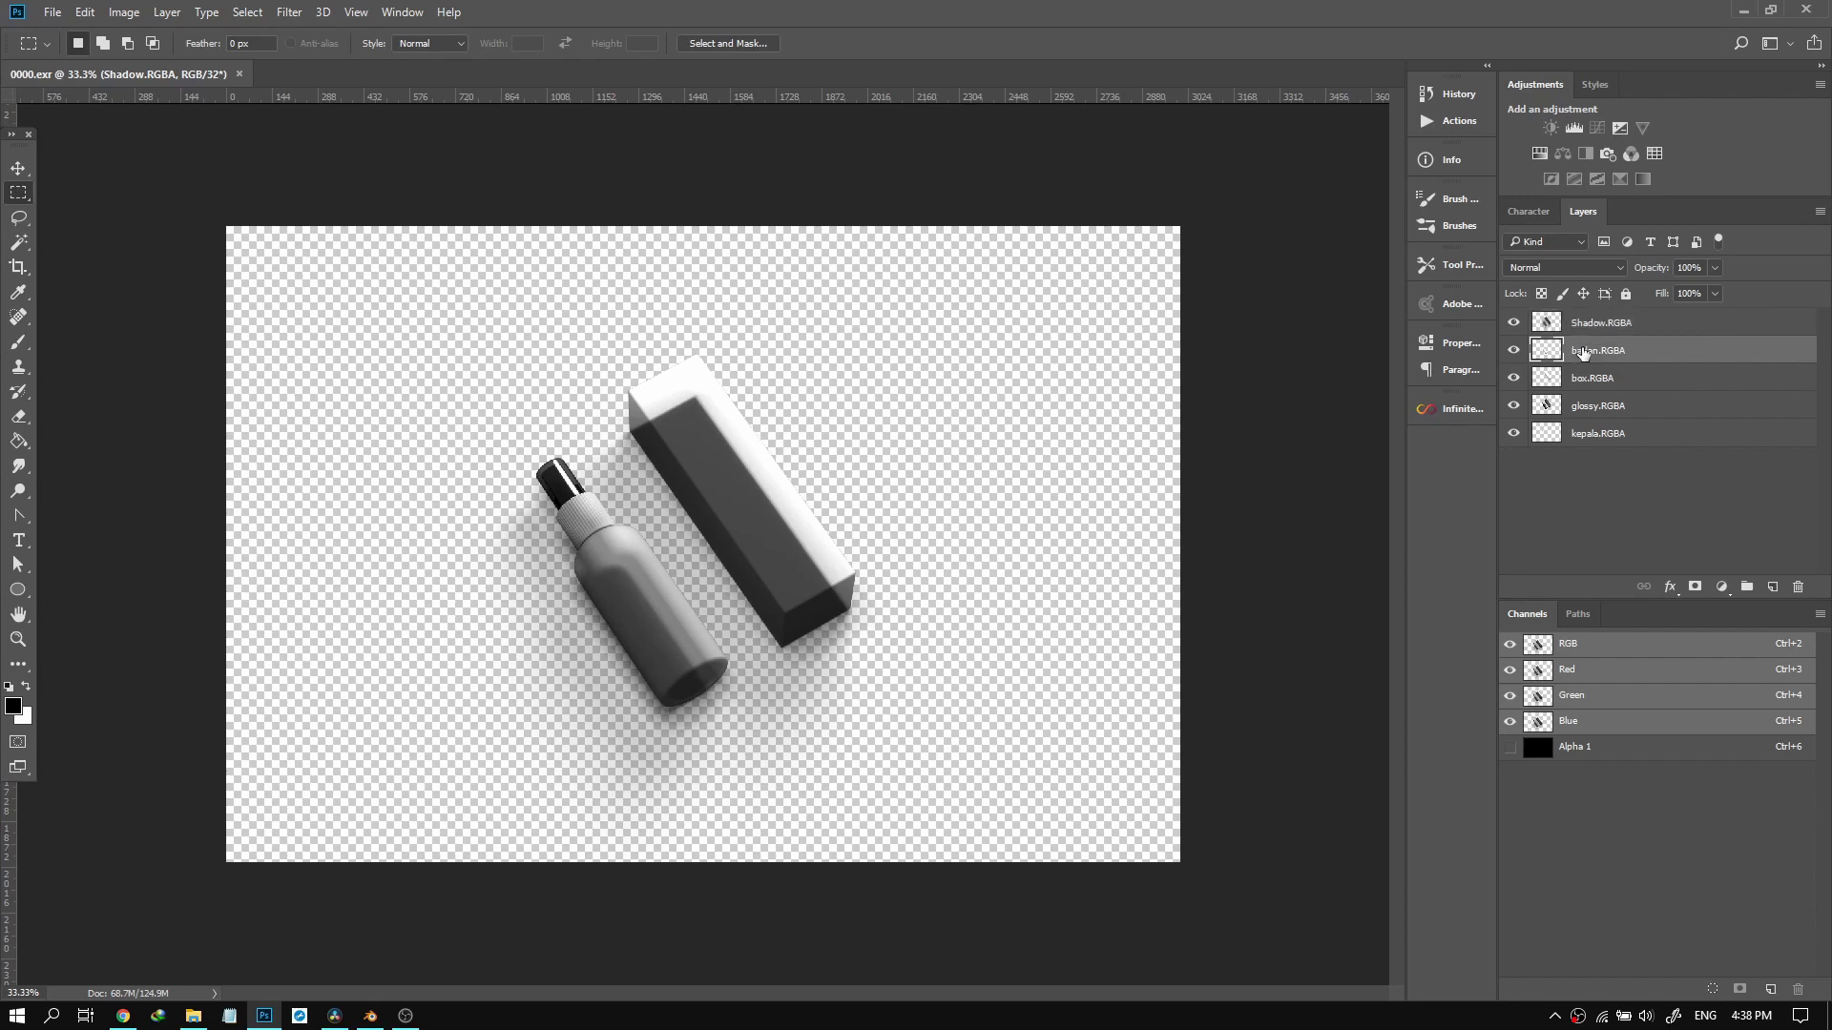
click(1588, 411)
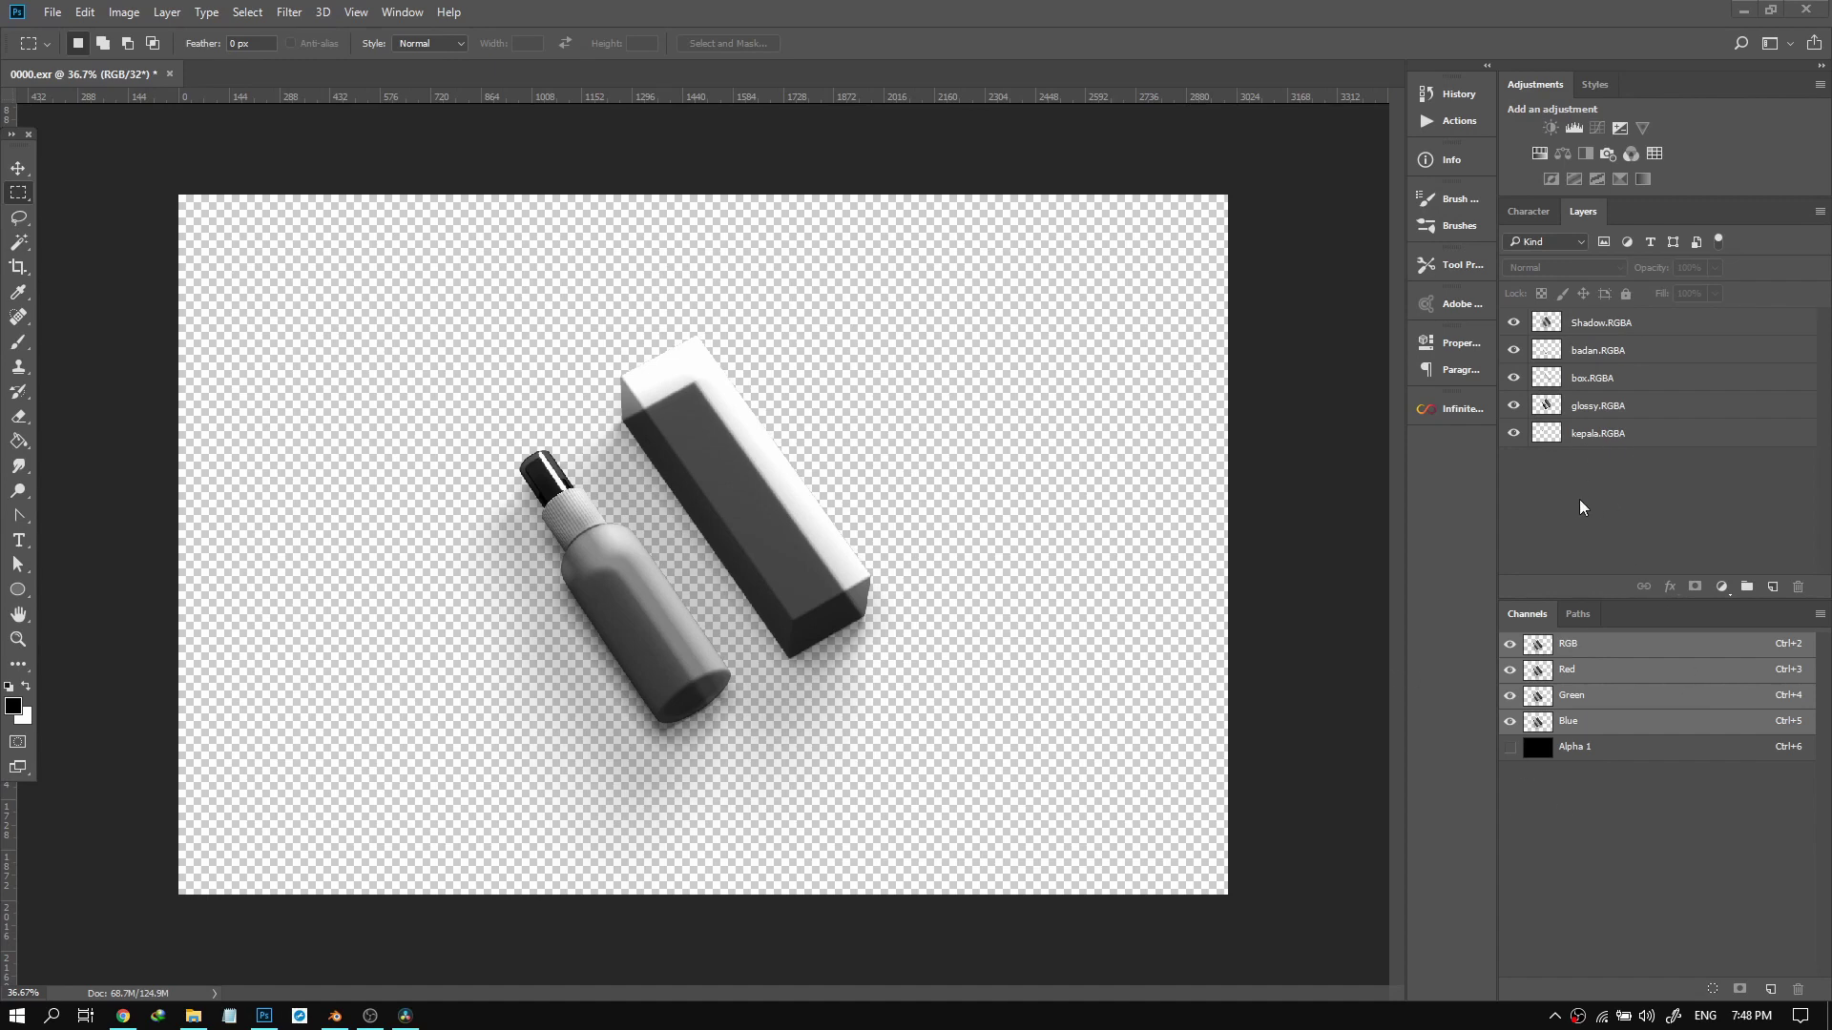
click(1589, 445)
click(1720, 588)
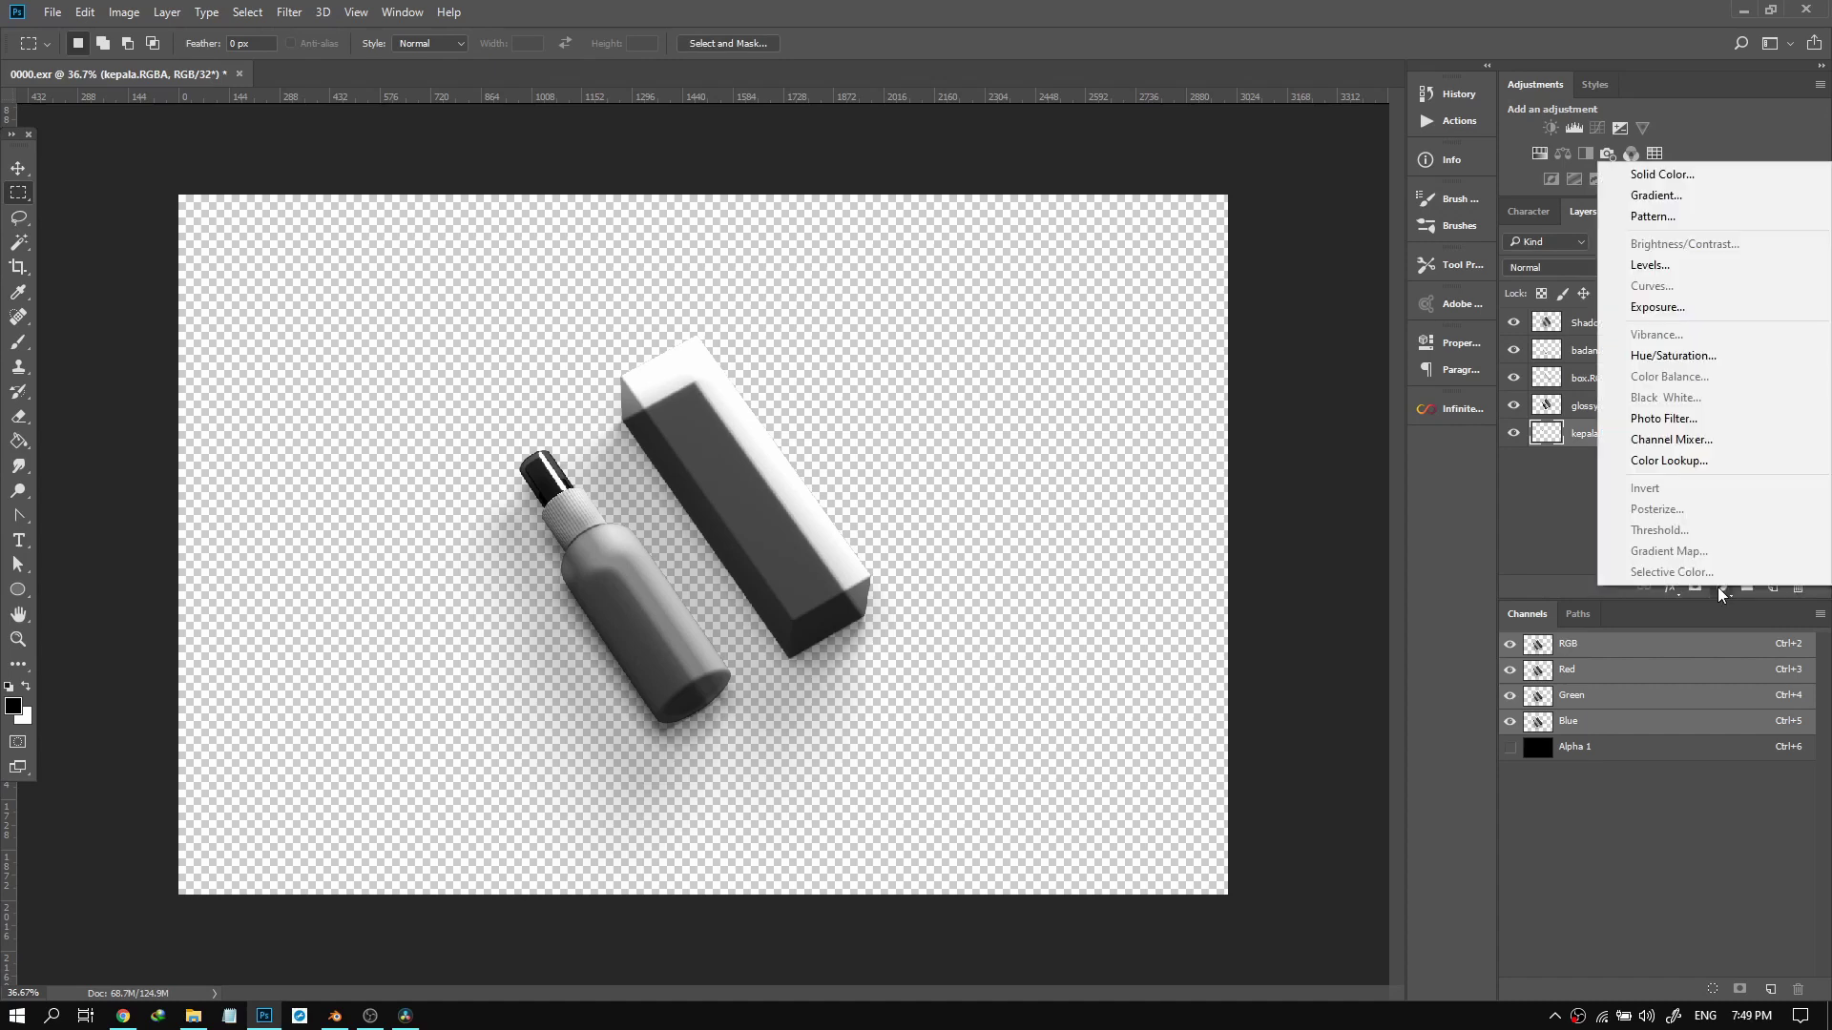
click(1651, 175)
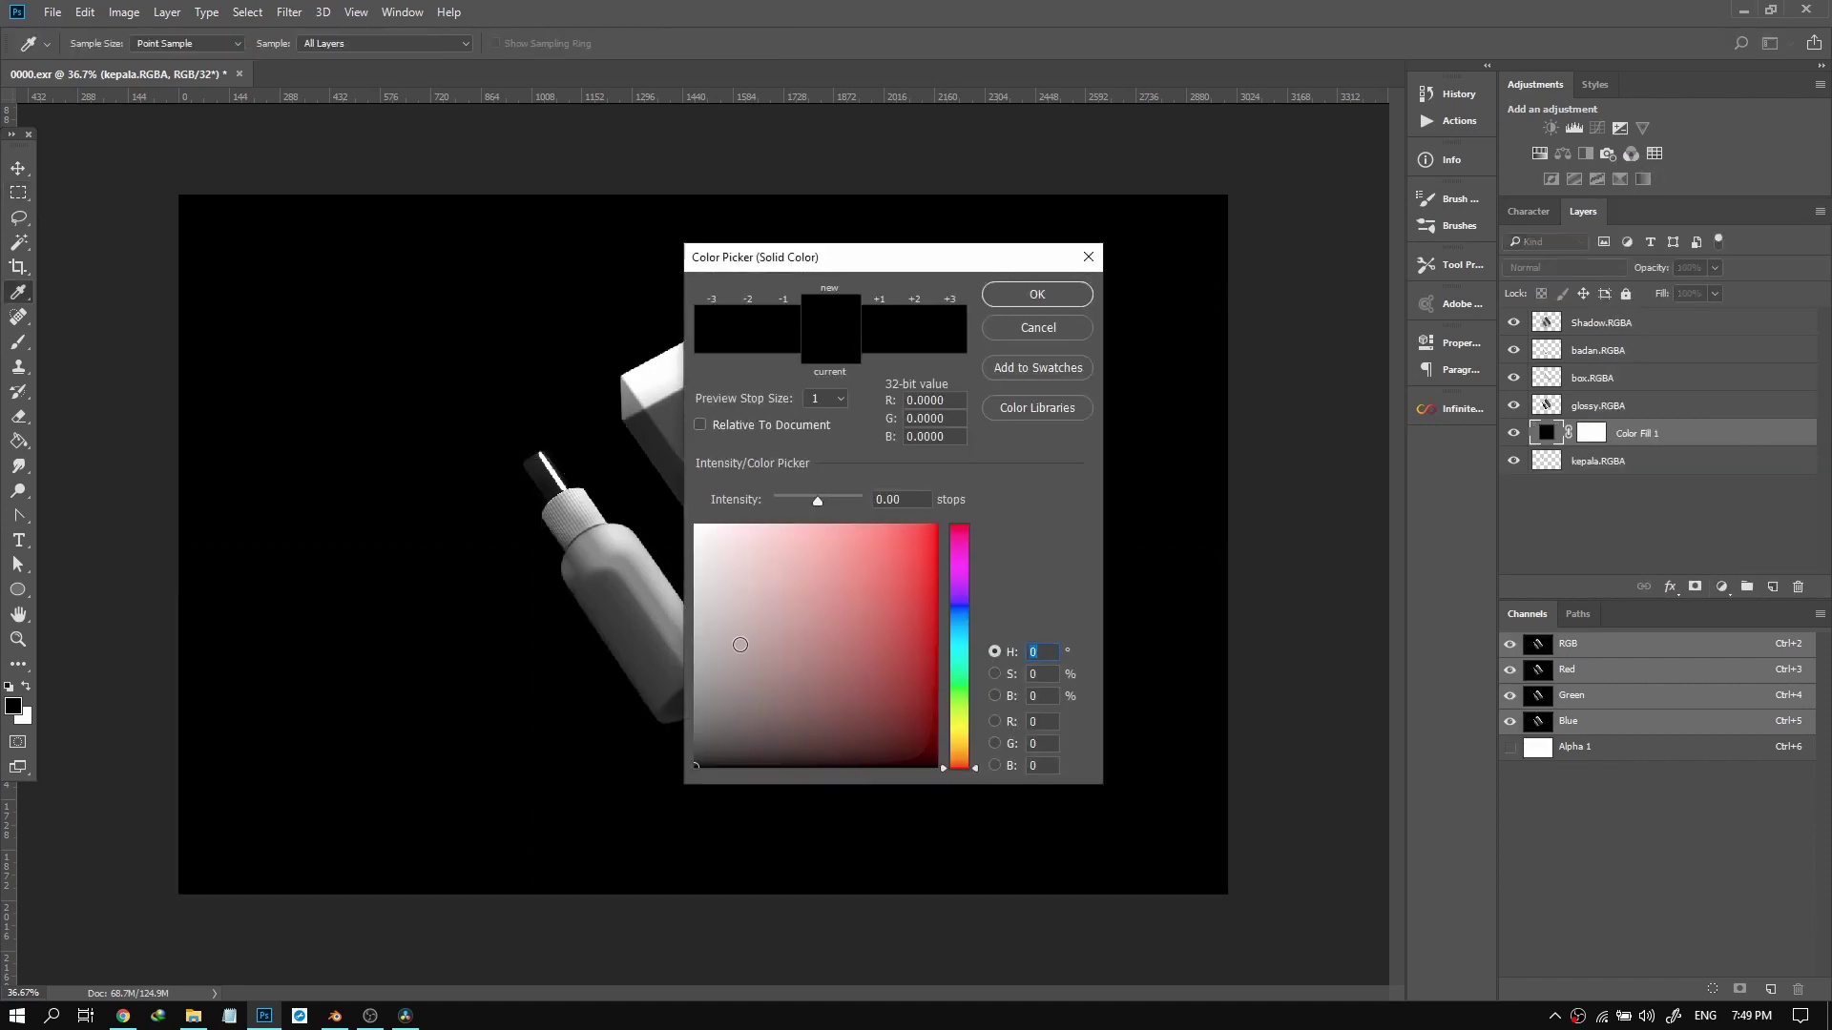
drag(741, 645, 695, 525)
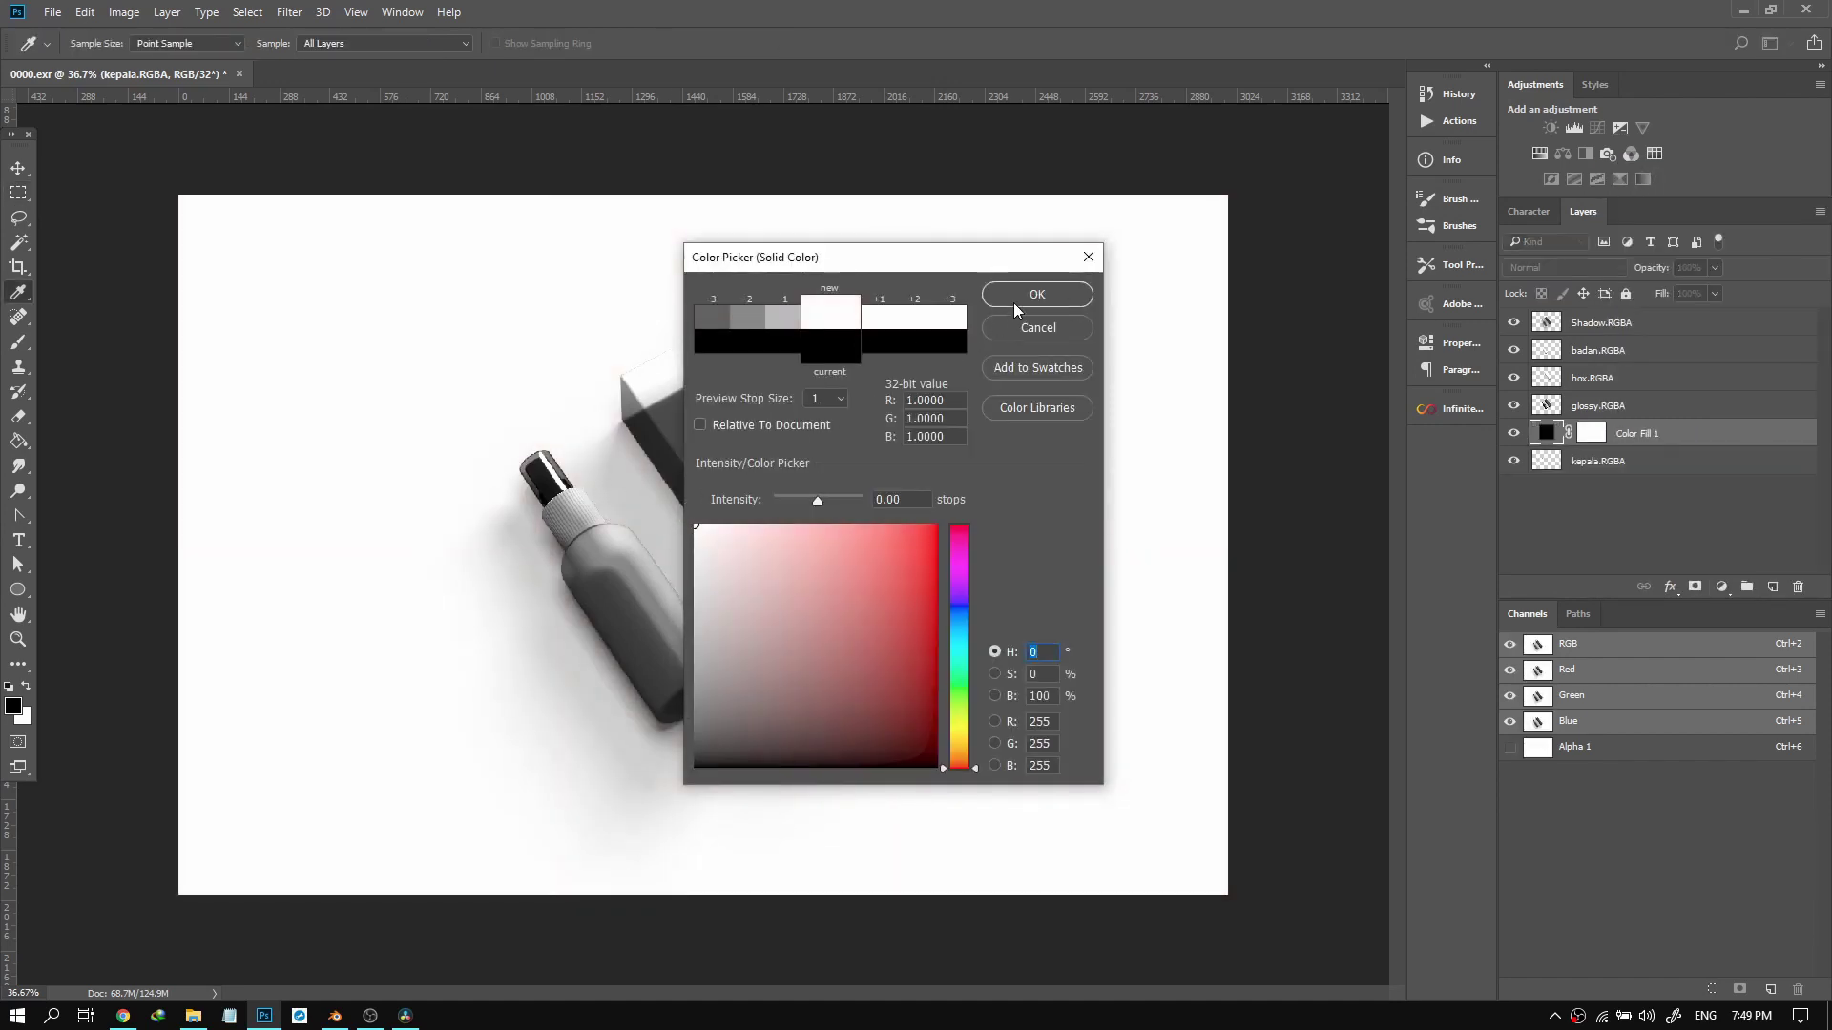
click(1015, 296)
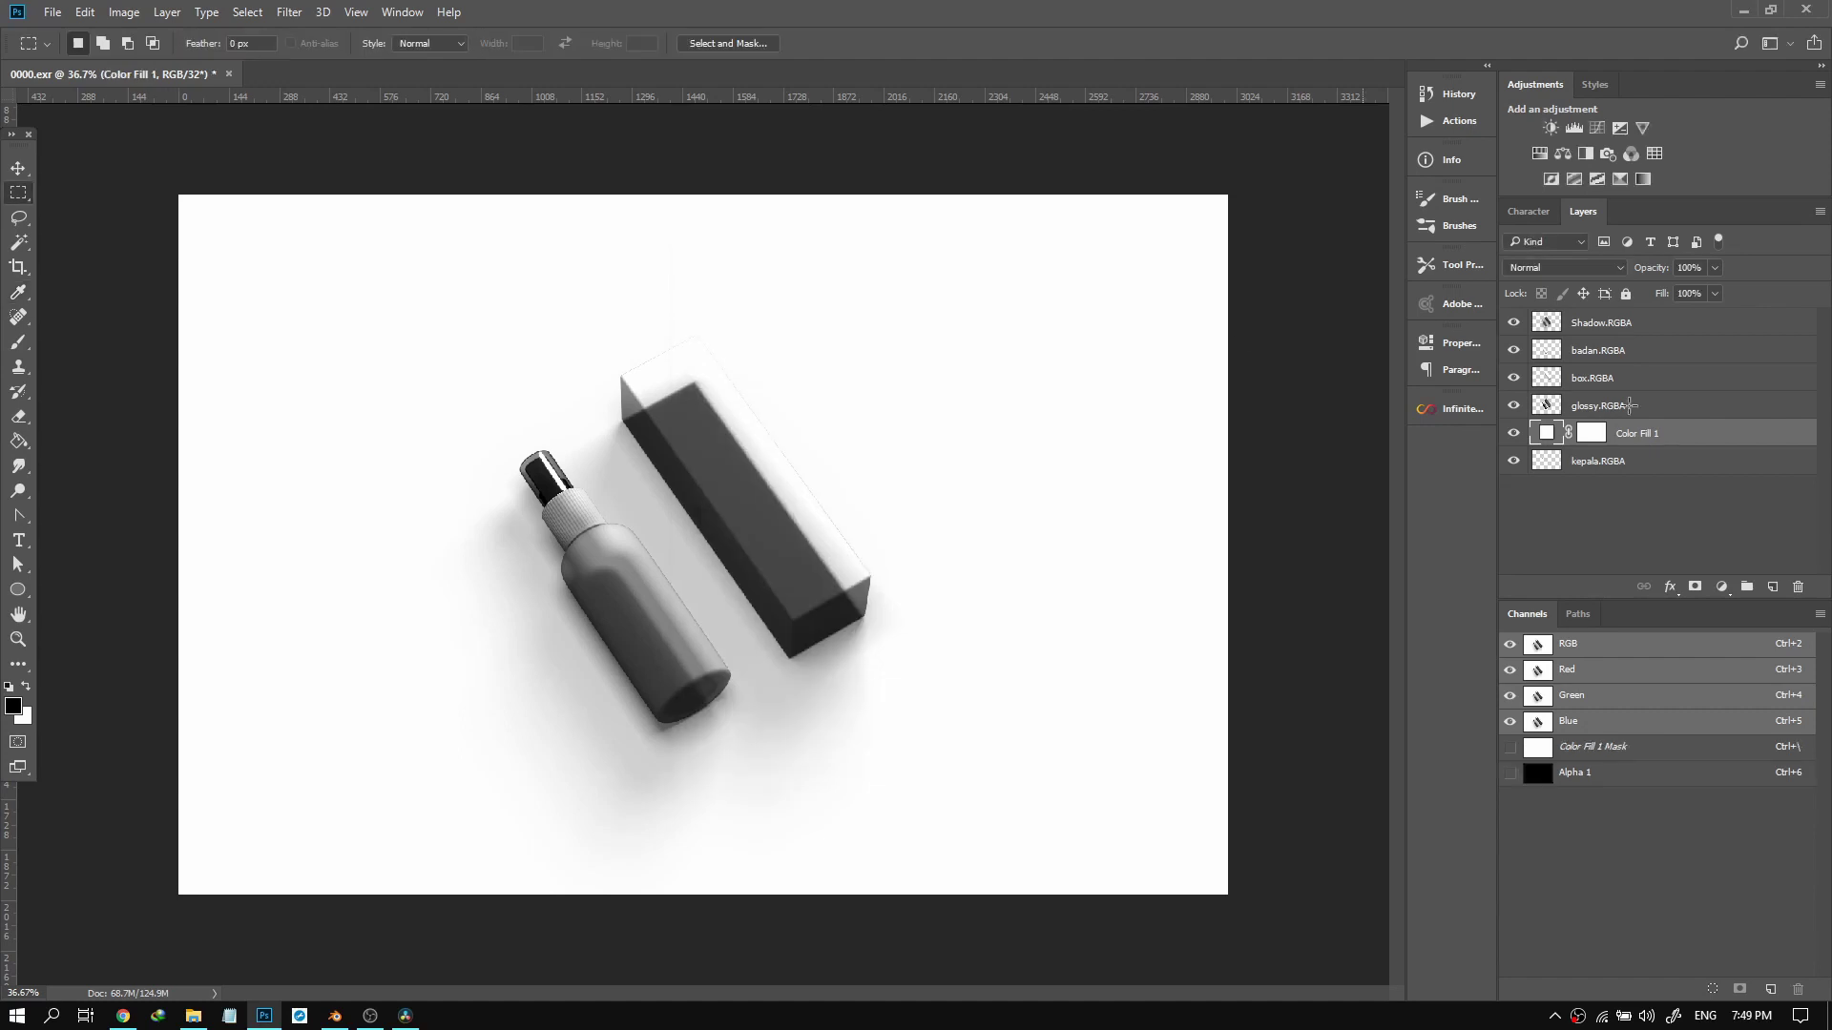
drag(1672, 445, 1670, 490)
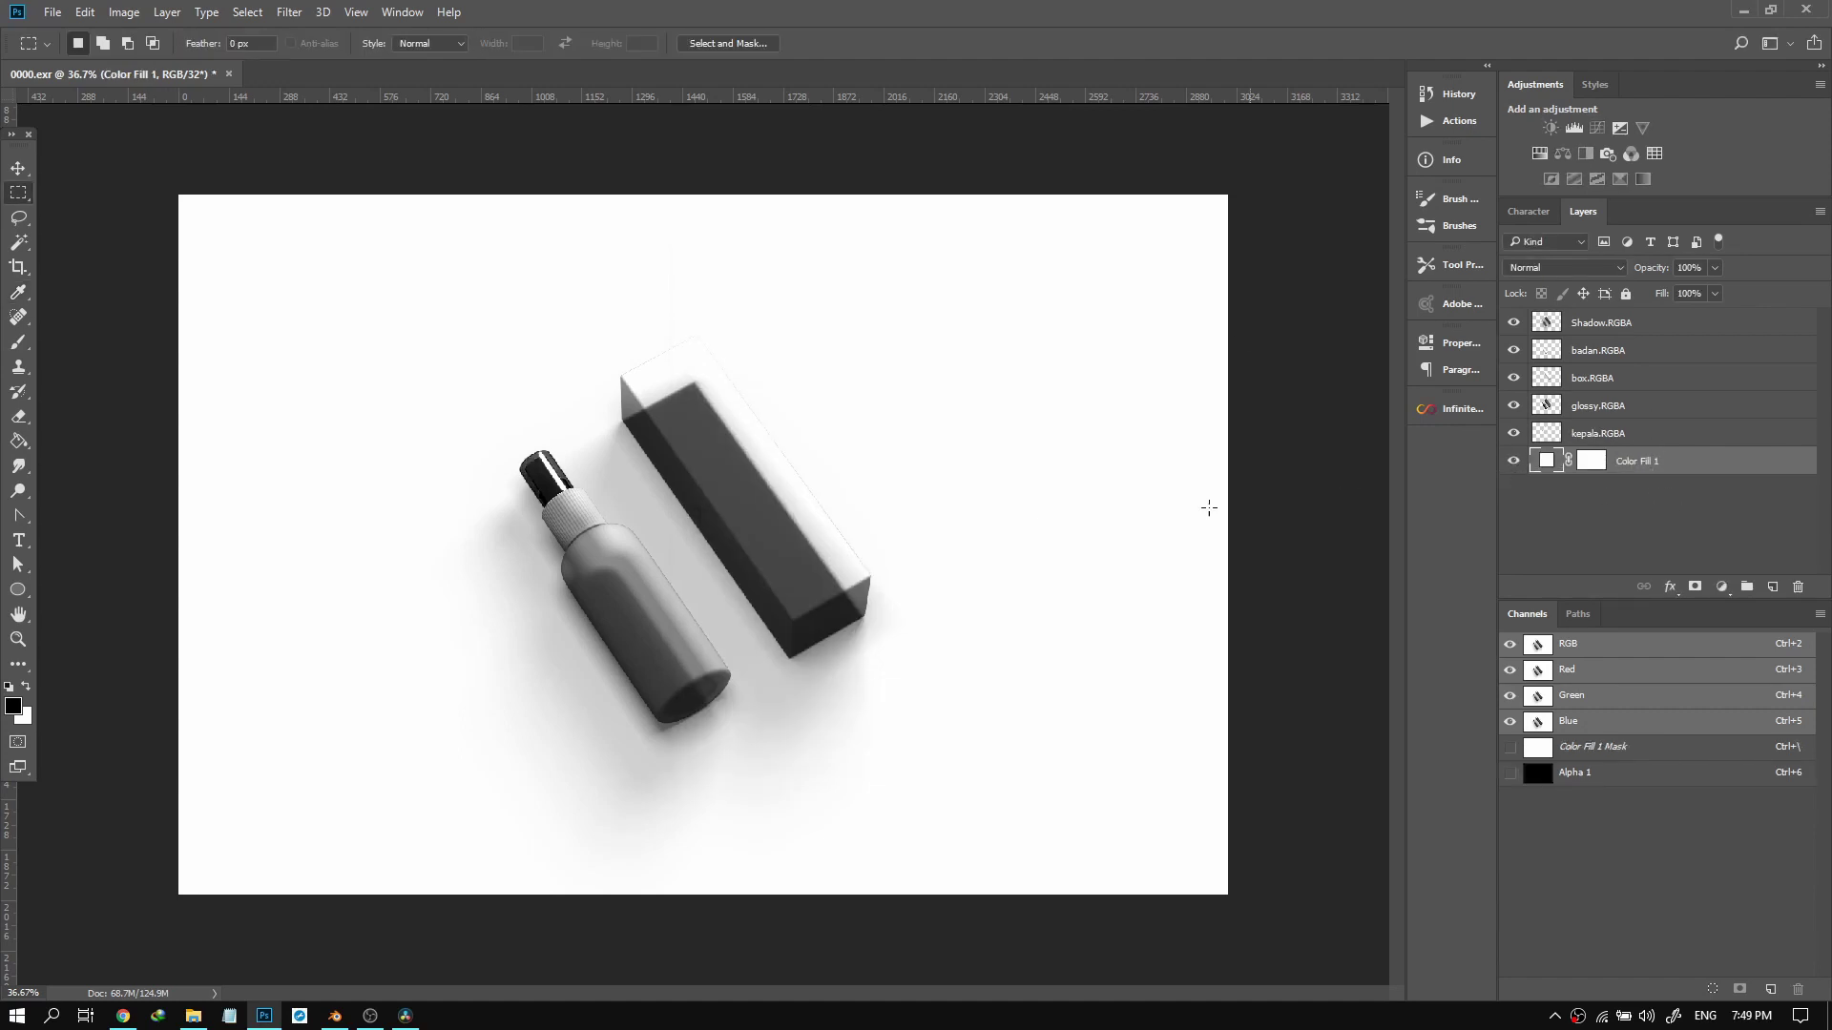
Move the Shadow.RGBA layer between kepala.RGBA and the white color fill layer.
click(1595, 325)
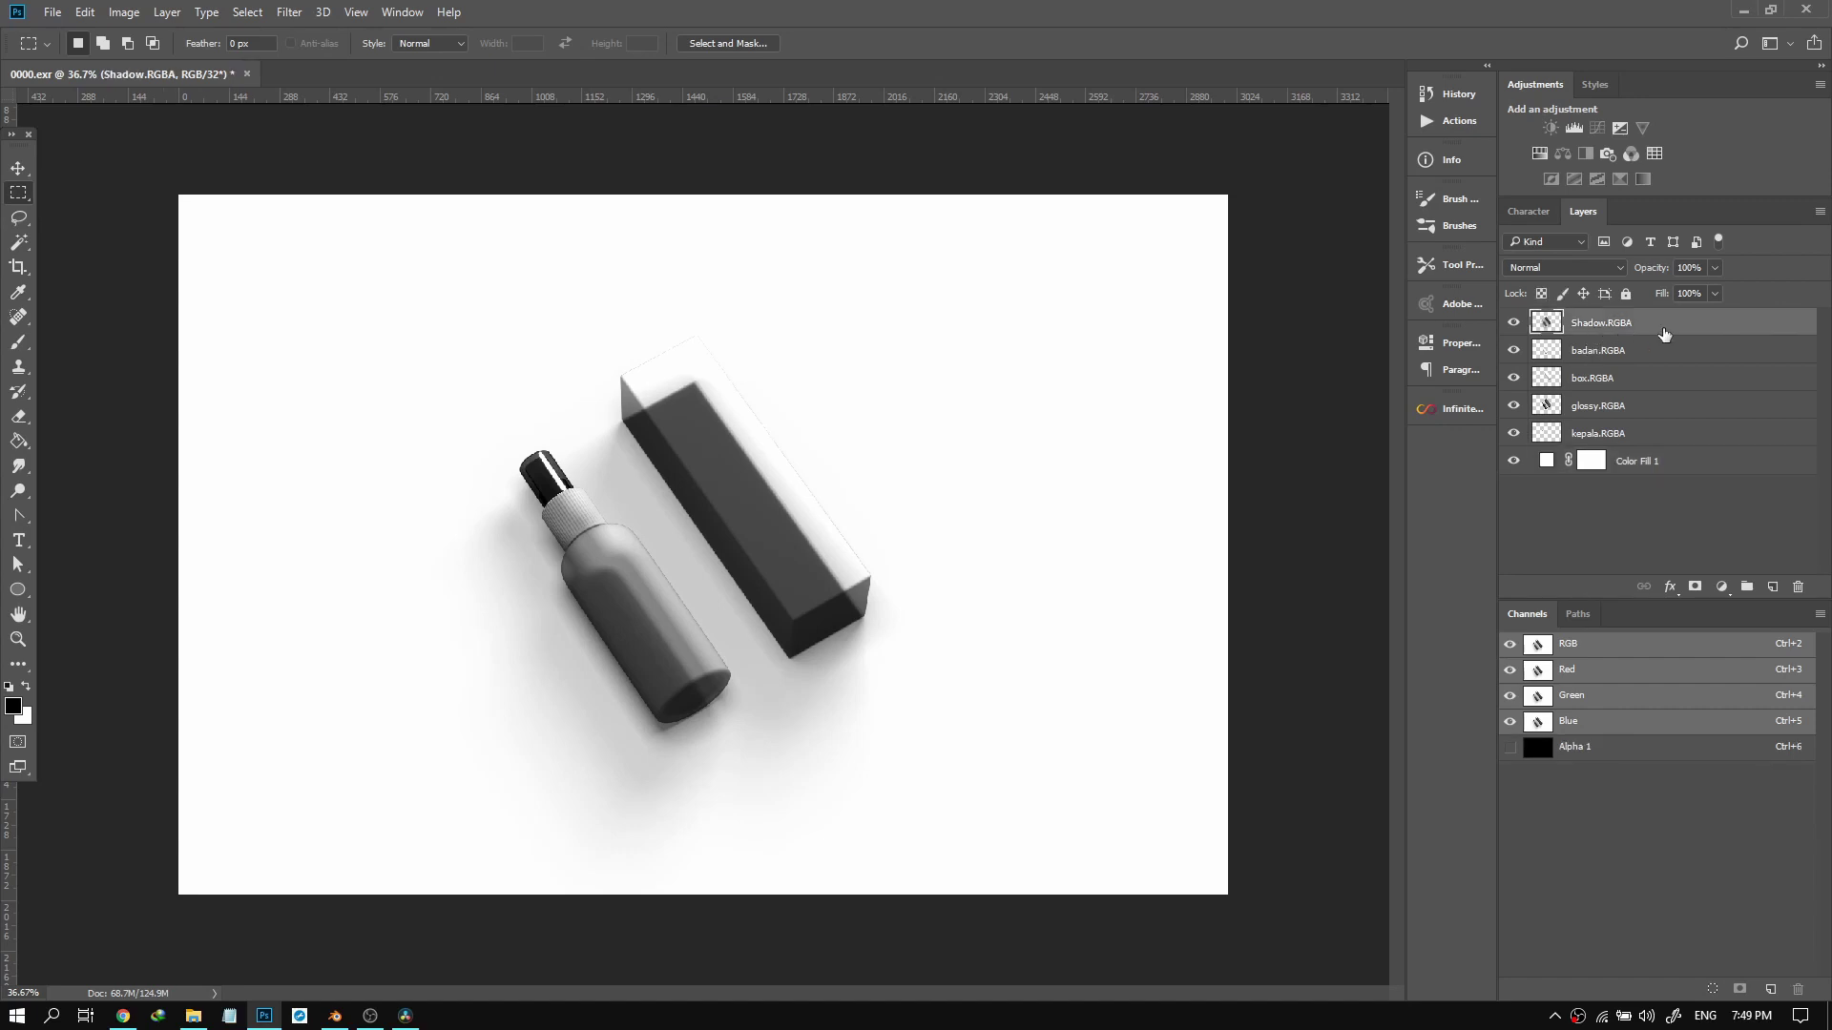
drag(1613, 325, 1613, 444)
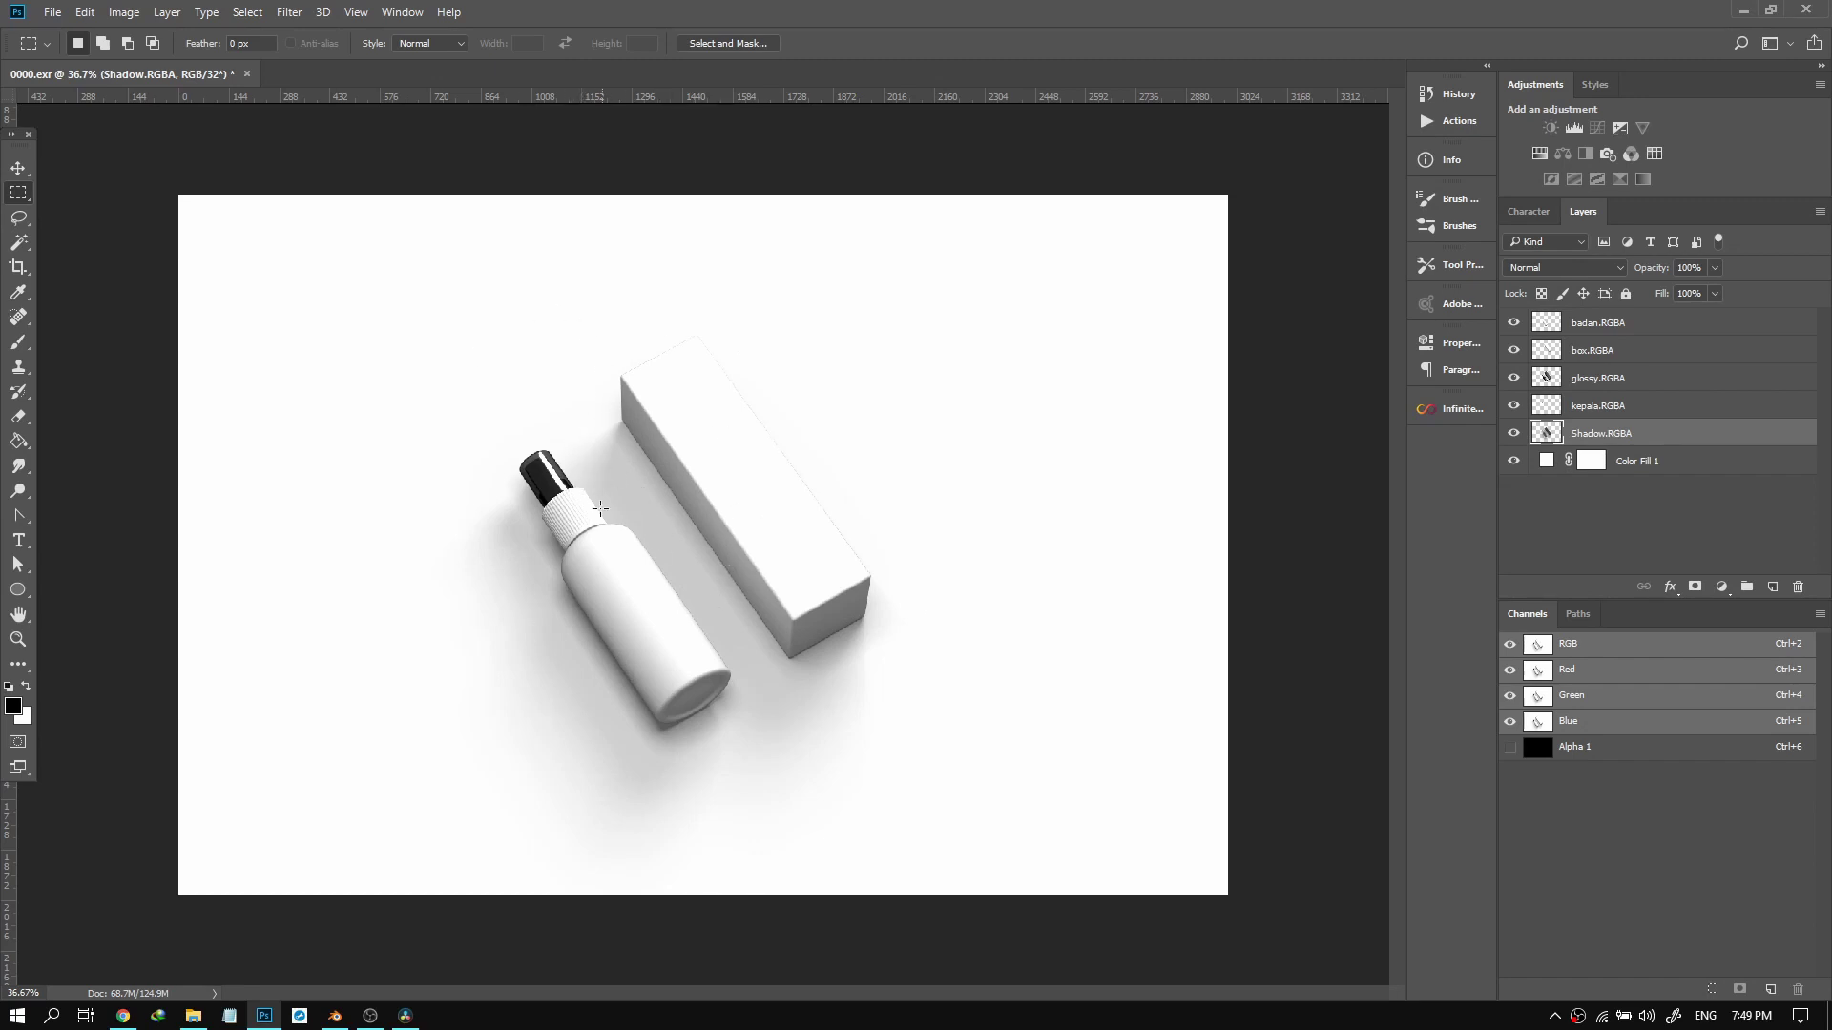
scroll(600, 508, up, 3)
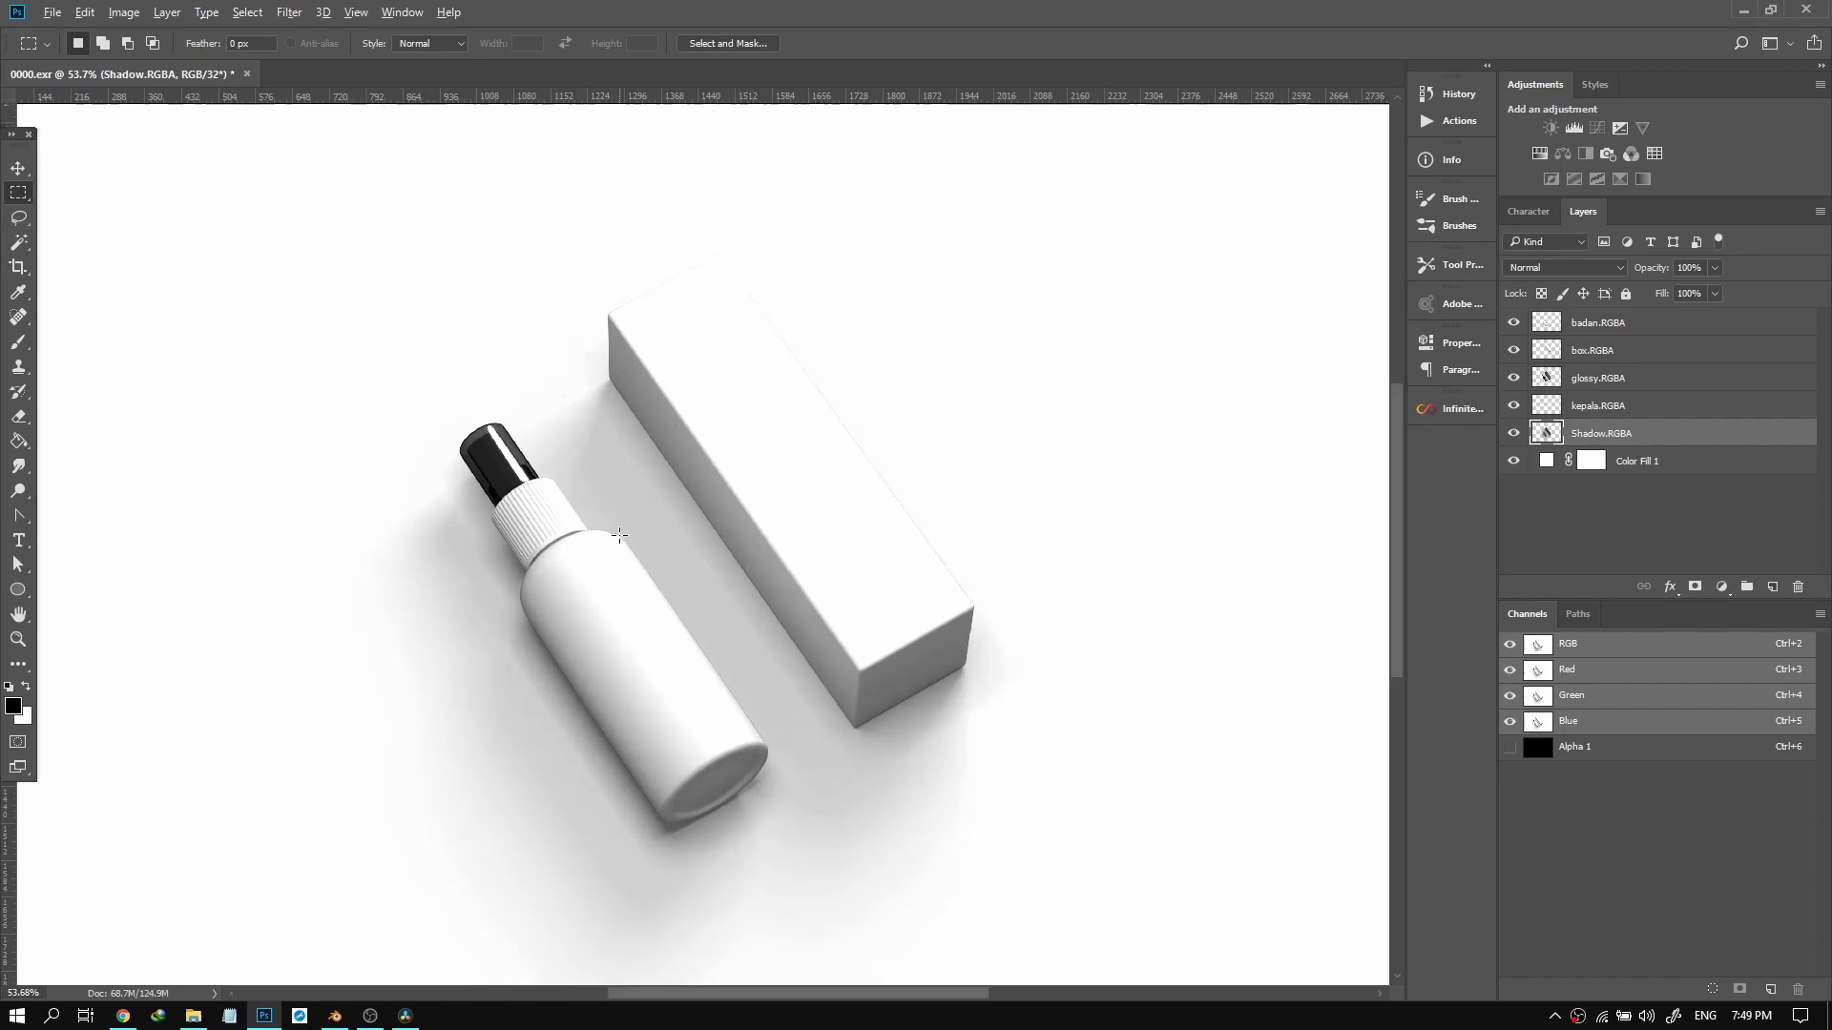
scroll(619, 536, down, 3)
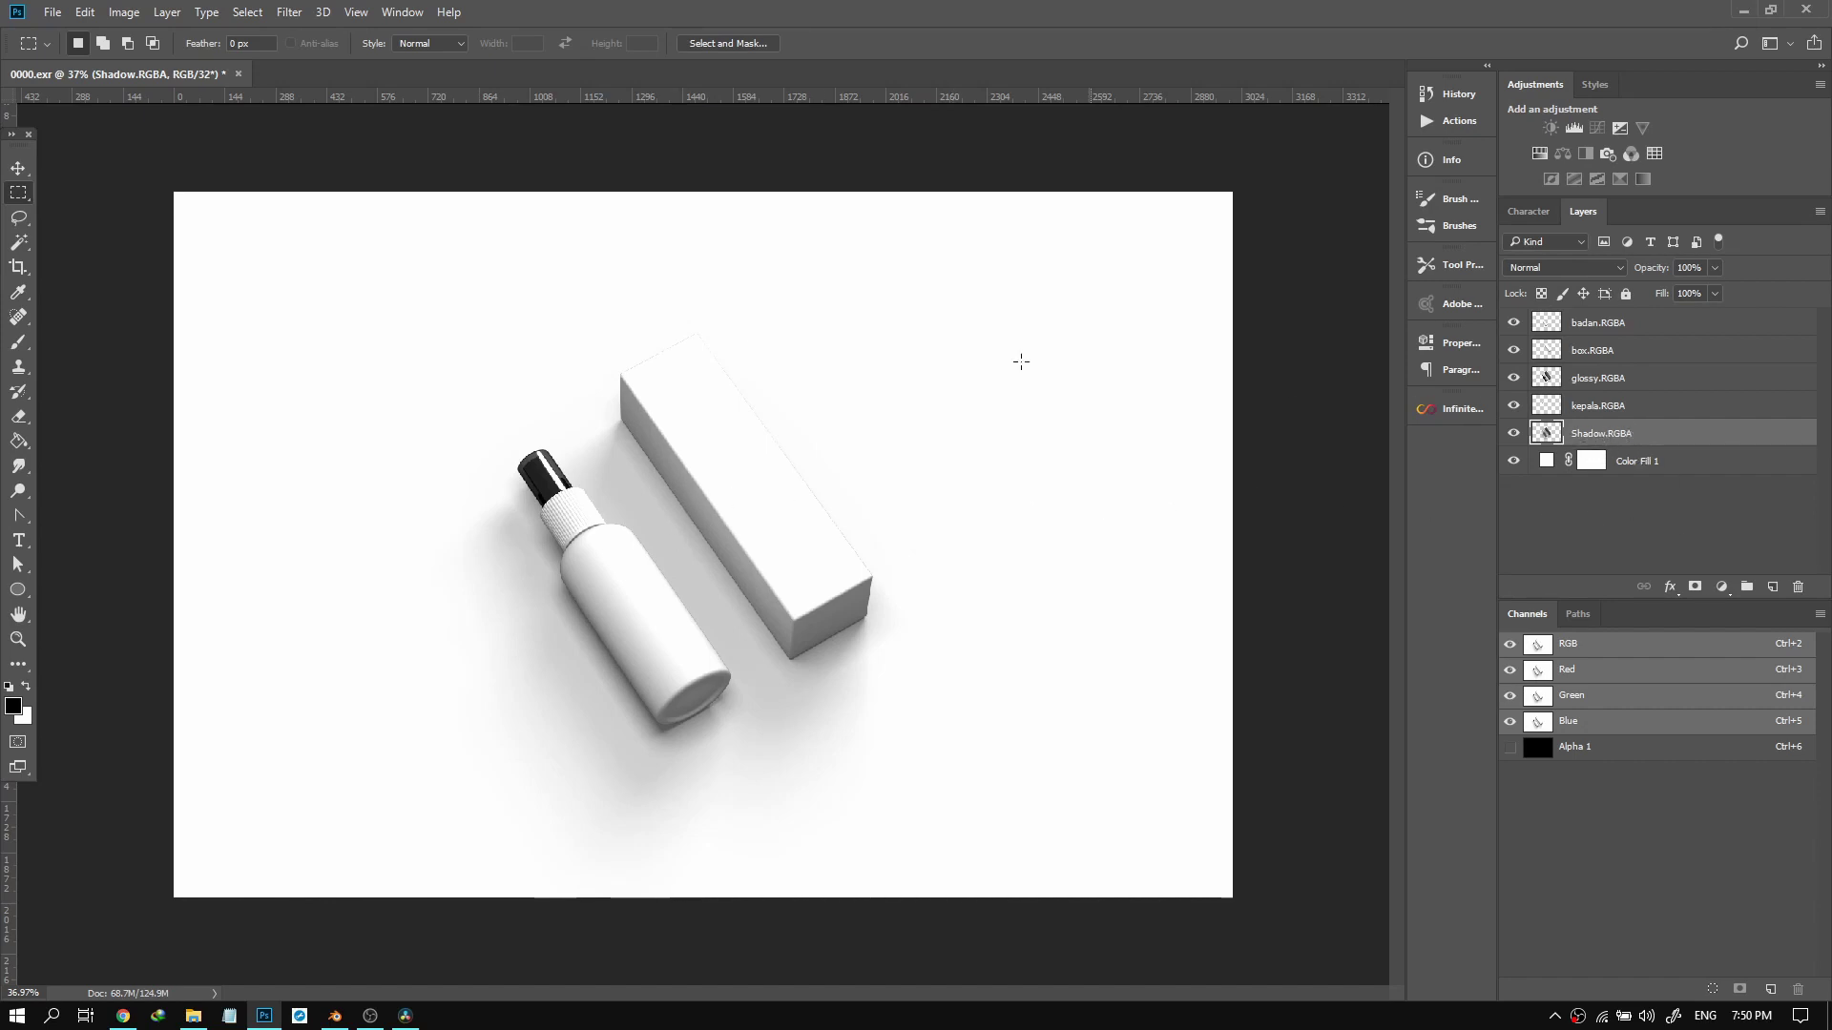
click(123, 14)
mouse_move(139, 38)
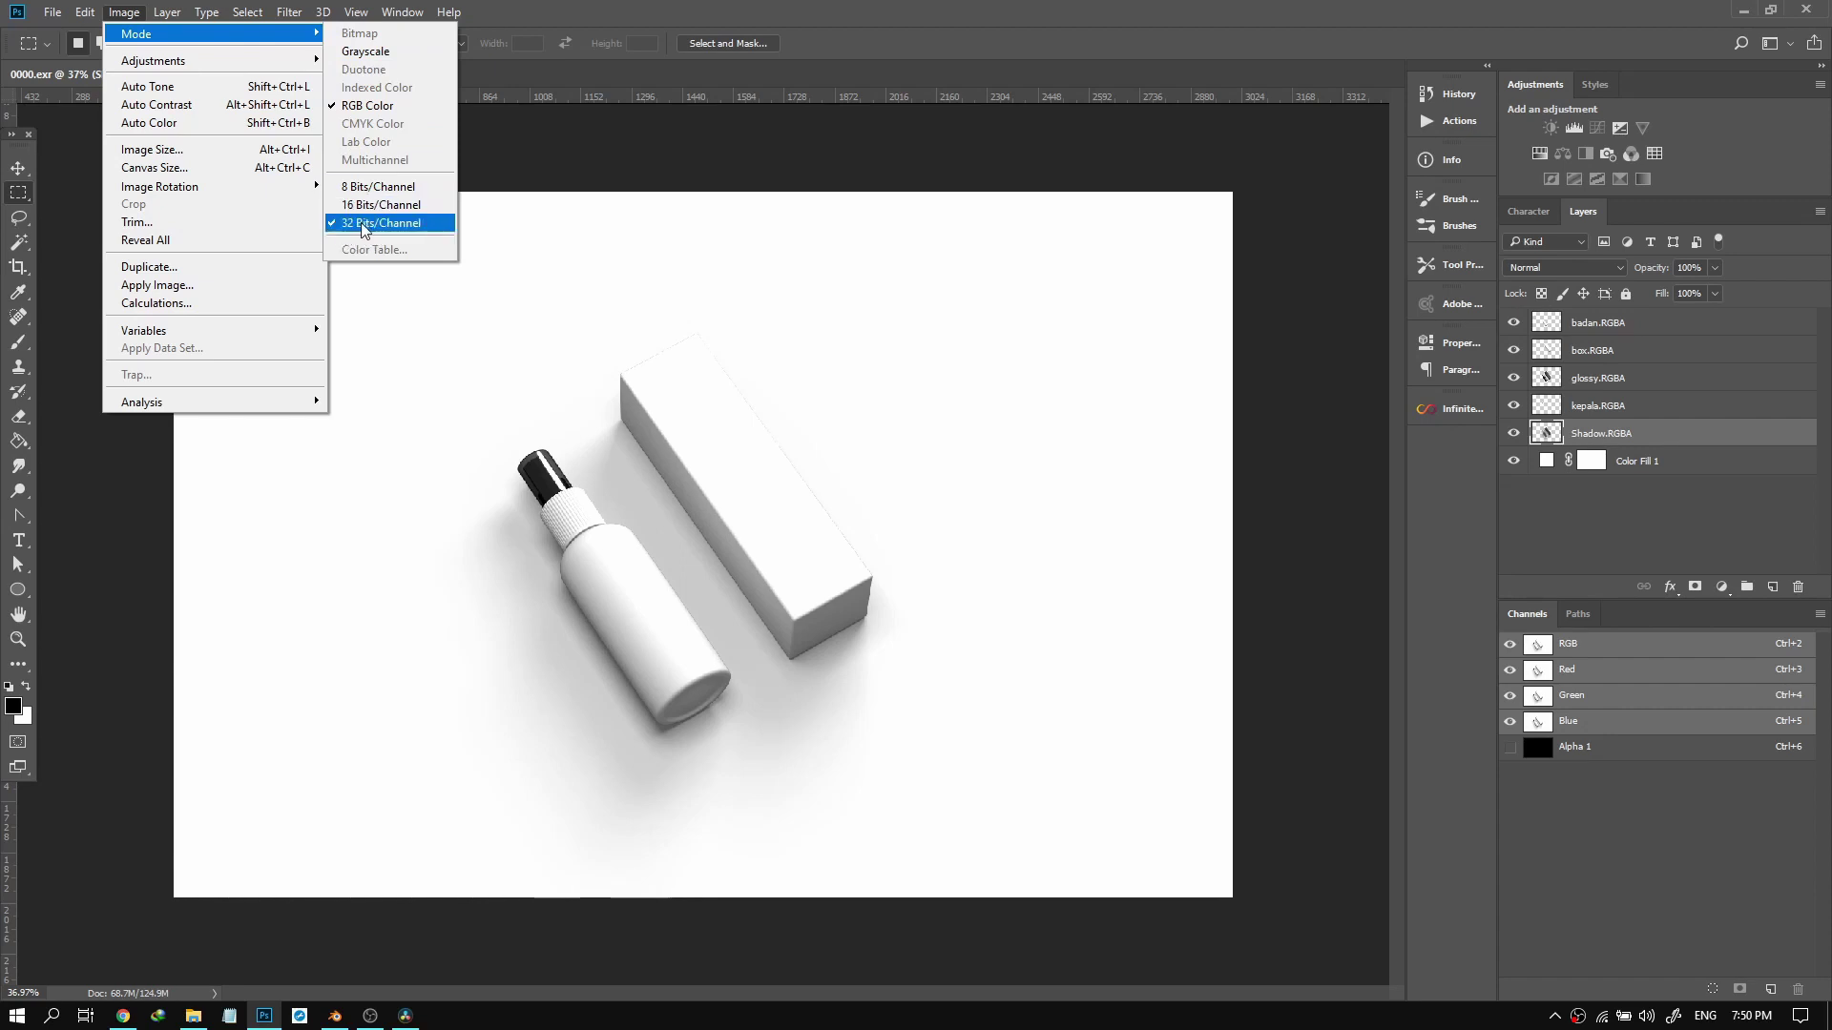
click(1175, 386)
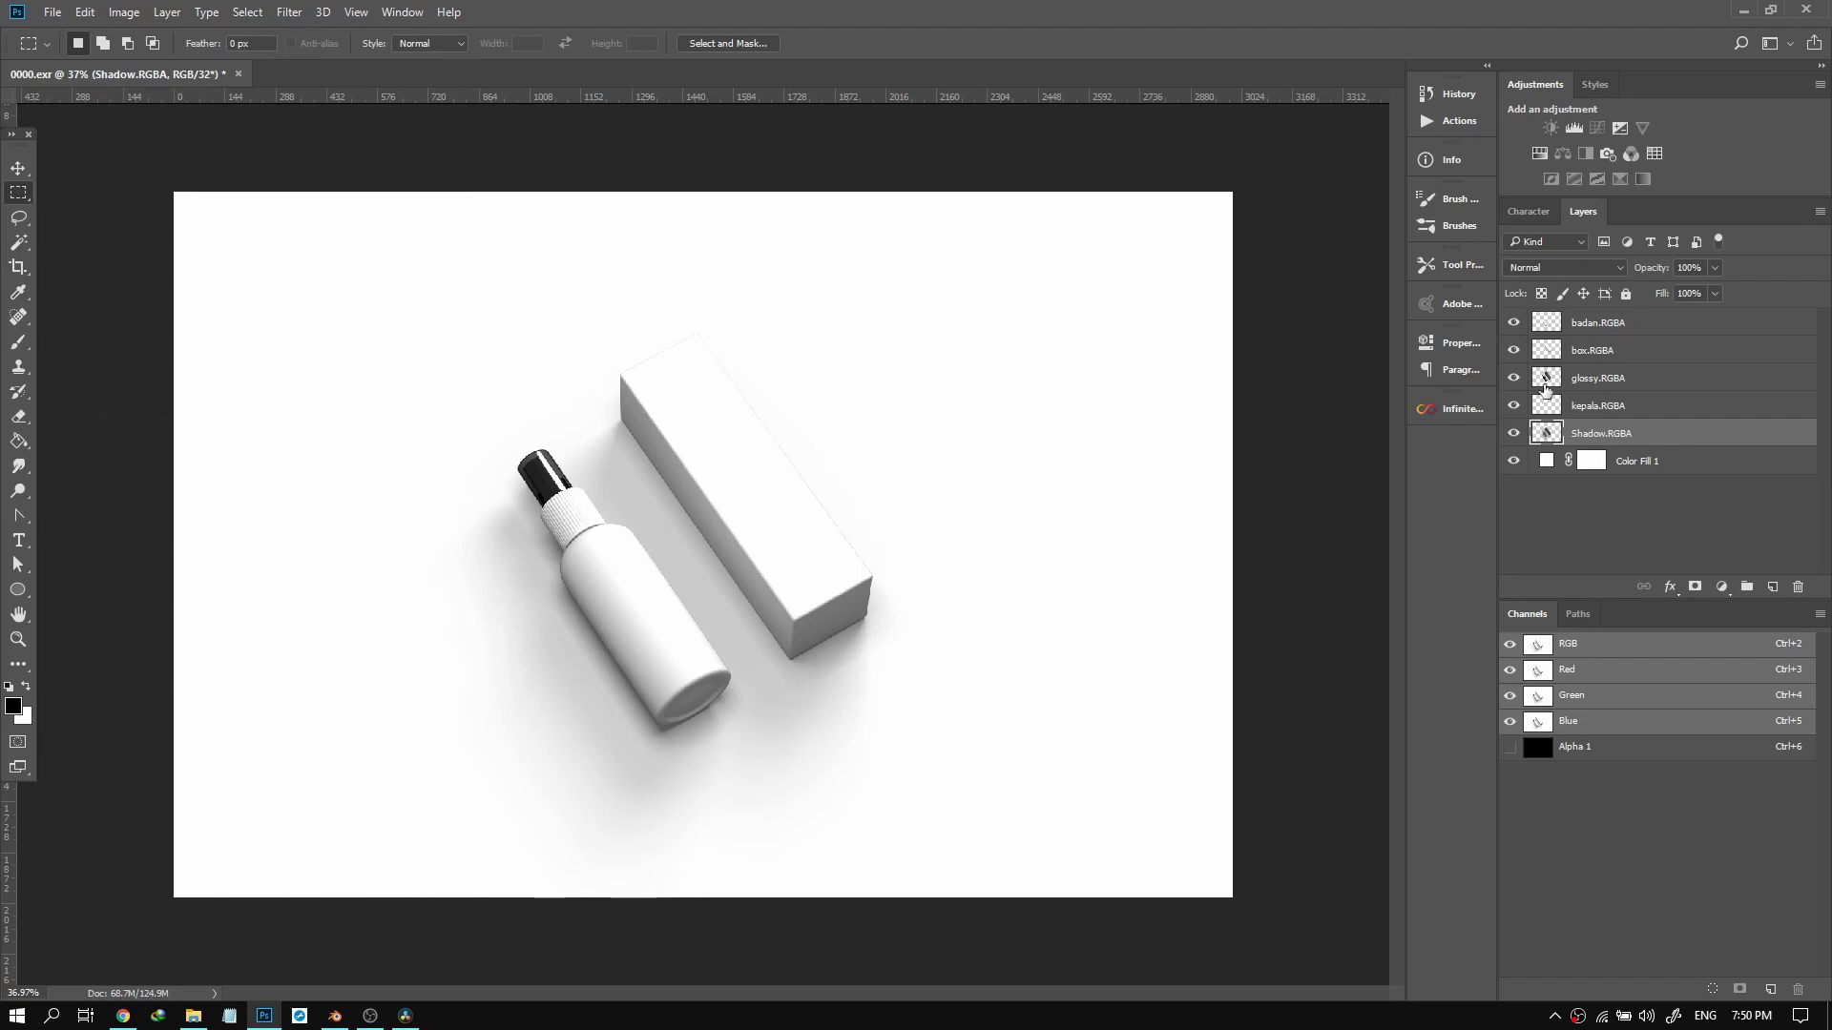
click(1723, 589)
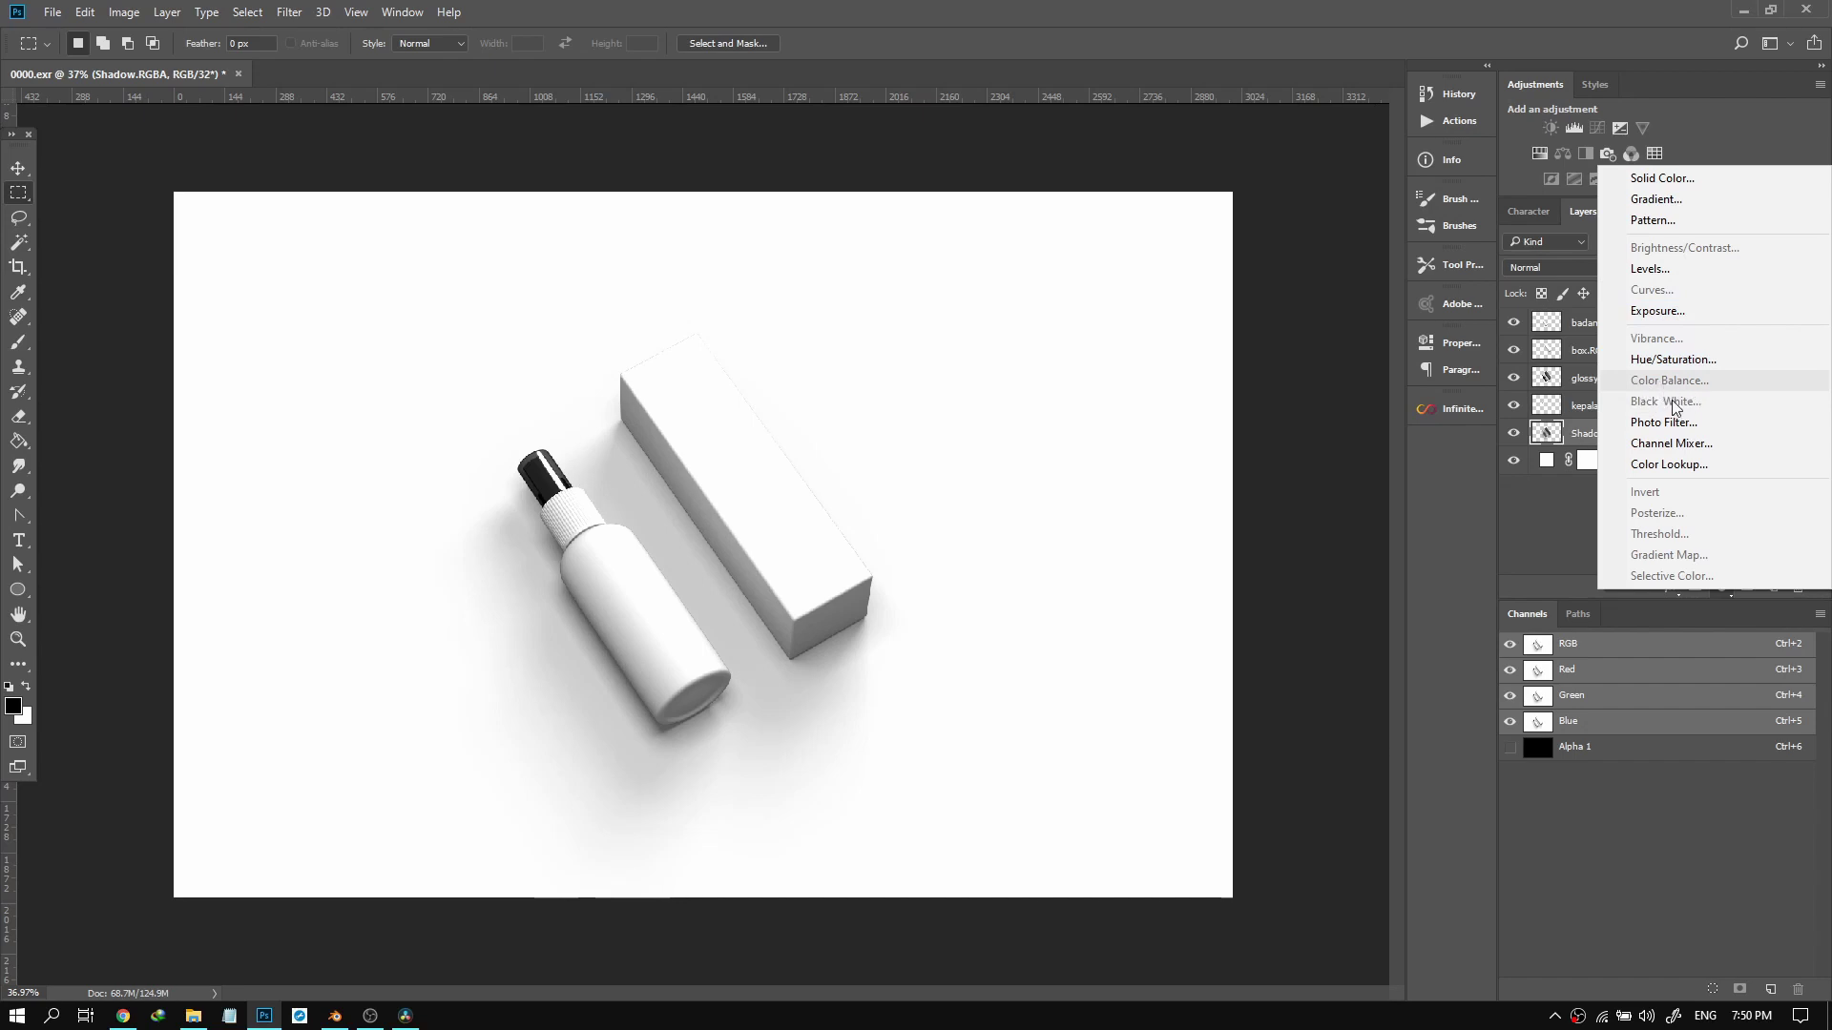
click(1568, 557)
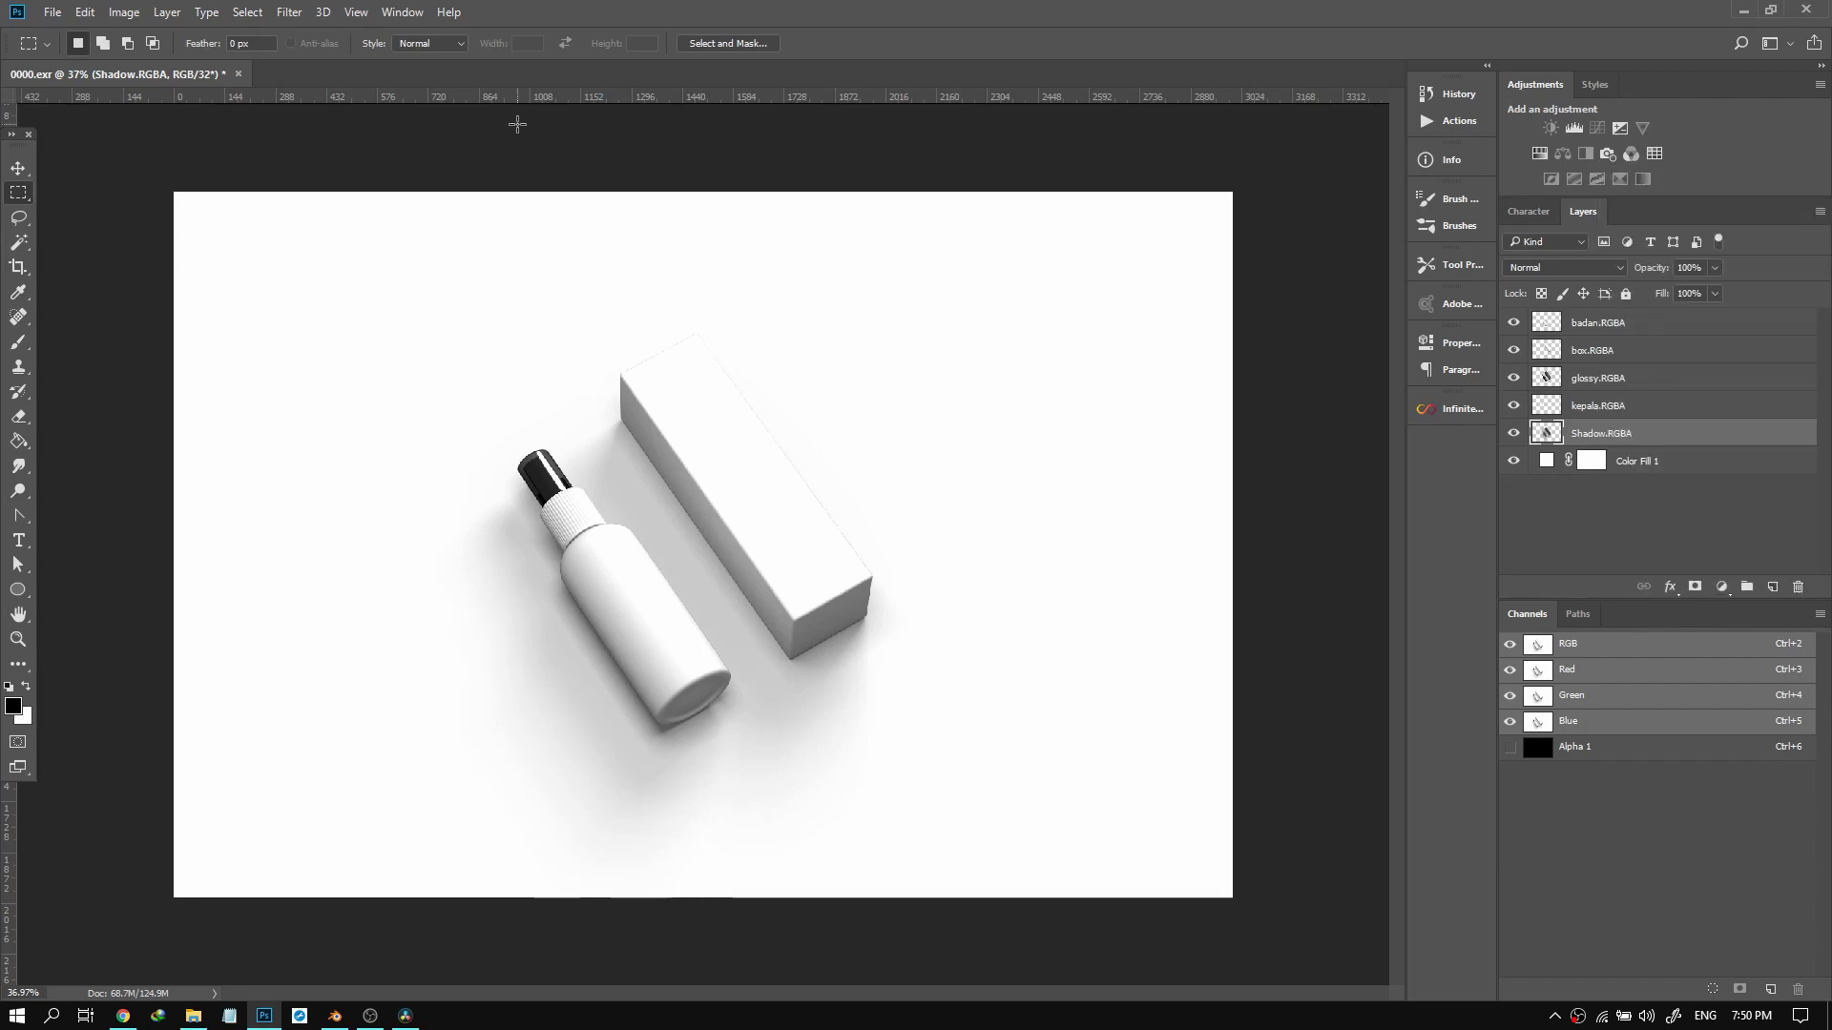
click(124, 12)
mouse_move(138, 35)
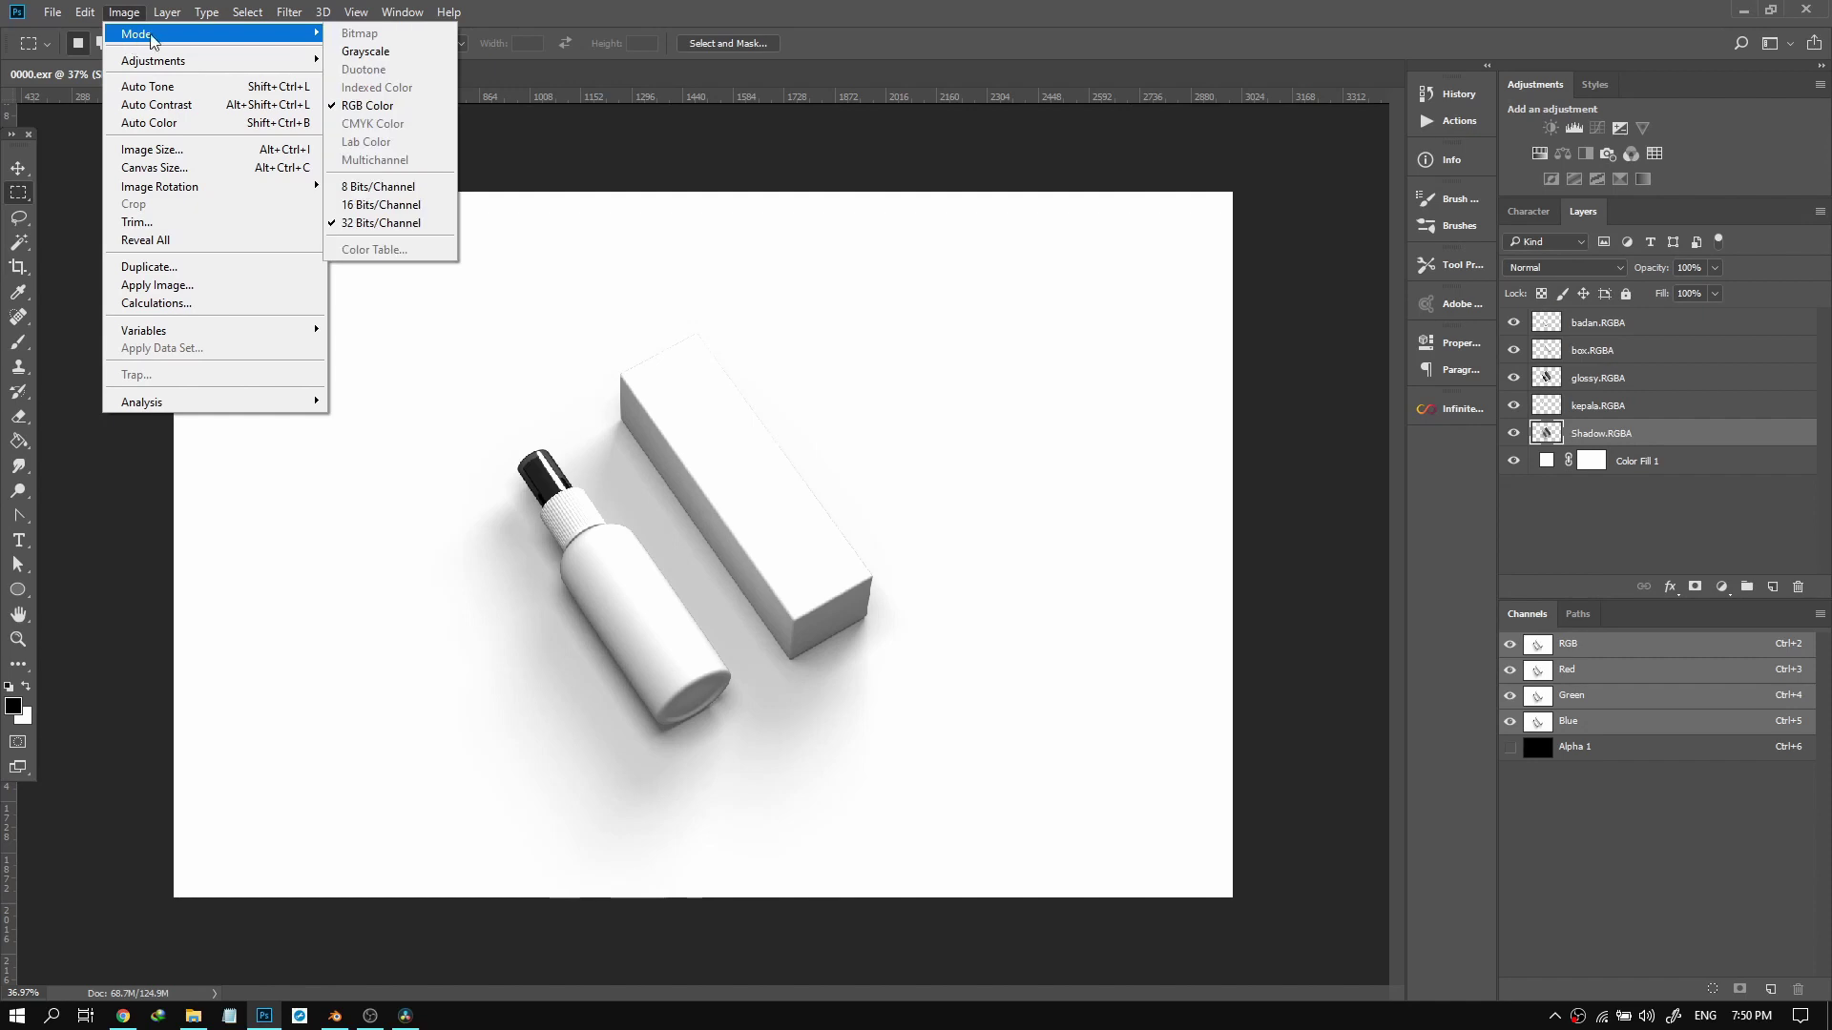
click(373, 204)
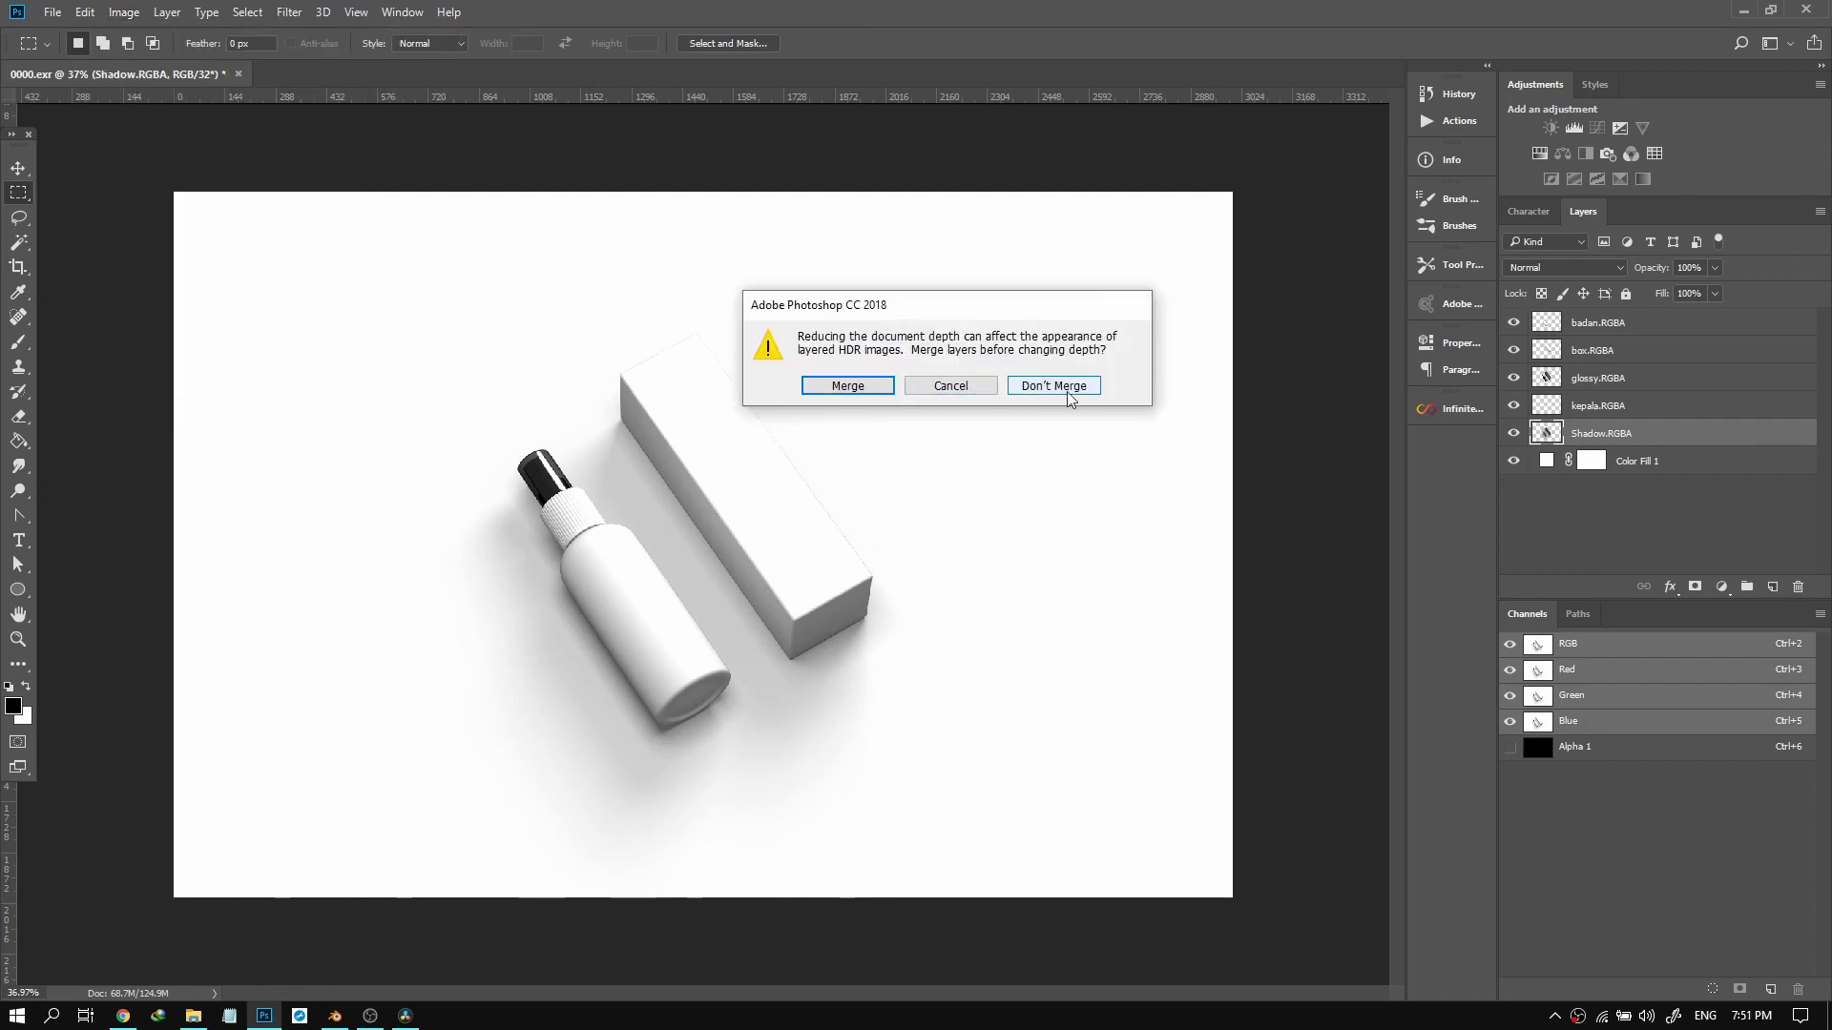
click(950, 385)
Convert the image to 16 Bits/Channel without merging its layers.
click(112, 15)
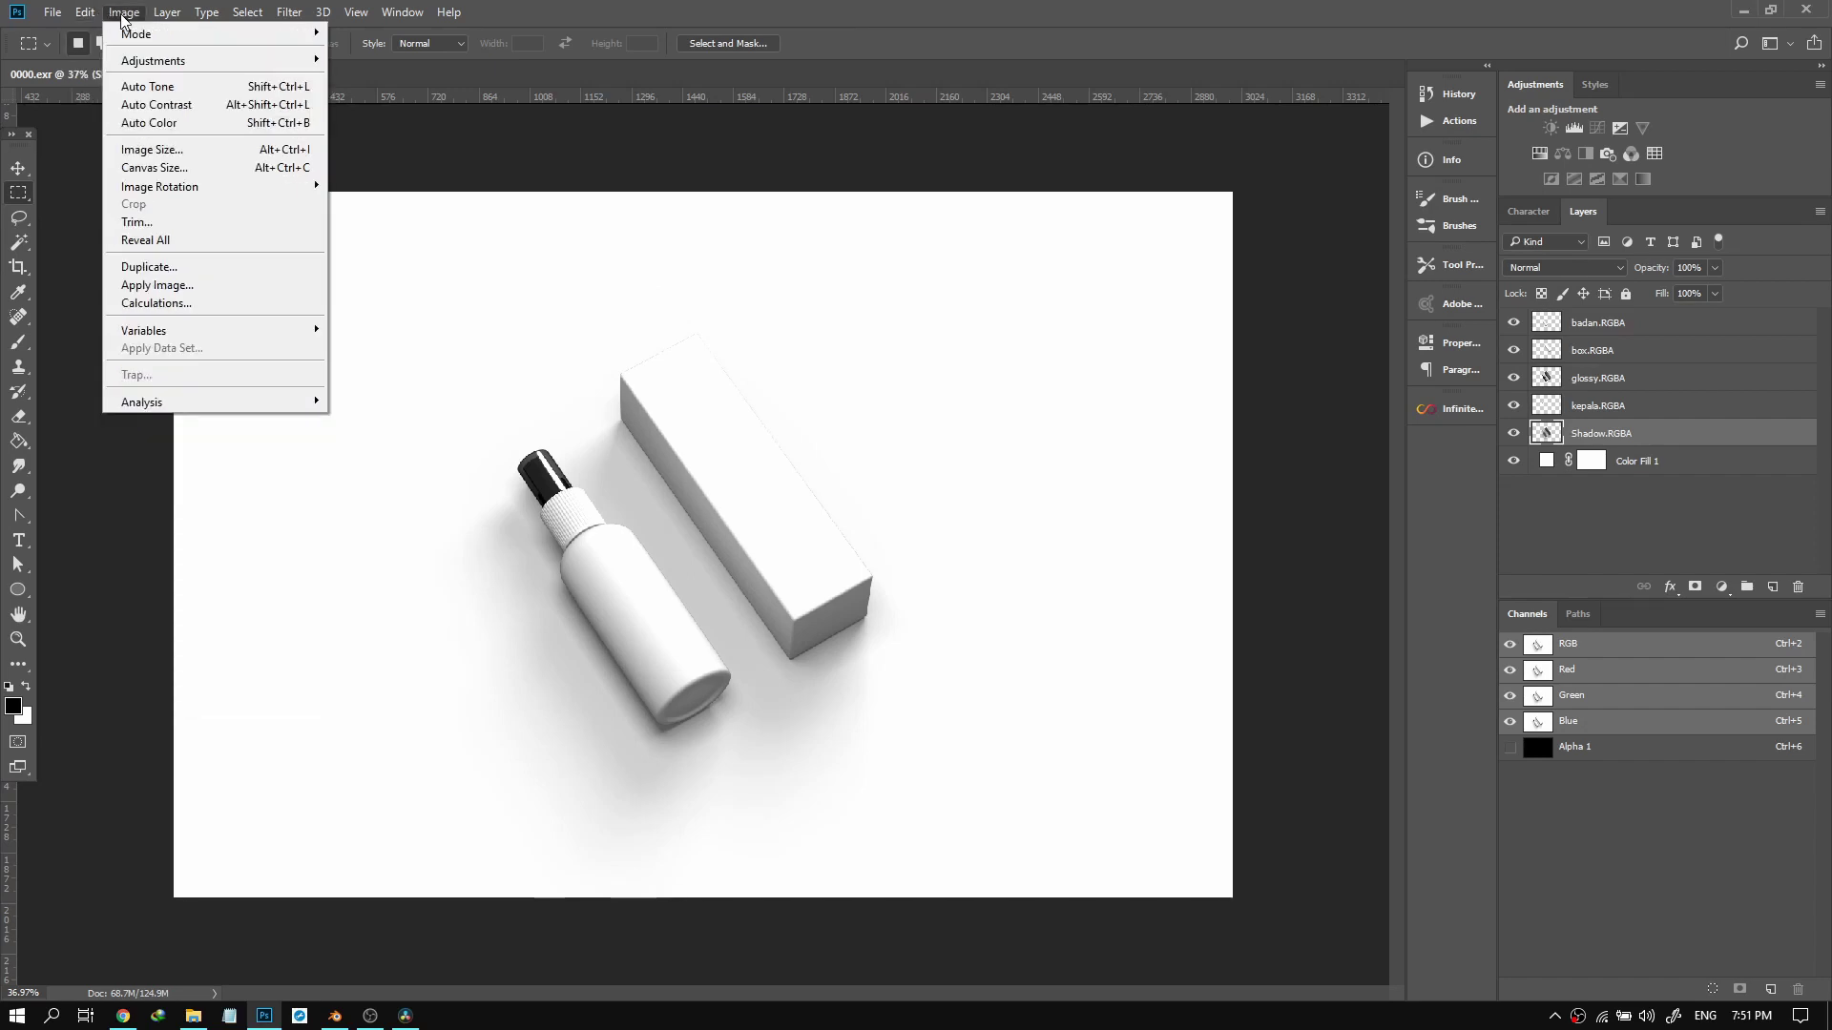
mouse_move(134, 36)
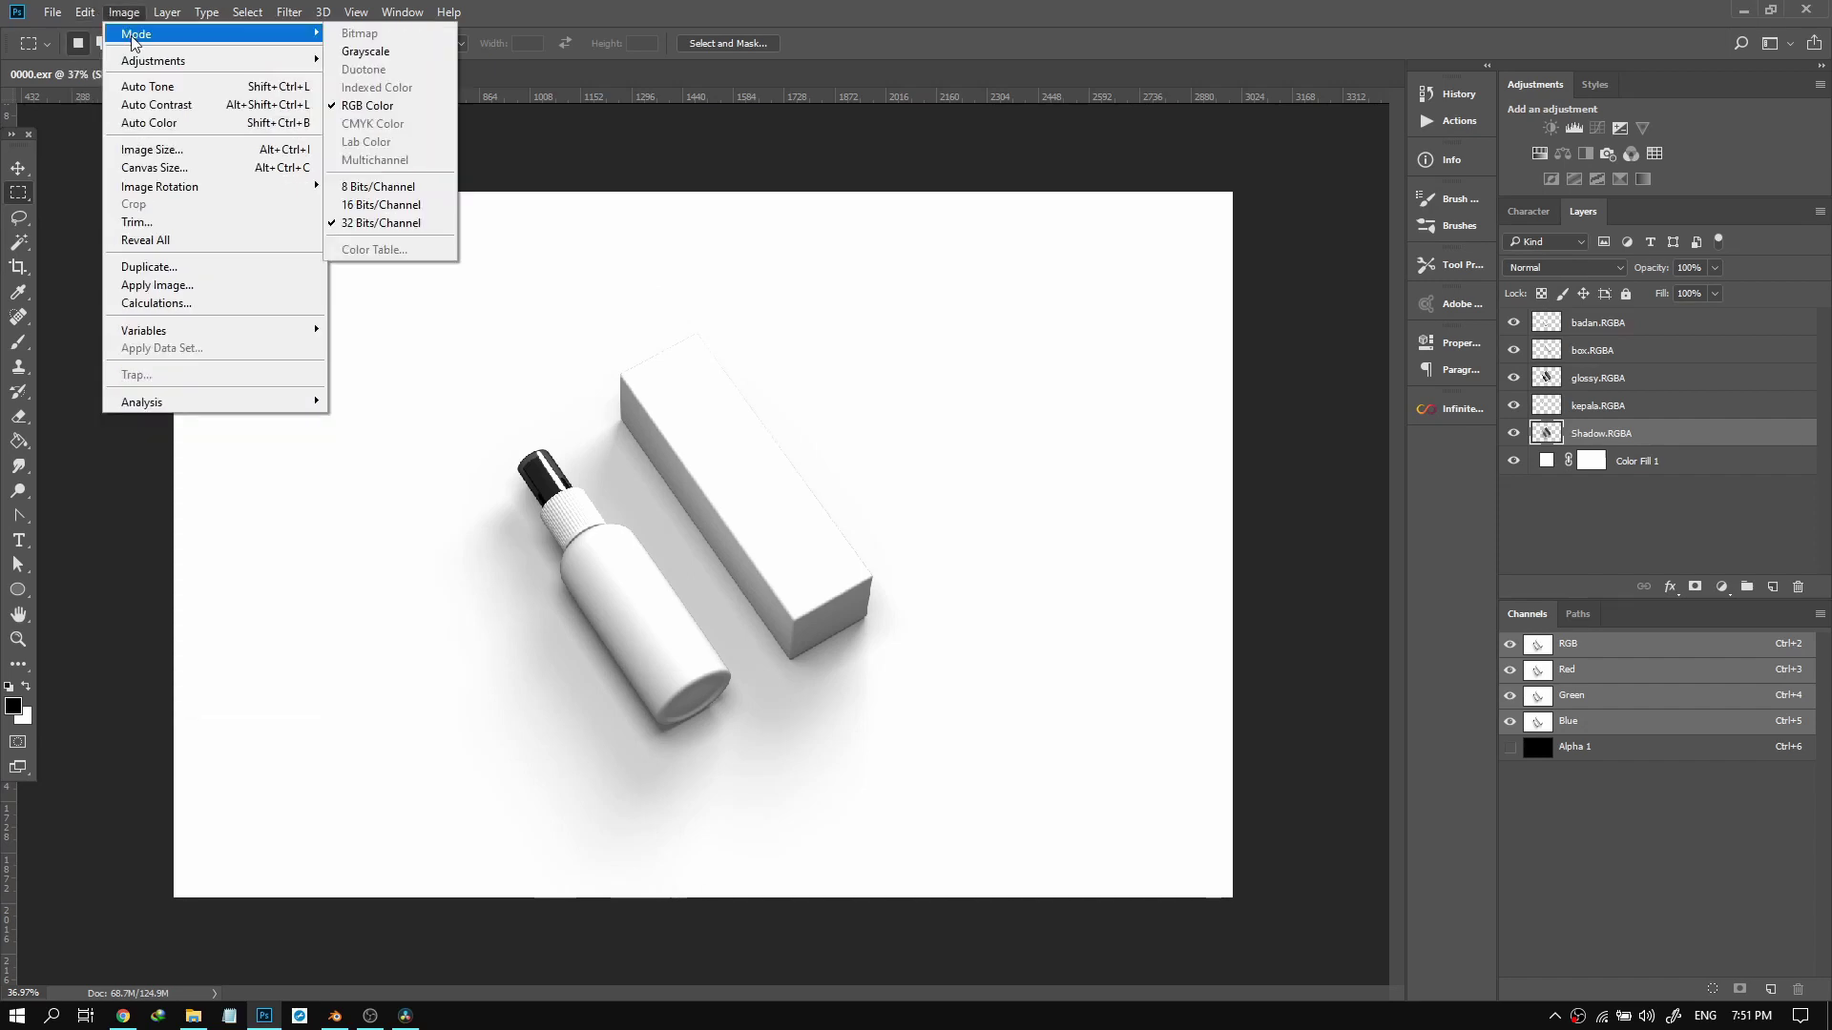
click(380, 208)
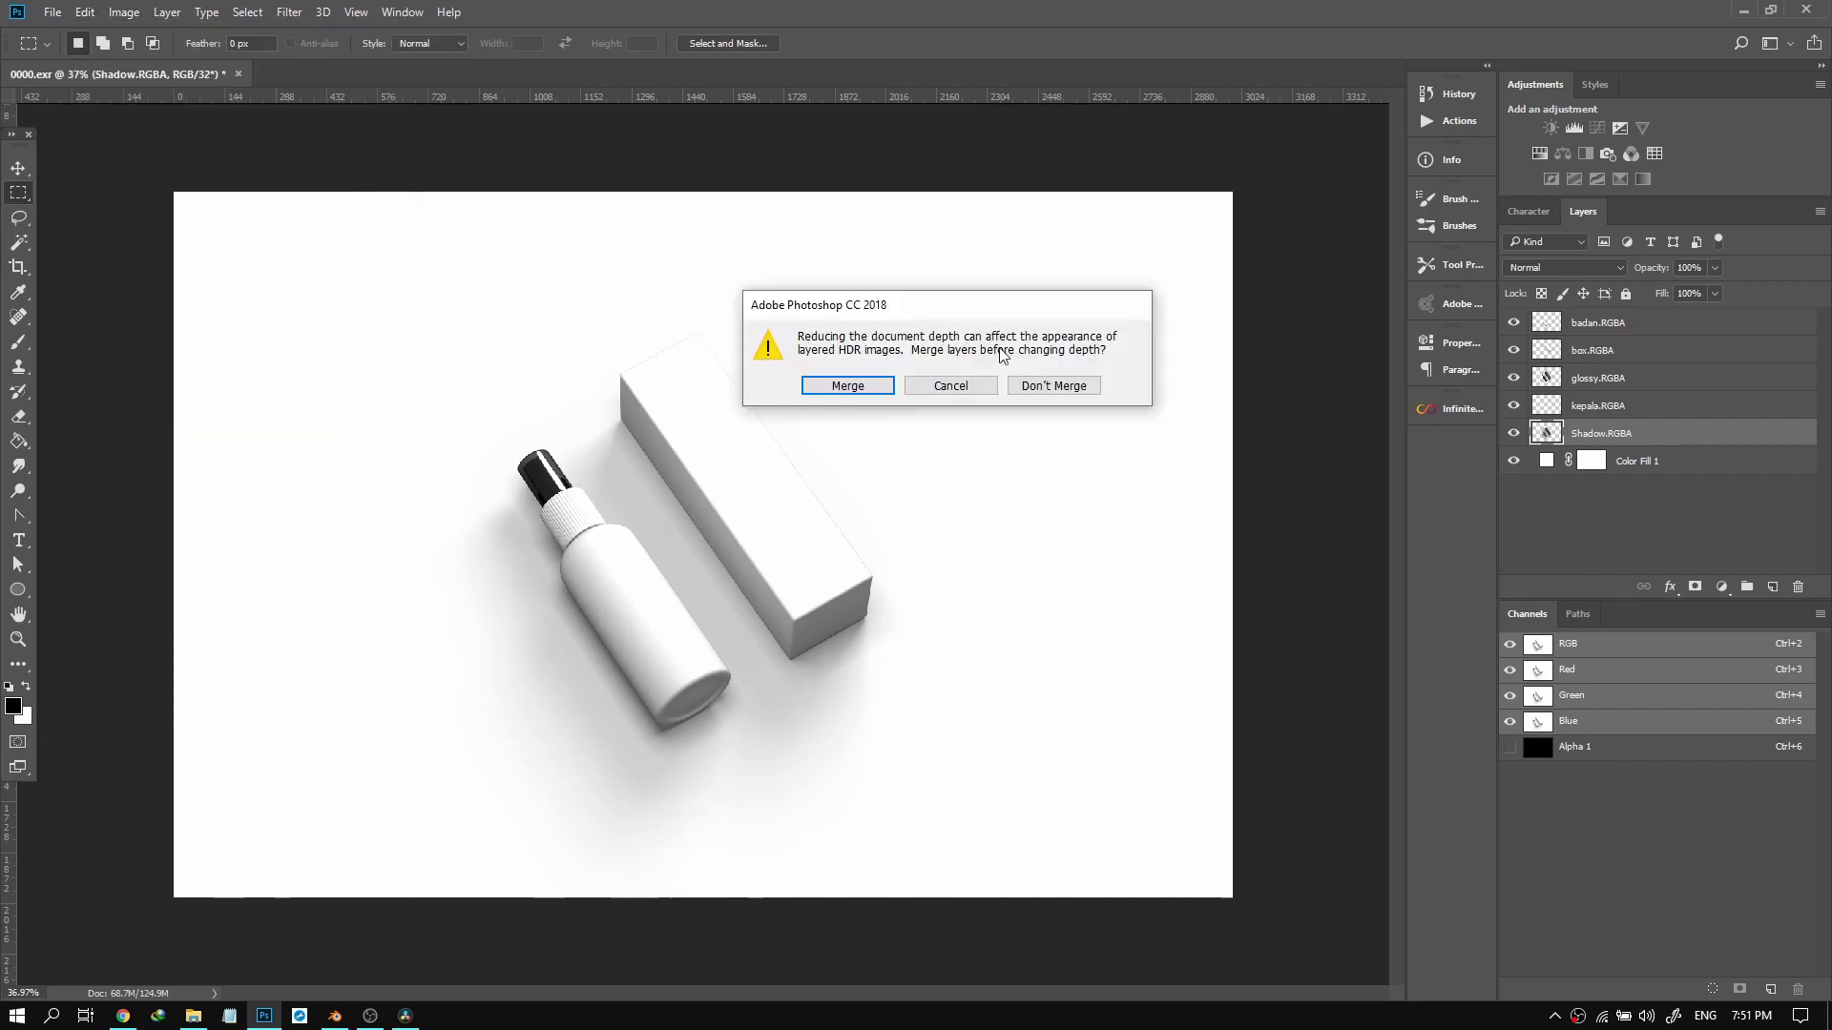
drag(974, 307, 843, 306)
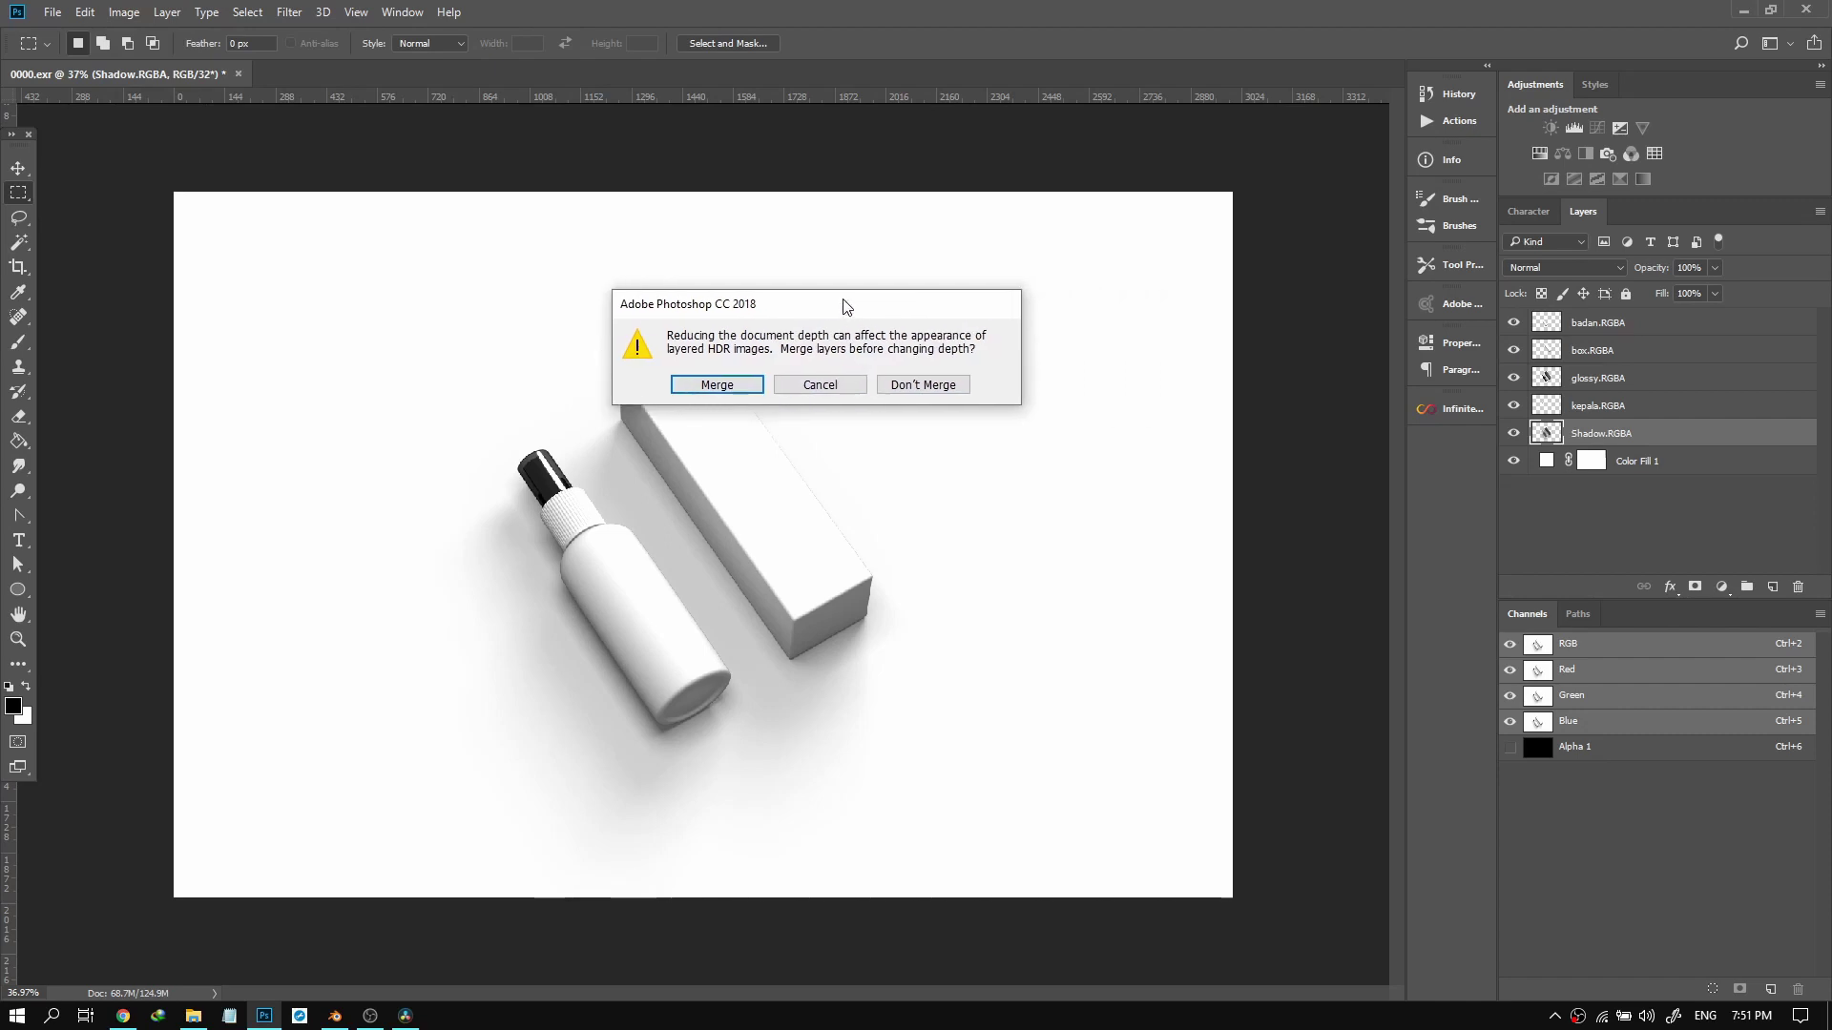
click(926, 390)
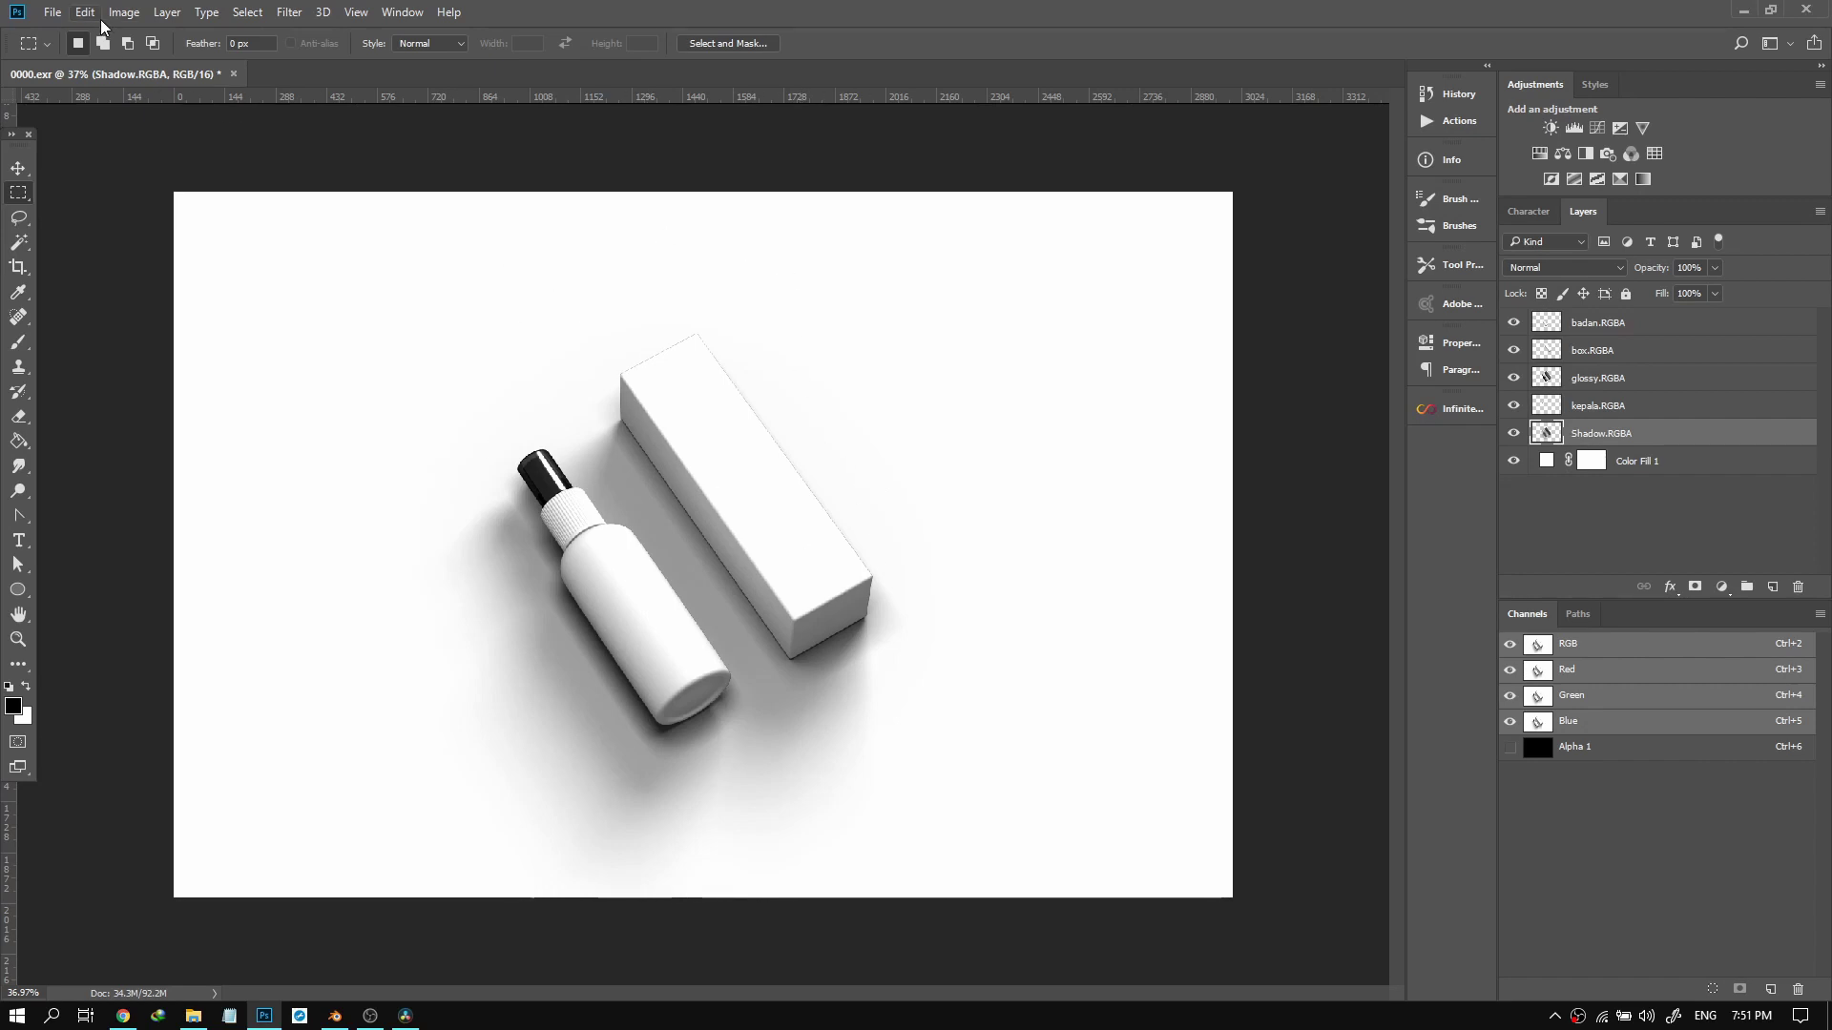
Check the image mode and the available adjustment layers, and compare the image with the Shadow.RGBA layer hidden and shown.
click(134, 12)
mouse_move(153, 34)
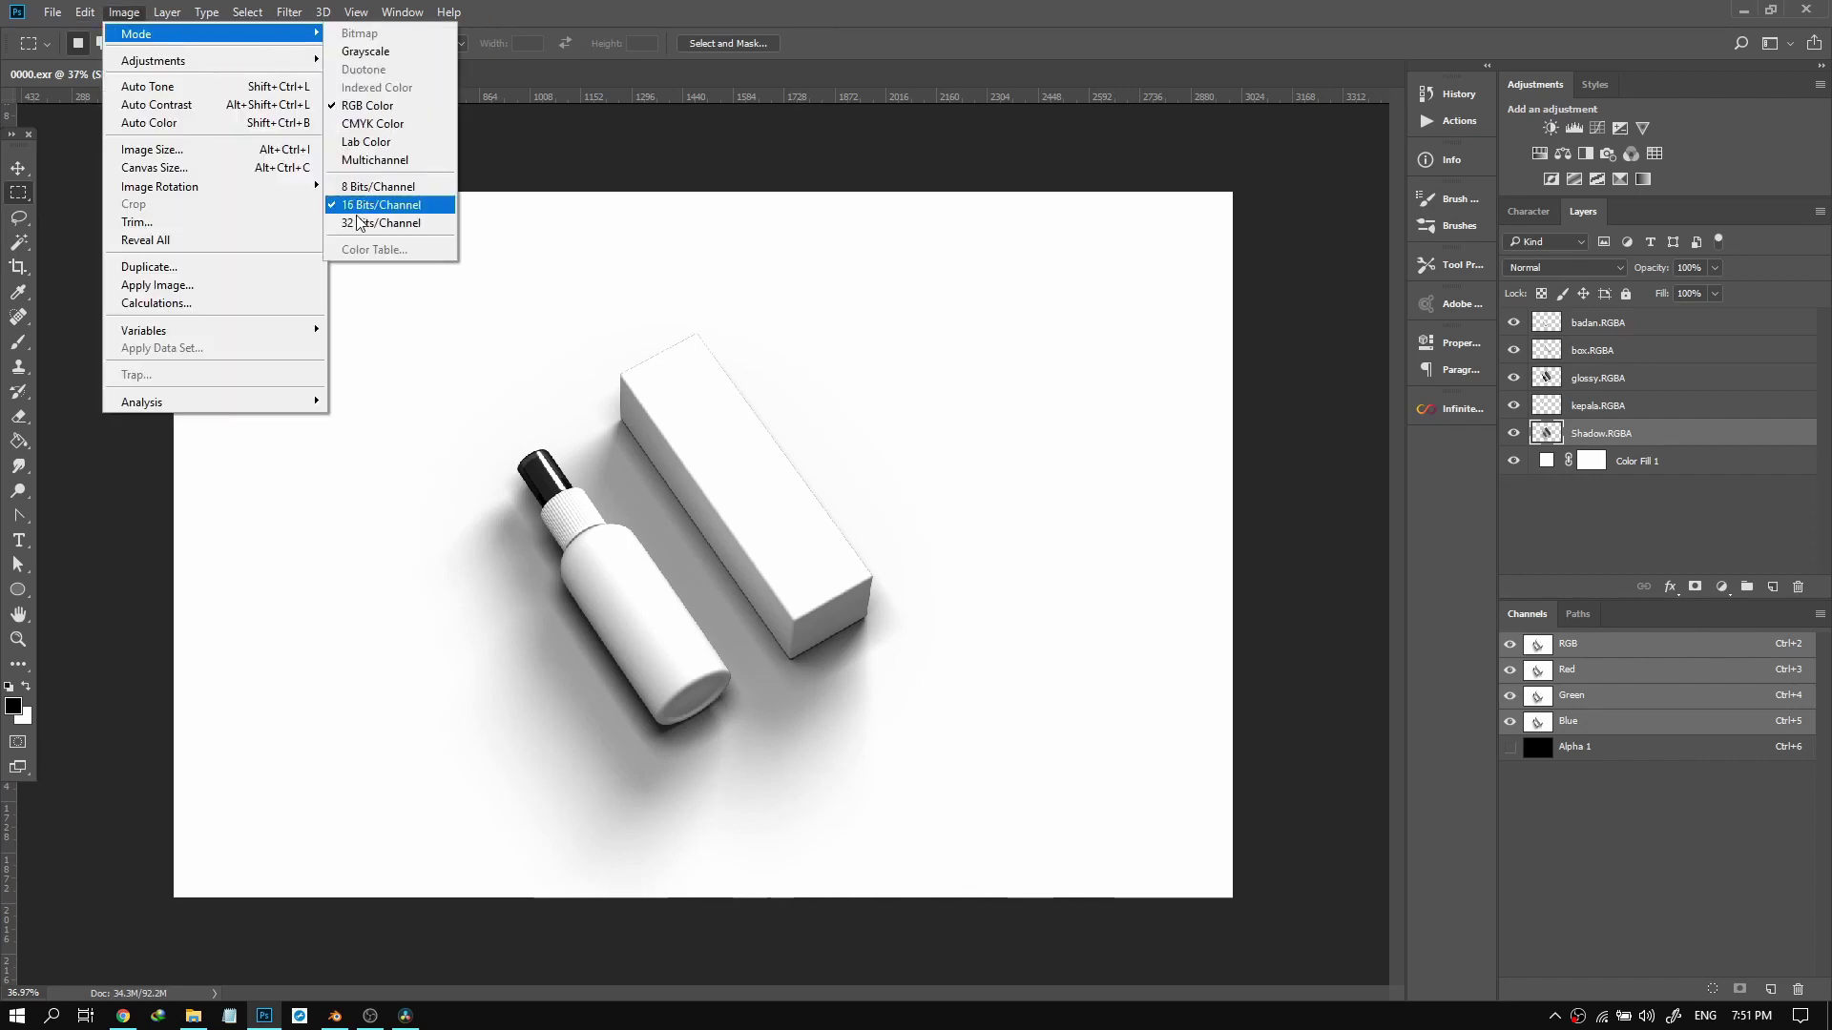
click(1000, 444)
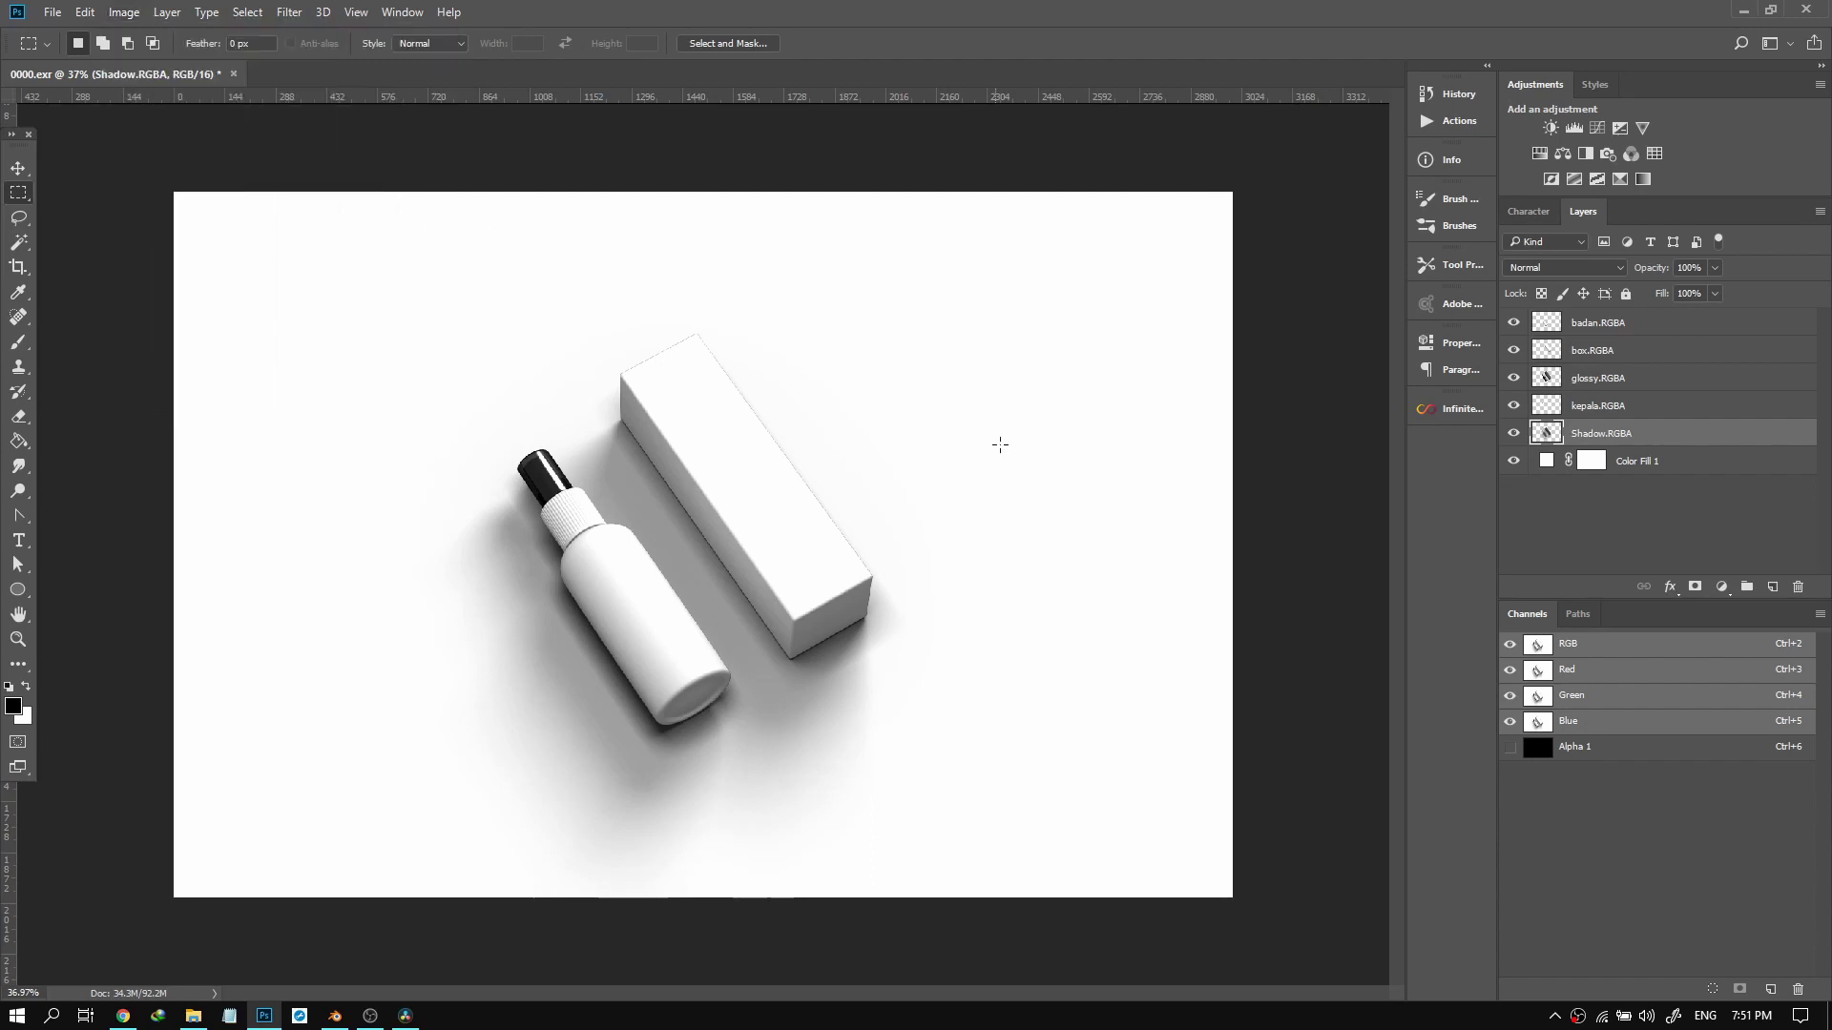
click(1721, 588)
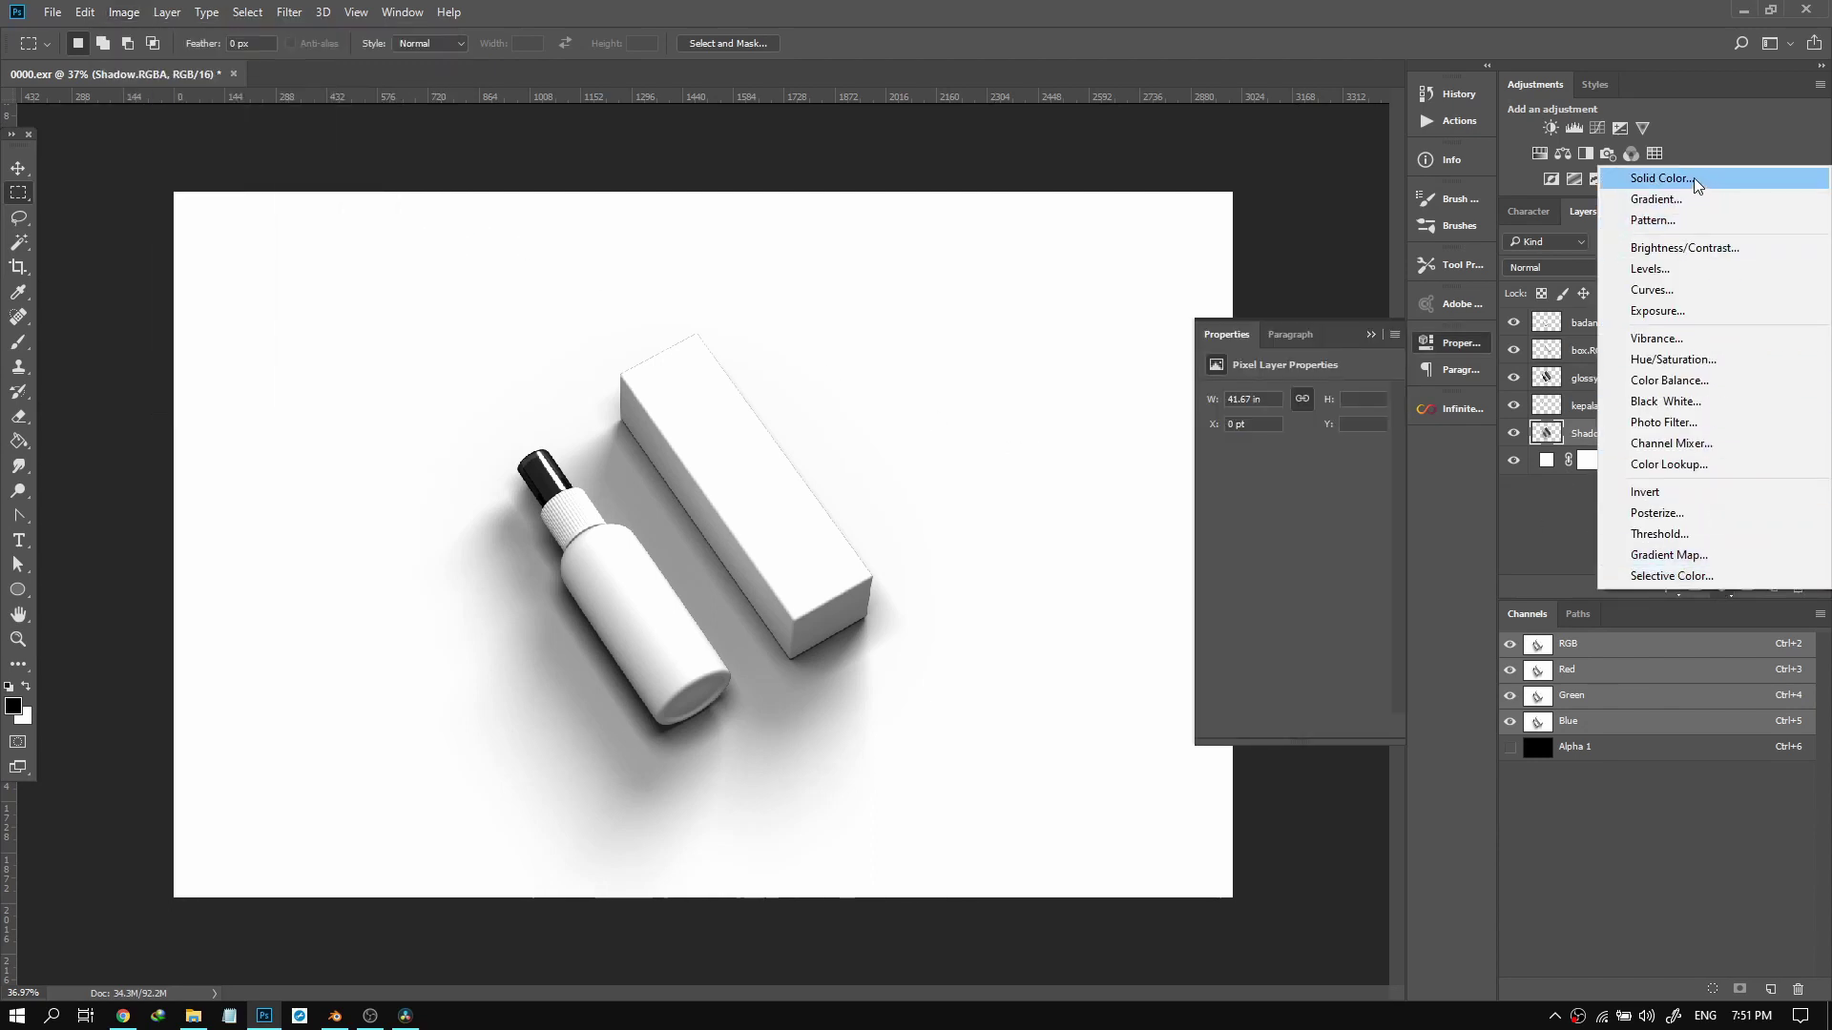
click(1578, 553)
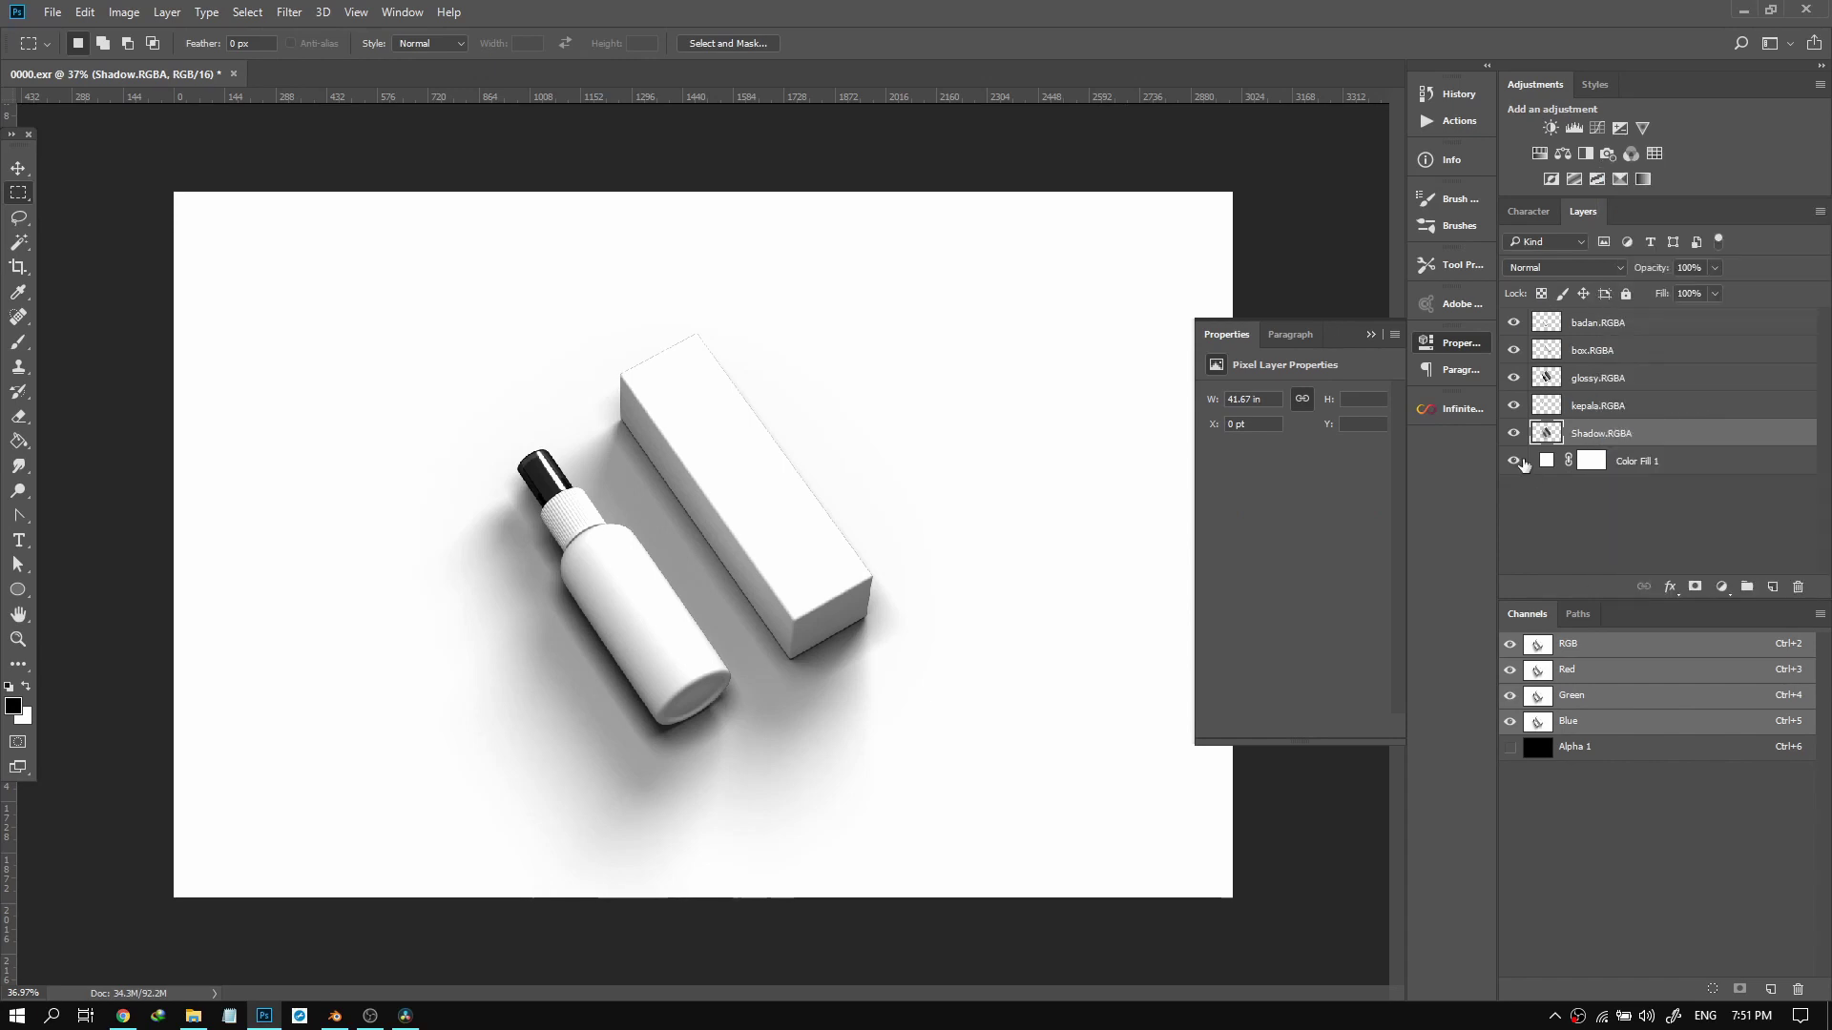
click(1450, 342)
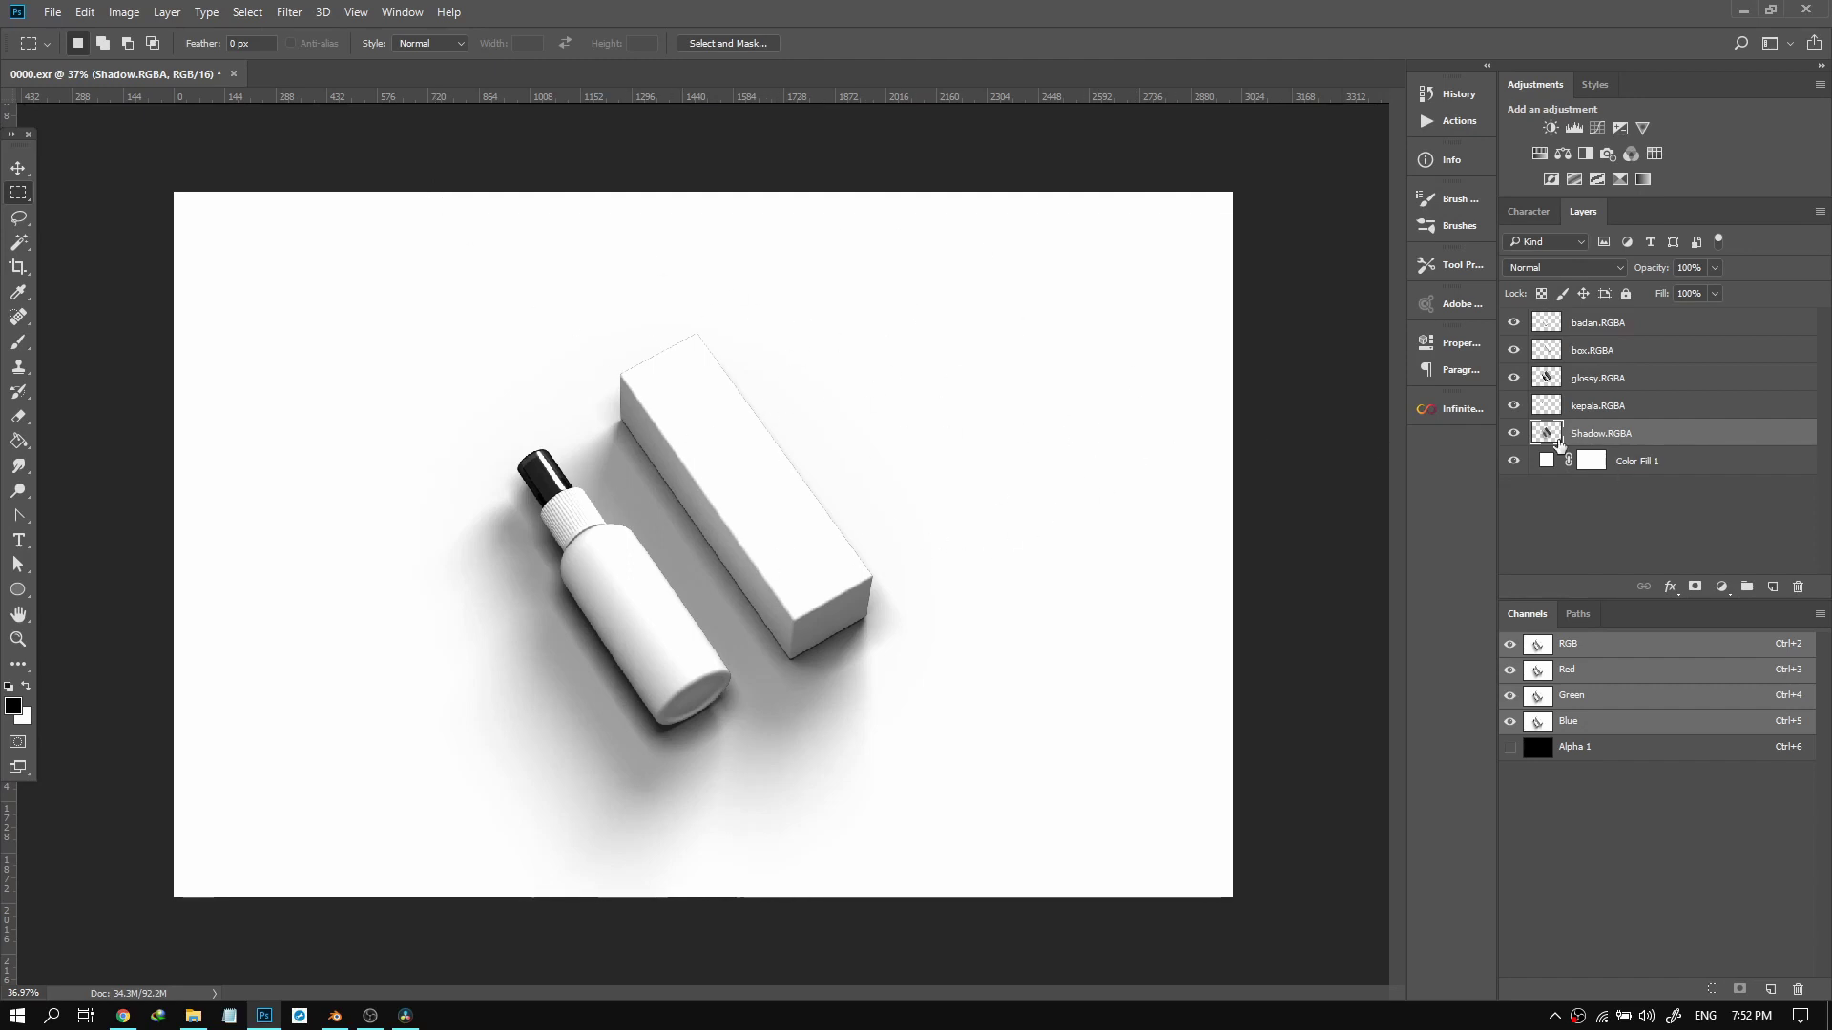
click(1512, 435)
click(1512, 435)
click(1612, 462)
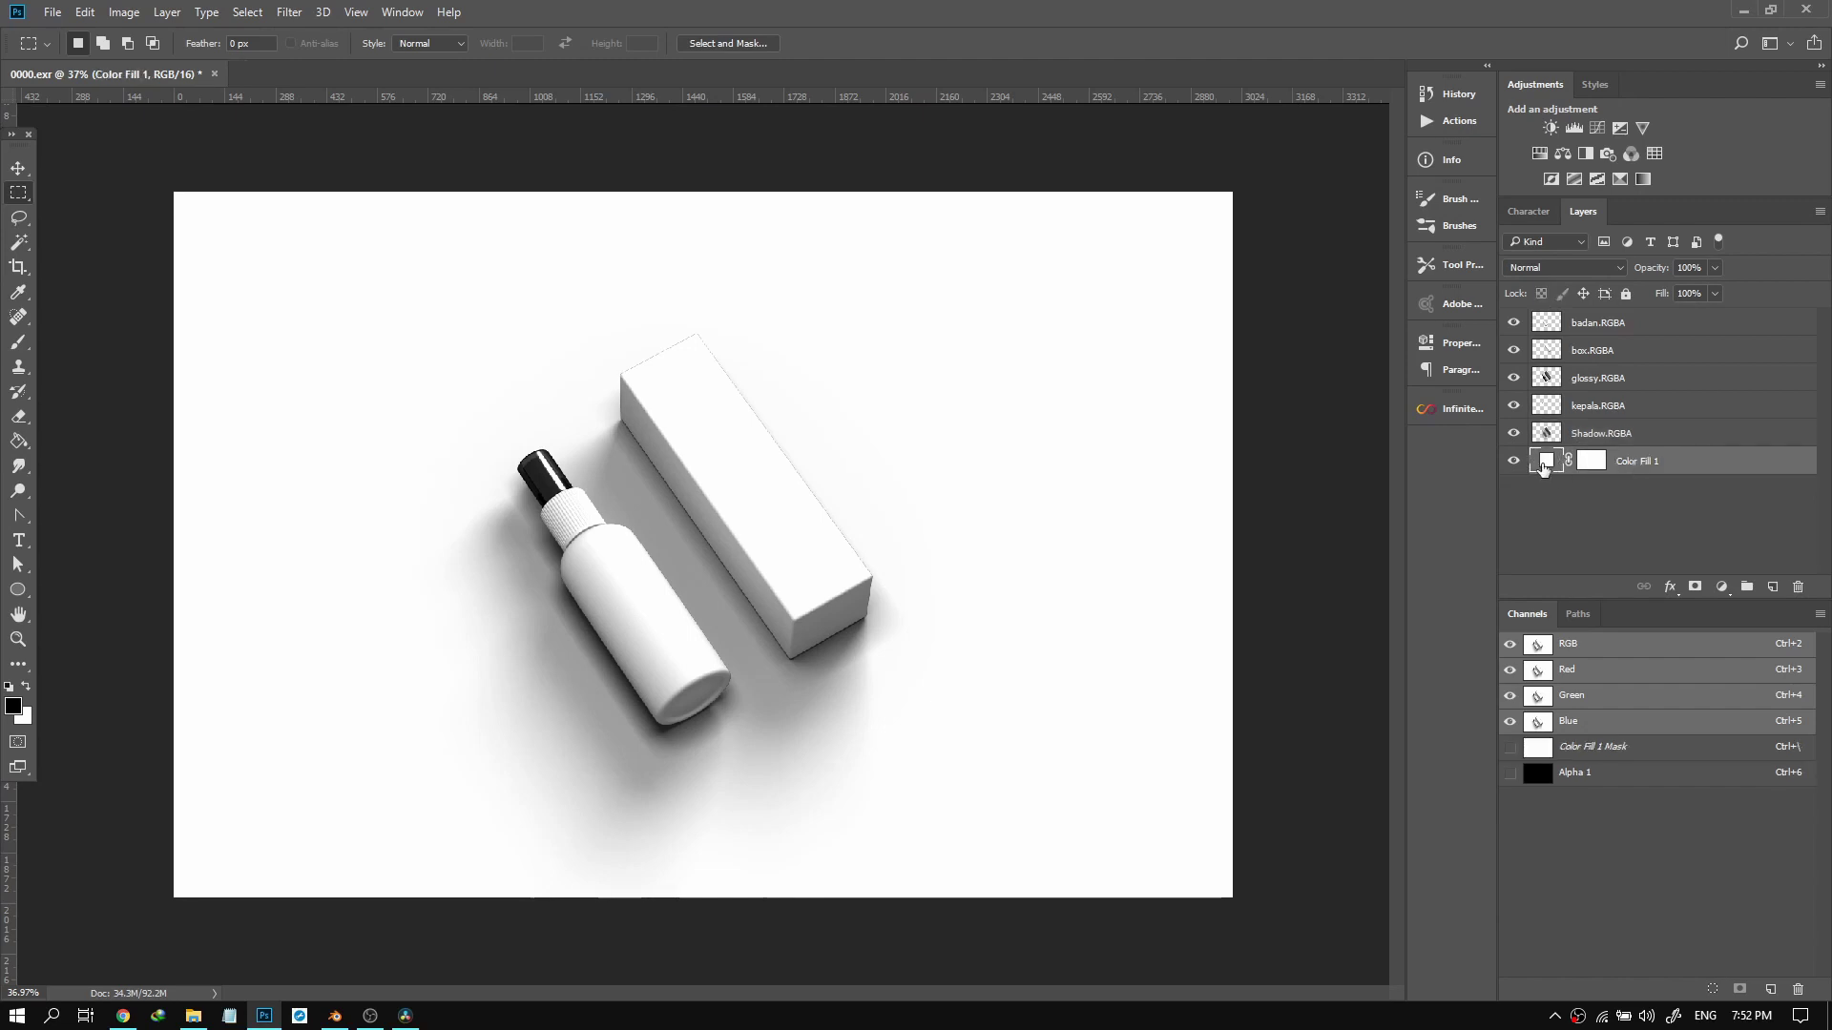
click(1722, 587)
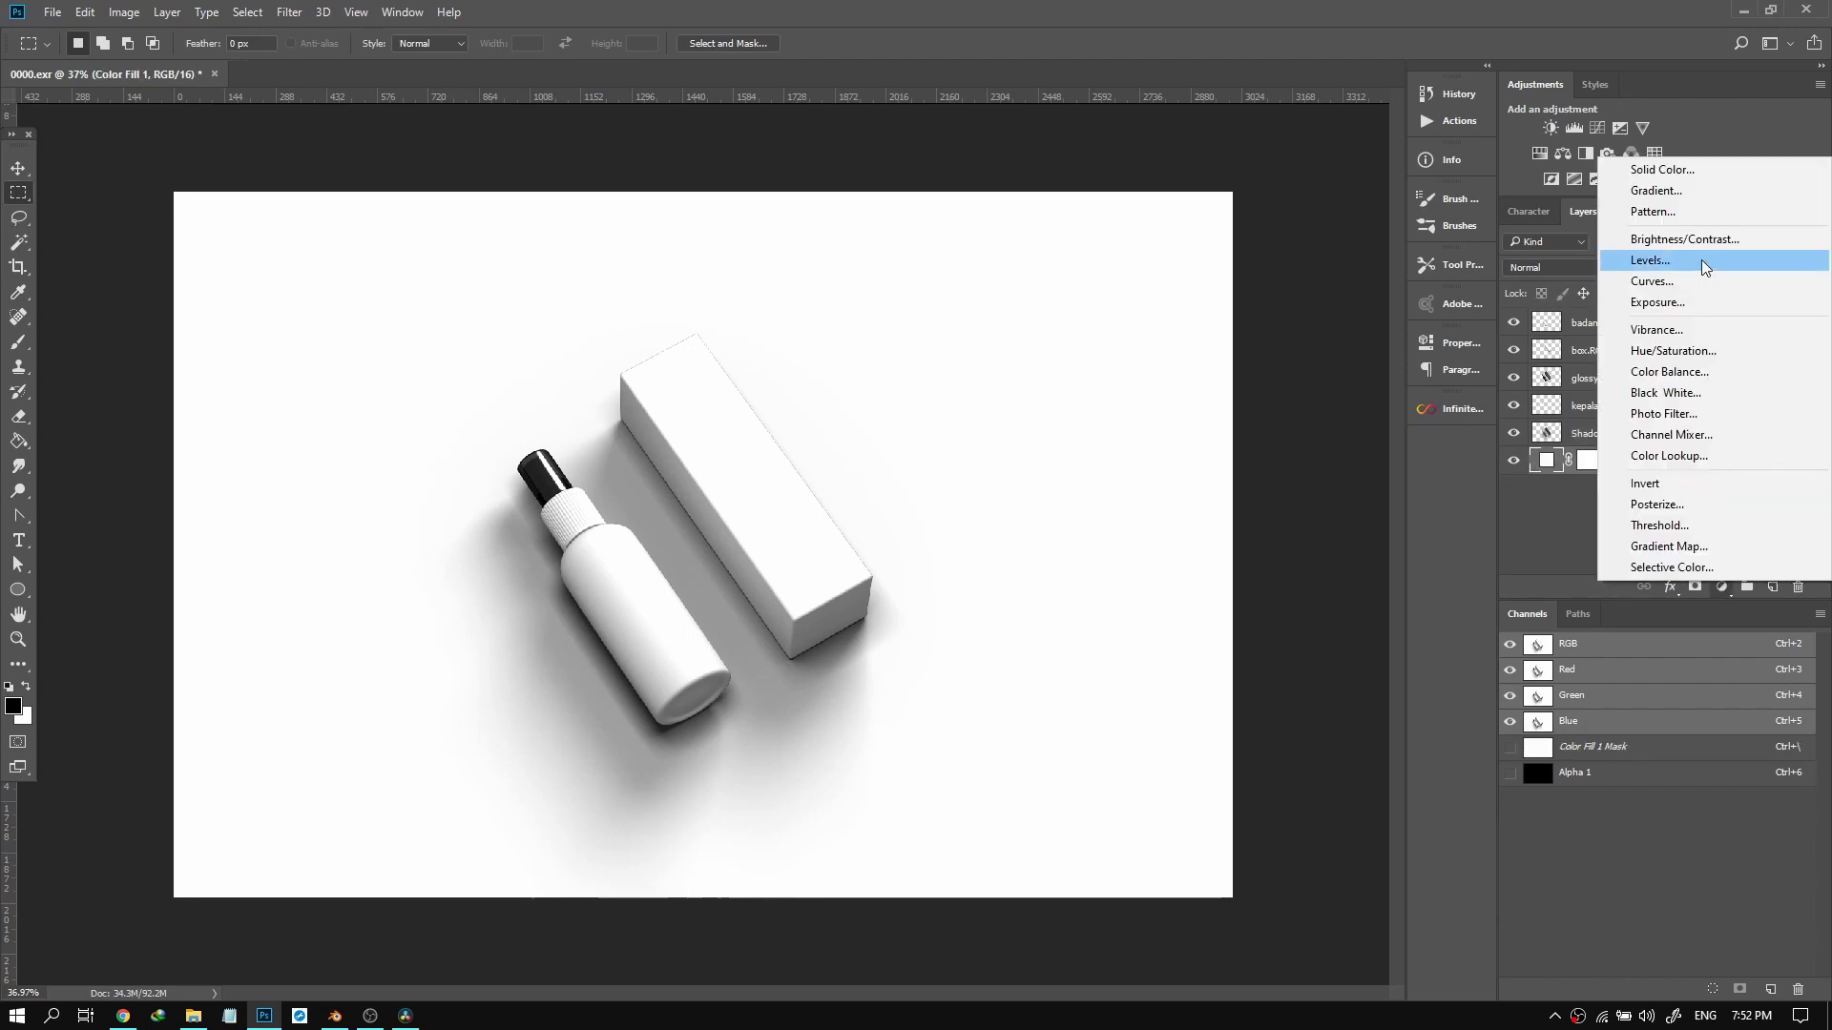
click(1558, 486)
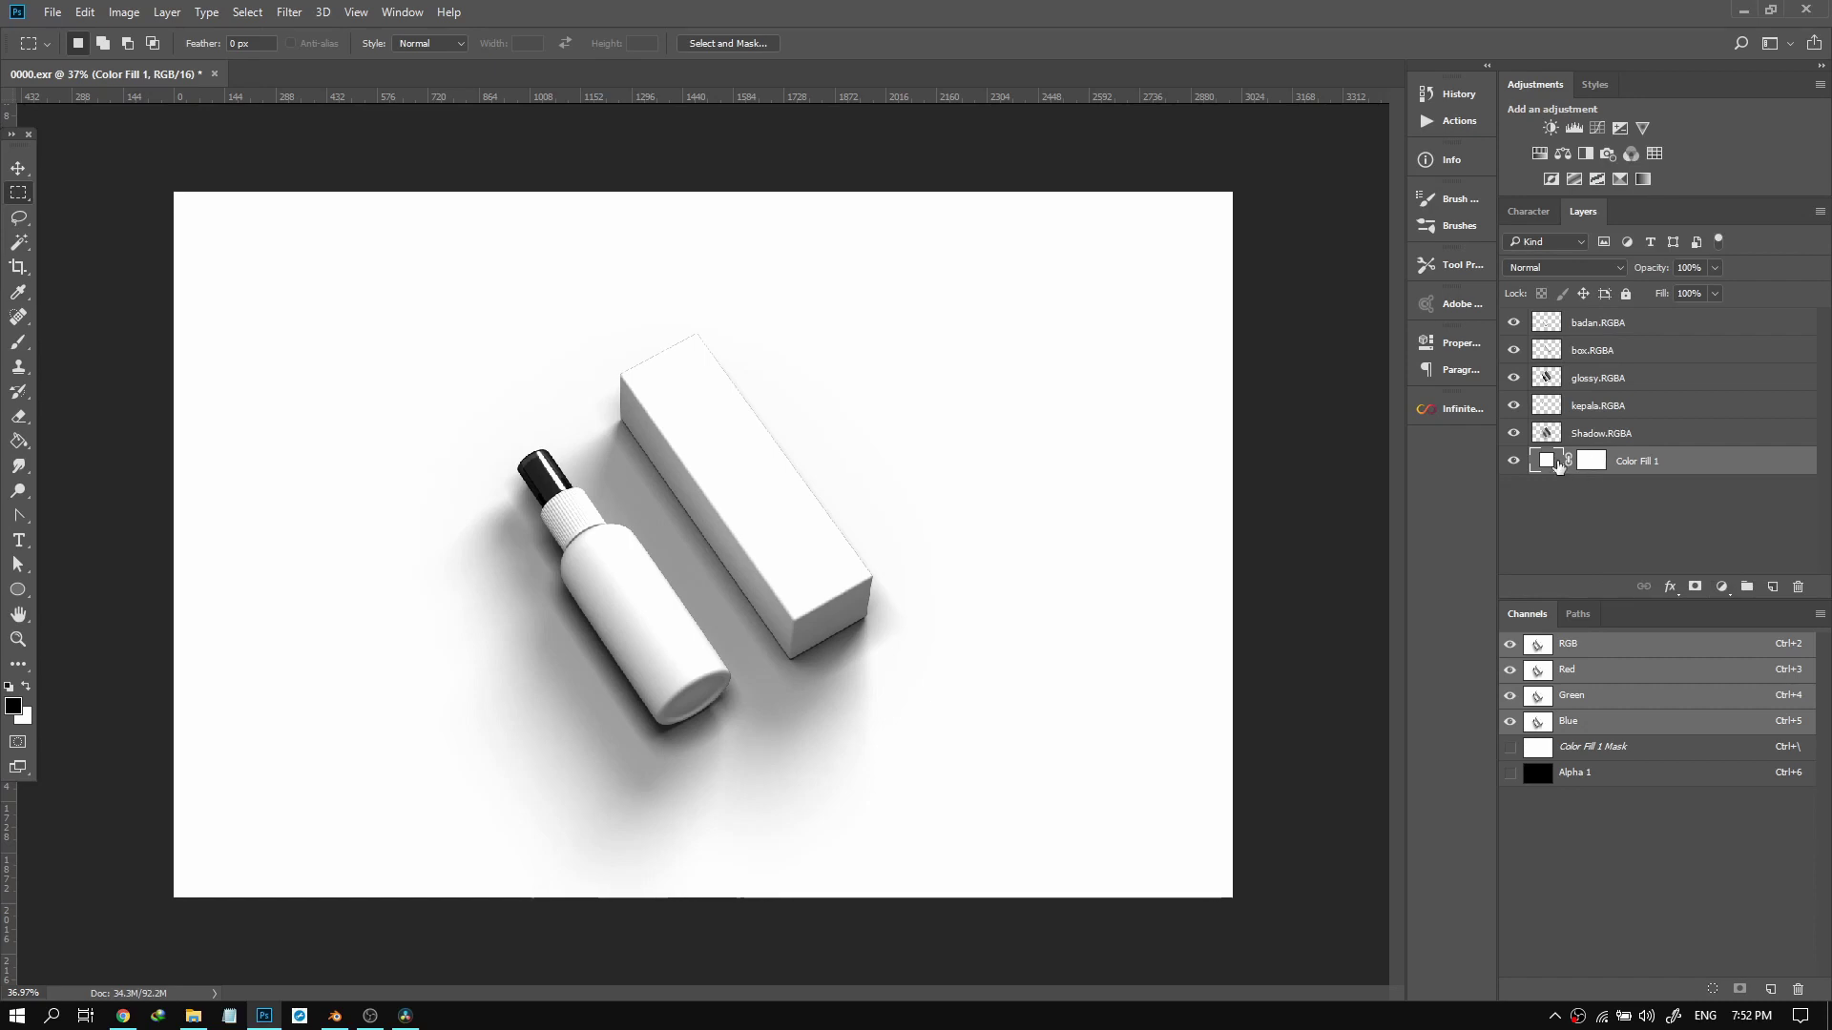
Merge the Shadow.RGBA layer with the white Color Fill 1 layer below it.
click(1624, 435)
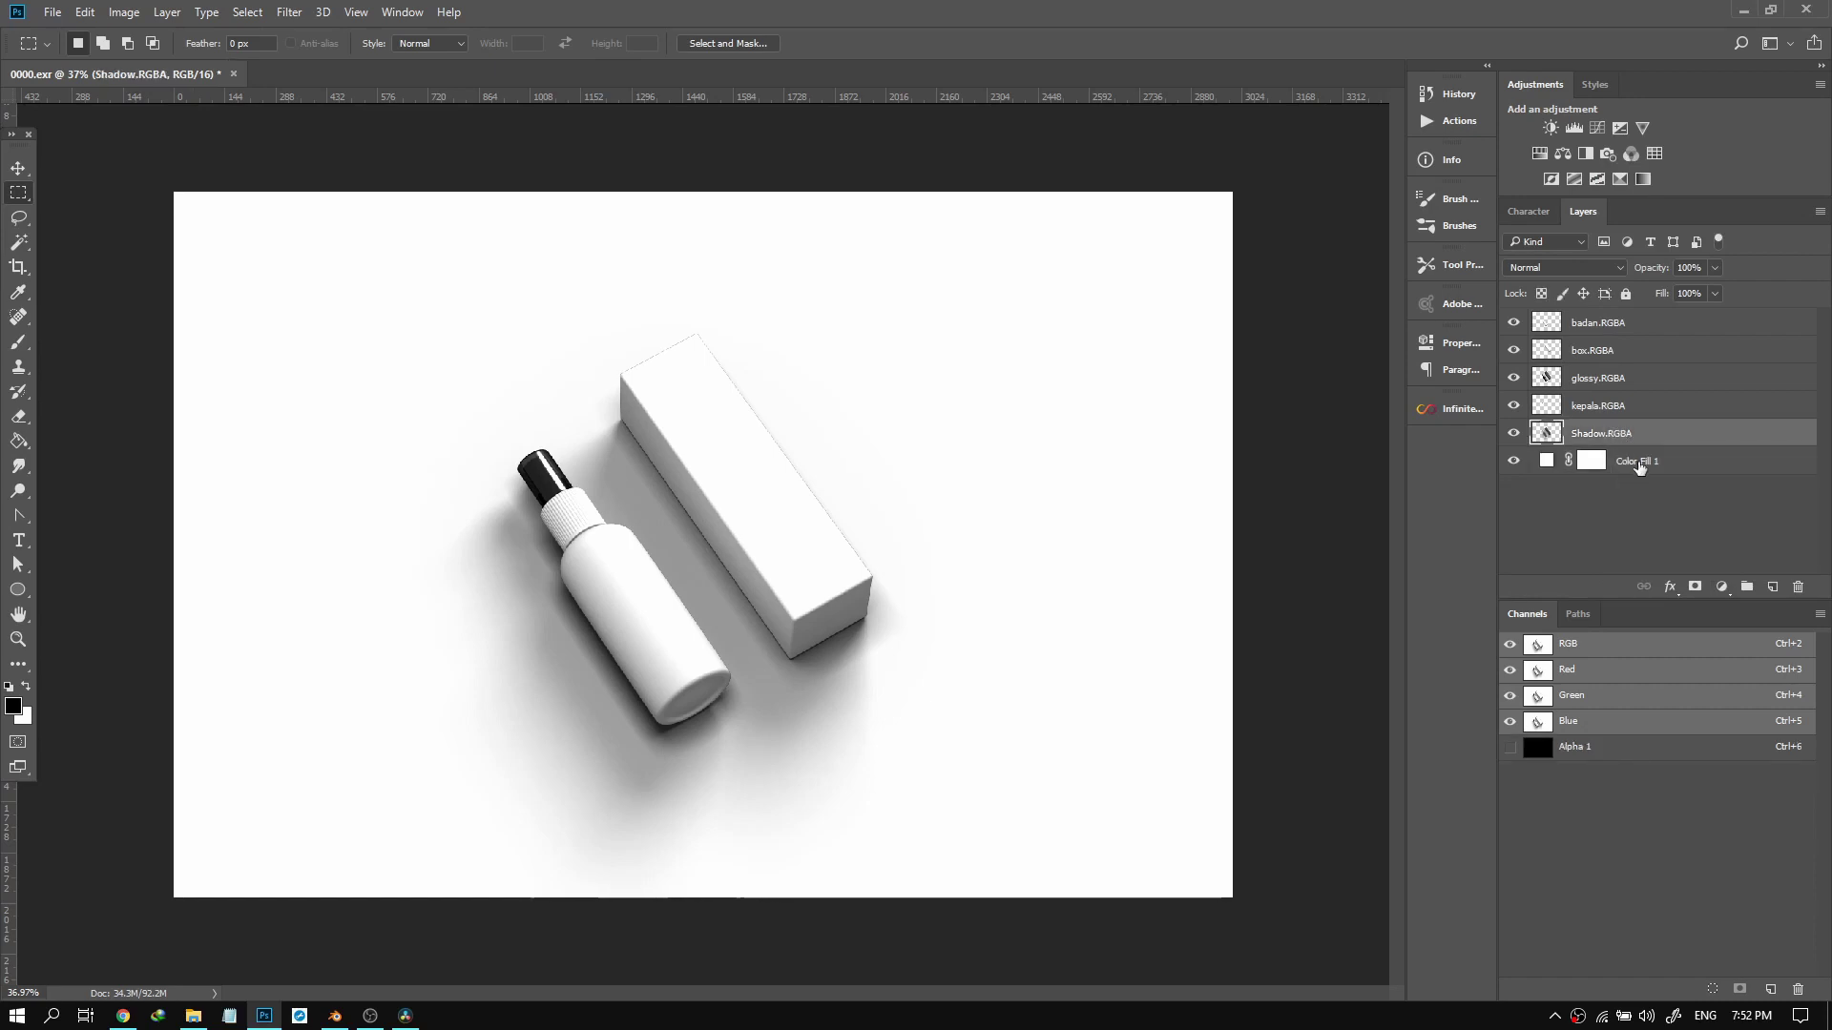
shift+click(1625, 473)
right_click(1601, 439)
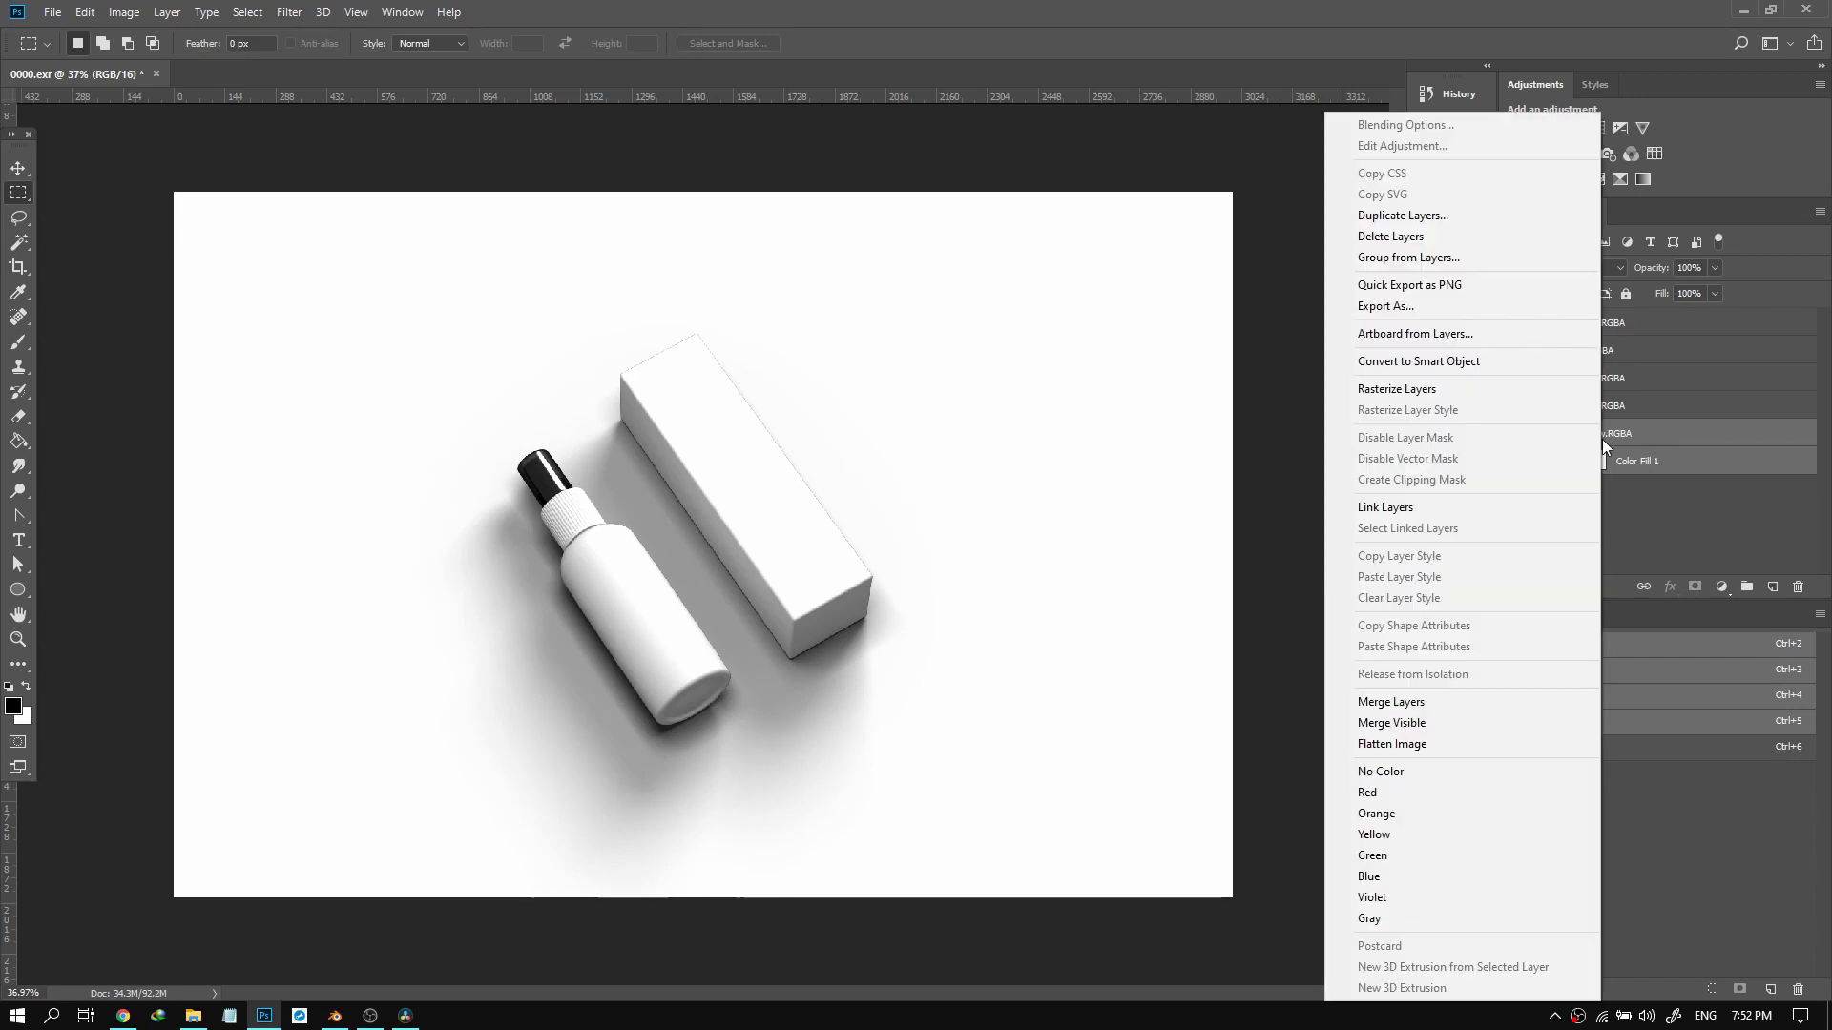
click(1412, 700)
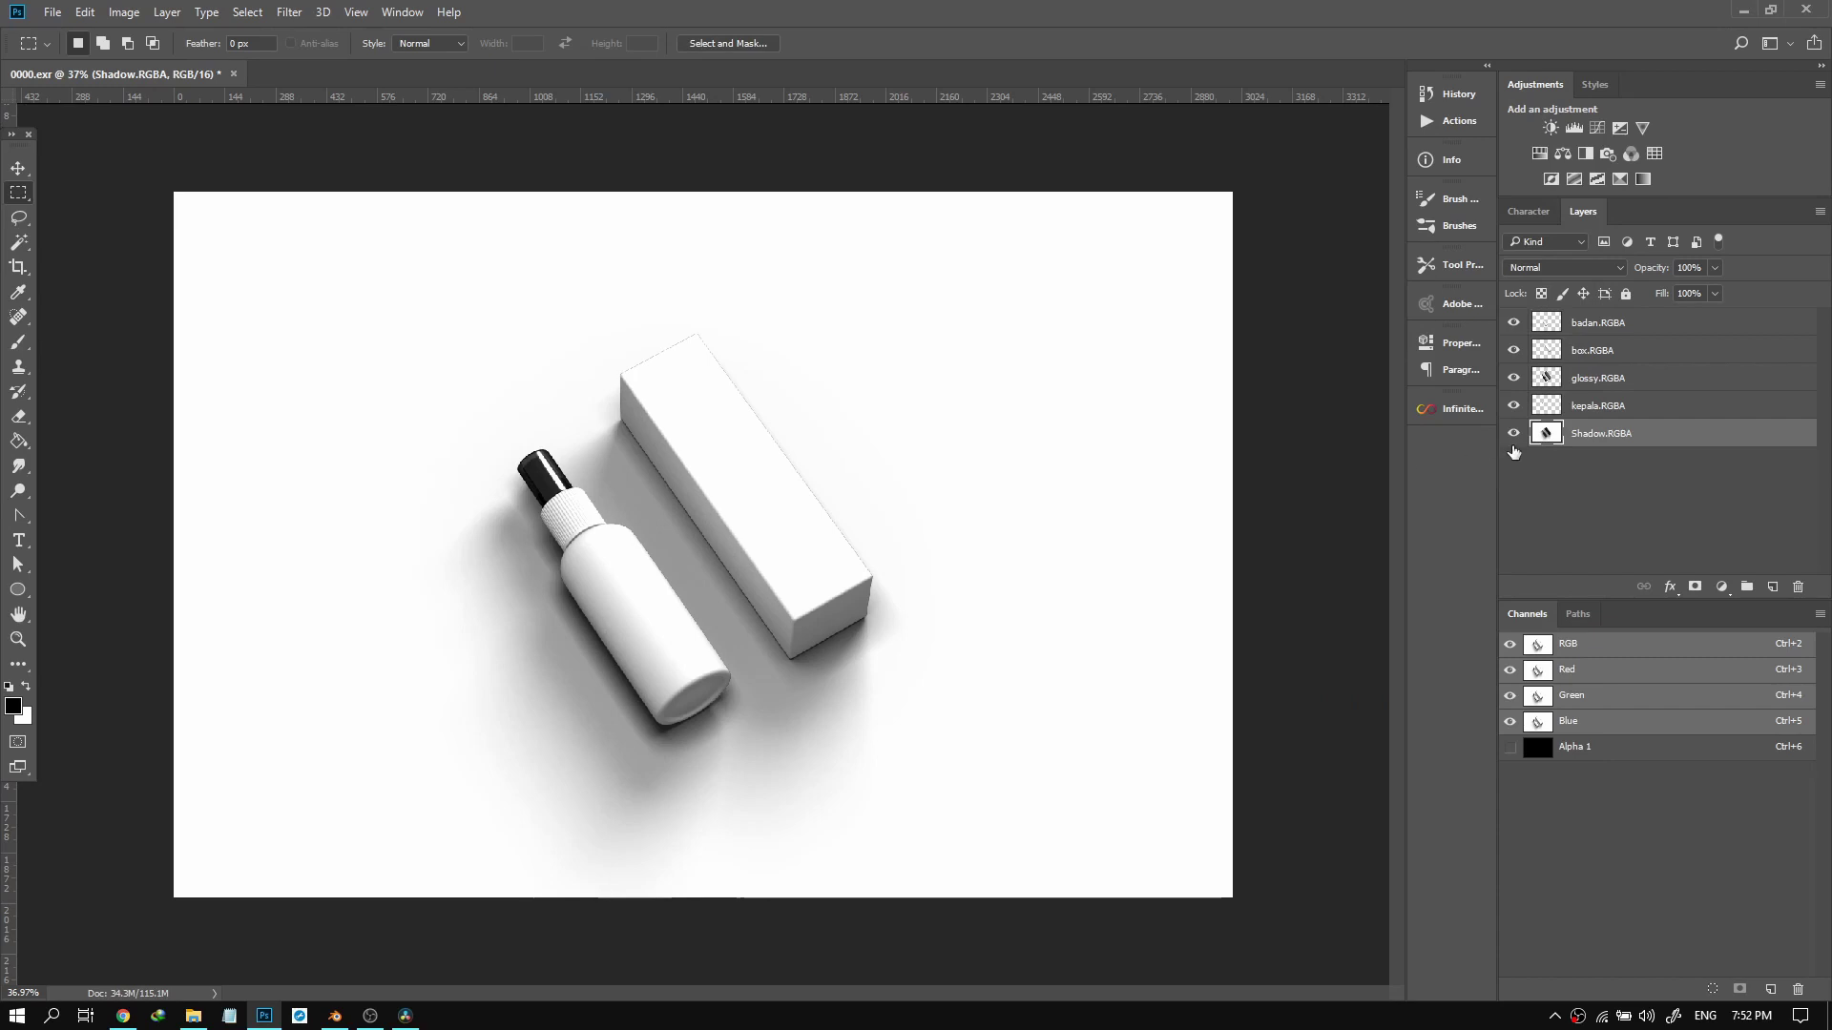
Add an Exposure adjustment layer above Shadow.RGBA with Gamma Correction 2.2, and compare the image with the adjustment hidden and shown.
click(1721, 586)
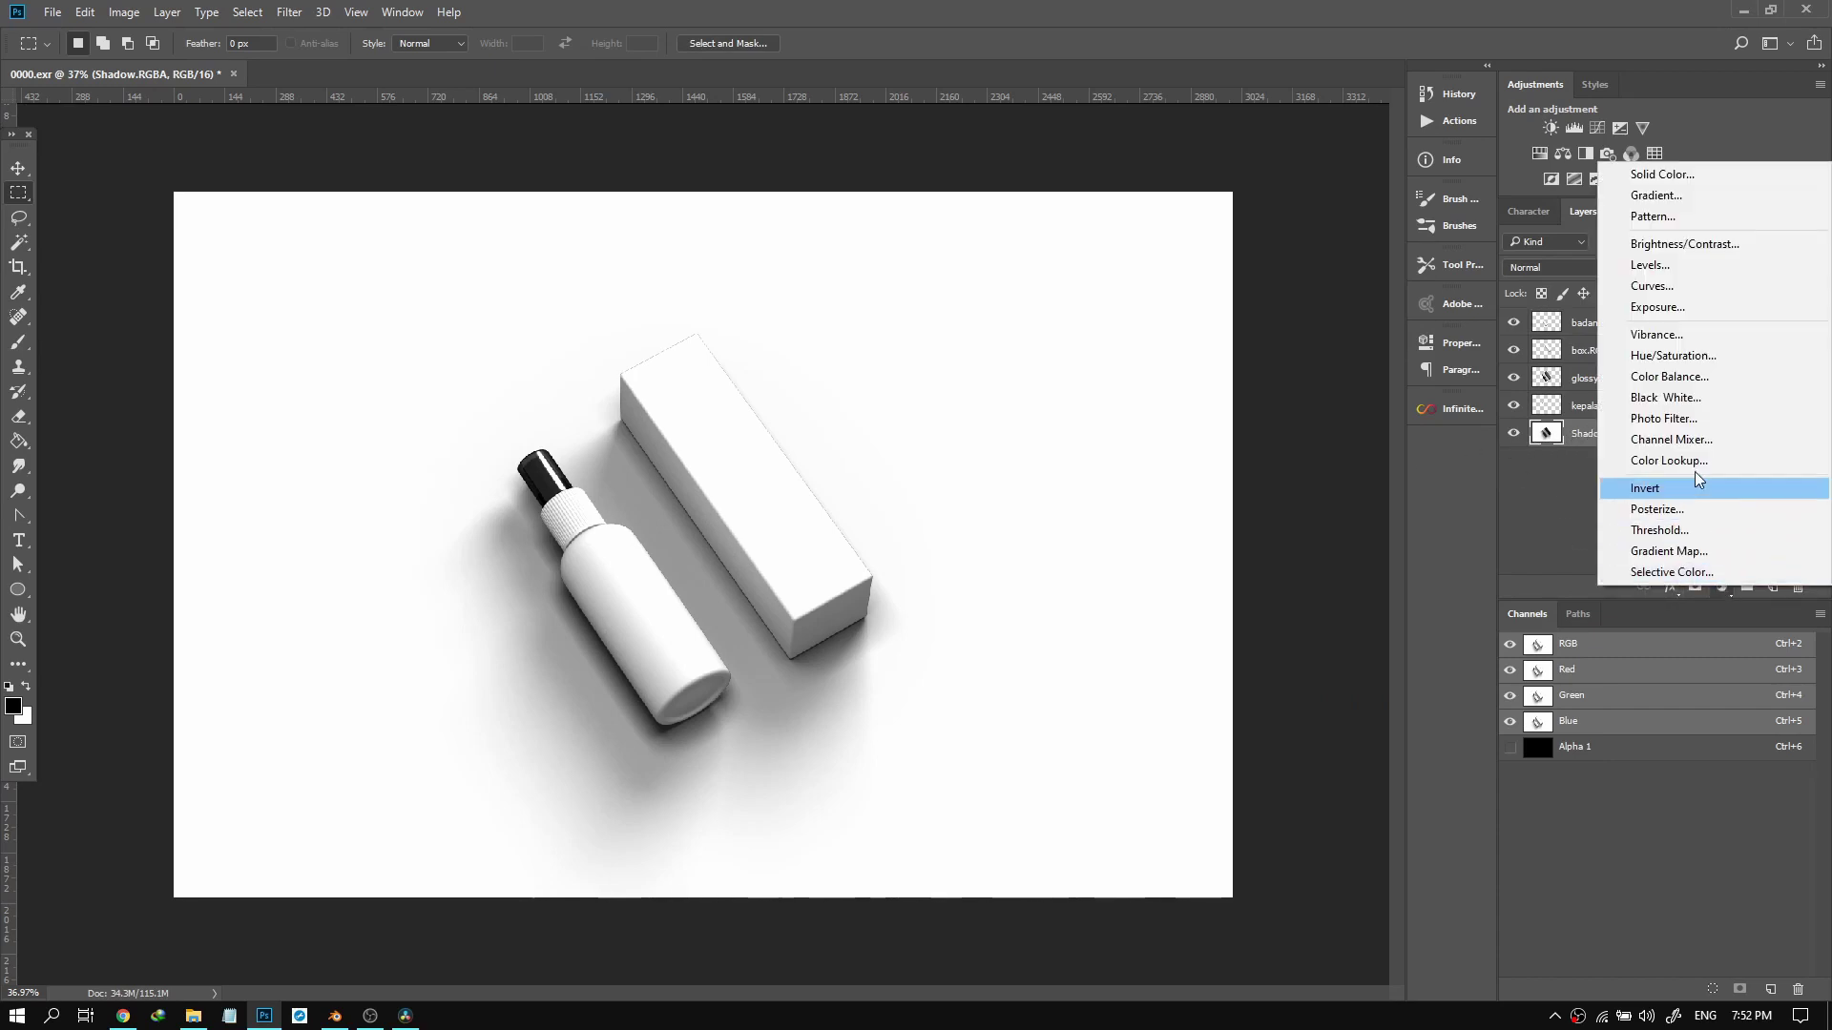
click(1580, 451)
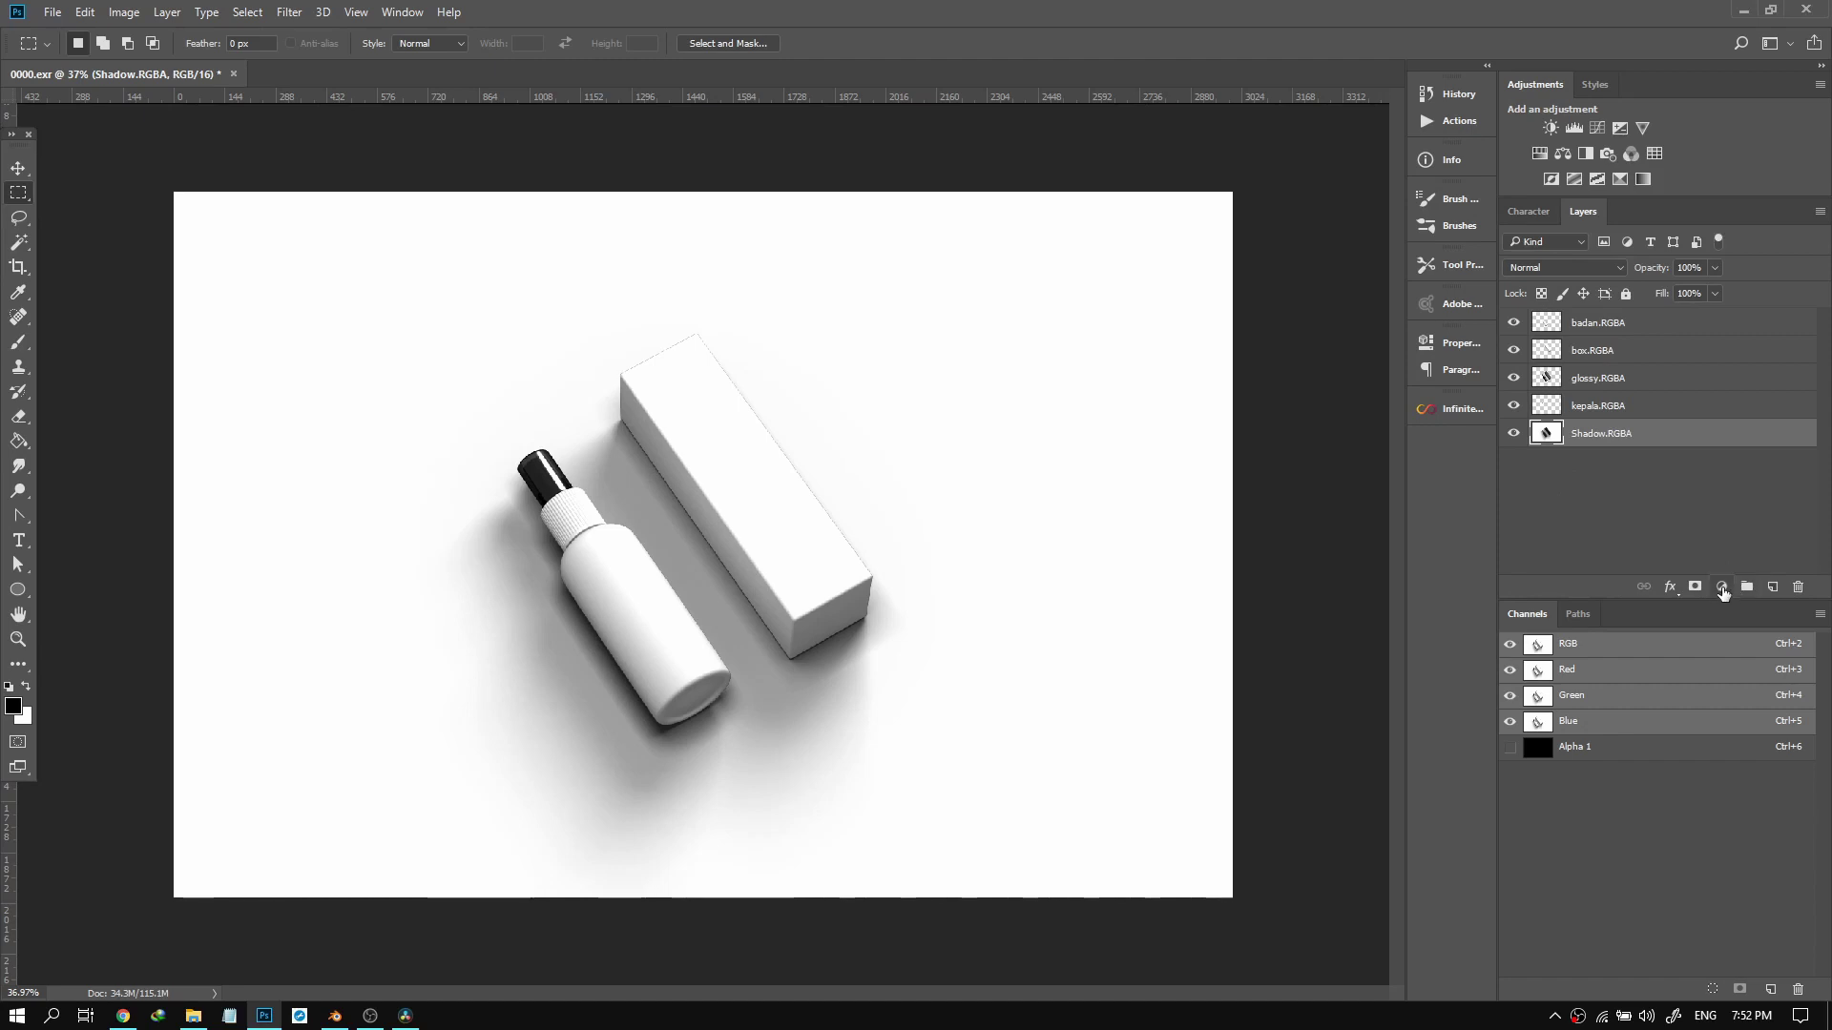
click(1723, 587)
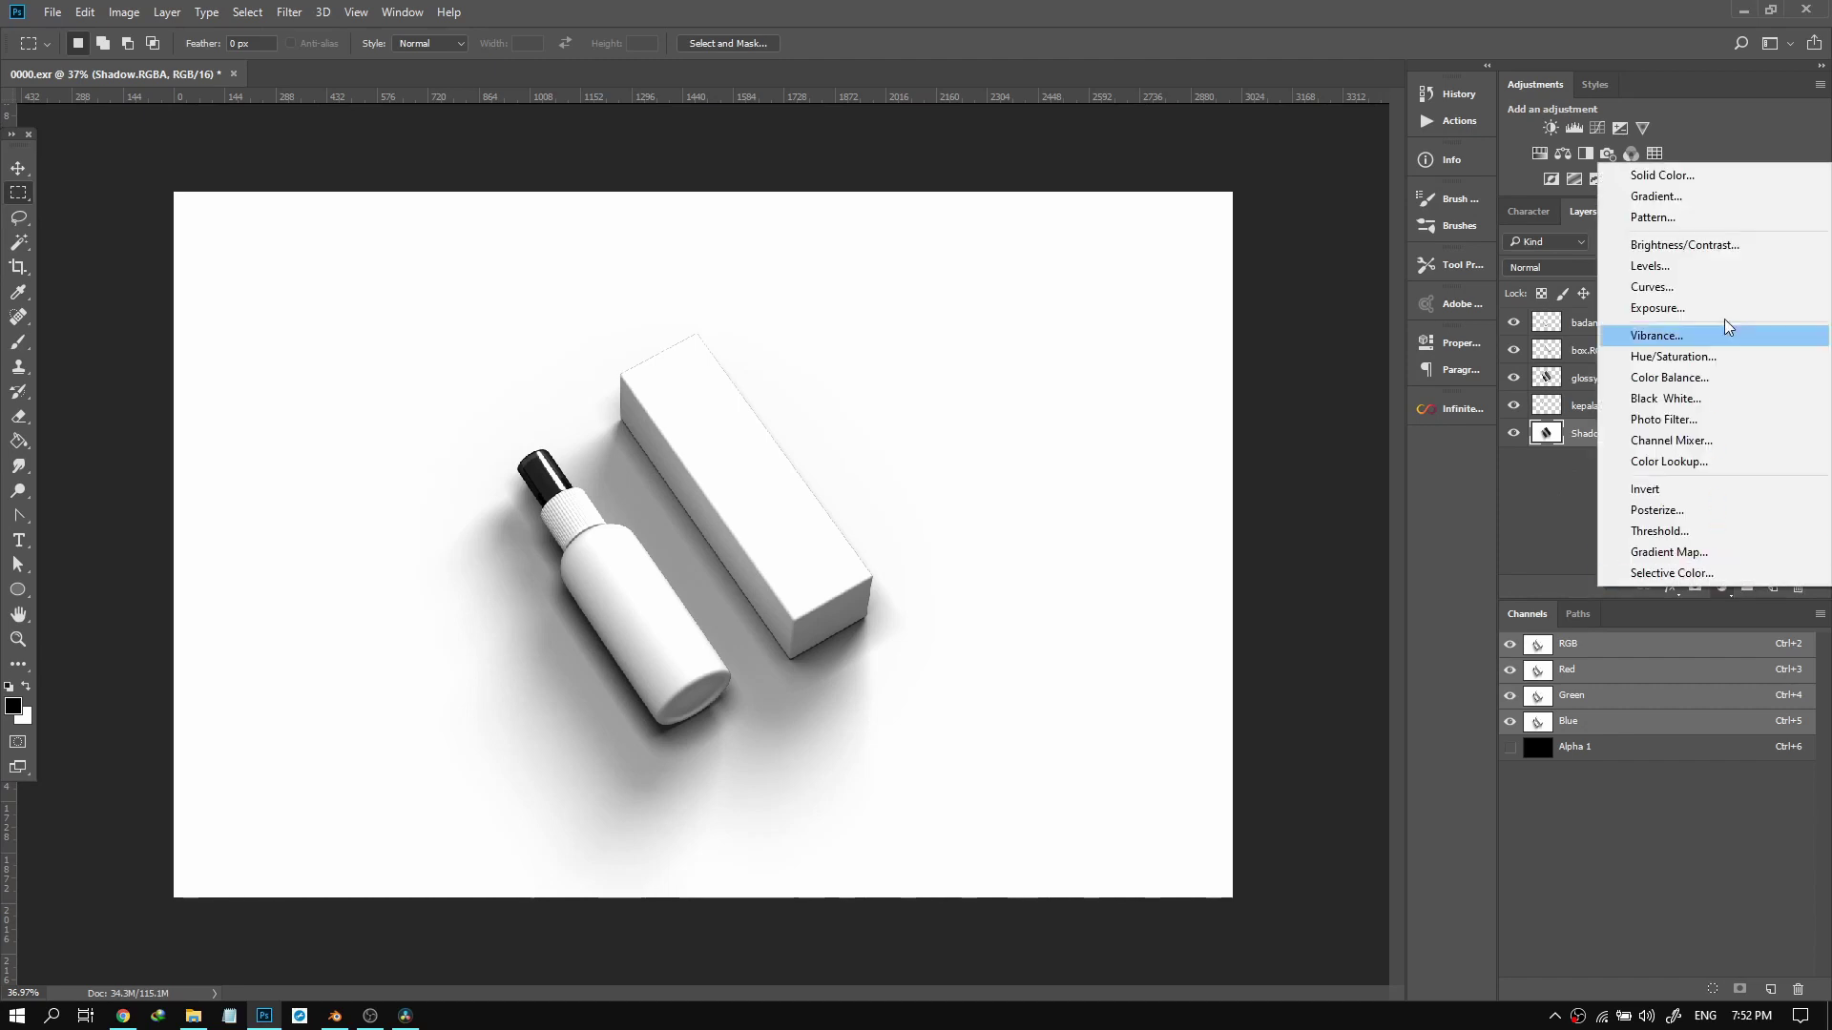
click(1664, 310)
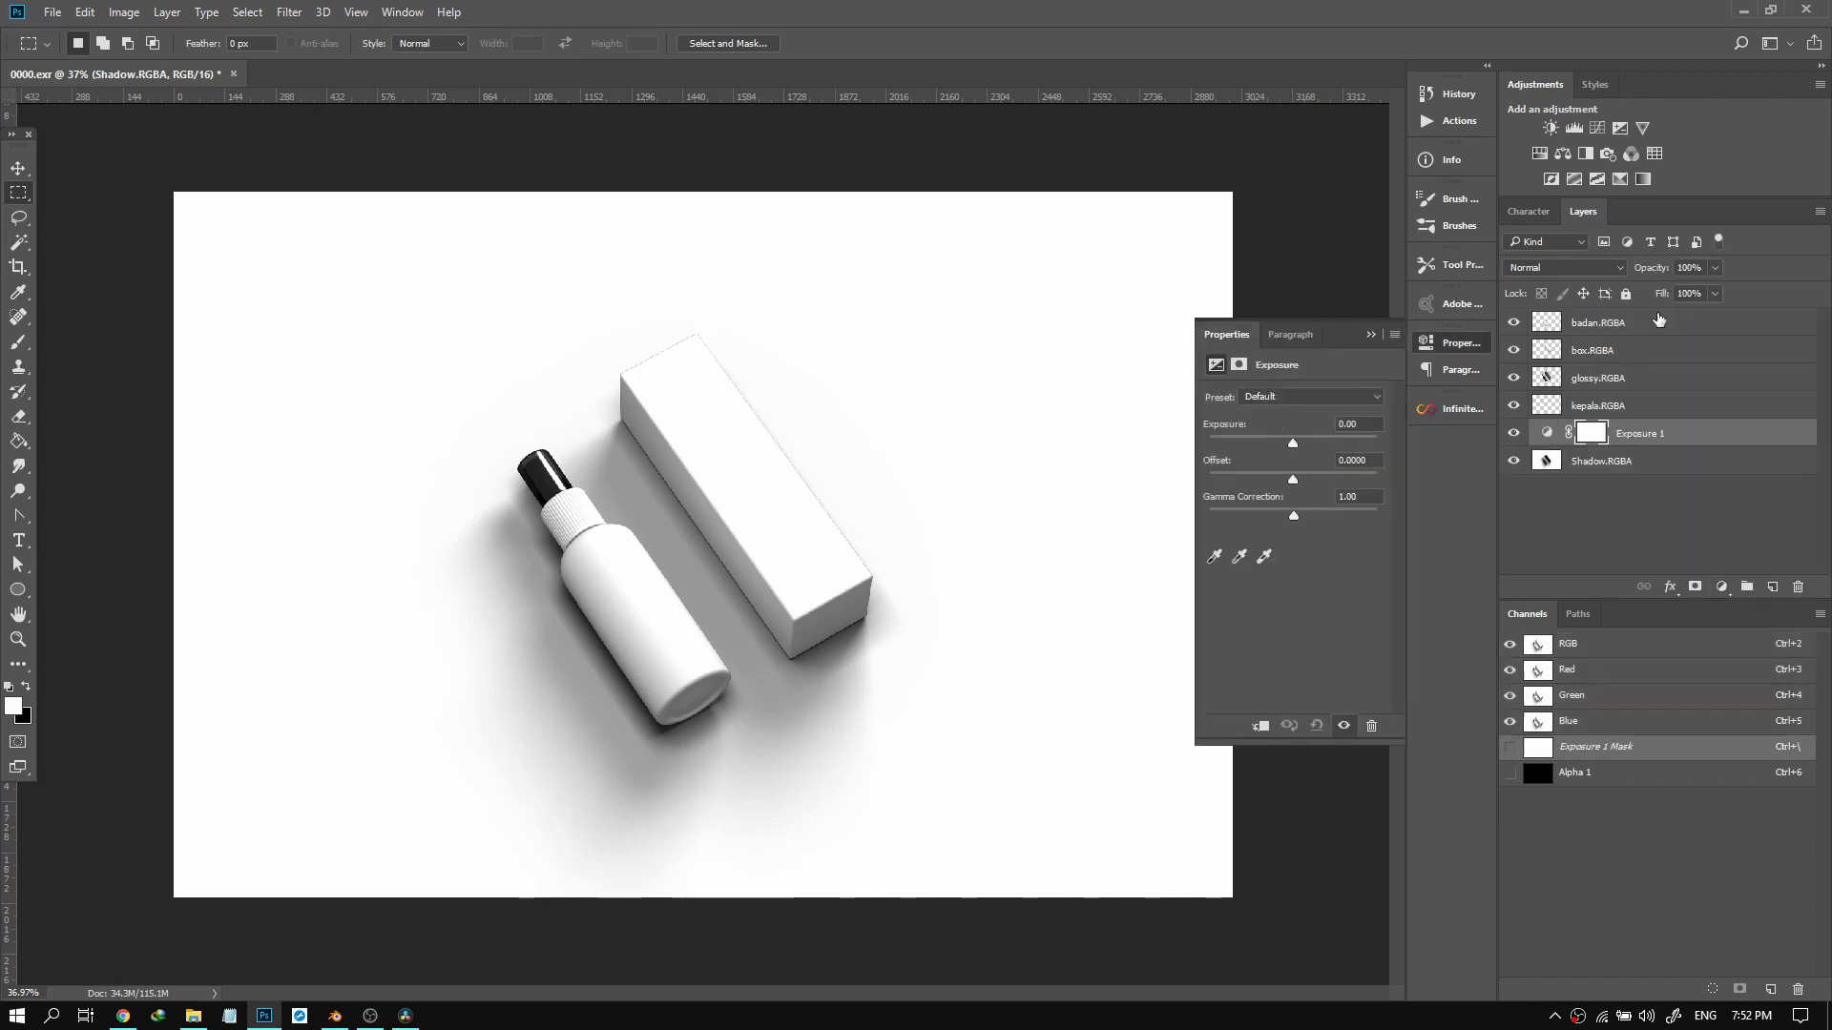
double_click(1360, 496)
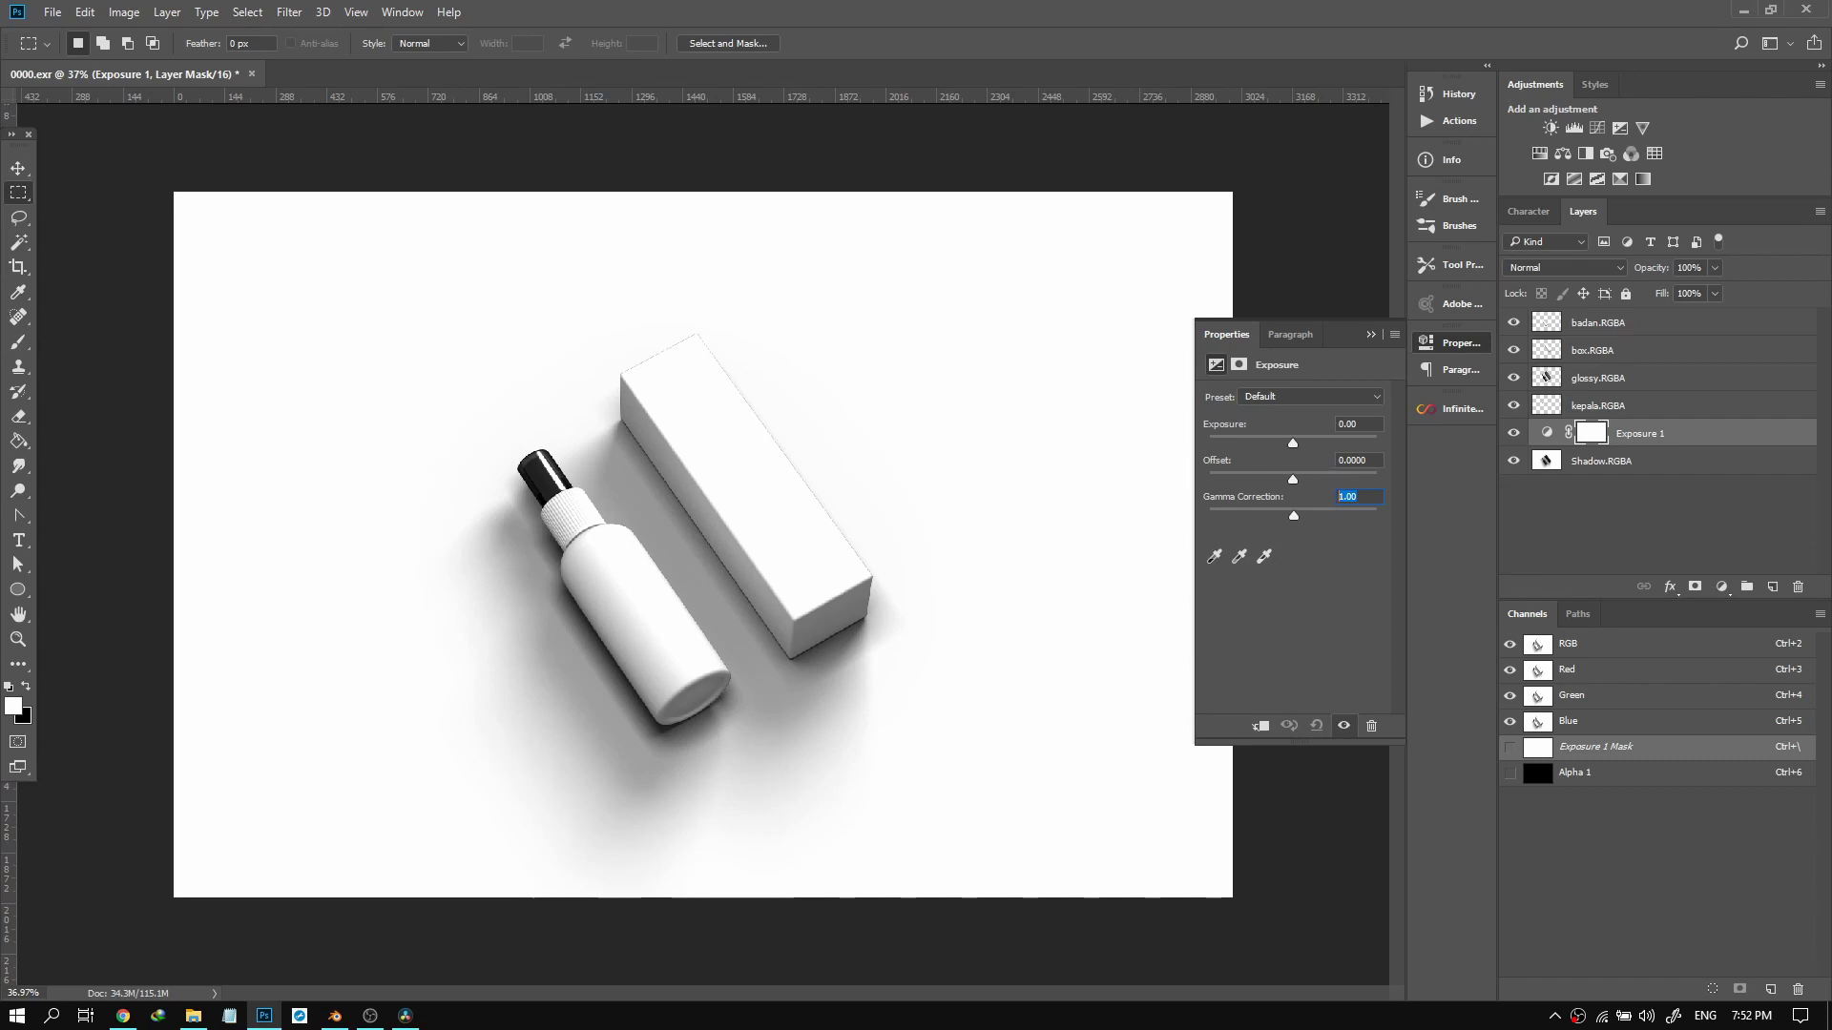
text(2.2)
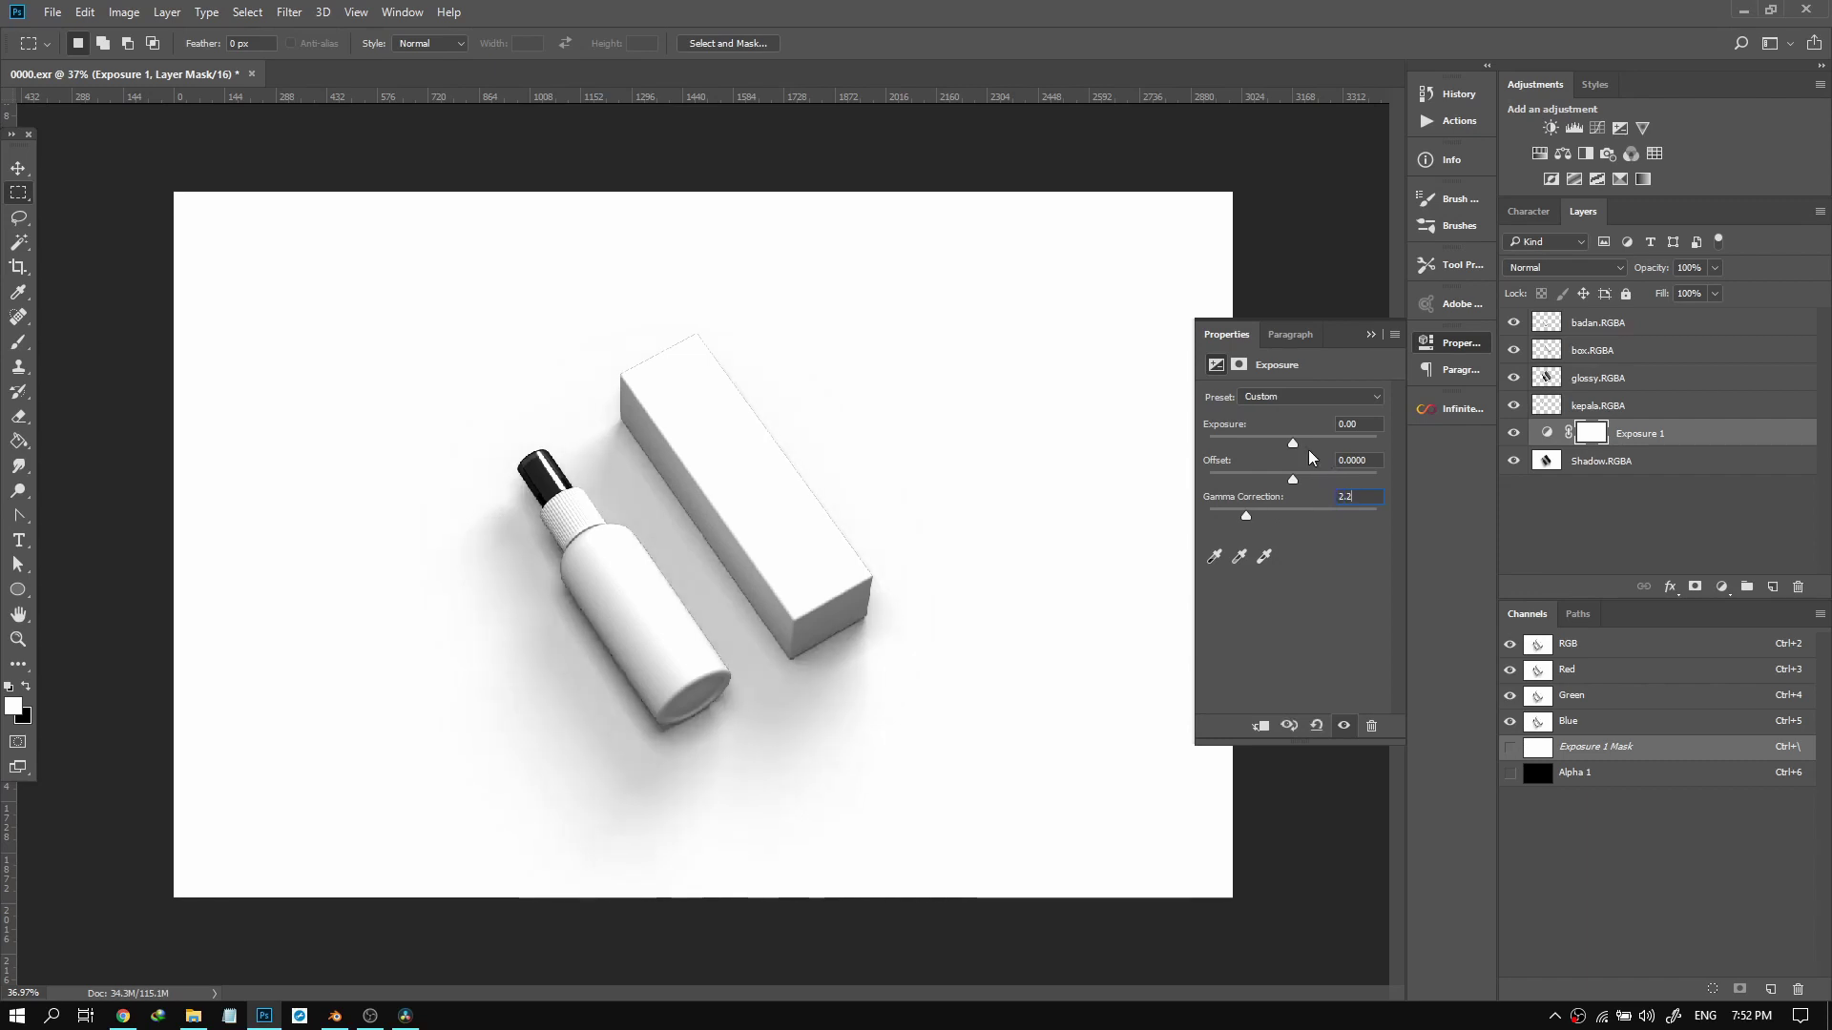
key(Return)
click(1465, 349)
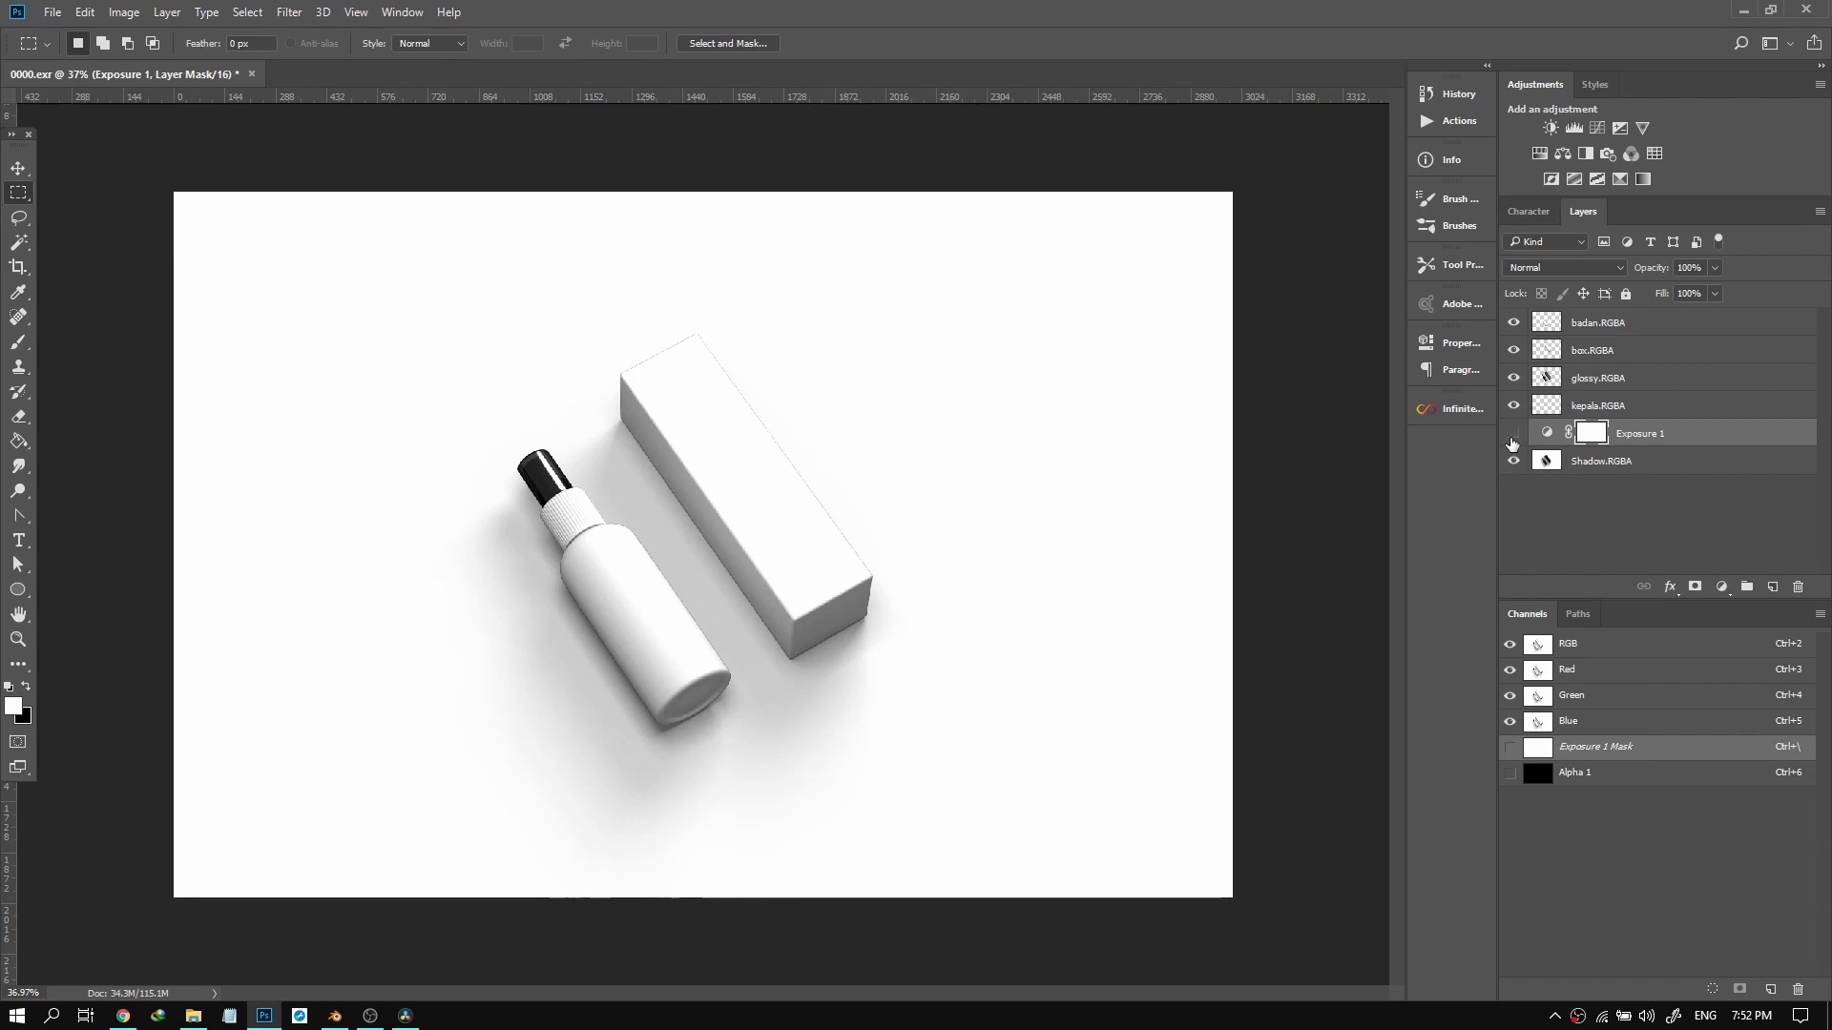
click(1513, 439)
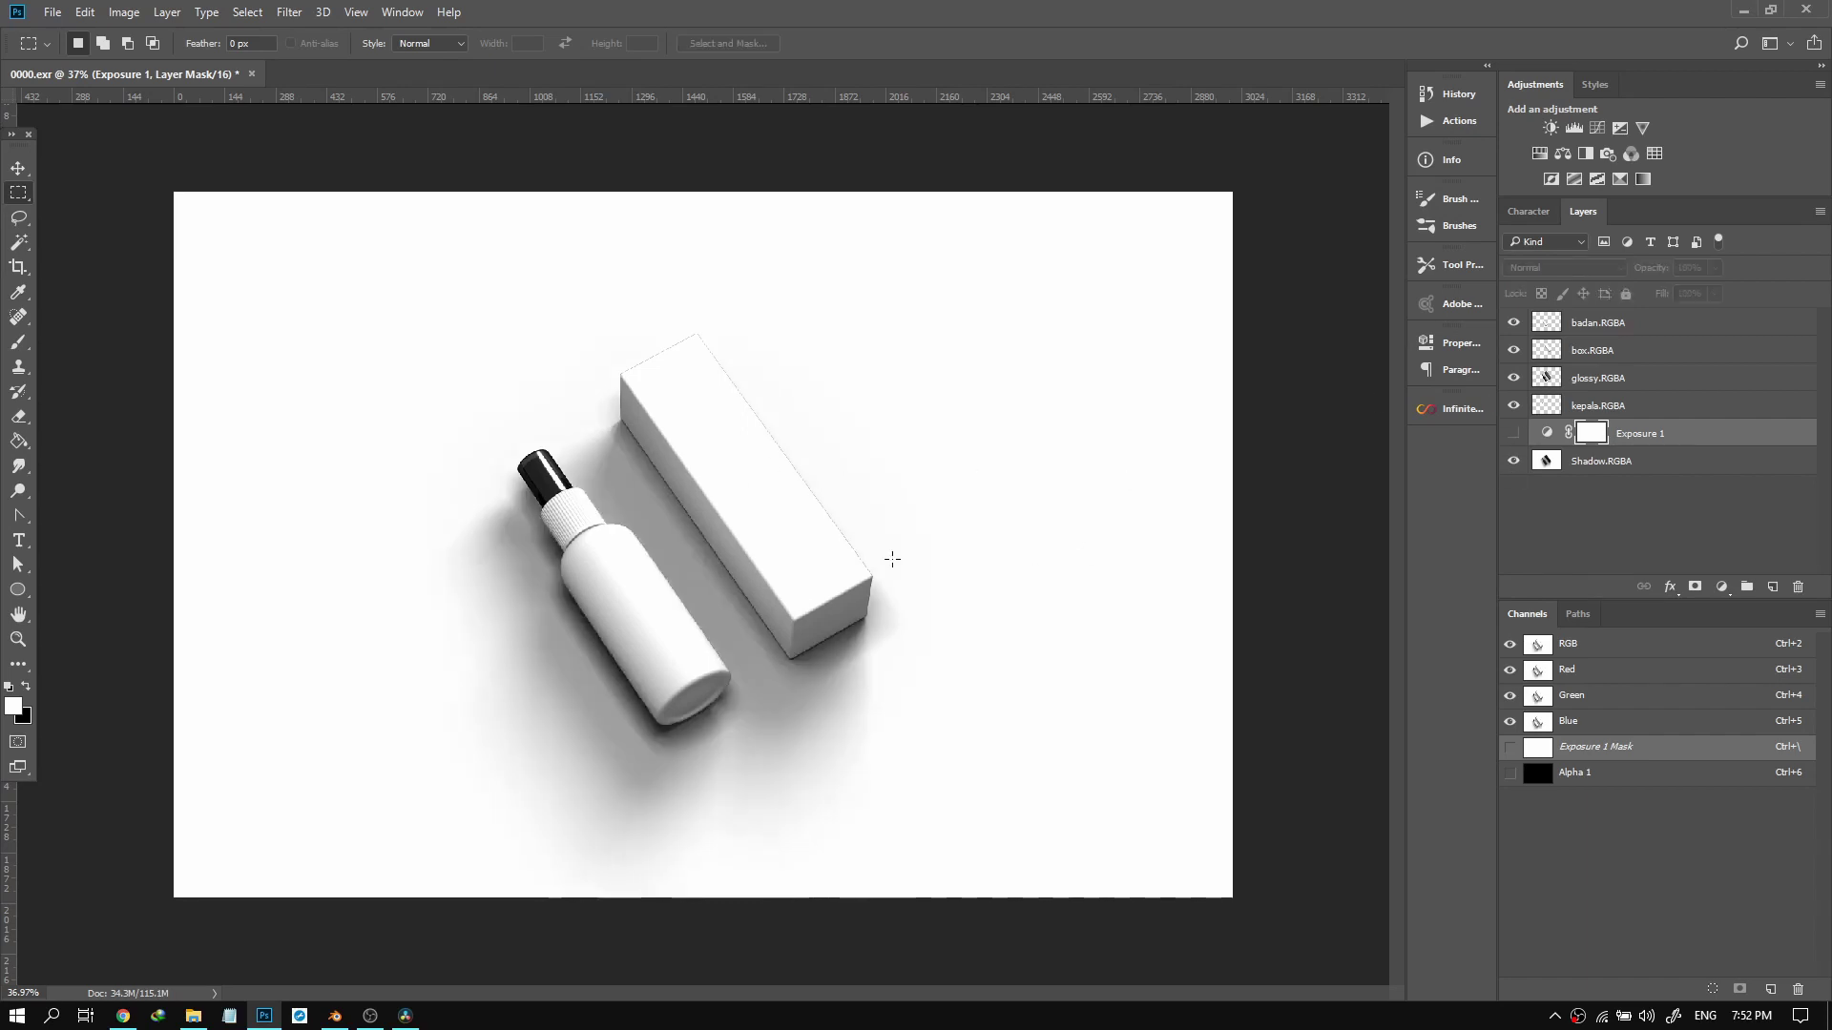
click(1514, 434)
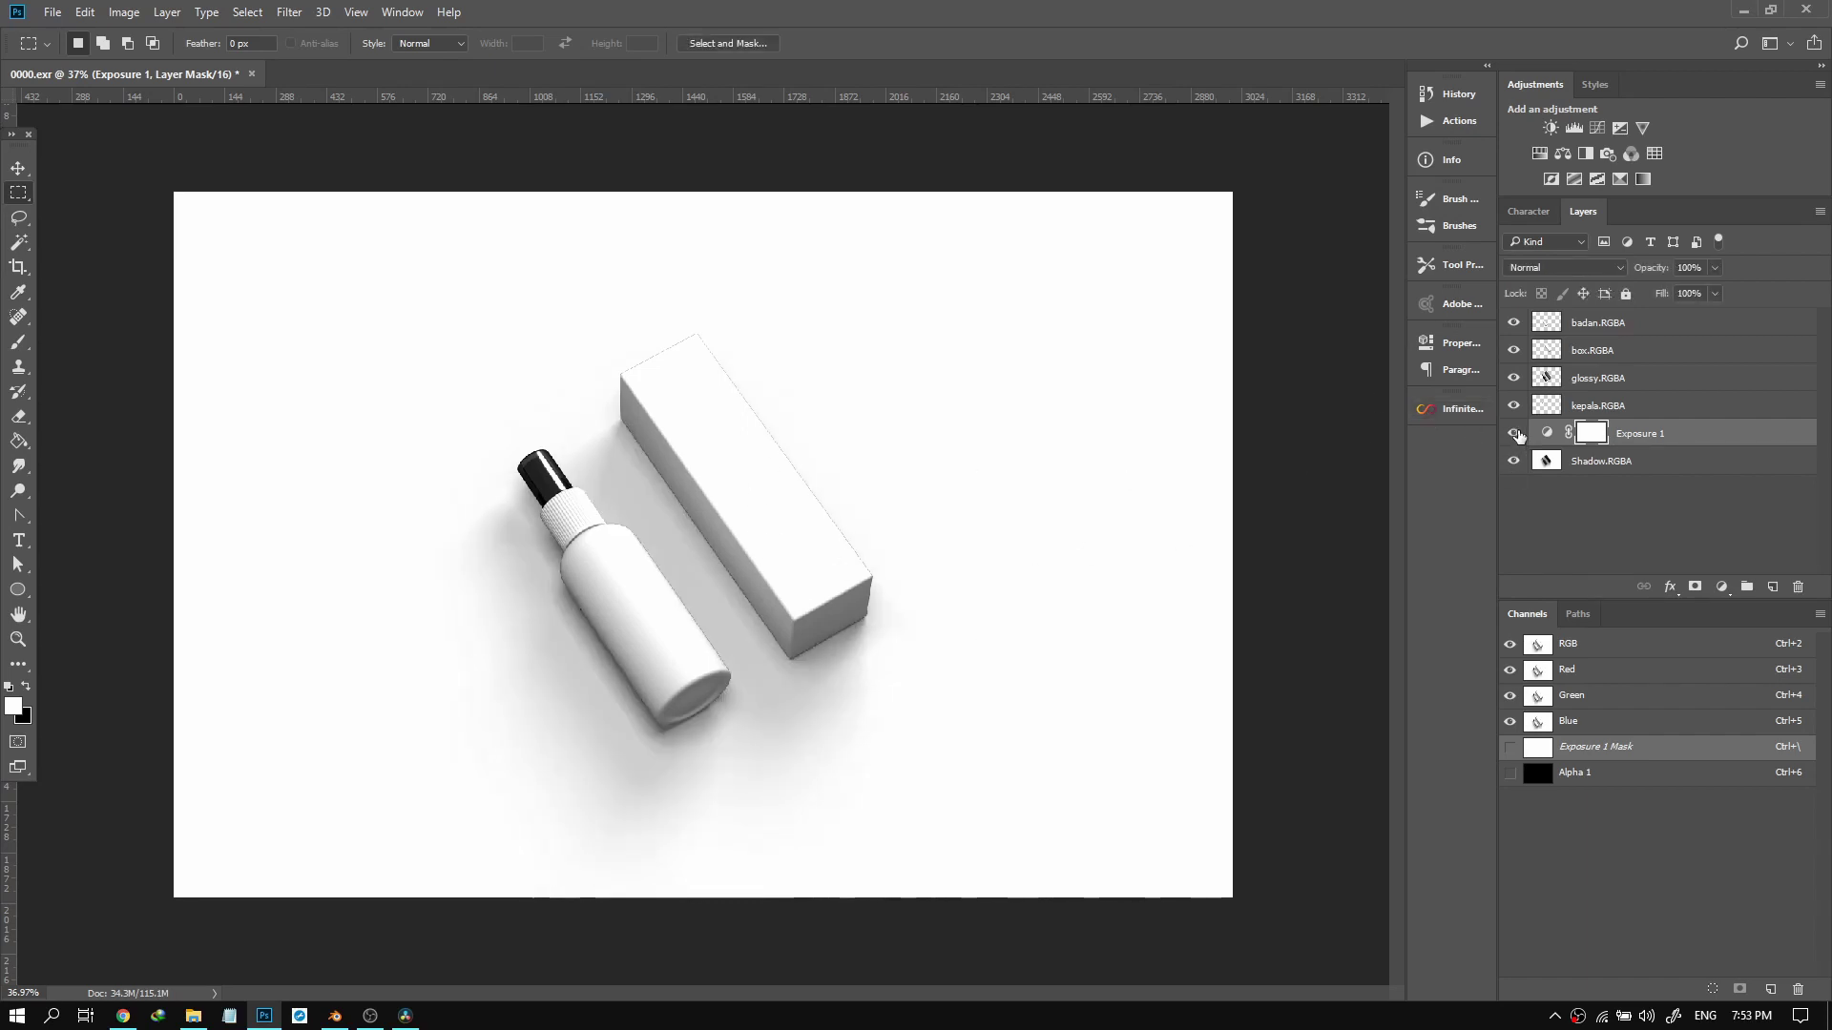
click(1515, 434)
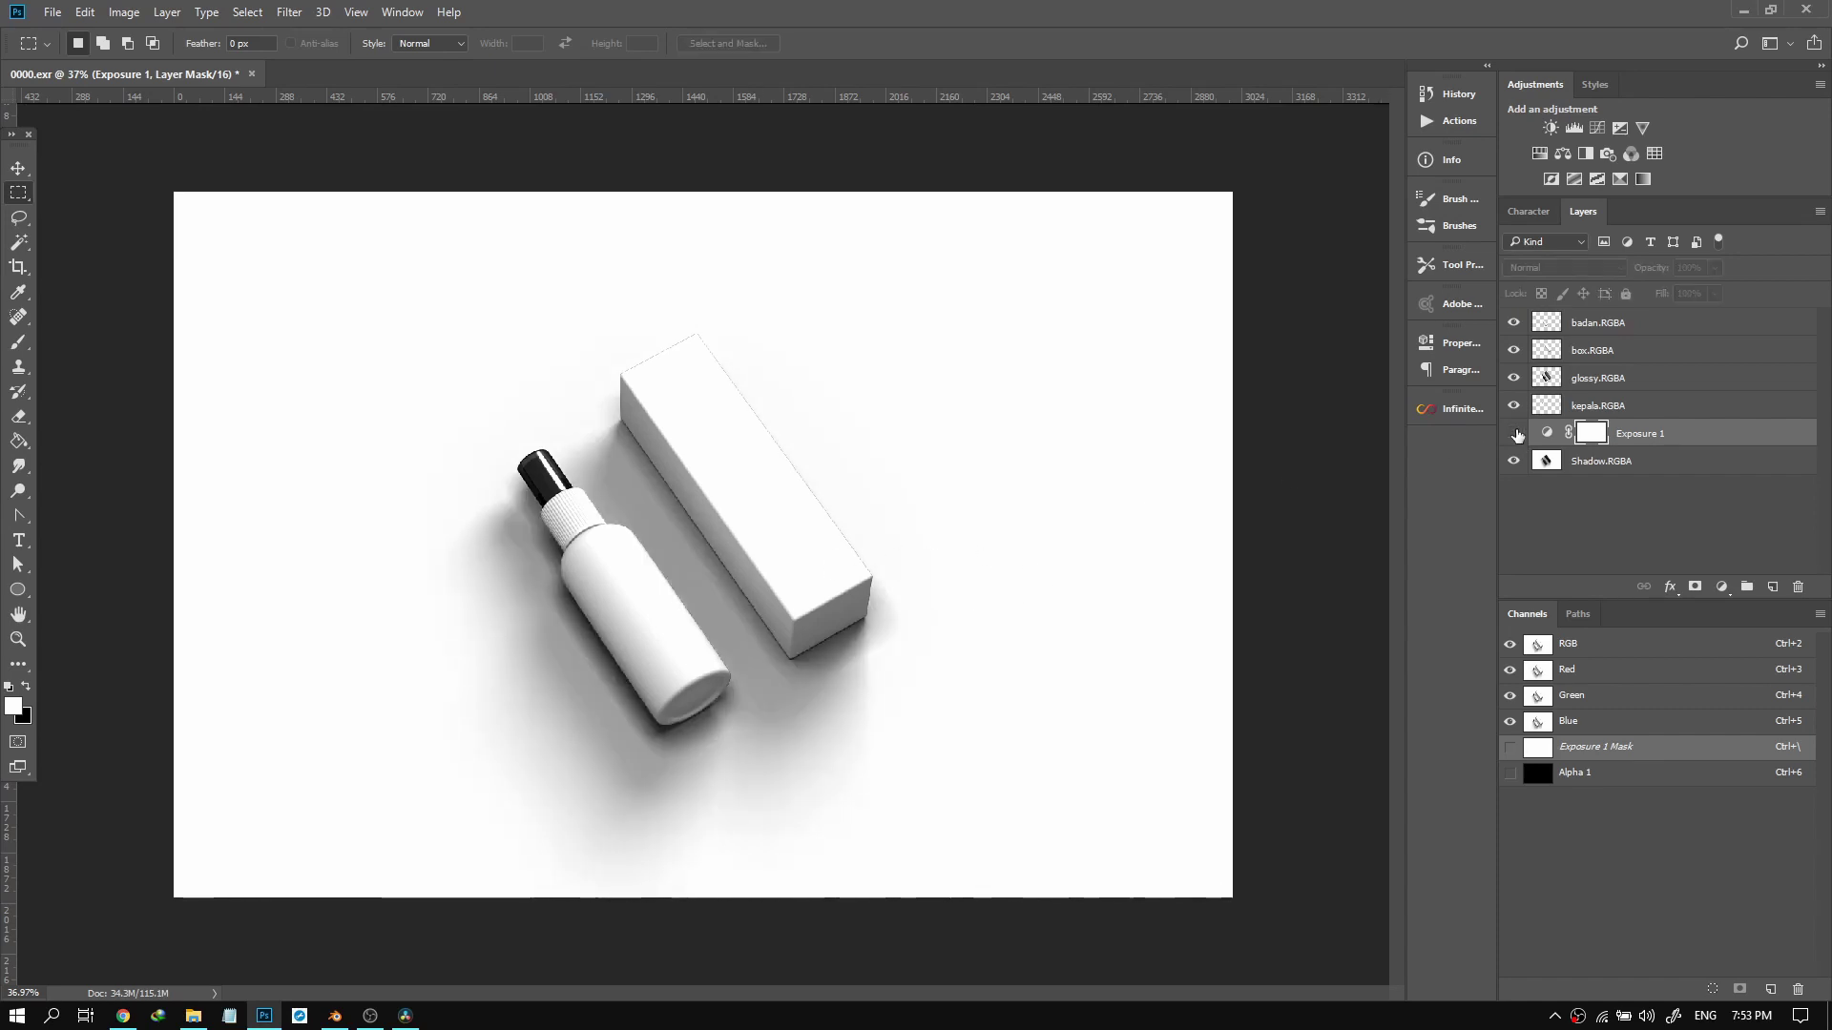
click(1514, 434)
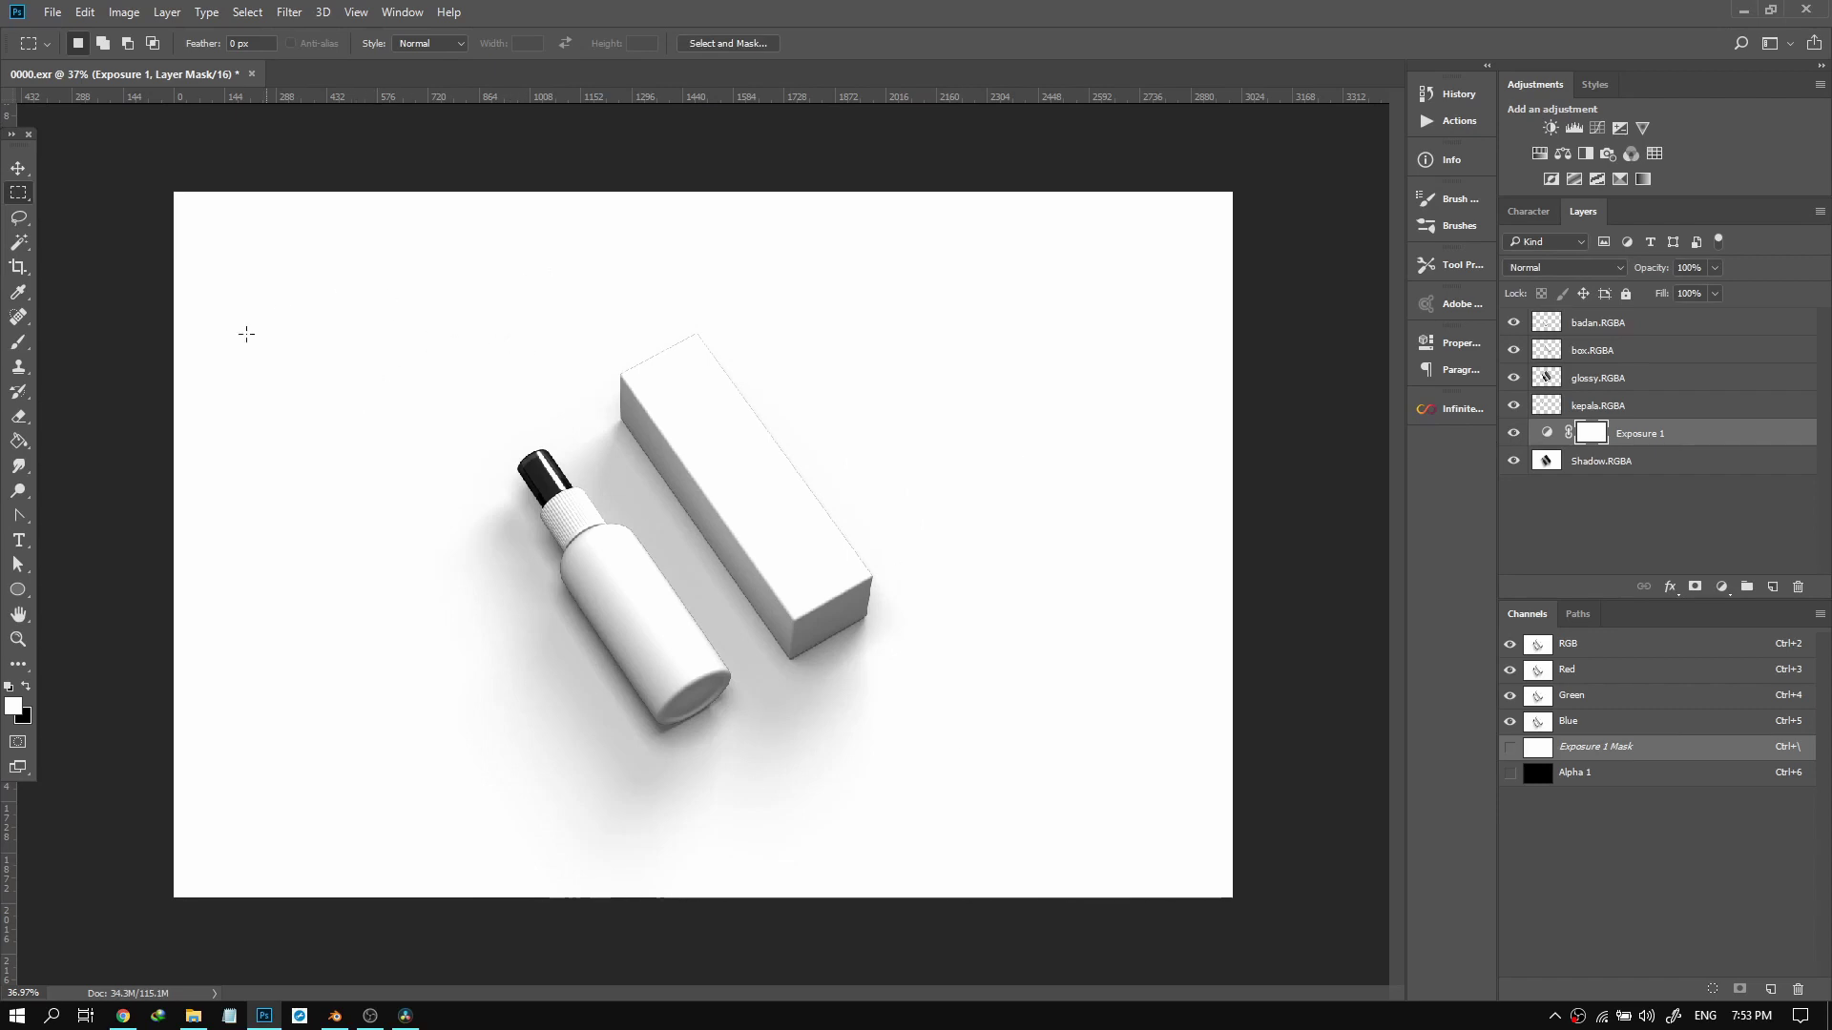
Merge the Exposure 1 adjustment with the Shadow.RGBA layer, and compare the image with the merged layer hidden and shown.
click(1627, 463)
click(1626, 437)
shift+click(1622, 461)
right_click(1624, 440)
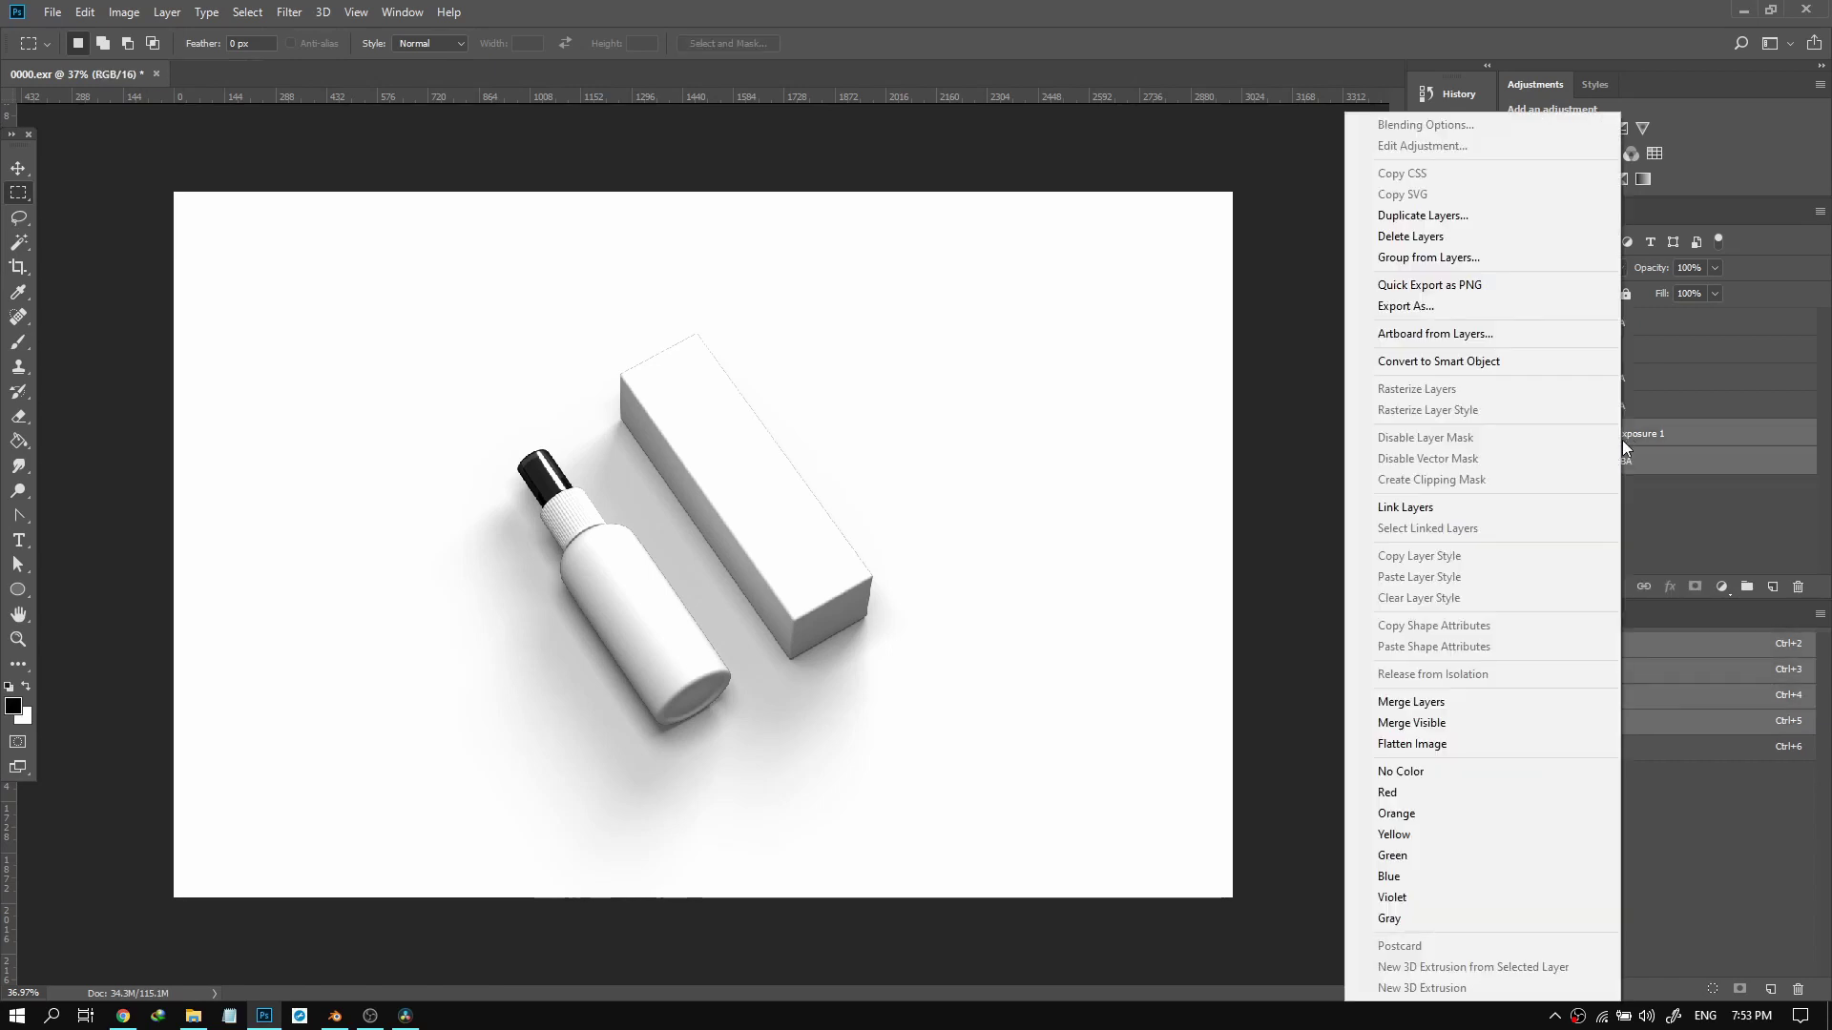
click(1409, 700)
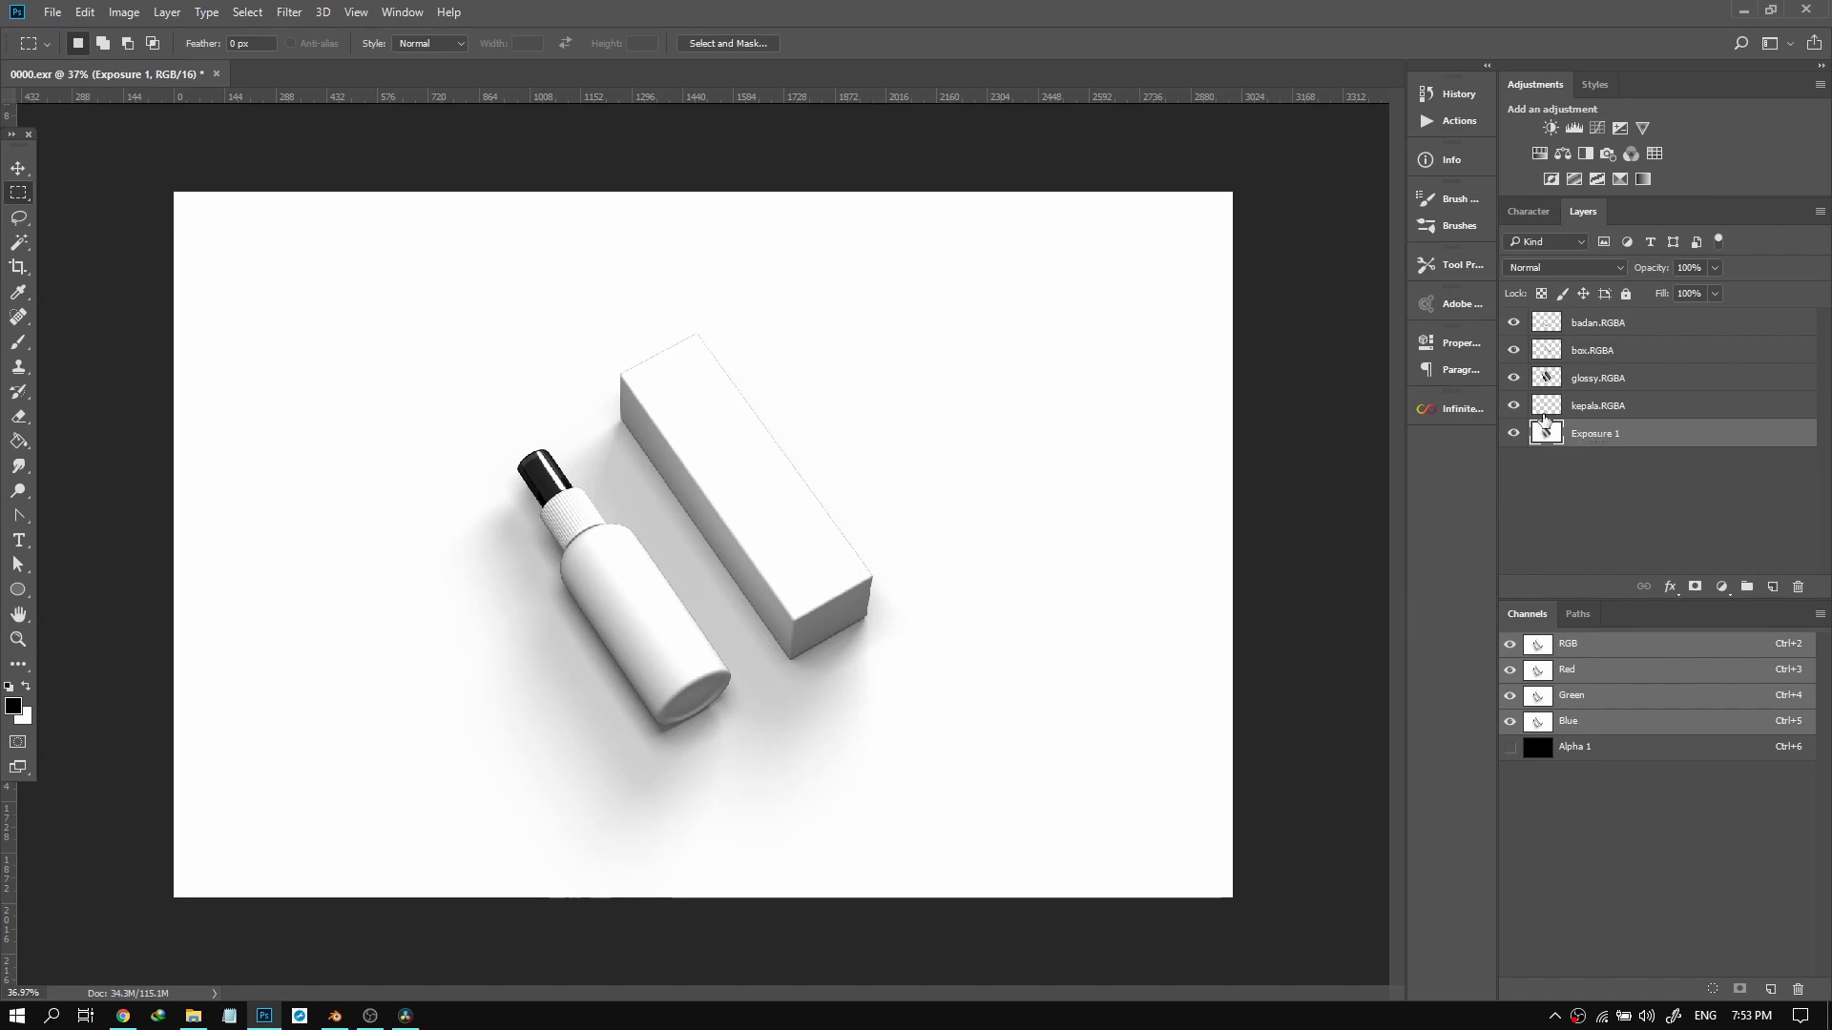
click(1513, 434)
click(1513, 434)
click(1513, 434)
click(1513, 434)
Copy the whole merged Exposure 1 layer, and add a black (000000) Solid Color fill layer above it.
key(ctrl+a)
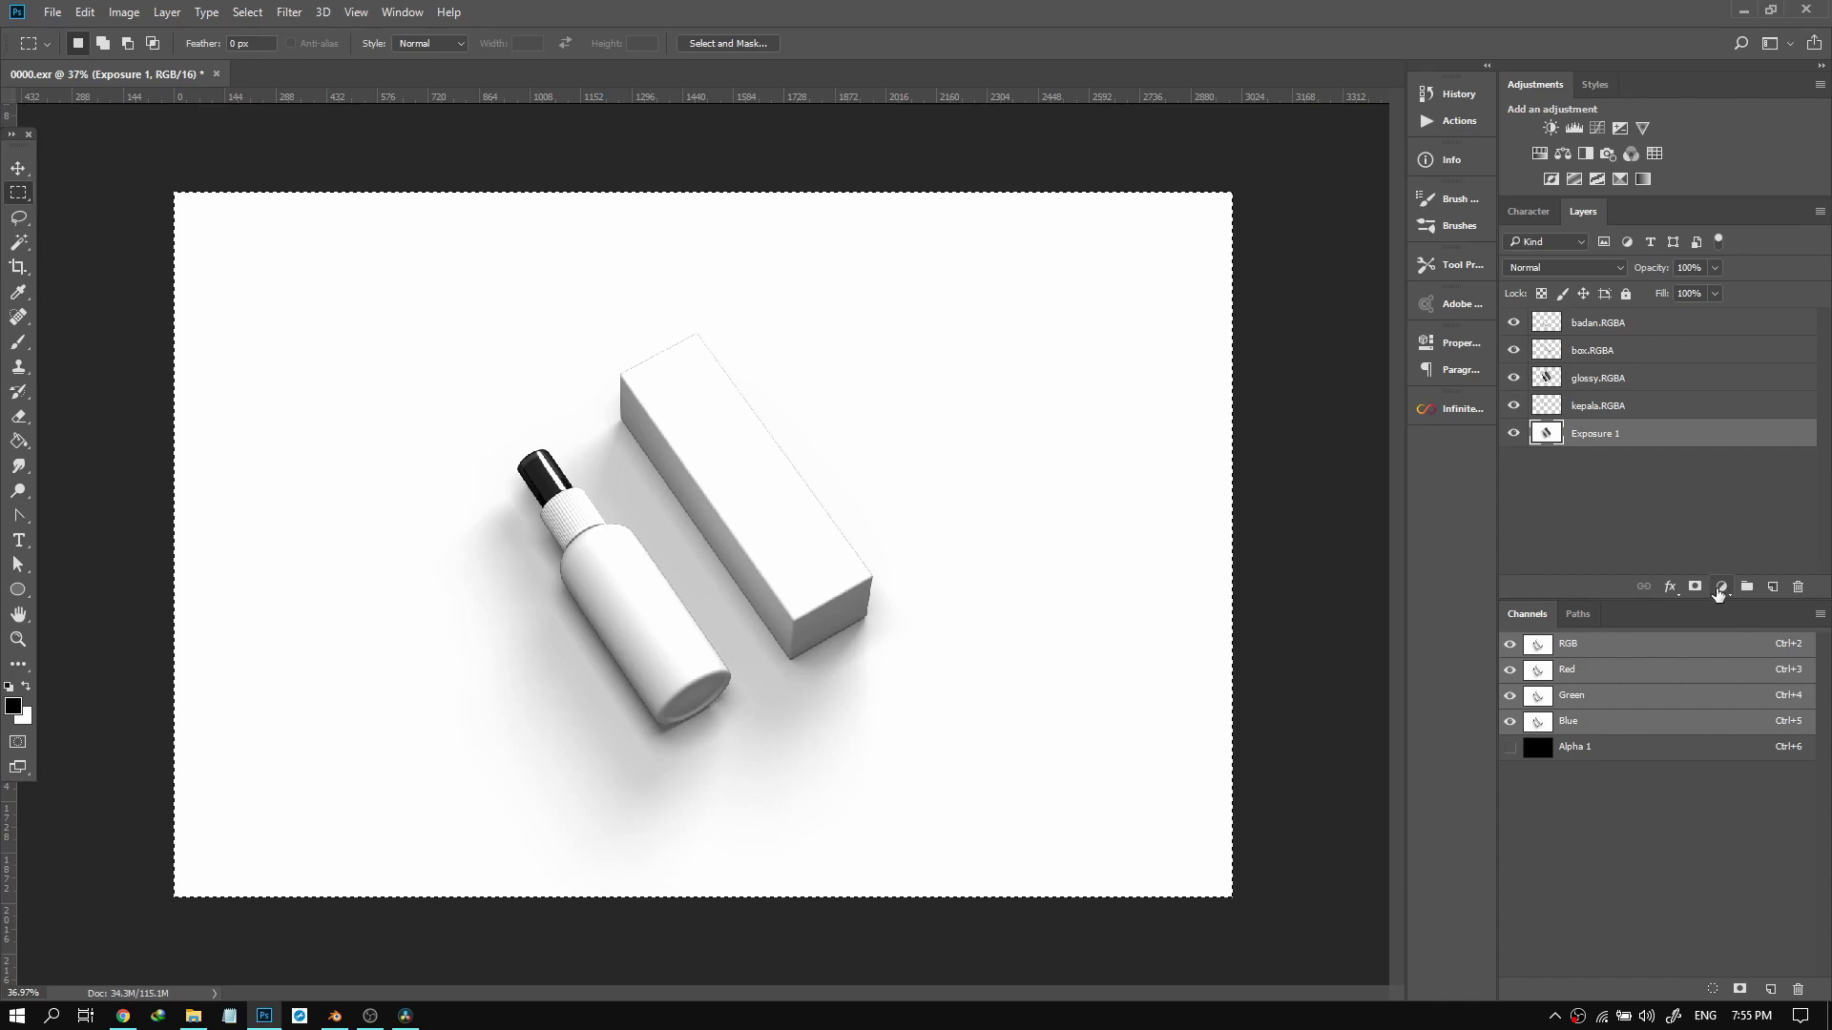
click(1721, 586)
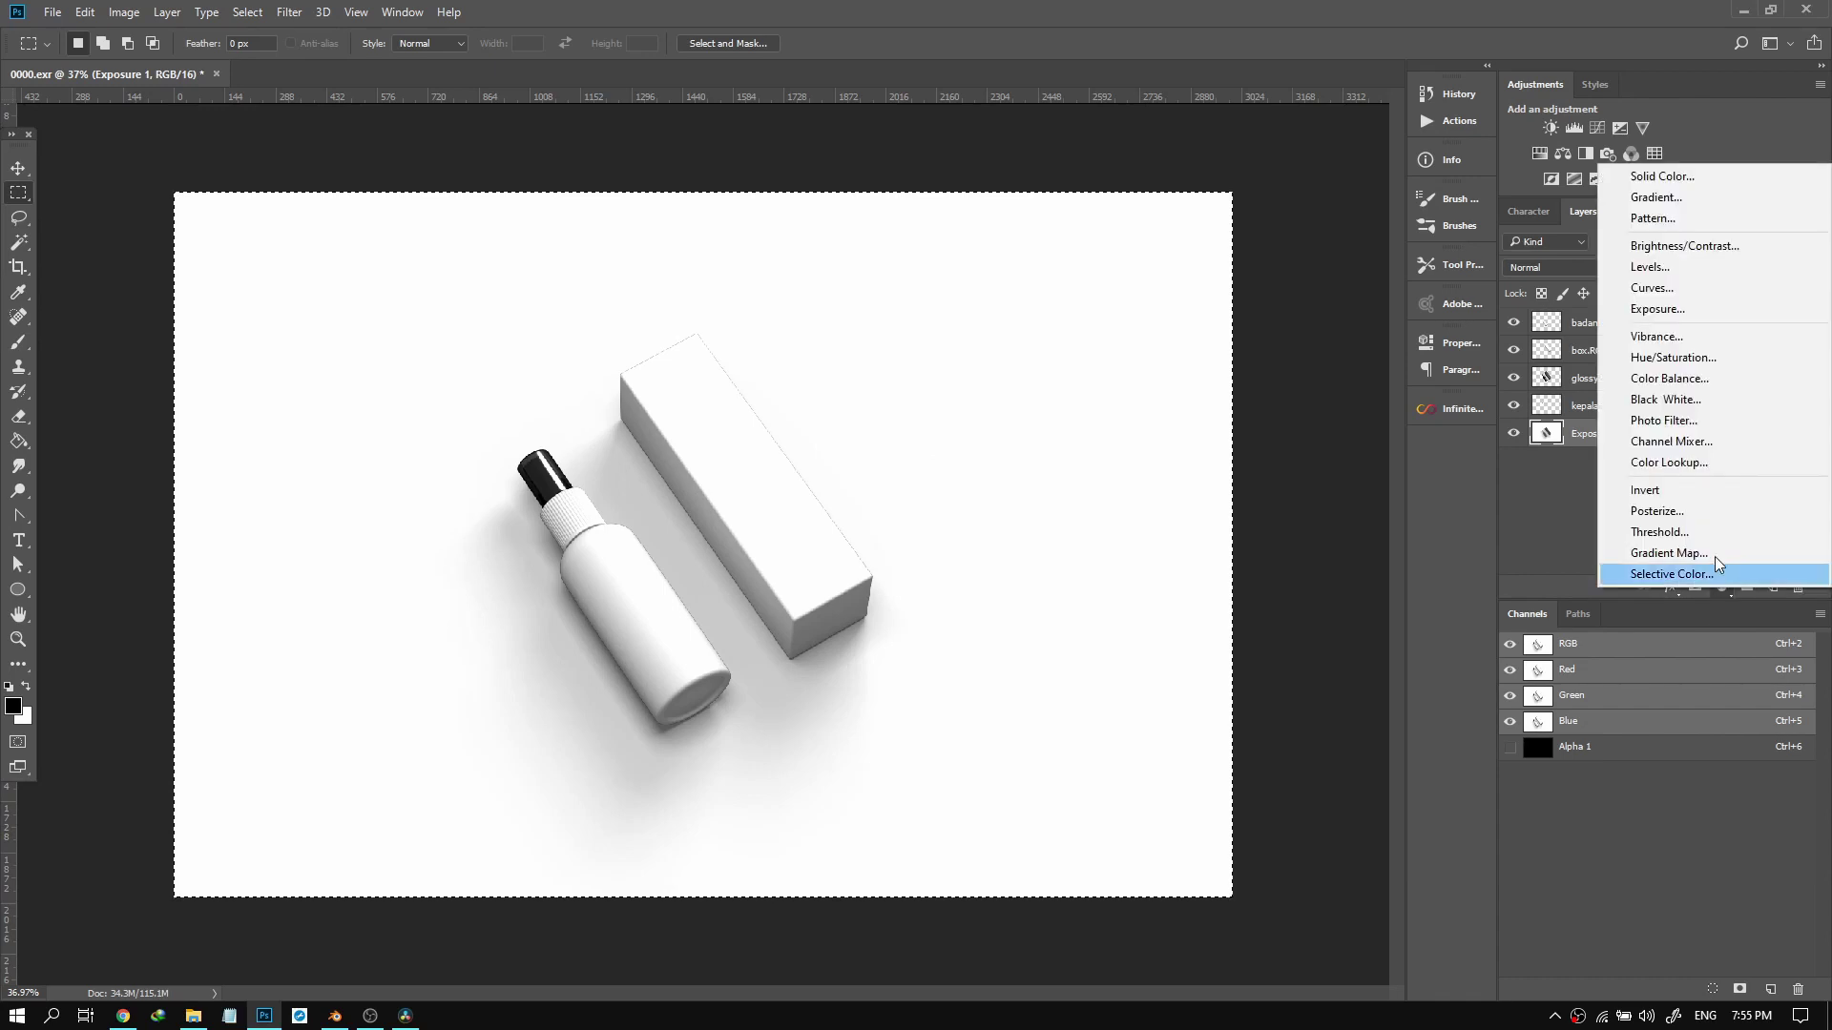
click(1655, 179)
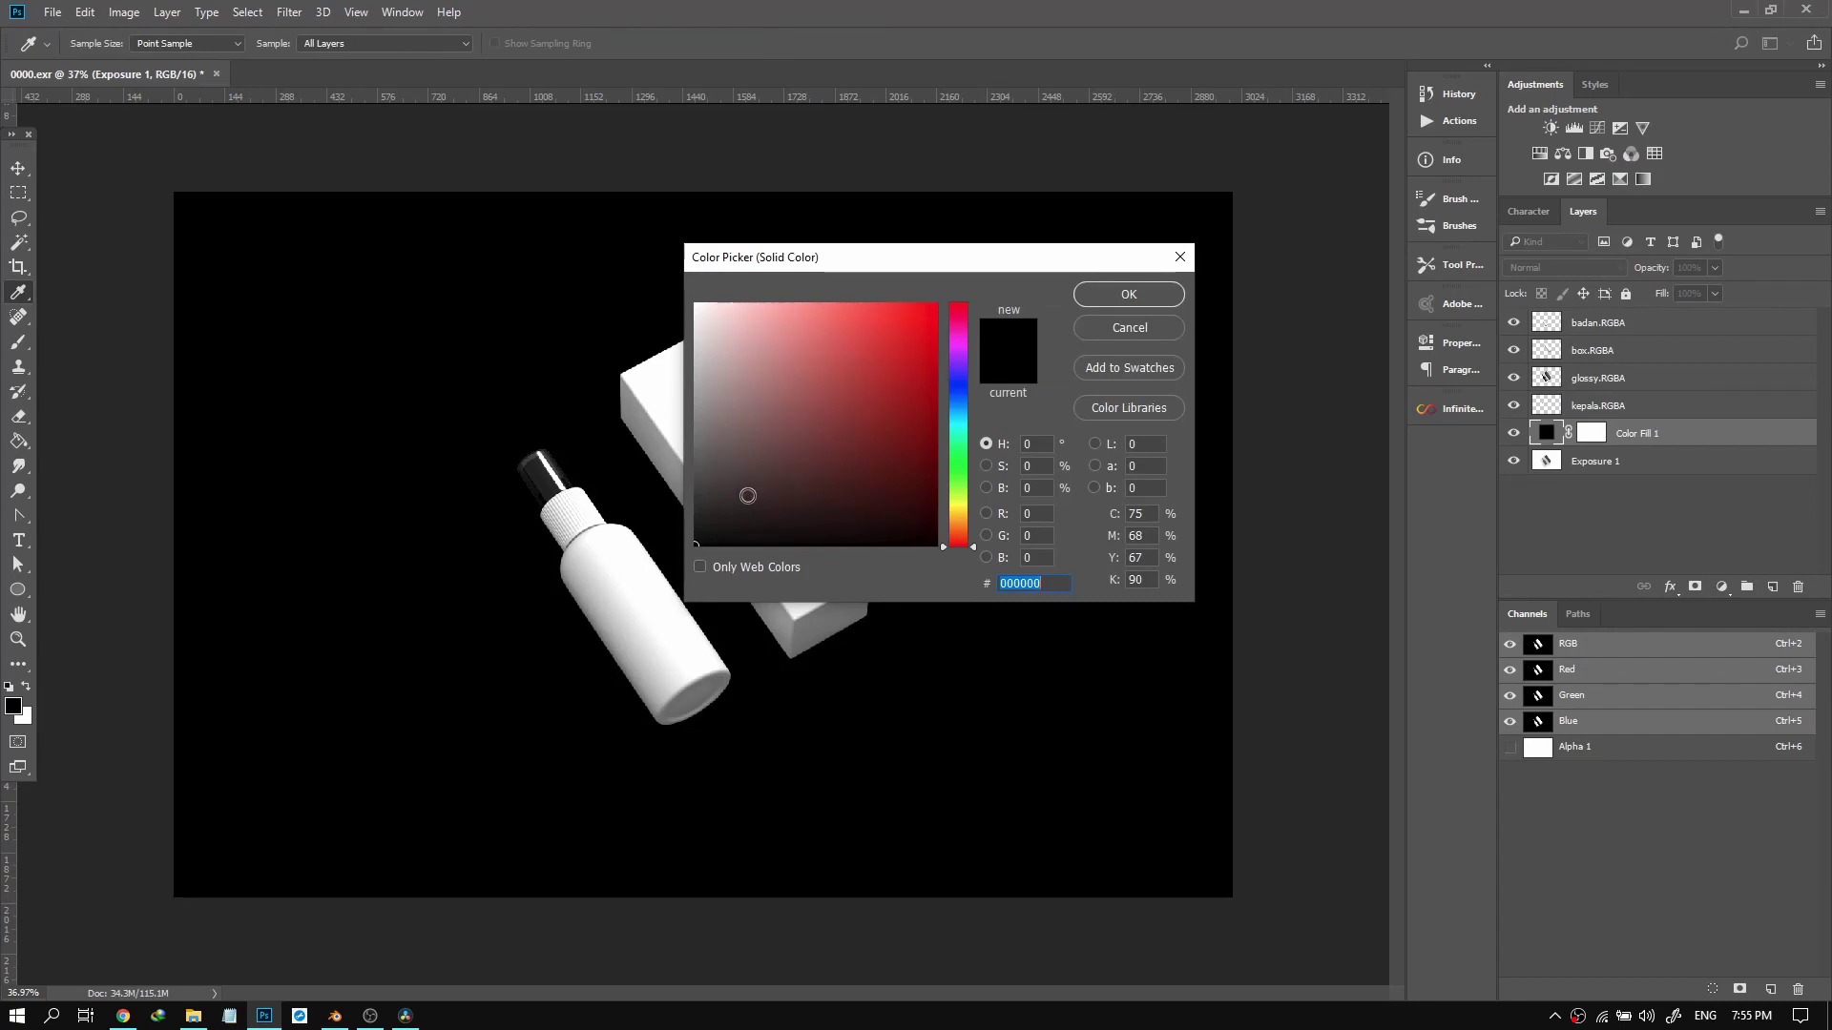
drag(757, 492, 696, 546)
click(1126, 296)
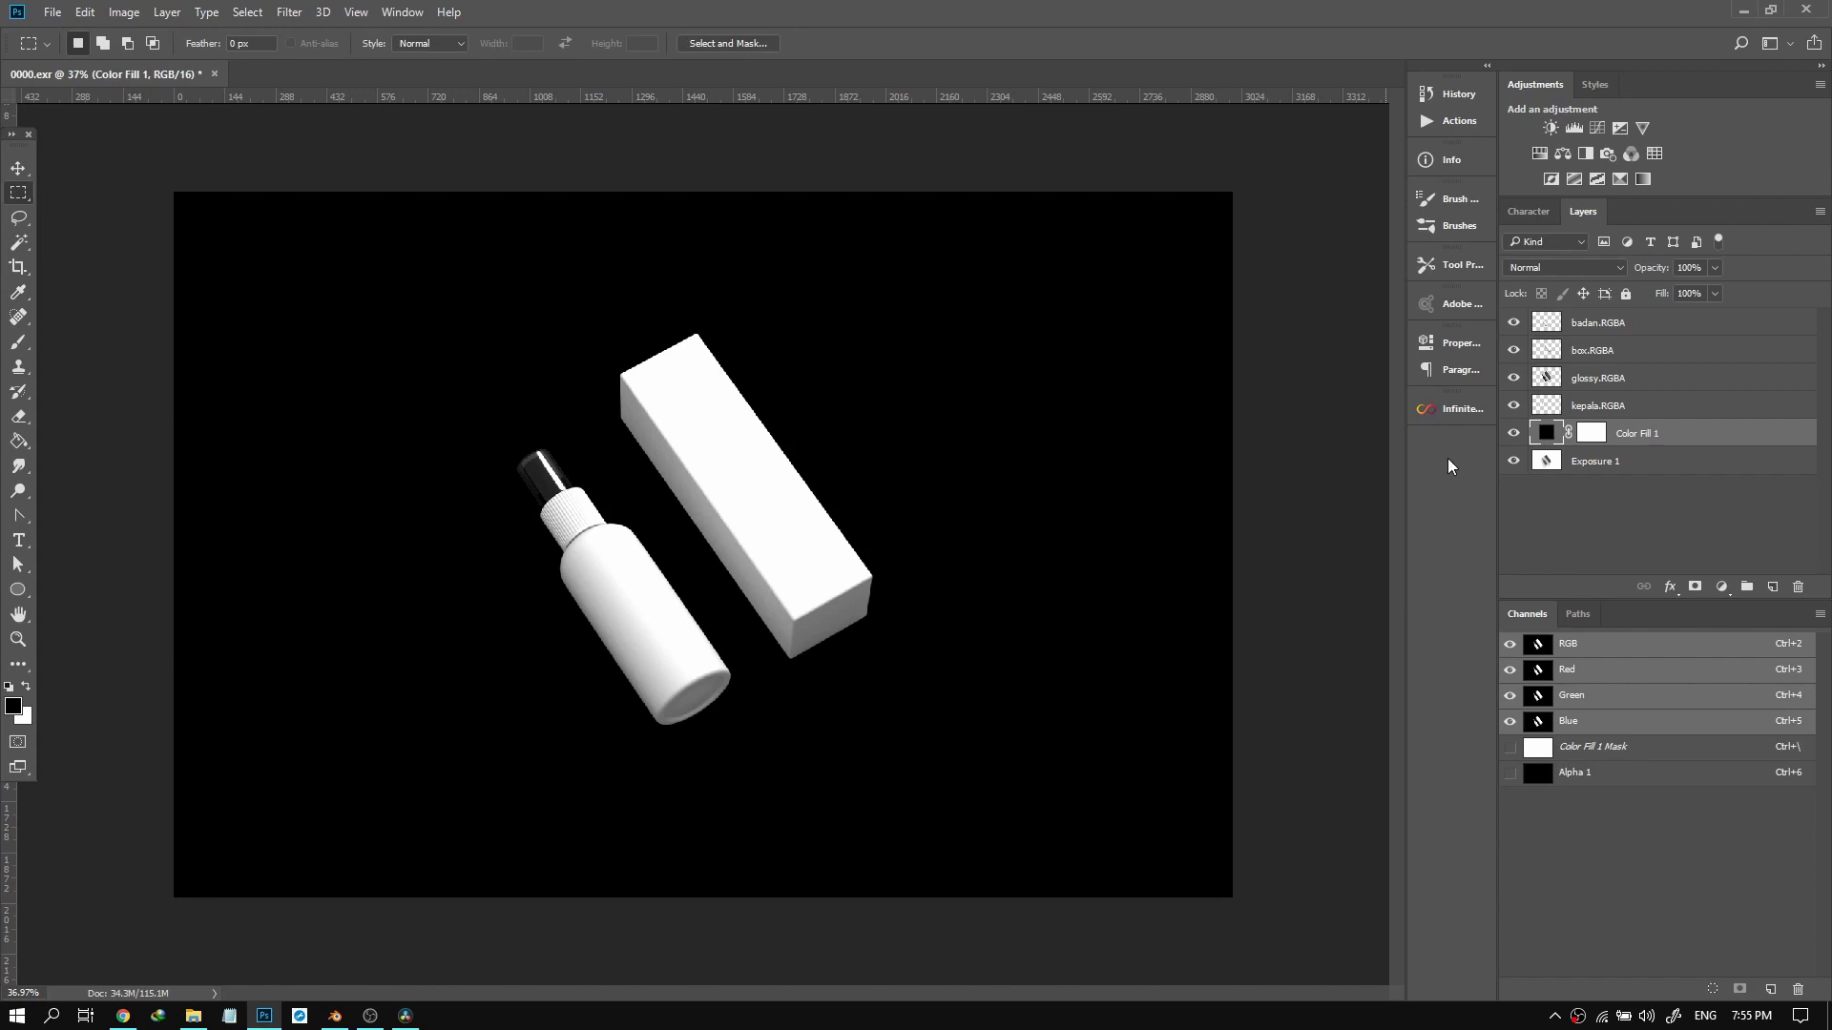
Paste the copied shadow image into the layer mask of Color Fill 1, and return to the fill itself.
click(1589, 438)
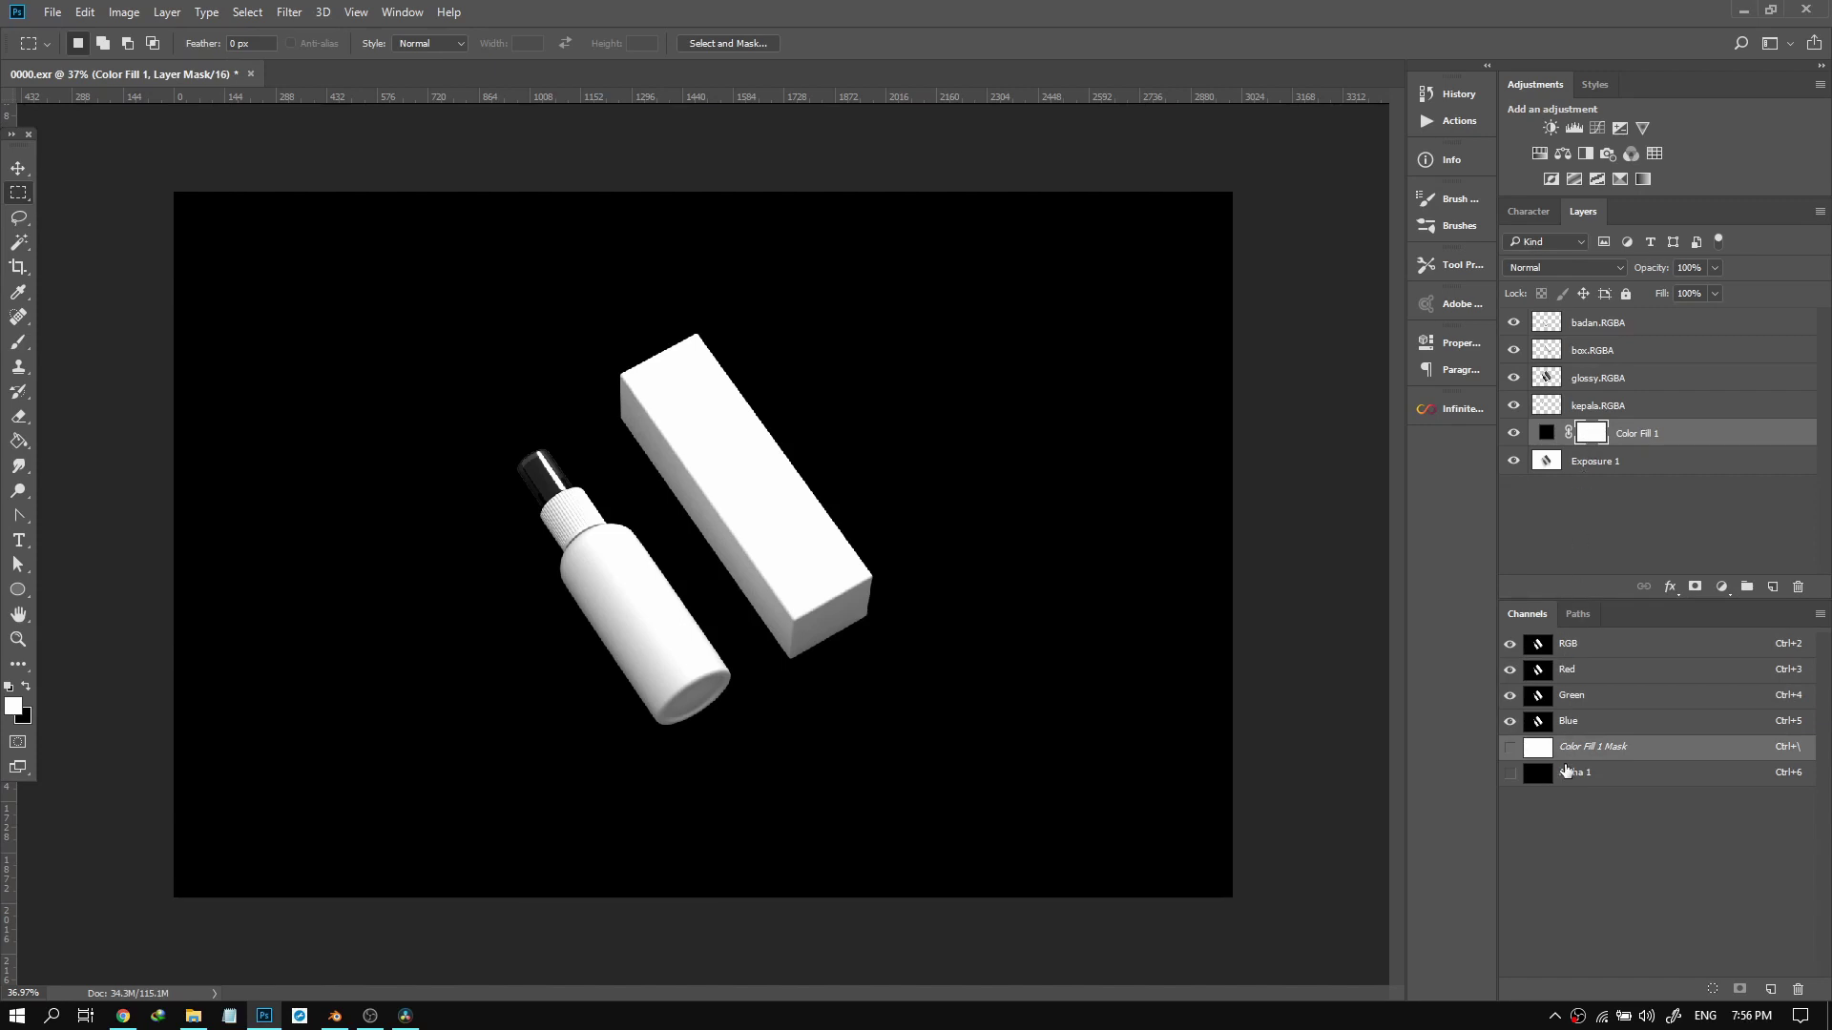
click(1509, 747)
key(ctrl+v)
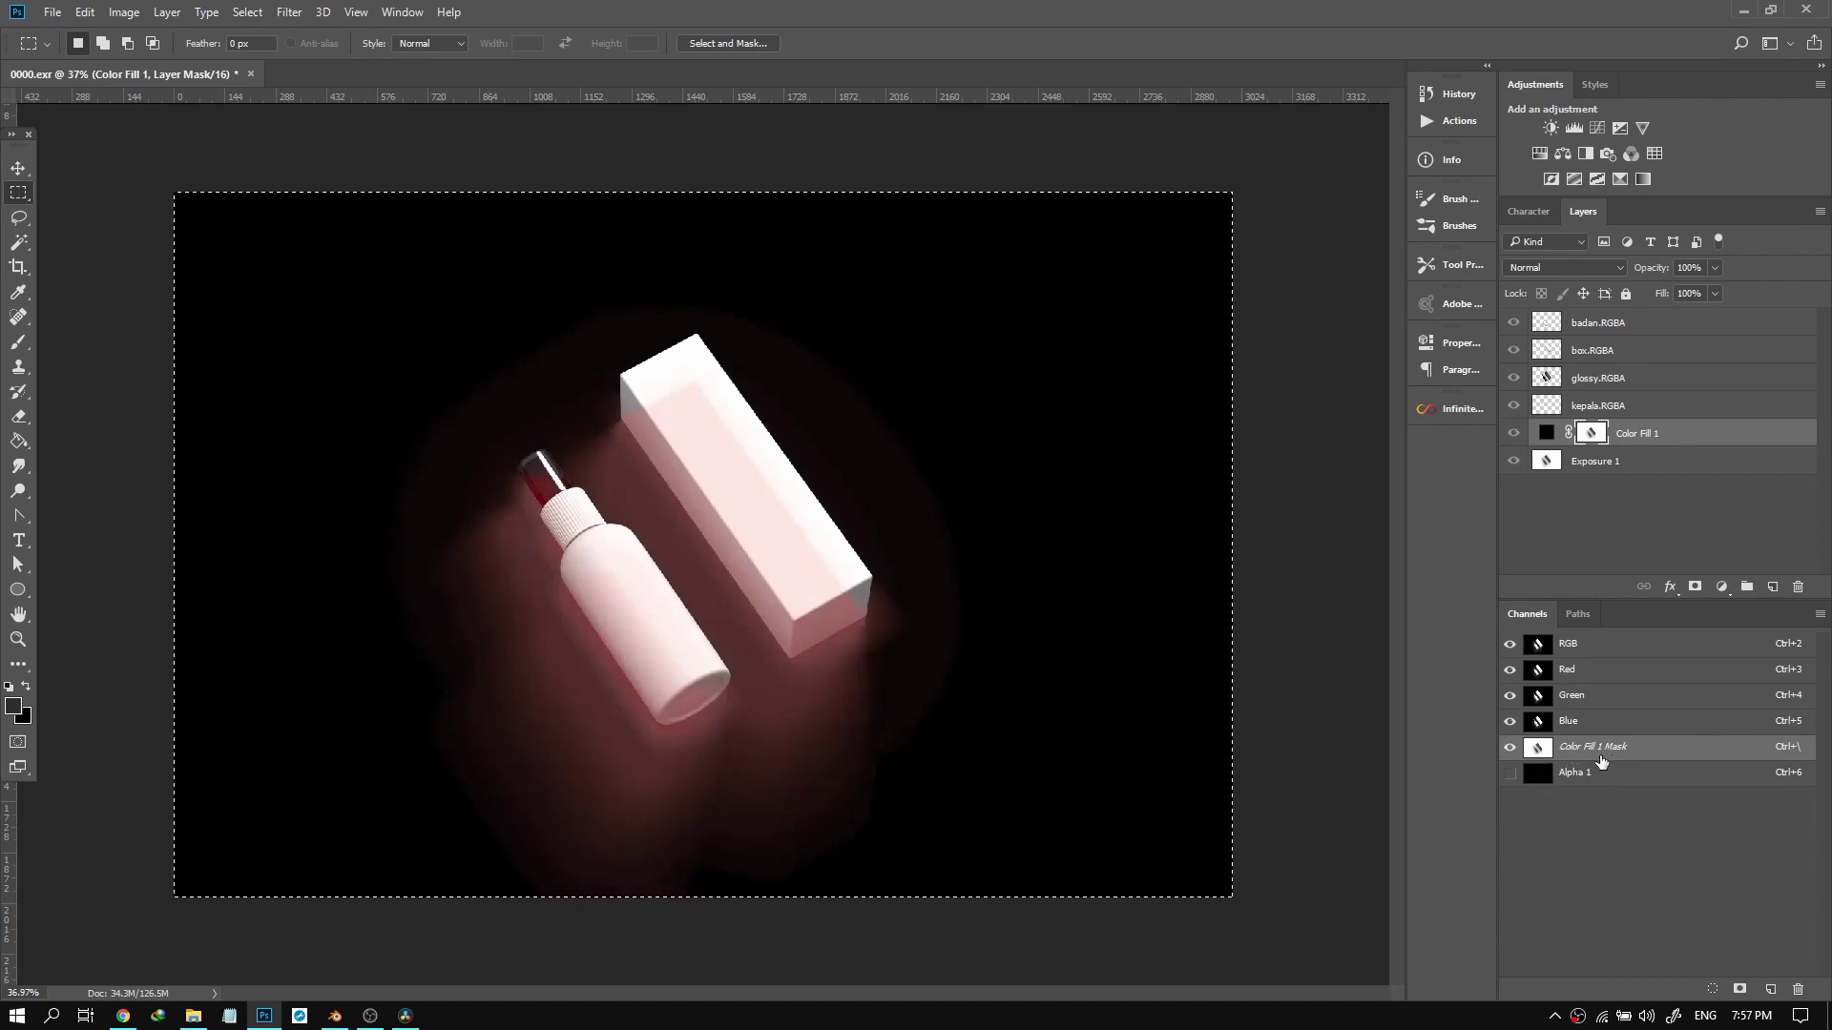
click(1546, 437)
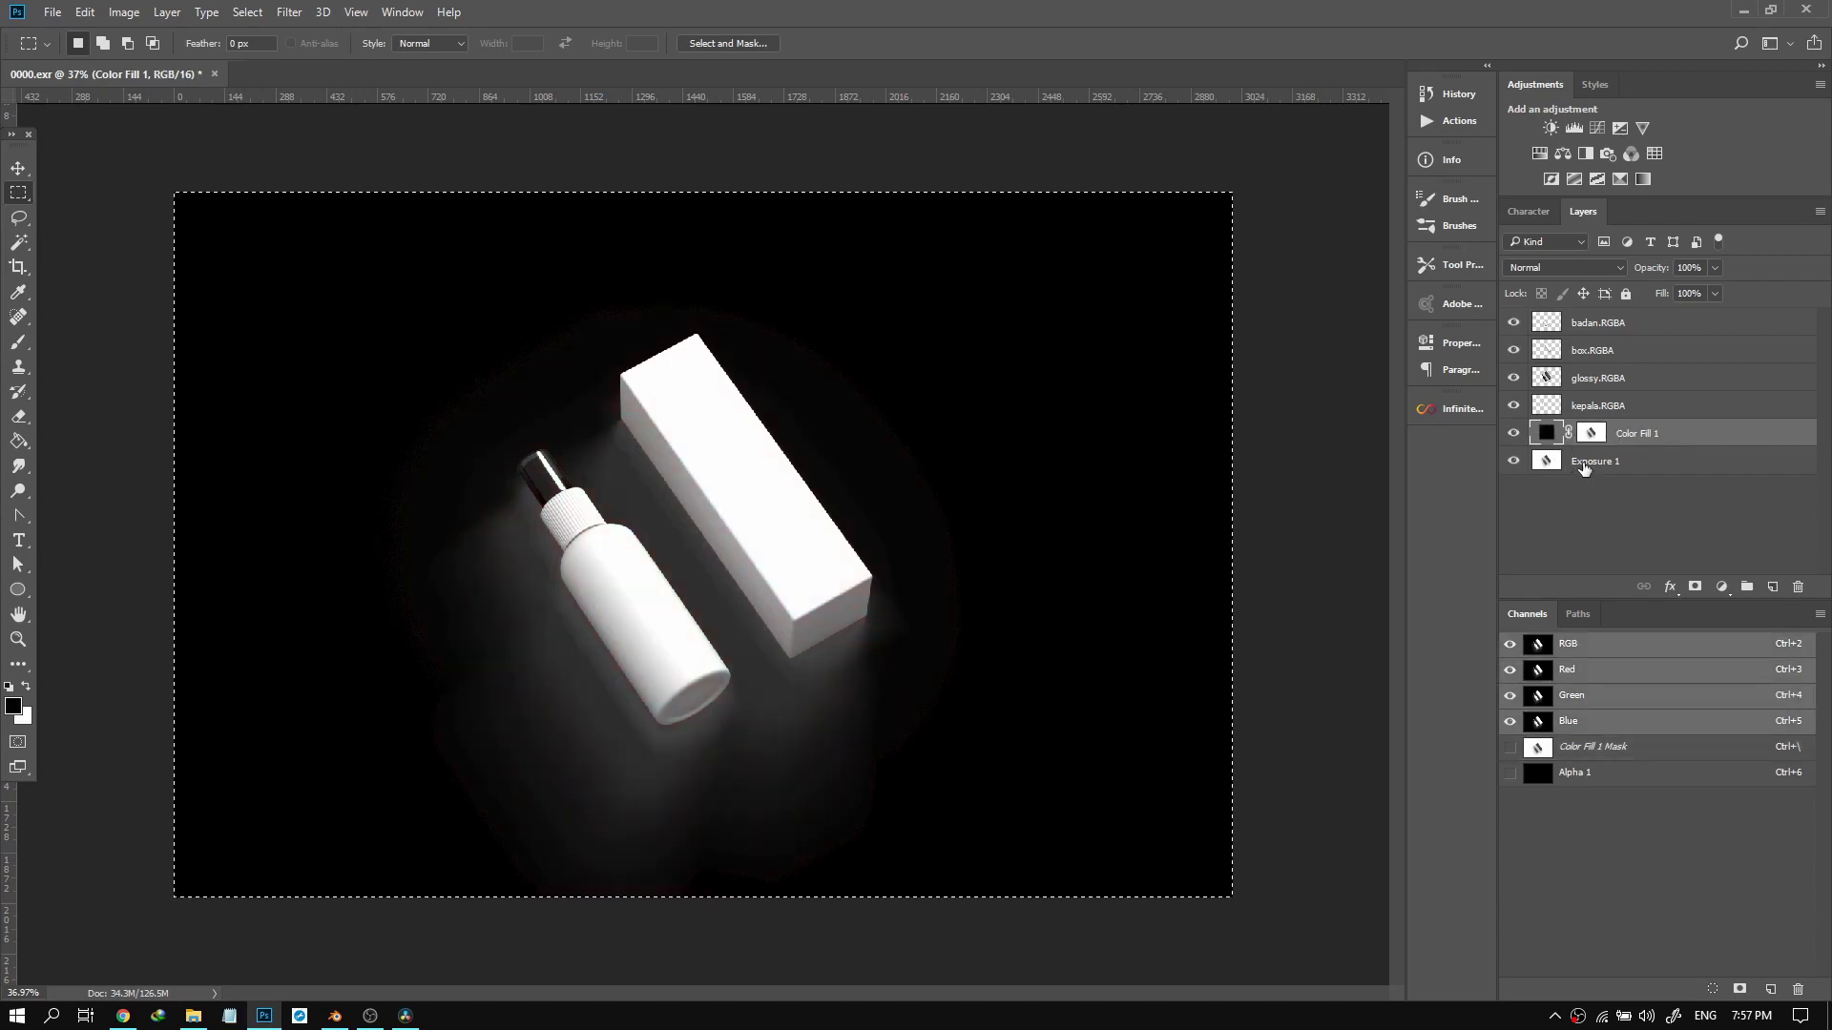
Clear the selection and delete the merged Exposure 1 layer.
click(1548, 461)
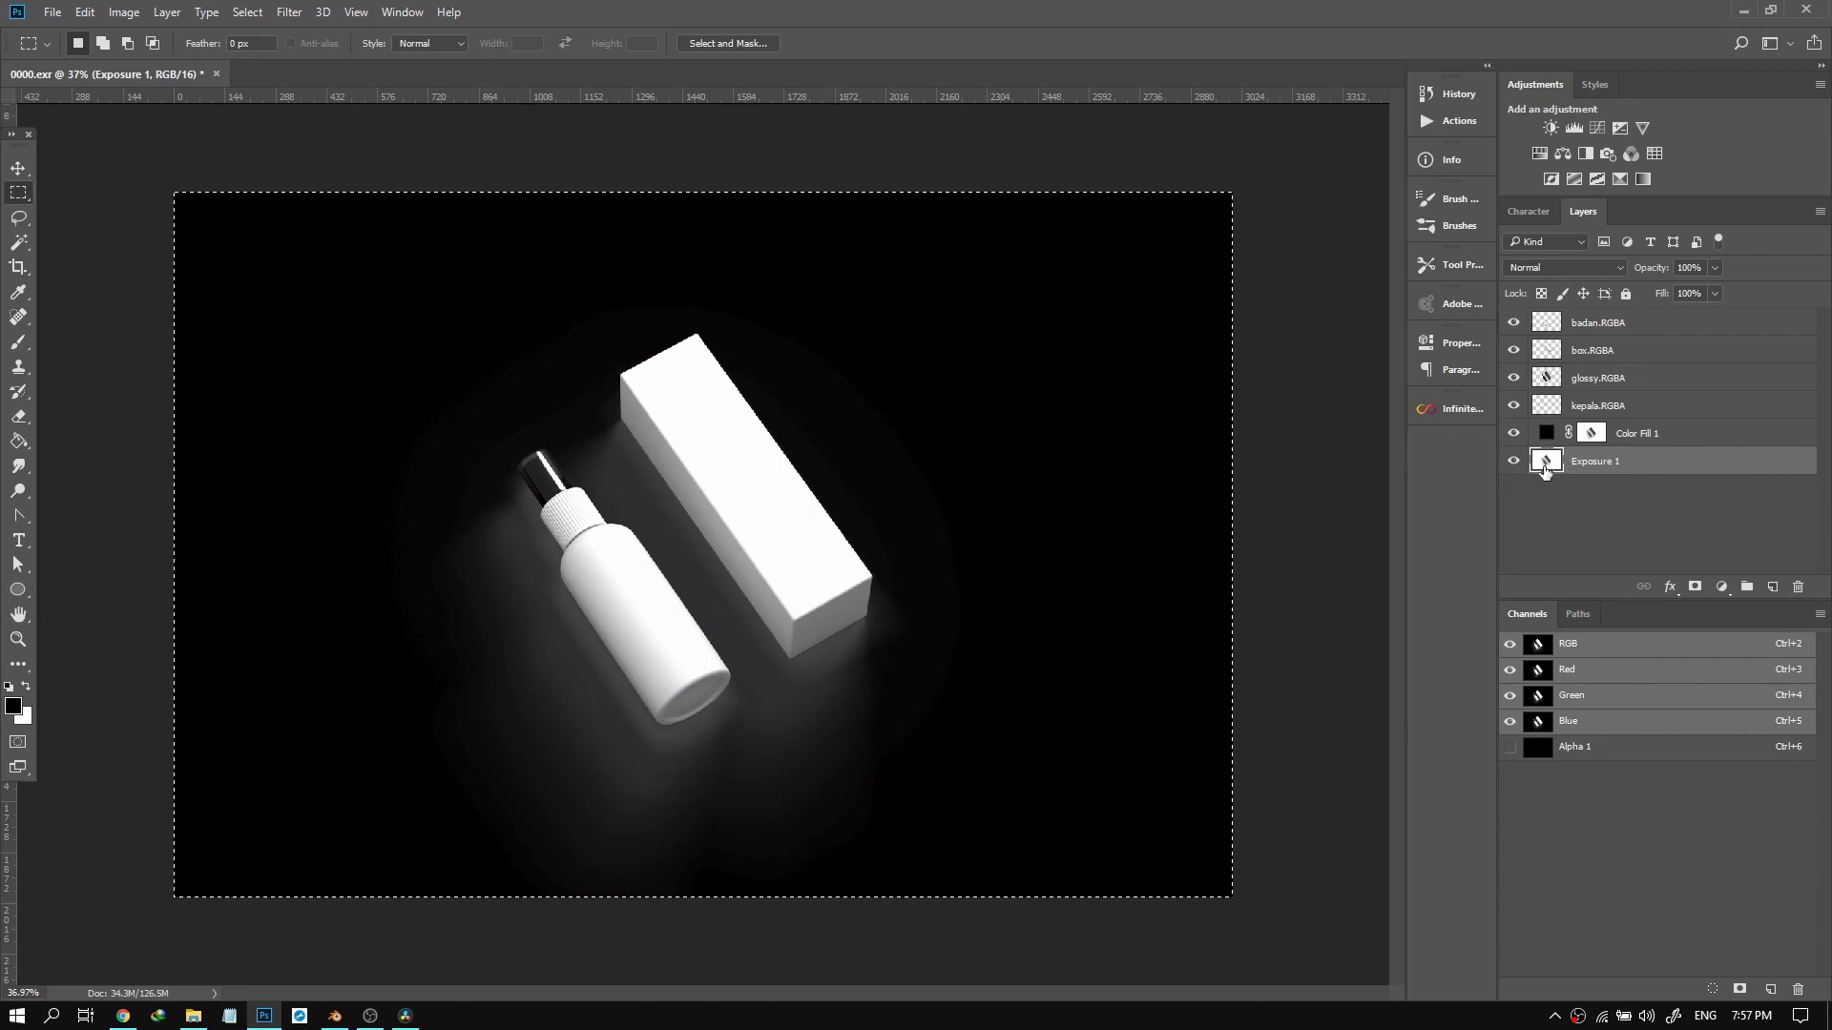
key(ctrl+d)
click(1628, 437)
click(1612, 465)
key(Delete)
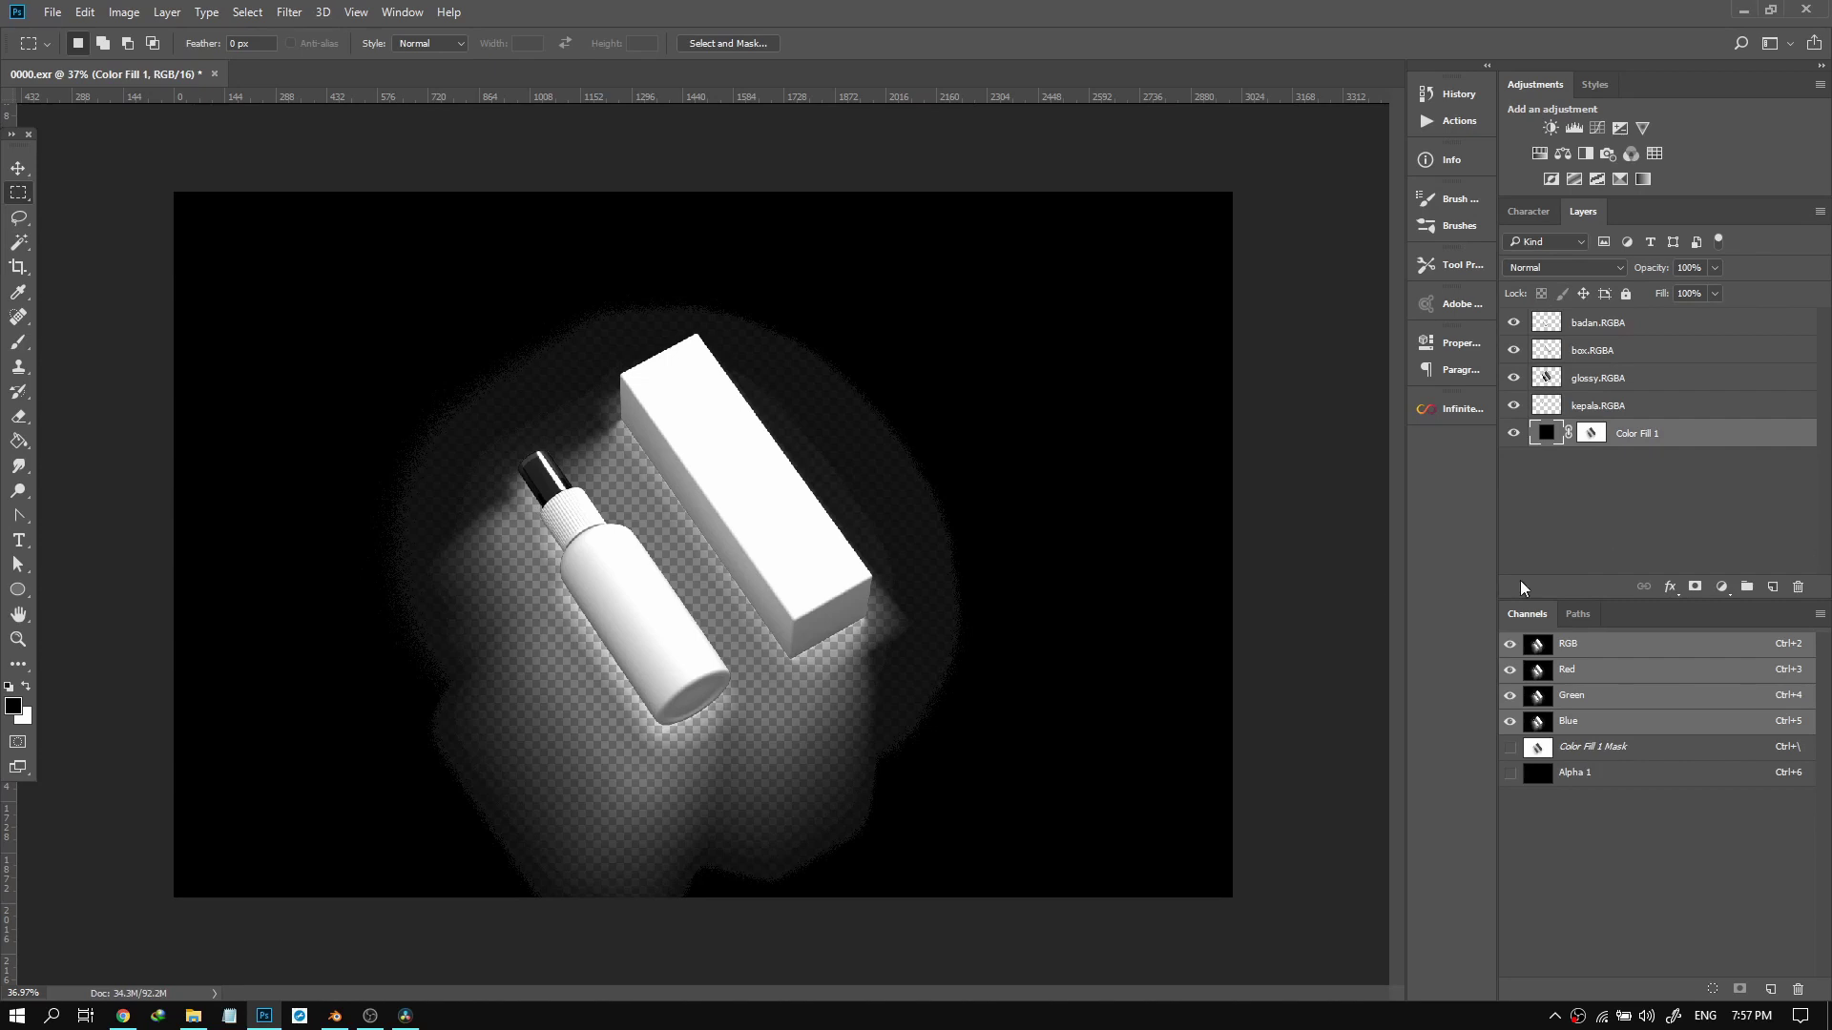
Add a second Solid Color fill layer below Color Fill 1 and set its color to white (ffffff).
click(1723, 588)
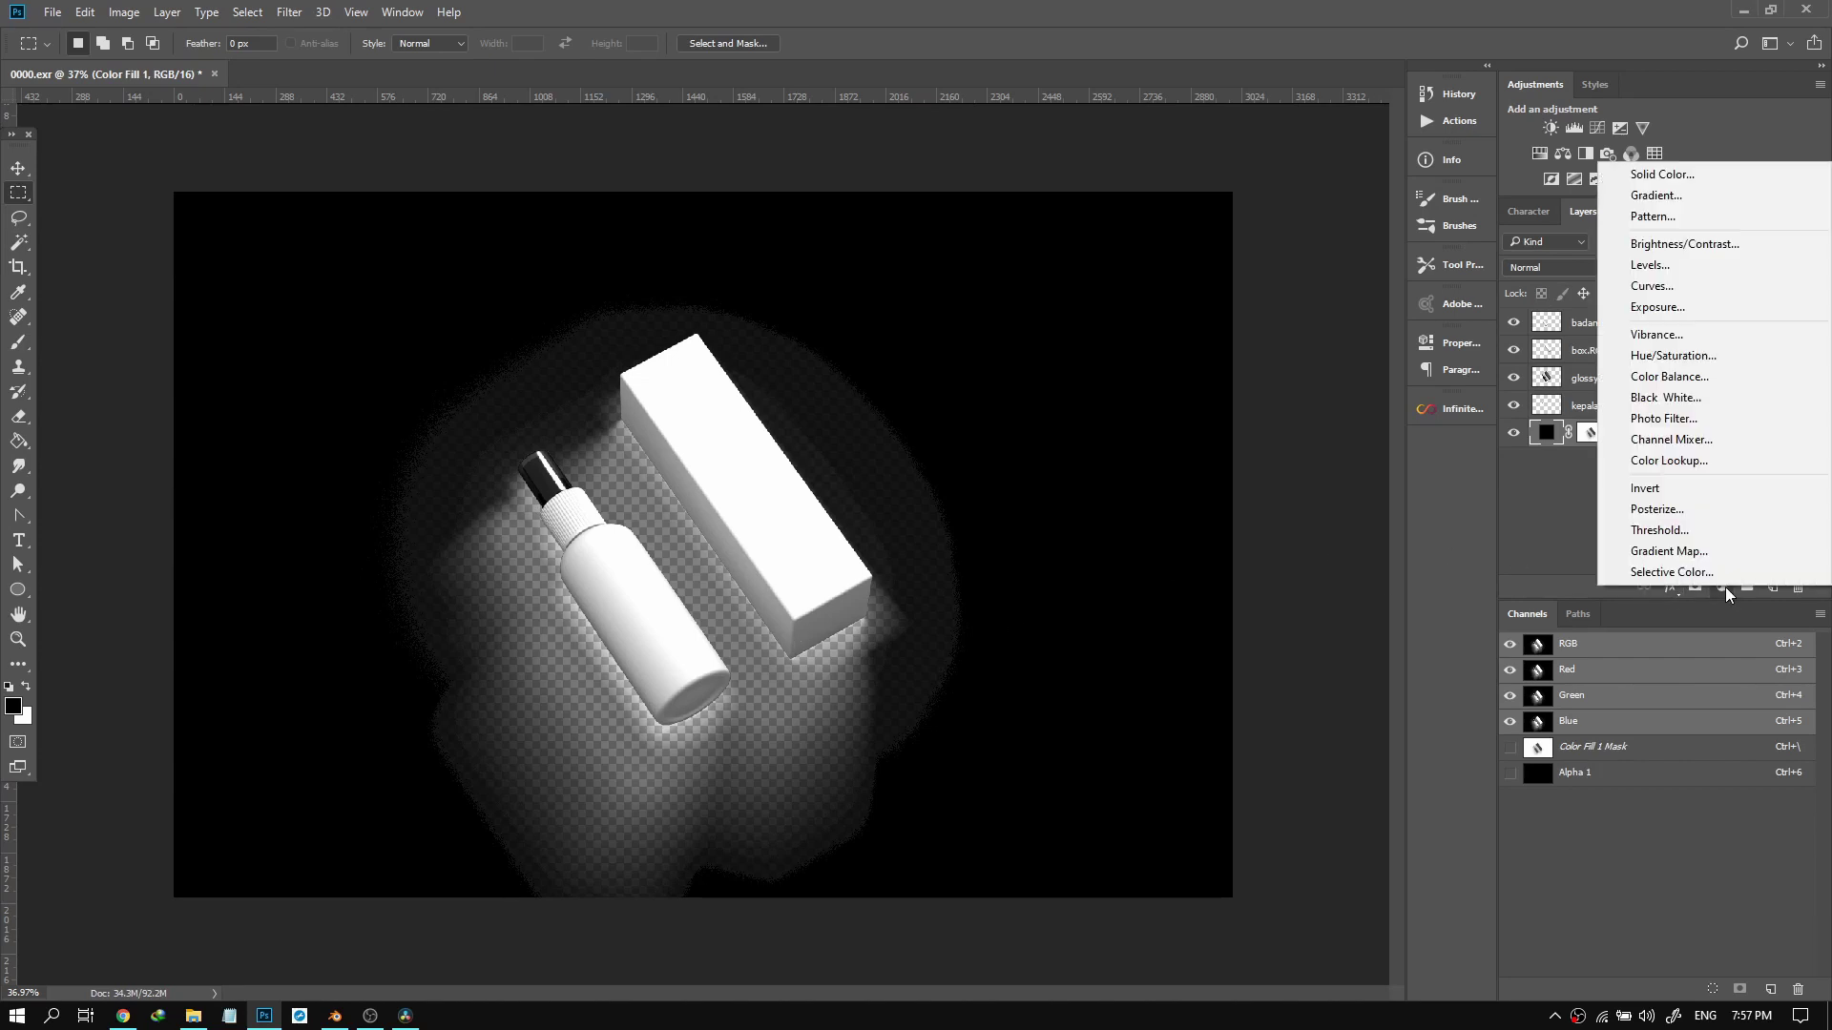
click(1648, 176)
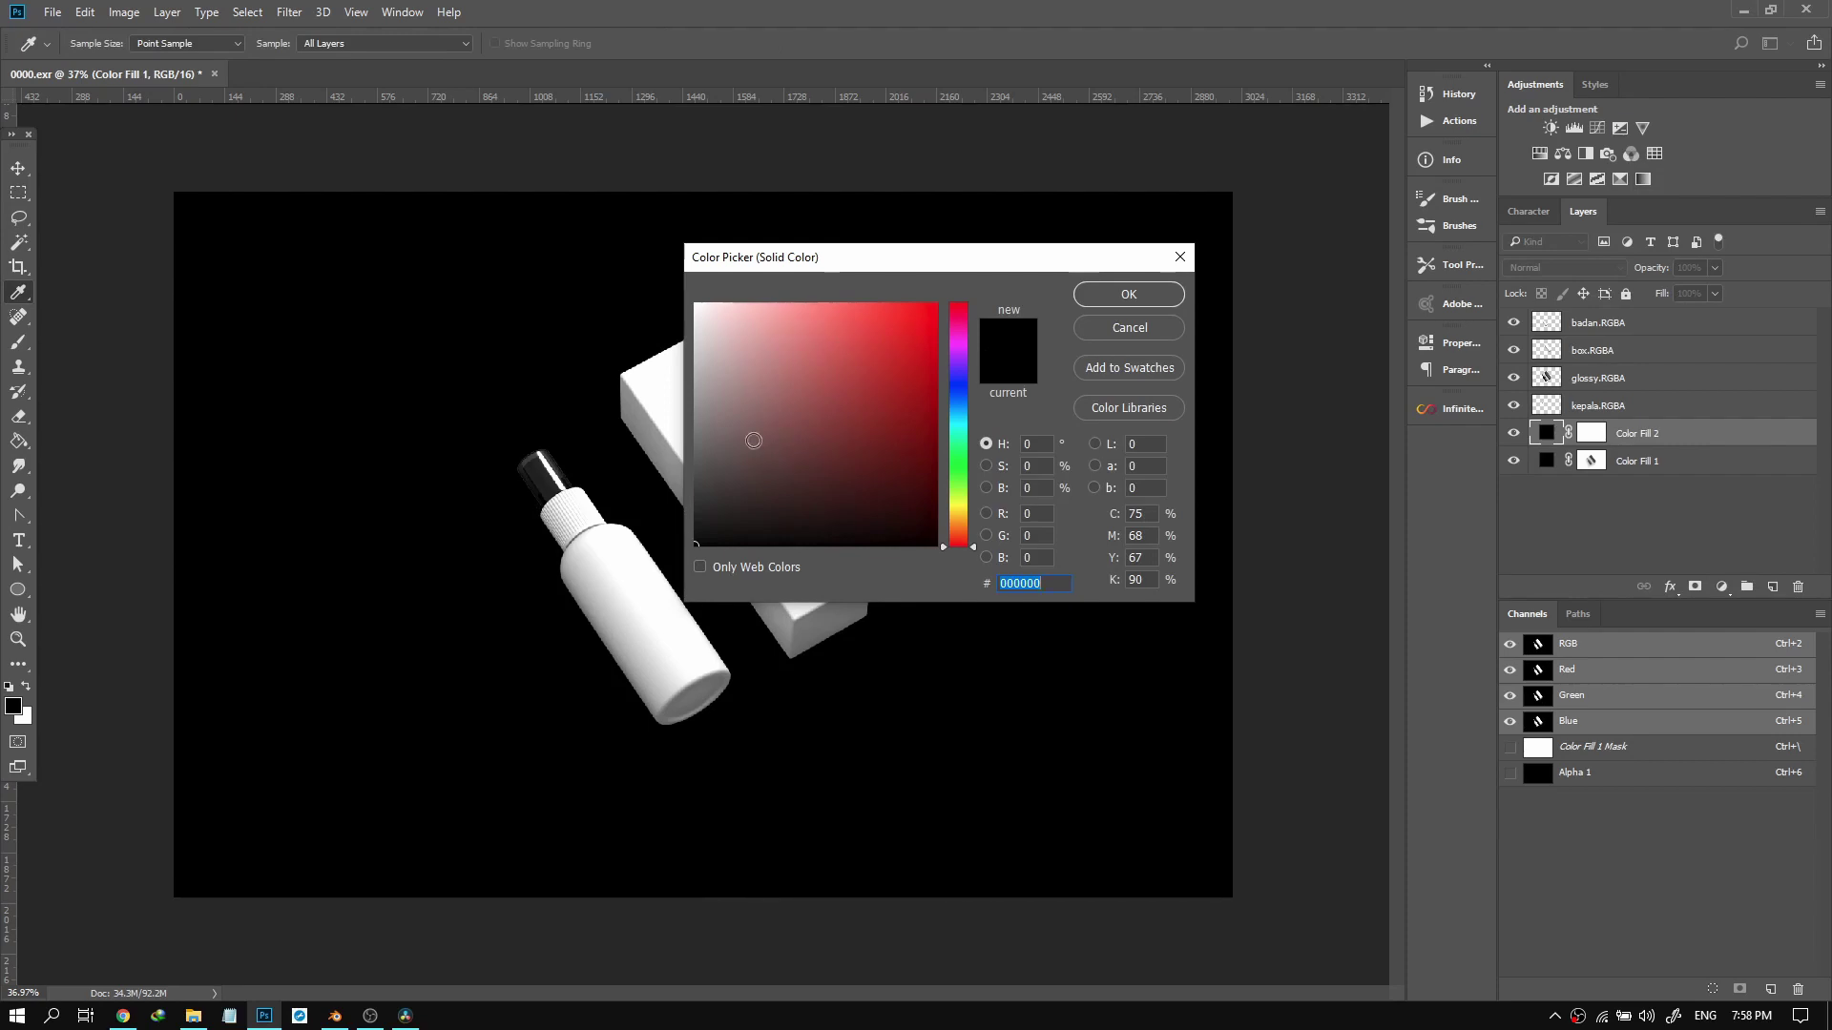
click(1128, 294)
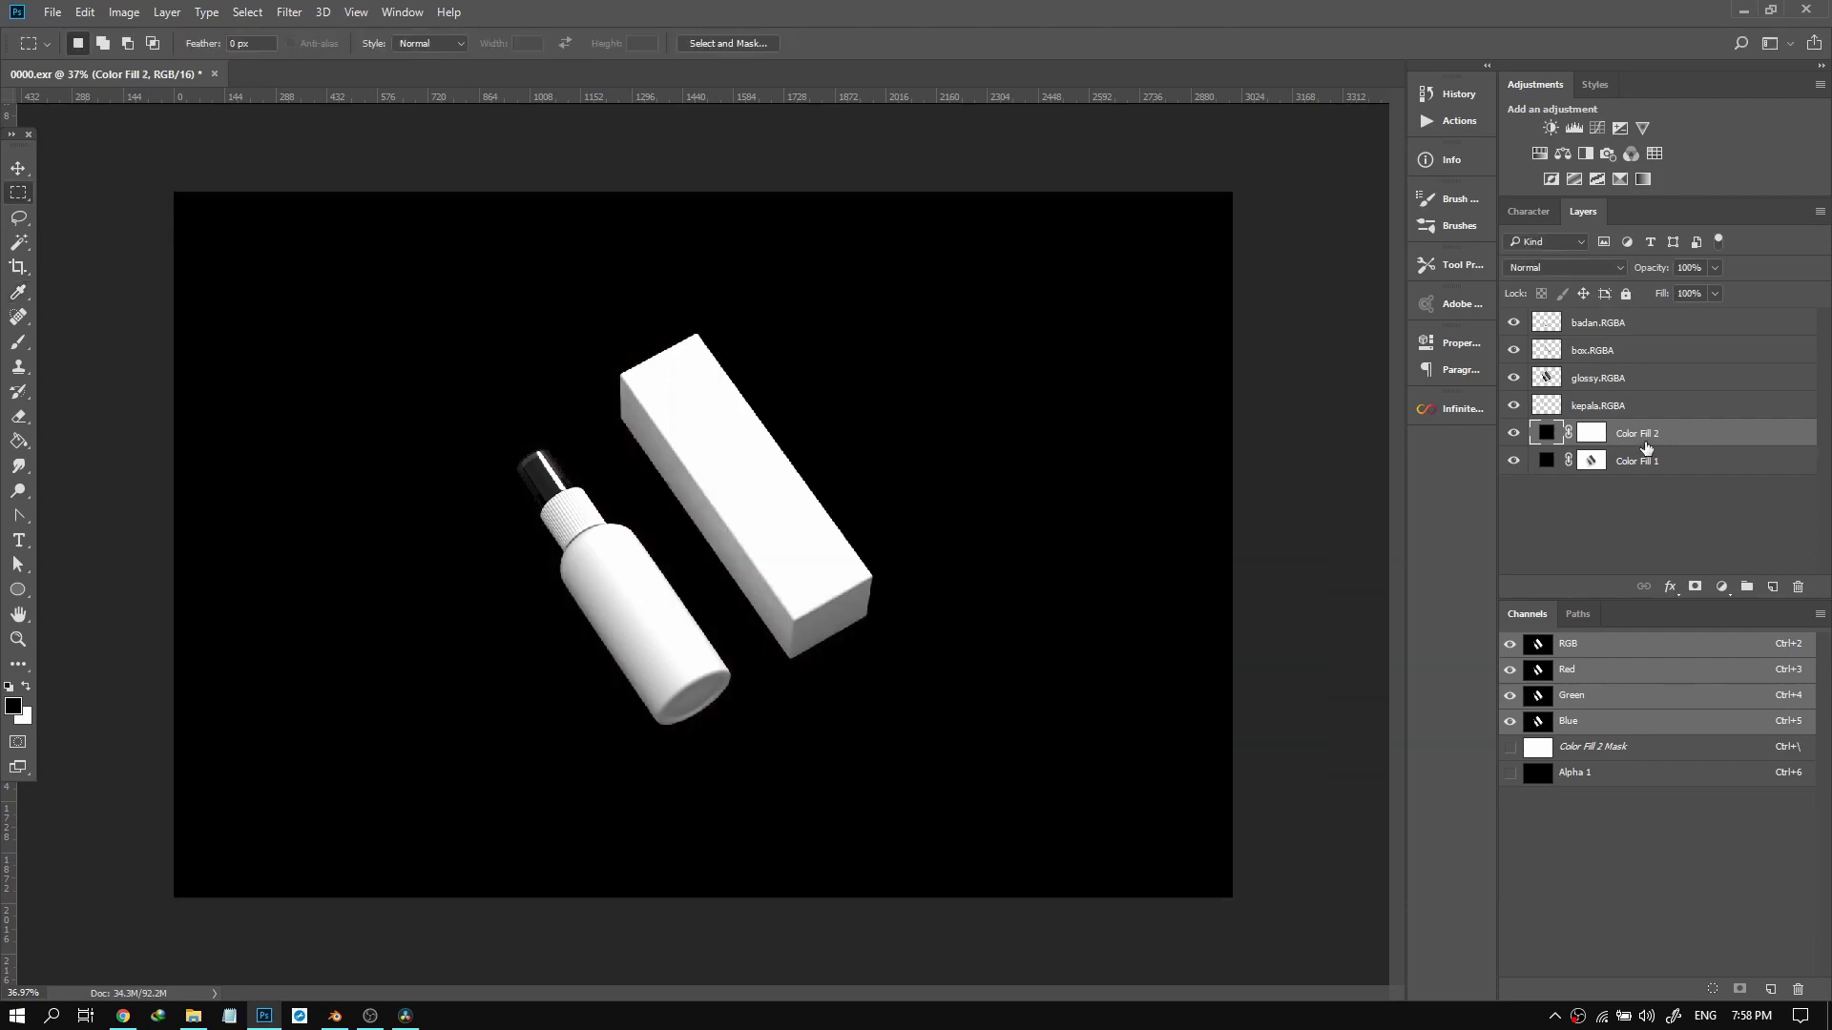
drag(1655, 444, 1556, 480)
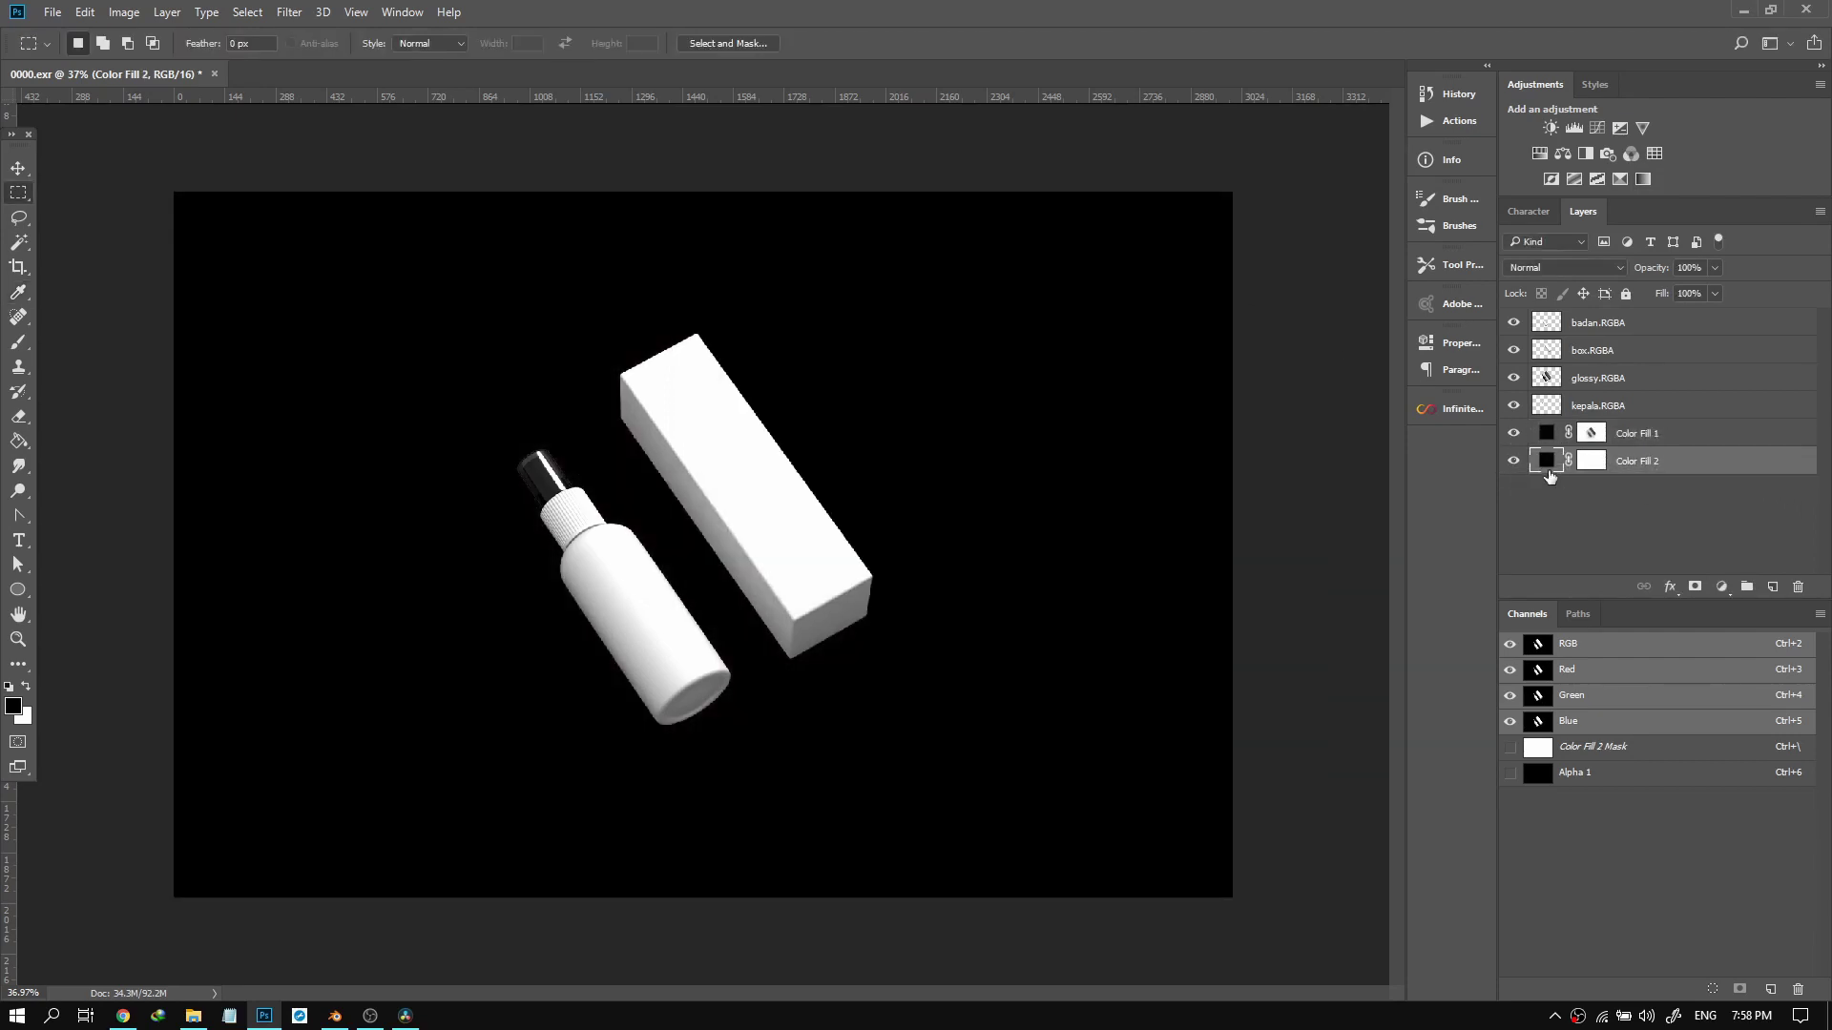
double_click(1547, 460)
drag(867, 458, 630, 263)
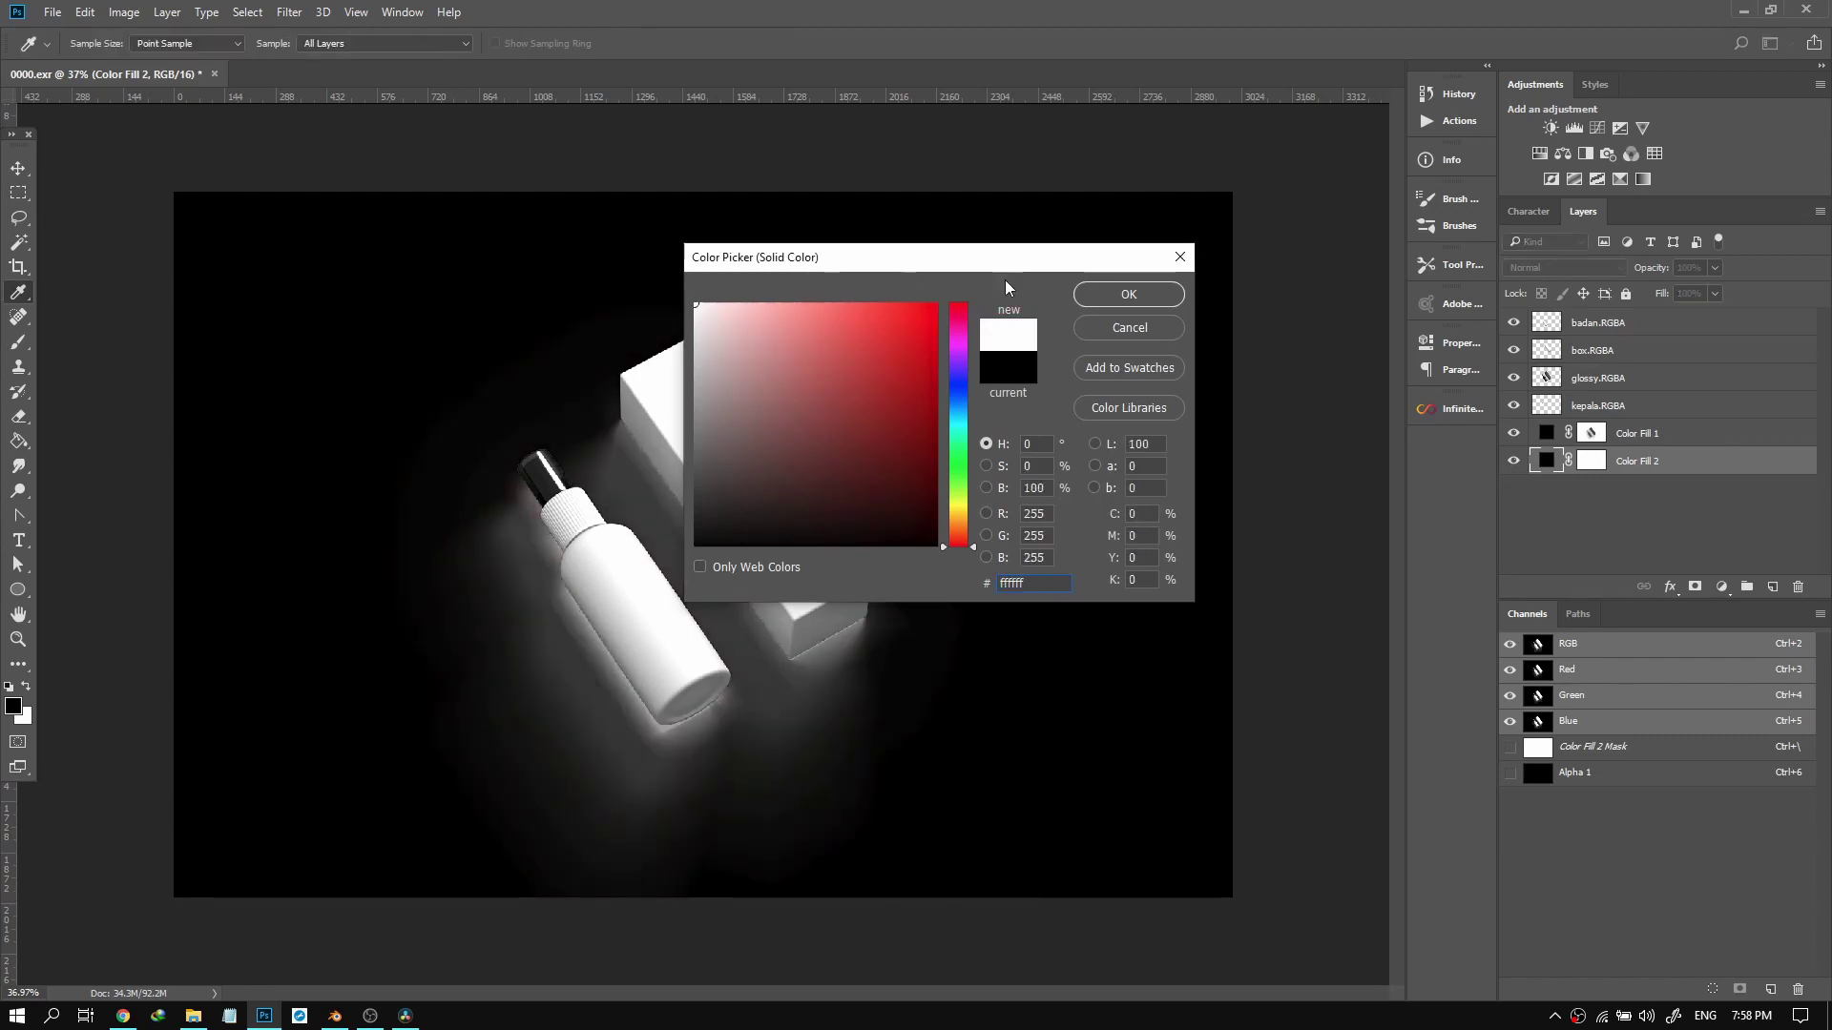
click(1104, 293)
Invert the layer mask of Color Fill 1, and compare the image with that layer hidden and shown.
click(1592, 435)
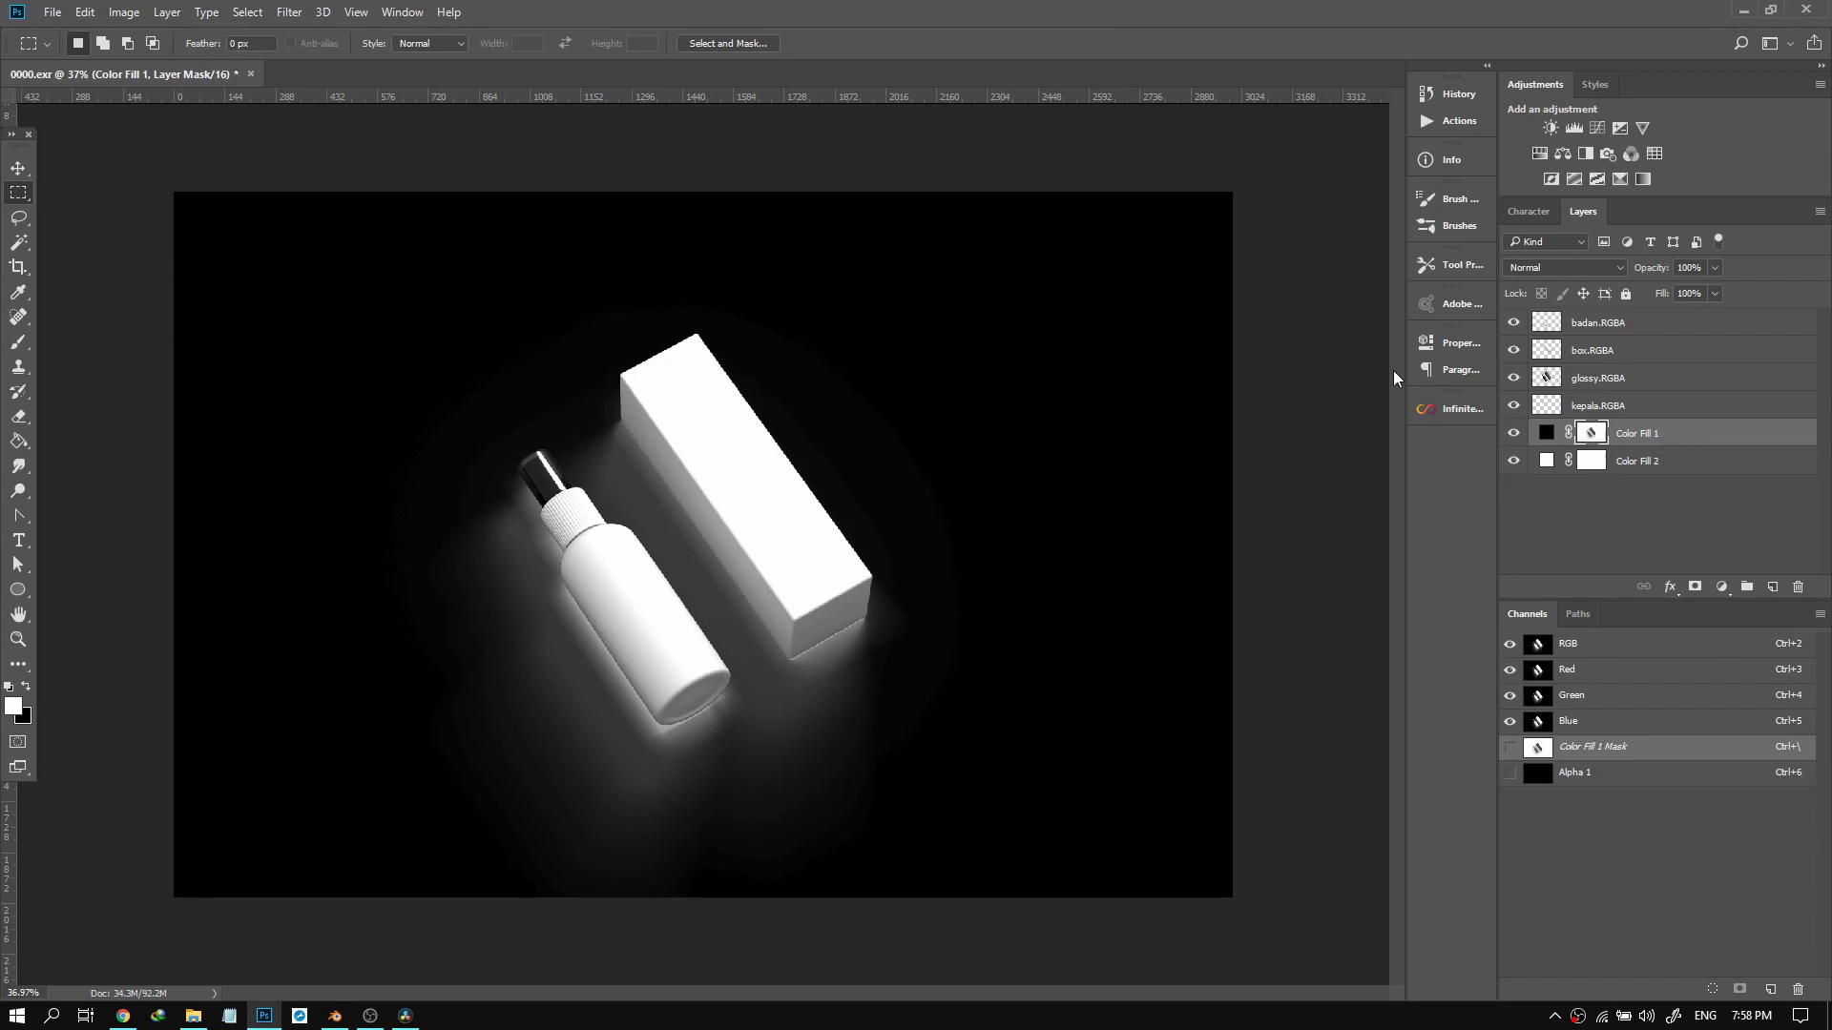
click(125, 13)
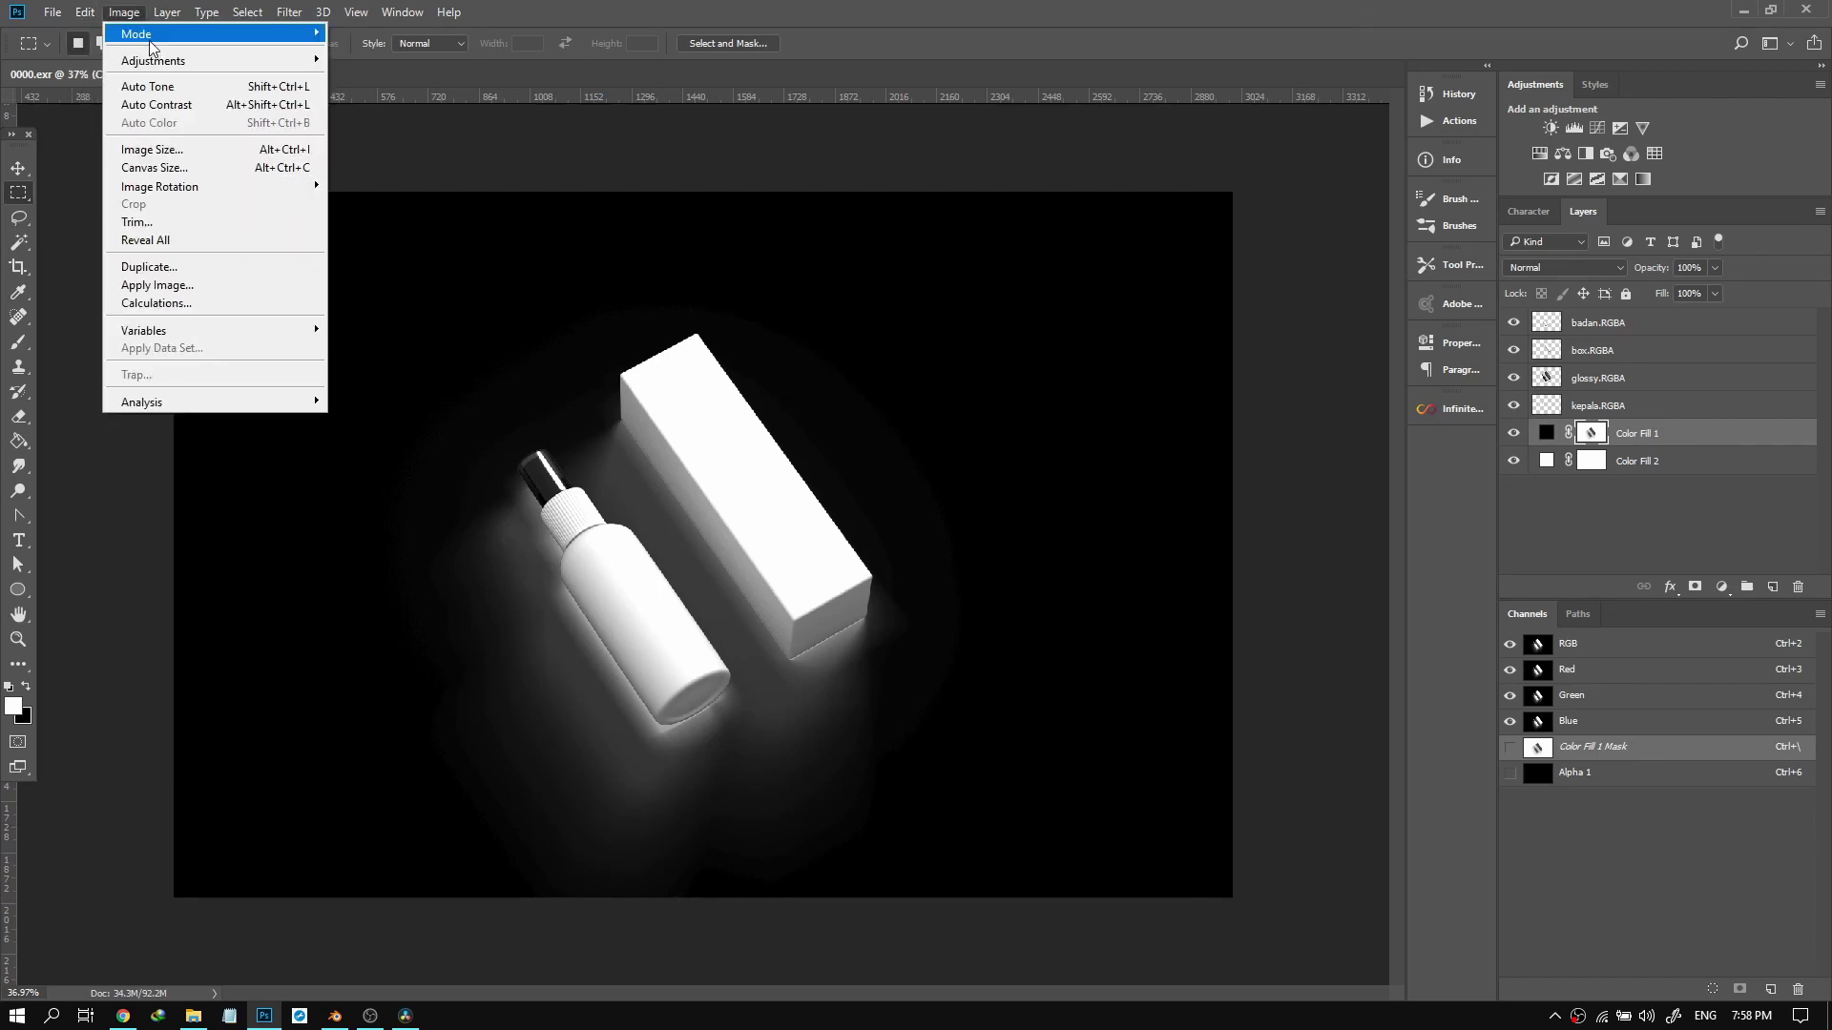
click(347, 19)
click(124, 13)
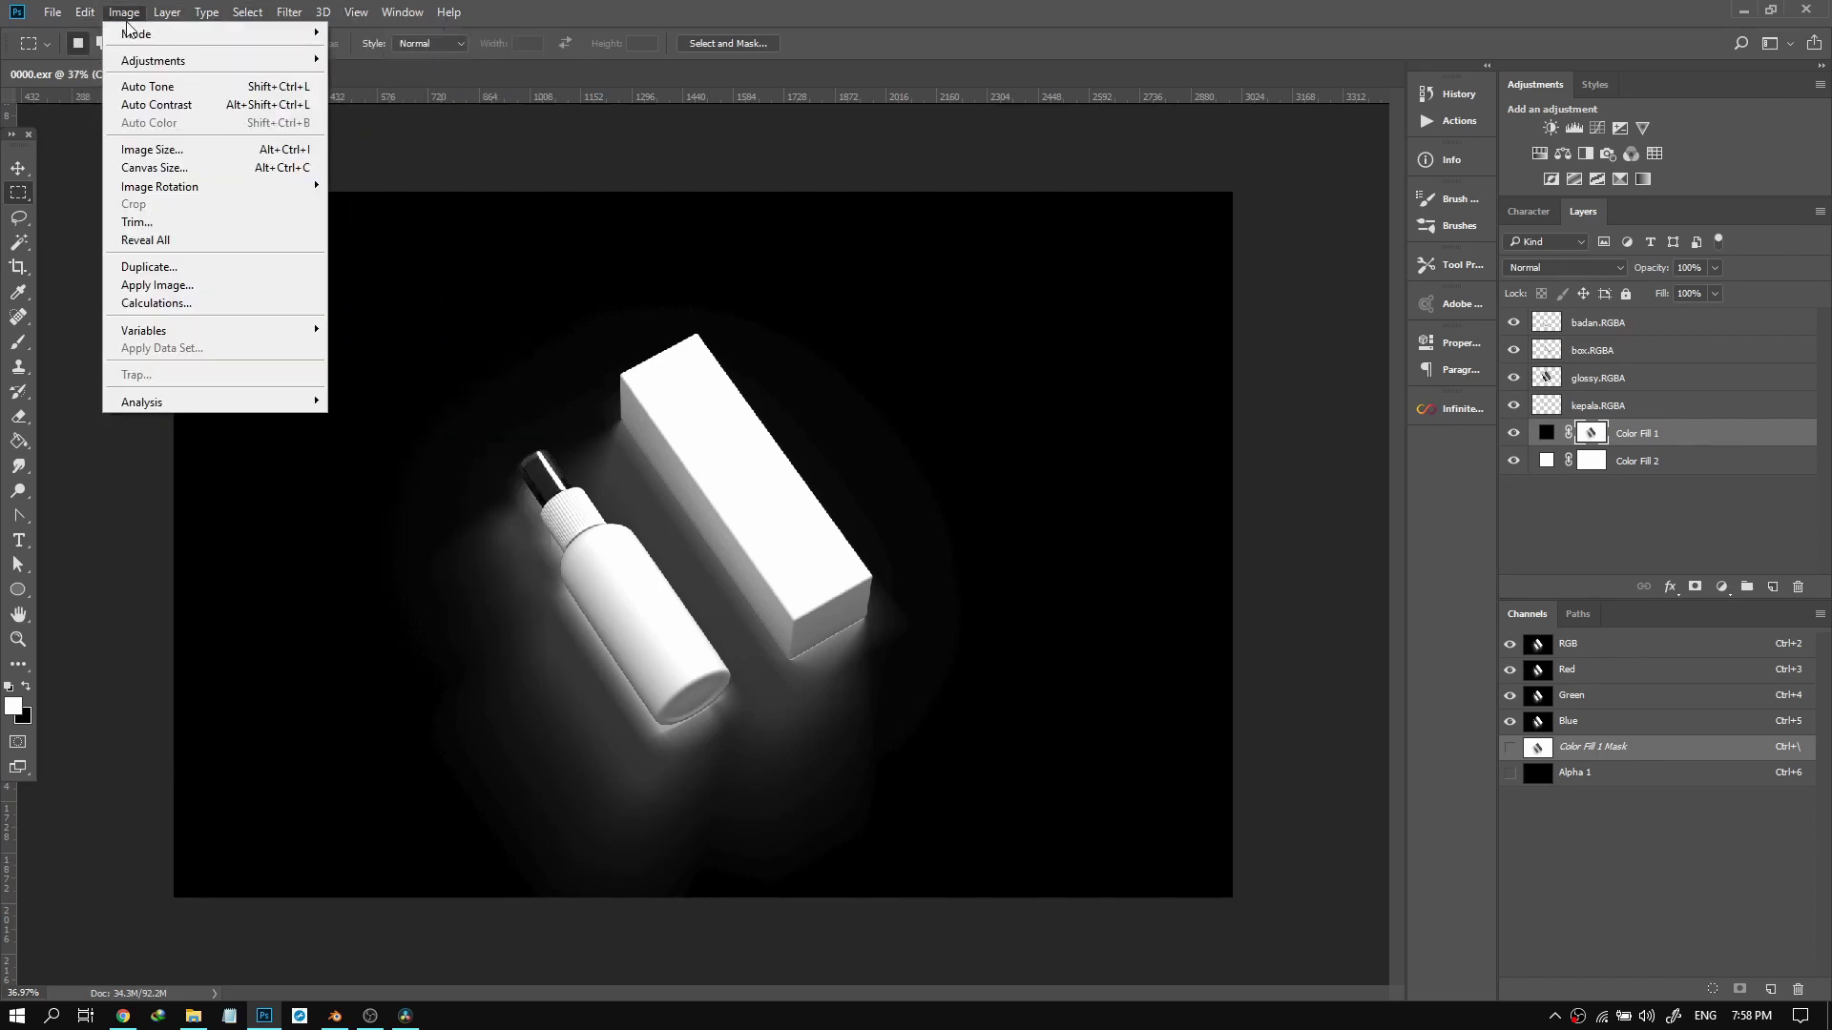
mouse_move(232, 67)
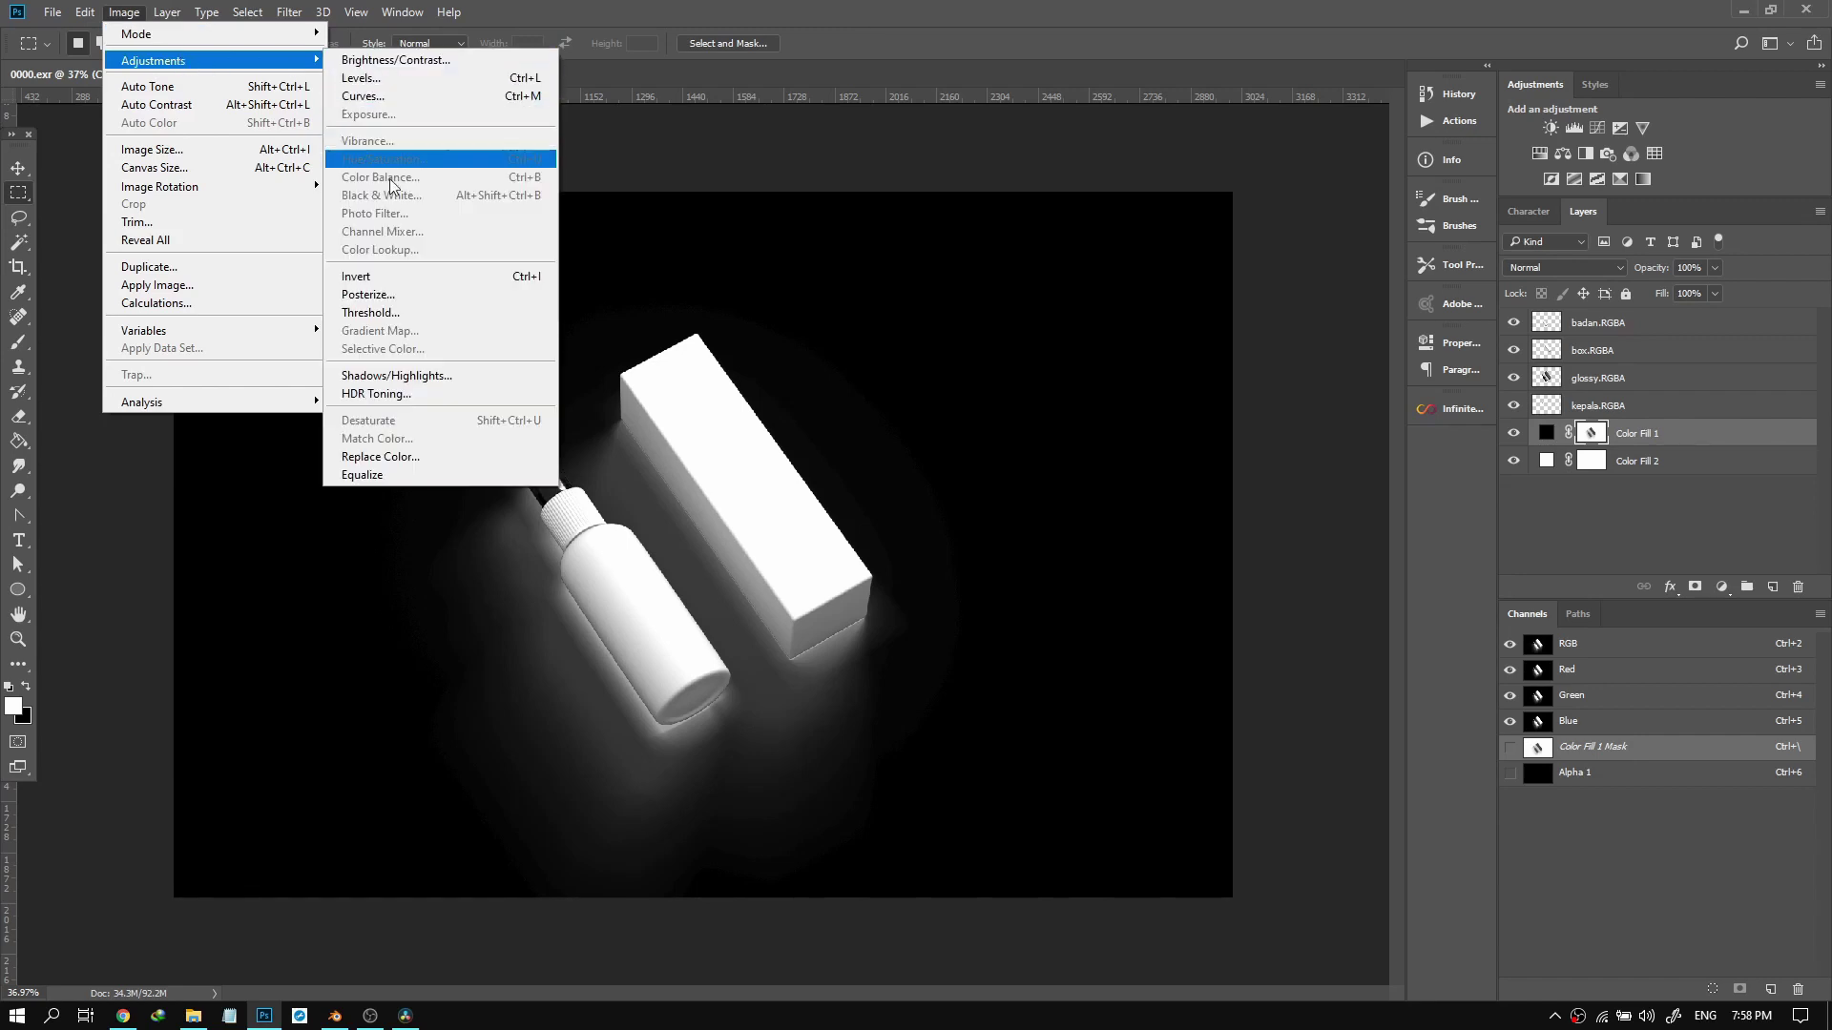
click(382, 276)
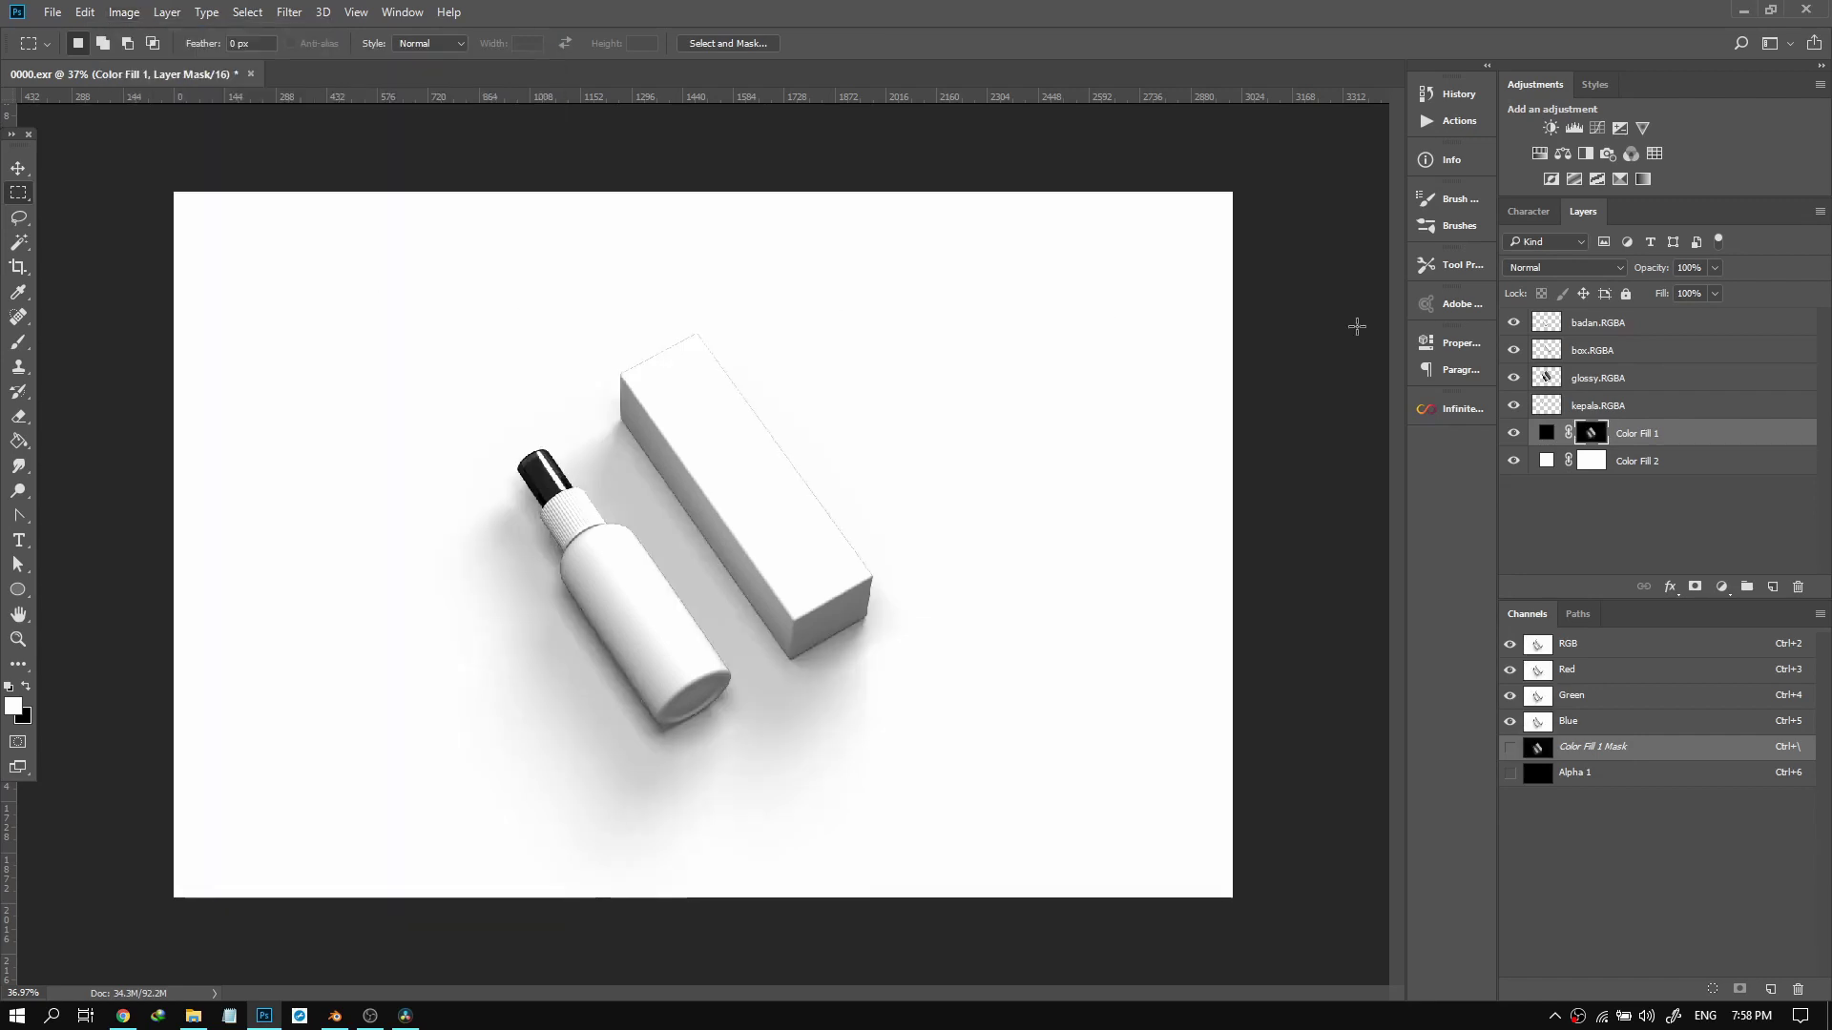
click(1652, 462)
click(1513, 434)
click(1512, 434)
click(1547, 433)
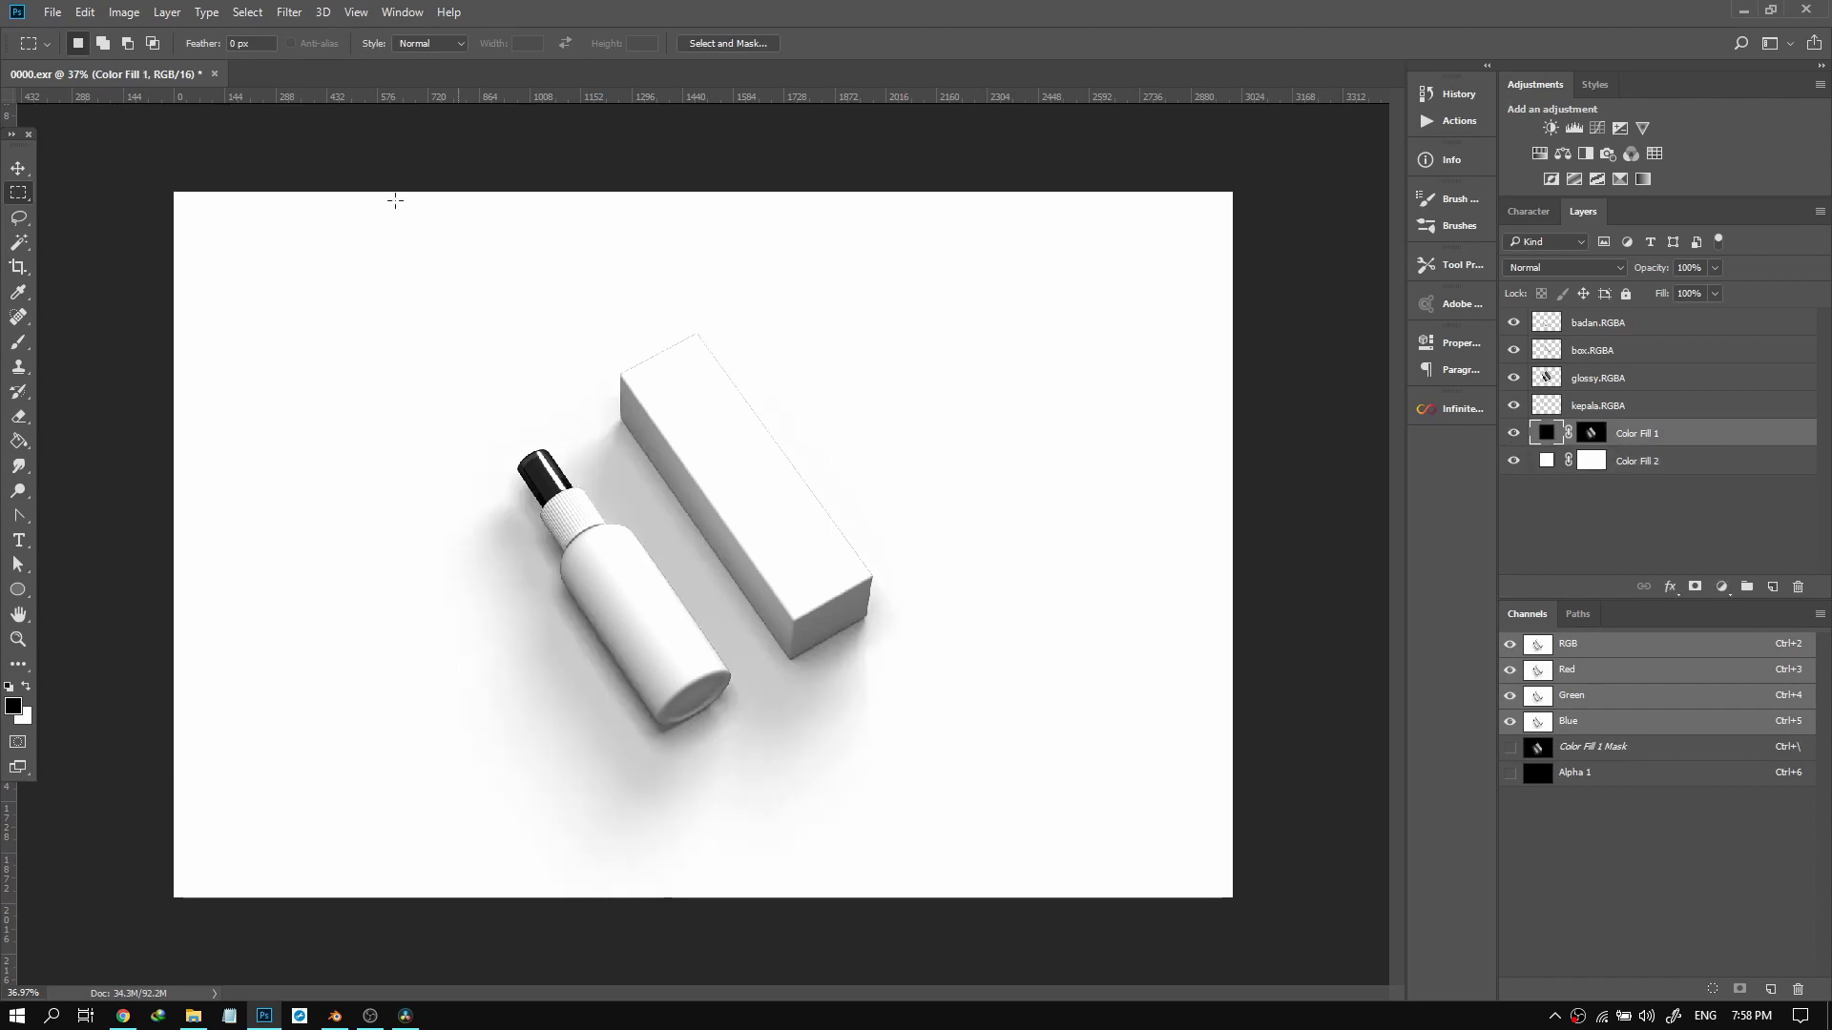
Change the Color Fill 2 background to a pale yellow-orange, and compare the image with Color Fill 1 hidden and shown.
double_click(1546, 461)
click(825, 383)
click(816, 370)
drag(830, 266, 999, 263)
mouse_move(1014, 344)
mouse_down()
mouse_move(1038, 304)
mouse_move(916, 315)
mouse_move(841, 380)
mouse_move(836, 438)
mouse_move(821, 336)
mouse_up()
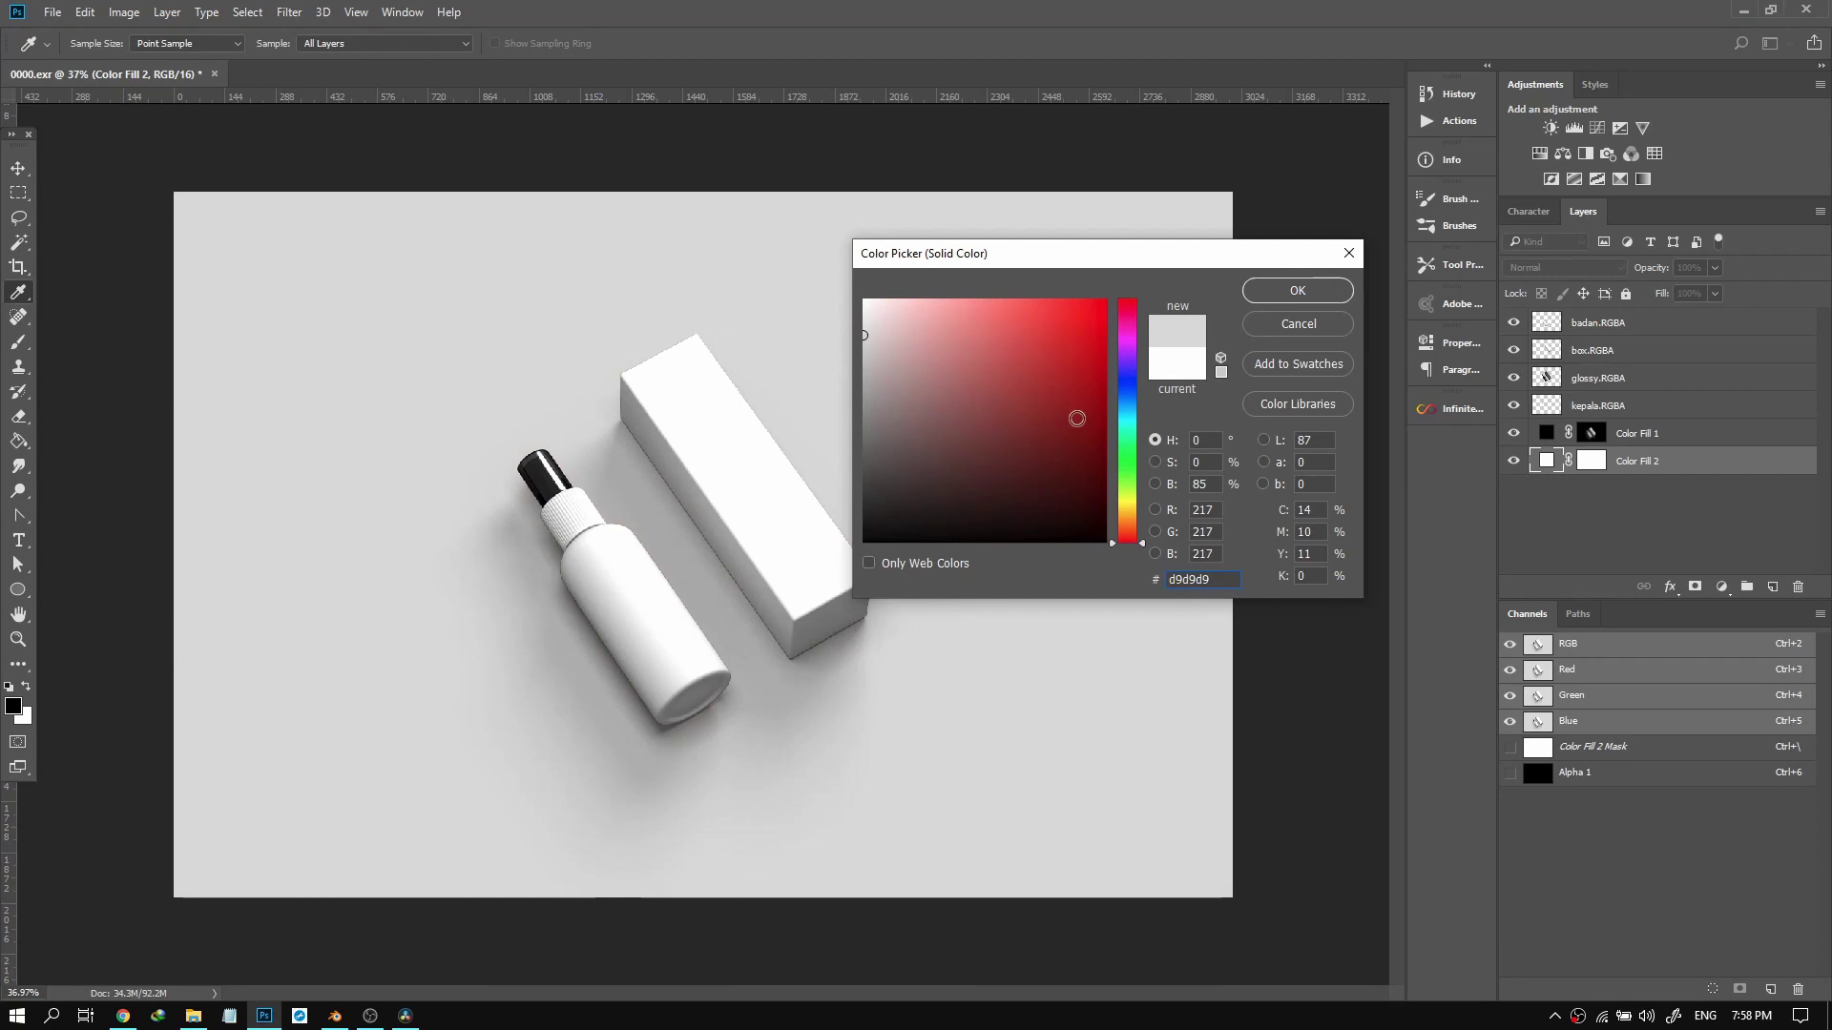
click(1128, 515)
mouse_move(979, 358)
mouse_down()
mouse_move(985, 376)
mouse_move(965, 353)
mouse_move(1022, 311)
mouse_move(969, 304)
mouse_up()
click(1297, 290)
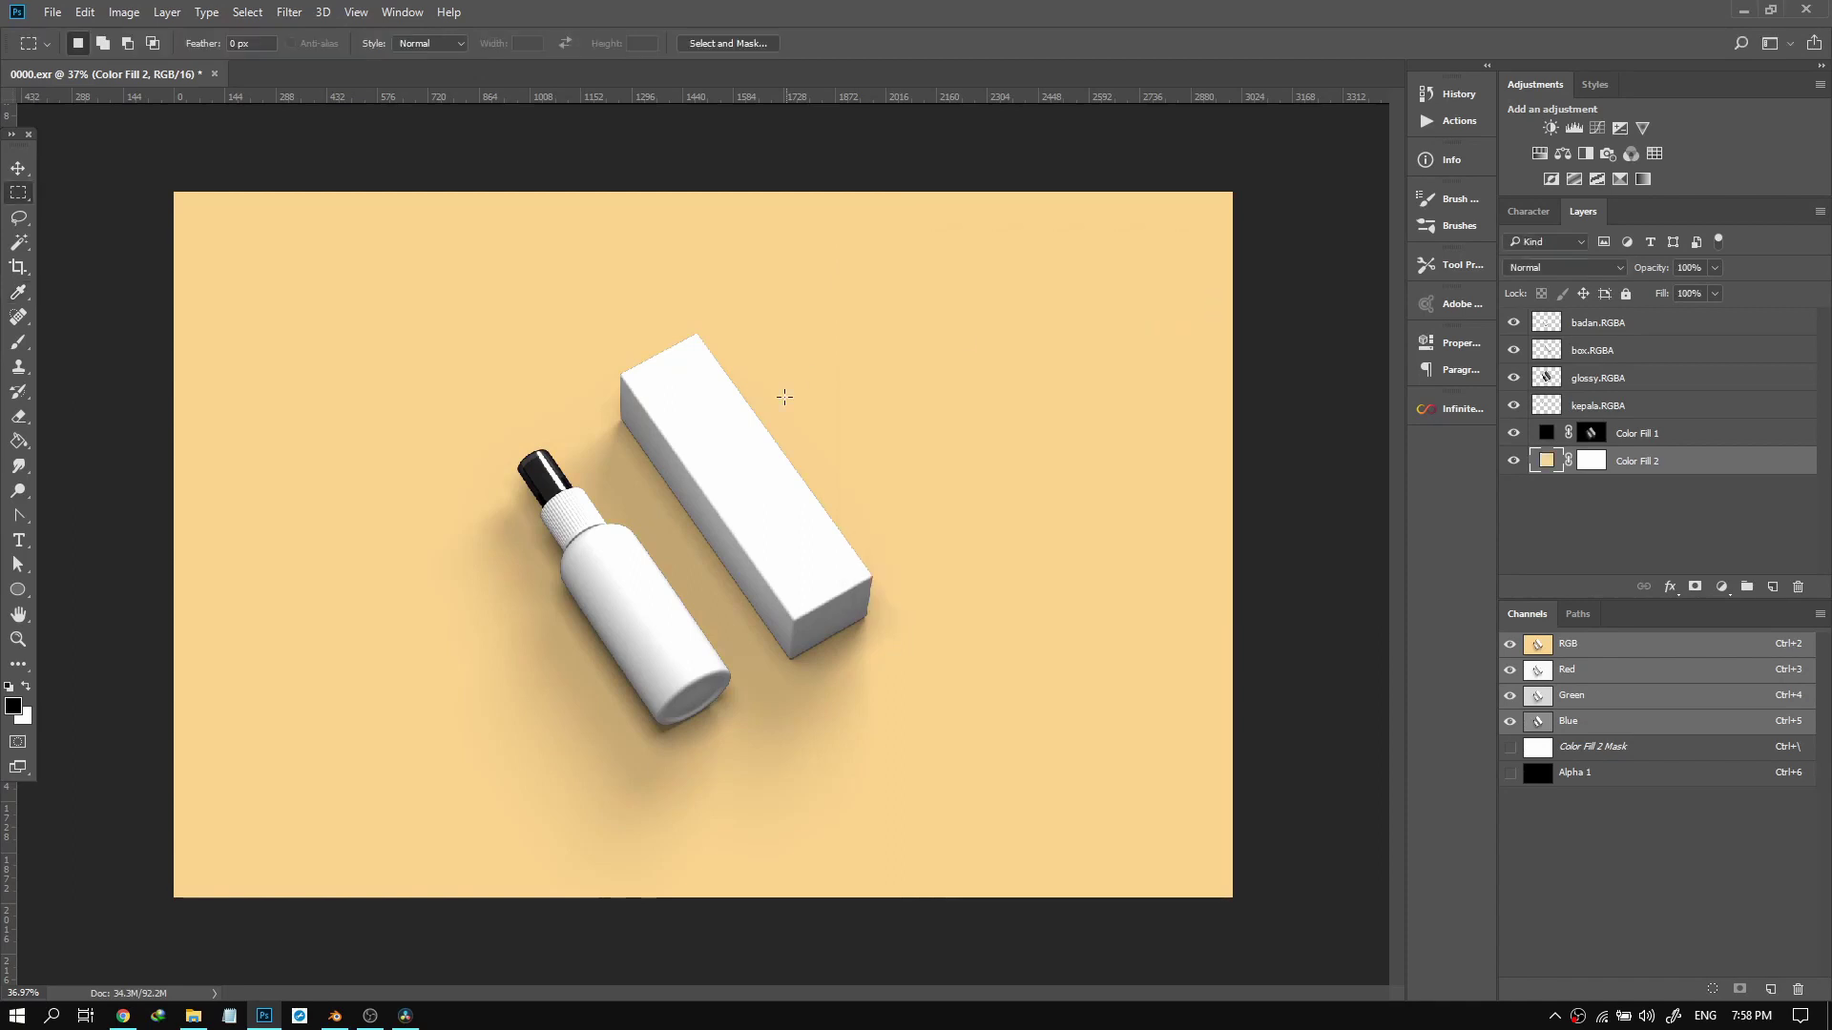
key(ctrl+minus)
click(1513, 433)
click(1513, 434)
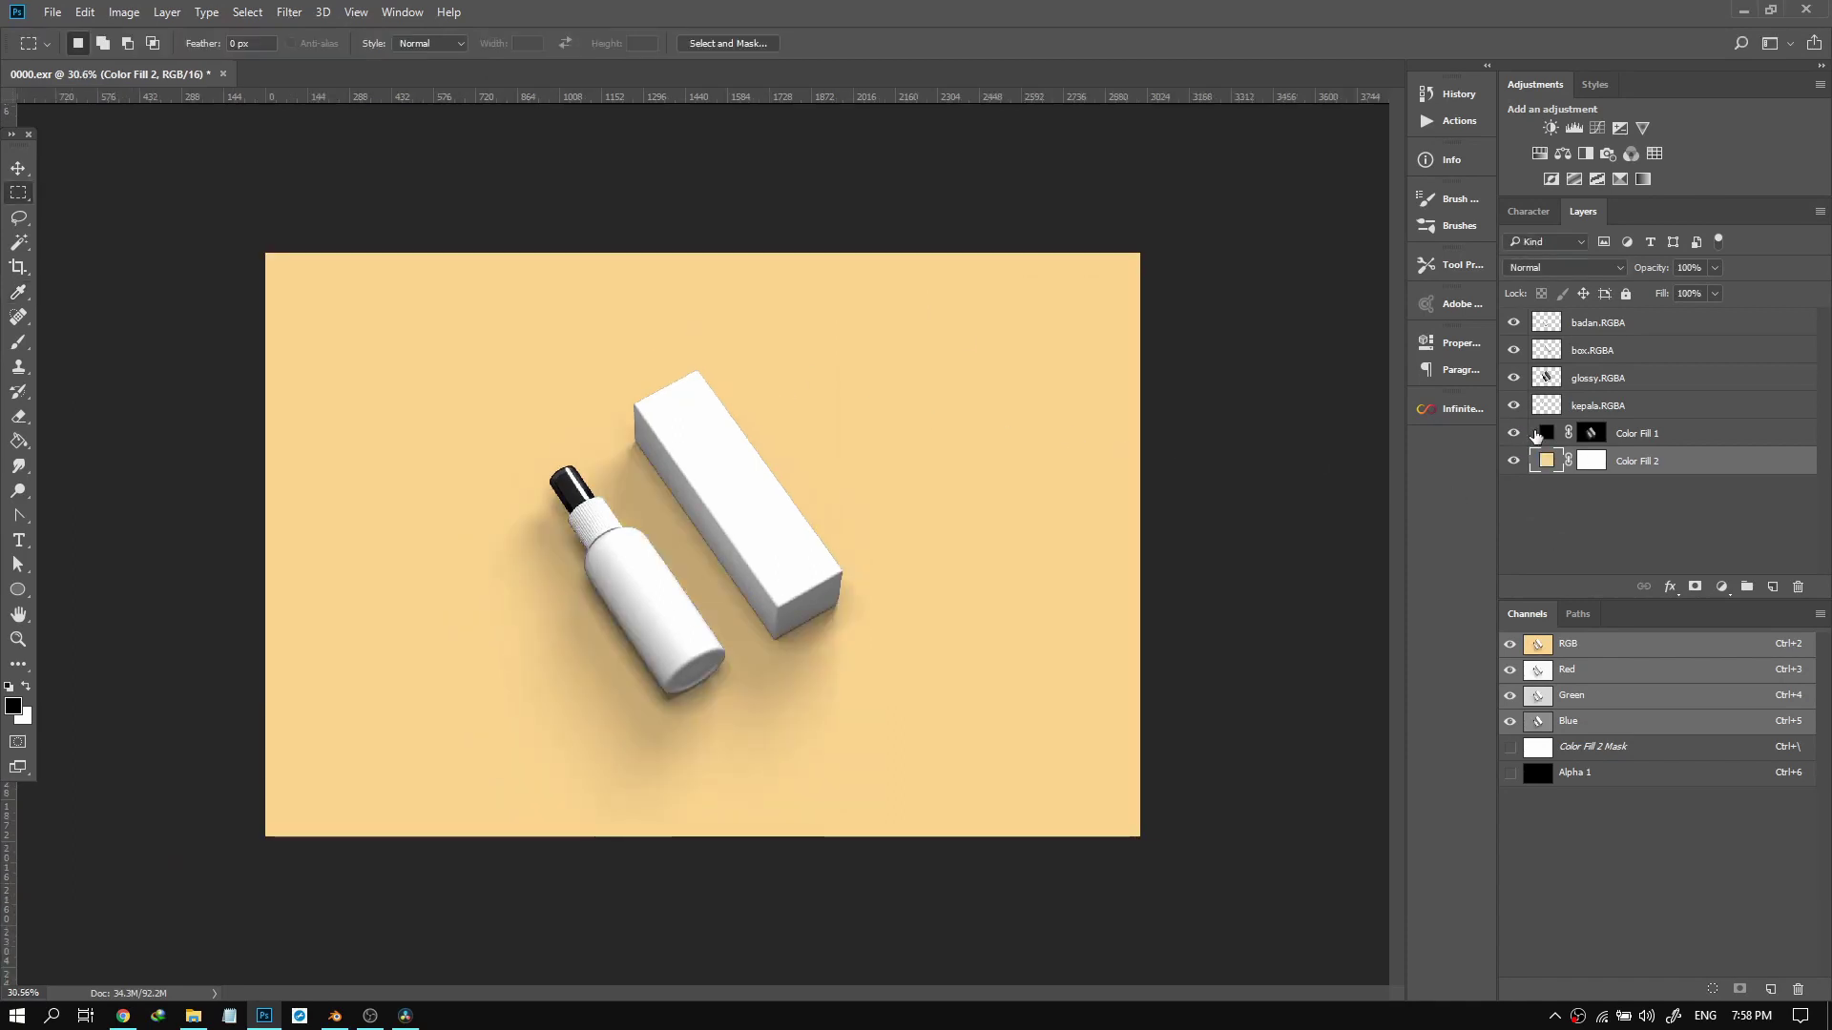
Rename the Color Fill 1 layer as Shadow.
click(1637, 434)
double_click(1638, 435)
text(Shadow)
key(Return)
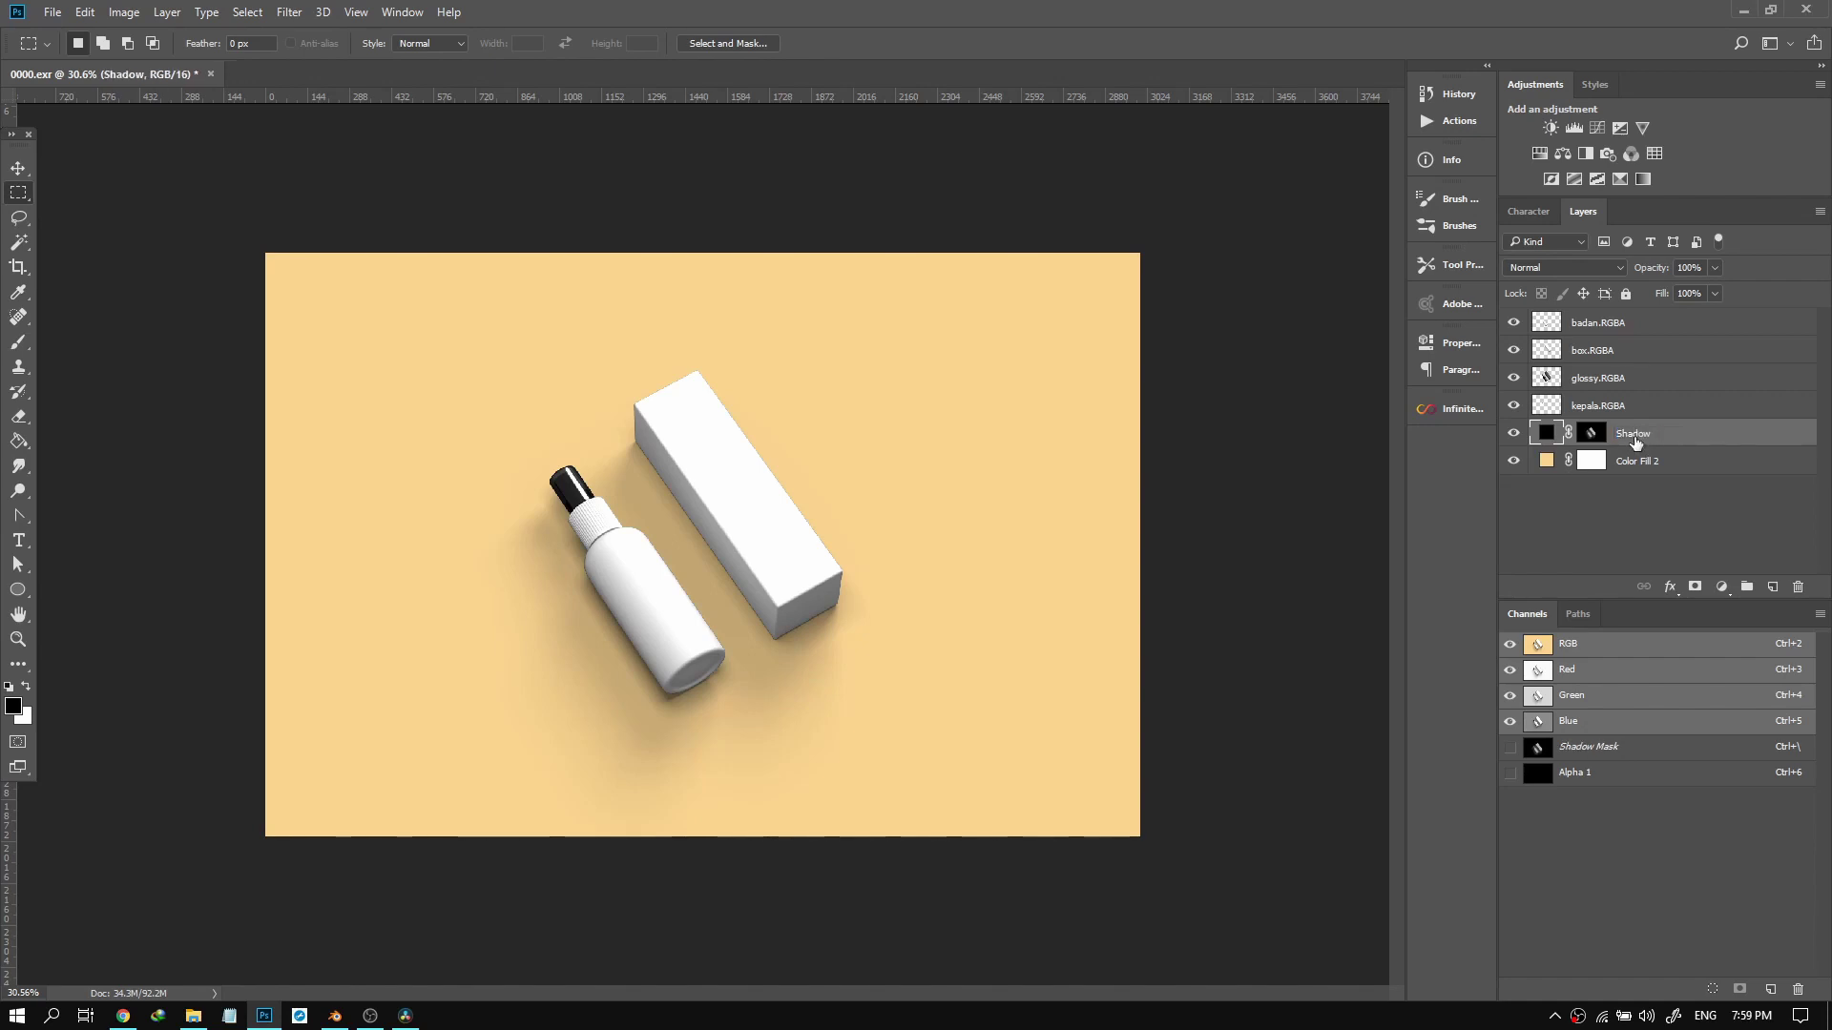
Set the Shadow layer's fill color to a warm brown (673802) that suits the orange background.
double_click(1545, 434)
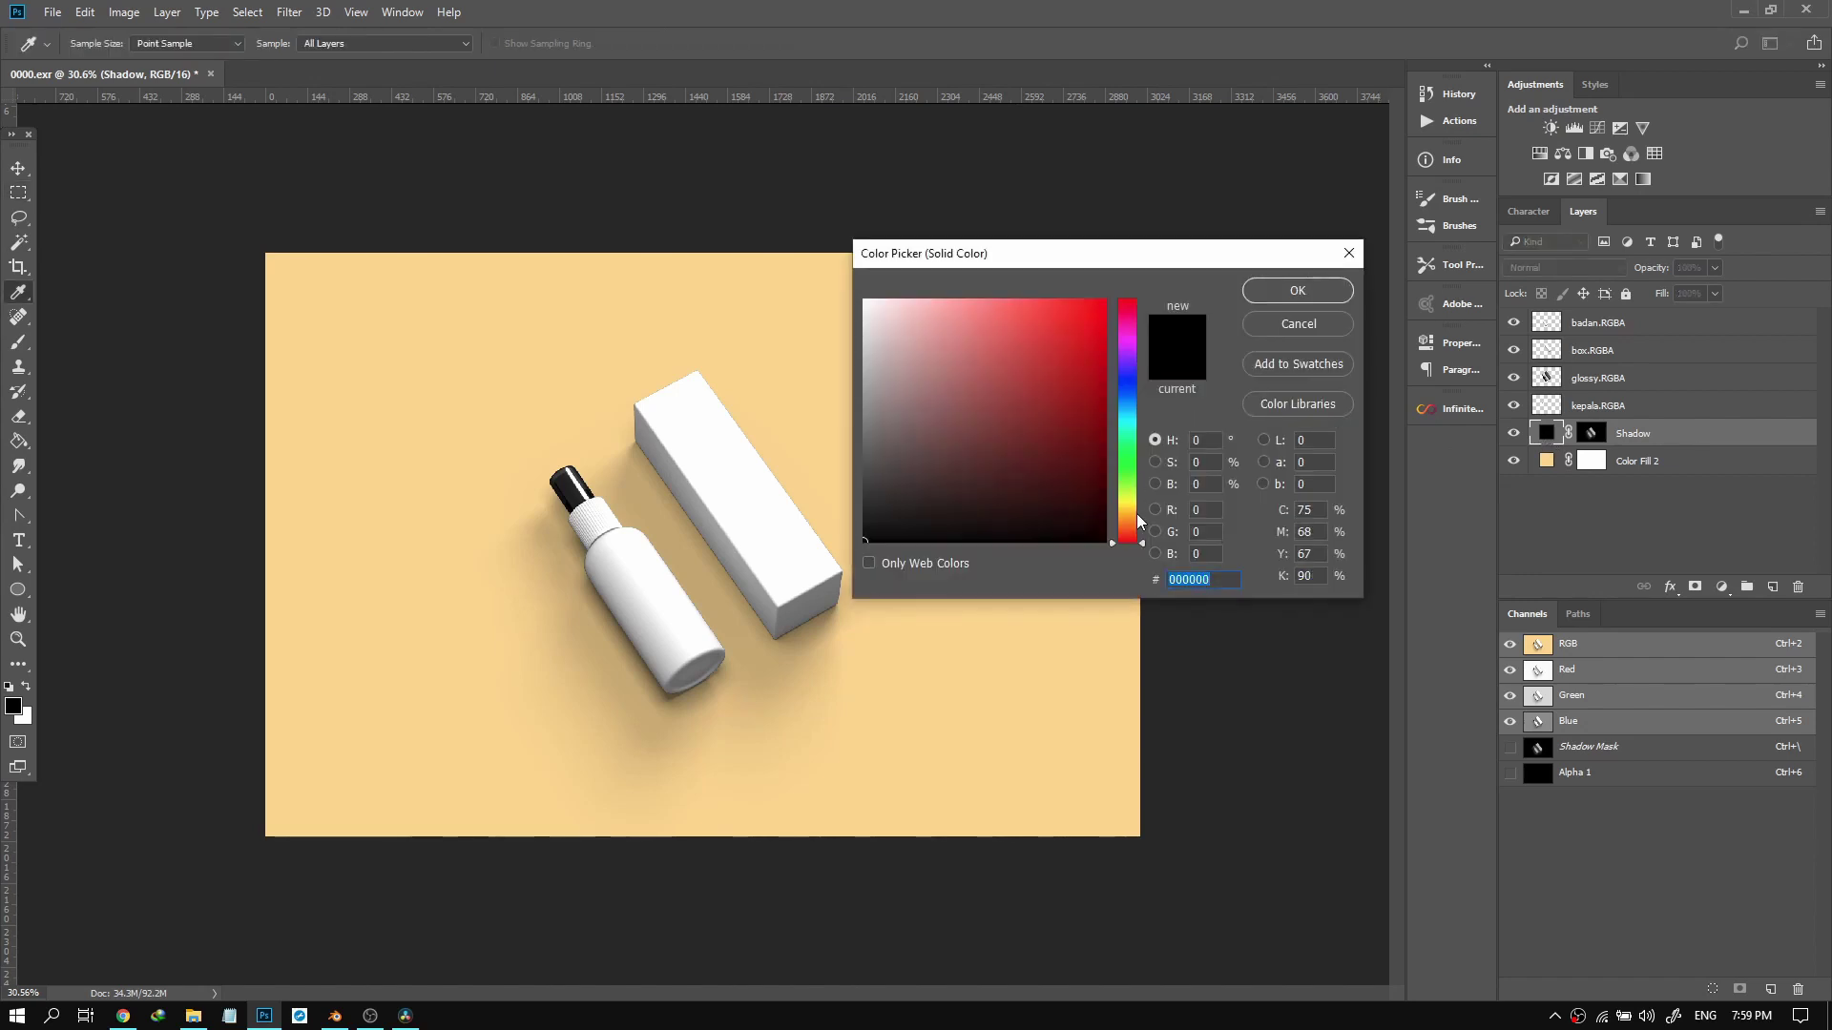
click(1128, 513)
click(1096, 467)
click(1058, 395)
drag(1057, 395, 1102, 447)
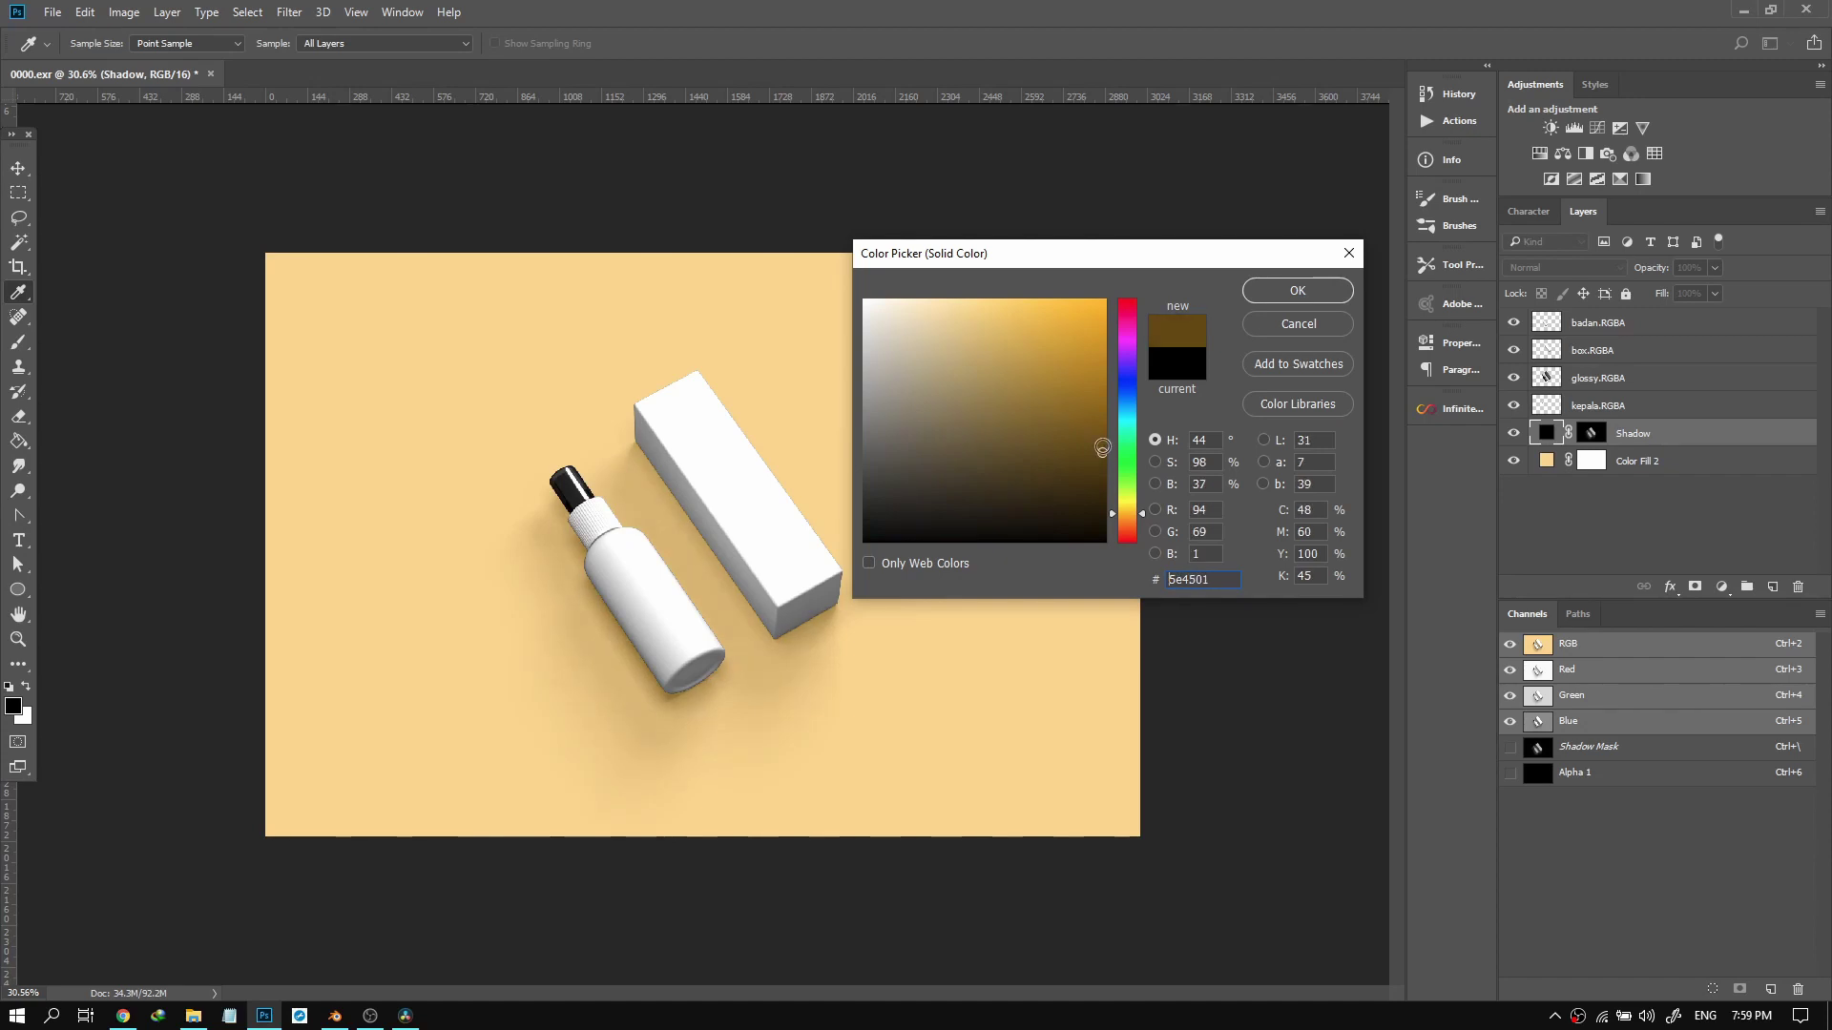
drag(1131, 517, 1131, 521)
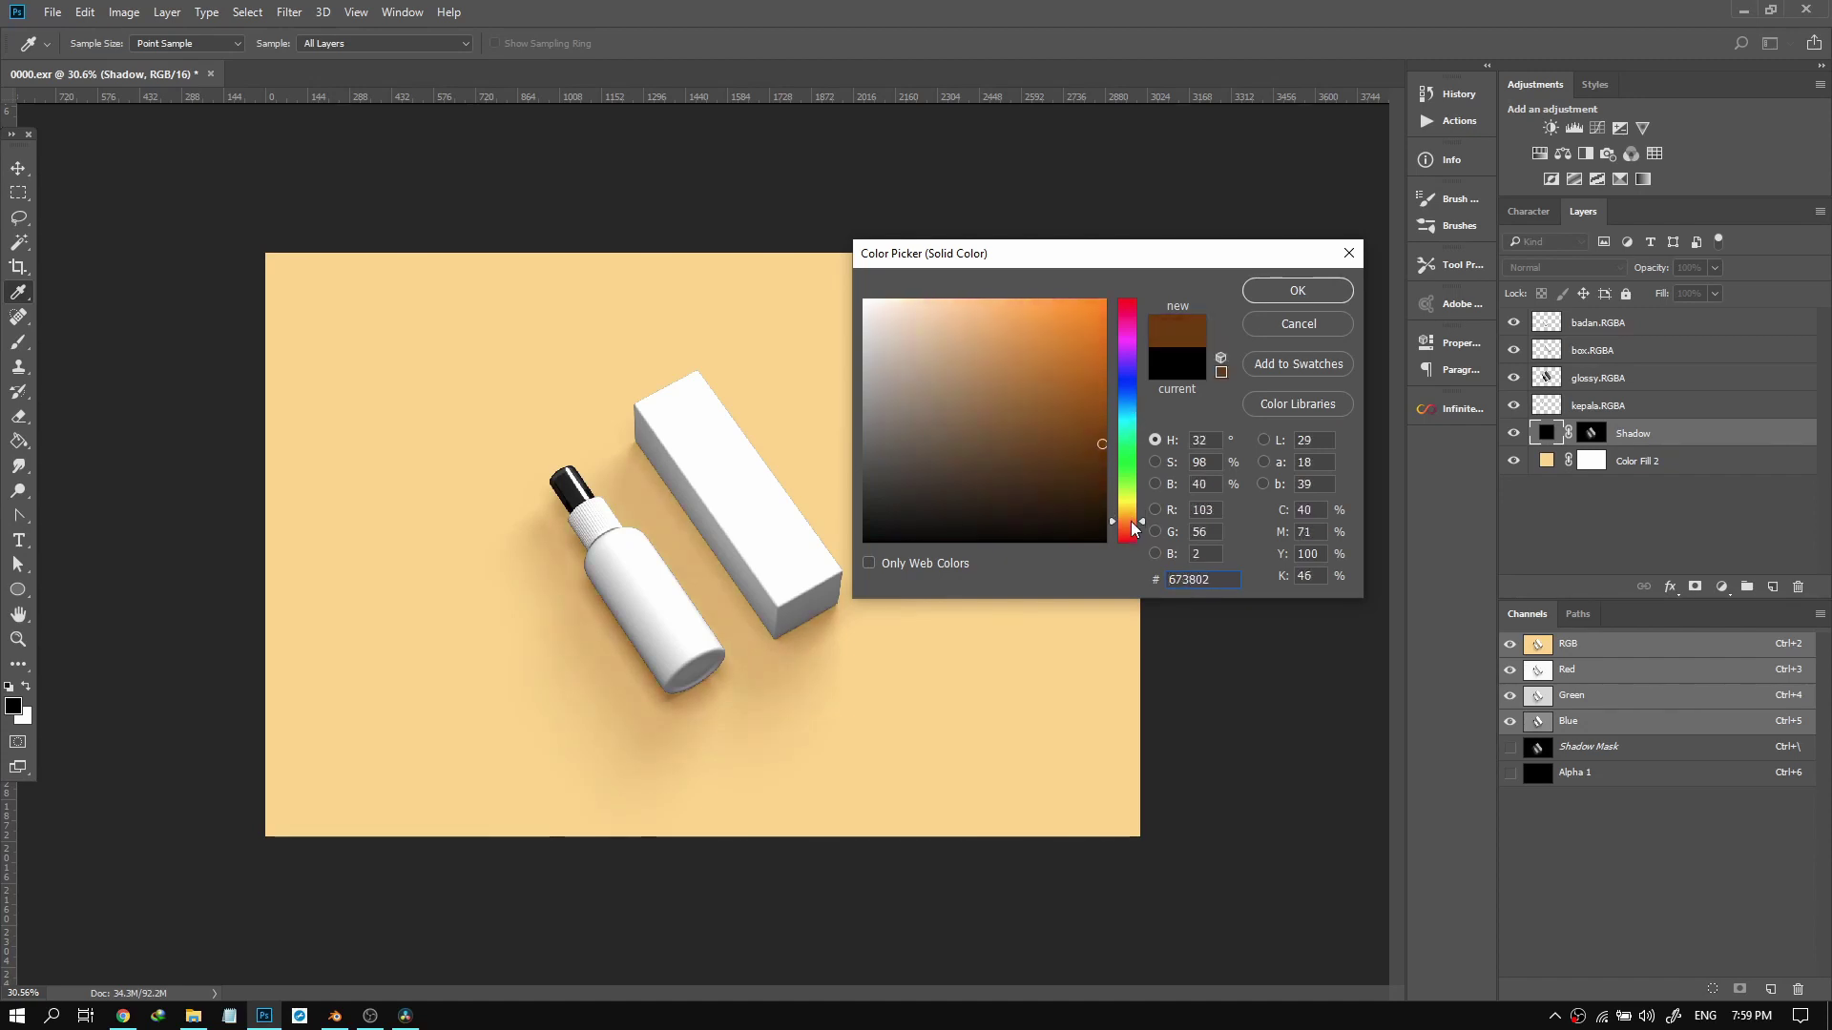
click(1284, 297)
Inspect the shadow around the bottle and box up close, and darken the Shadow layer's fill color to 3d2100.
scroll(706, 610, up, 3)
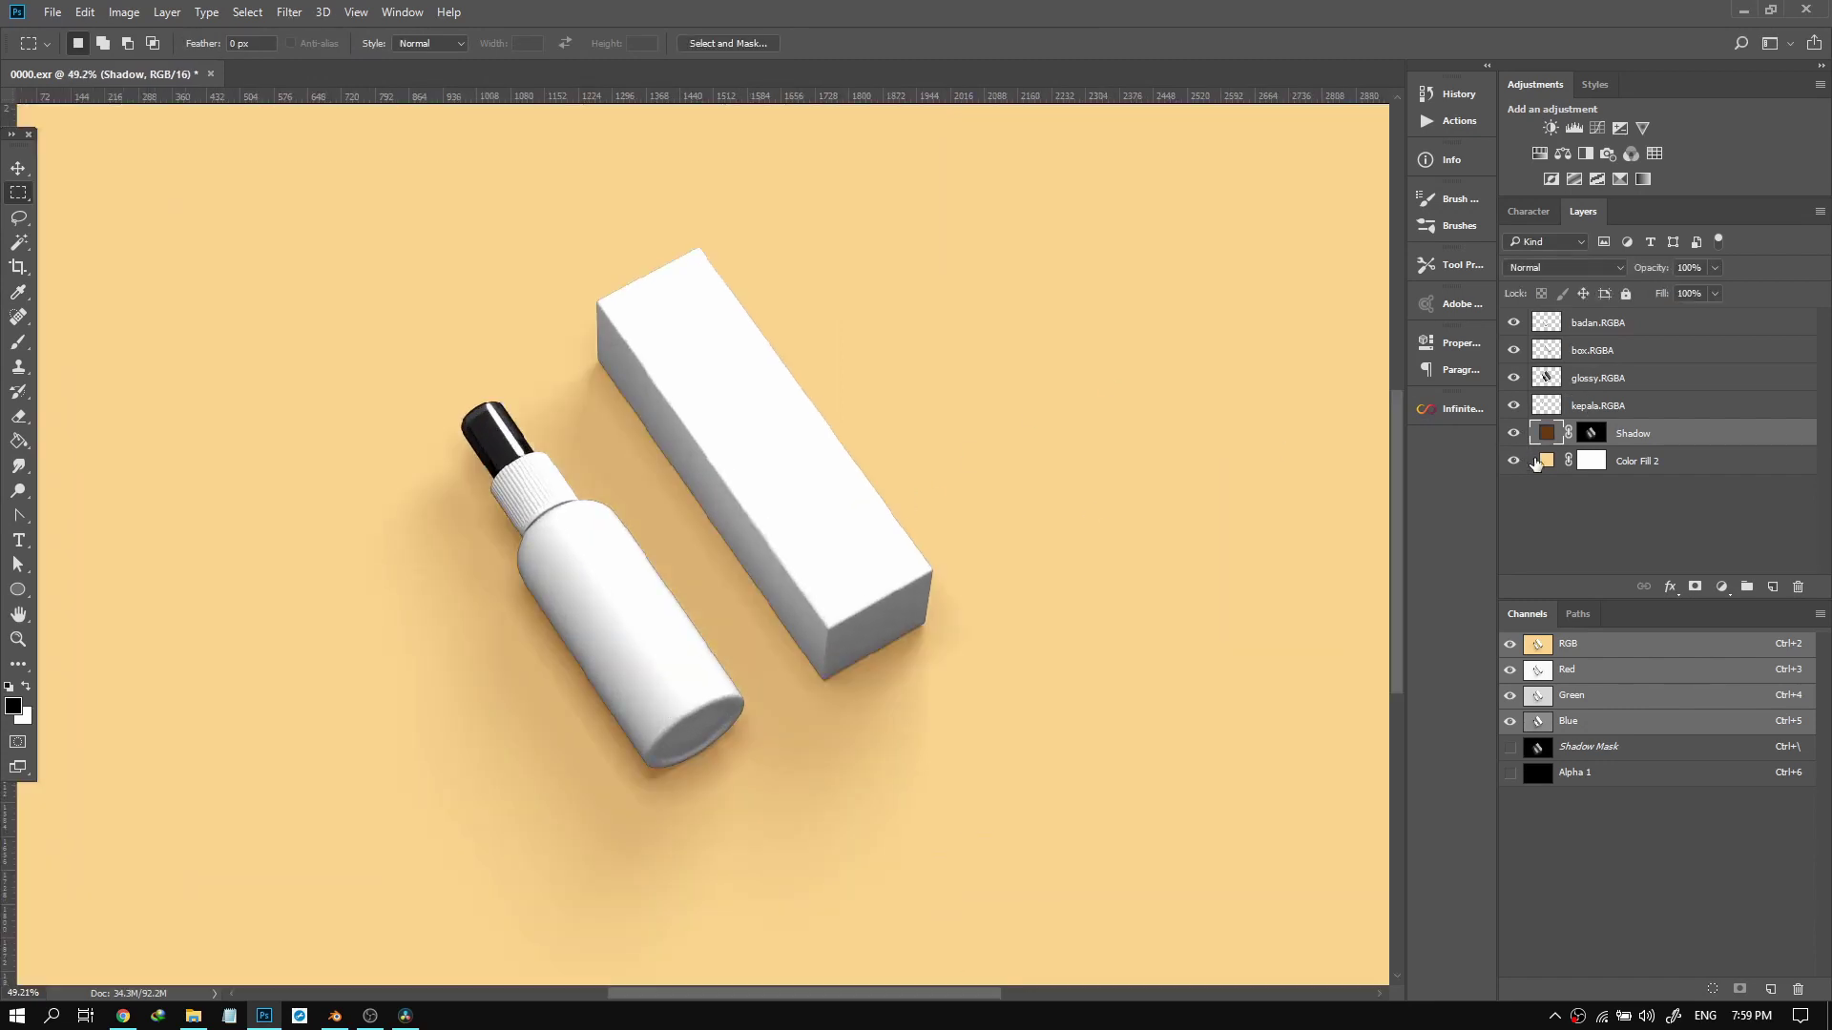
key(ctrl+minus)
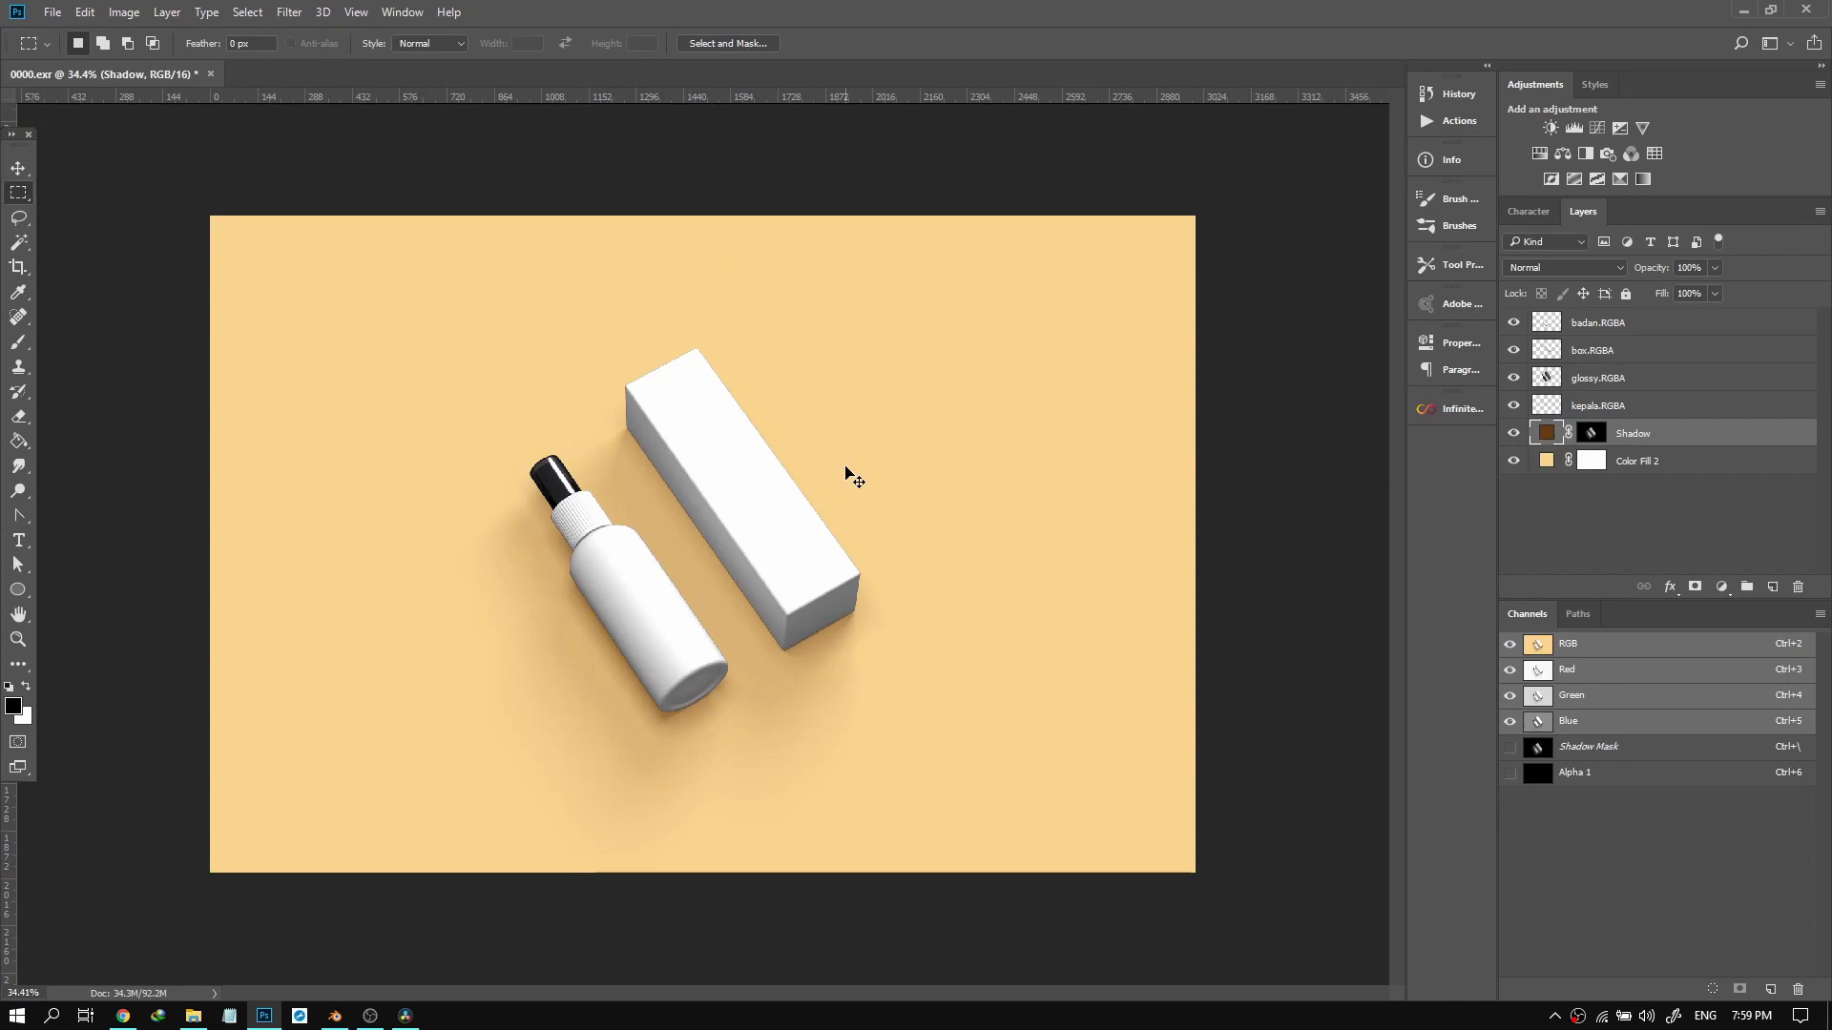
key(ctrl+1)
scroll(833, 464, down, 3)
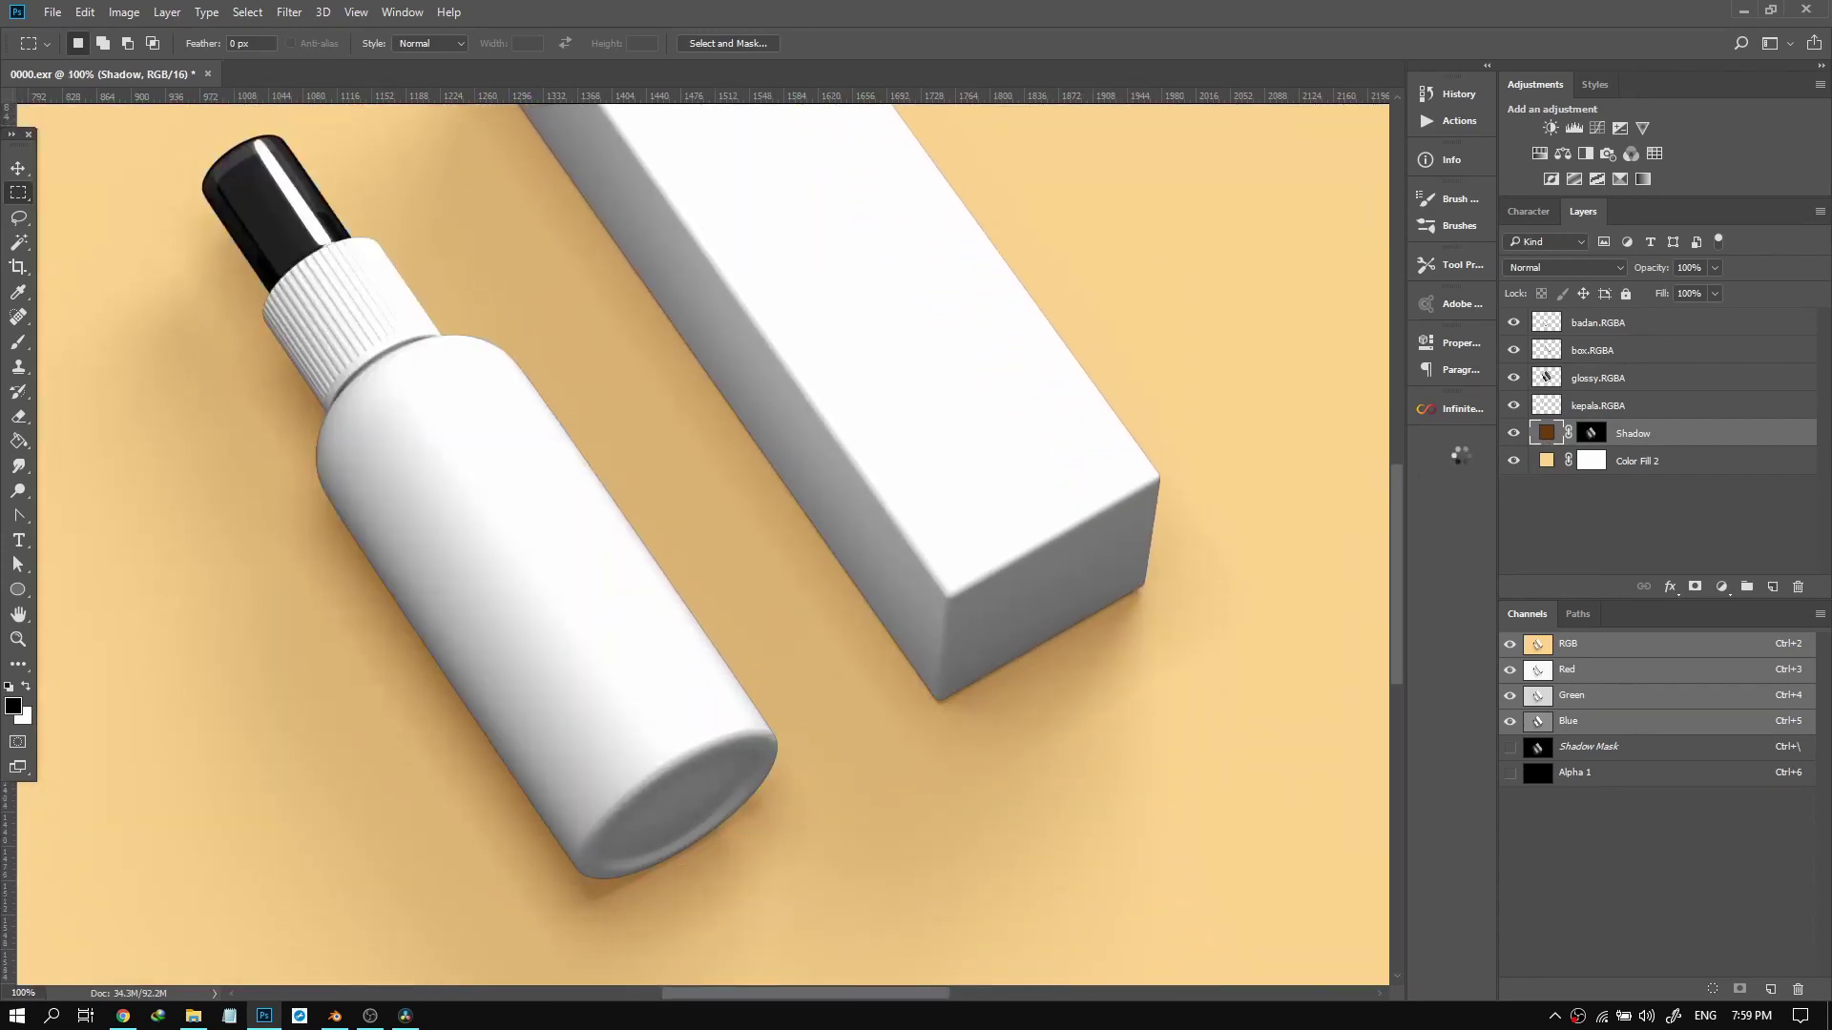
double_click(1547, 432)
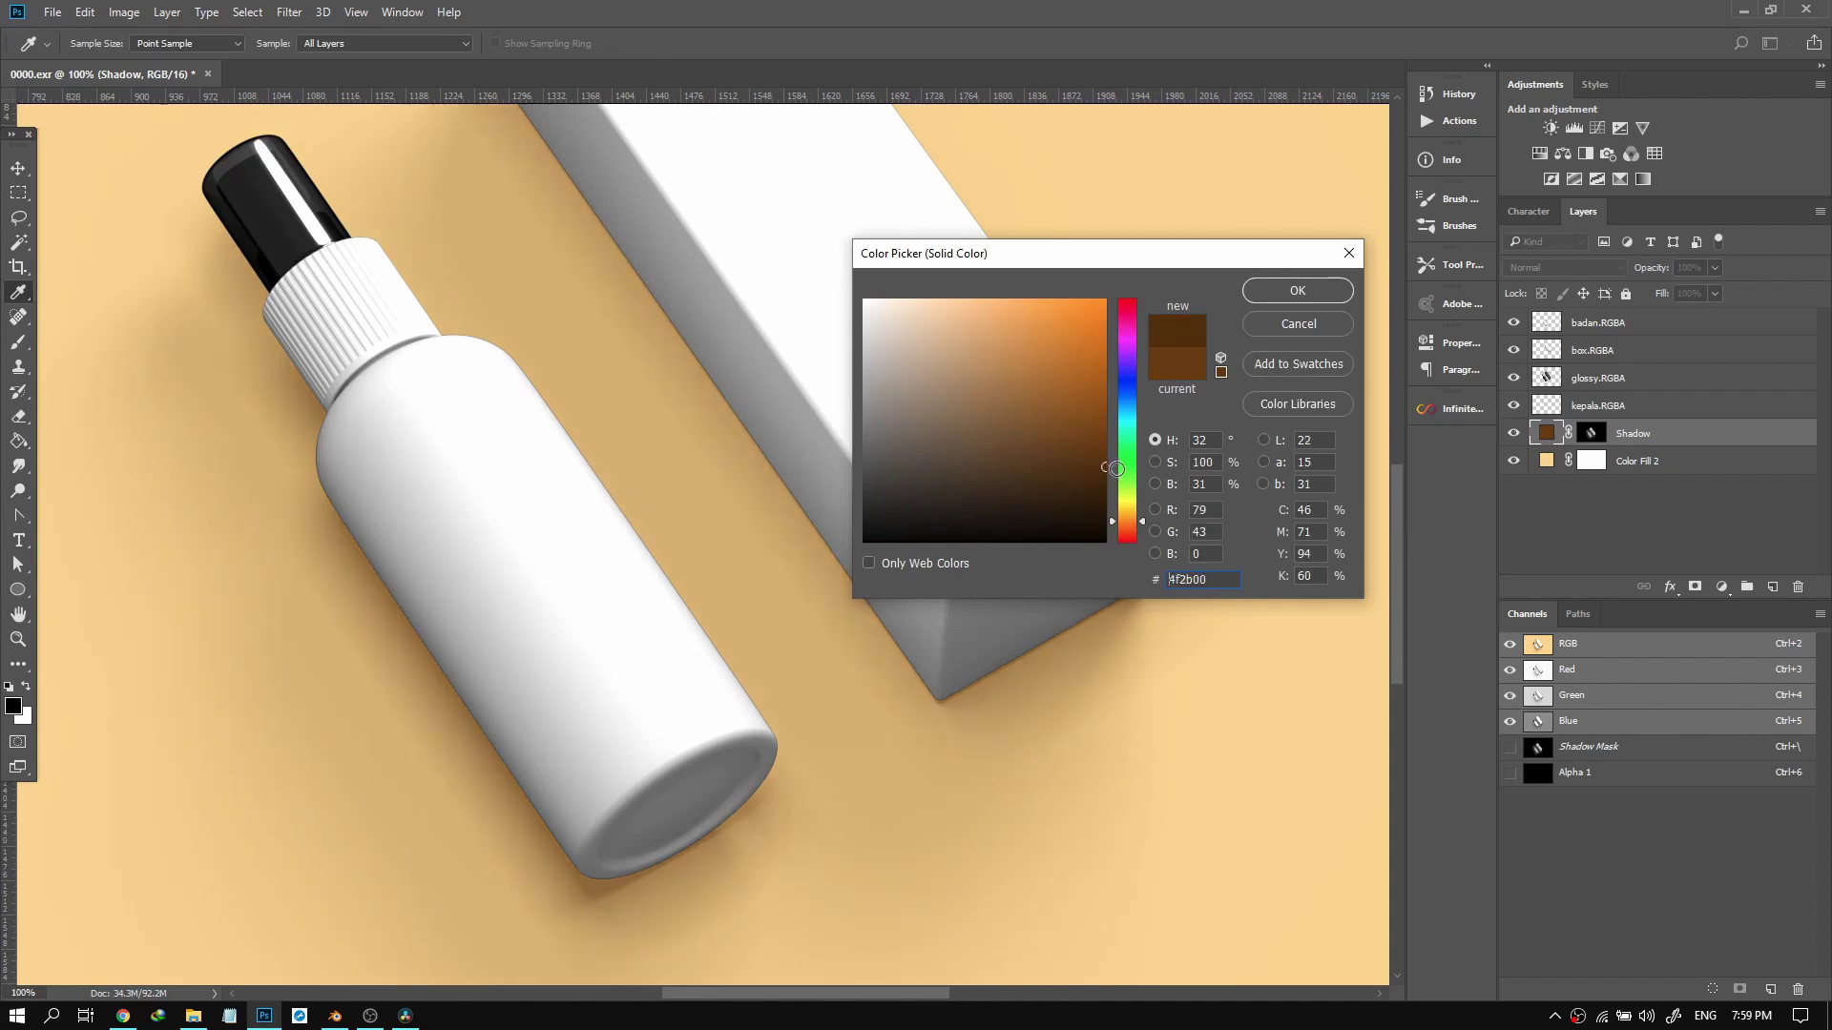
drag(1116, 469, 1124, 484)
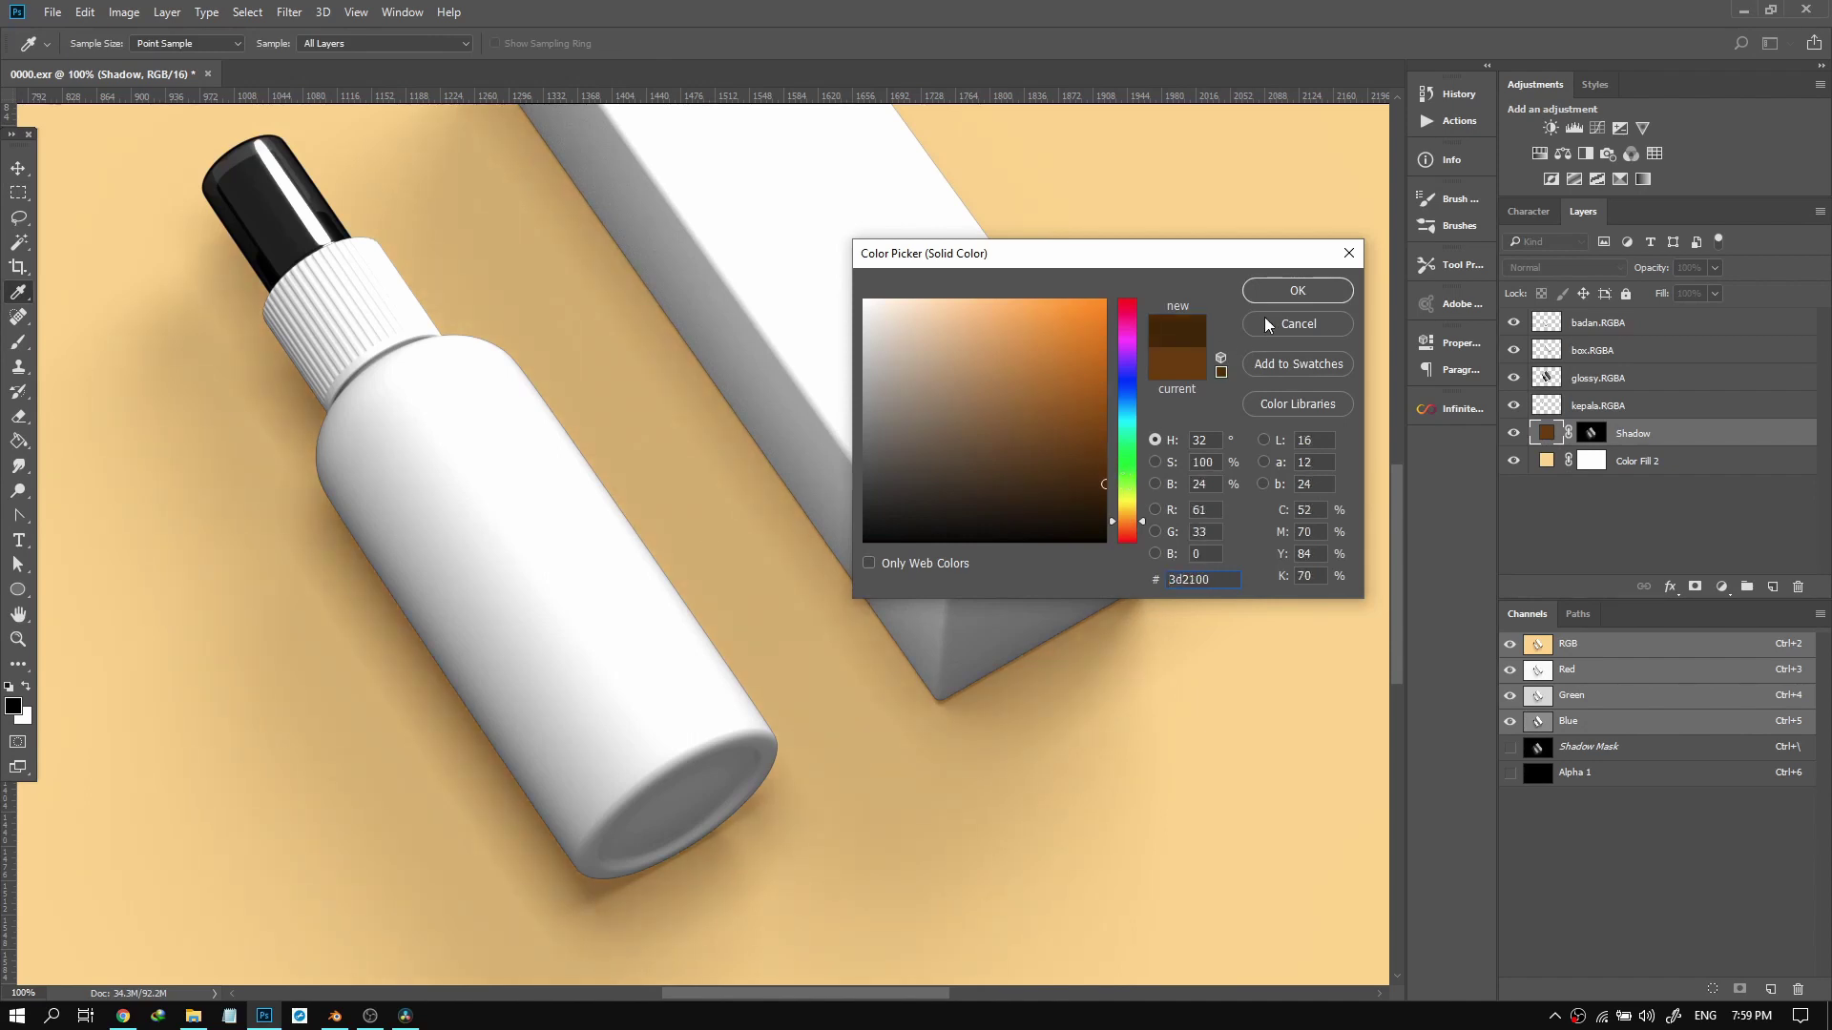
click(1284, 291)
key(ctrl+0)
key(ctrl+minus)
key(ctrl+minus)
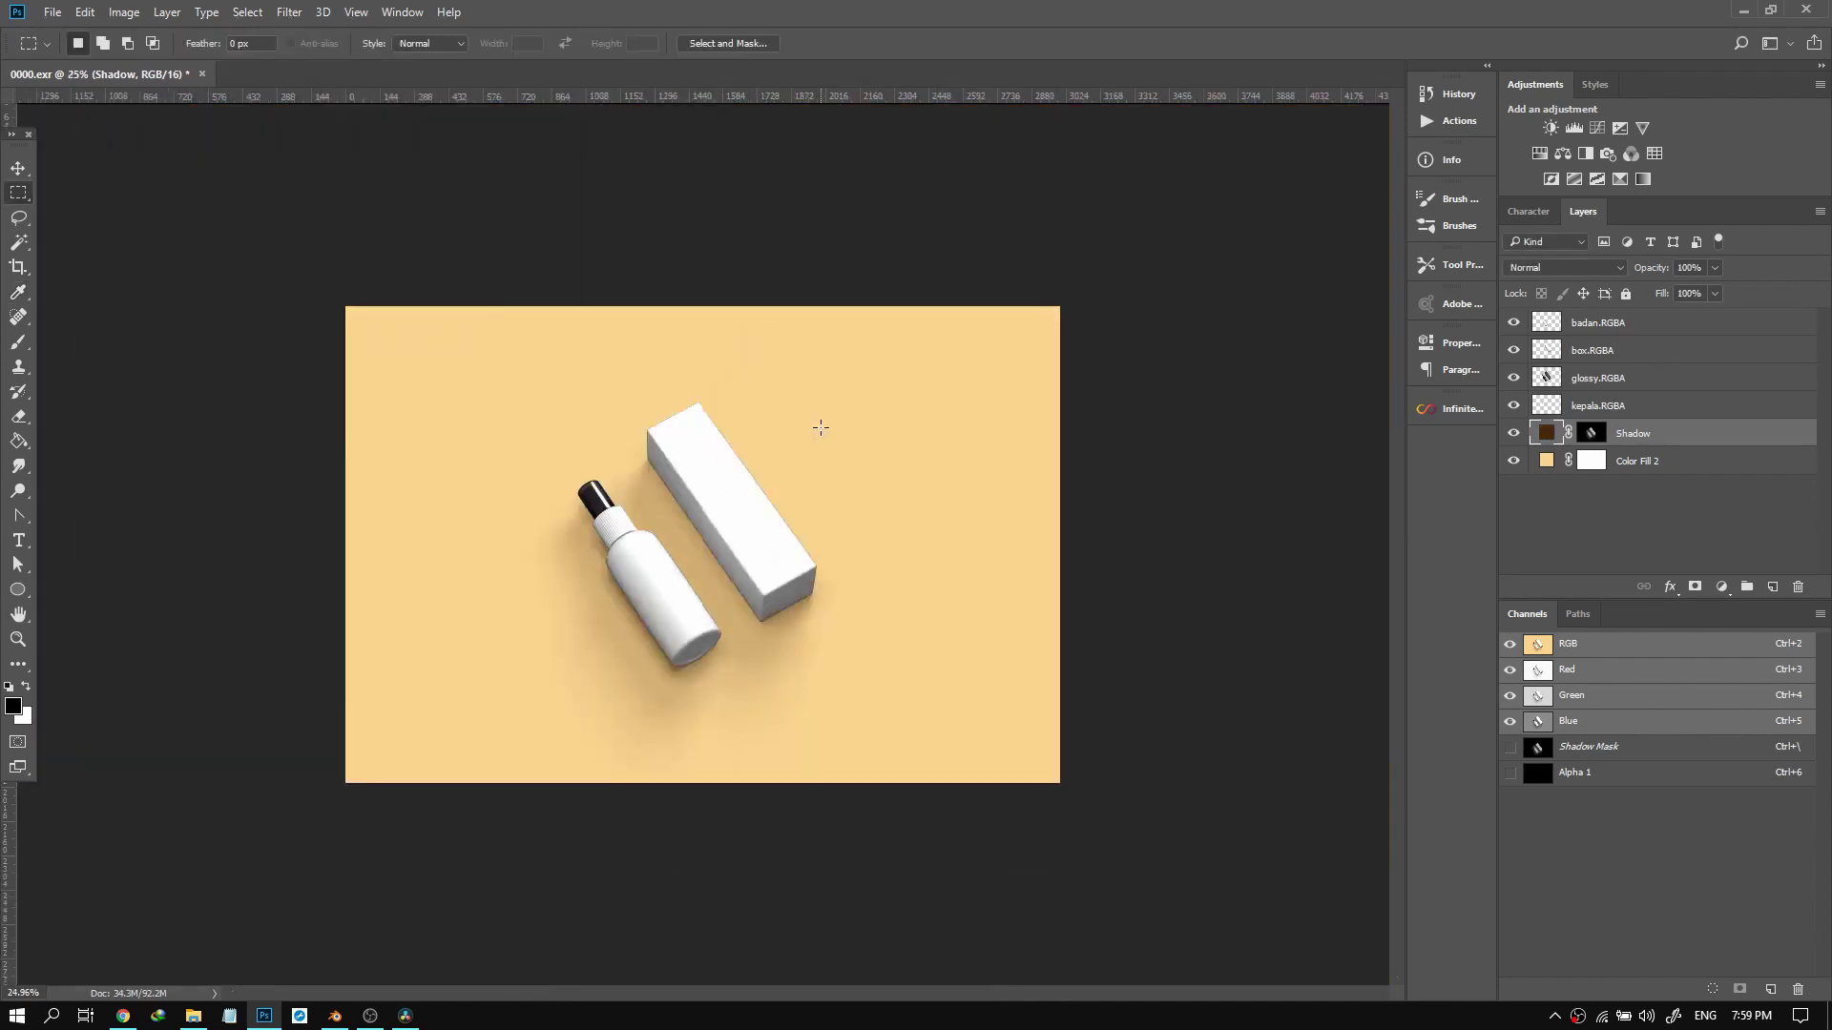
Rename the Color Fill 2 layer as Background.
scroll(779, 488, up, 1)
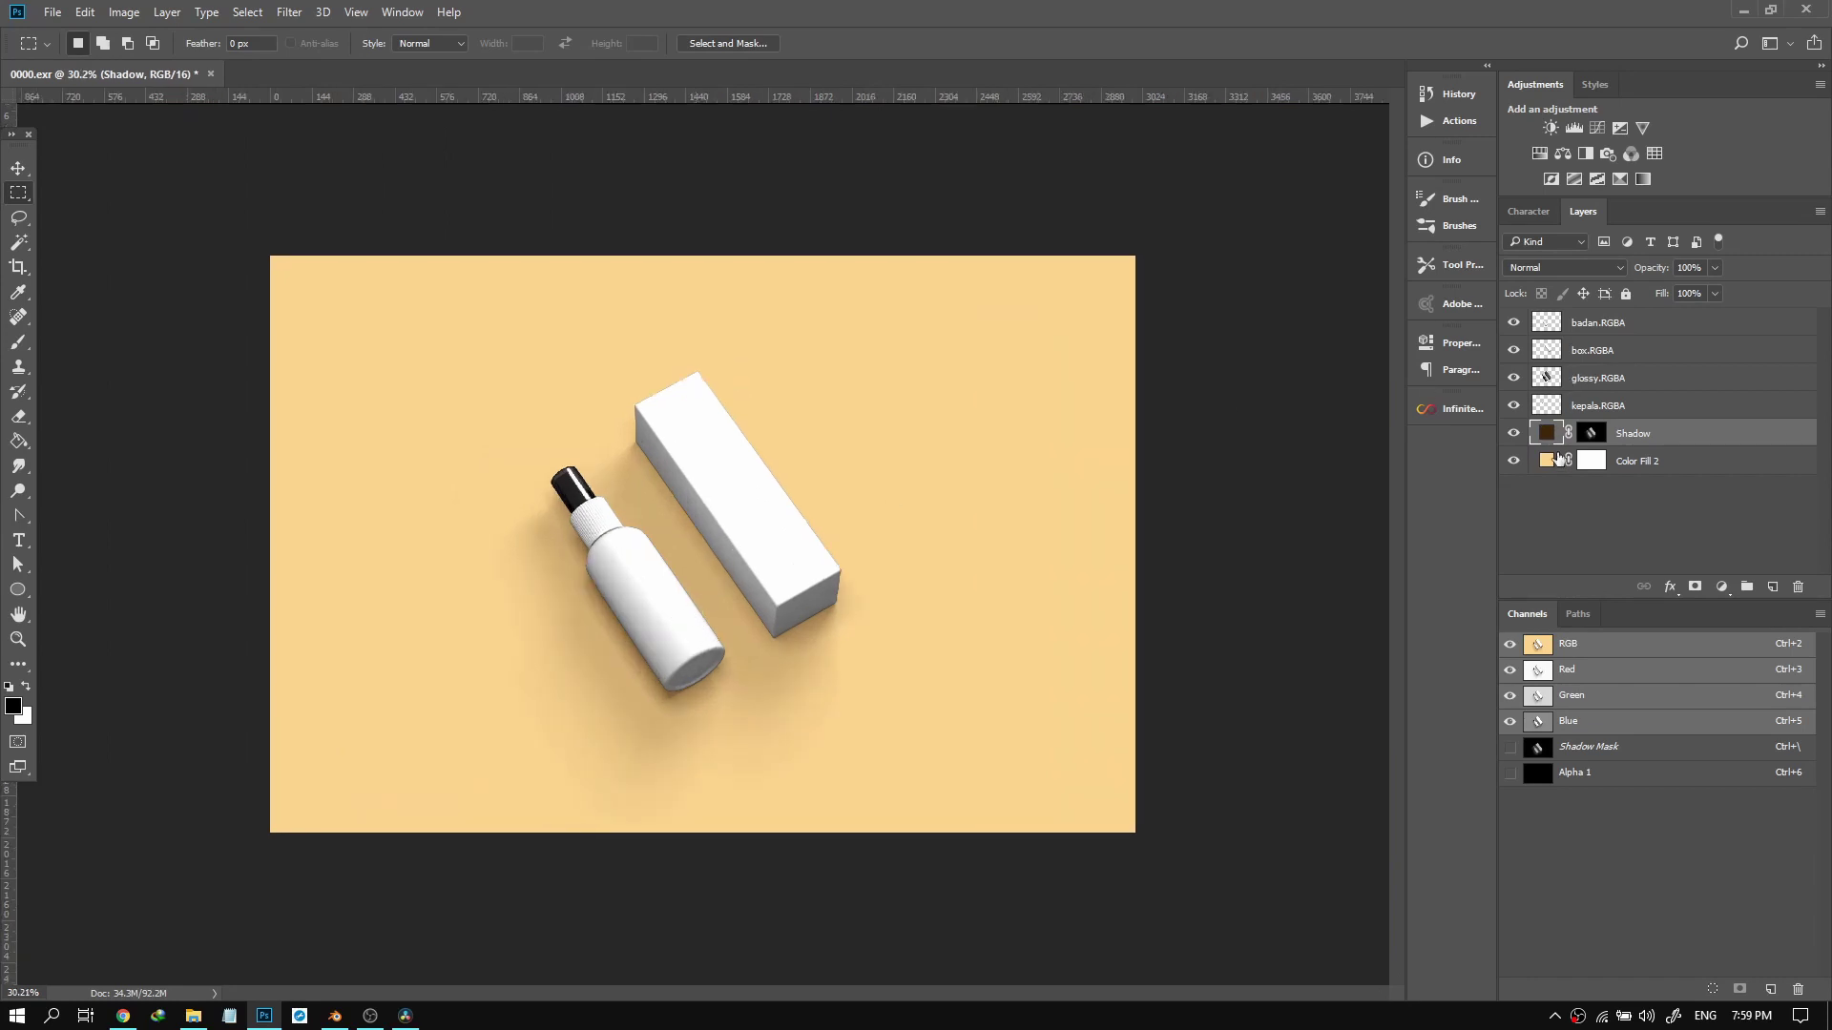
click(1592, 464)
click(1591, 467)
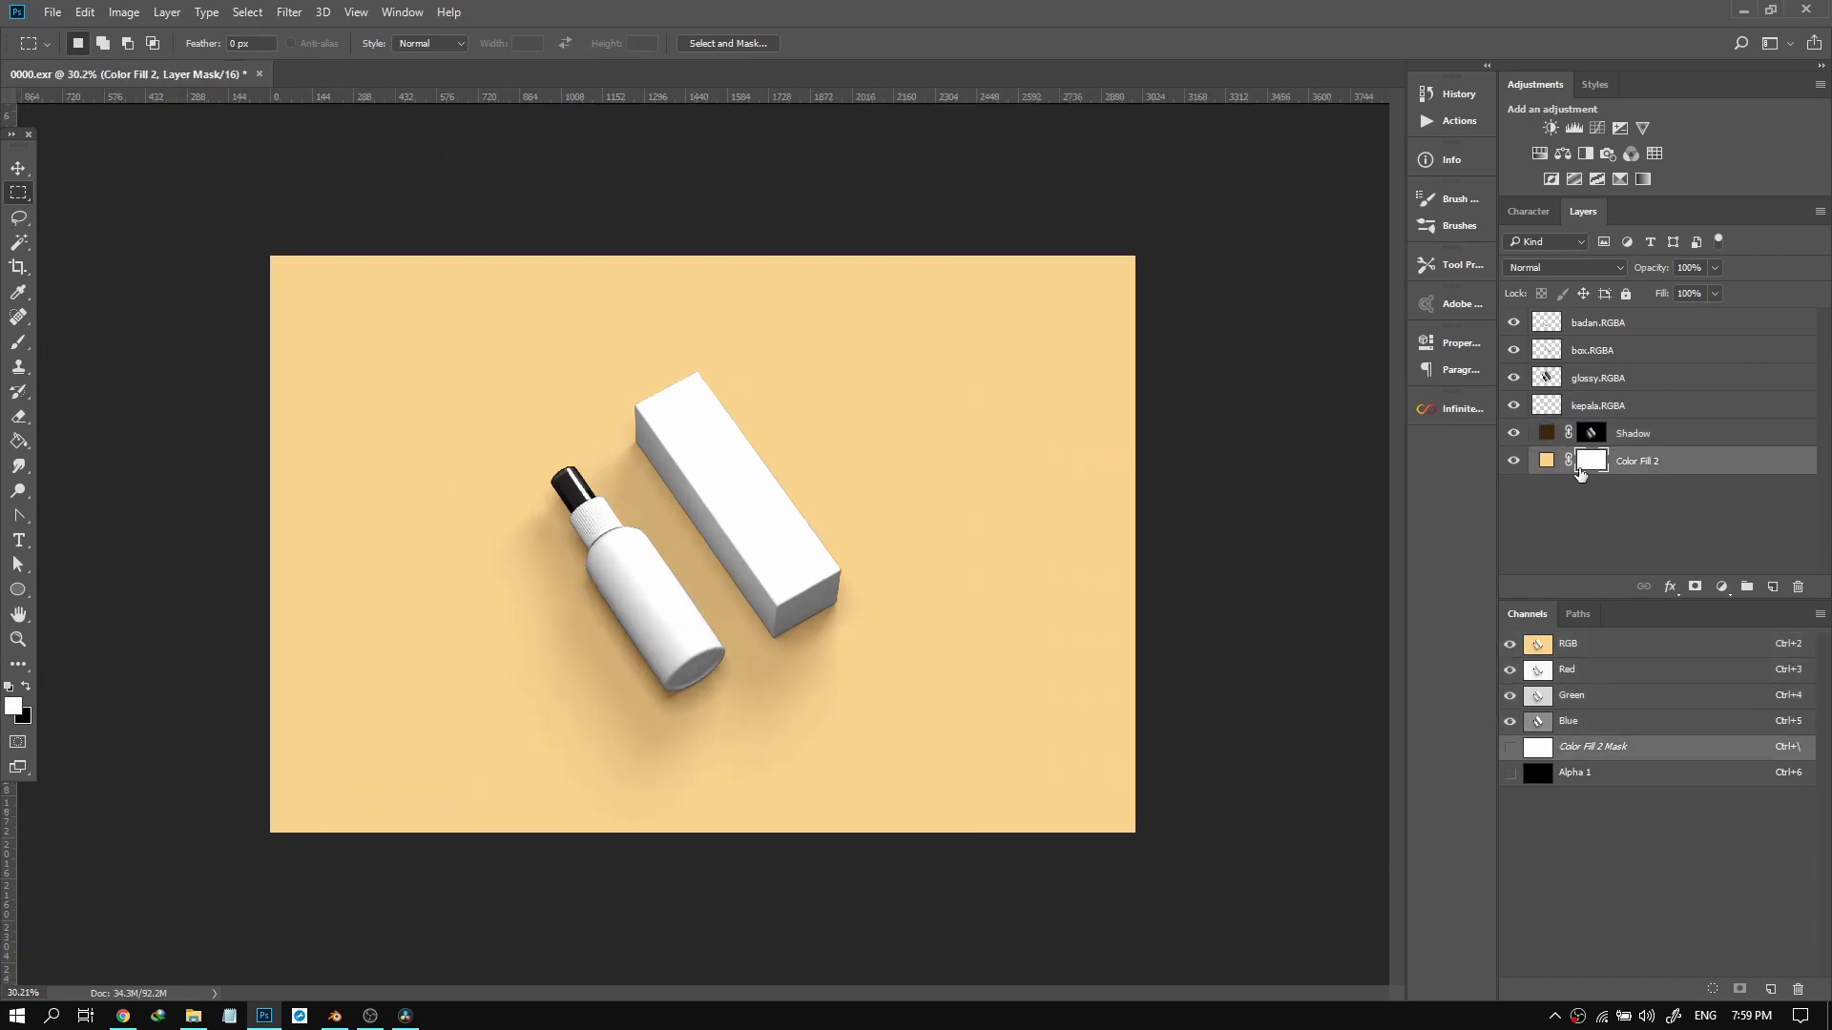
click(1547, 461)
double_click(1641, 462)
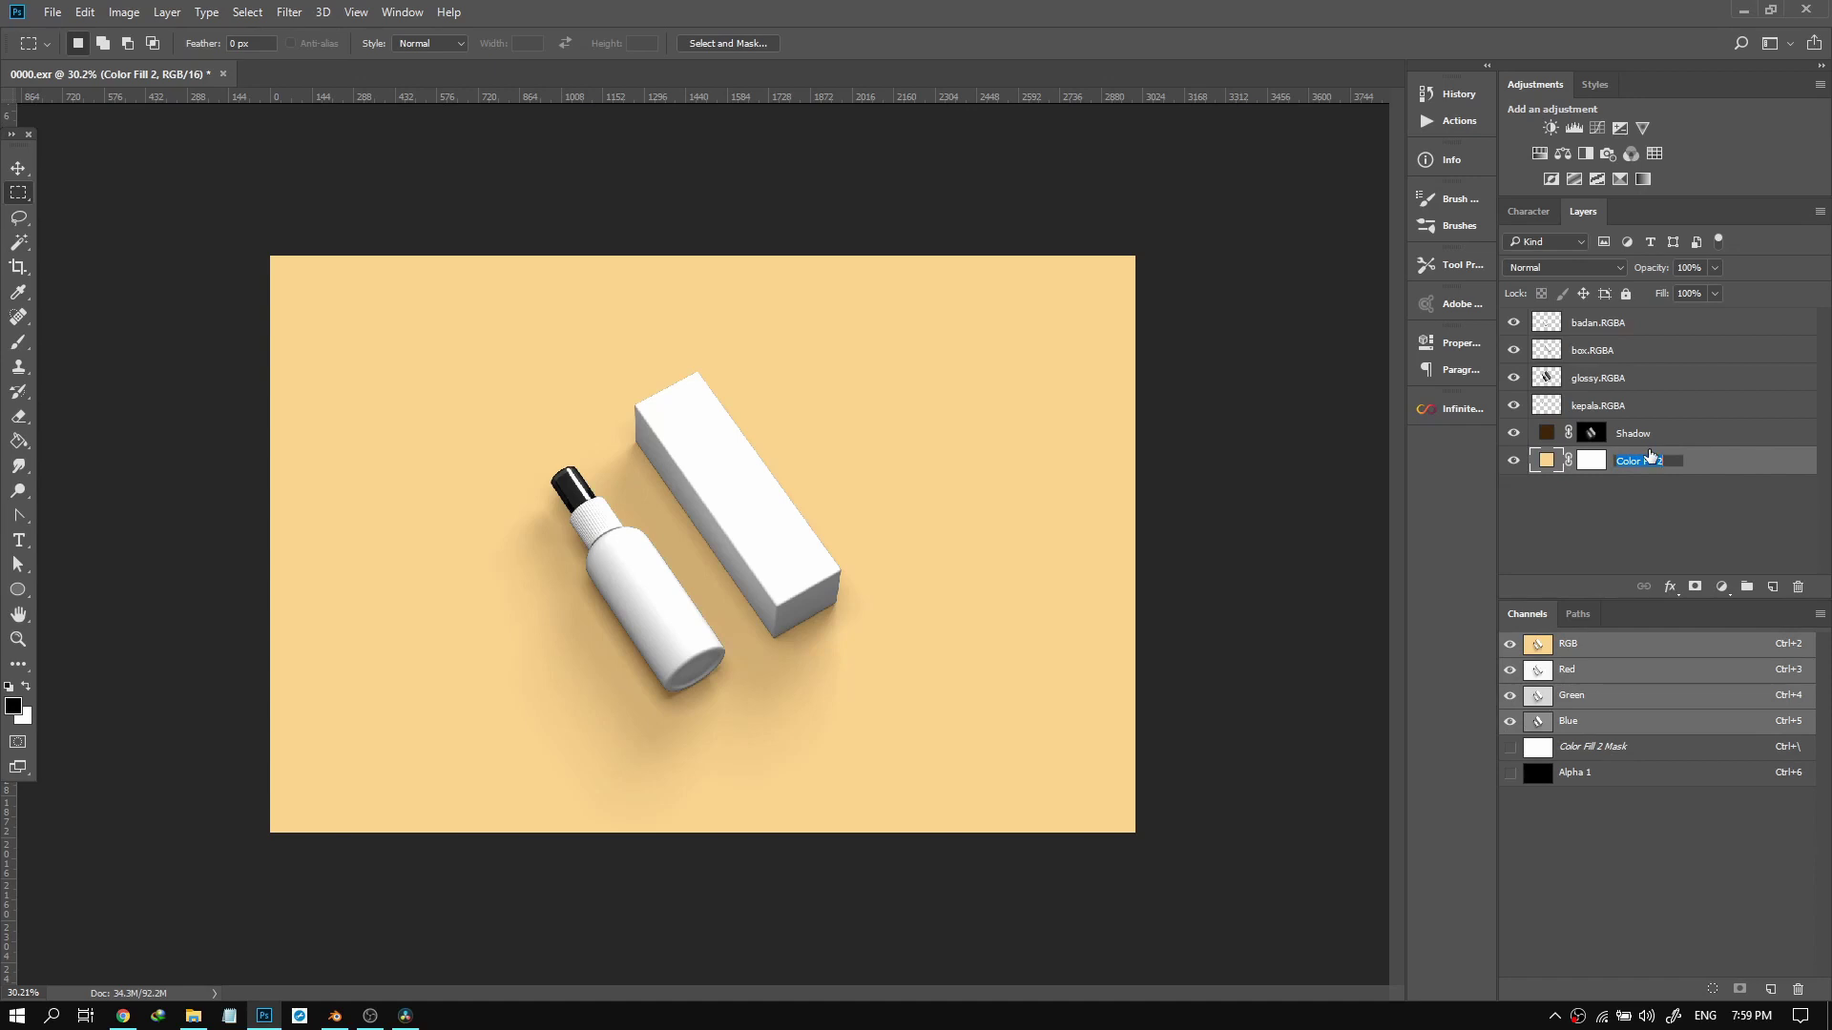
text(B)
key(Return)
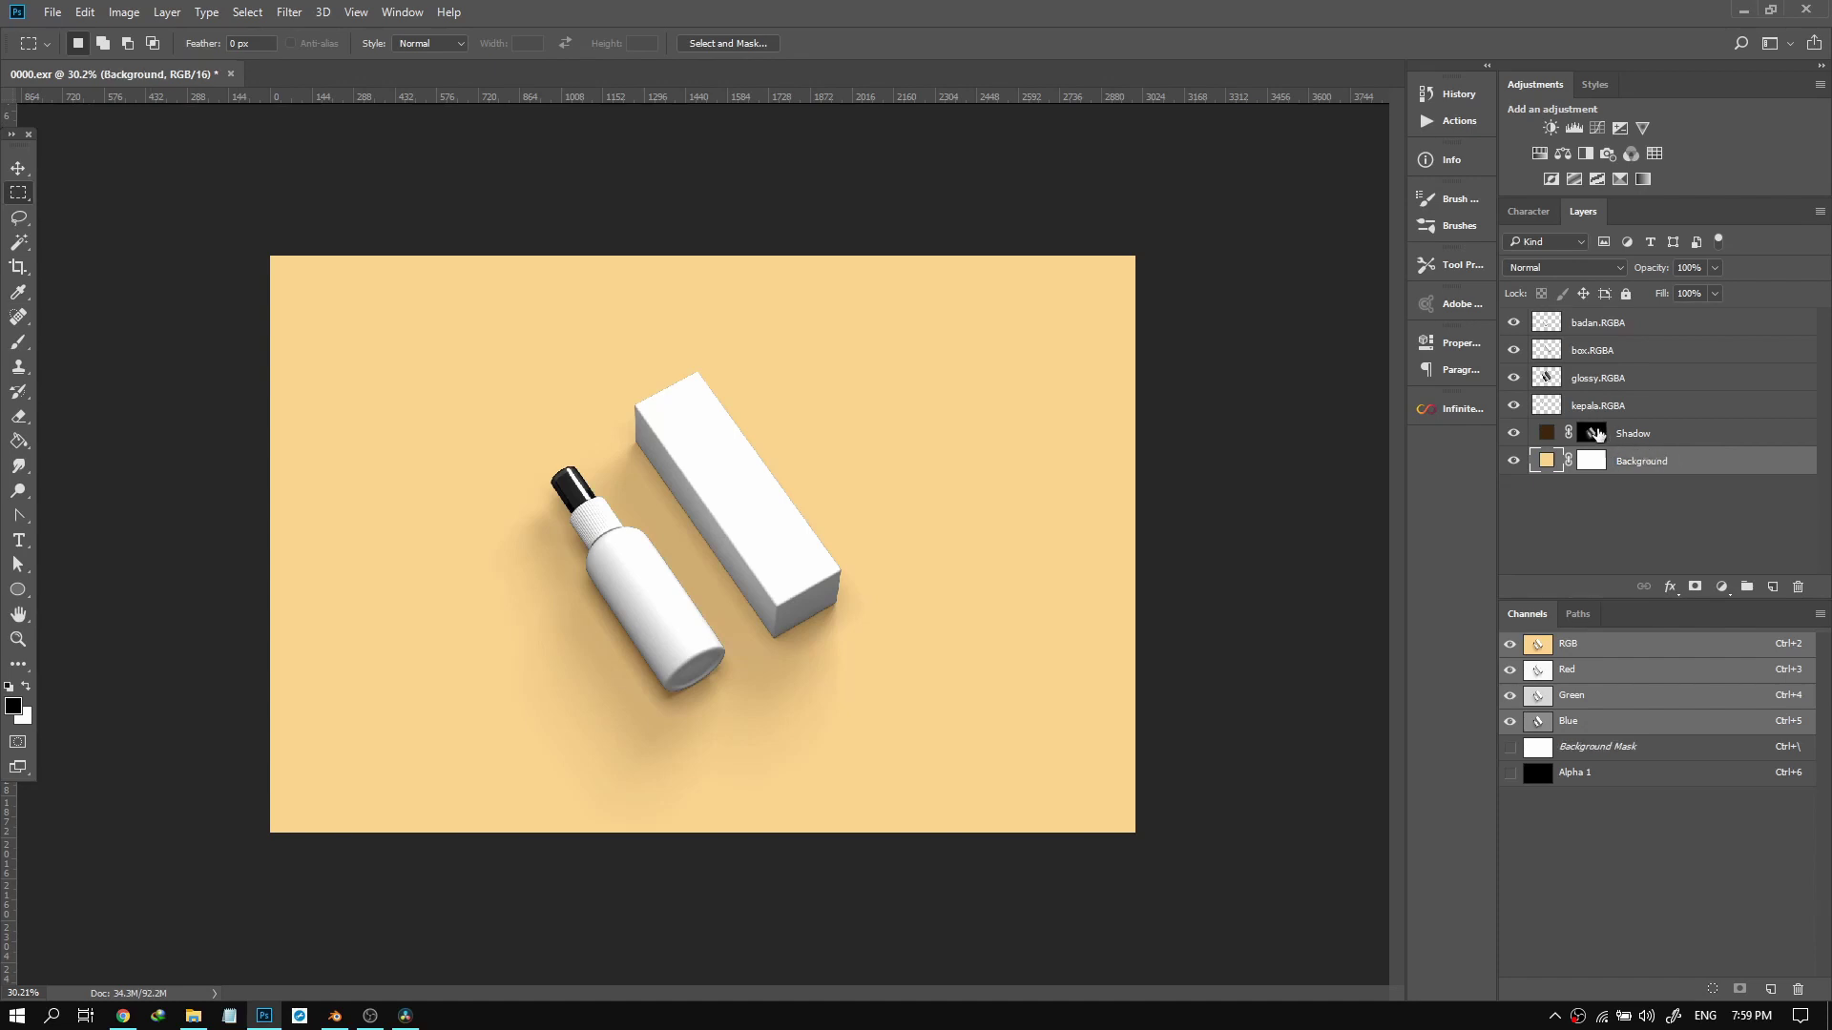
Hide the glossy.RGBA, box.RGBA and badan.RGBA layers to isolate the bottle cap, and rename kepala.RGBA as Head.
click(1617, 433)
click(1629, 465)
double_click(1583, 406)
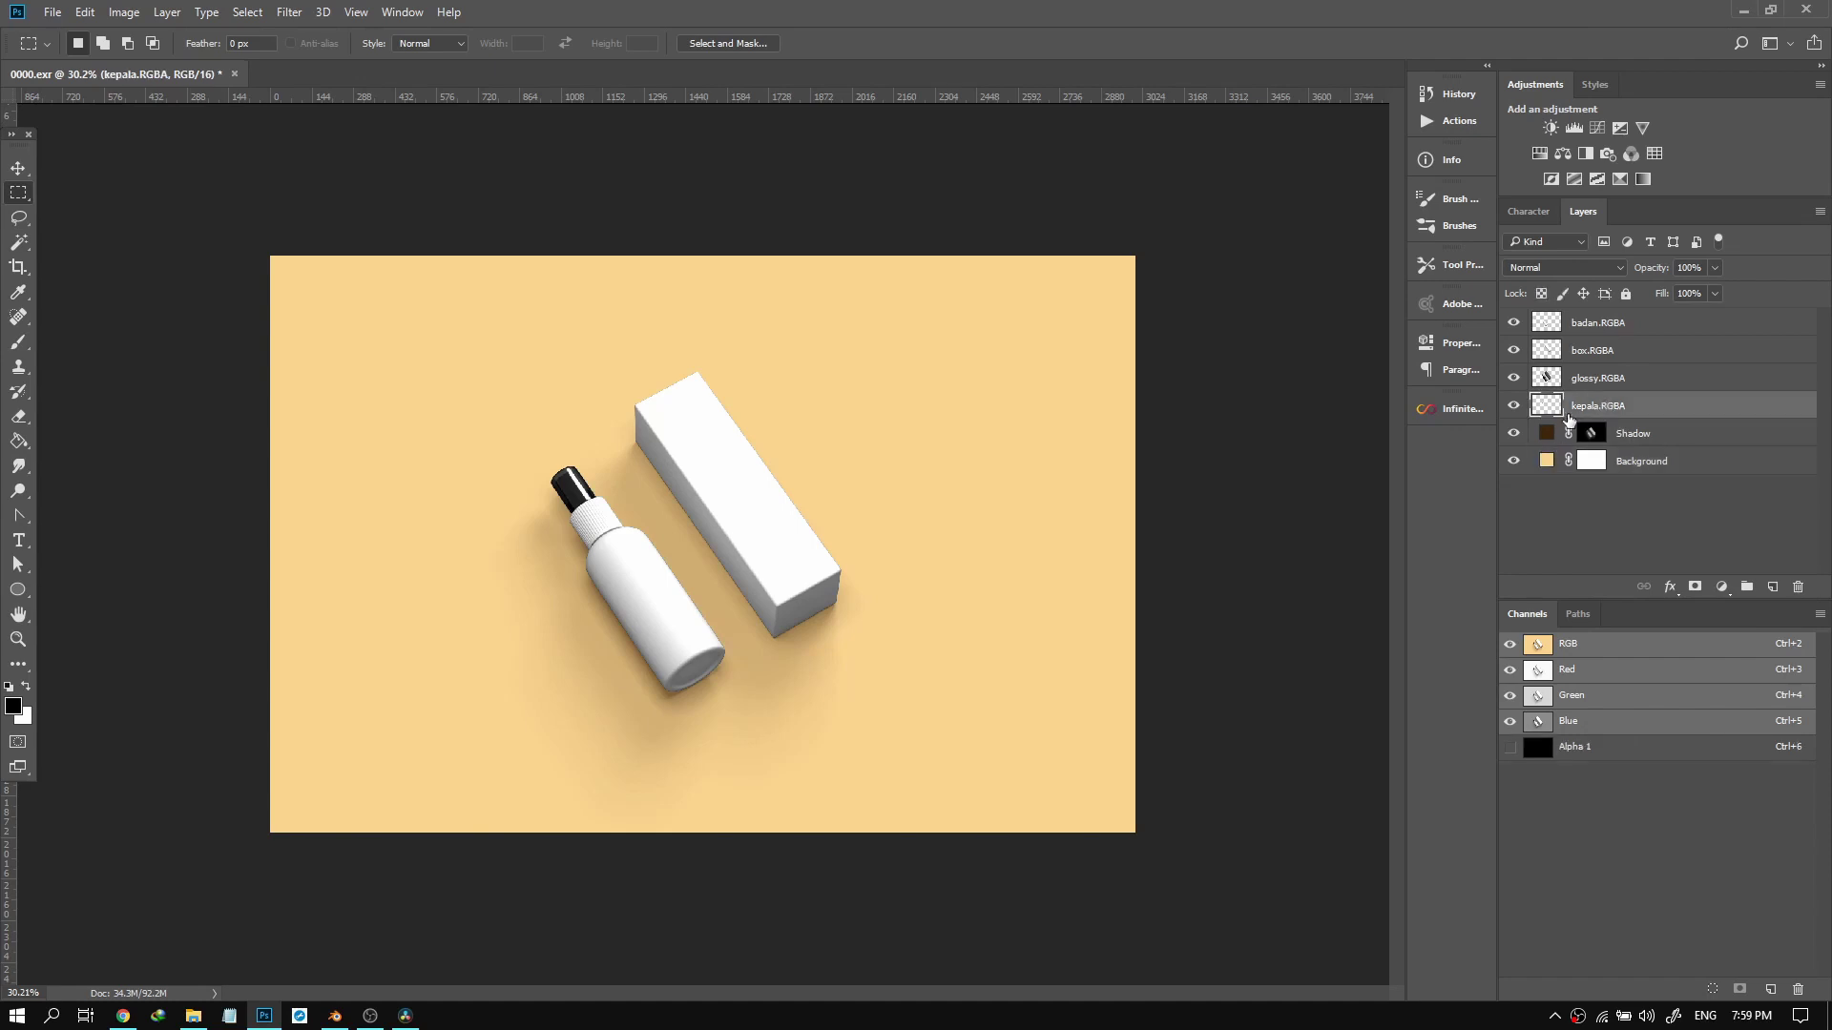
click(1626, 417)
click(1513, 378)
click(1513, 350)
click(1513, 322)
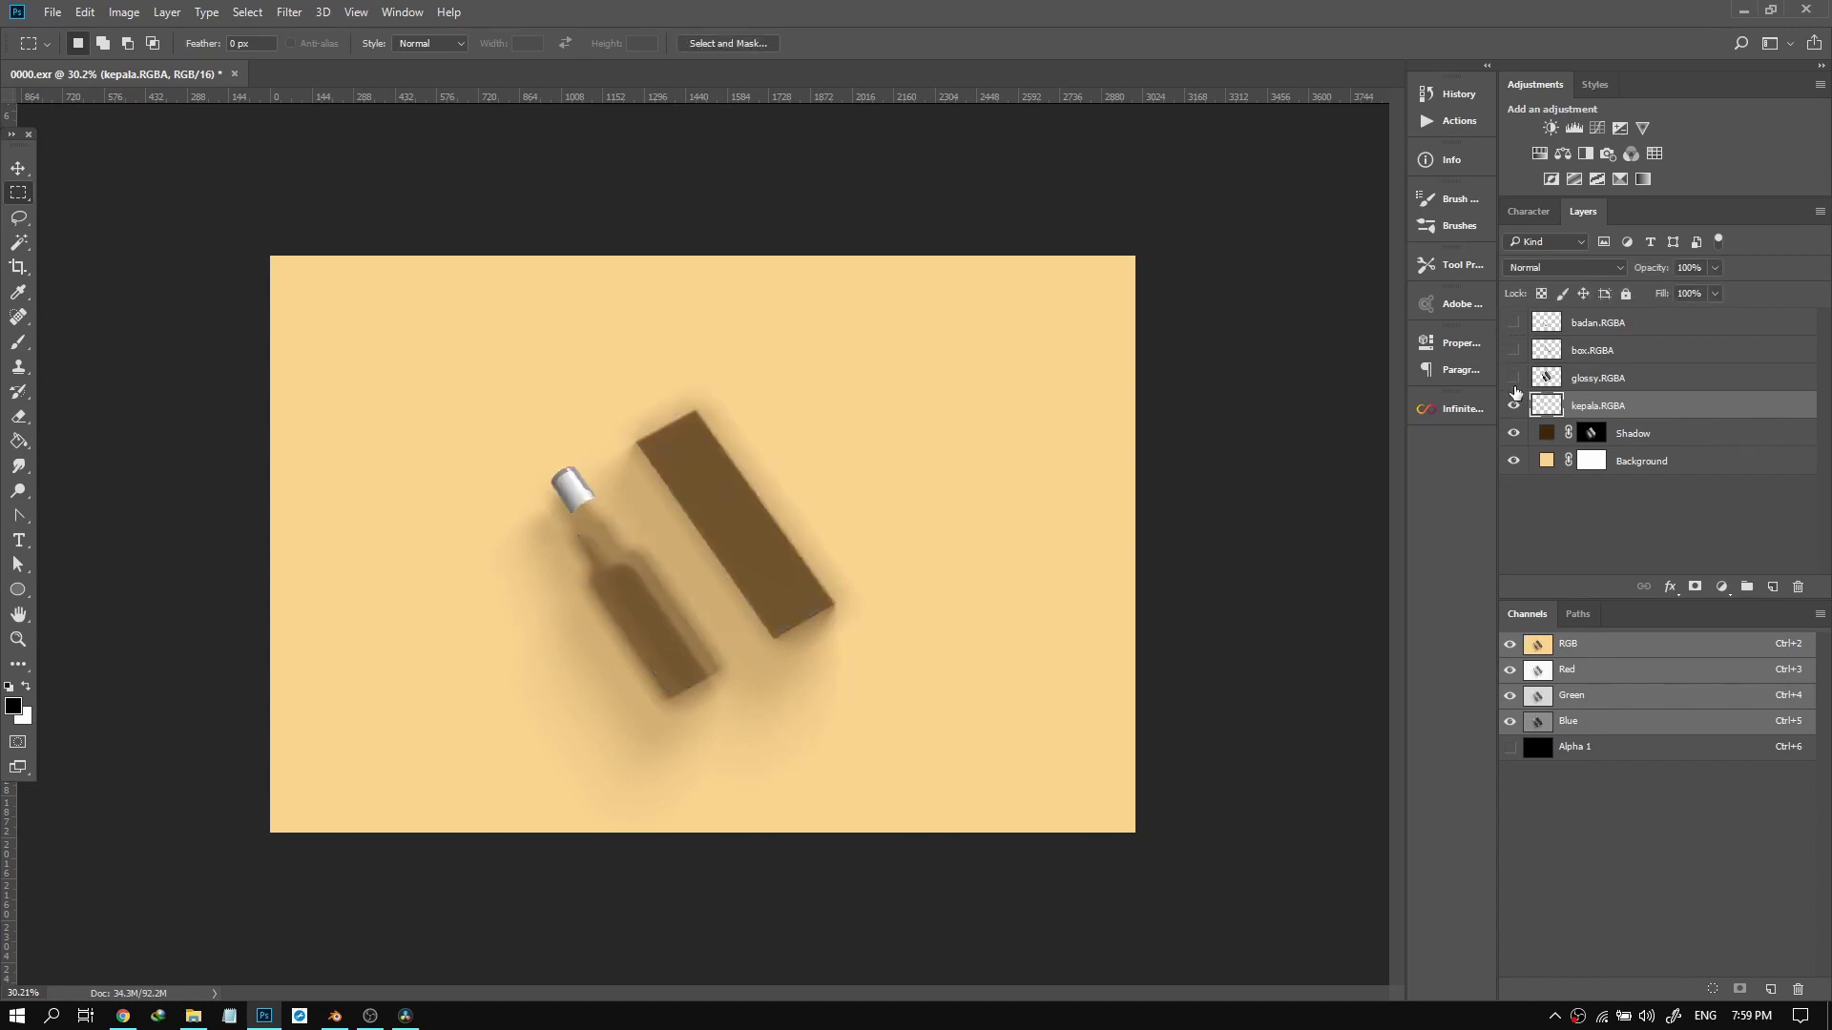
scroll(616, 520, up, 5)
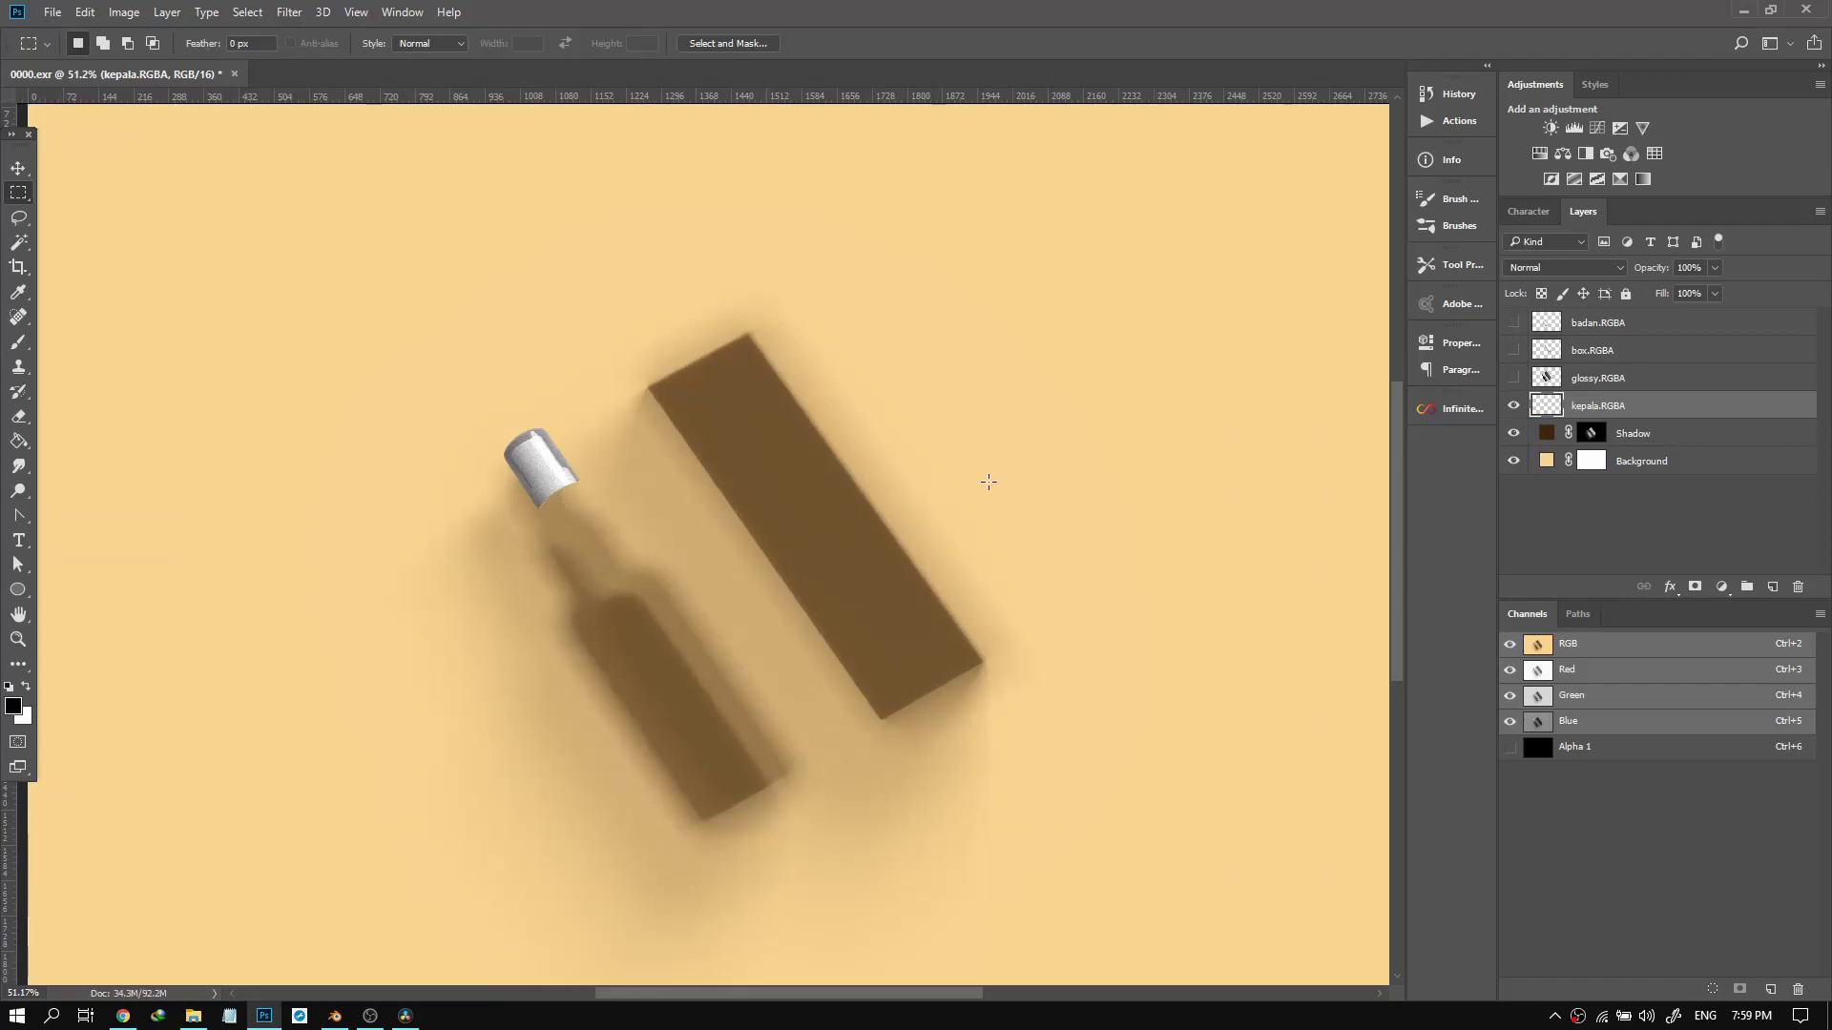
double_click(1597, 408)
text(Head)
key(Return)
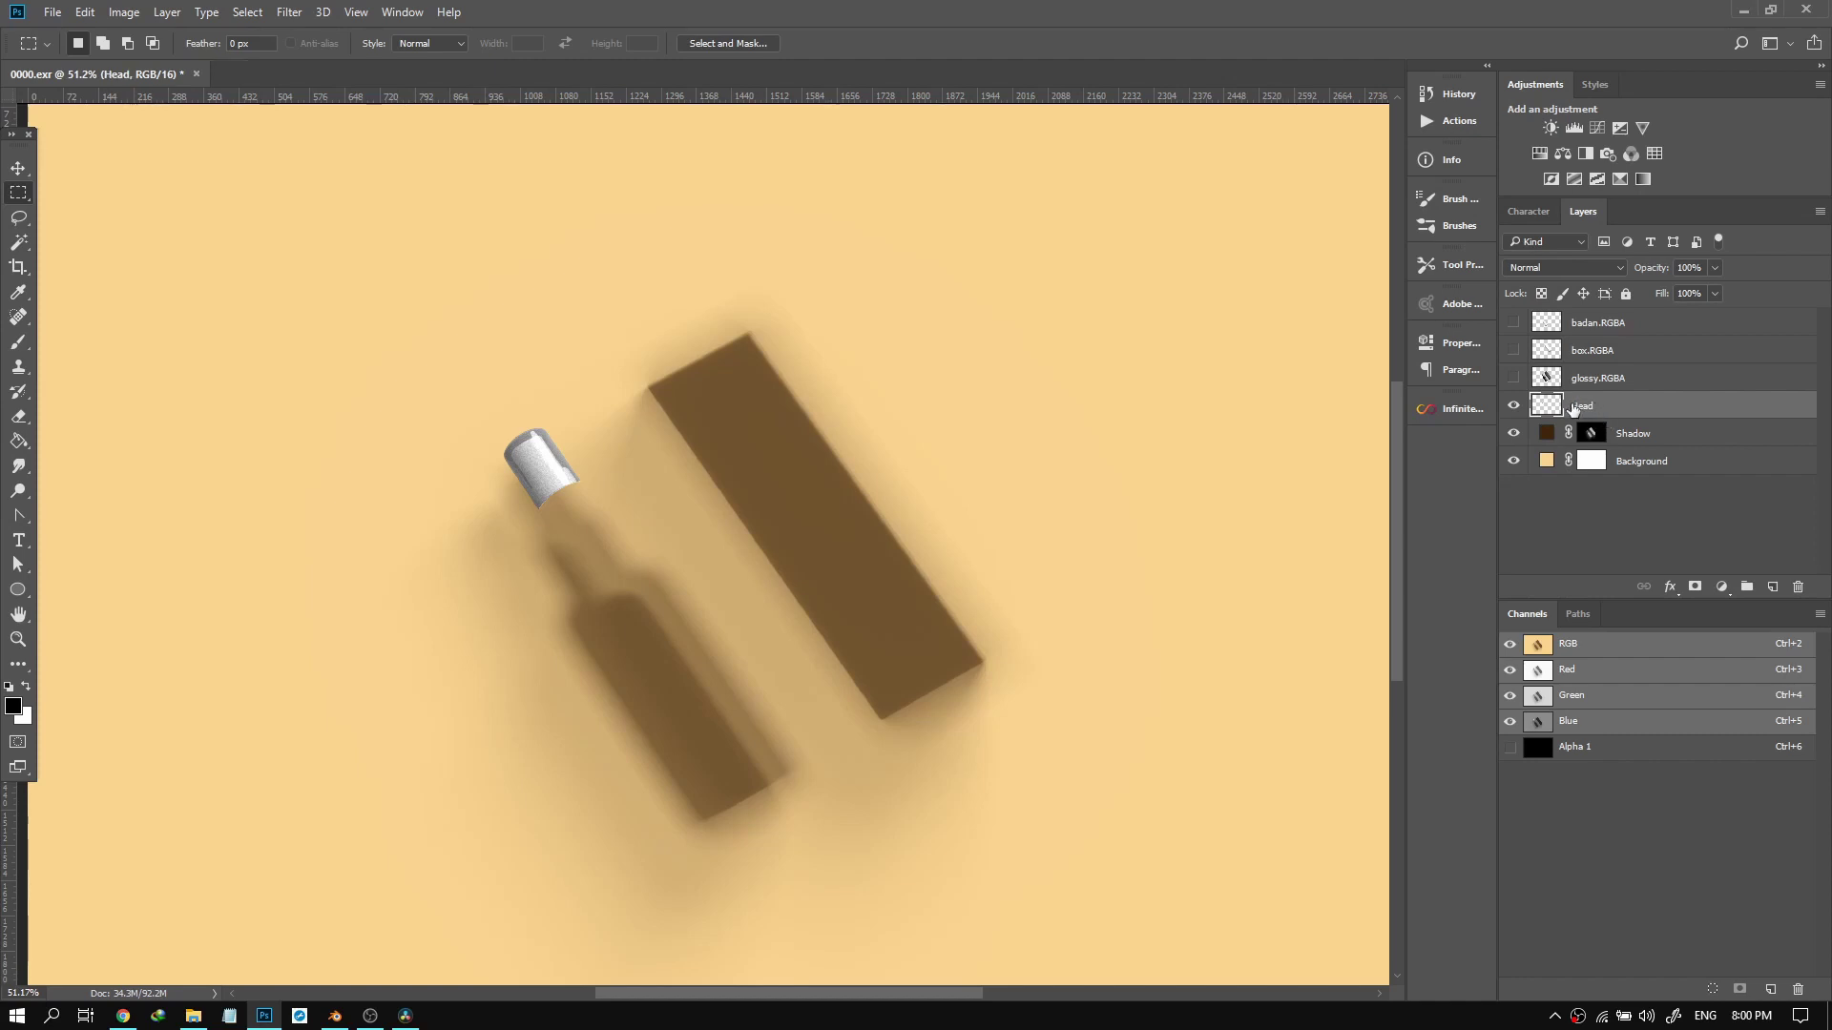
Show the glossy.RGBA layer again and rename it as Glossy.
click(1513, 378)
click(1565, 381)
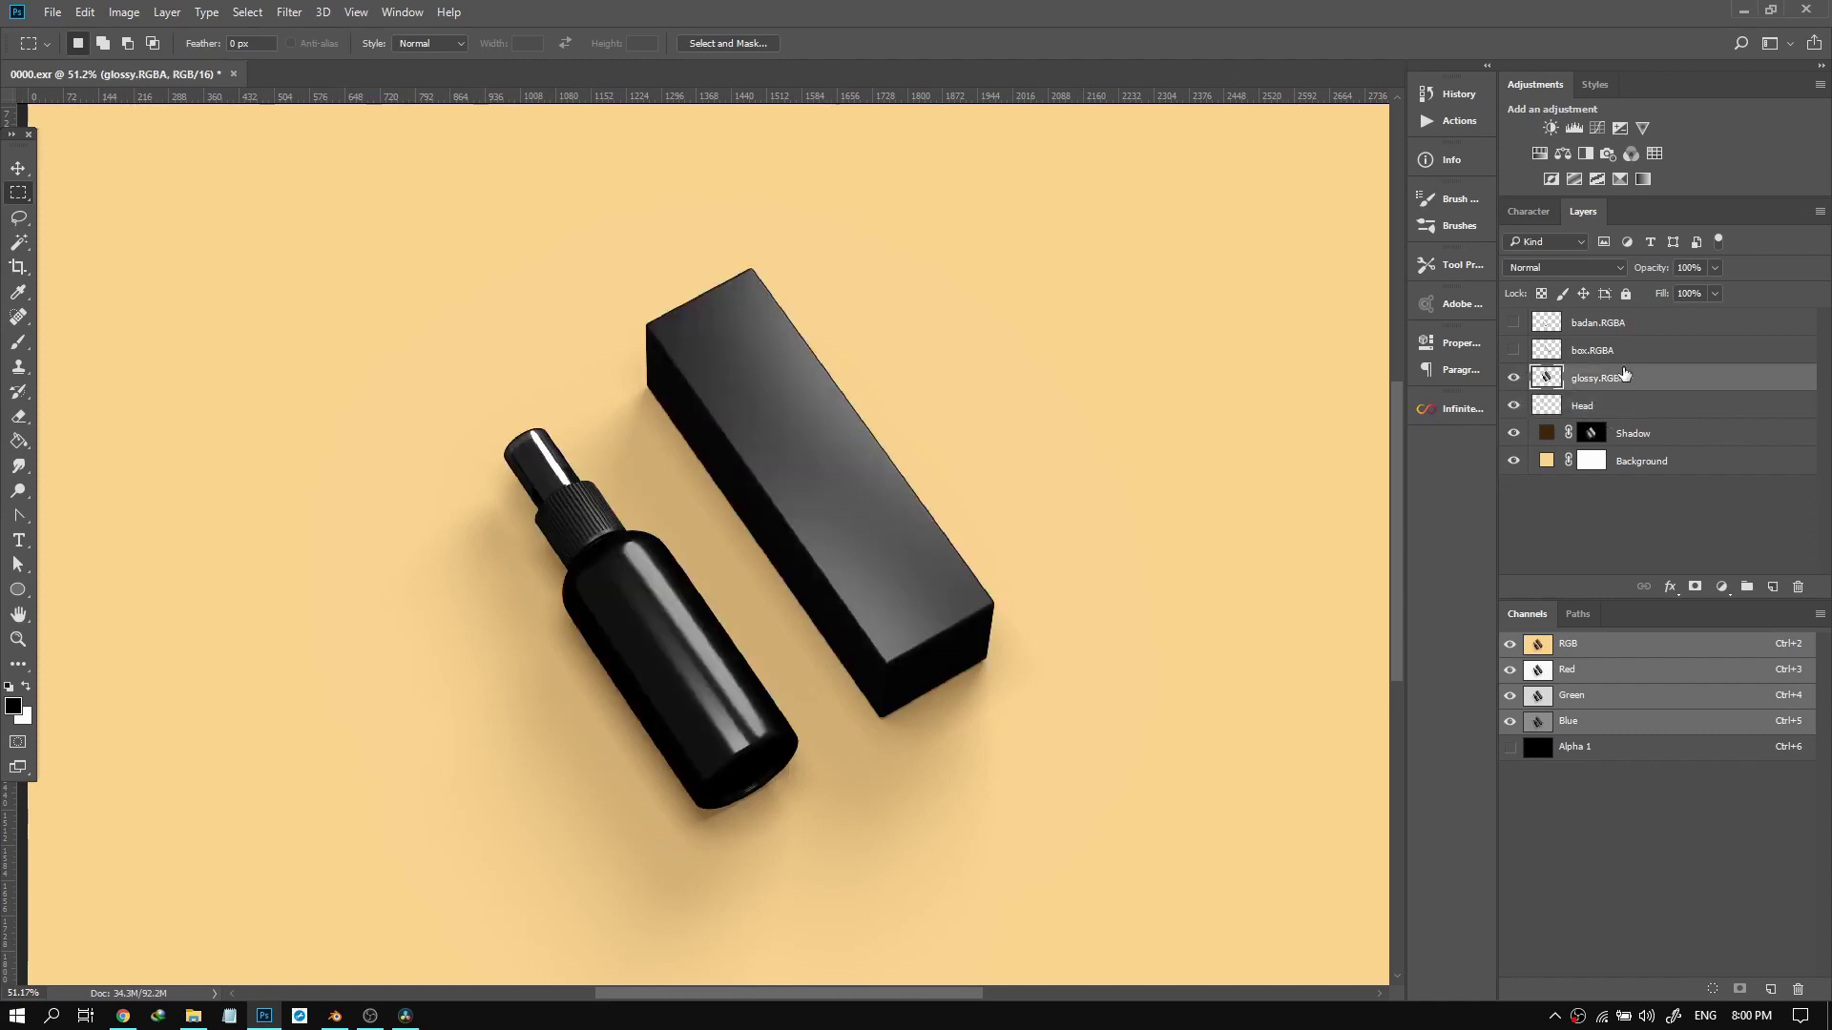
text(Glossy)
key(Return)
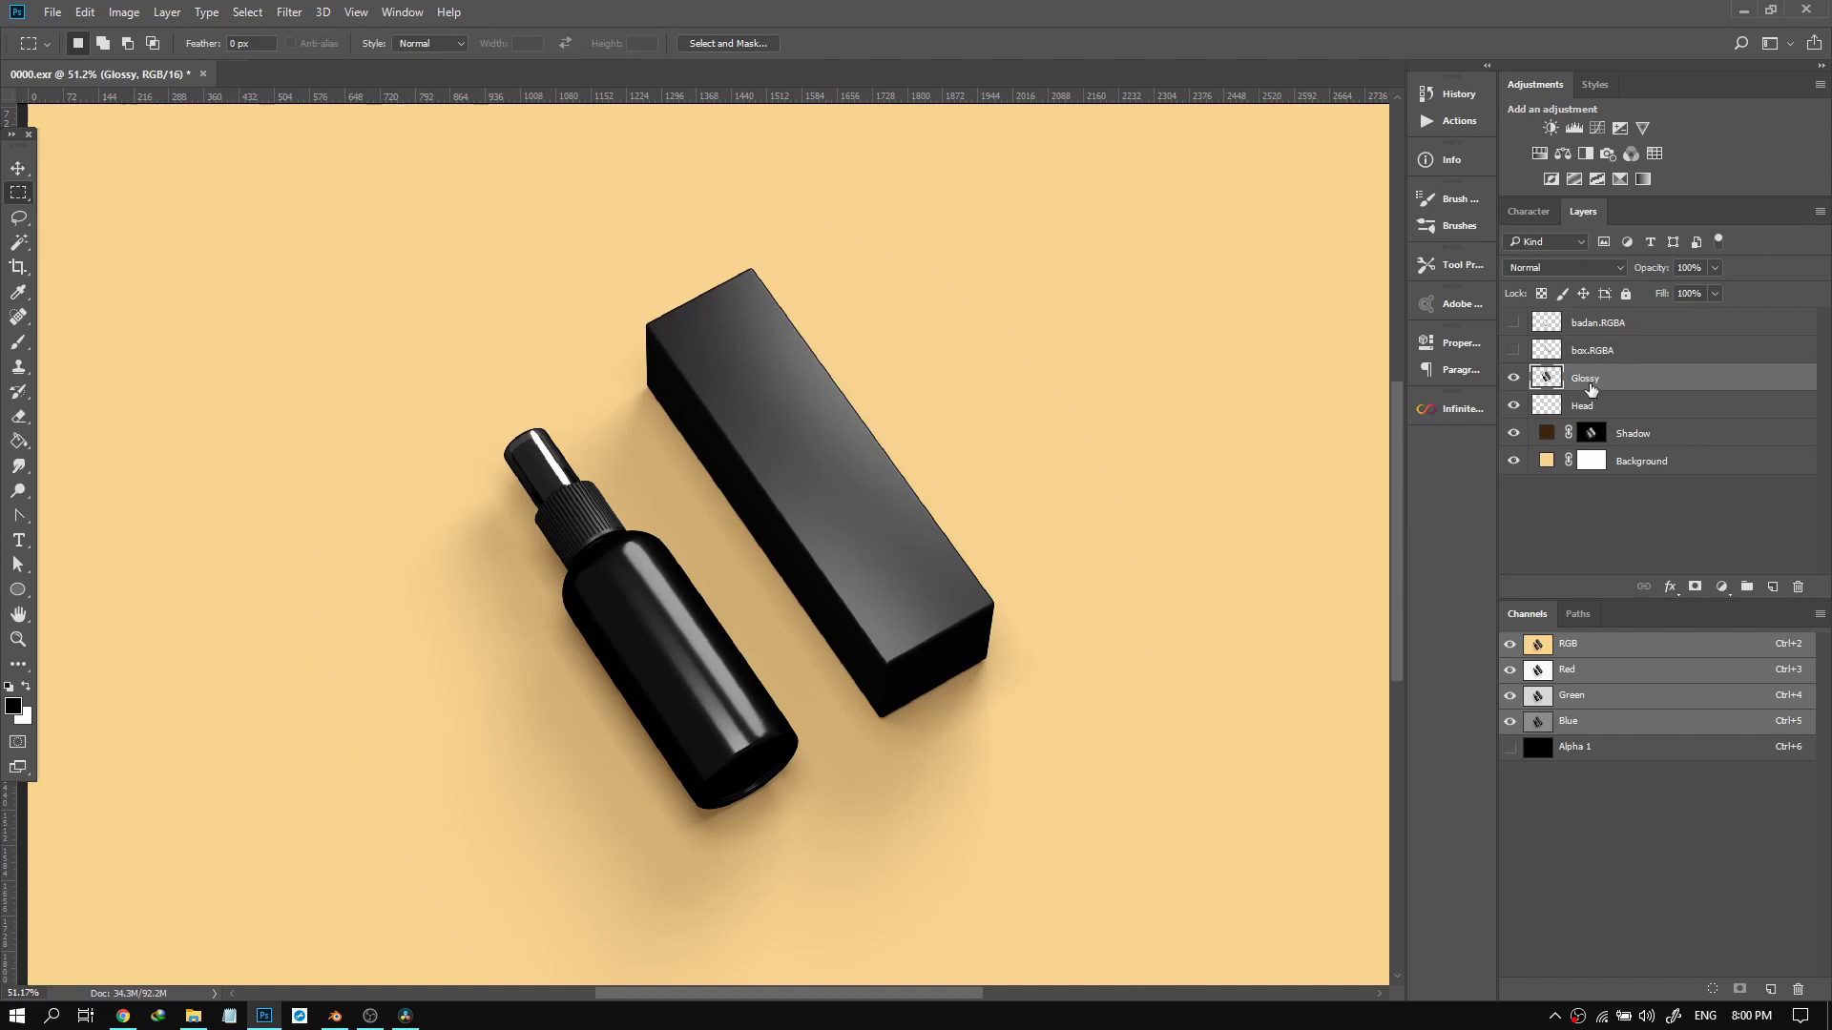
Show the box.RGBA layer again and rename it as Box.
click(1555, 355)
click(1513, 350)
double_click(1590, 353)
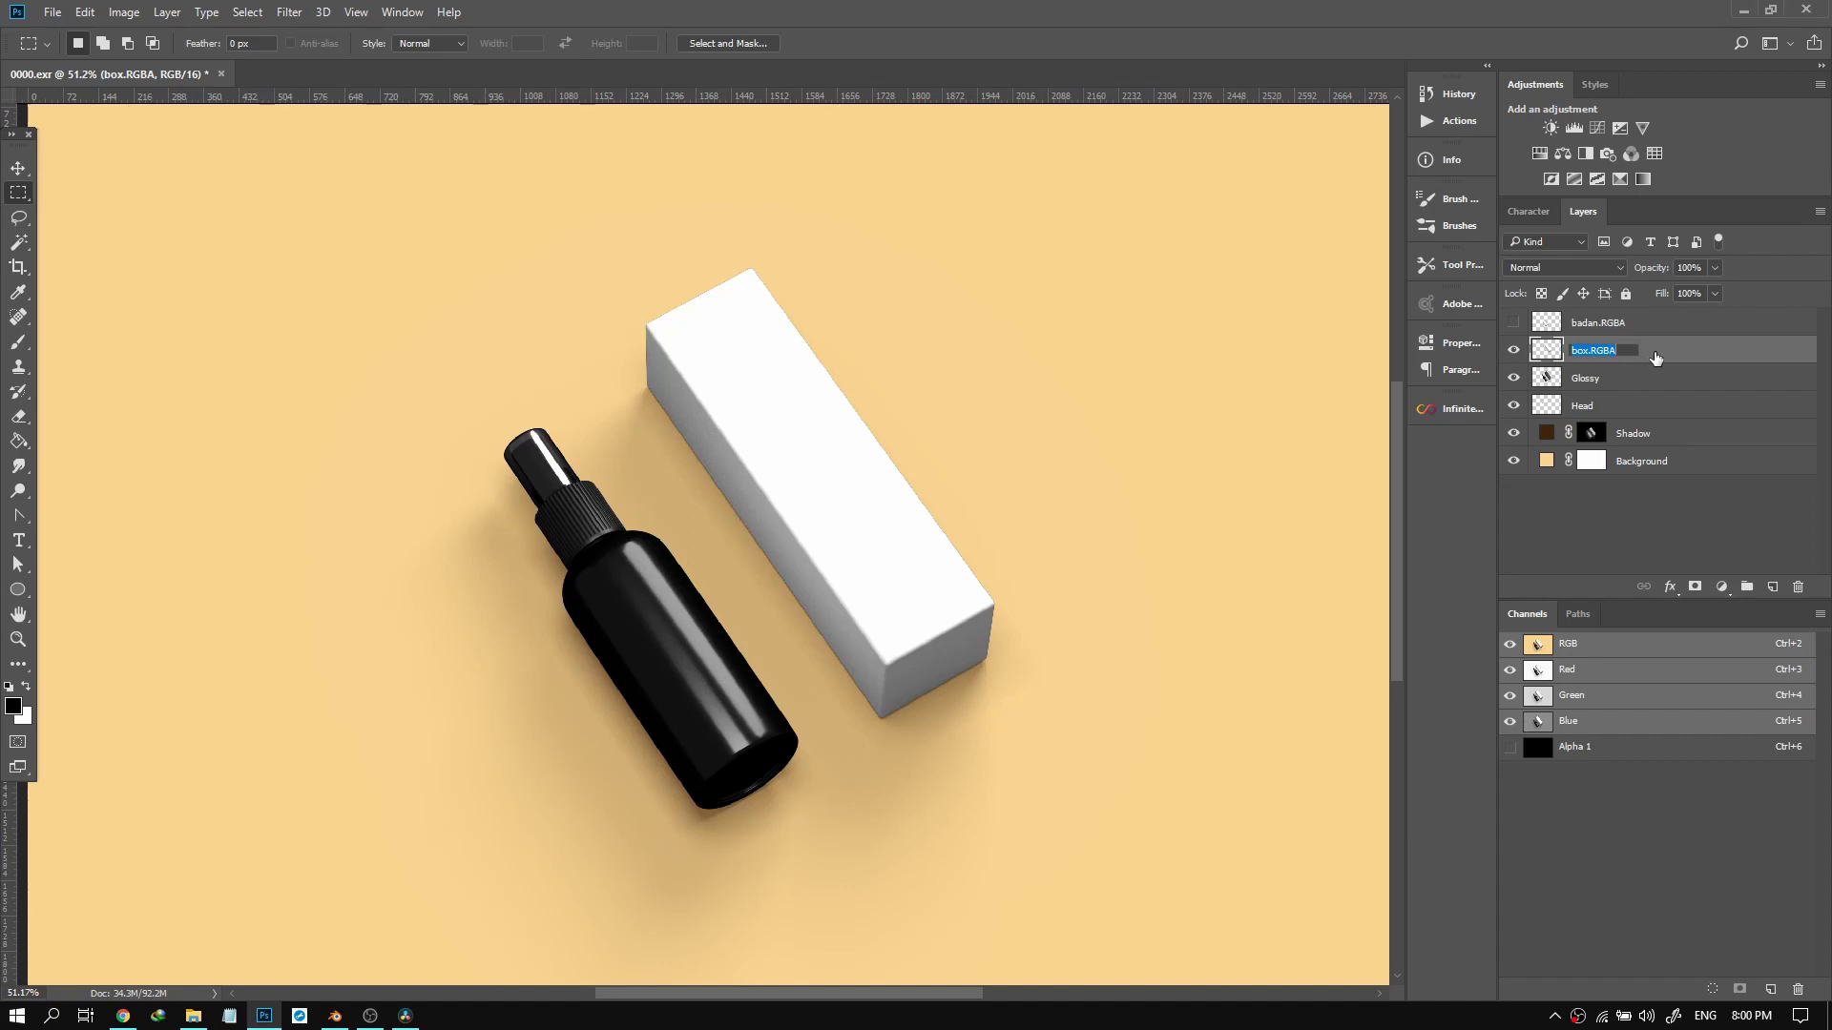
text(Box)
key(Return)
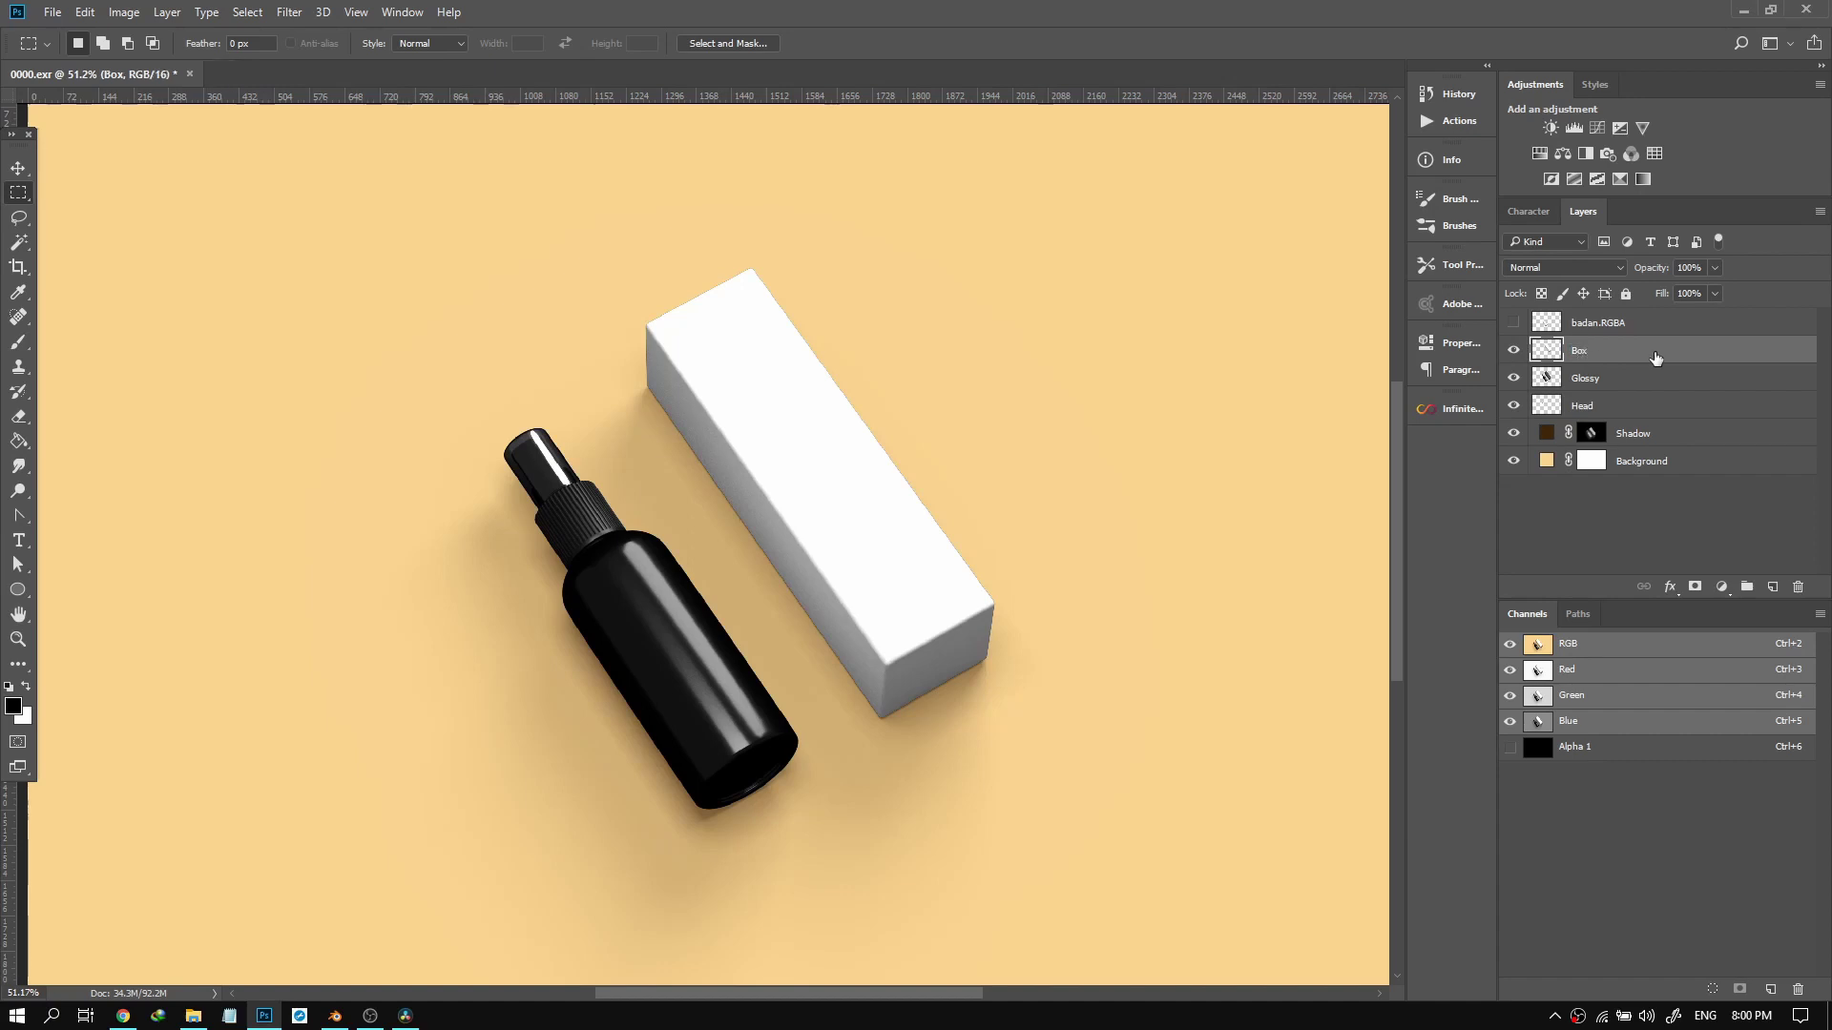
Show the badan.RGBA layer again and rename it as Body.
click(1513, 322)
double_click(1622, 324)
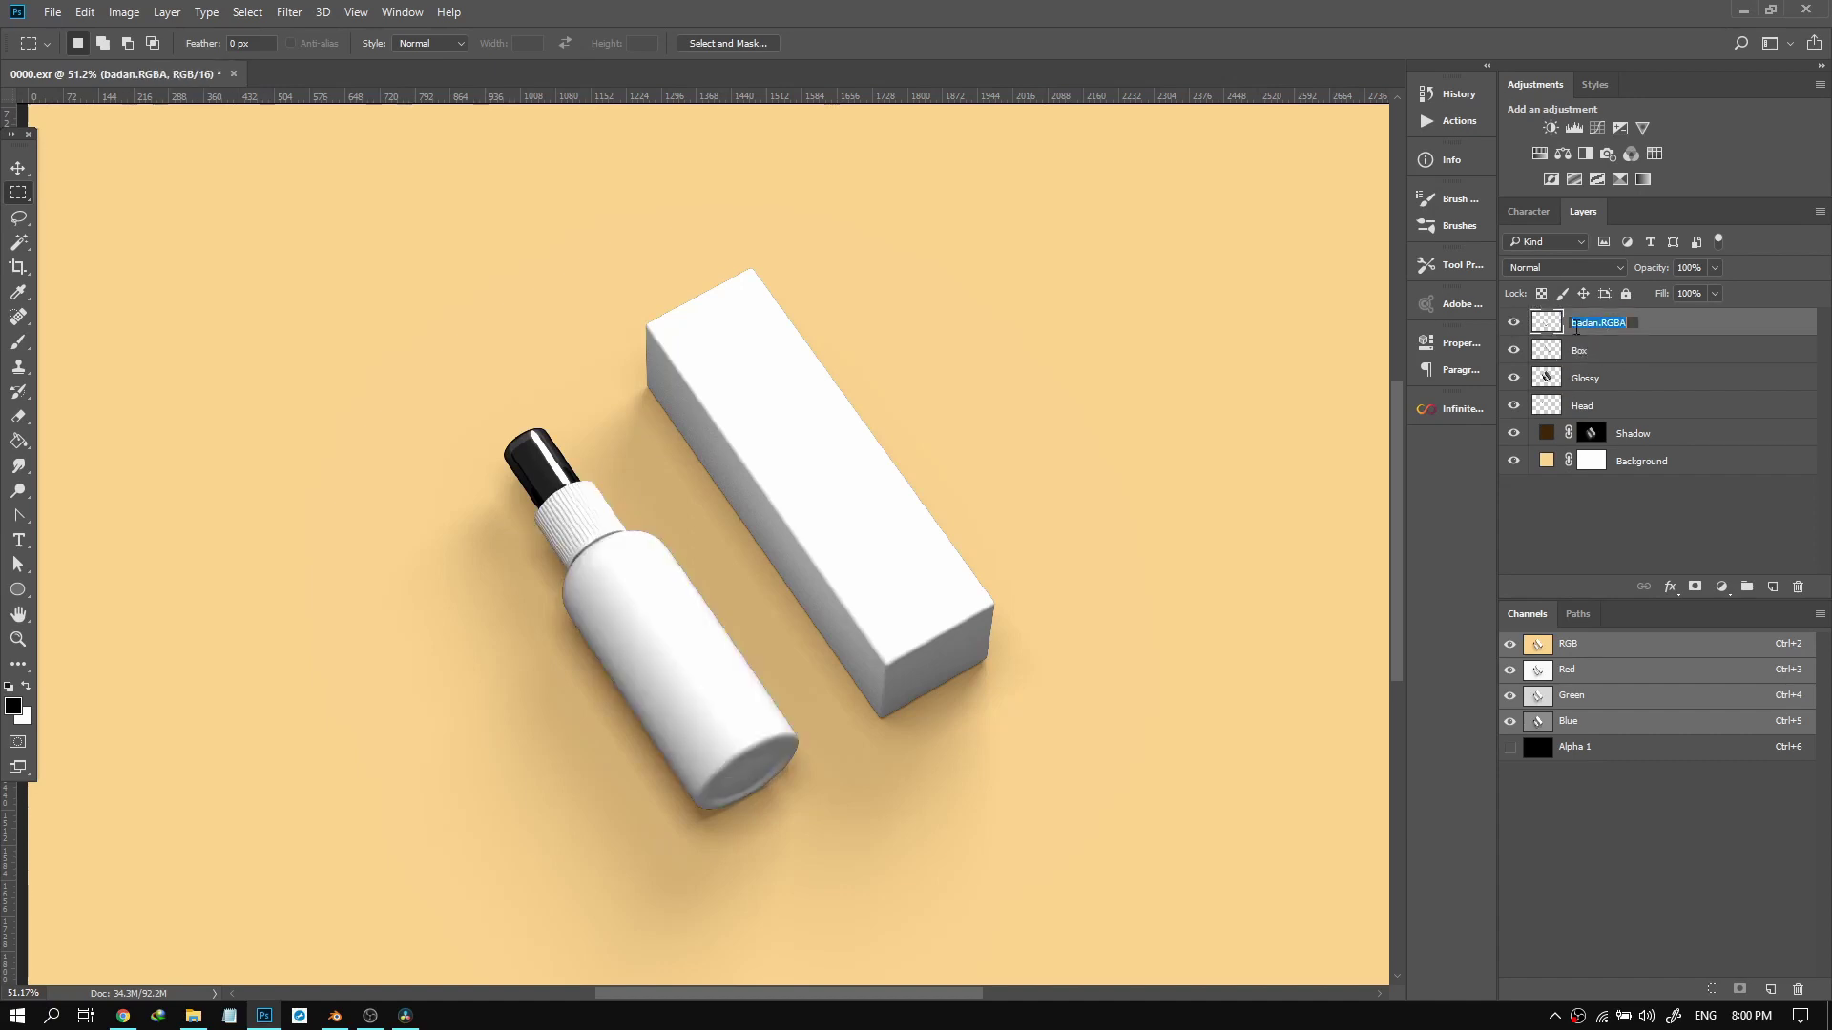
text(Body)
key(Return)
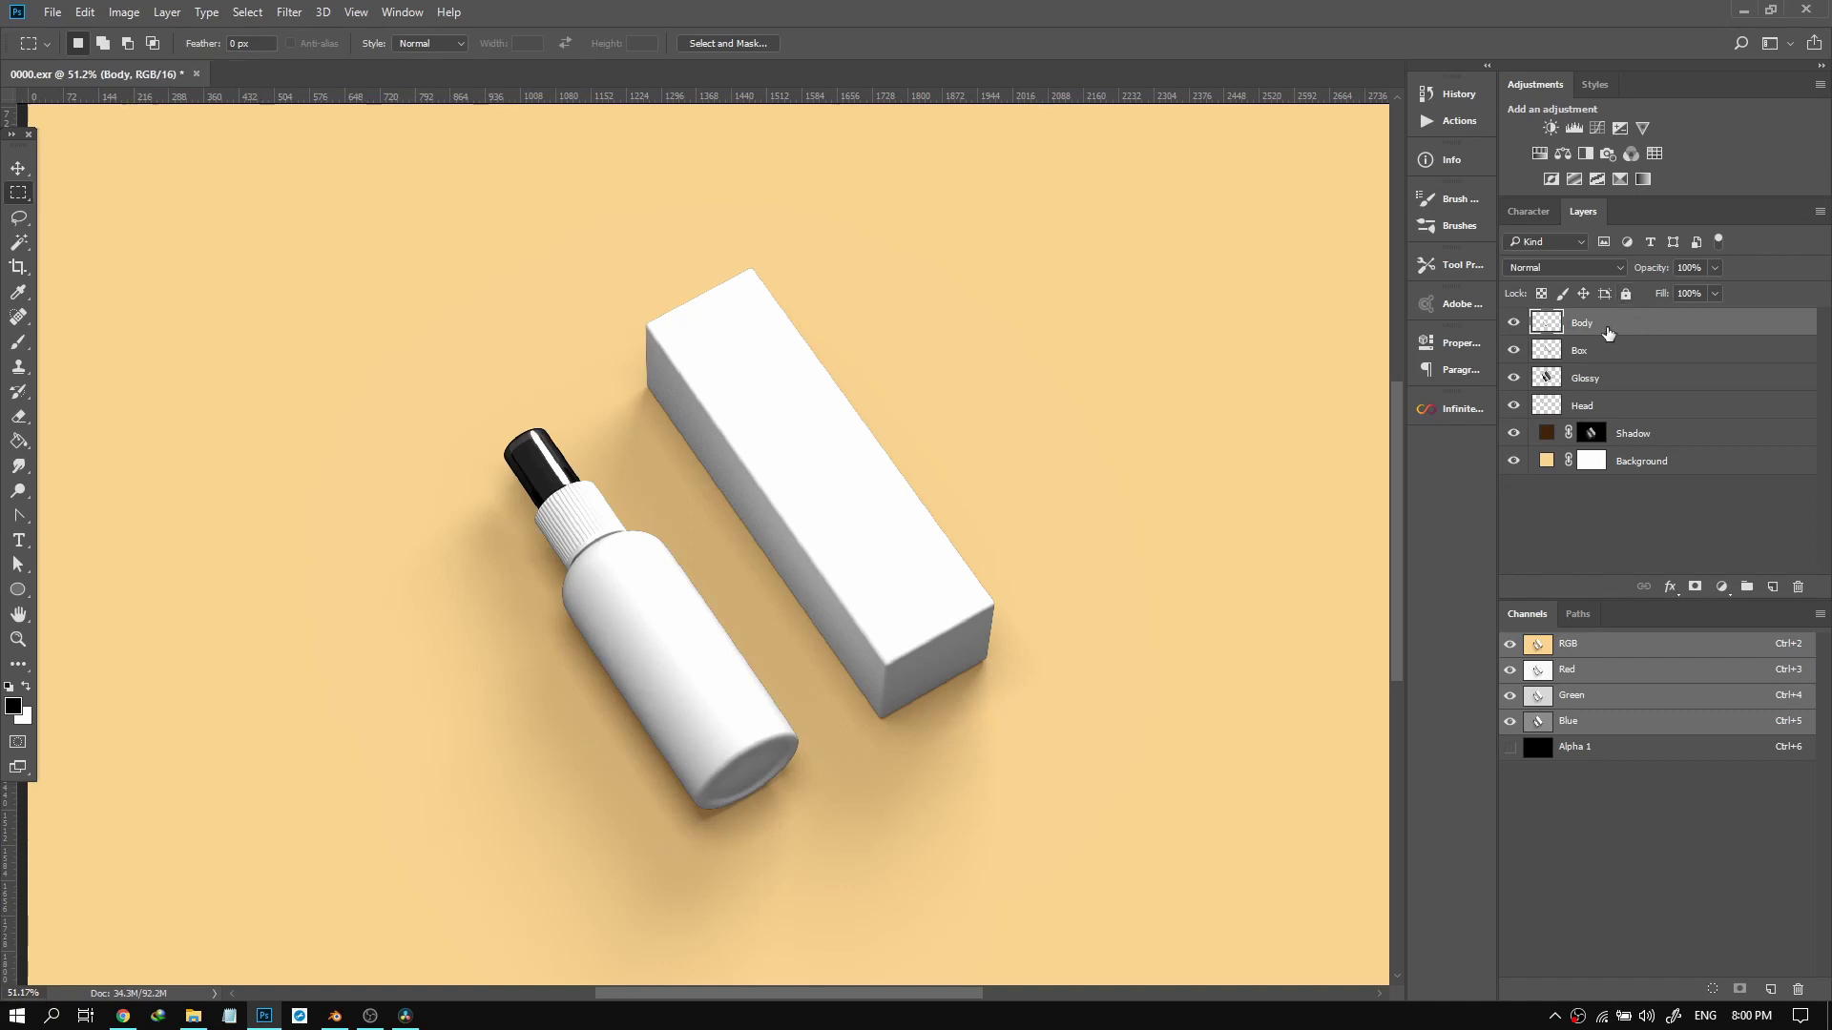
Move the Glossy layer to the top of the layer stack and set its blend mode to Screen.
drag(1603, 387, 1605, 322)
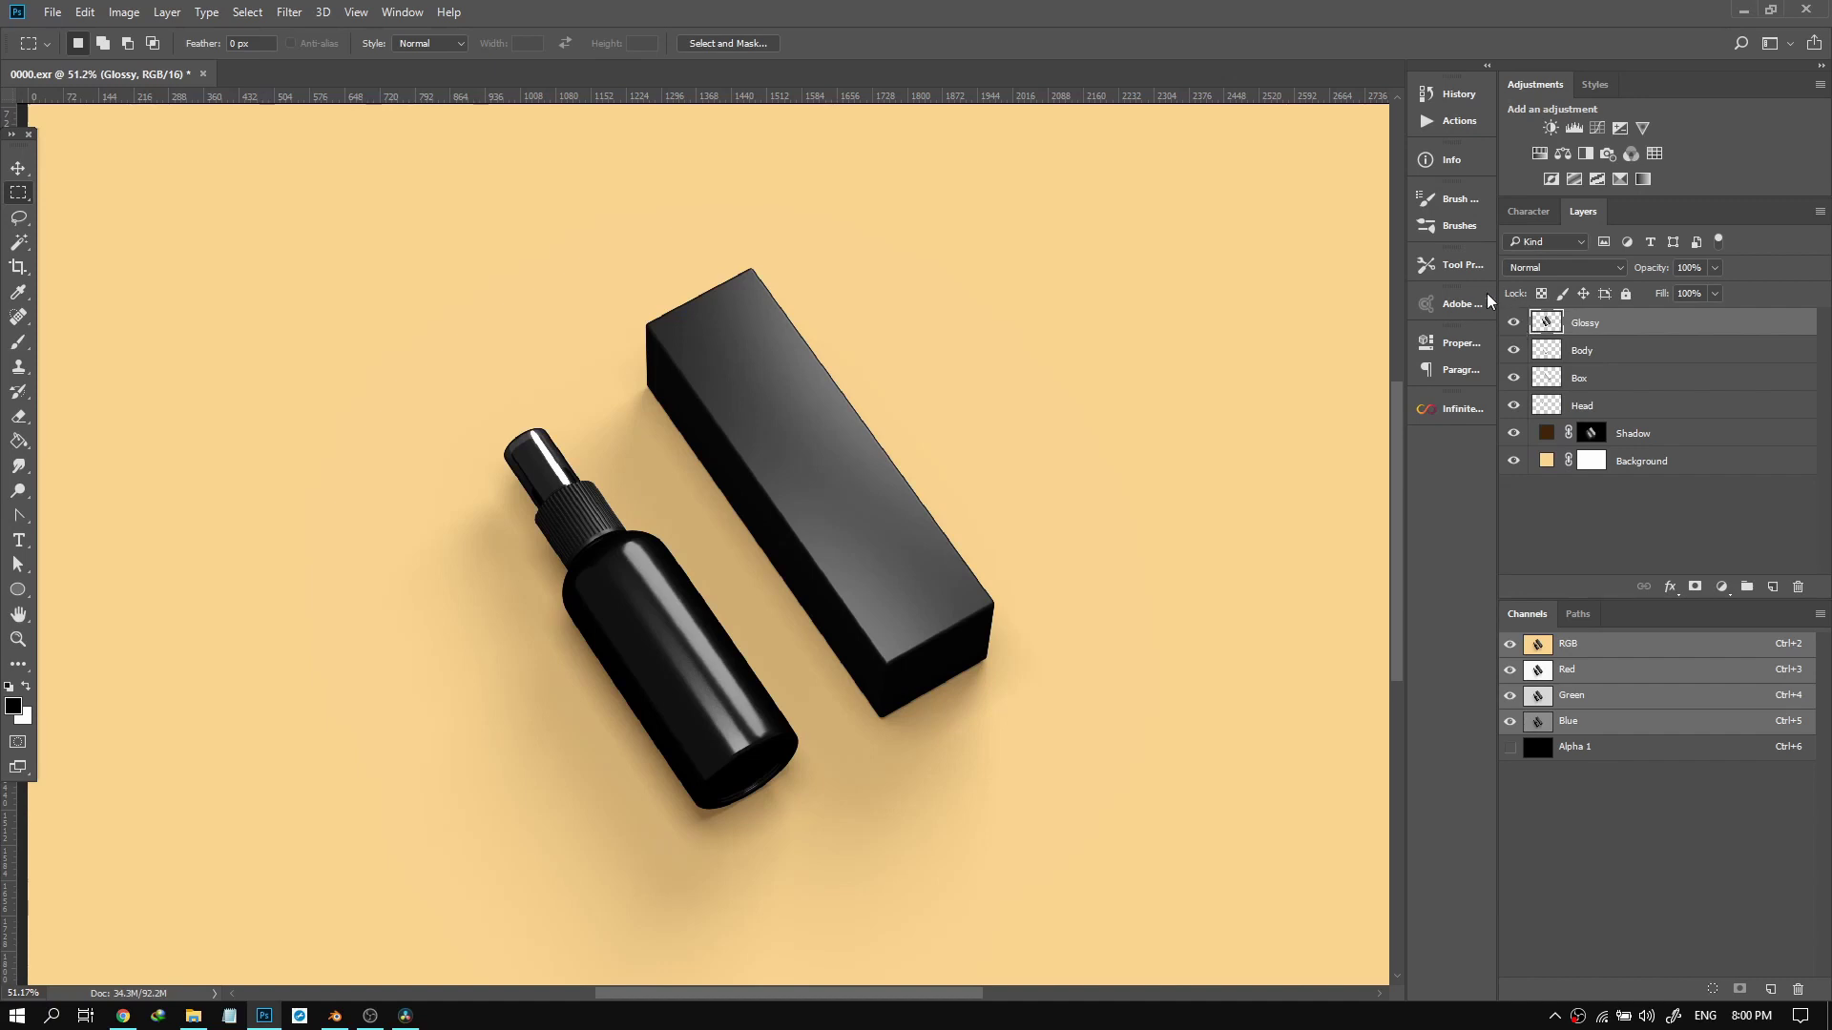
scroll(656, 659, up, 4)
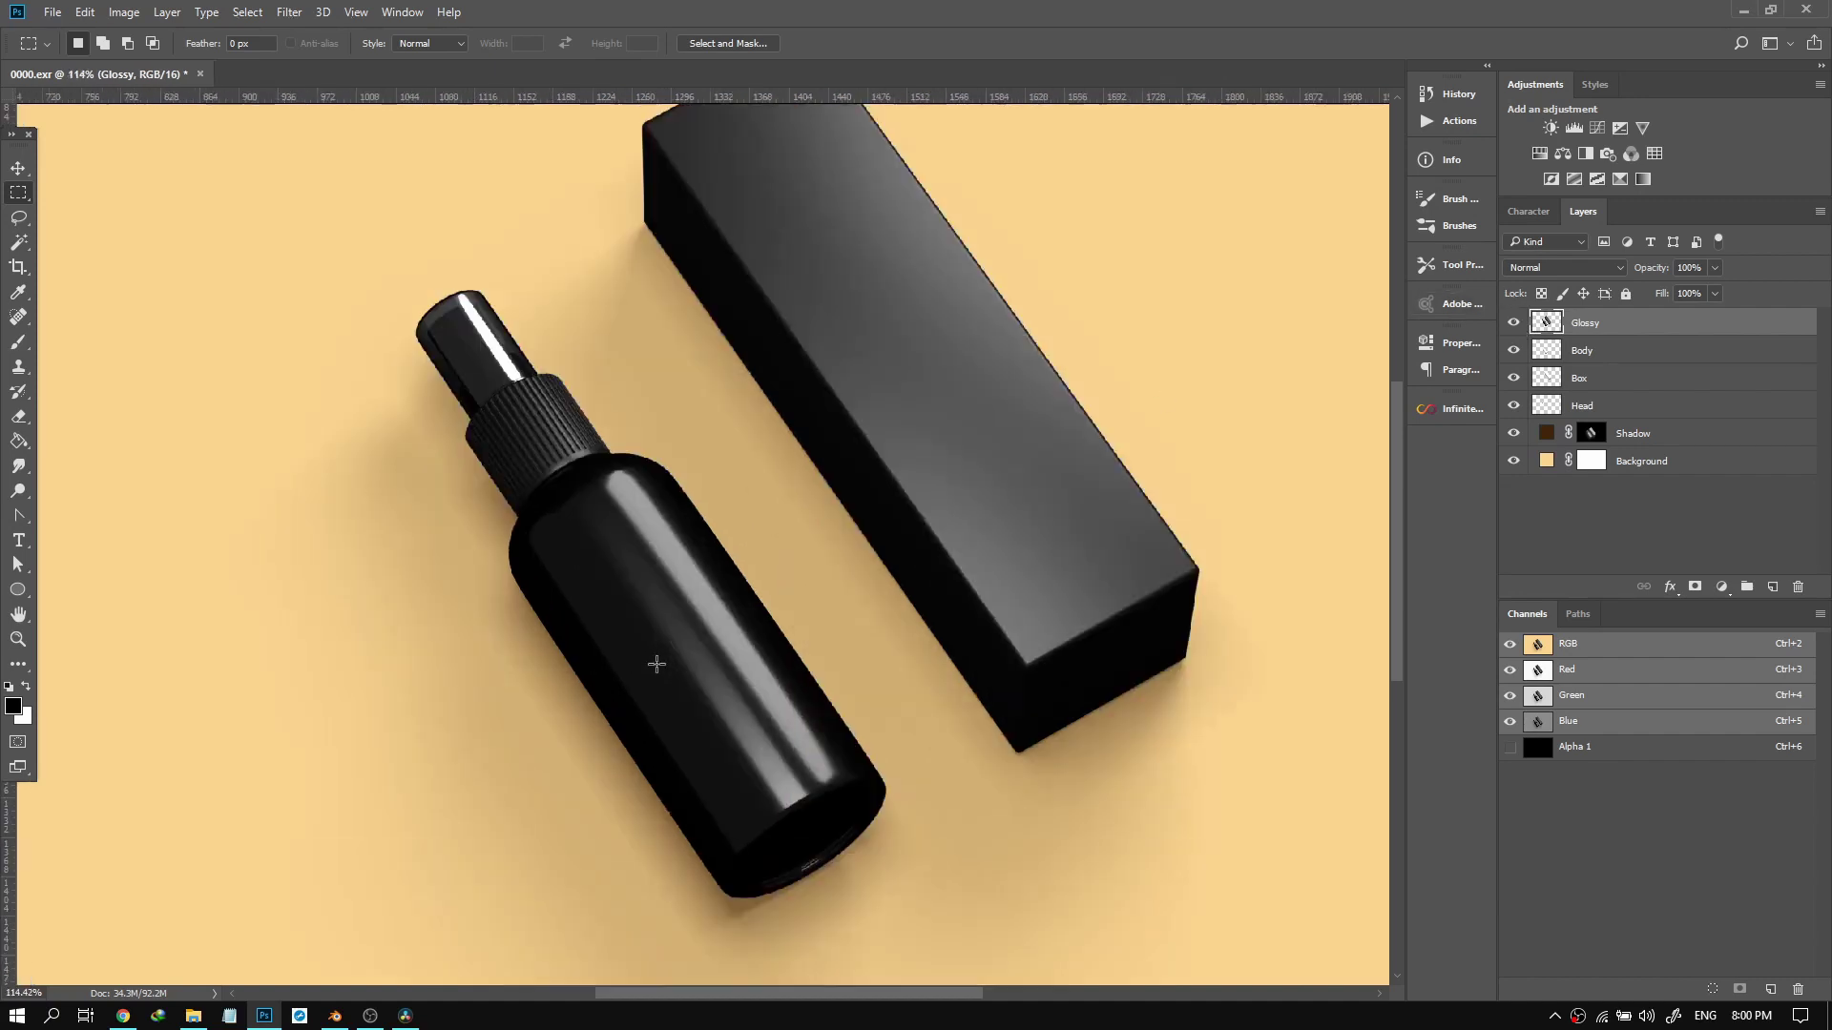
scroll(653, 448, down, 2)
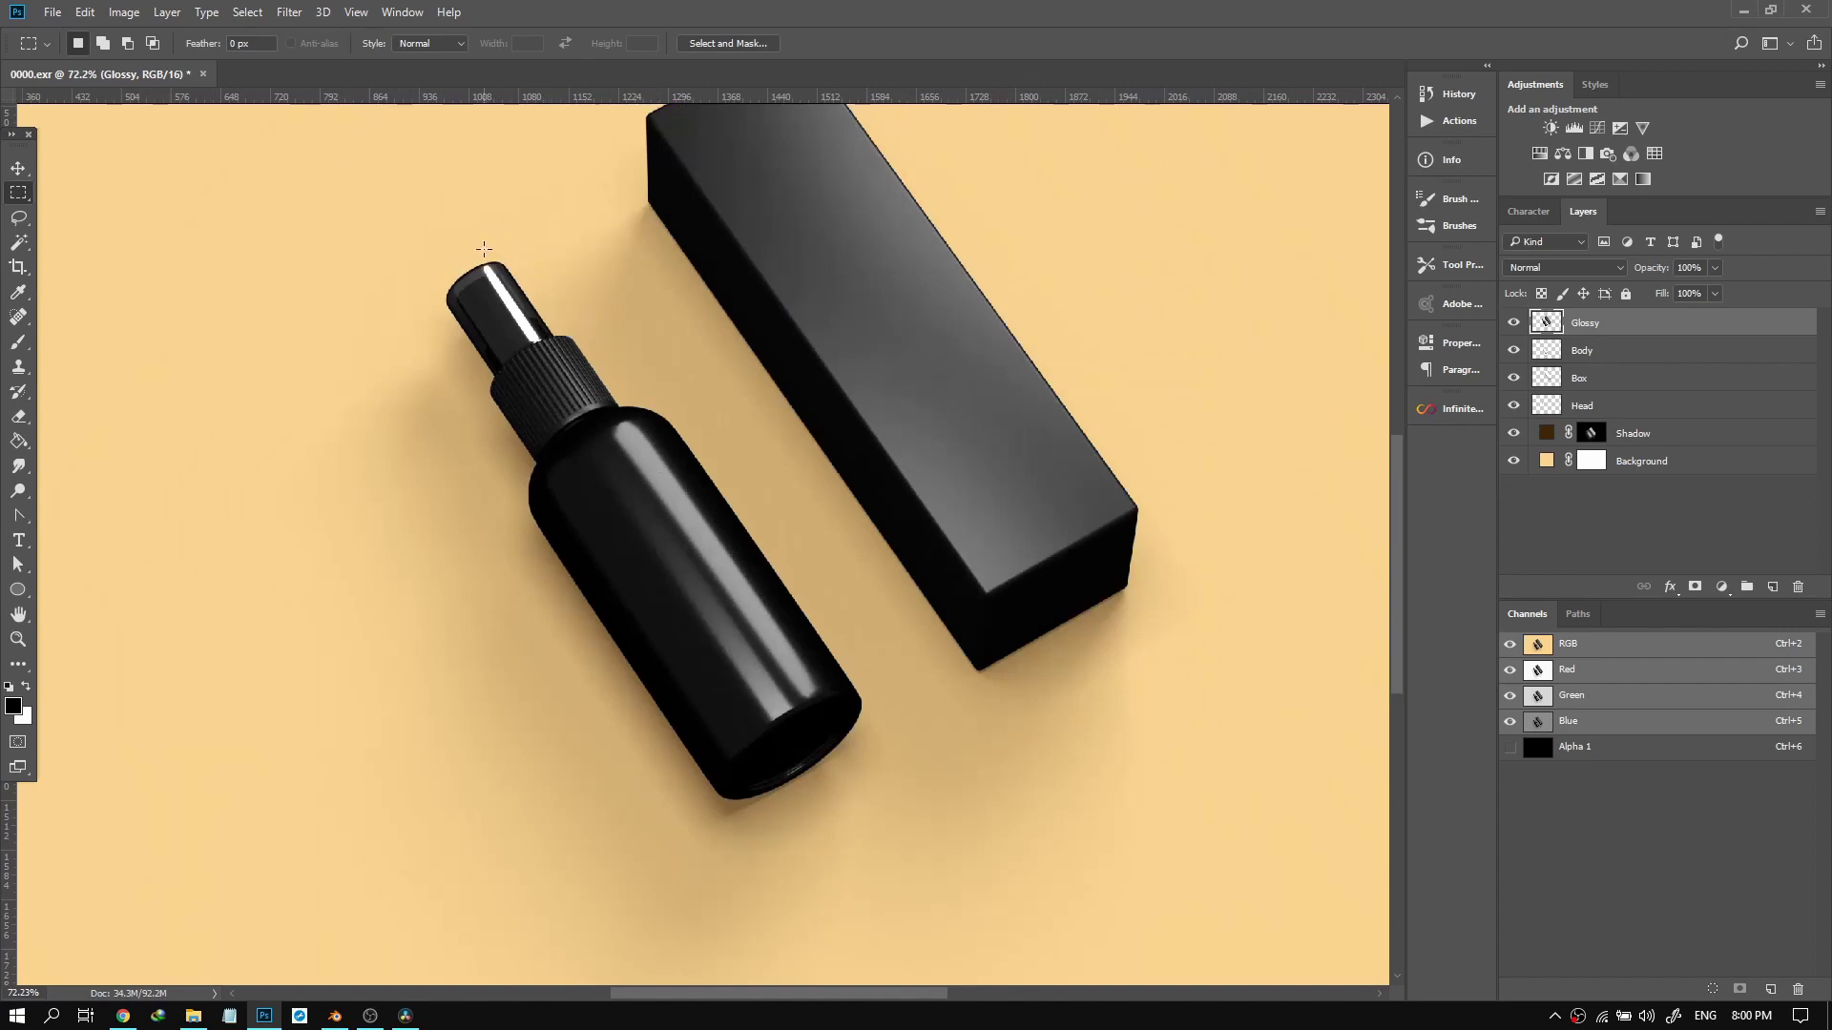
scroll(648, 456, down, 1)
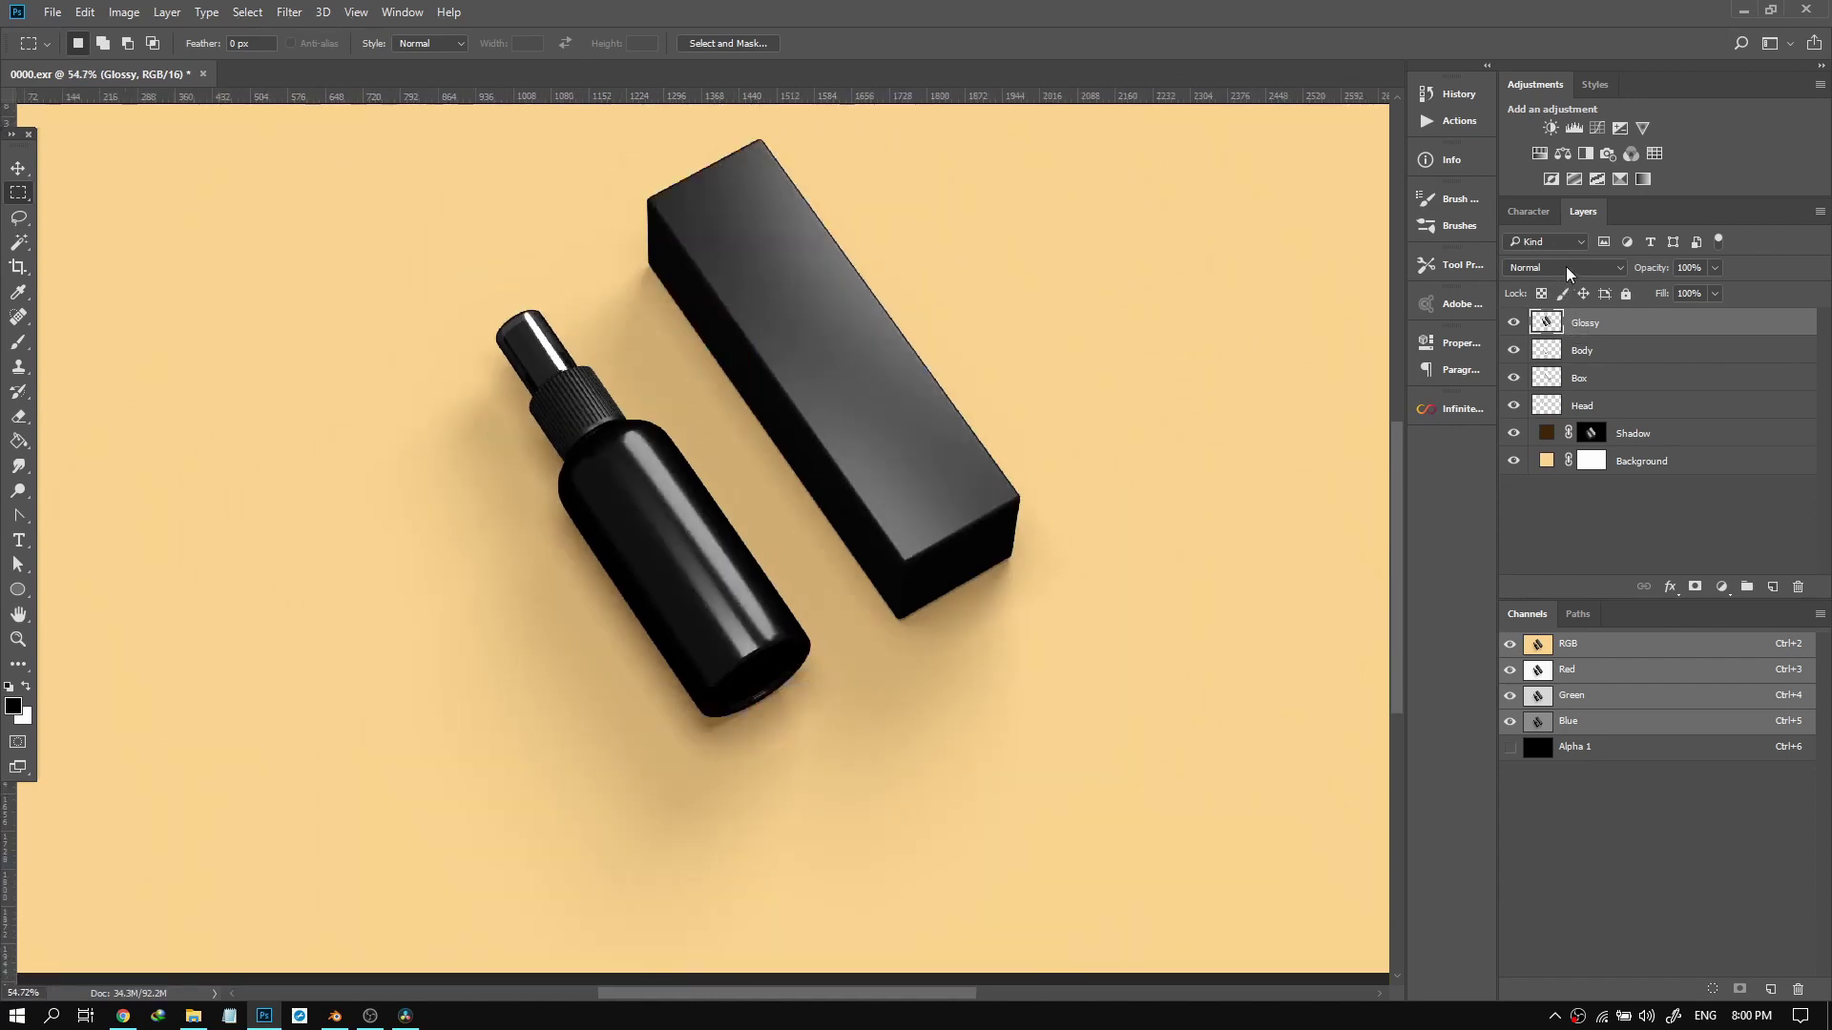
click(1600, 264)
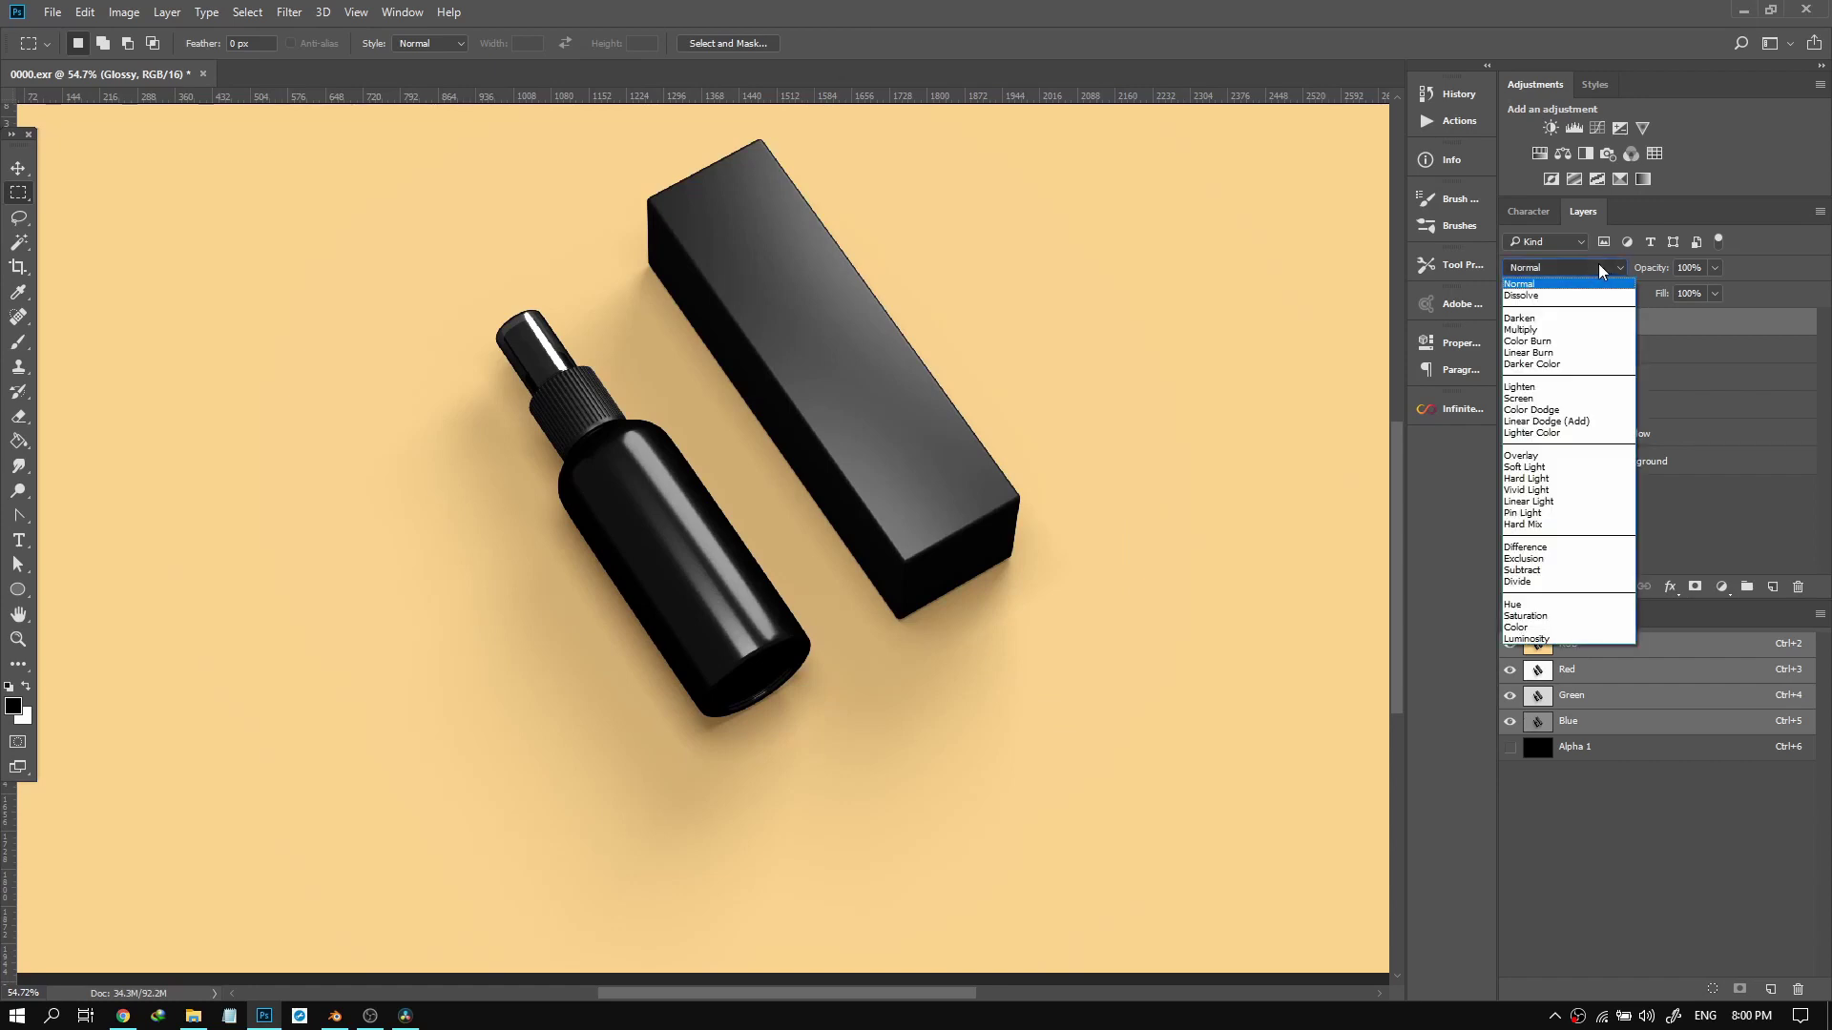
click(1526, 397)
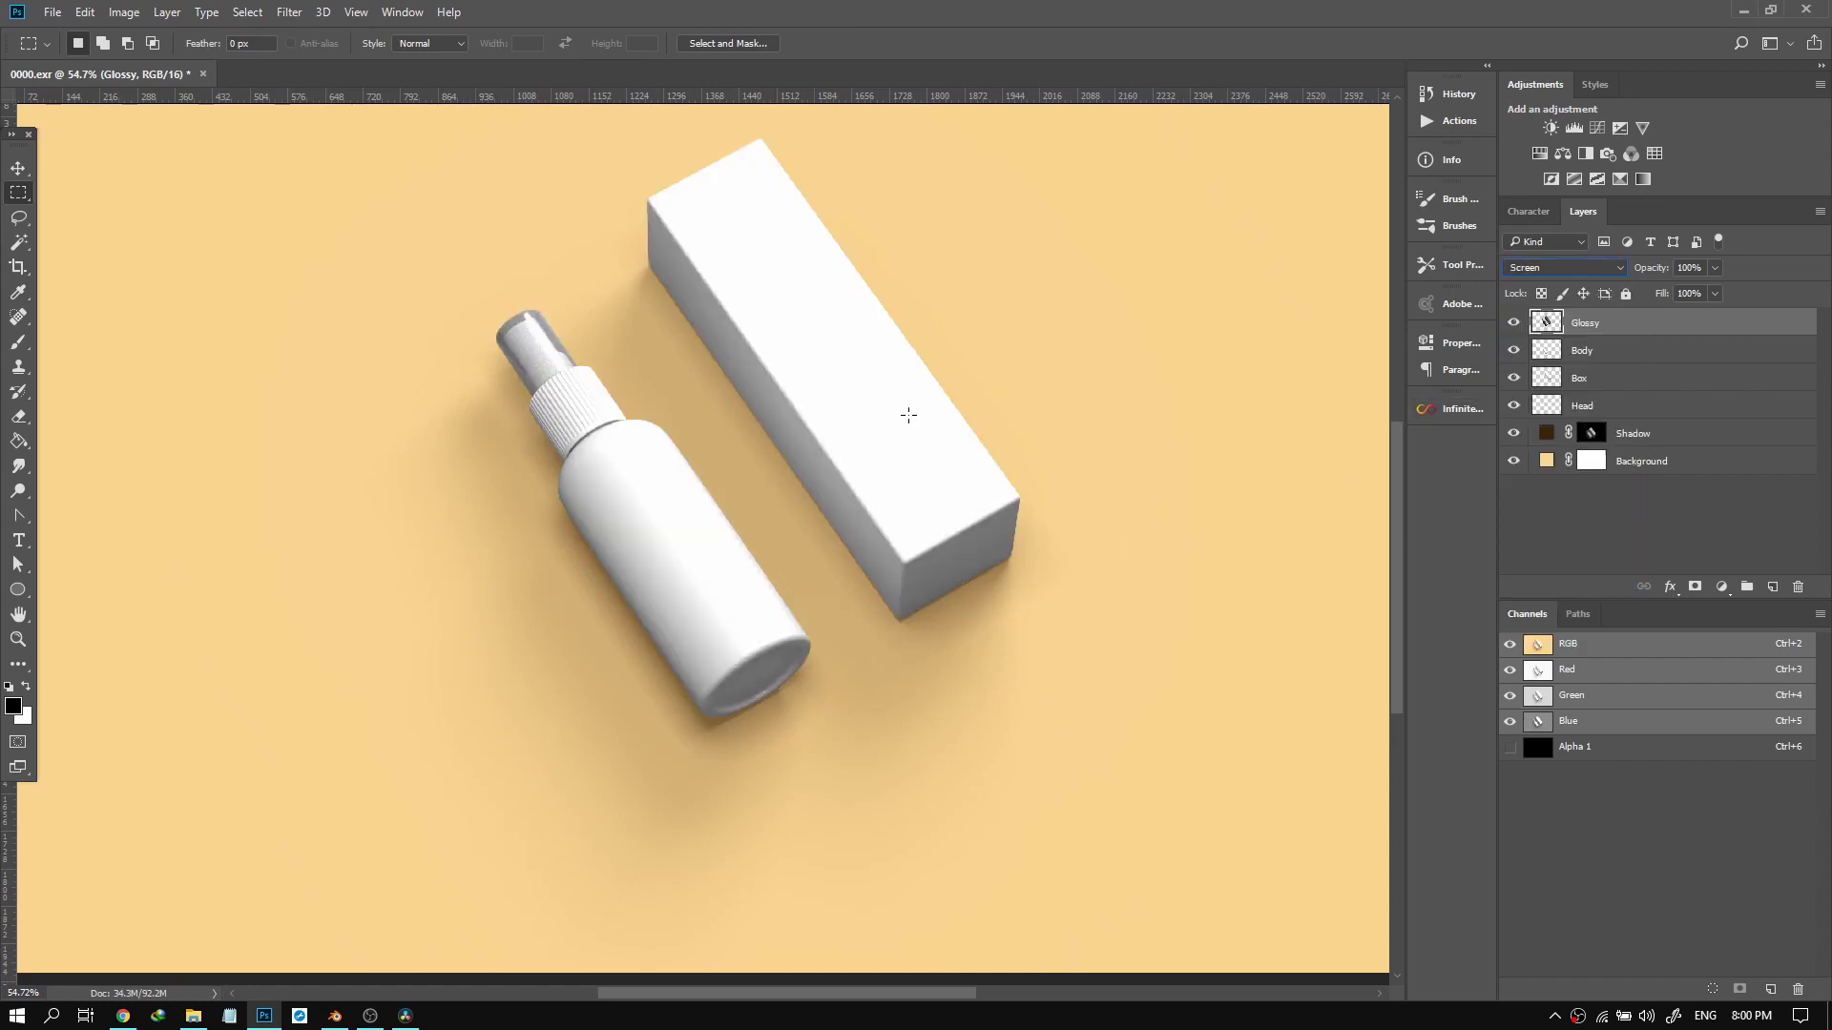
scroll(838, 397, down, 2)
scroll(830, 405, up, 1)
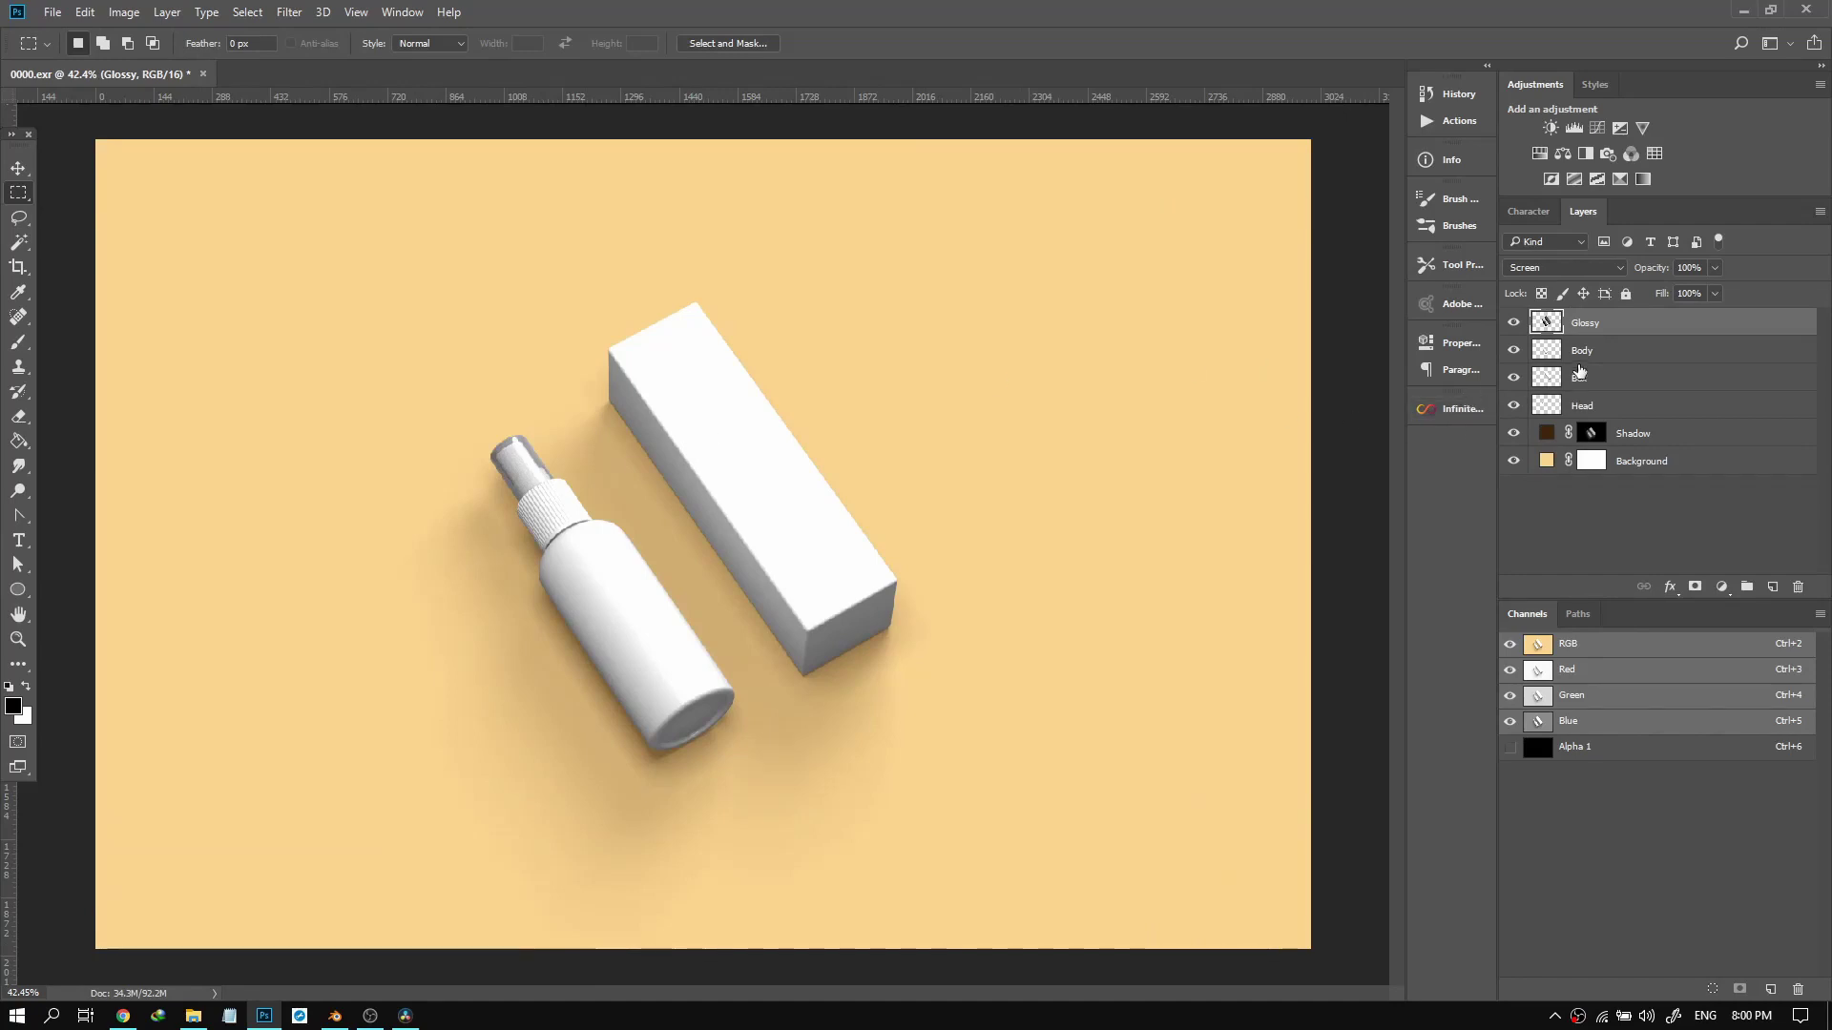
Check which part of the product the Head layer holds by hiding and showing it.
click(1580, 381)
click(1584, 359)
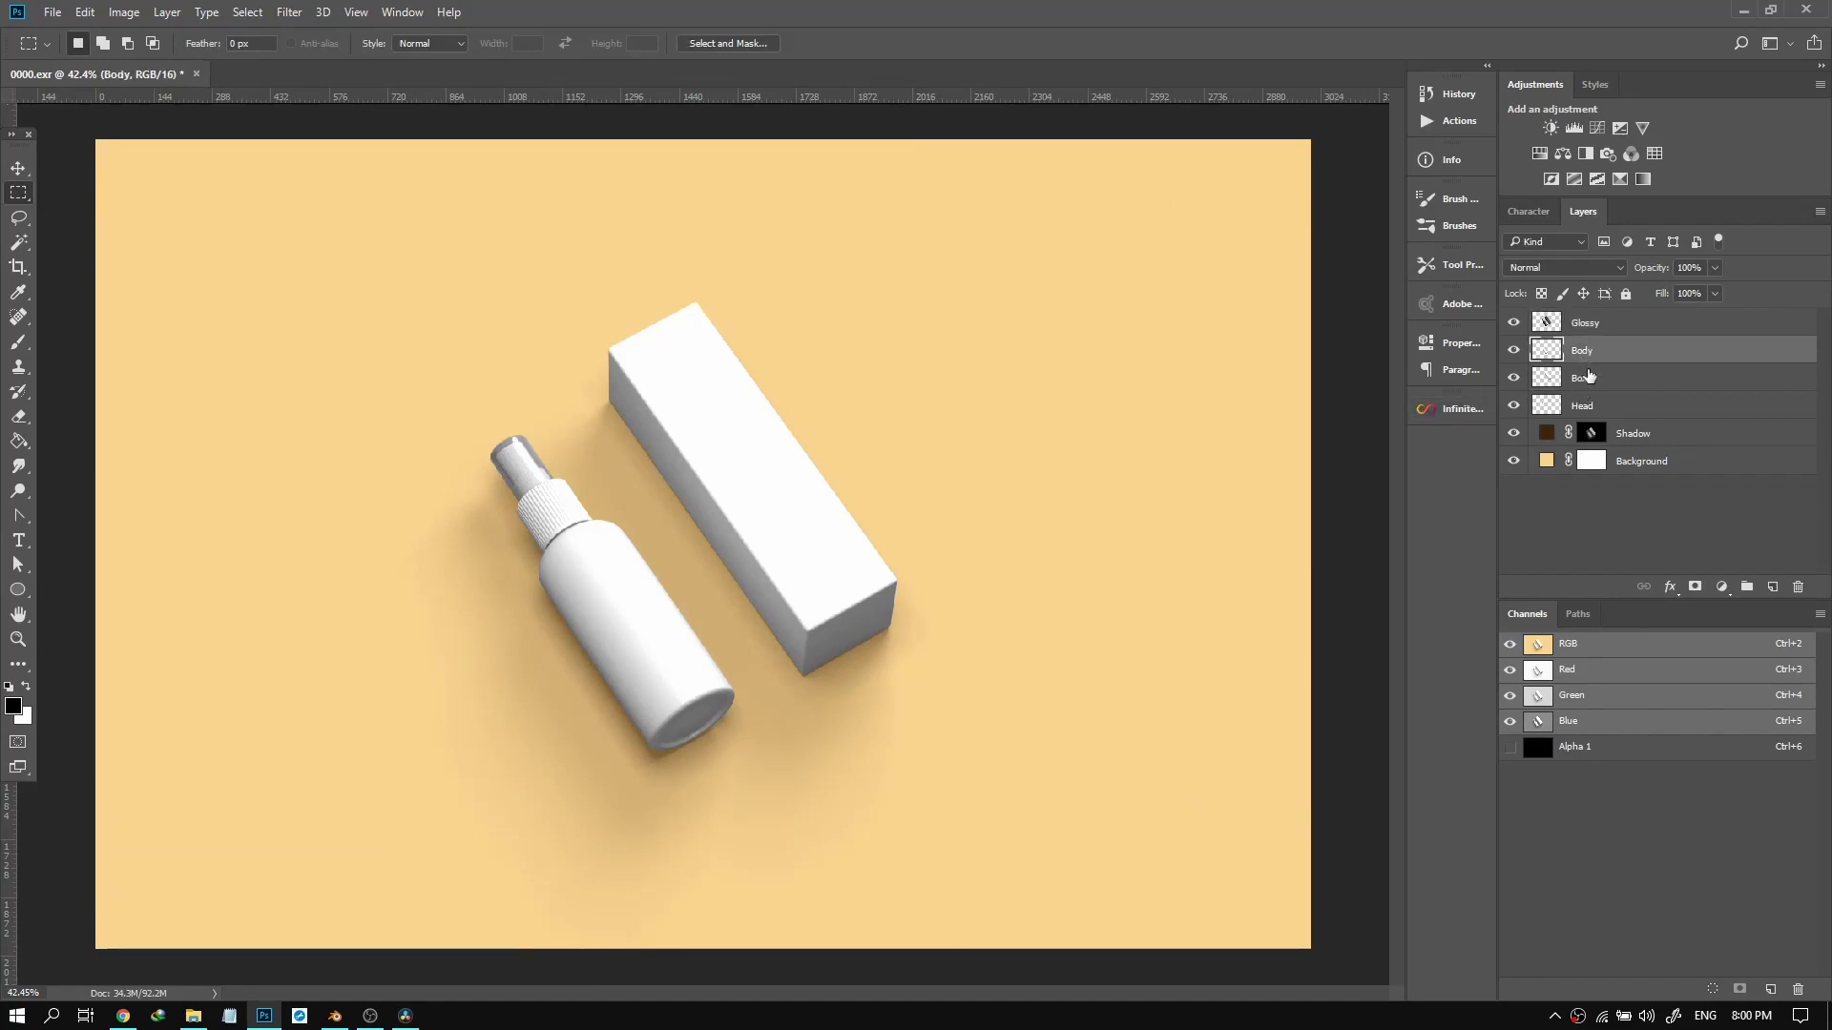
click(1586, 406)
click(1514, 407)
click(1514, 407)
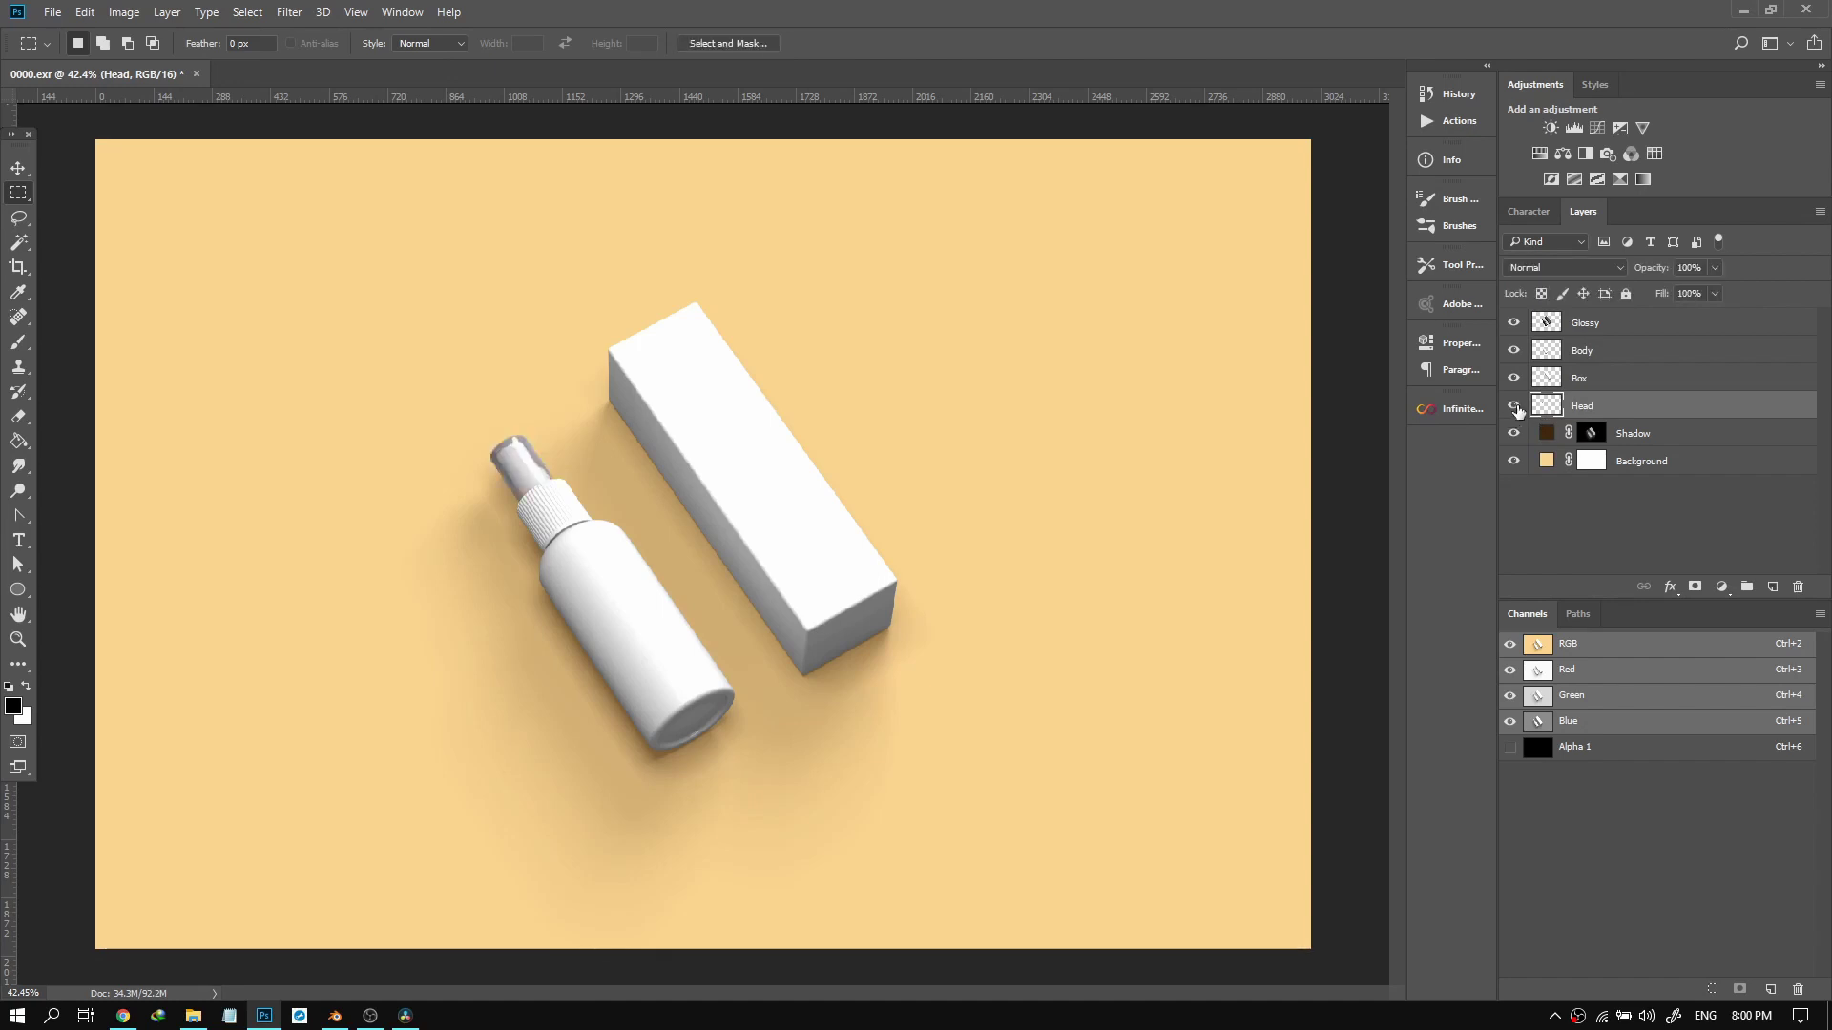
Add a blue (6084e0) Solid Color fill layer directly above the Box layer.
click(1595, 379)
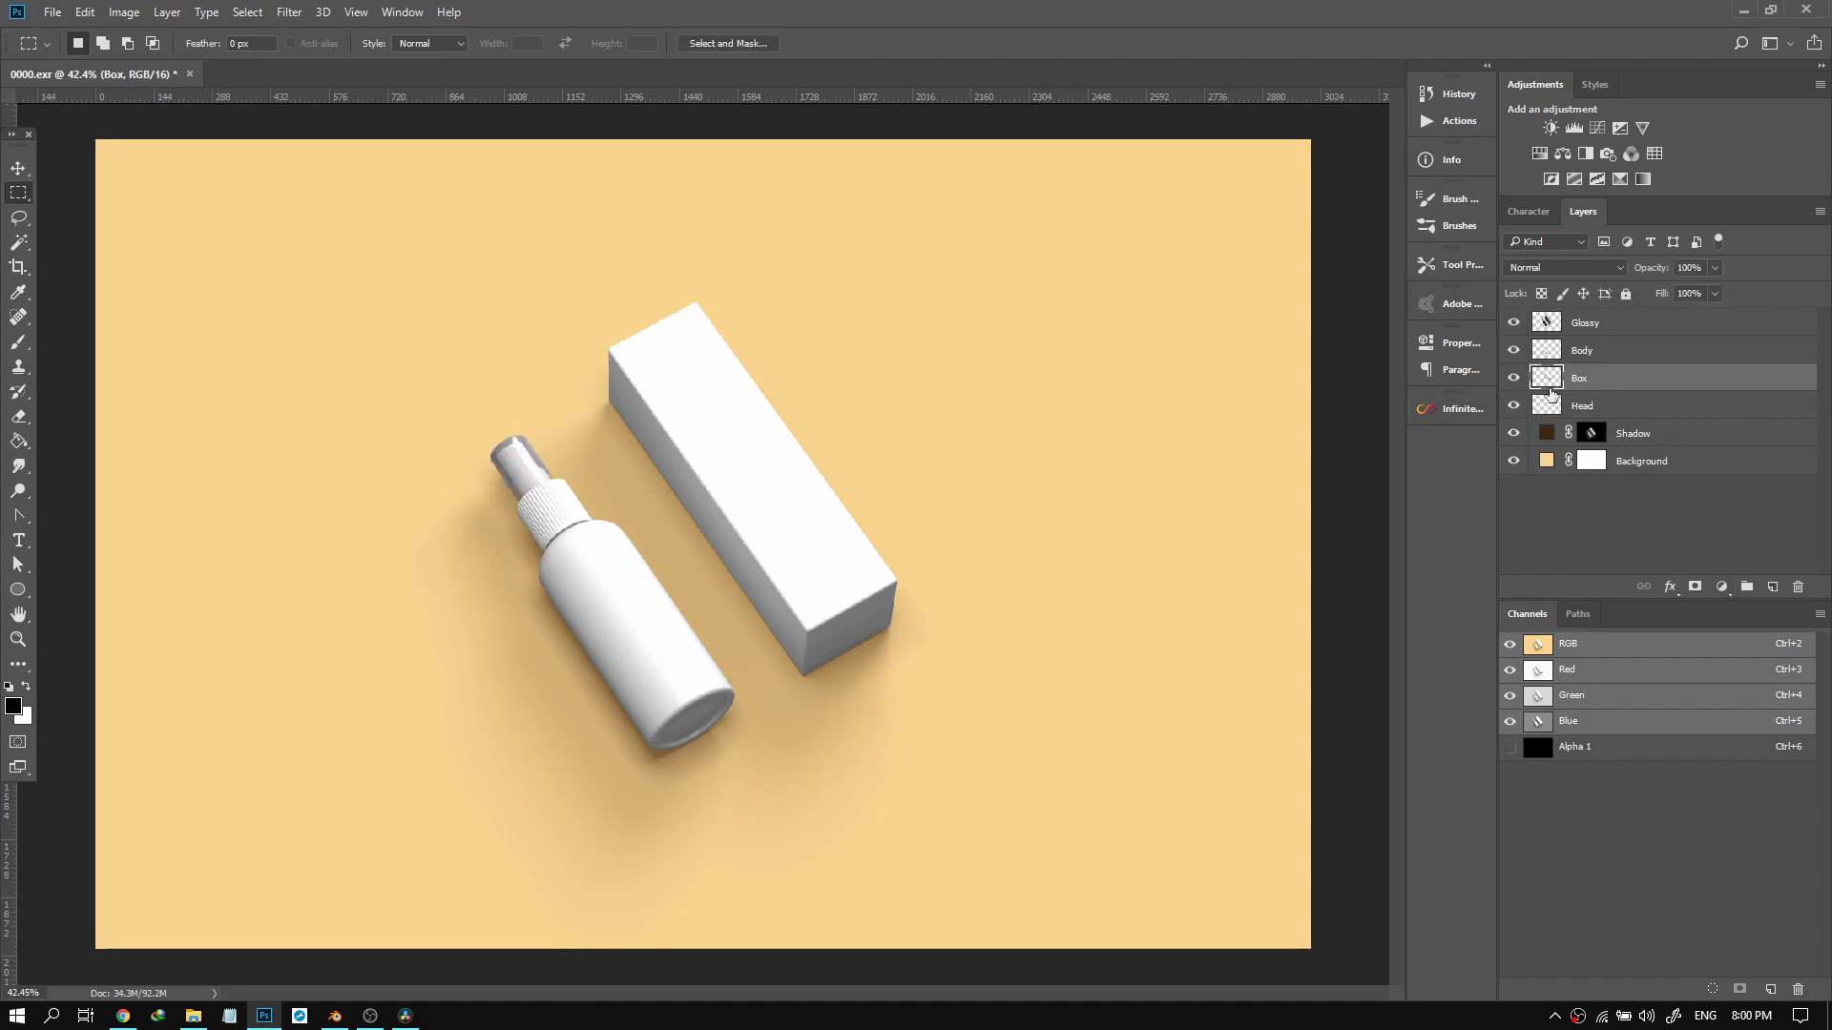
click(1721, 586)
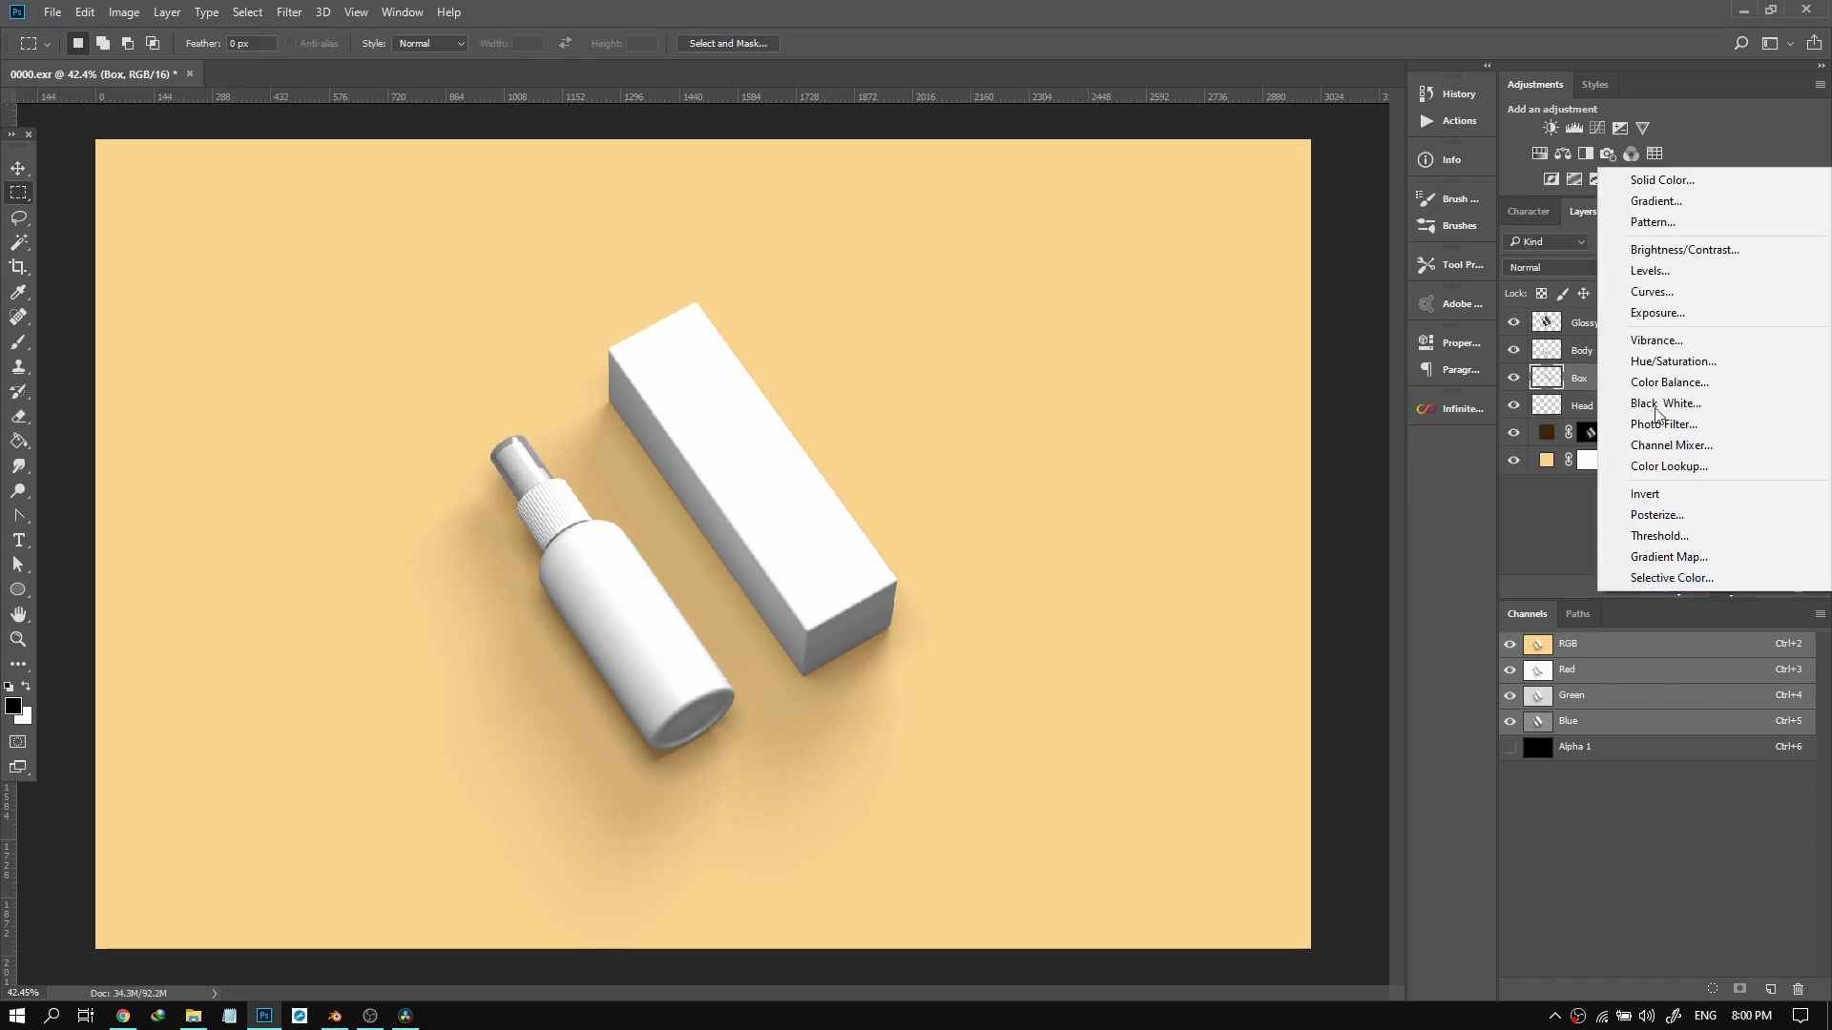
click(1641, 181)
click(1001, 329)
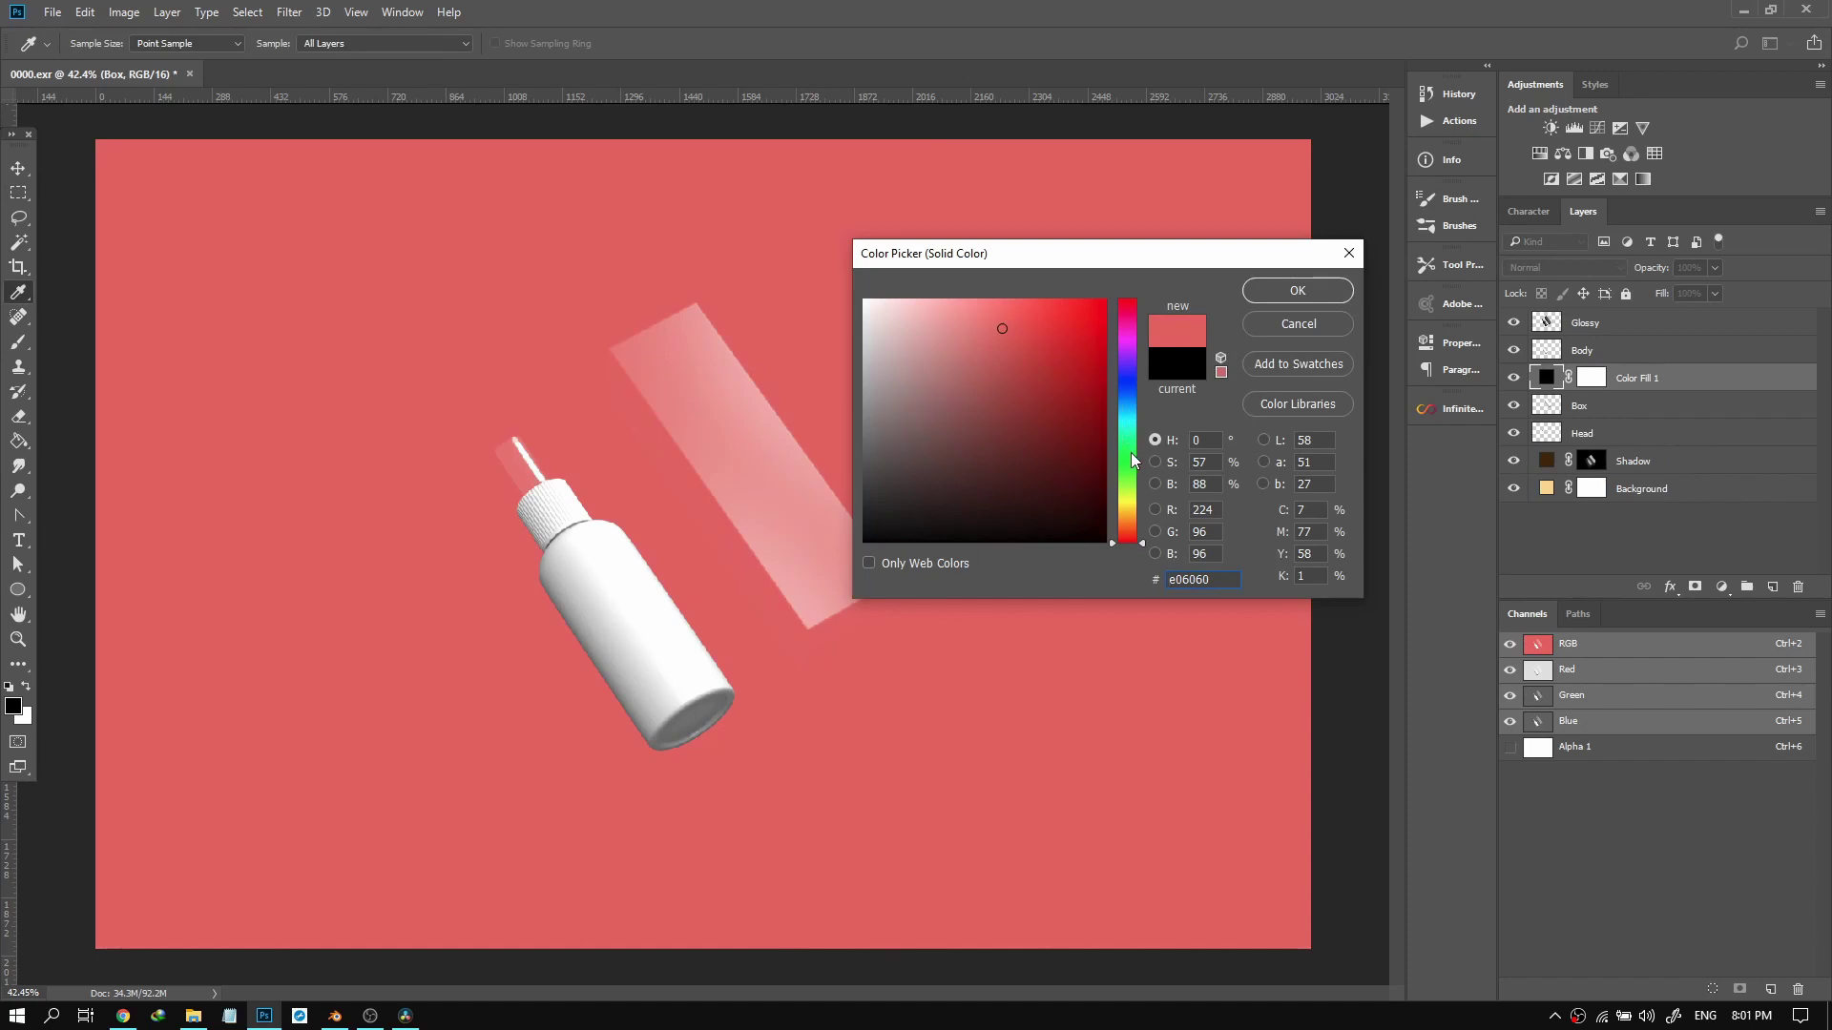
click(1129, 396)
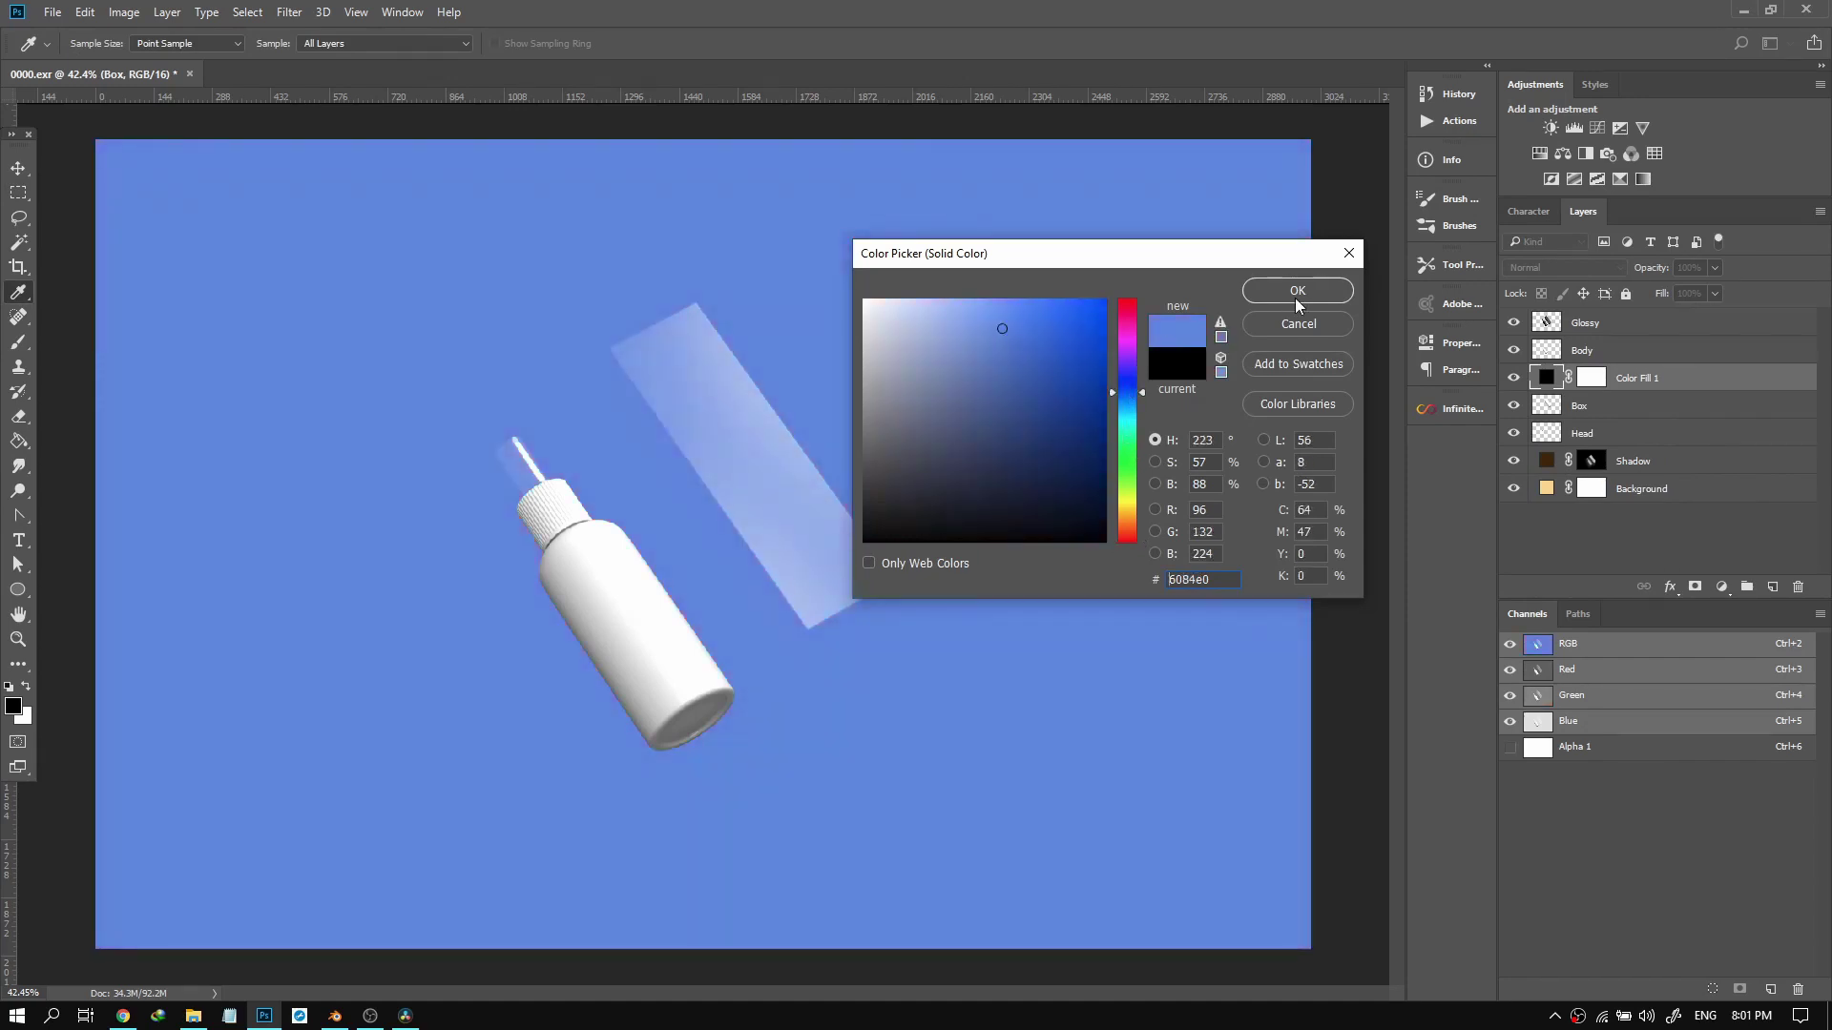
click(1297, 290)
Clip the blue fill layer to the Box layer and set its blend mode to Multiply.
right_click(1708, 380)
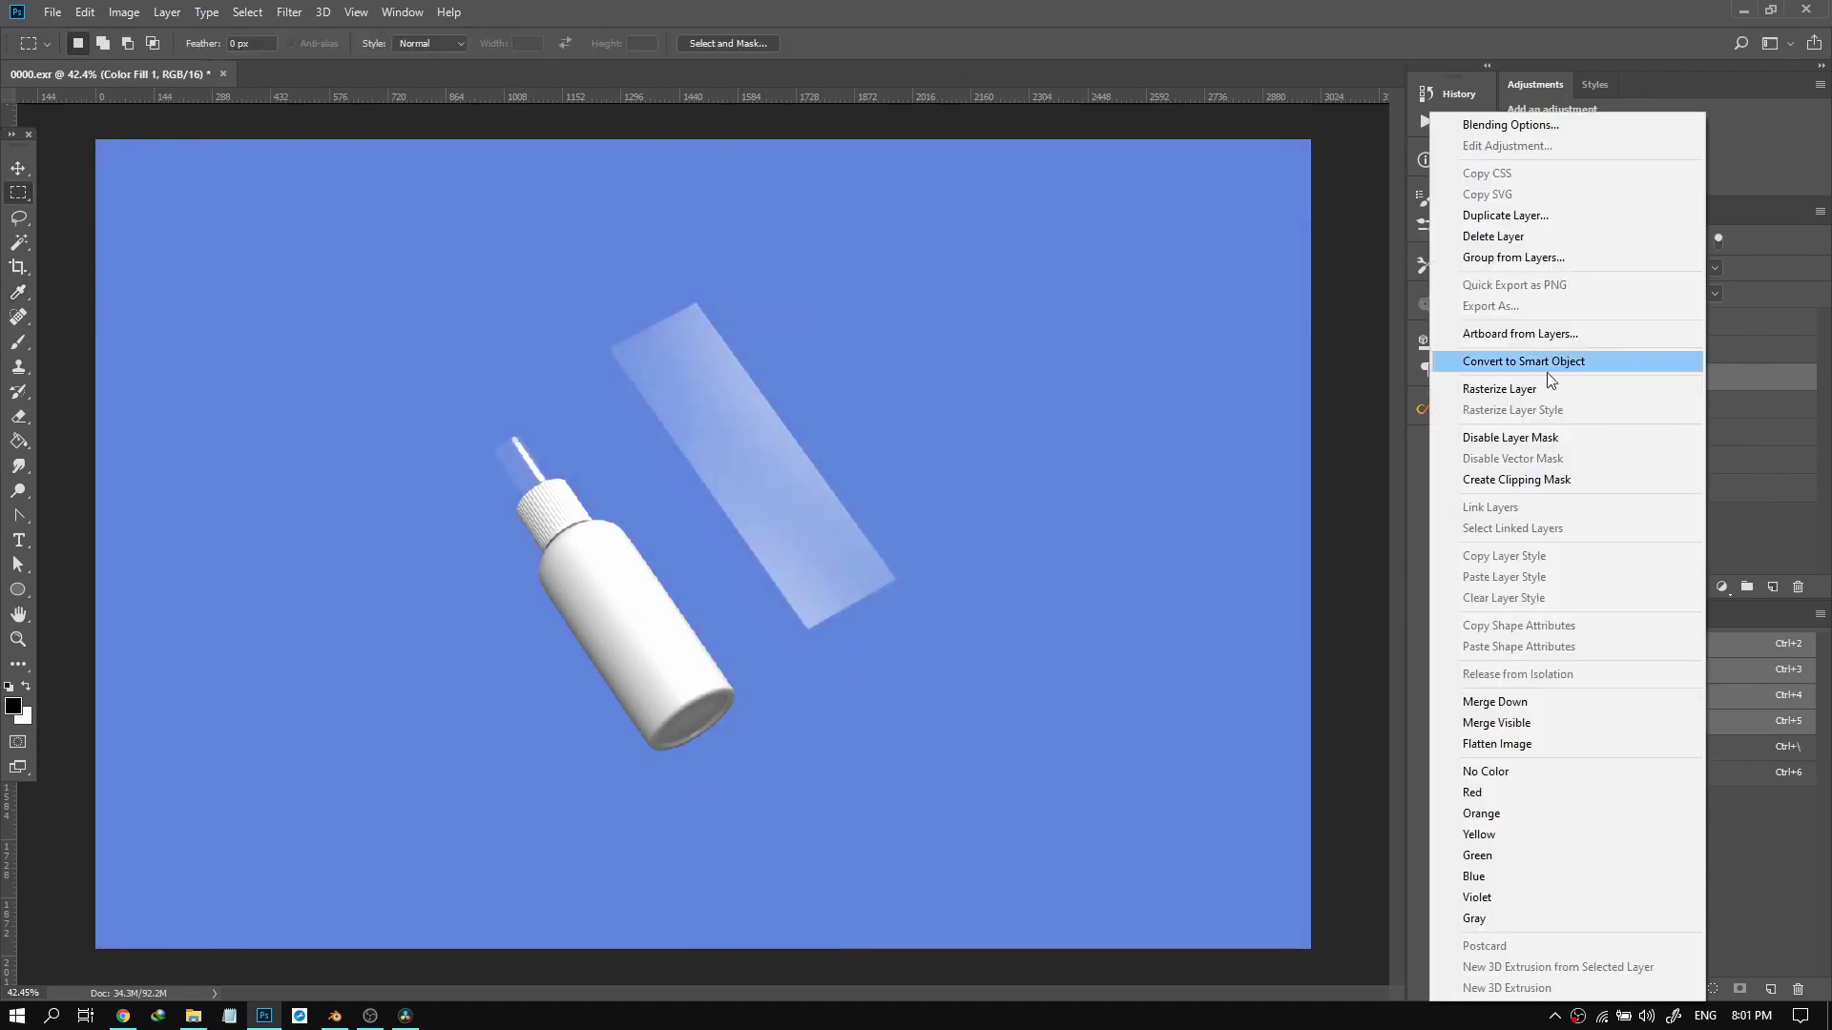
click(1494, 480)
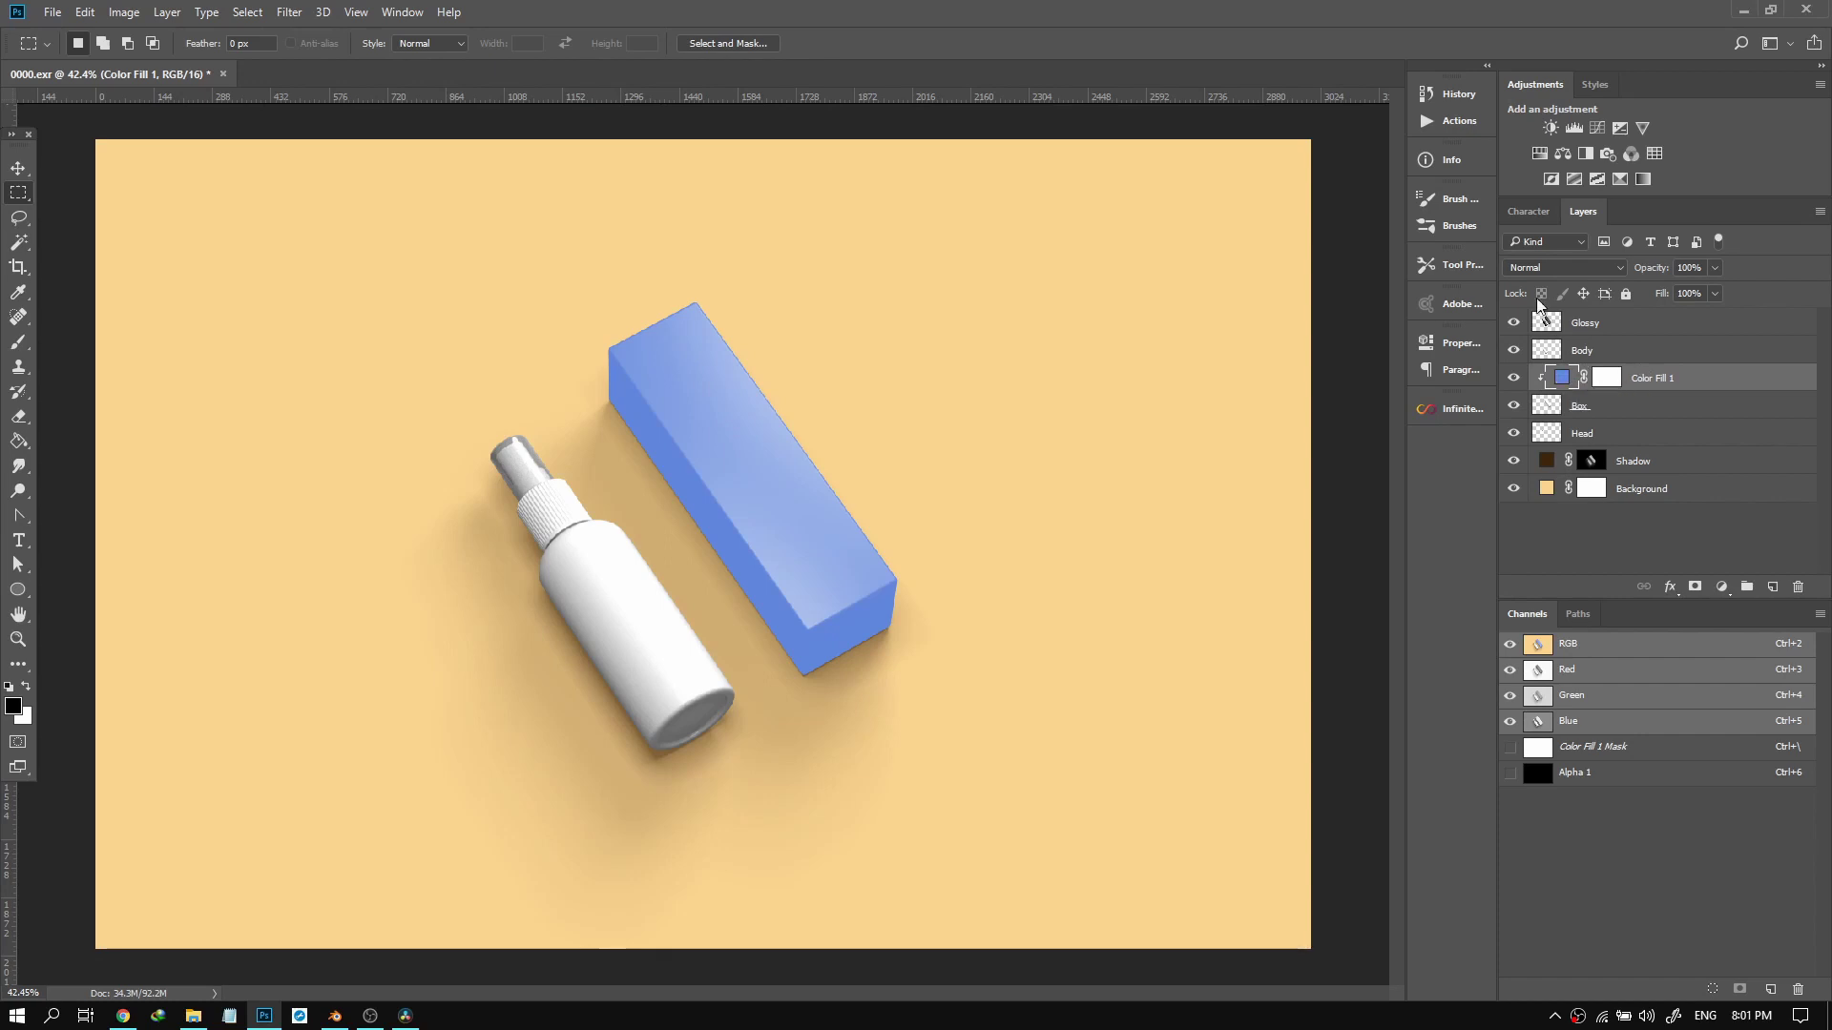
click(1550, 267)
click(1531, 324)
scroll(907, 506, down, 4)
scroll(901, 508, up, 2)
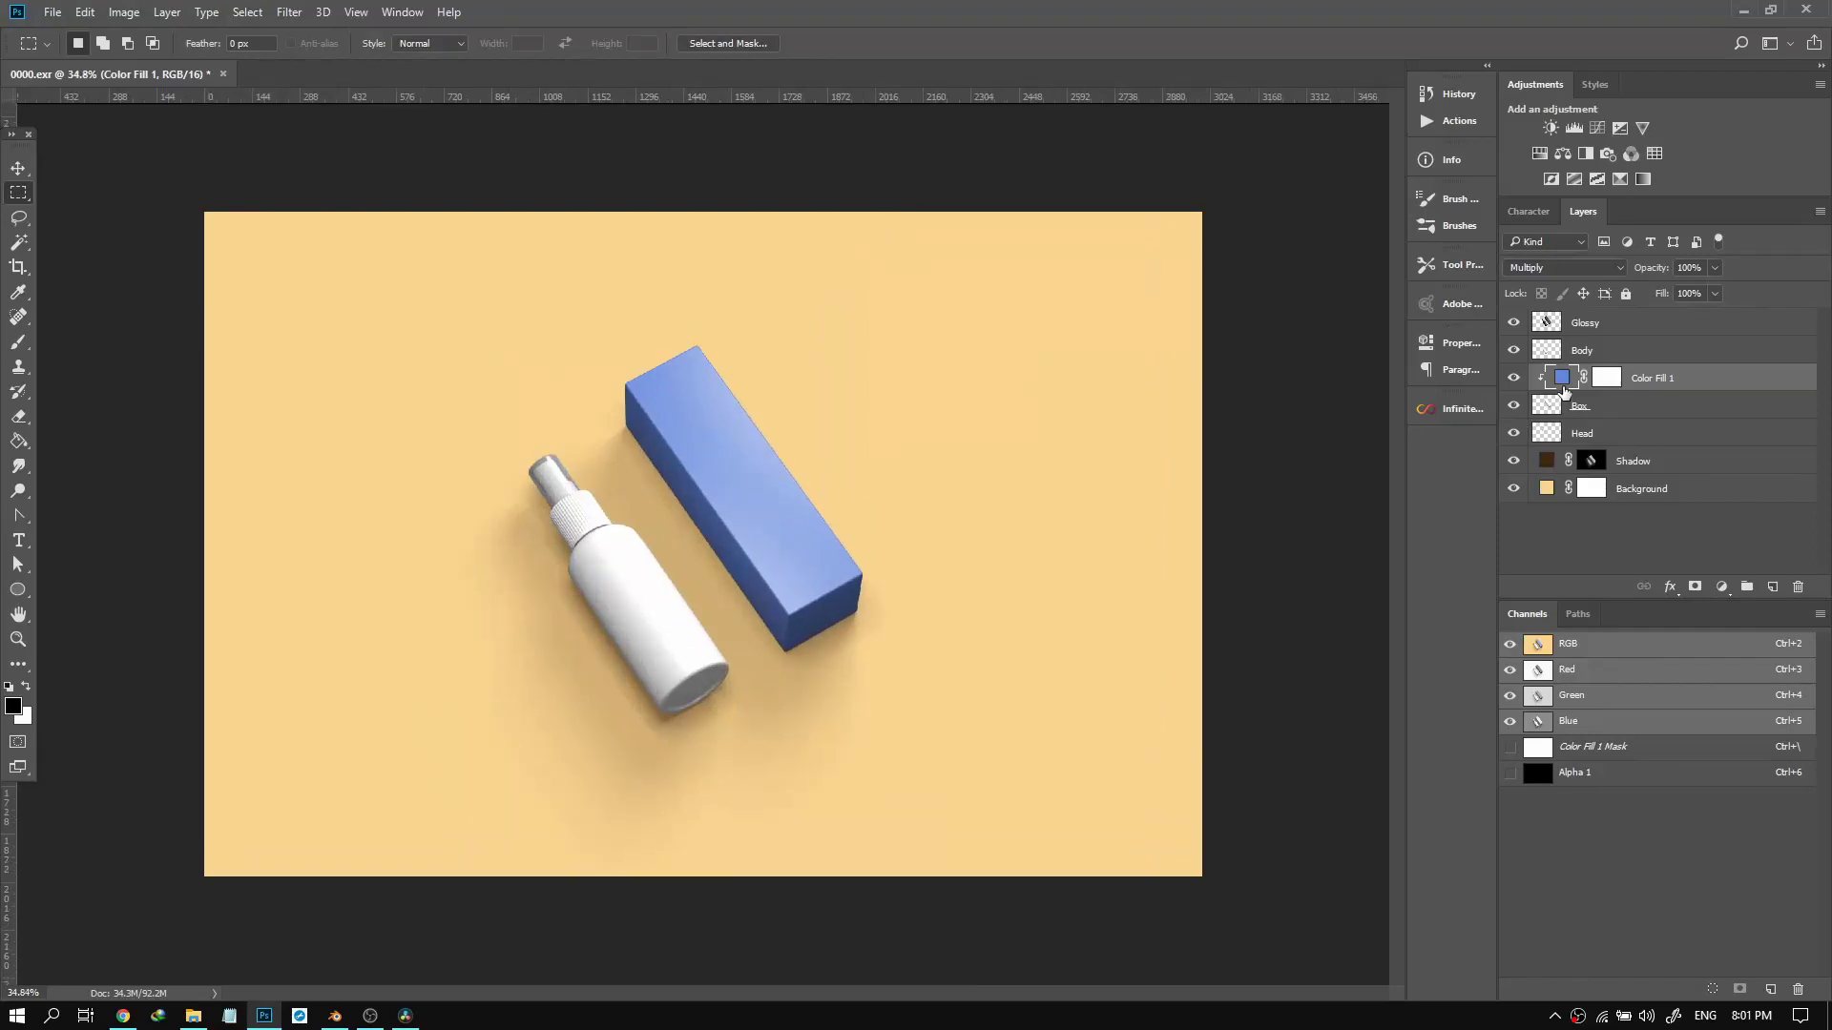
Try several hues and shades for the box's color fill, and set it to a muted purple (9d639c).
double_click(1563, 384)
click(932, 397)
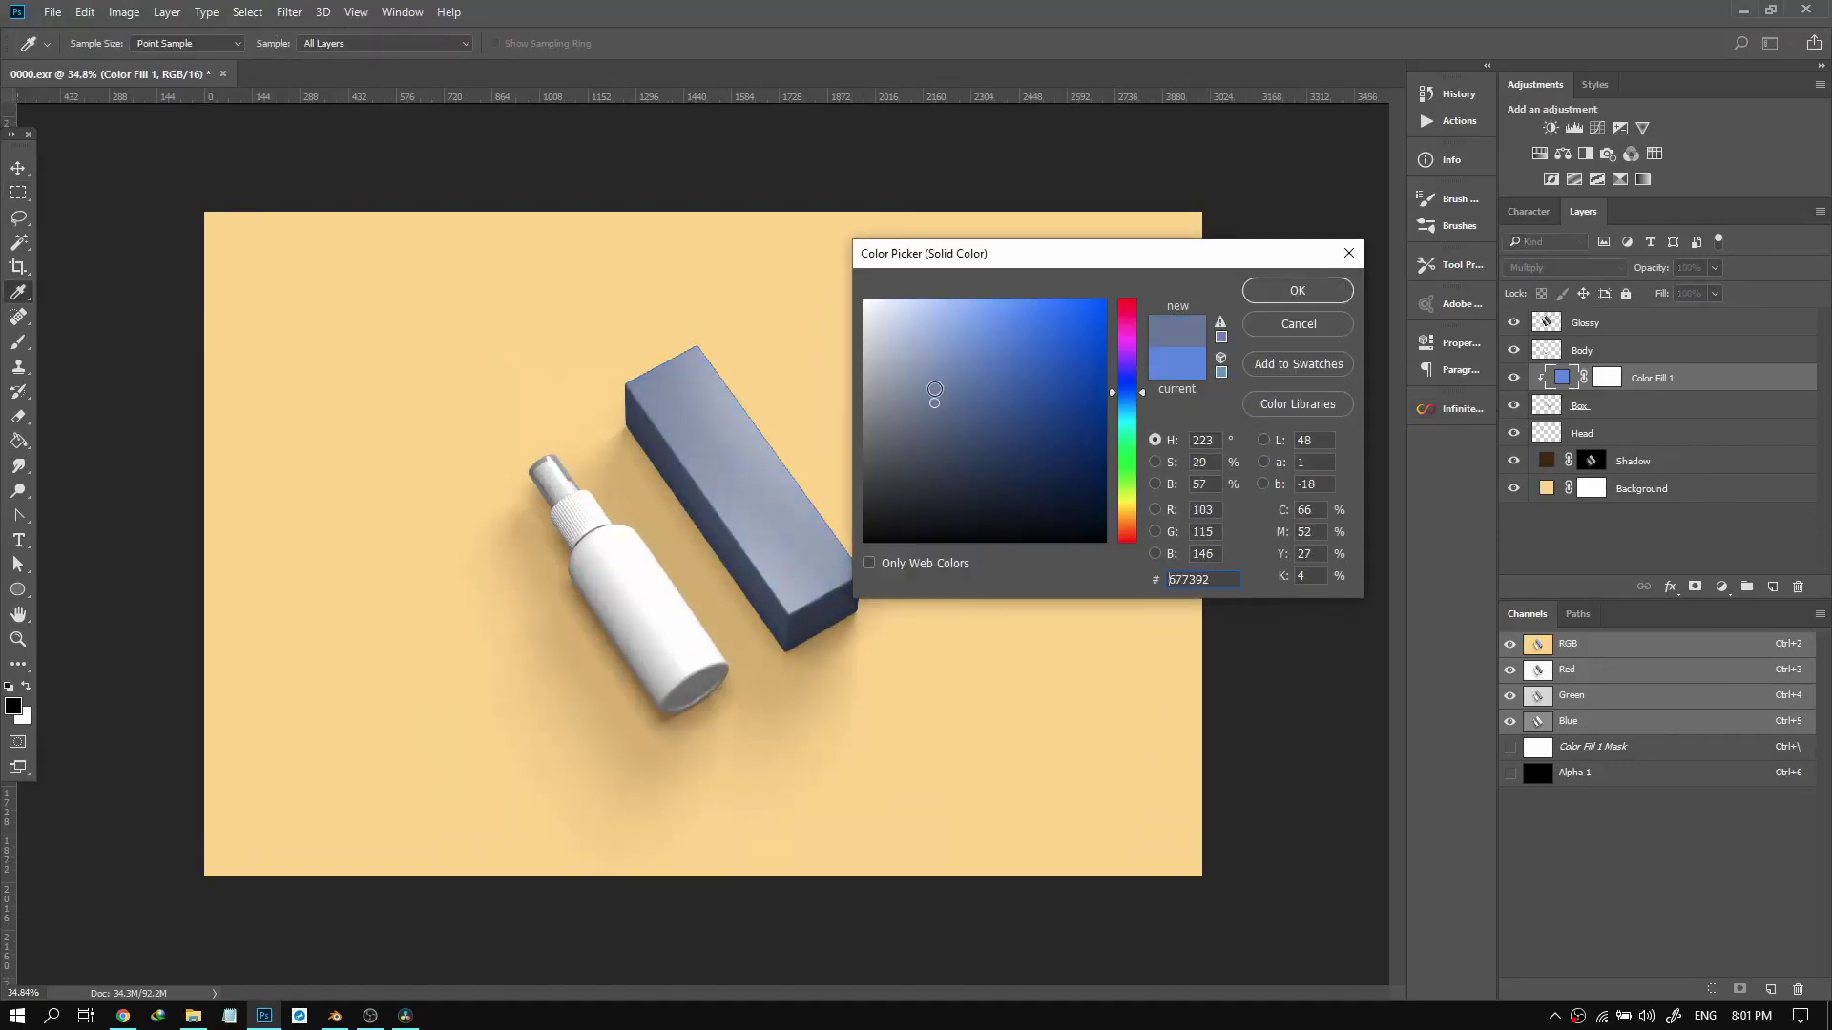
click(967, 352)
mouse_move(979, 344)
mouse_down()
mouse_move(997, 322)
mouse_move(983, 319)
mouse_move(981, 471)
mouse_move(880, 455)
mouse_move(809, 563)
mouse_move(792, 499)
mouse_move(768, 522)
mouse_move(781, 482)
mouse_move(1087, 407)
mouse_move(925, 360)
mouse_move(1028, 404)
mouse_up()
click(1128, 460)
click(1124, 400)
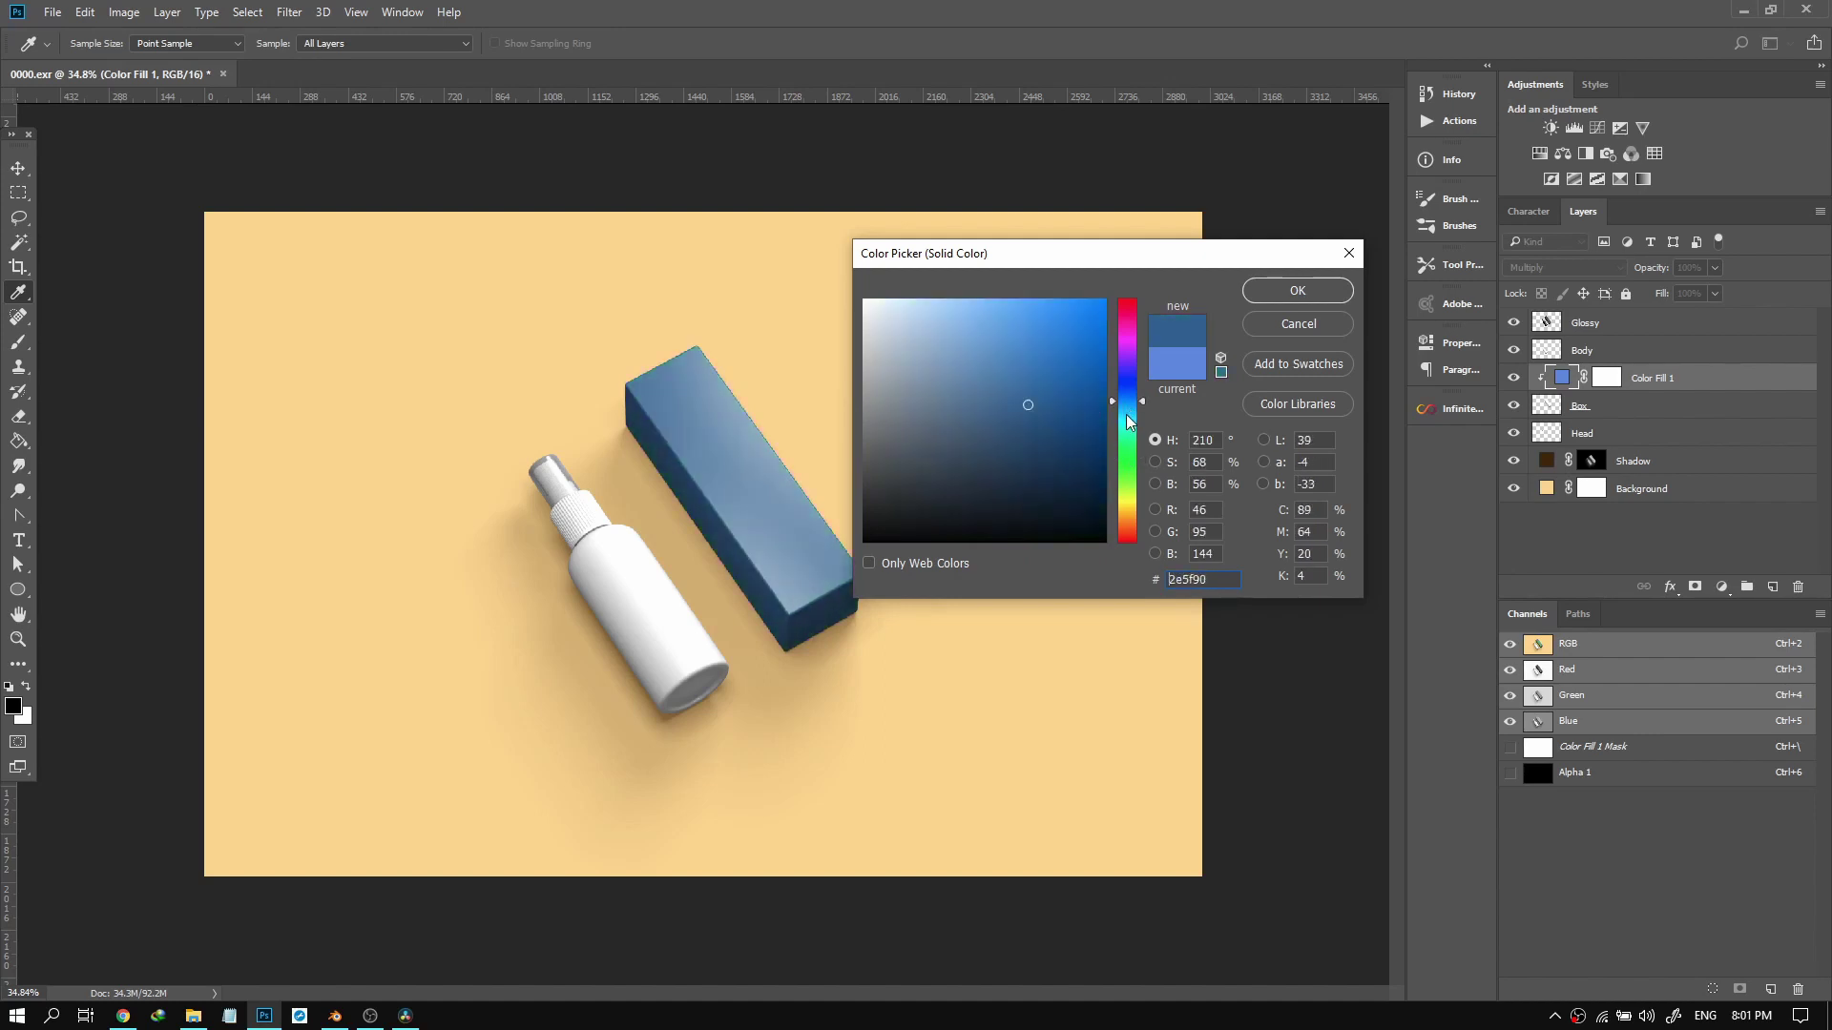
drag(1112, 353, 1127, 515)
mouse_move(1072, 393)
mouse_down()
mouse_move(1054, 361)
mouse_move(1001, 341)
mouse_move(969, 434)
mouse_move(963, 392)
mouse_up()
click(1131, 328)
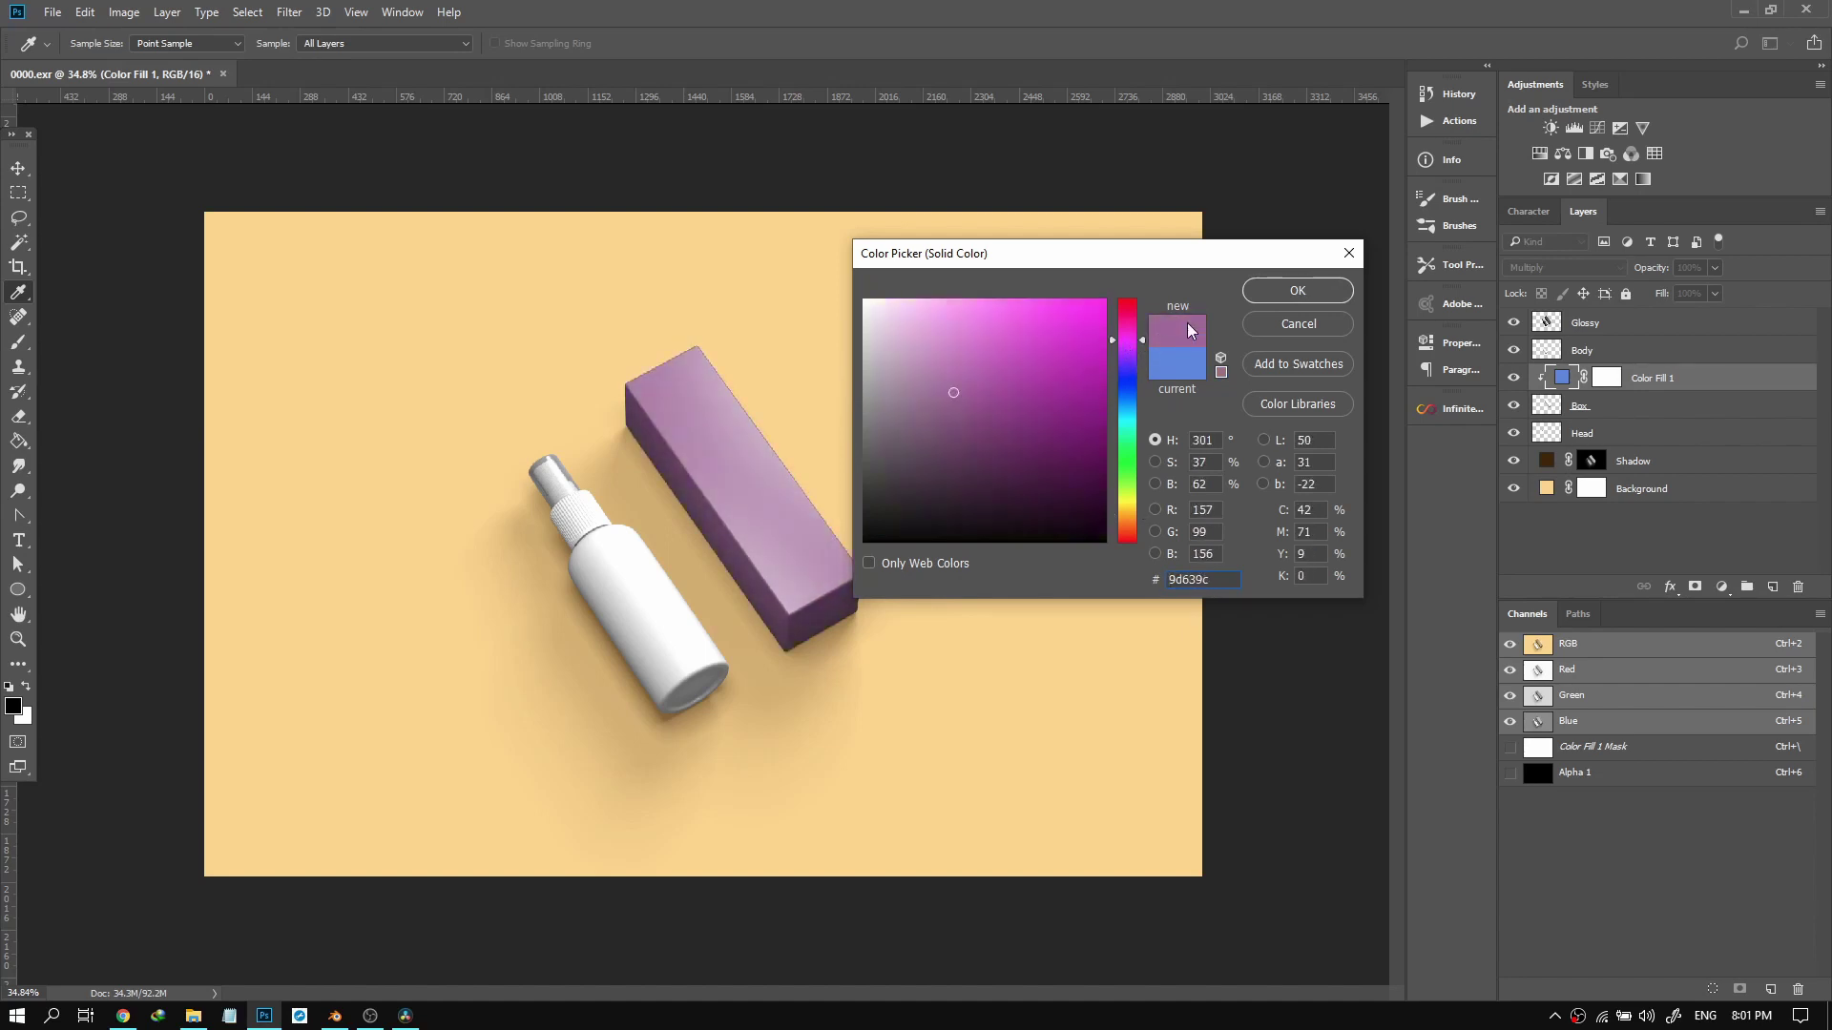
click(1297, 291)
Move the Head layer above the Body layer, directly below Glossy.
key(ctrl+minus)
key(ctrl+minus)
scroll(886, 436, up, 3)
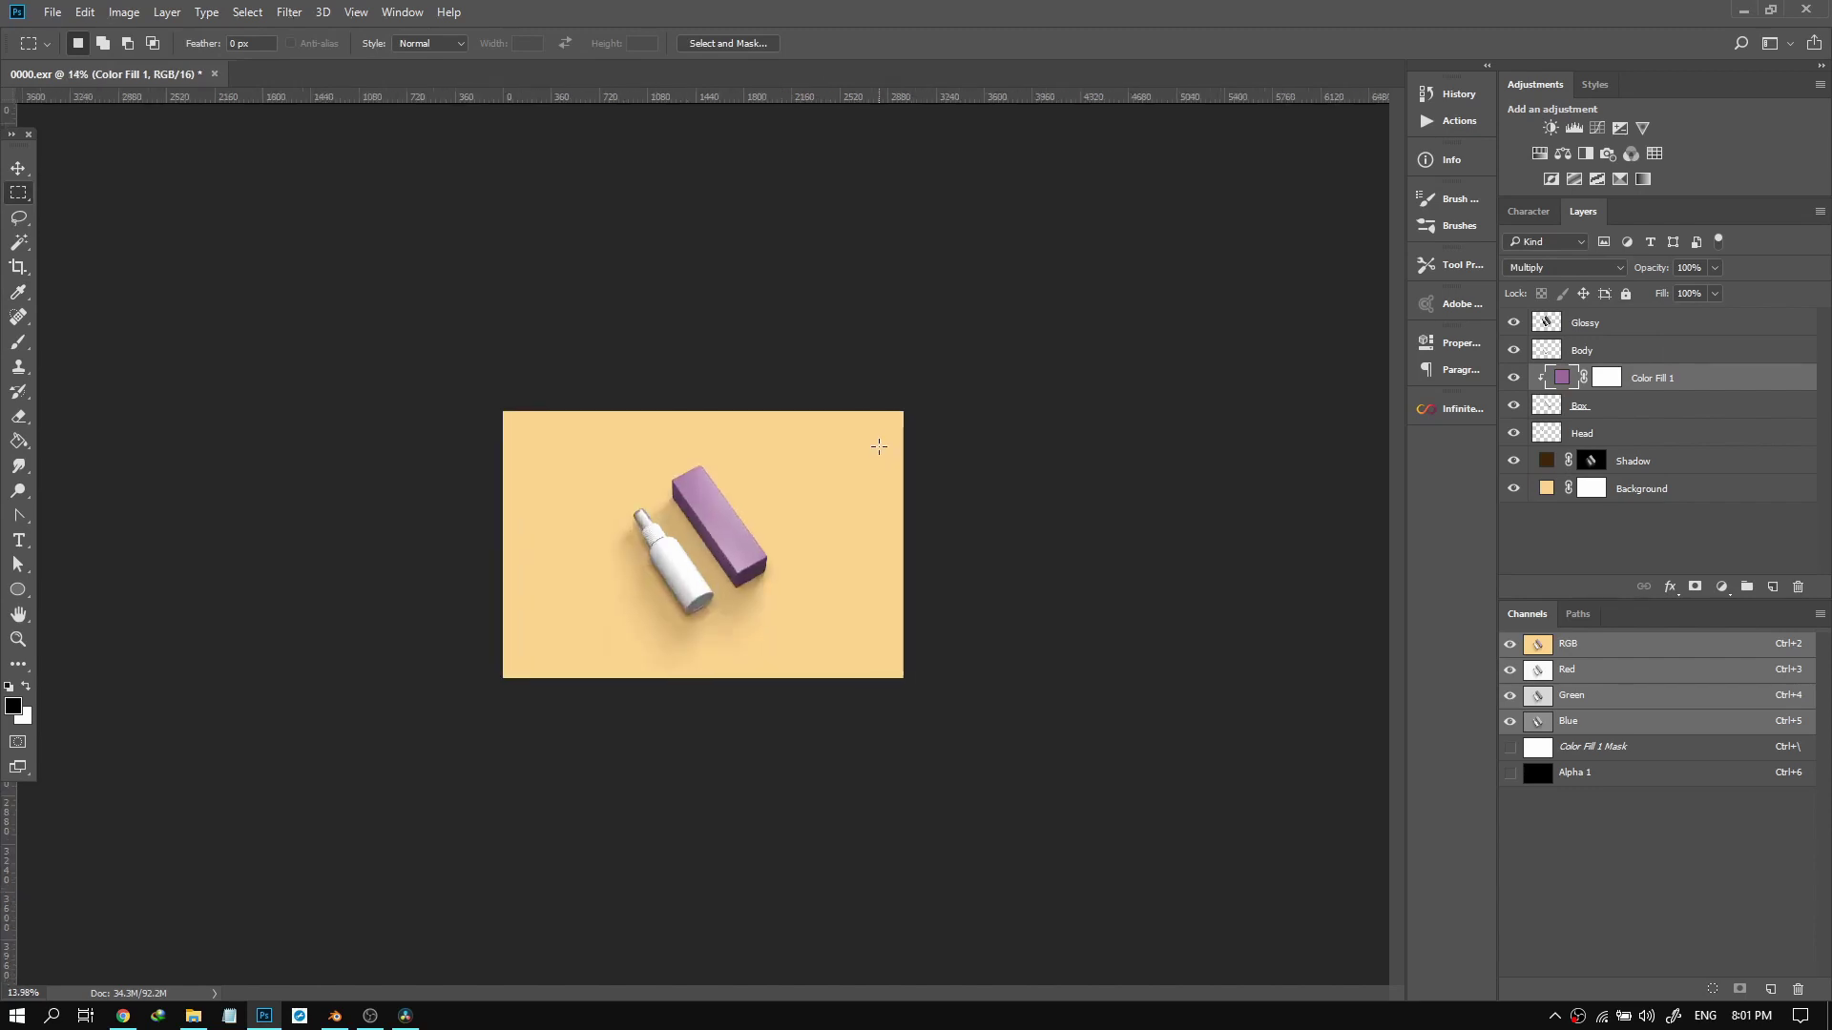
click(1589, 406)
drag(1592, 443, 1562, 358)
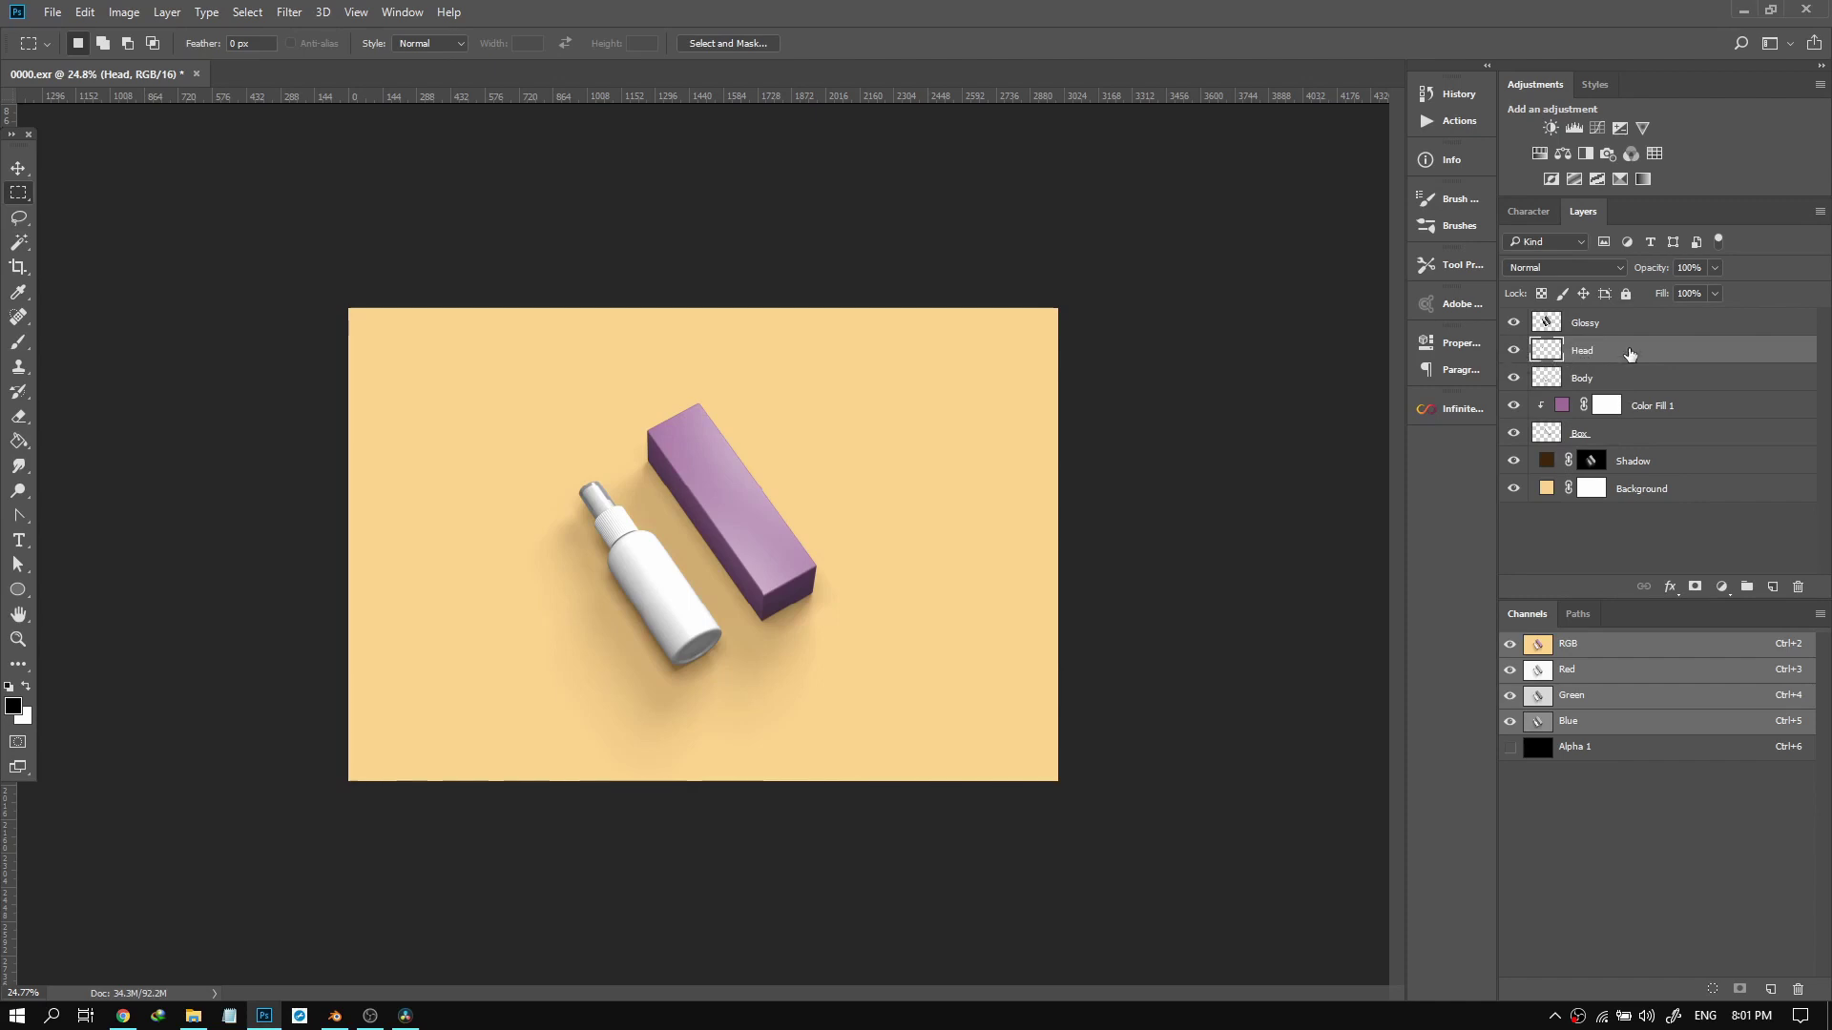
Add a red (b44646) Solid Color fill layer directly above the Body layer.
click(1581, 377)
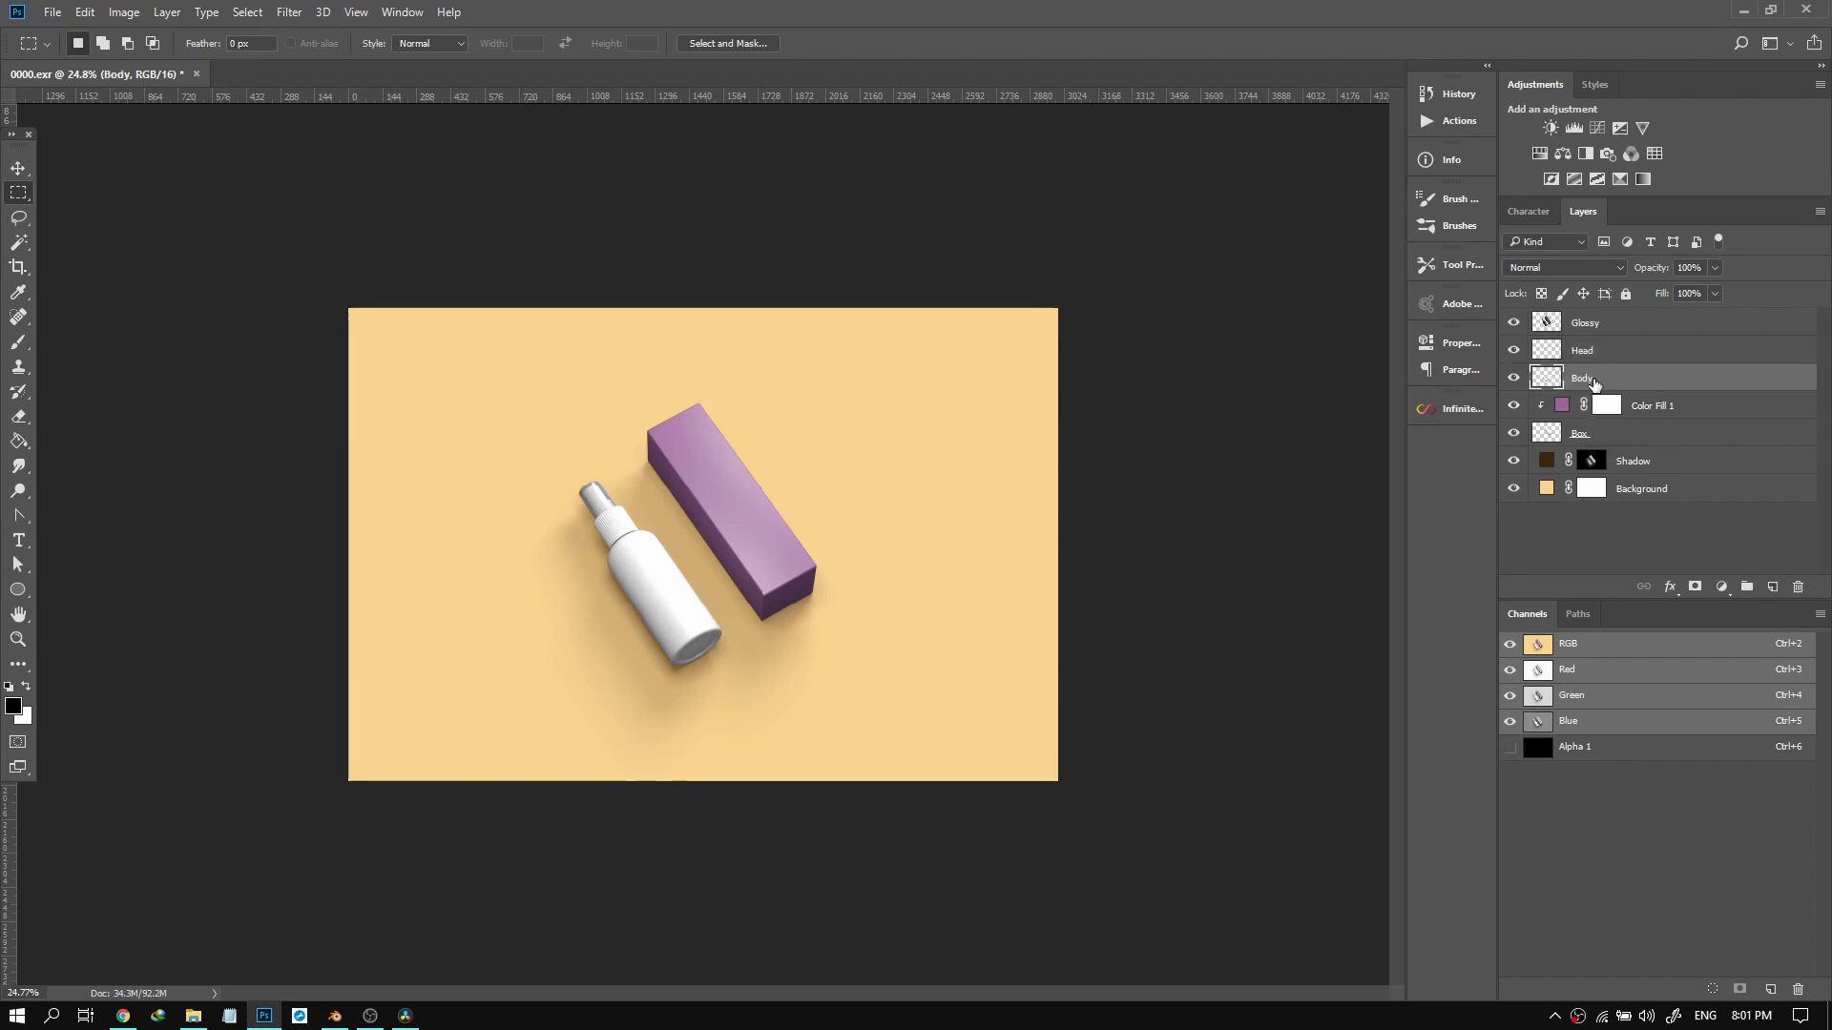
click(1722, 589)
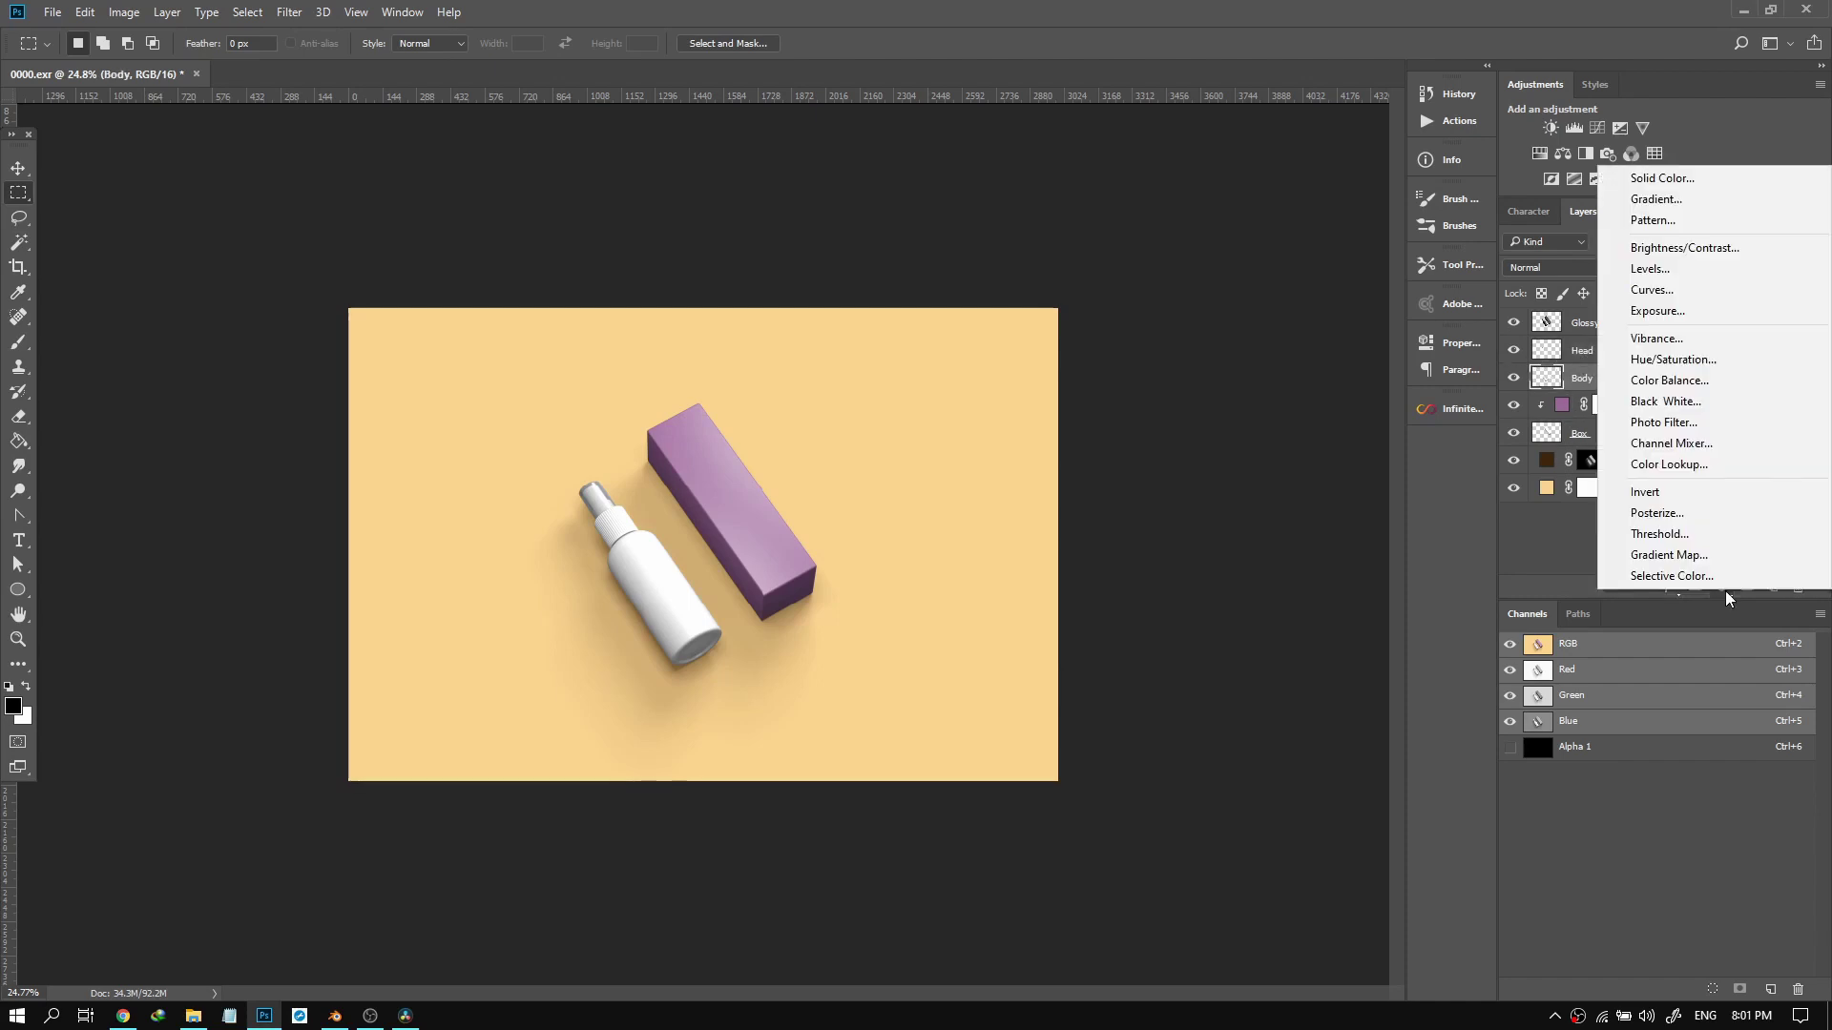
click(1662, 177)
drag(985, 375, 1012, 370)
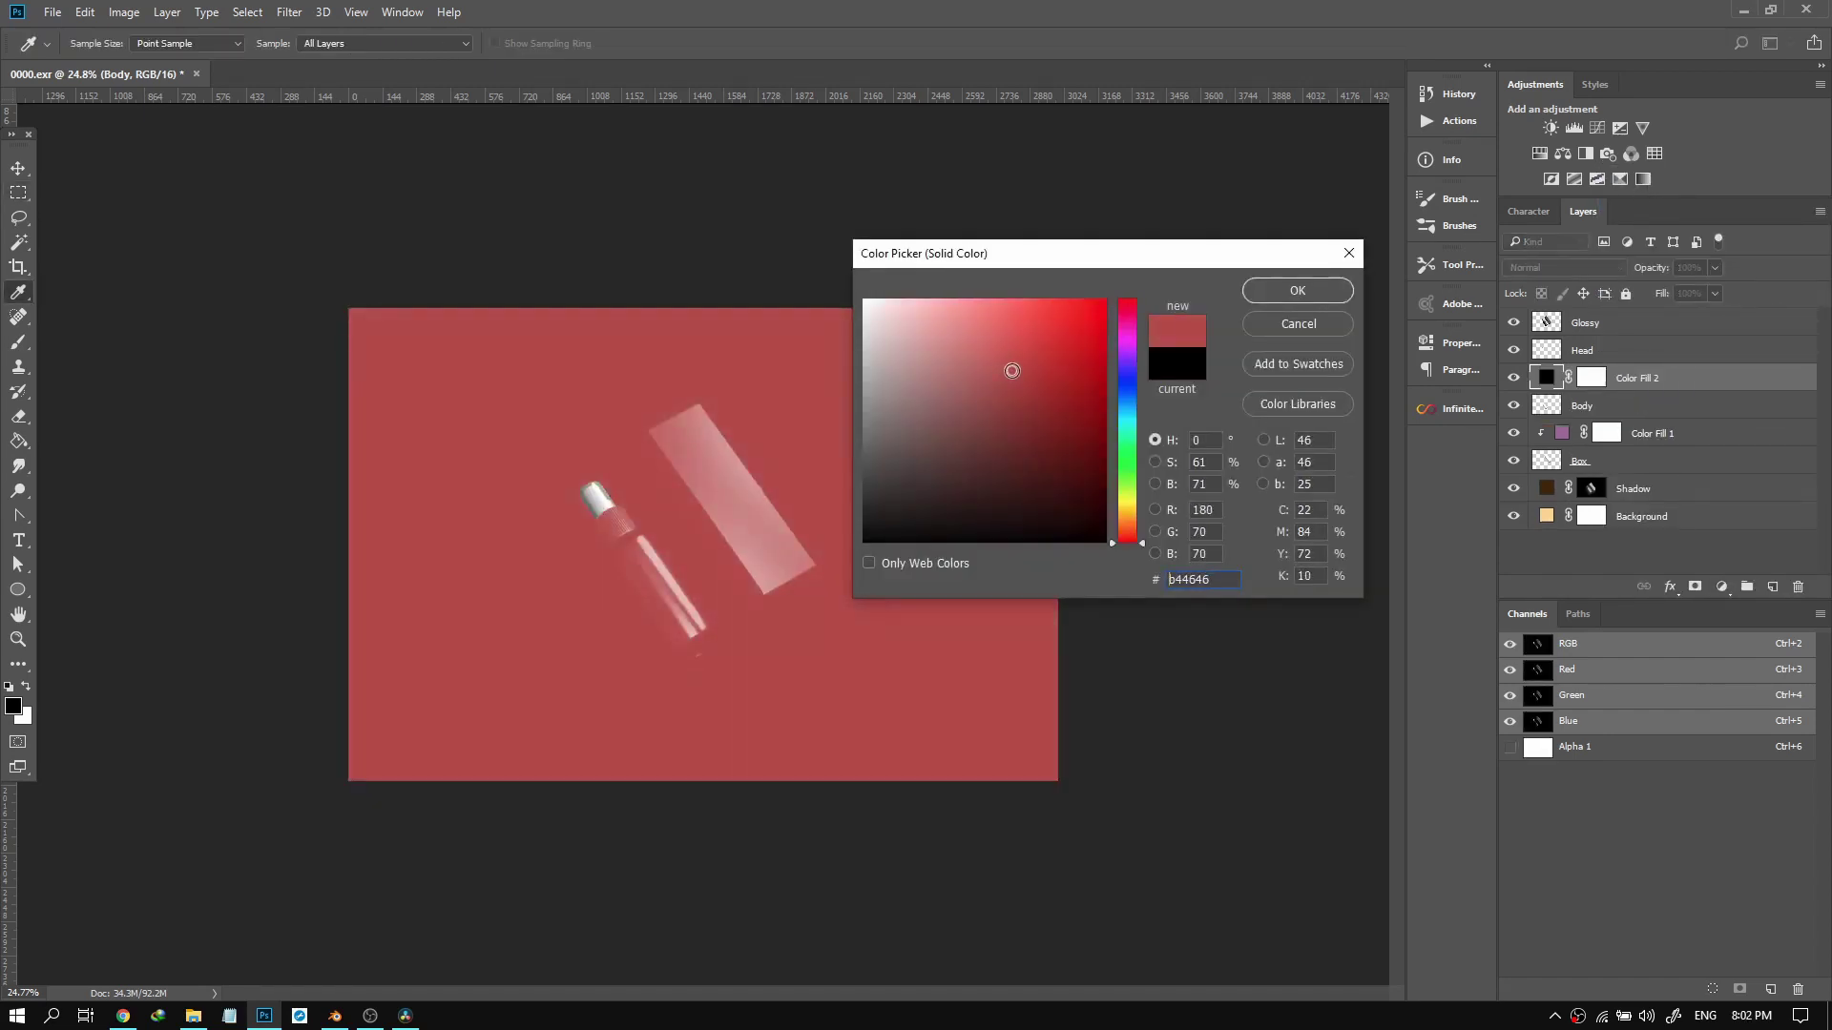
click(1267, 288)
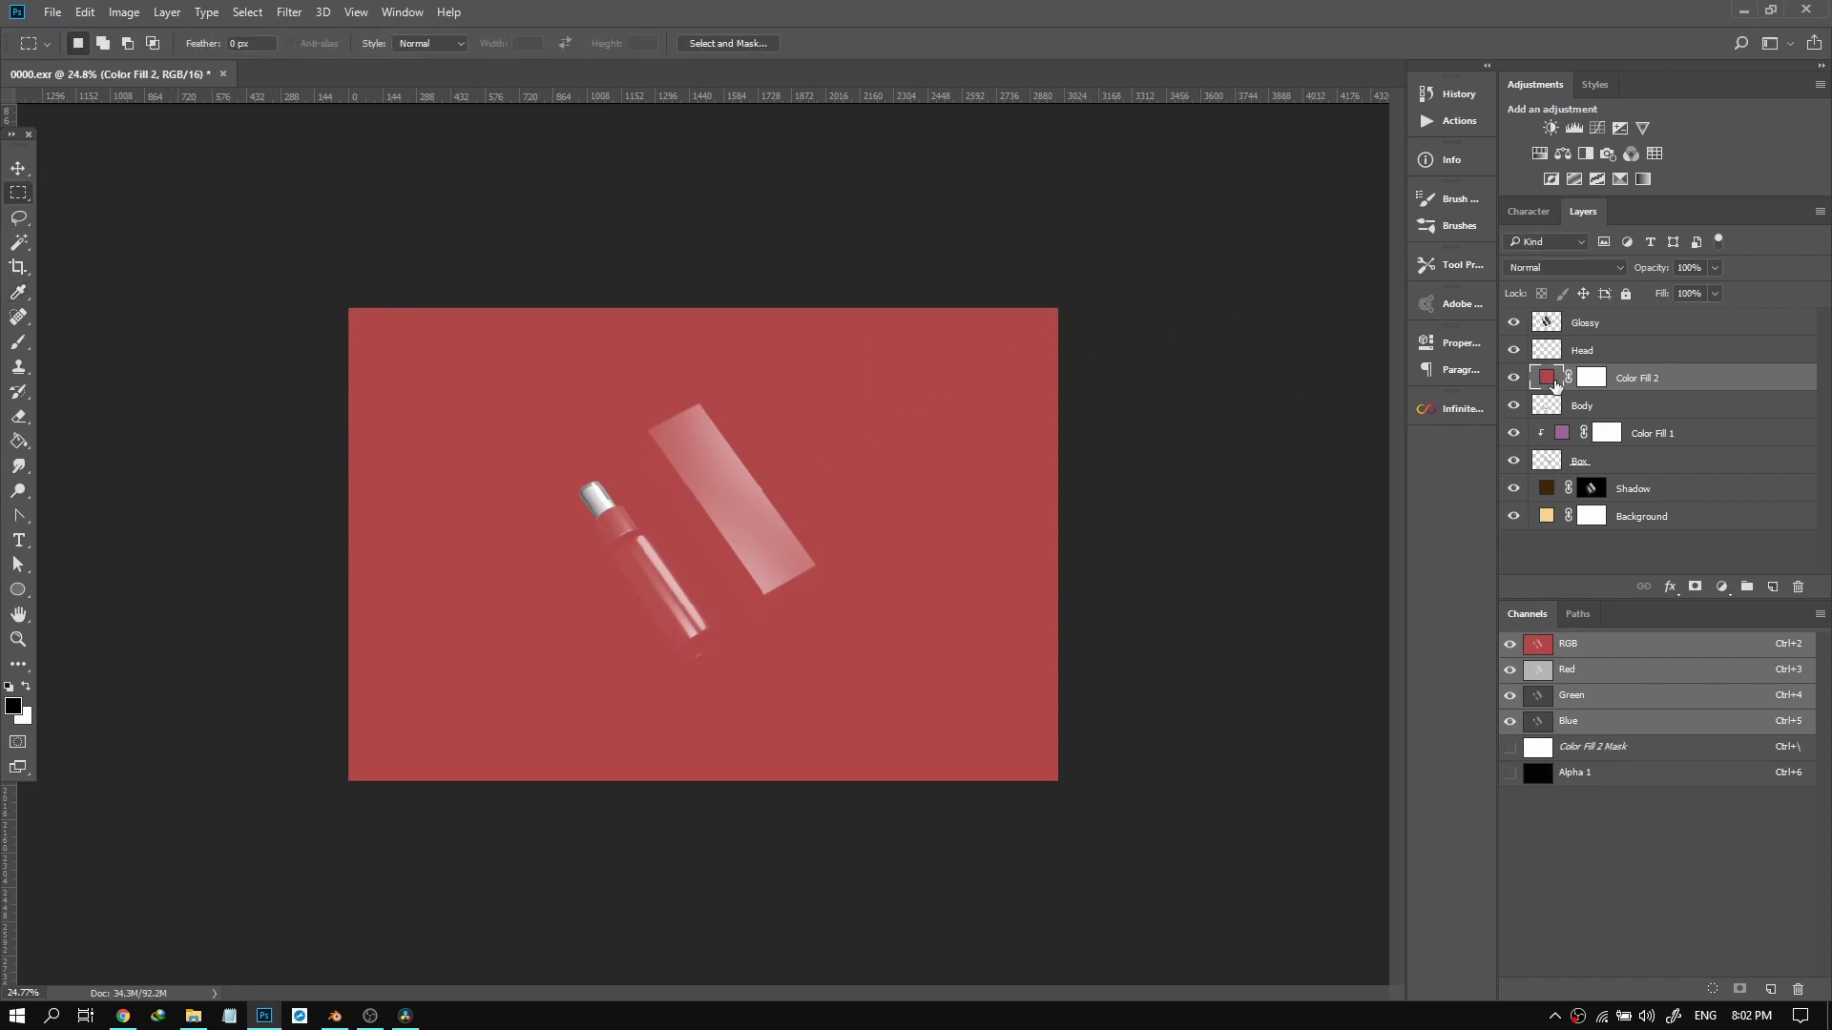
Set the red fill layer's blend mode to Multiply and clip it to the Body layer.
click(1545, 265)
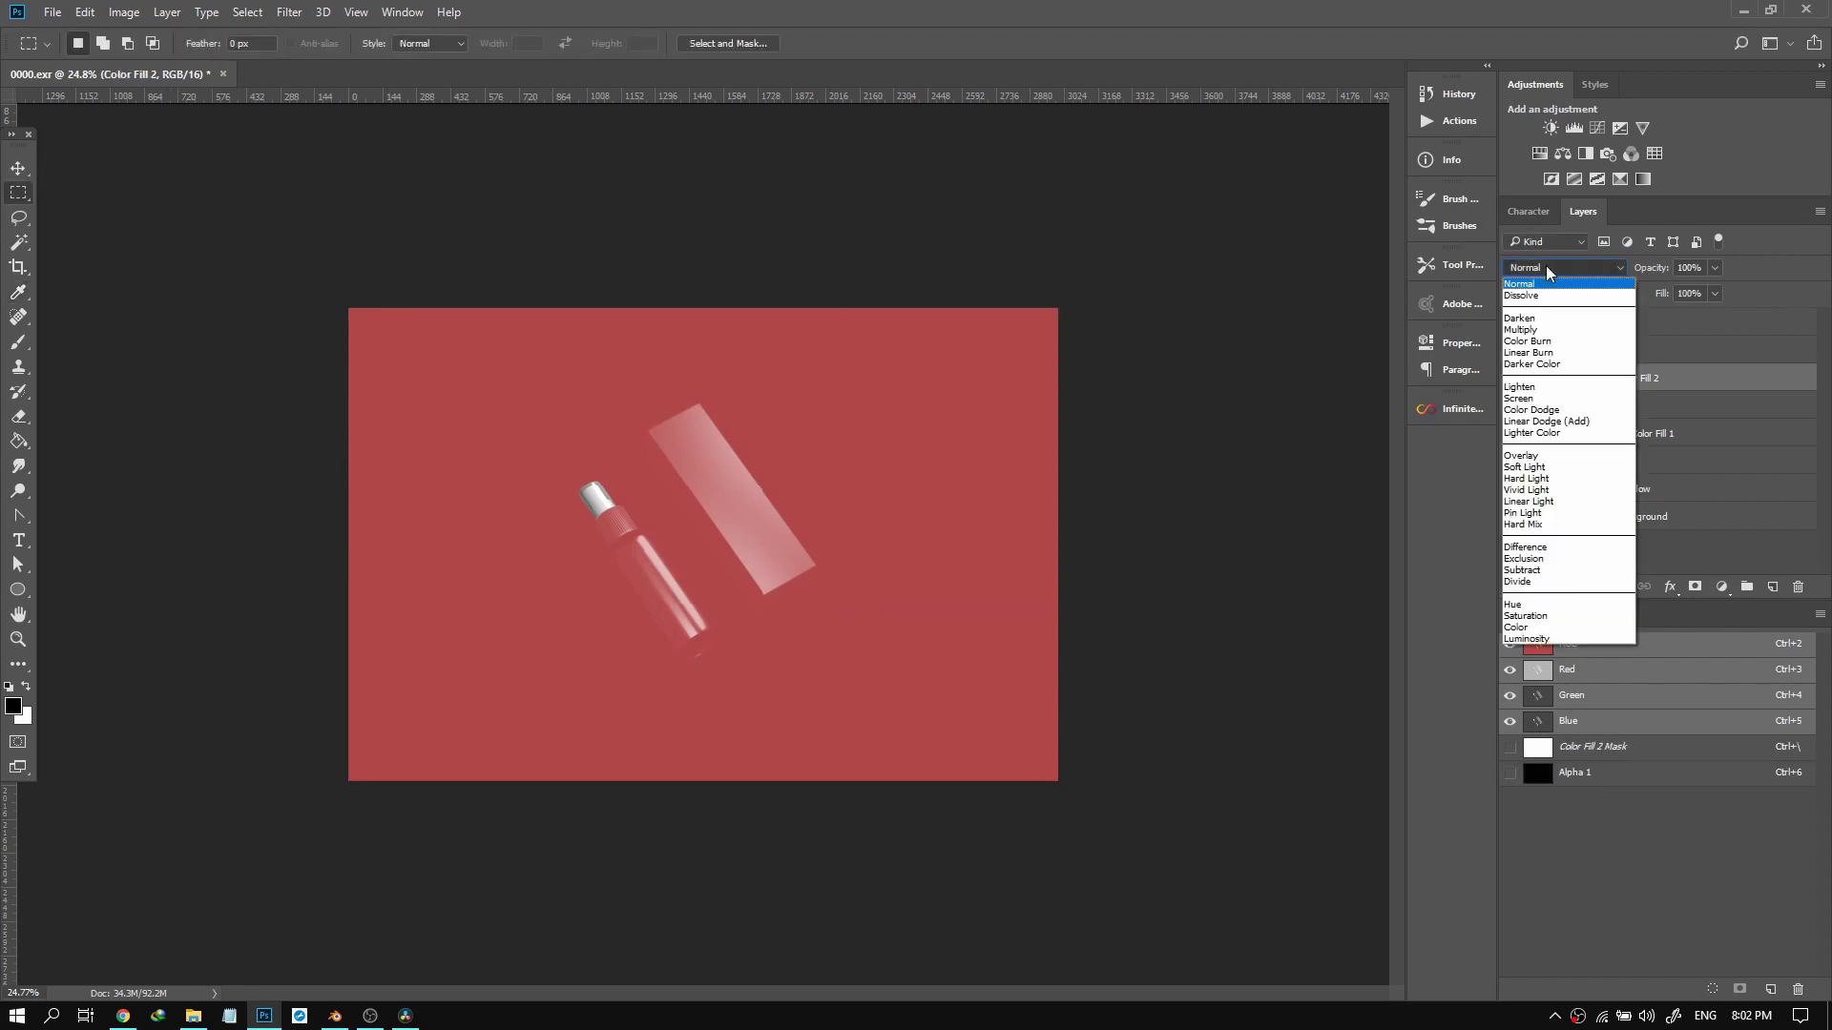
click(1526, 329)
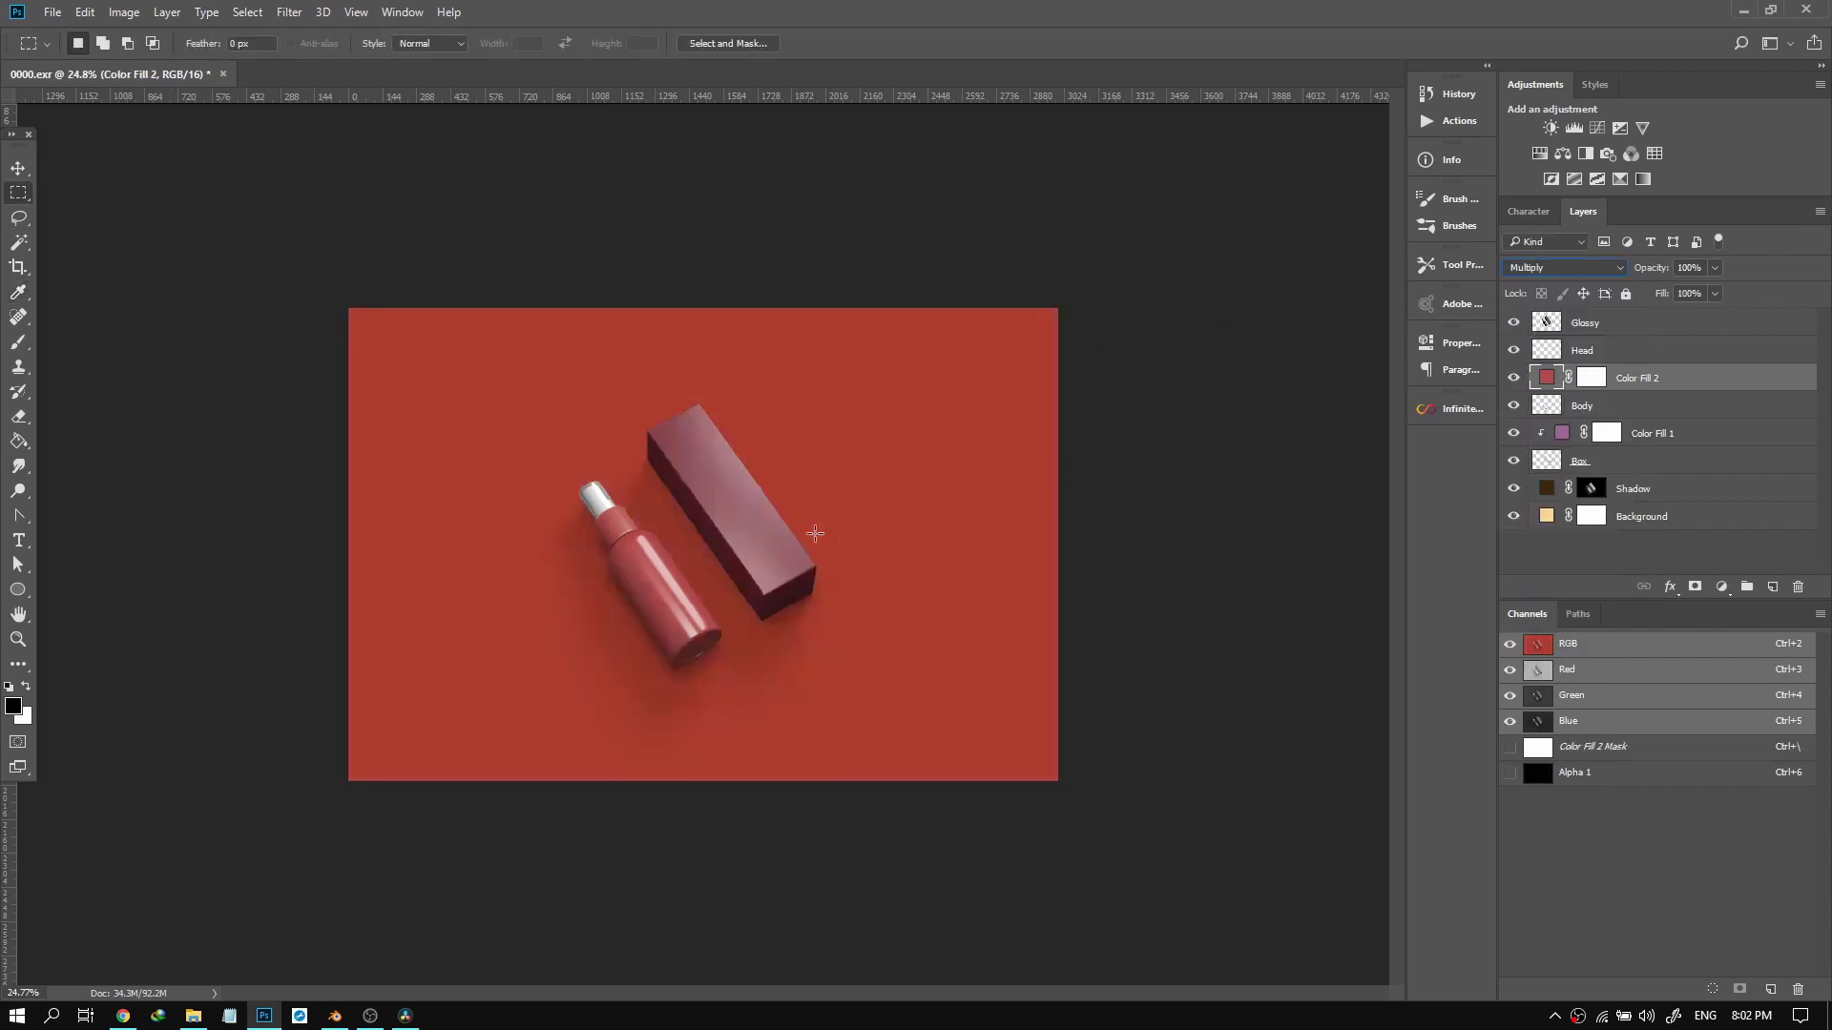
right_click(1677, 380)
click(1507, 477)
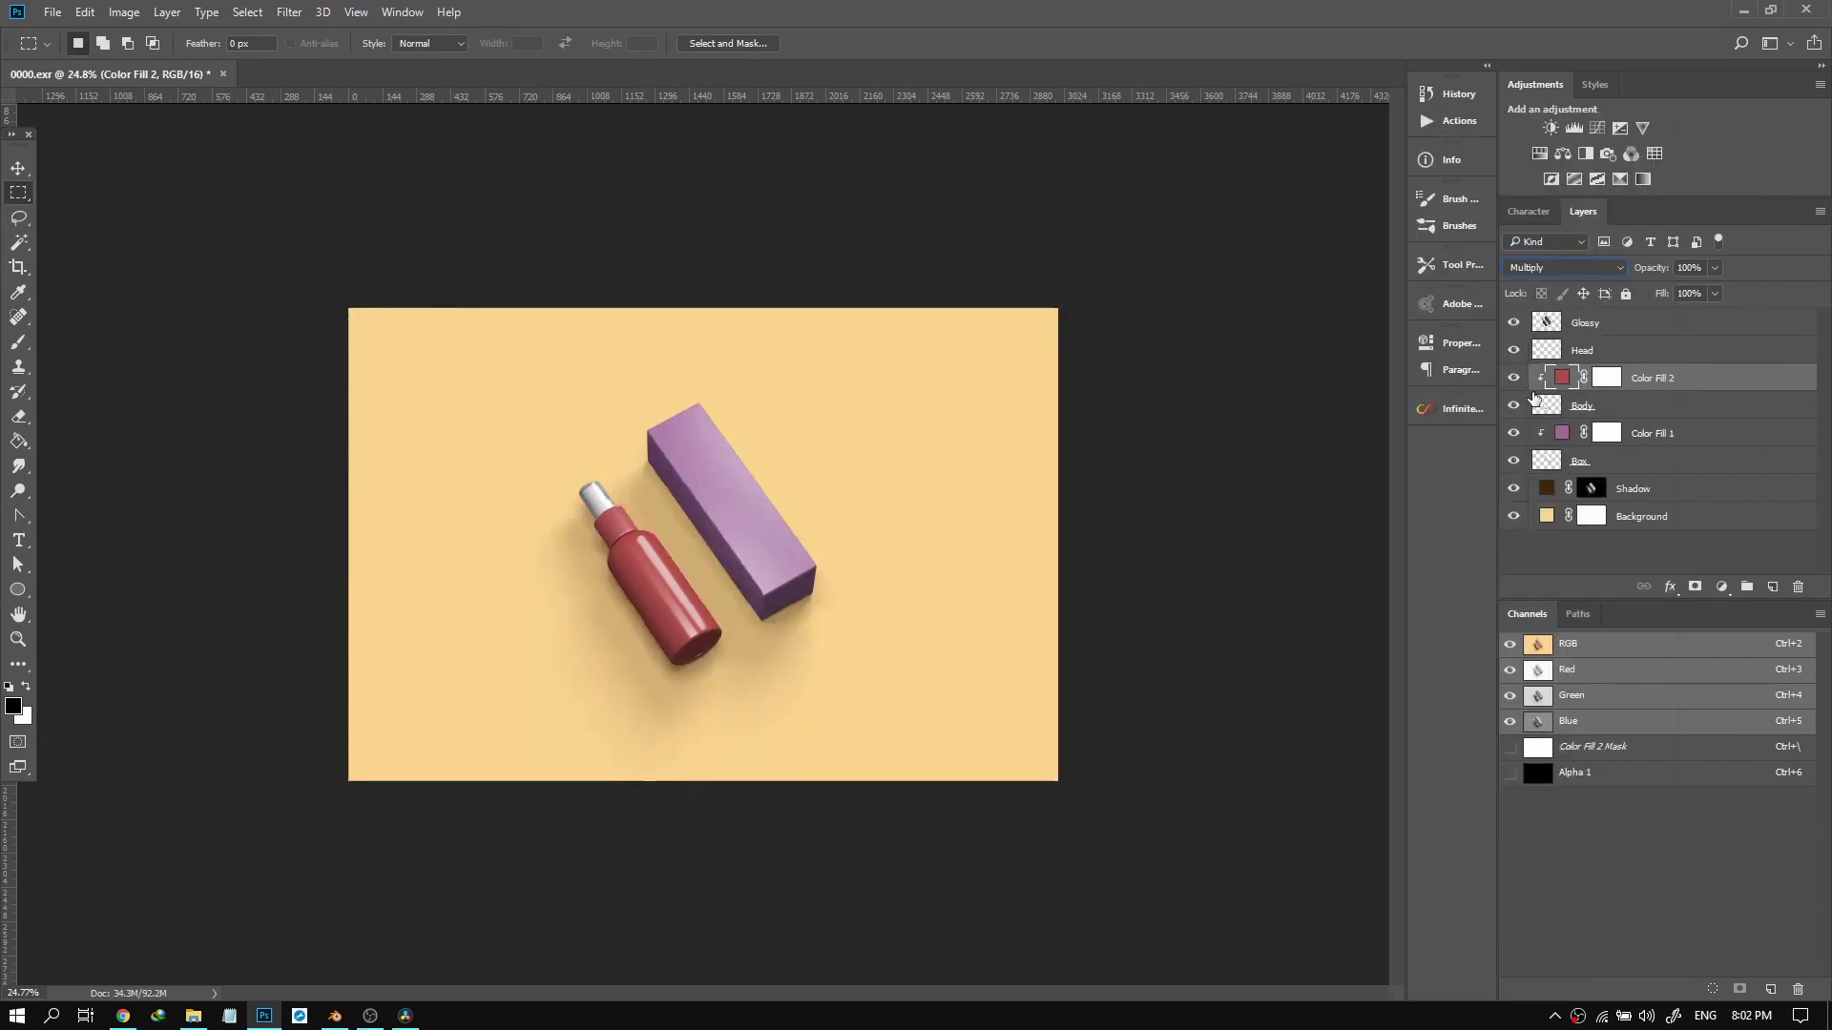
click(1584, 405)
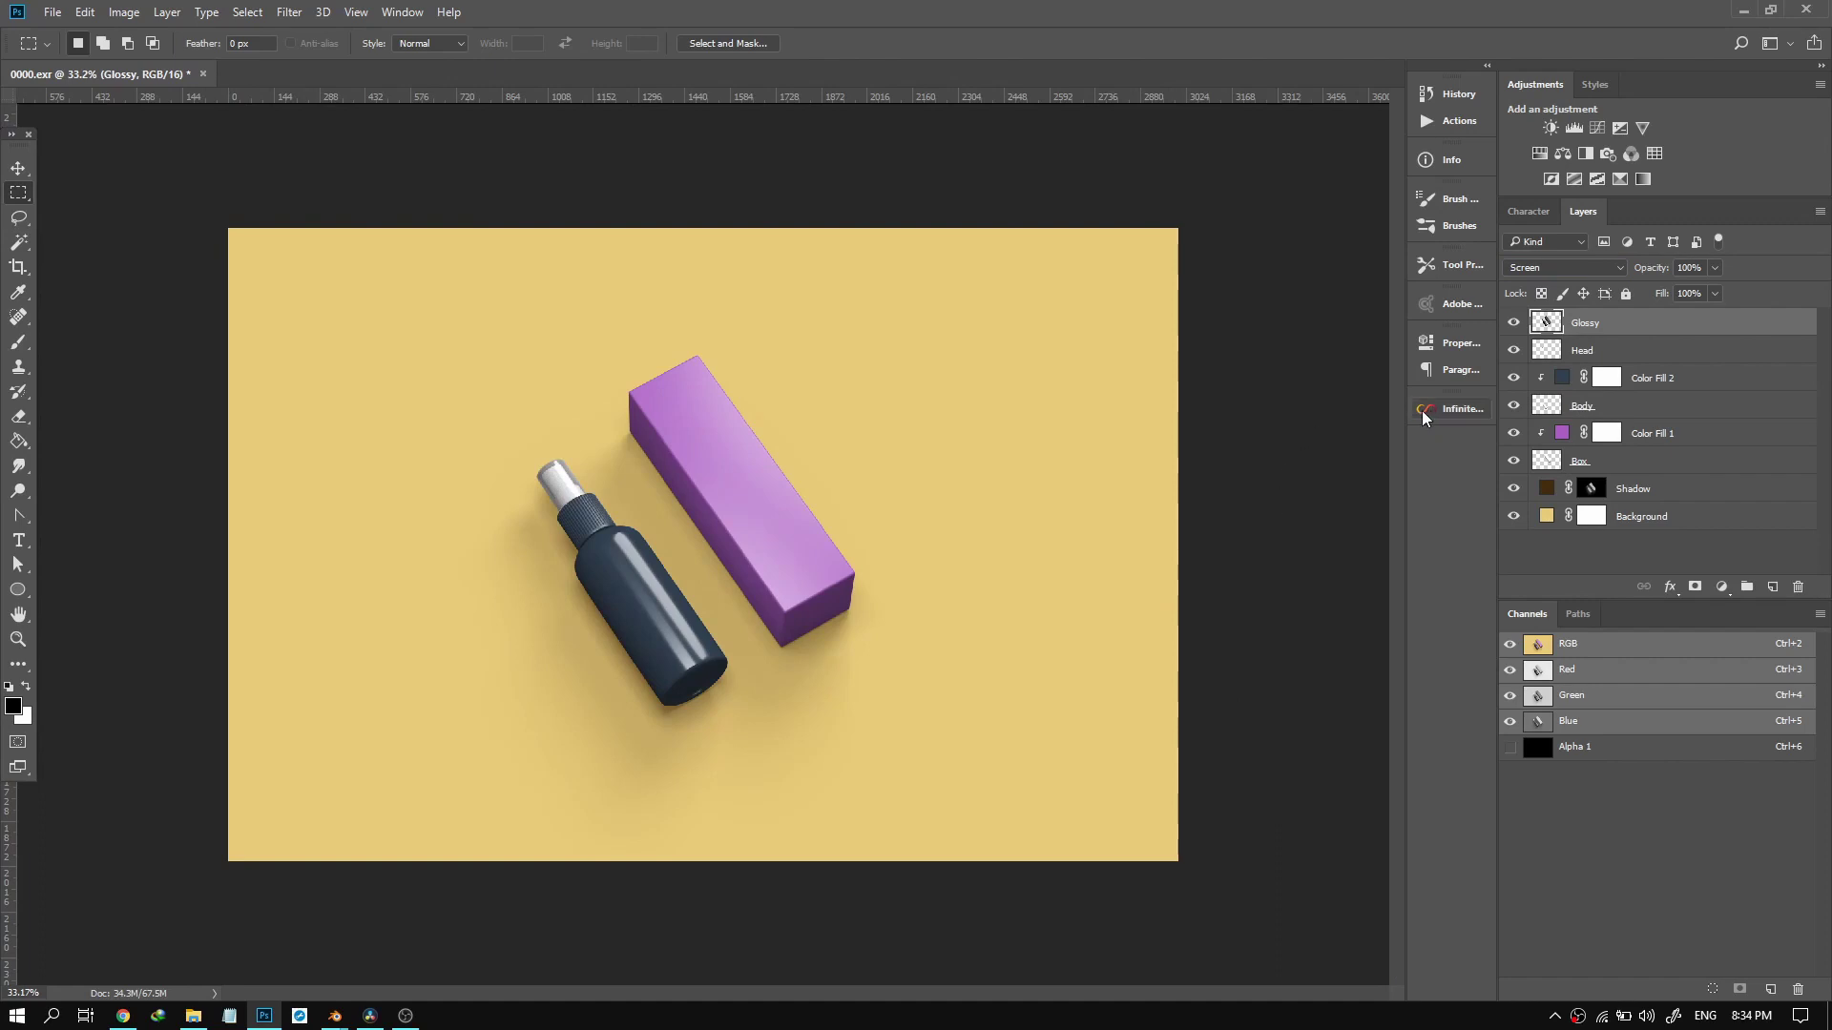
Delete the color fill layers clipped to the Box and Body layers.
click(1574, 437)
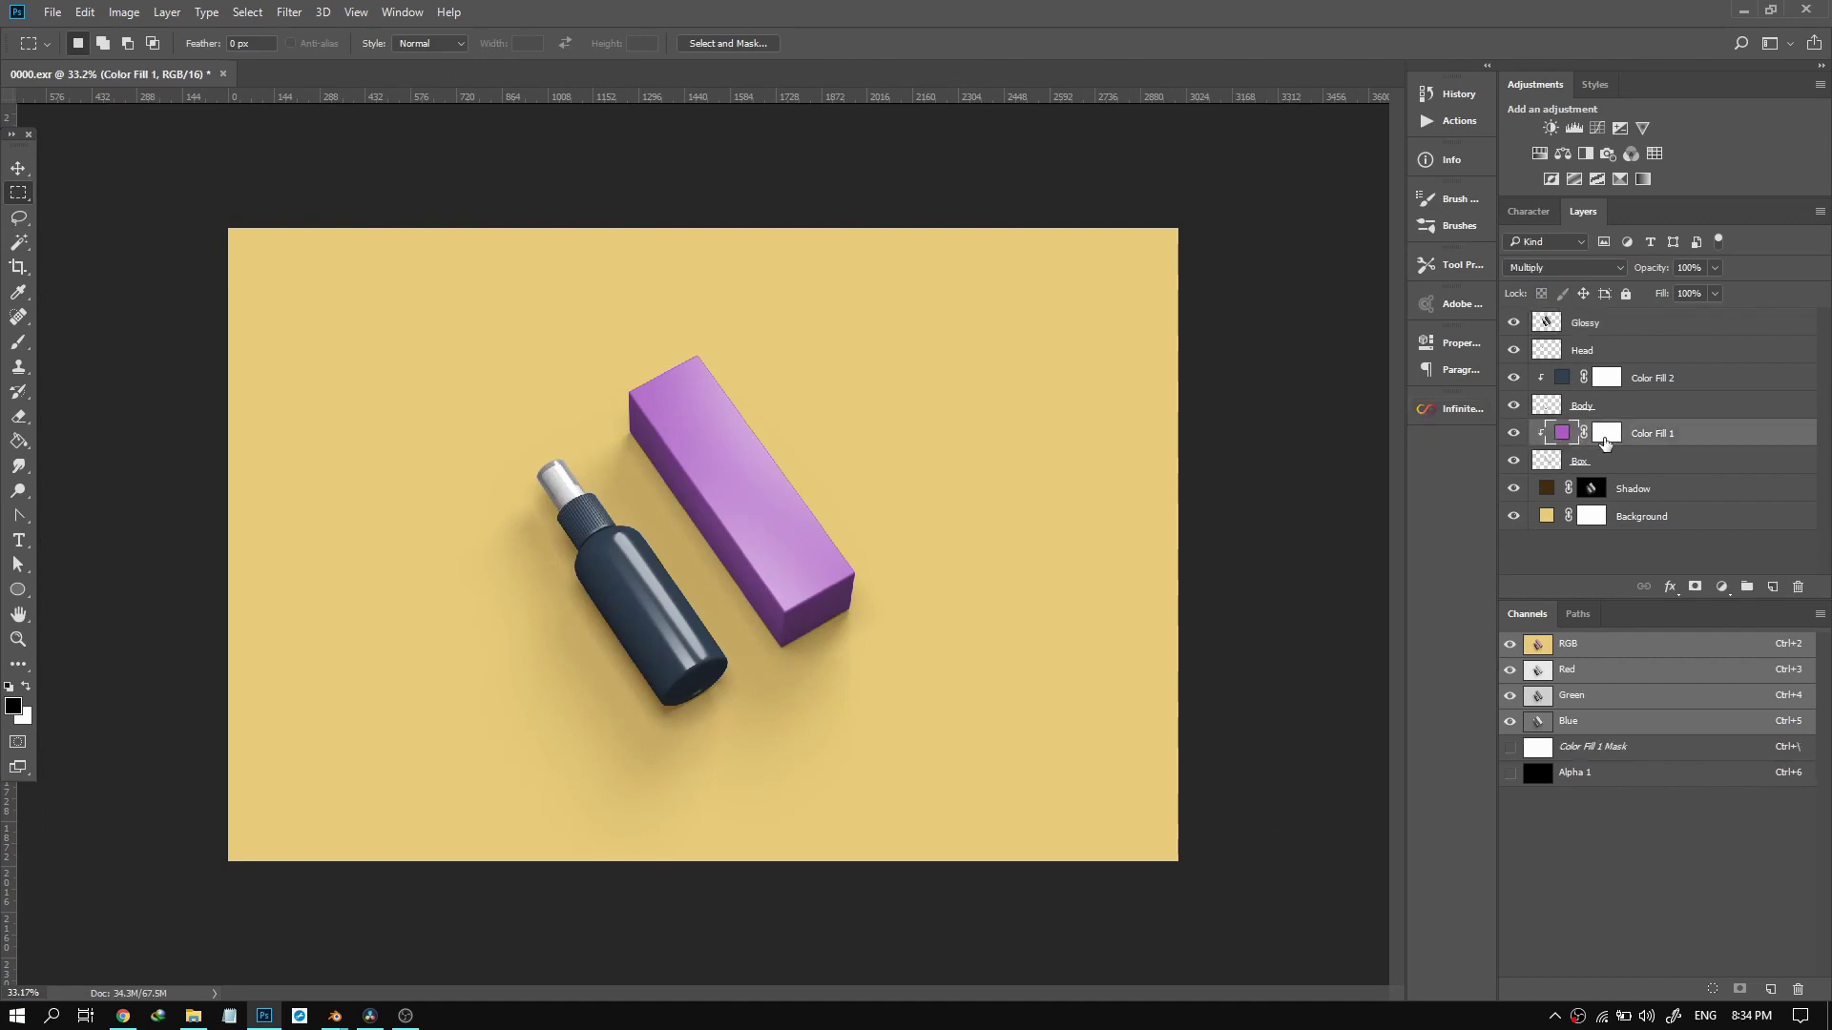
click(1609, 435)
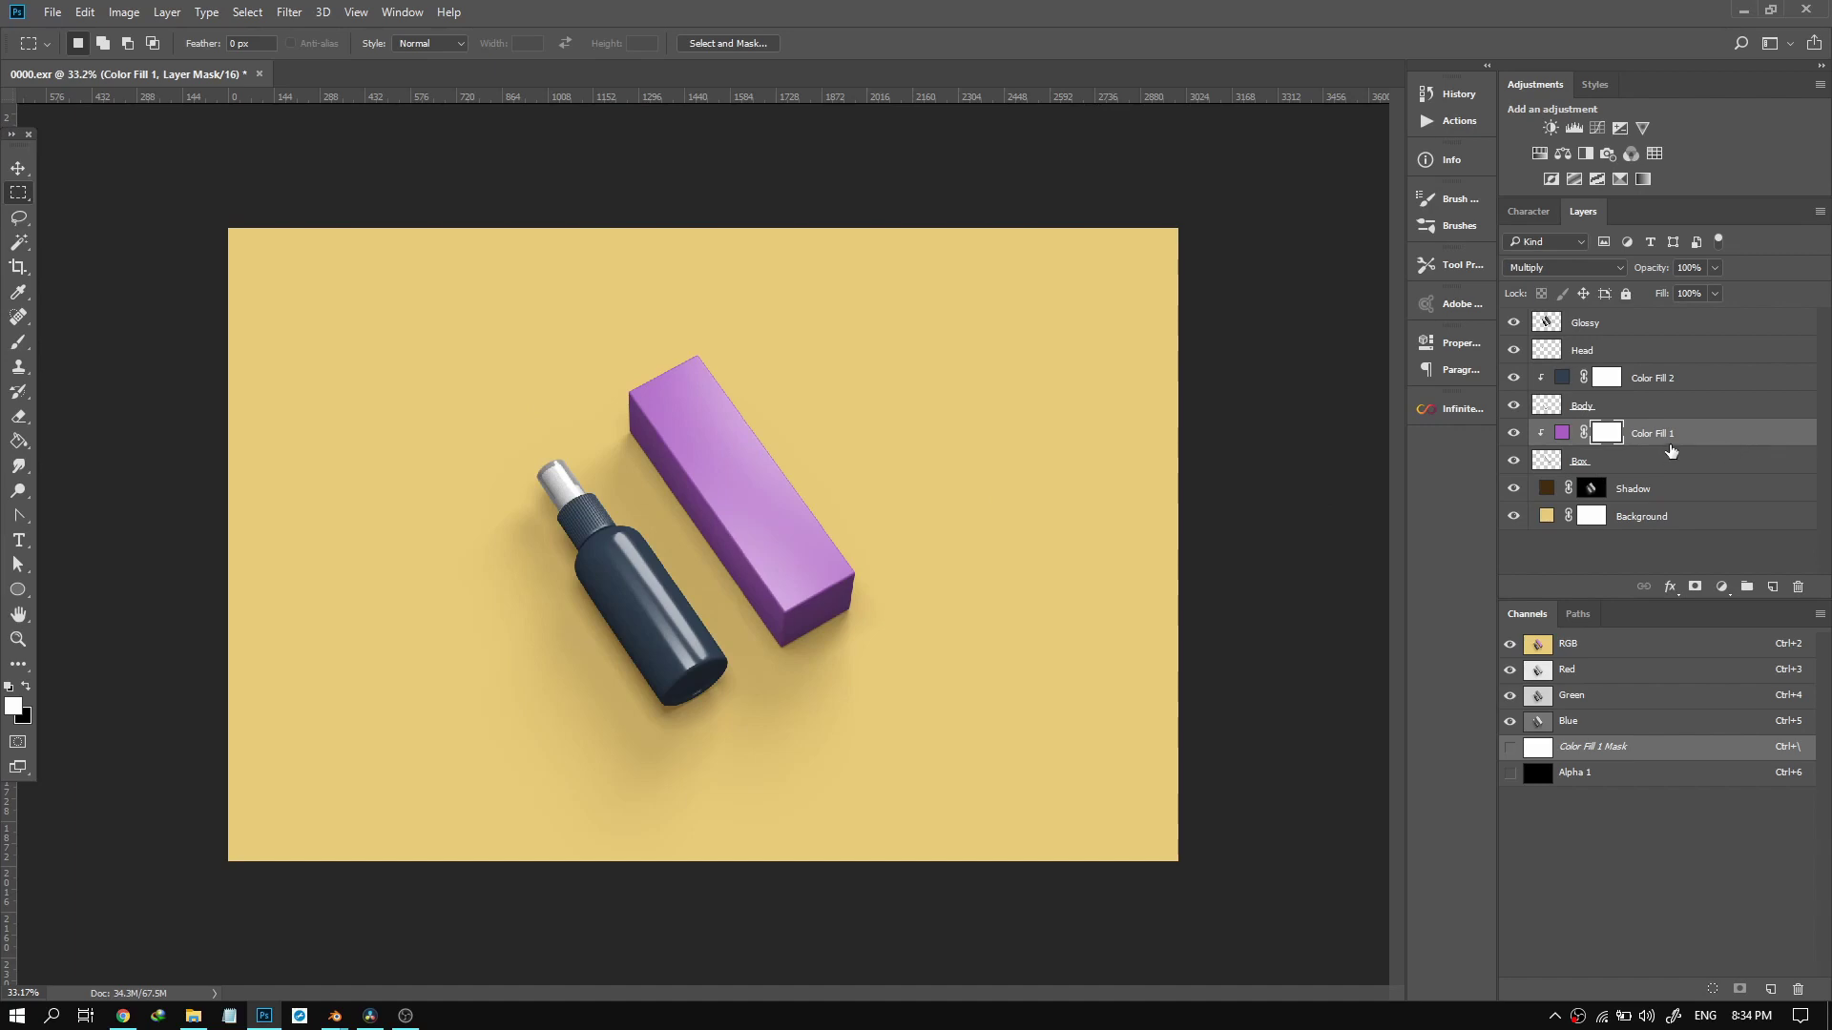
right_click(1704, 435)
click(1479, 239)
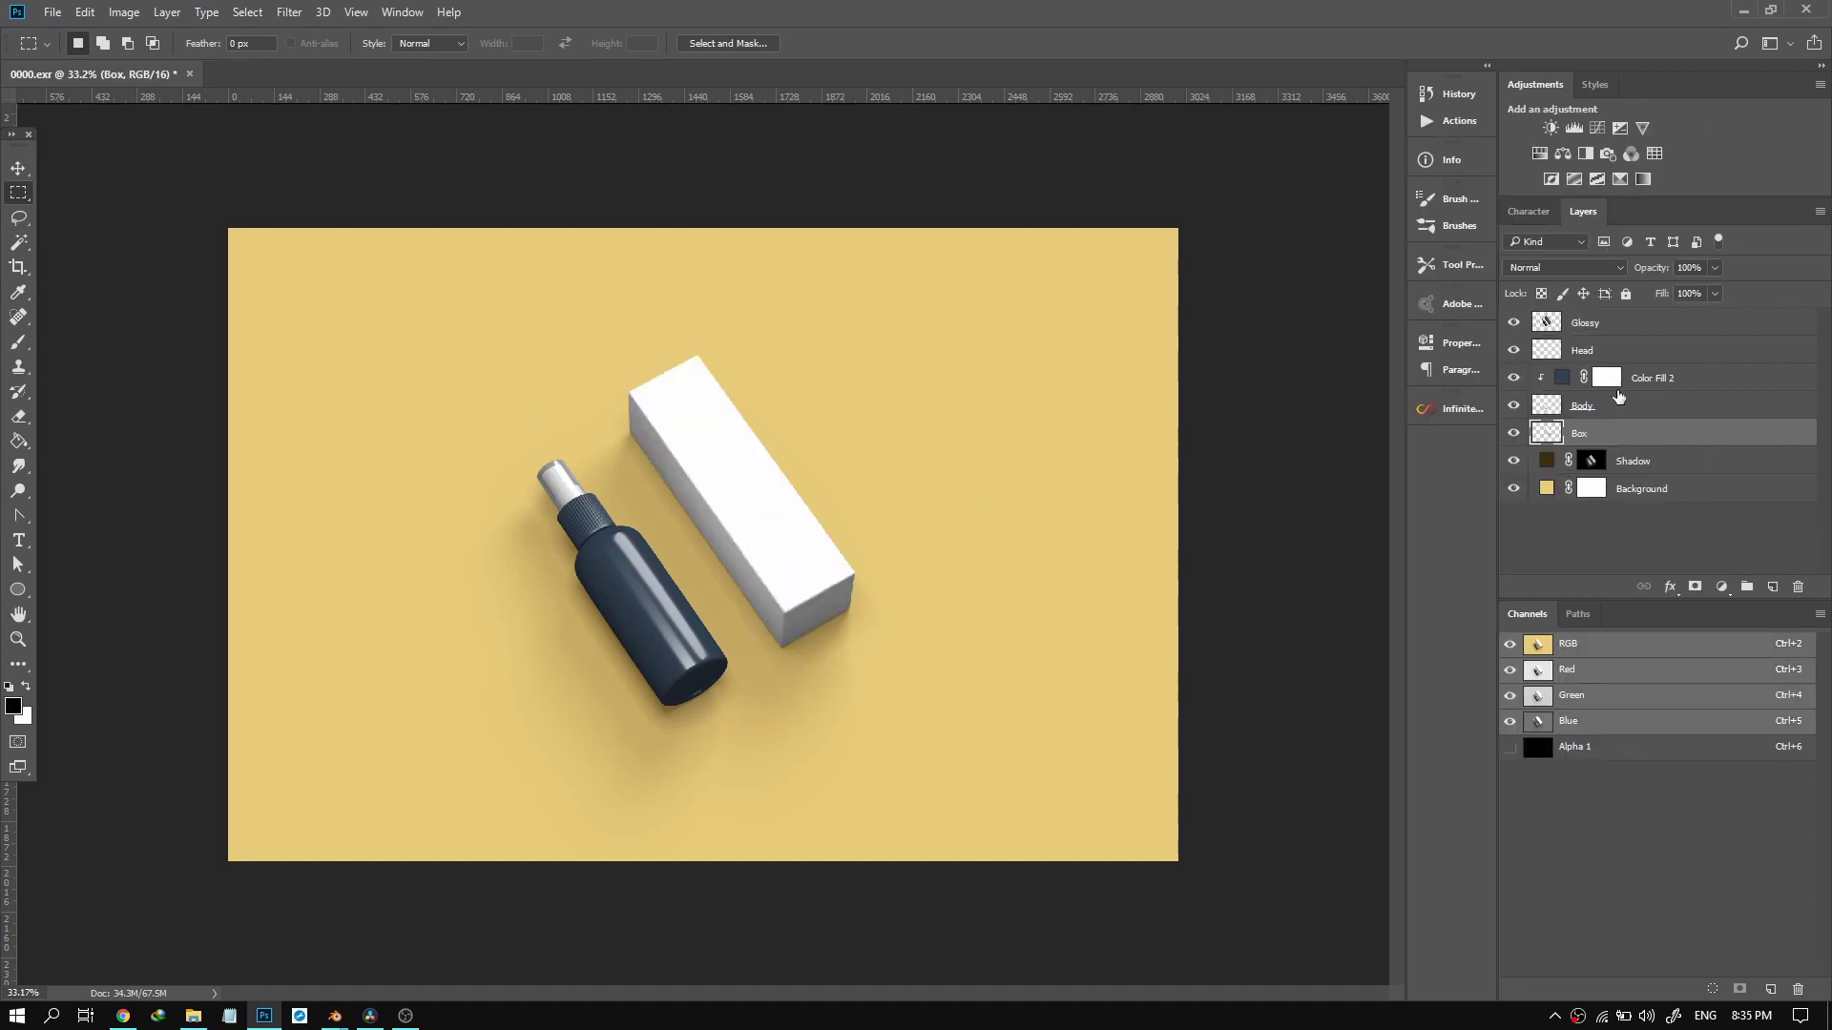
click(1626, 378)
key(Delete)
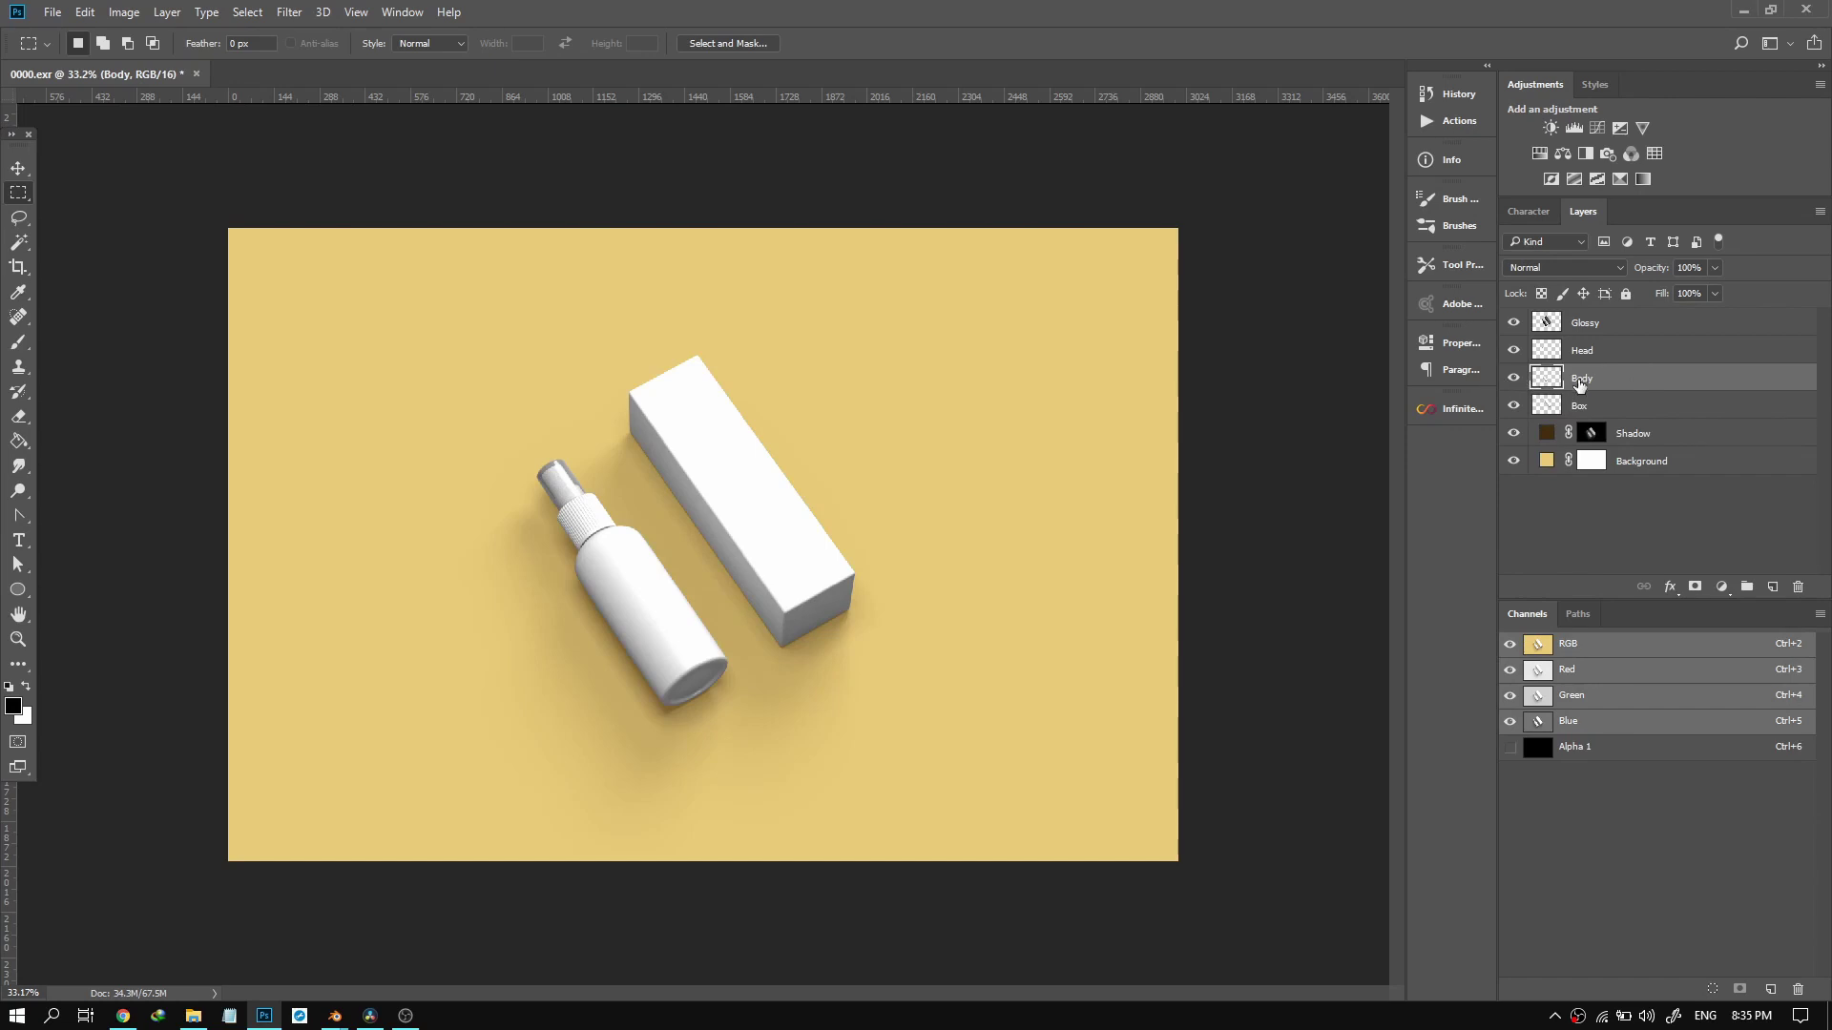
Load the Body layer's outline as a selection and add a red (c24e4e) Solid Color fill layer masked to it.
ctrl+click(1532, 380)
ctrl+click(1546, 380)
click(1722, 585)
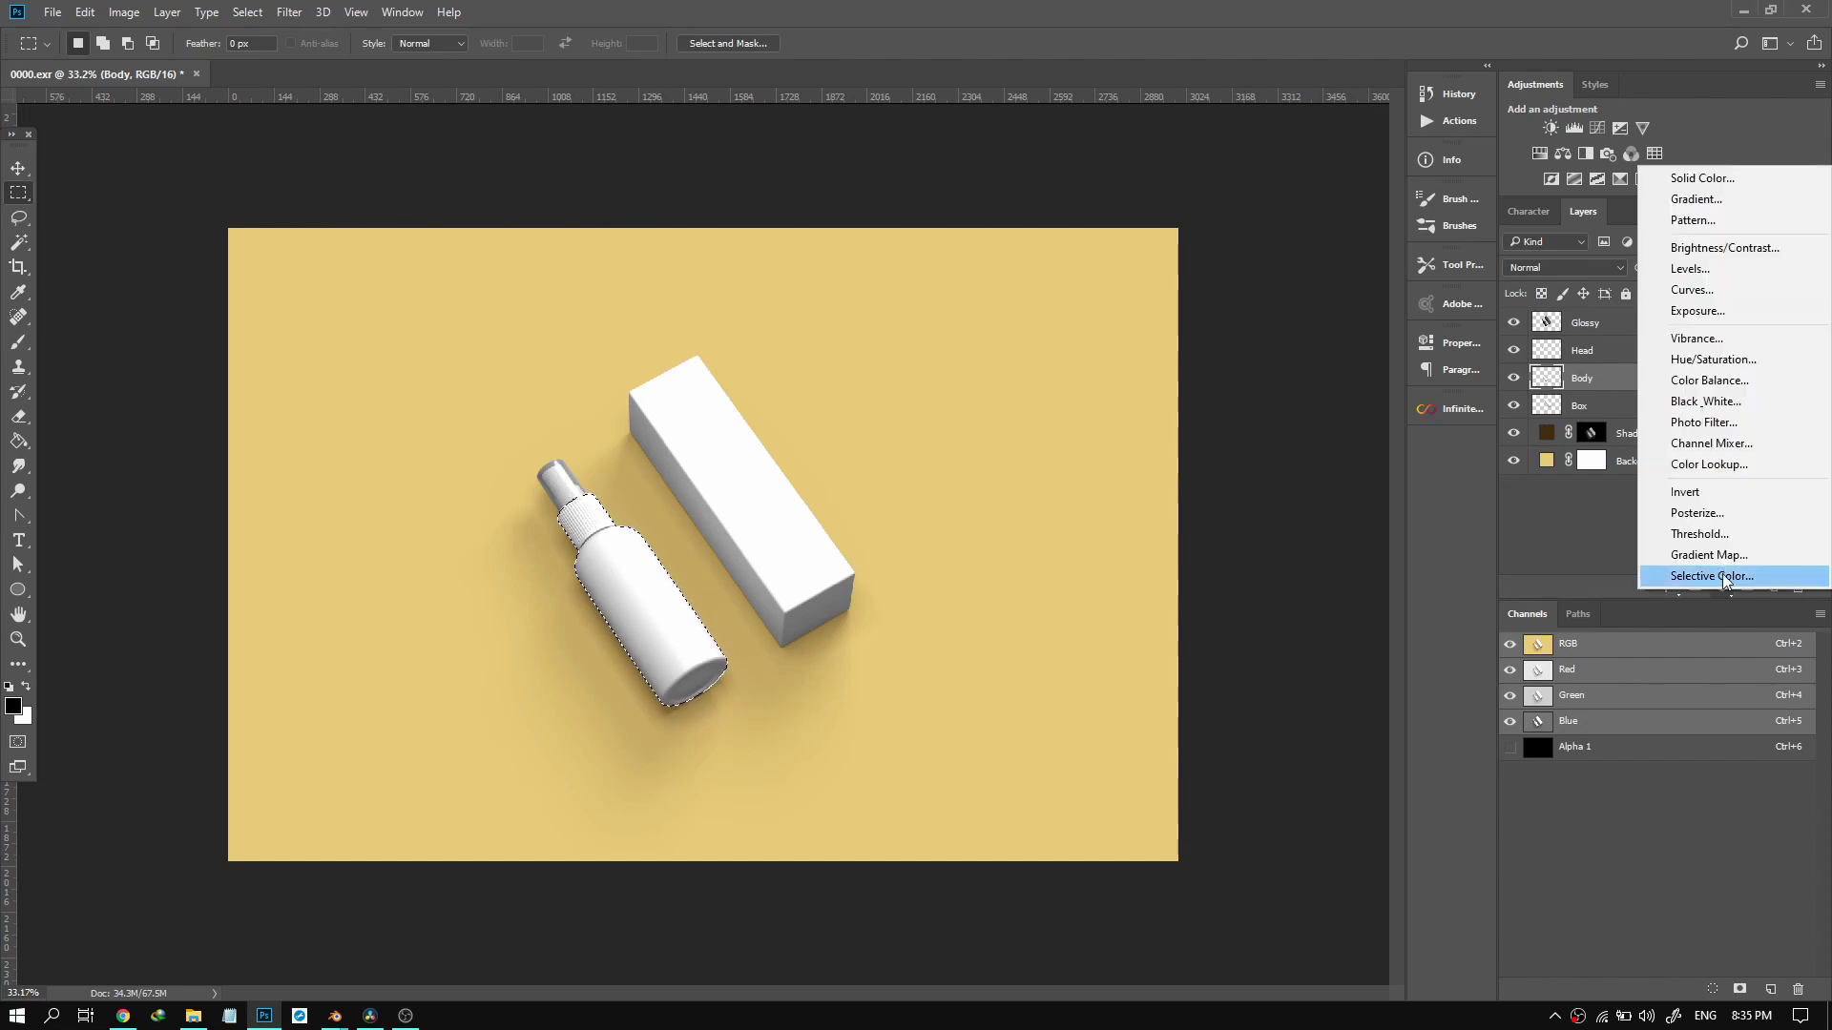
click(1695, 180)
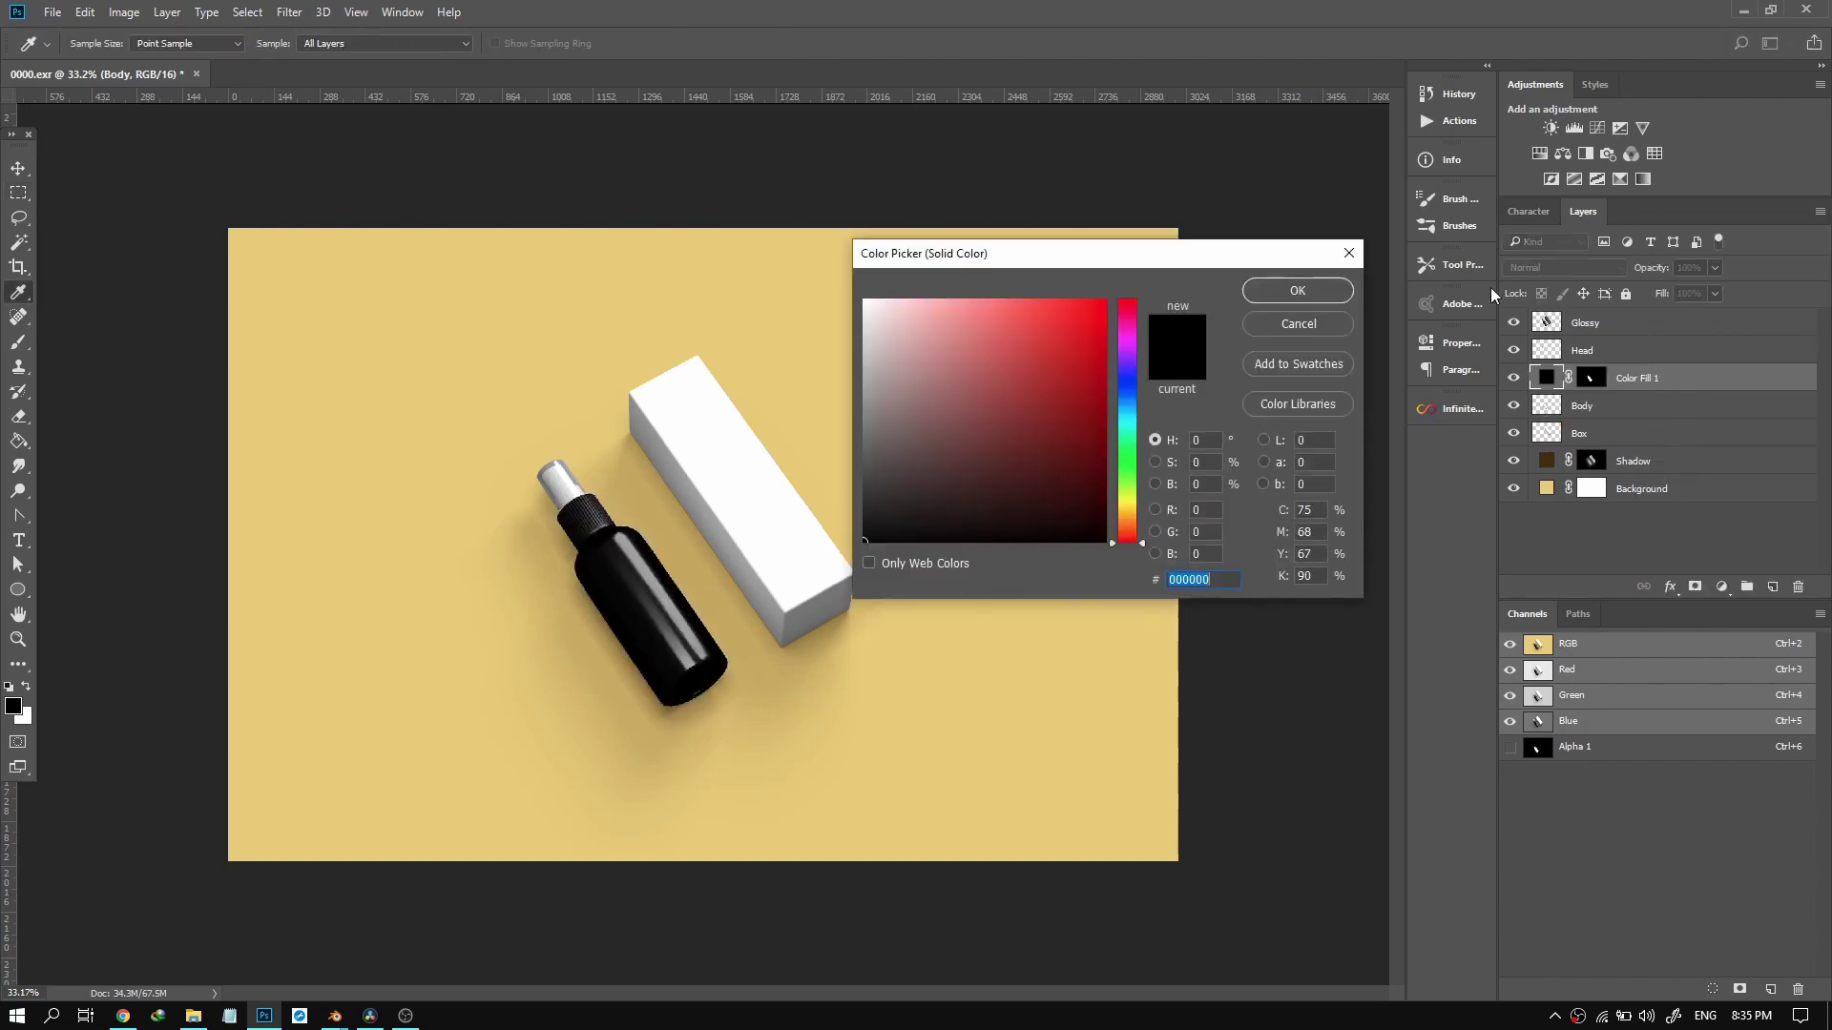
click(1004, 332)
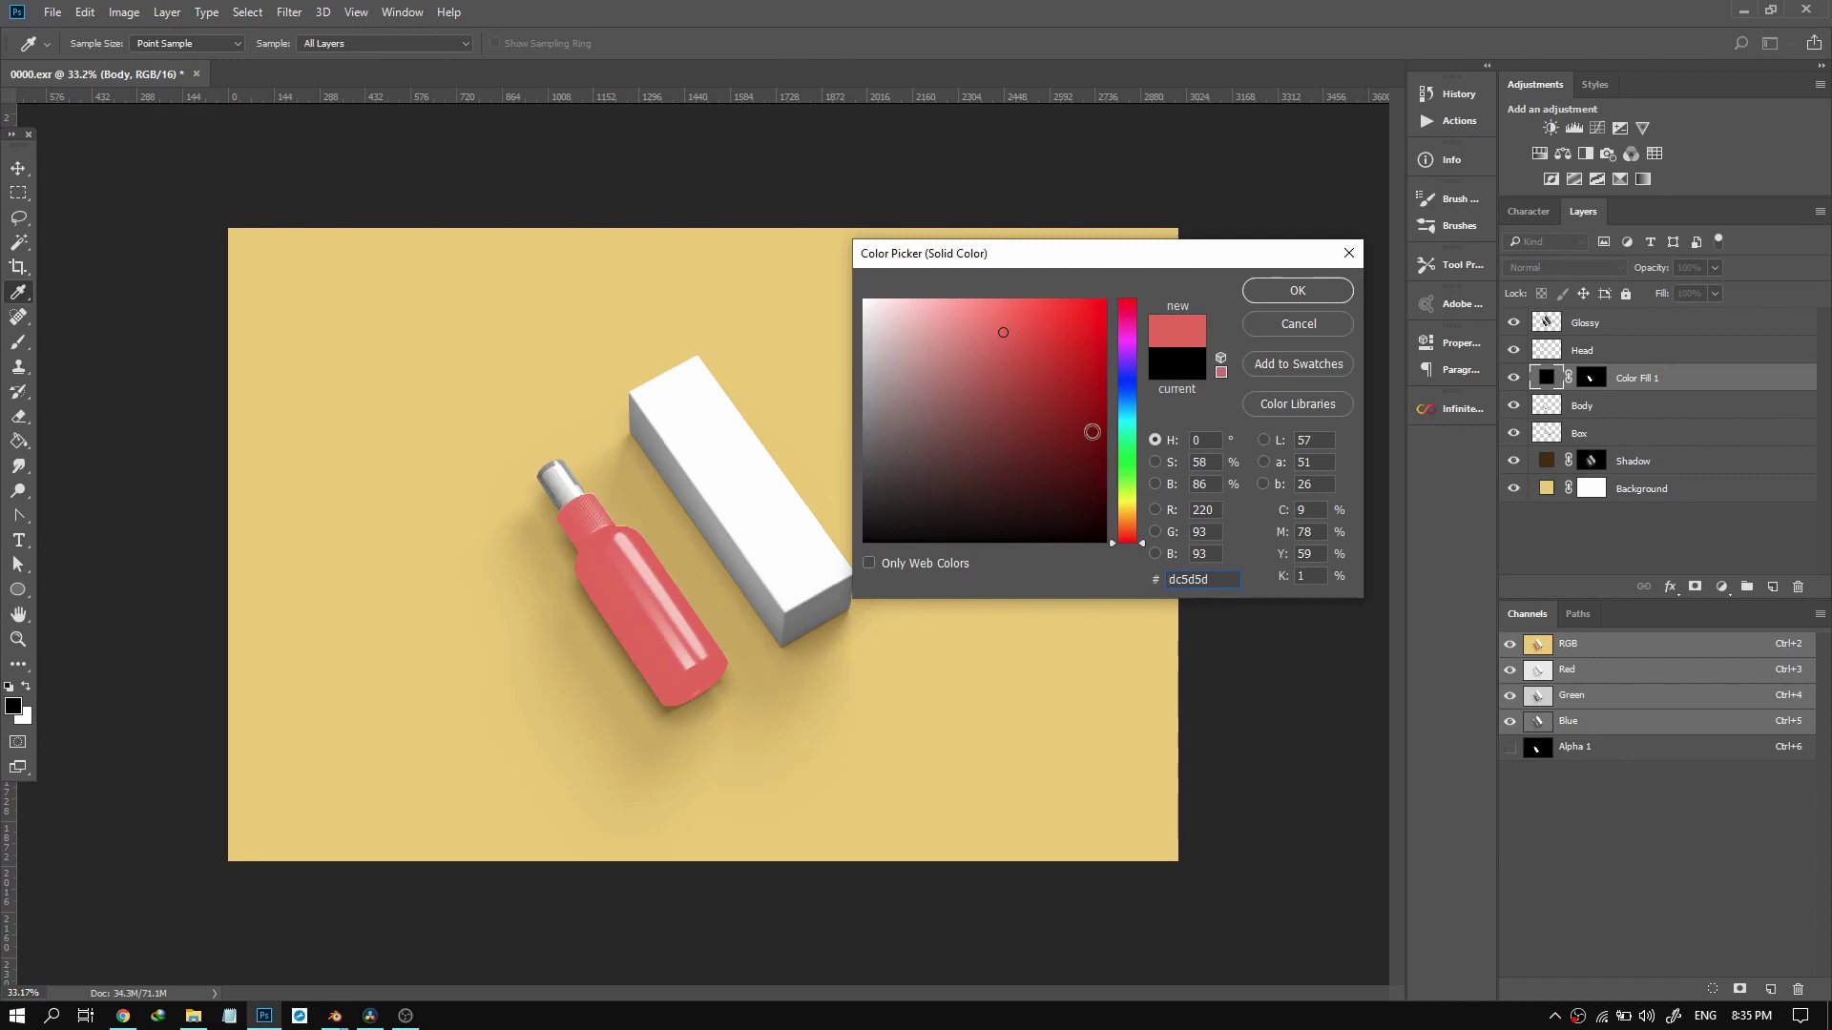
click(1009, 359)
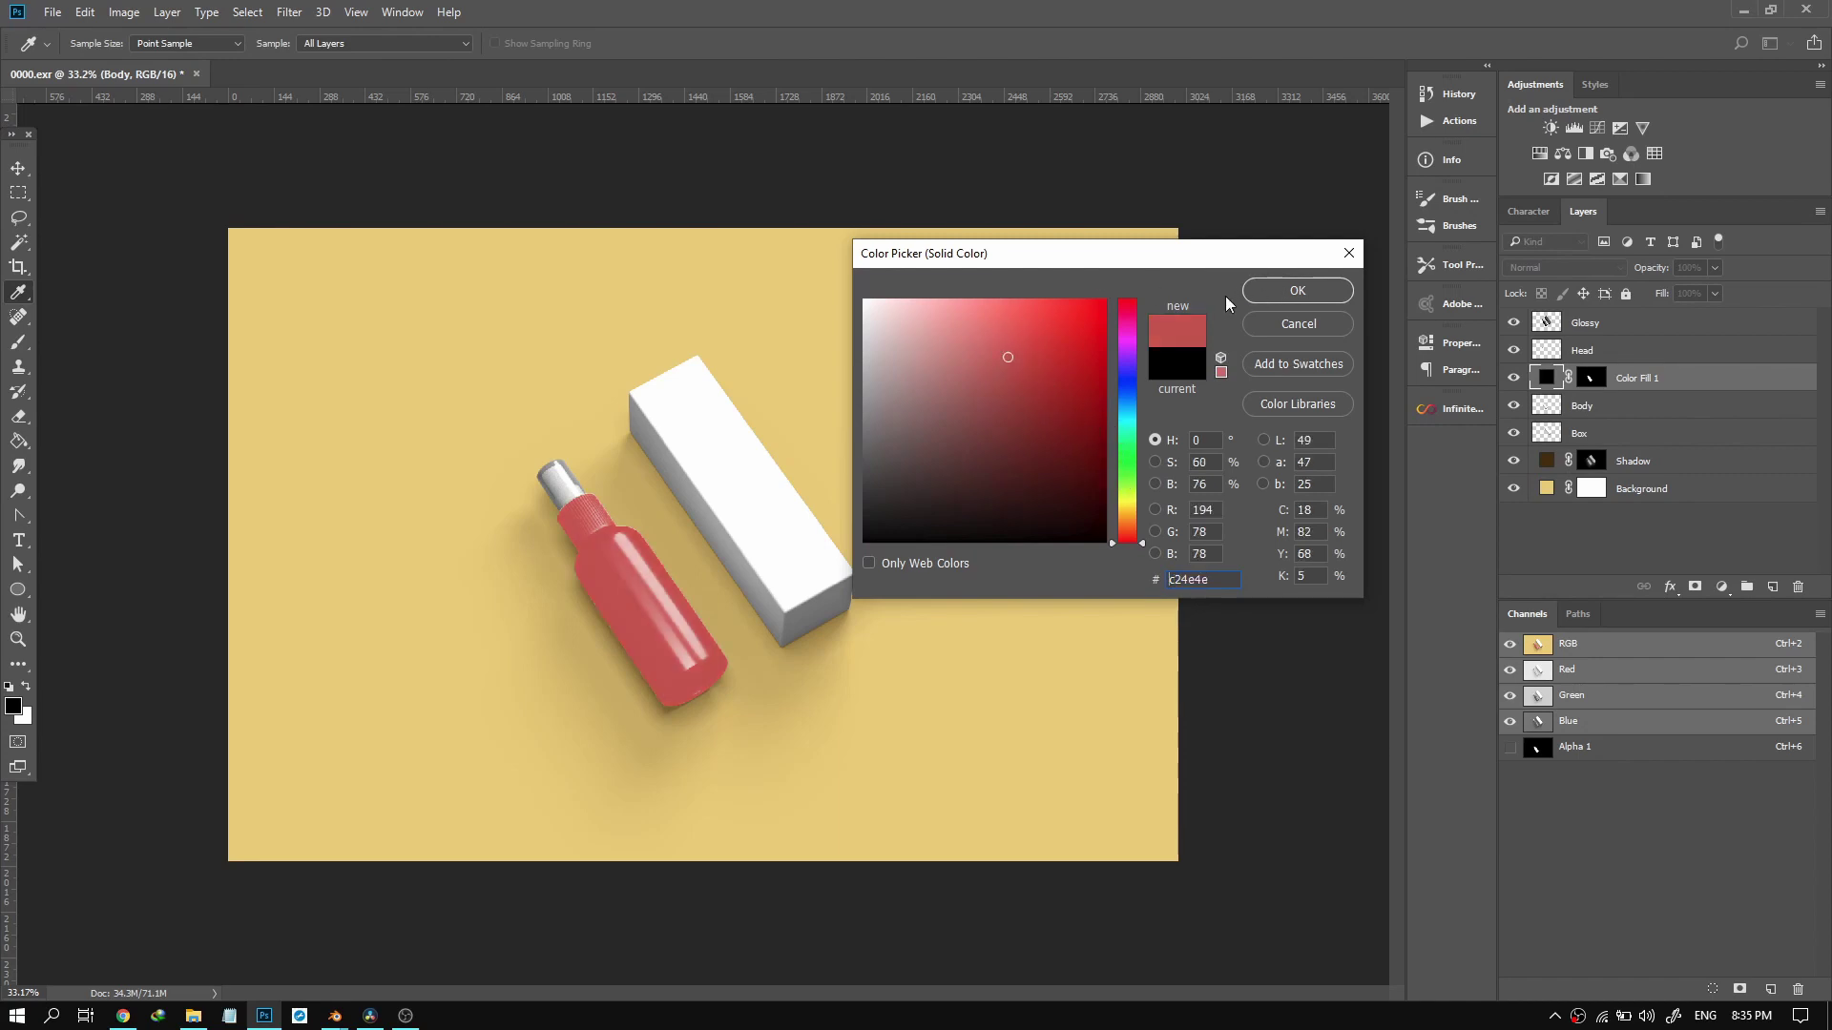
click(1296, 291)
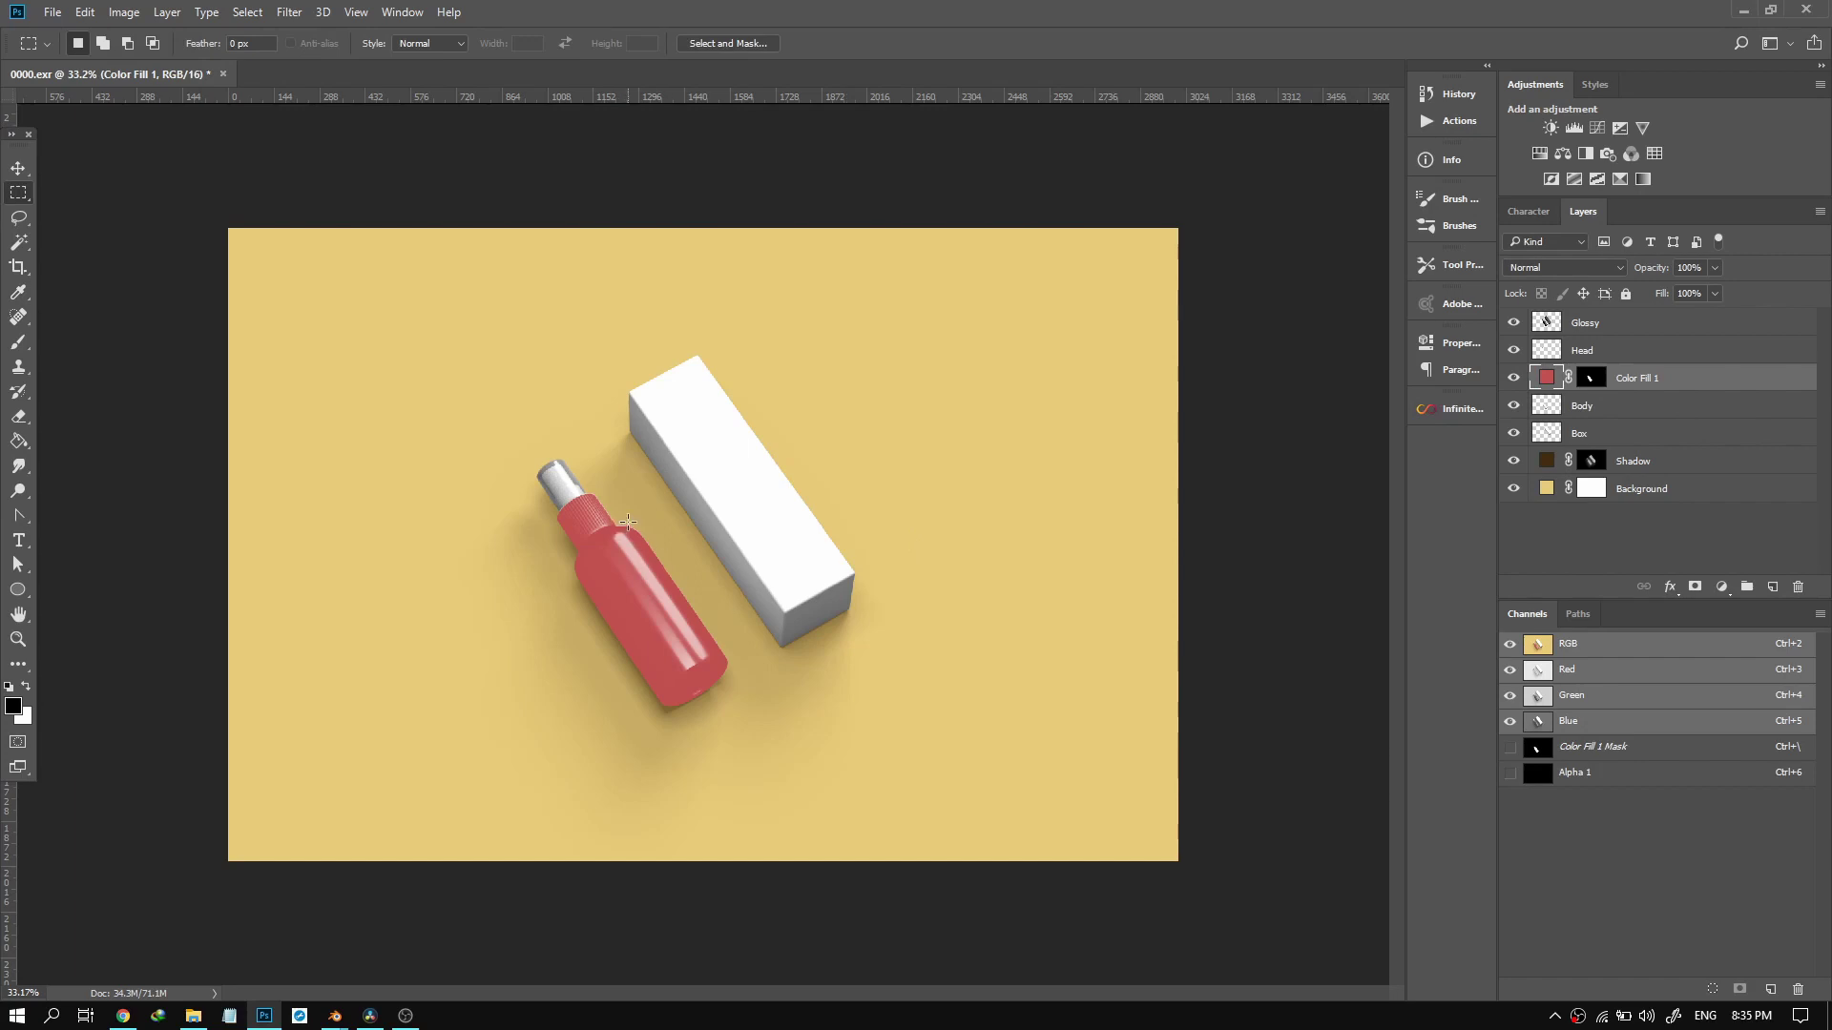
scroll(628, 521, up, 3)
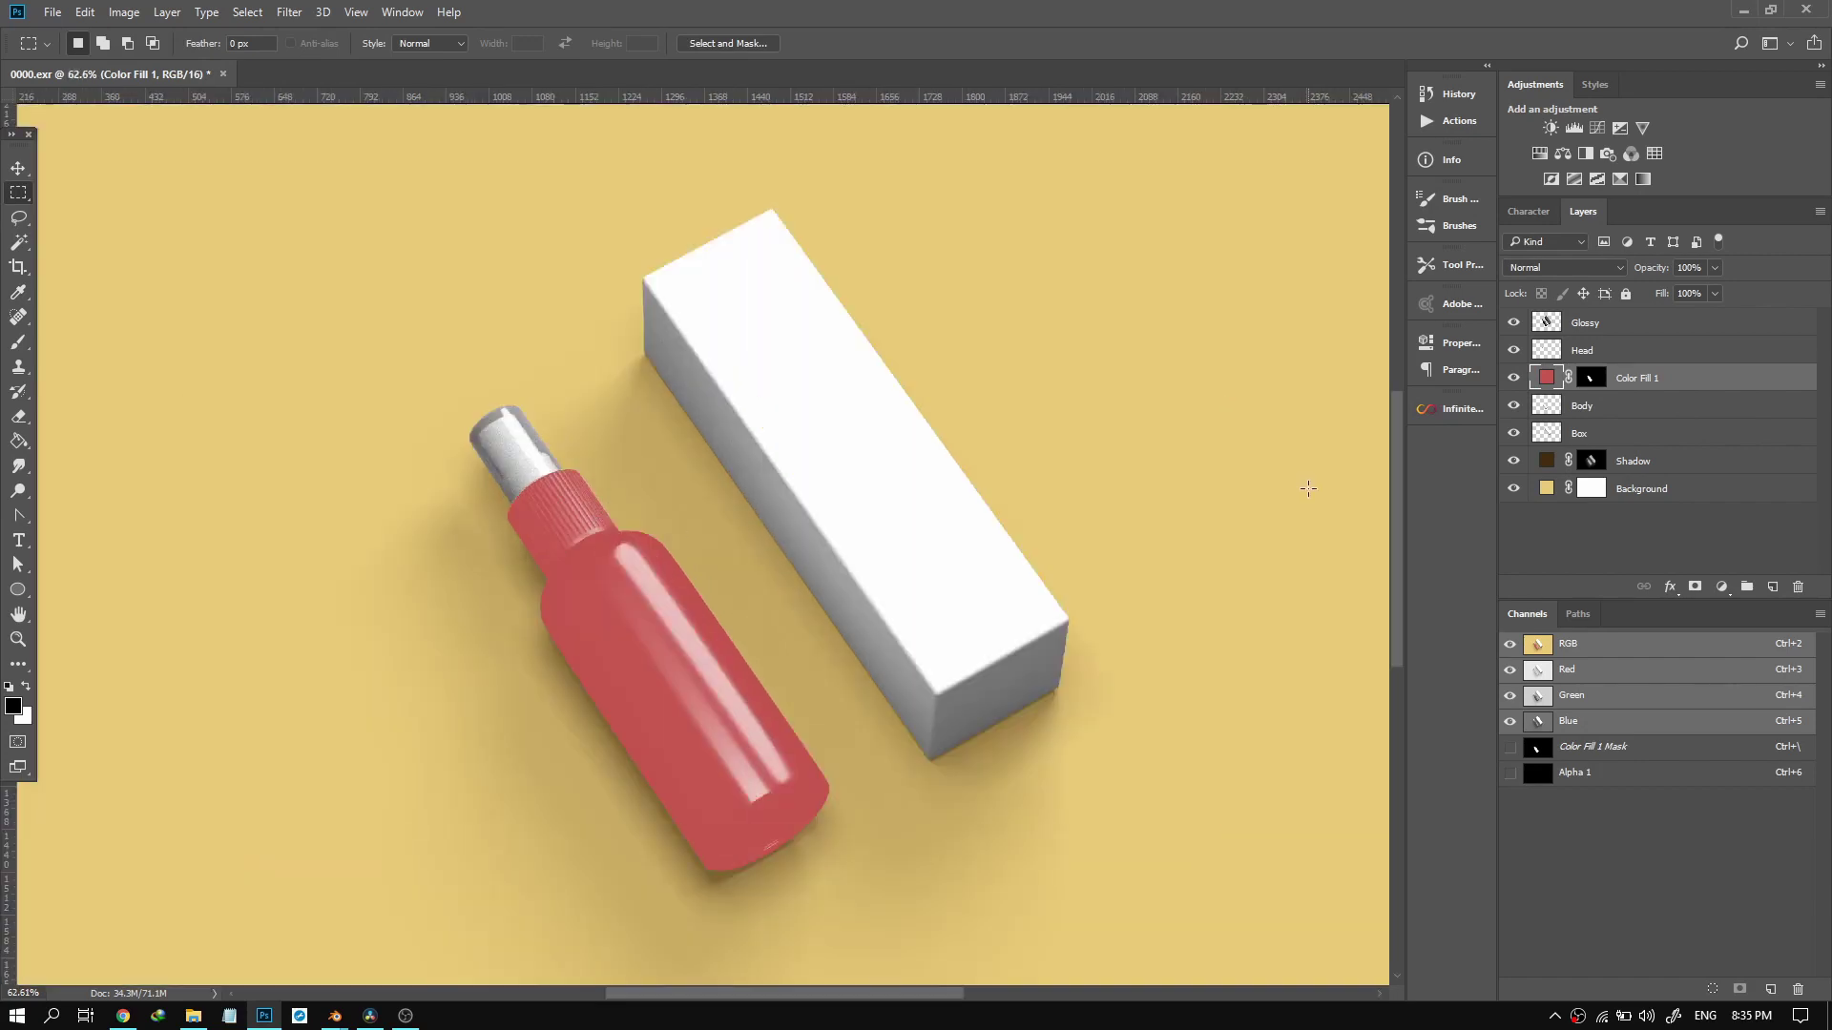
right_click(1681, 381)
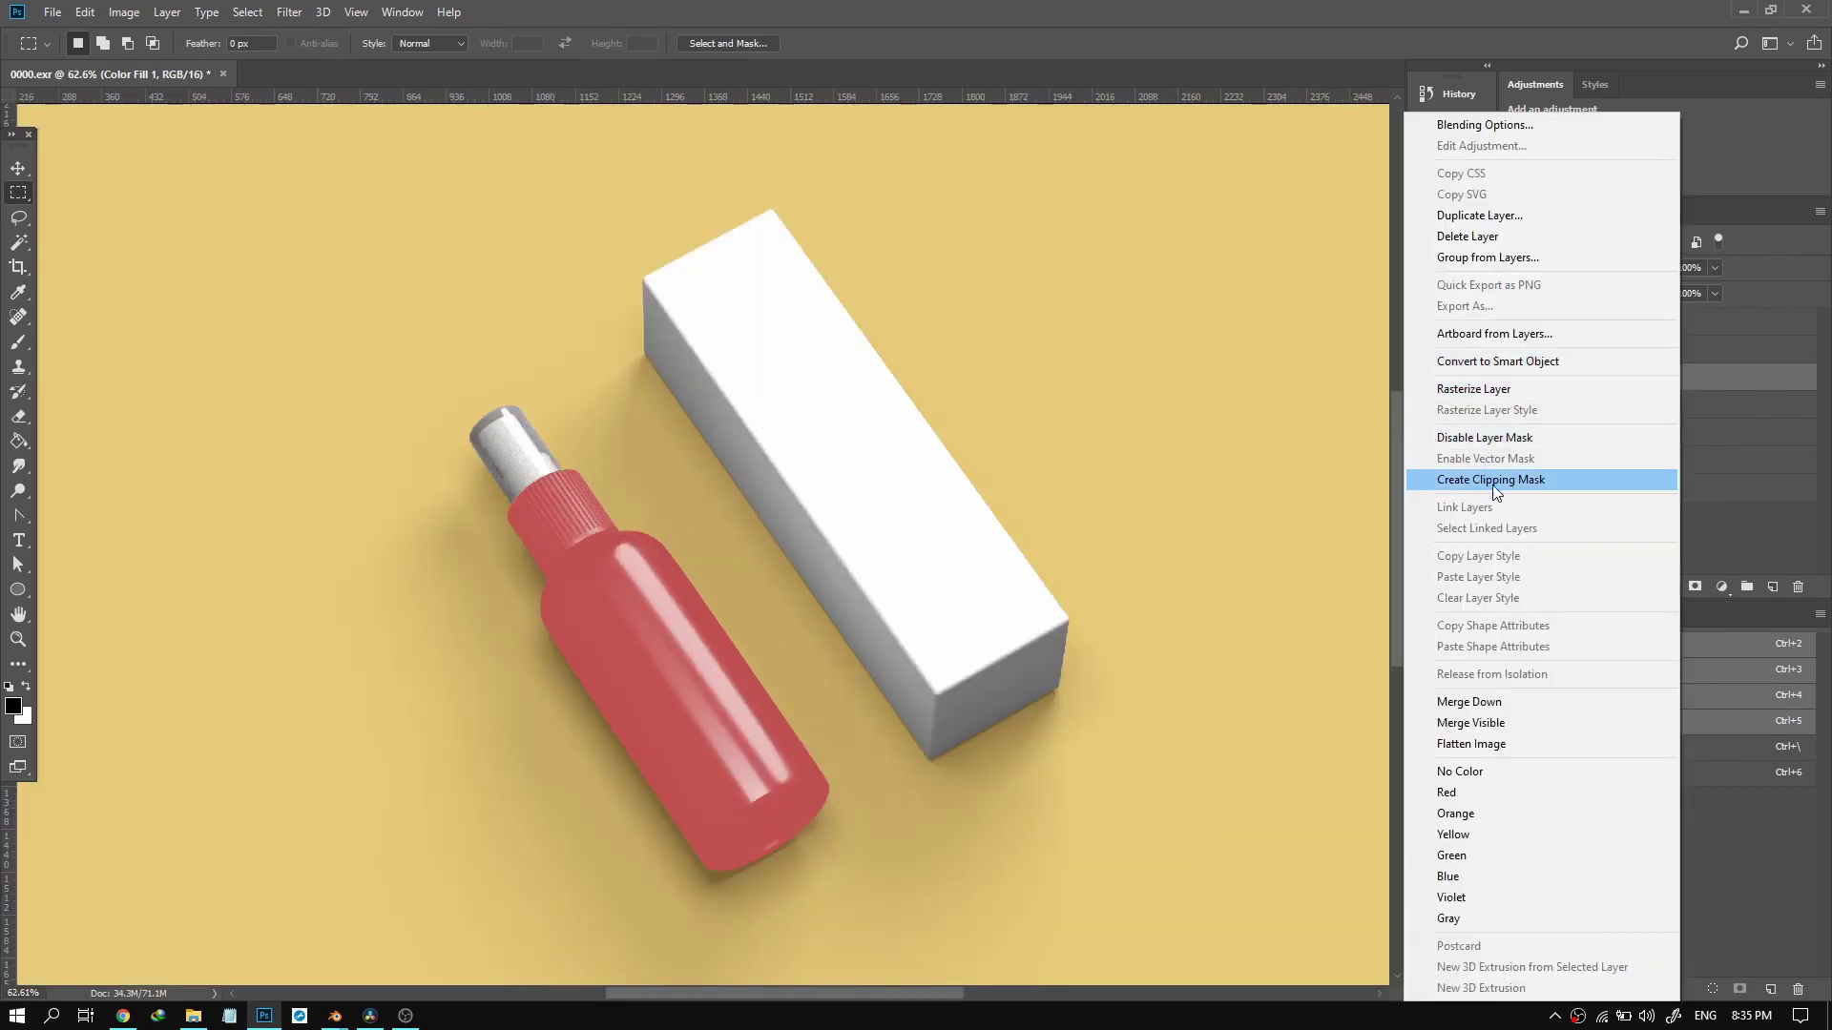
click(1705, 380)
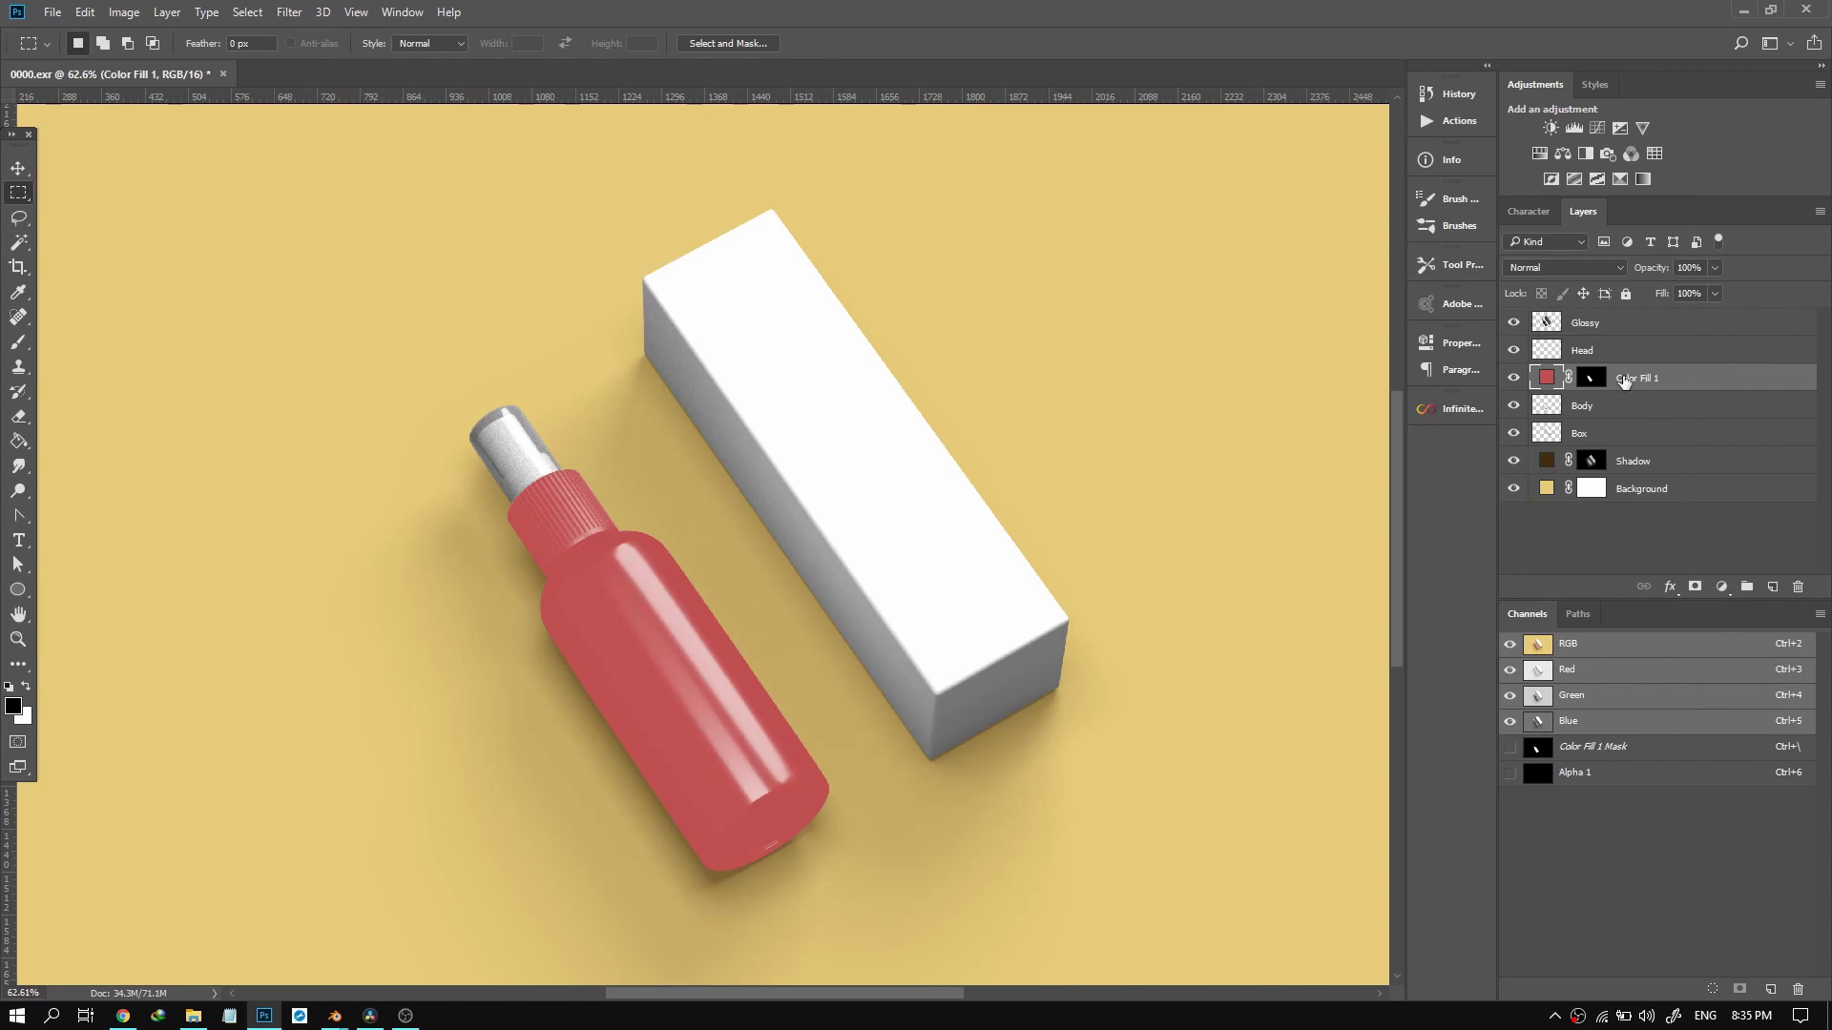
click(1592, 380)
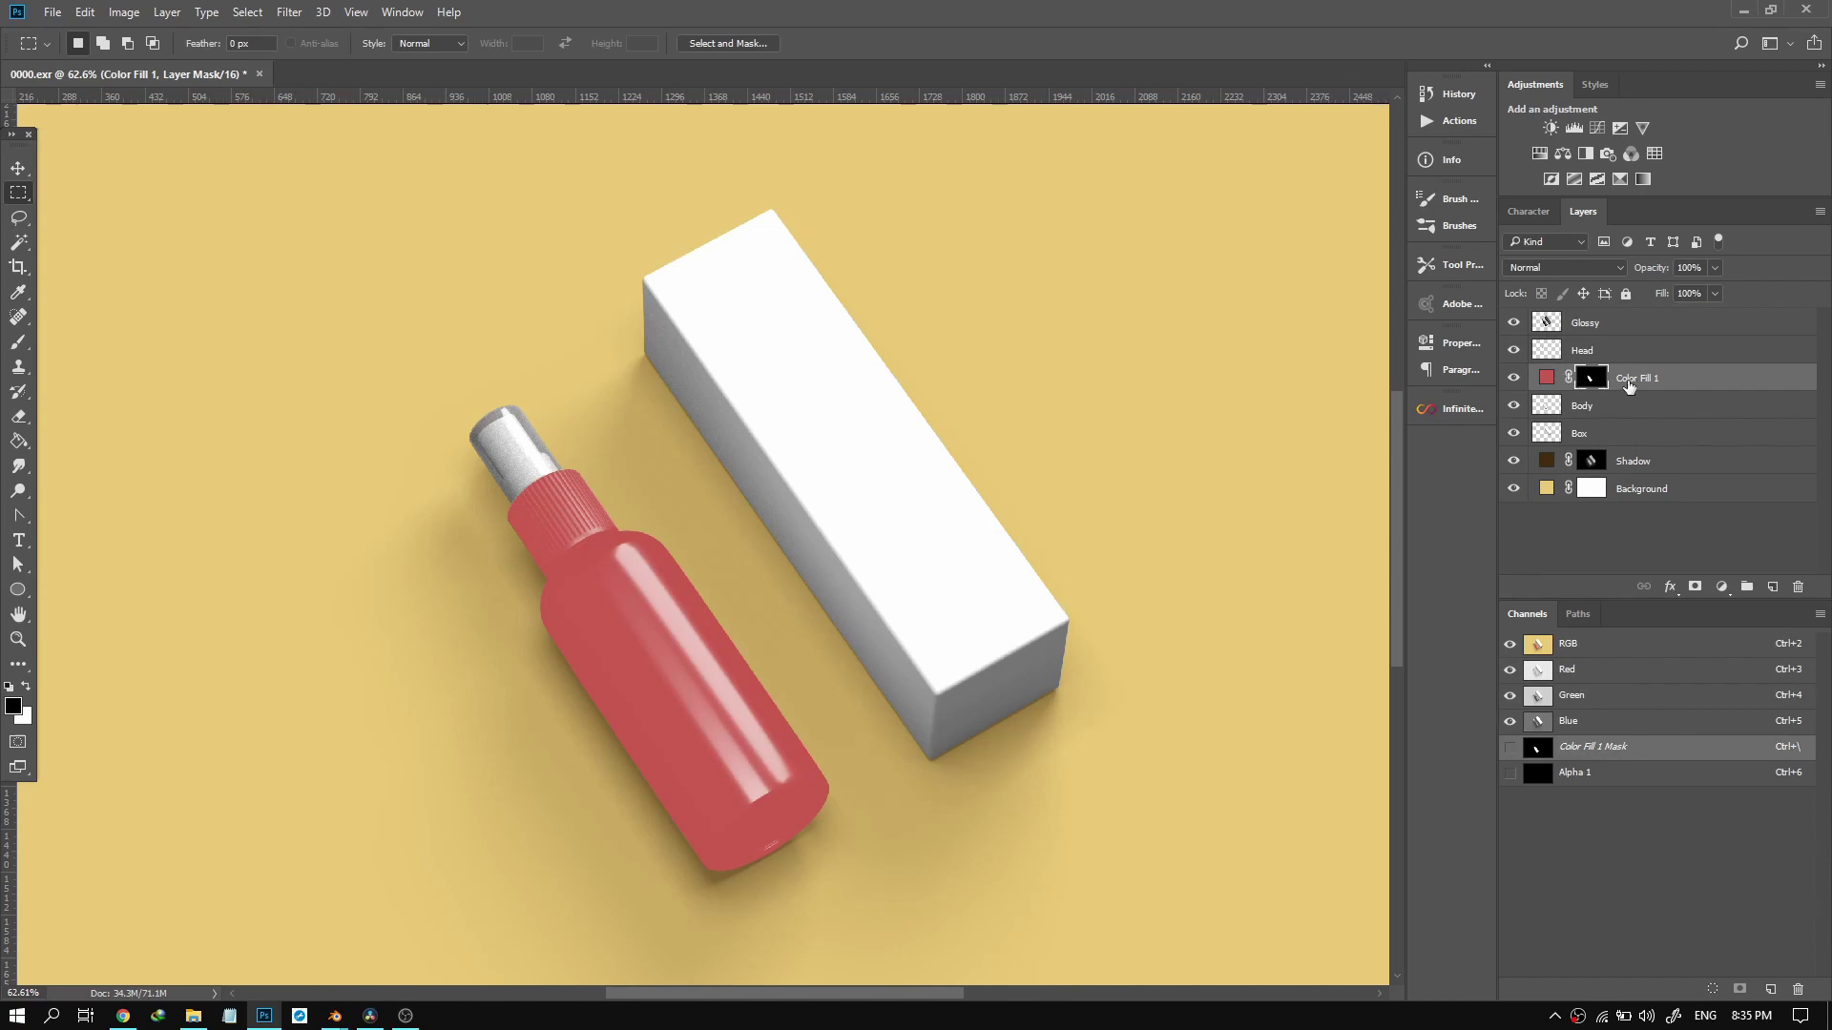
click(1628, 384)
click(1591, 354)
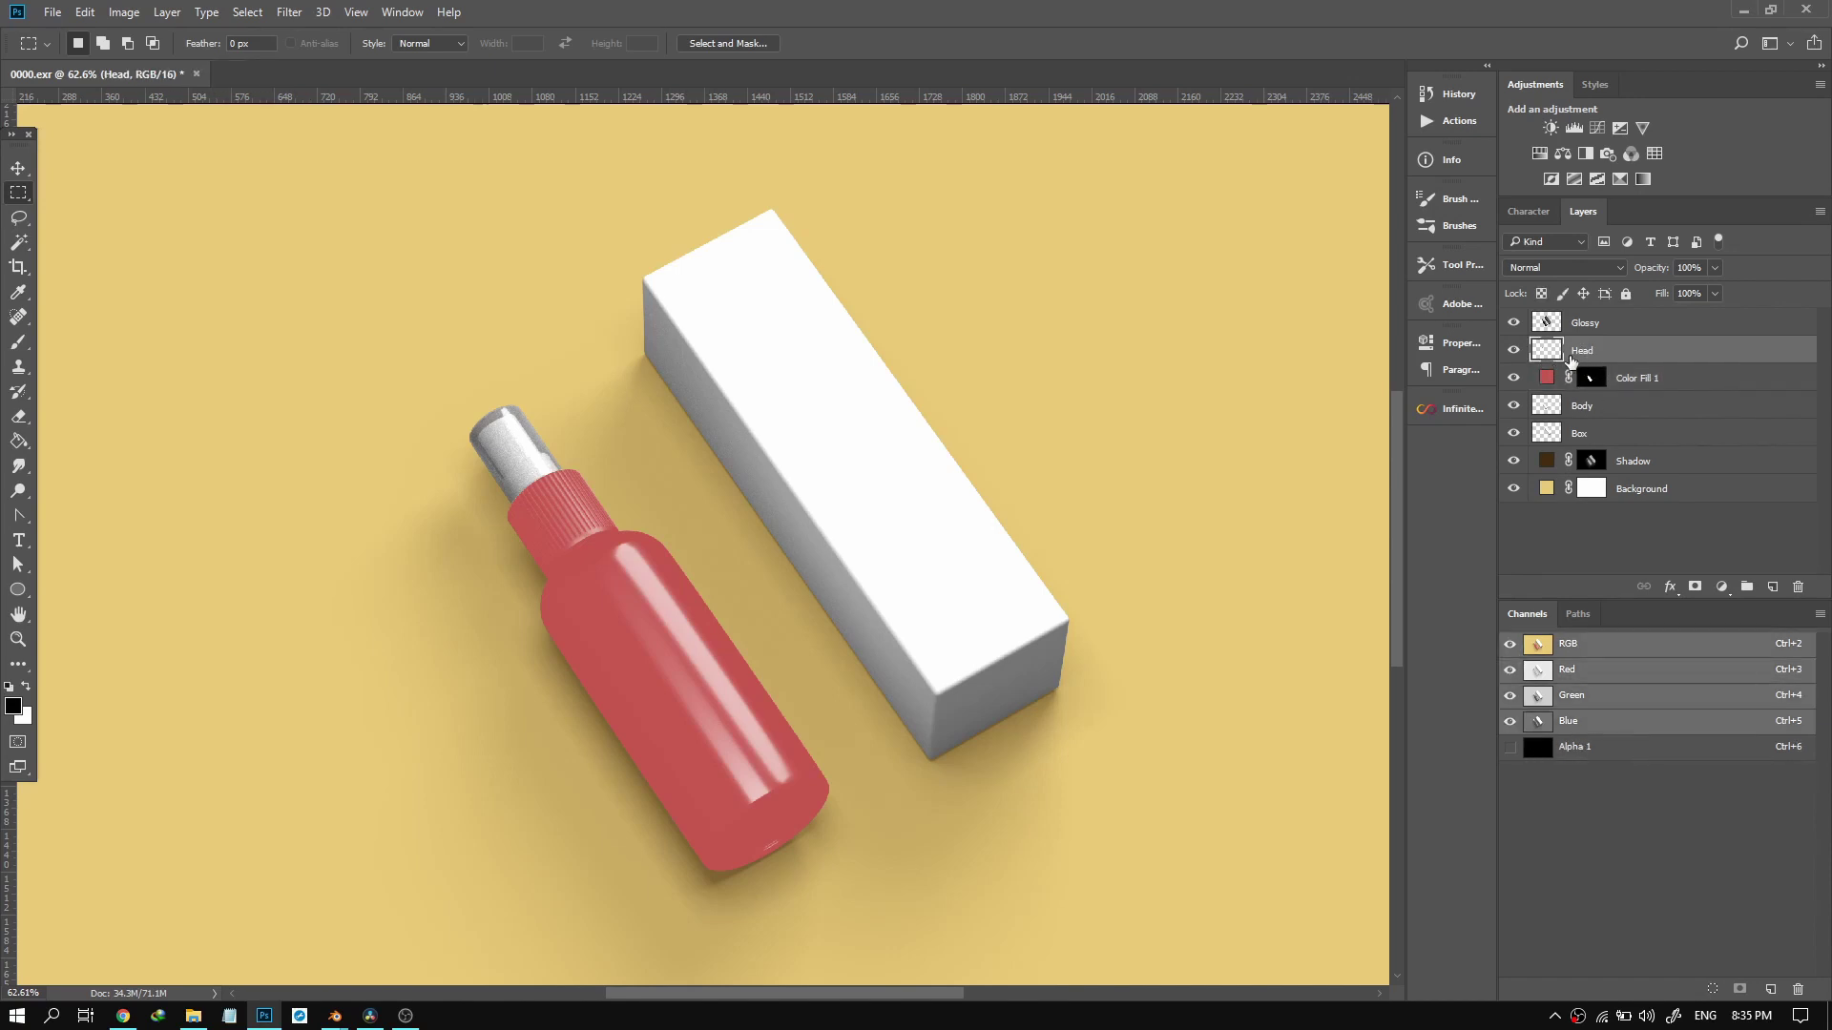
click(1595, 409)
Load the Box layer's outline as a selection and add a dark brown Solid Color fill layer masked to it.
click(1594, 435)
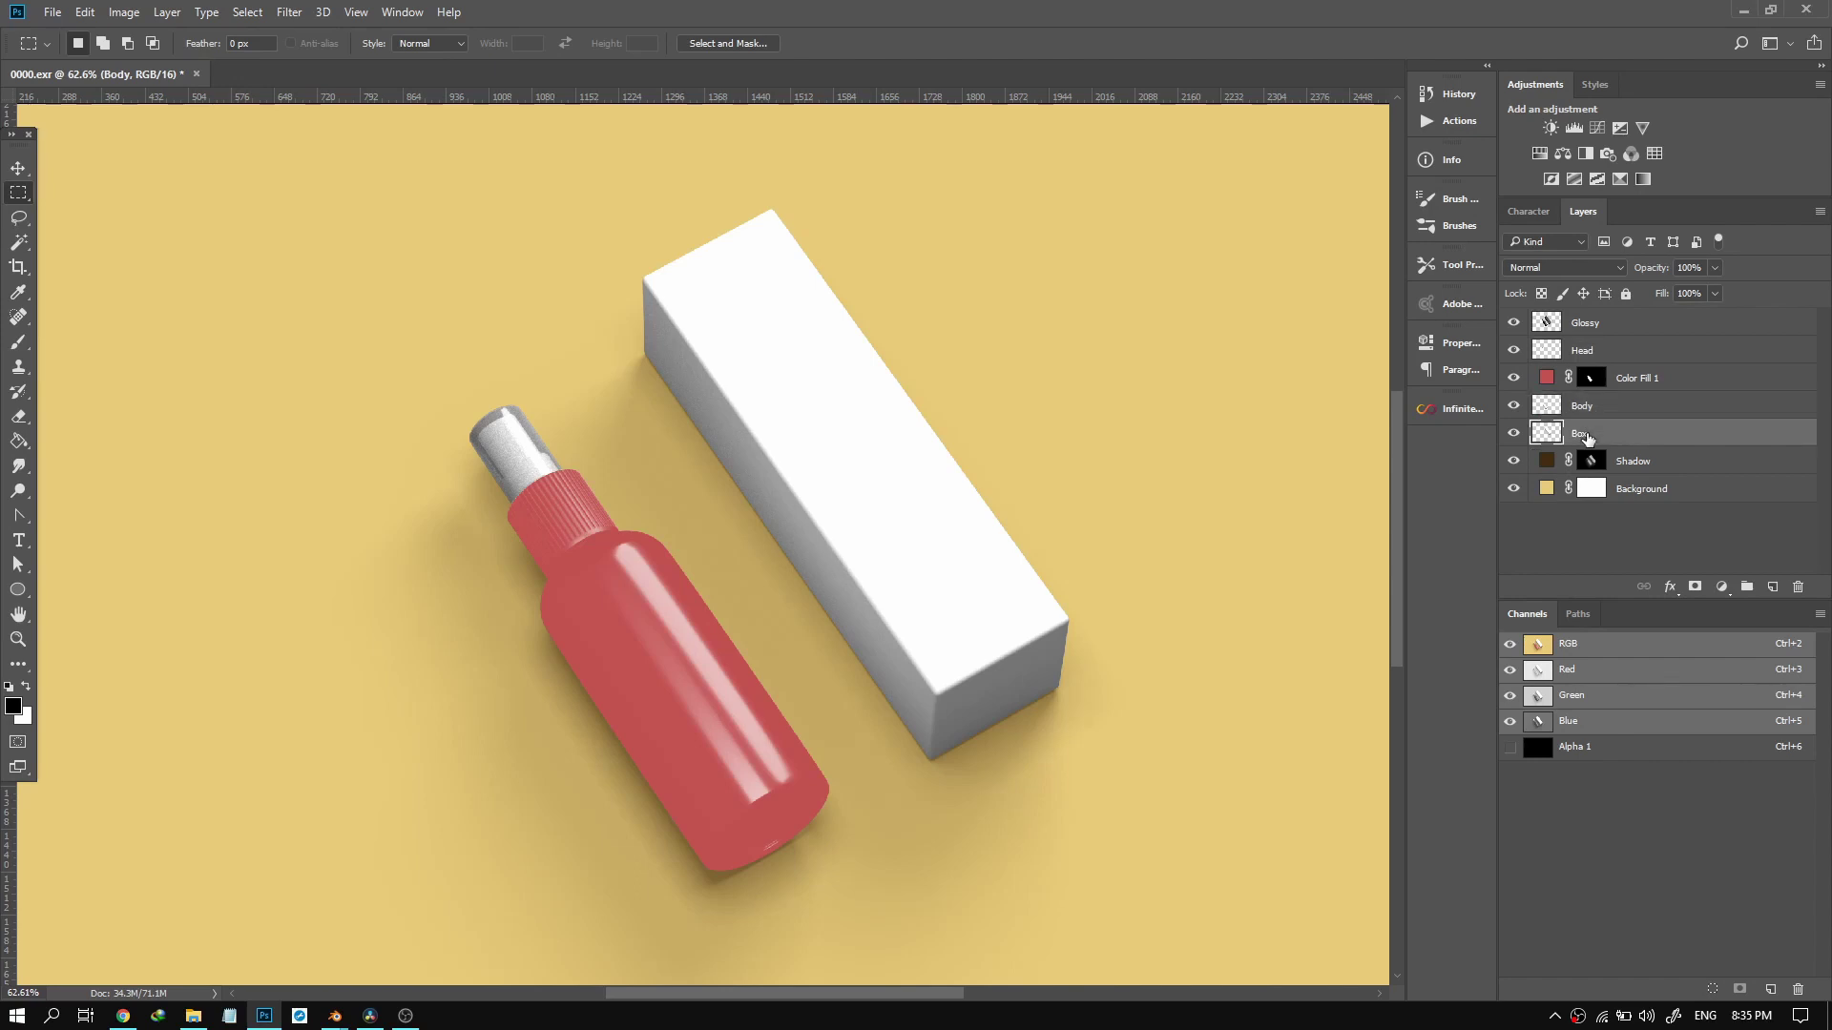
ctrl+click(1541, 436)
click(1723, 589)
click(1687, 172)
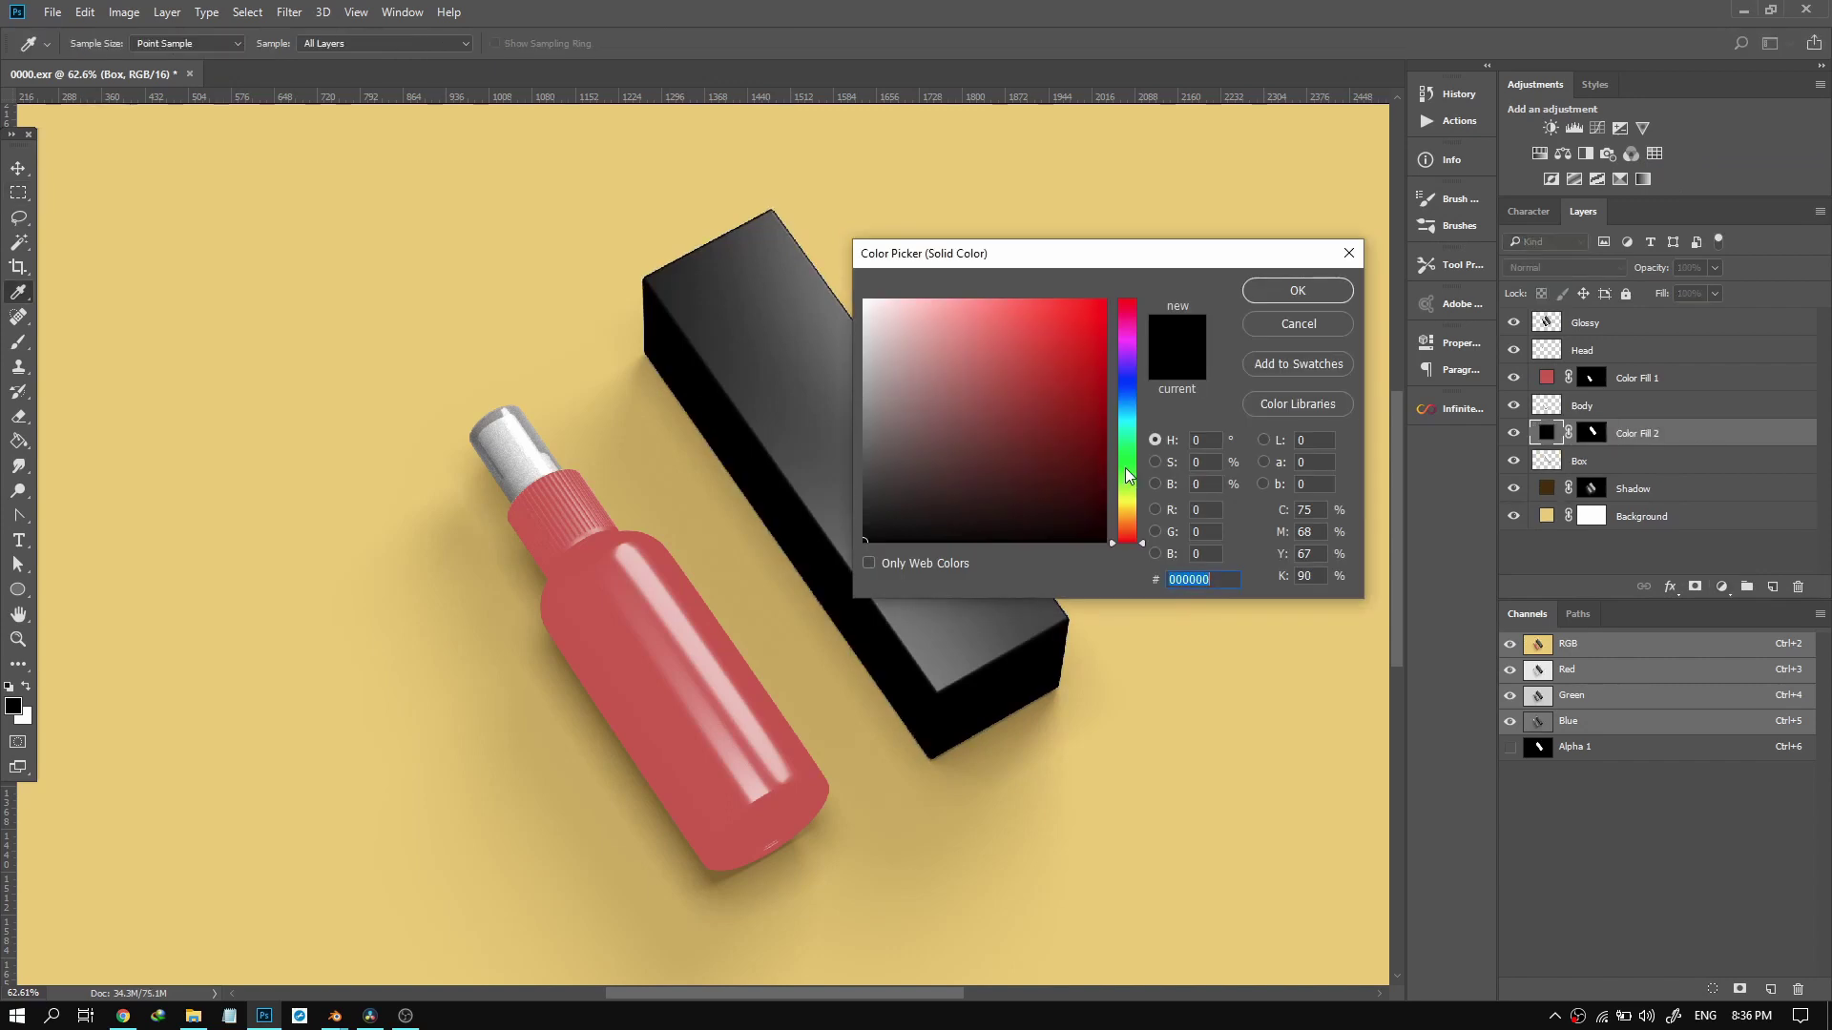
click(1129, 475)
click(1034, 467)
click(1130, 523)
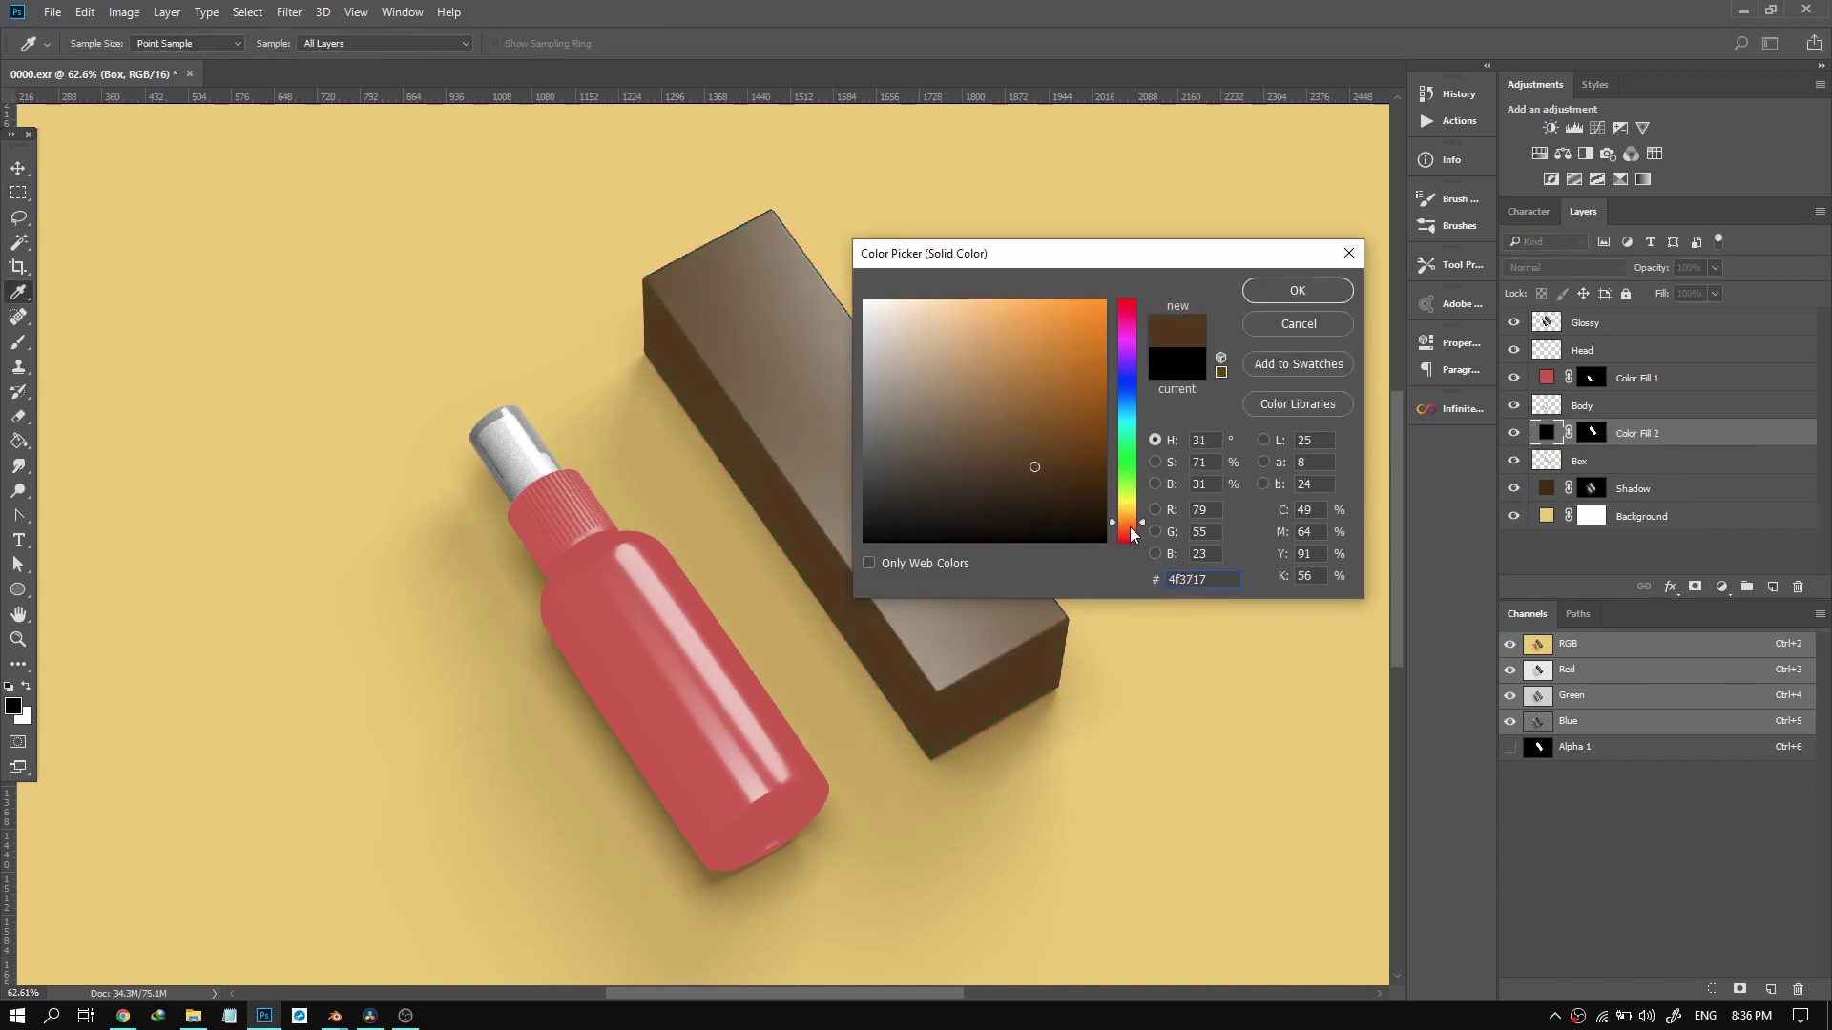
click(1130, 525)
click(1274, 292)
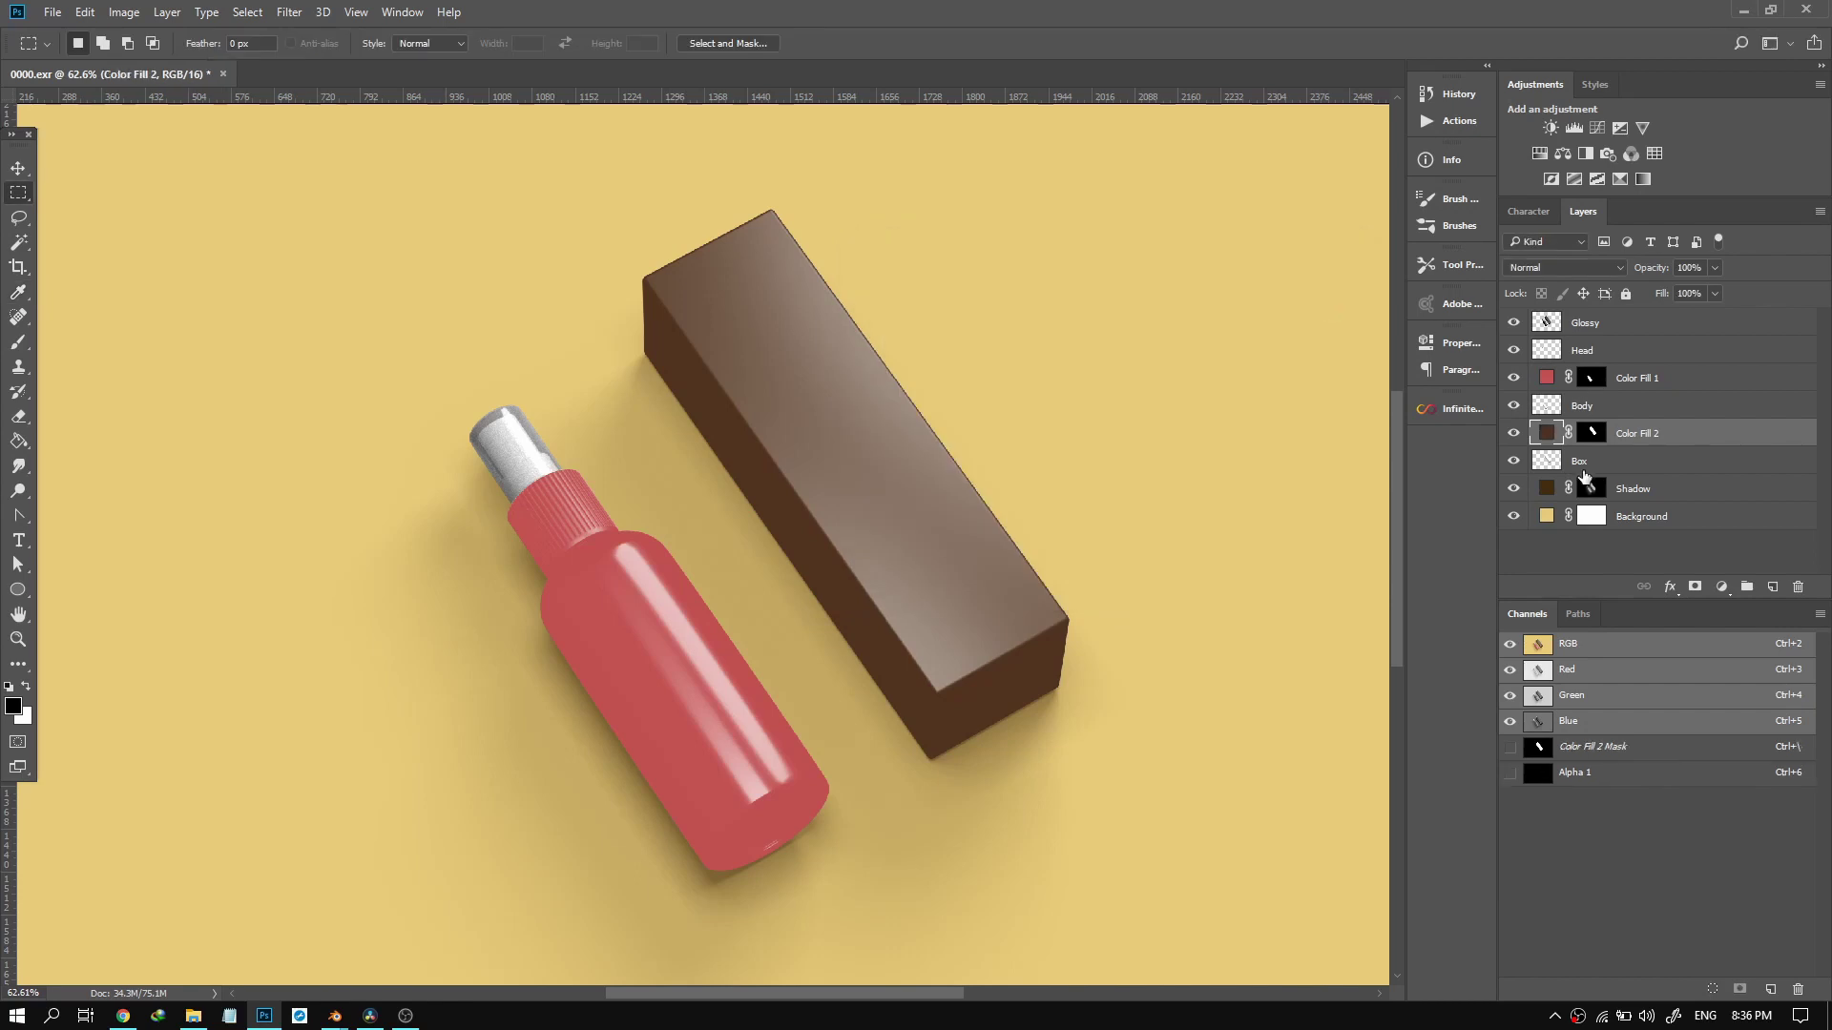
Set the blend mode of both the box's and the bottle body's color fill layers to Multiply.
click(1543, 267)
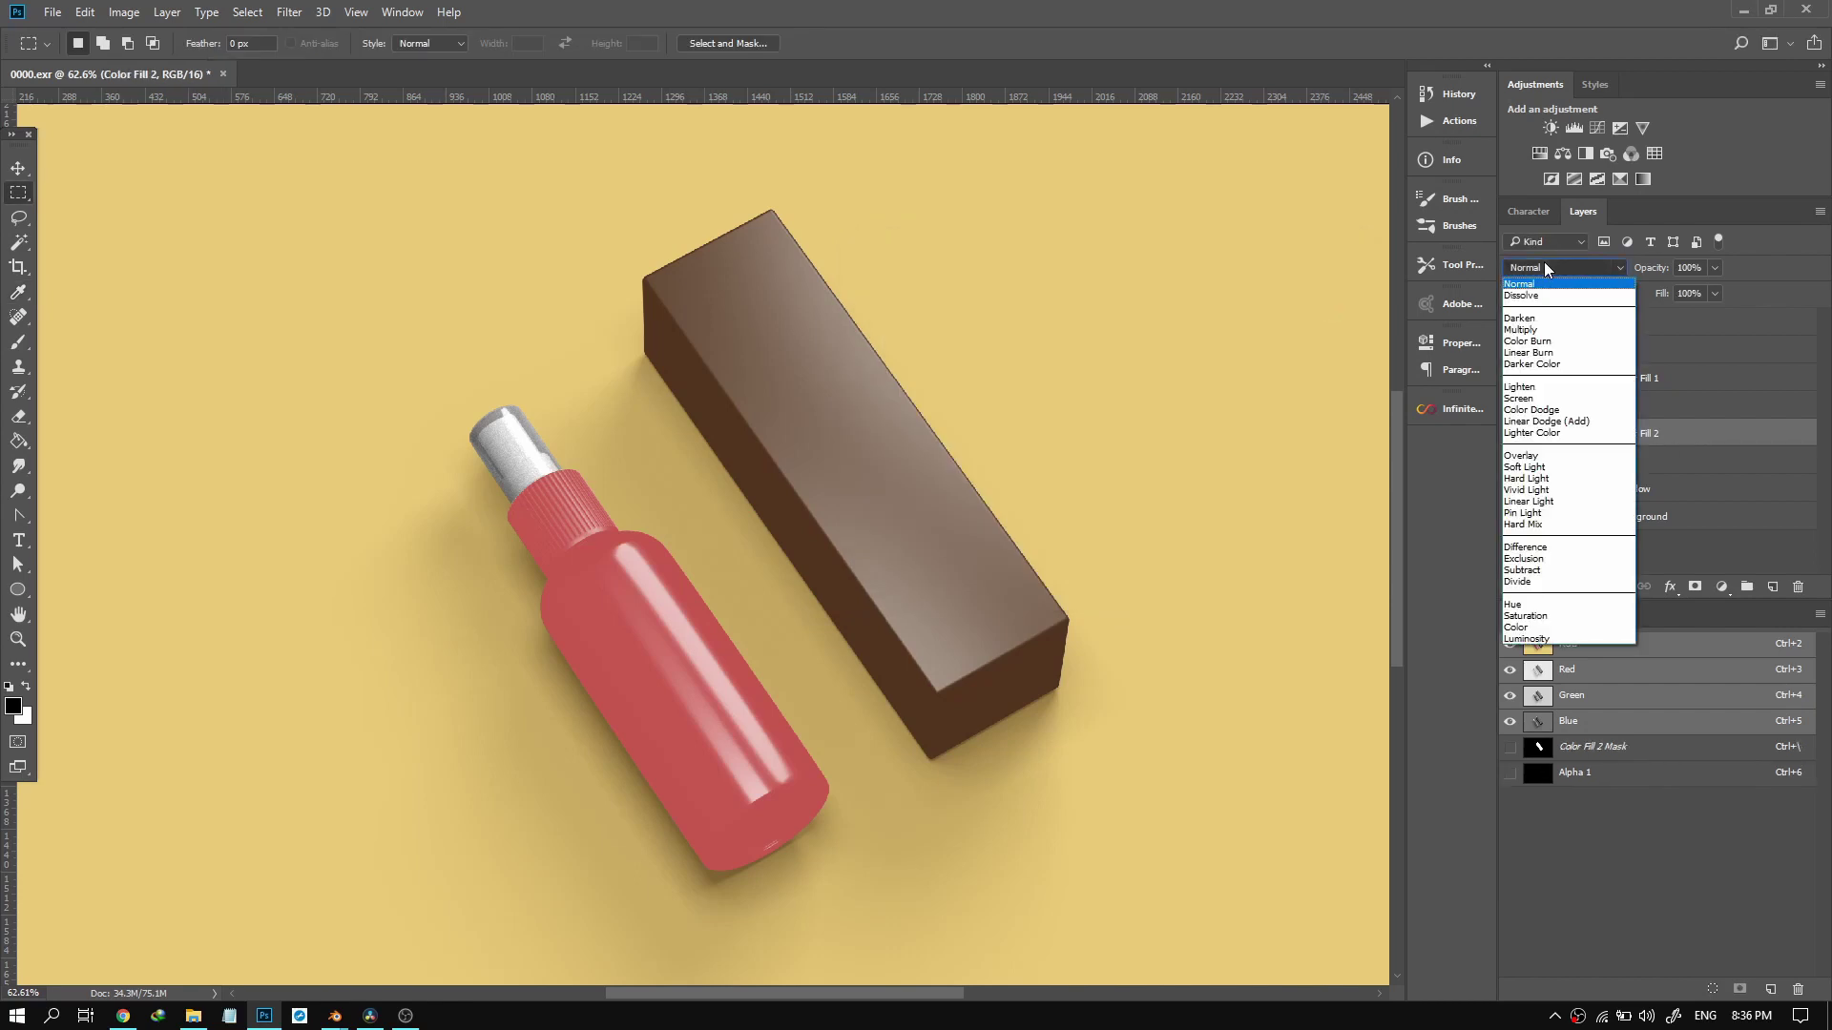
click(1527, 331)
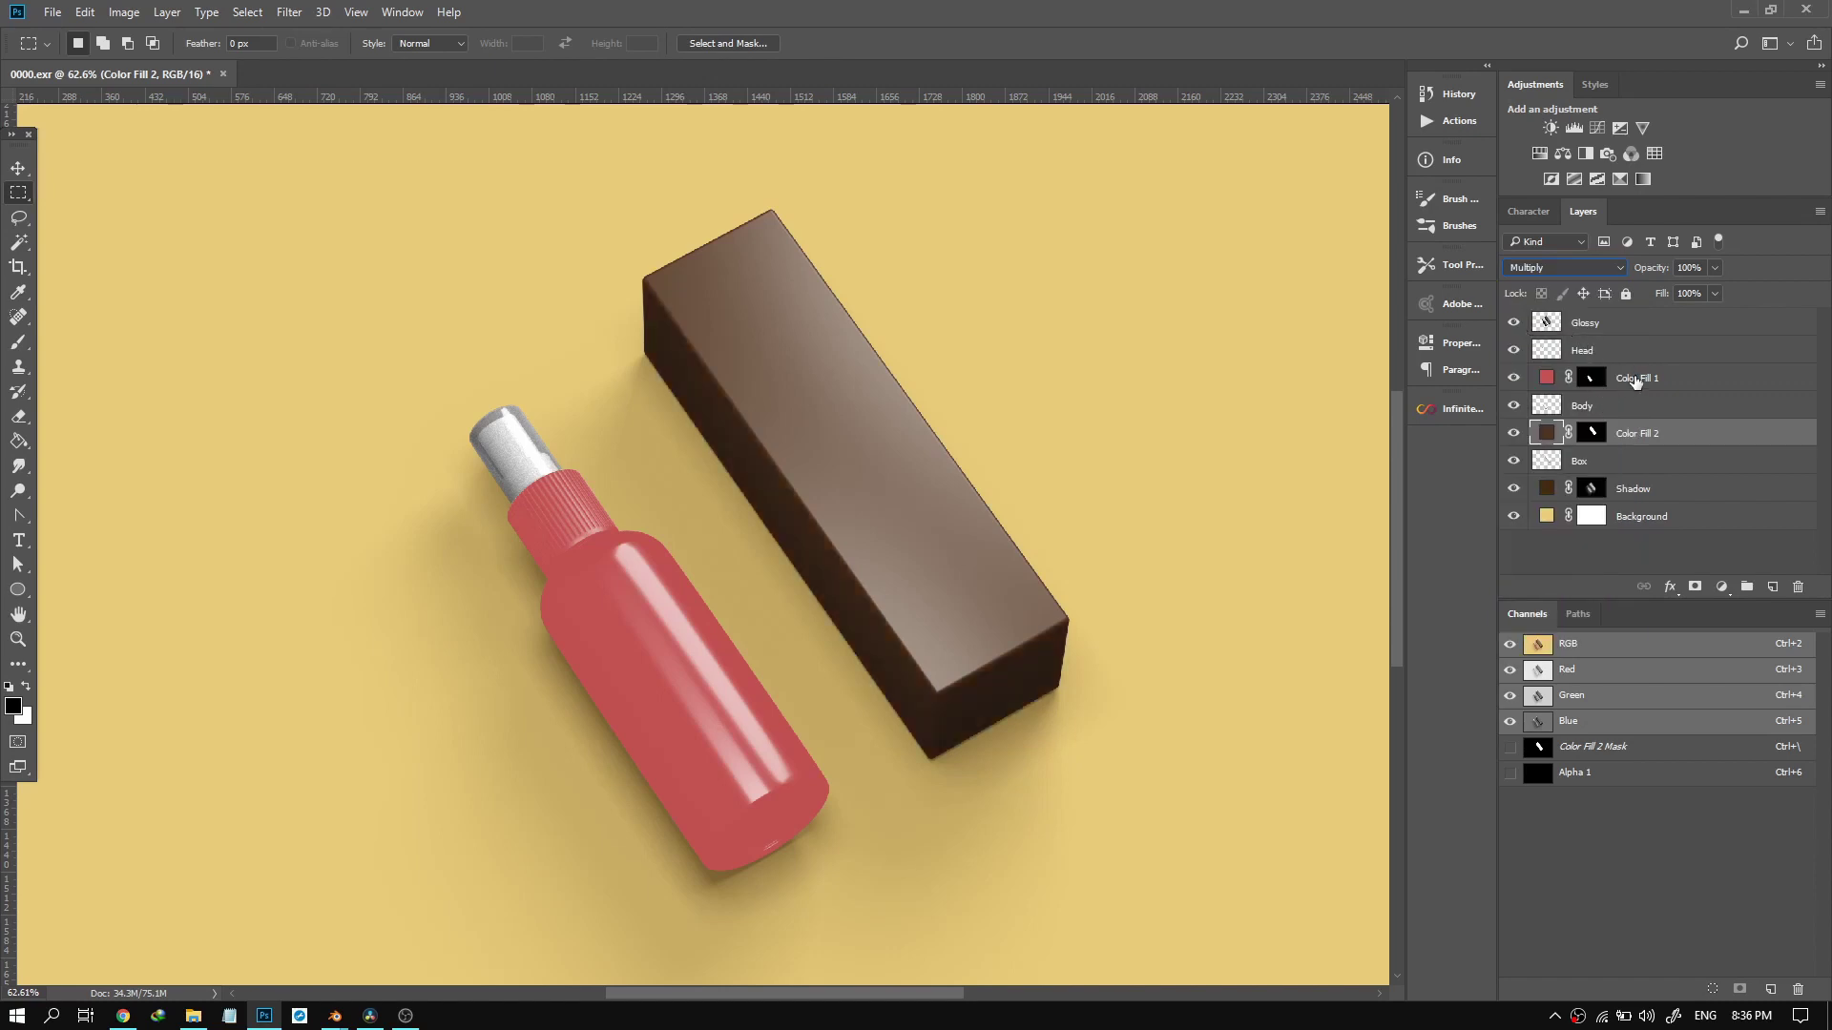
click(1635, 379)
click(1555, 269)
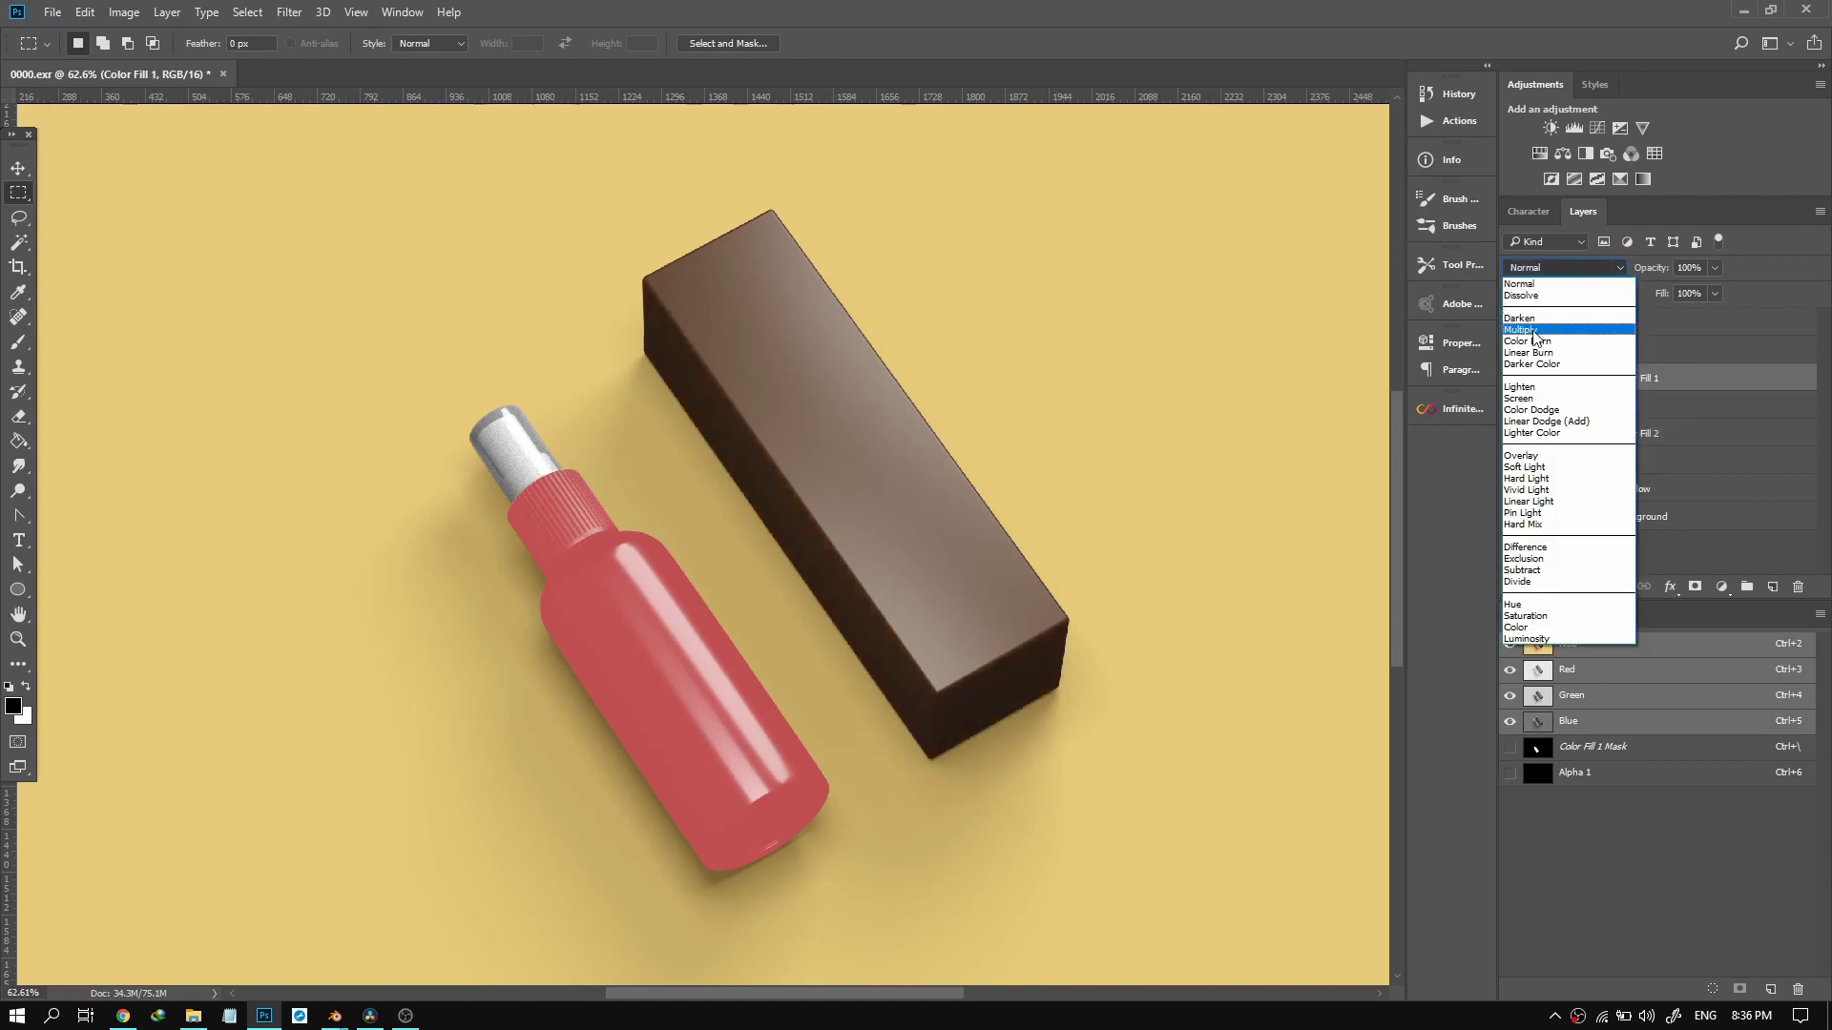
click(1533, 330)
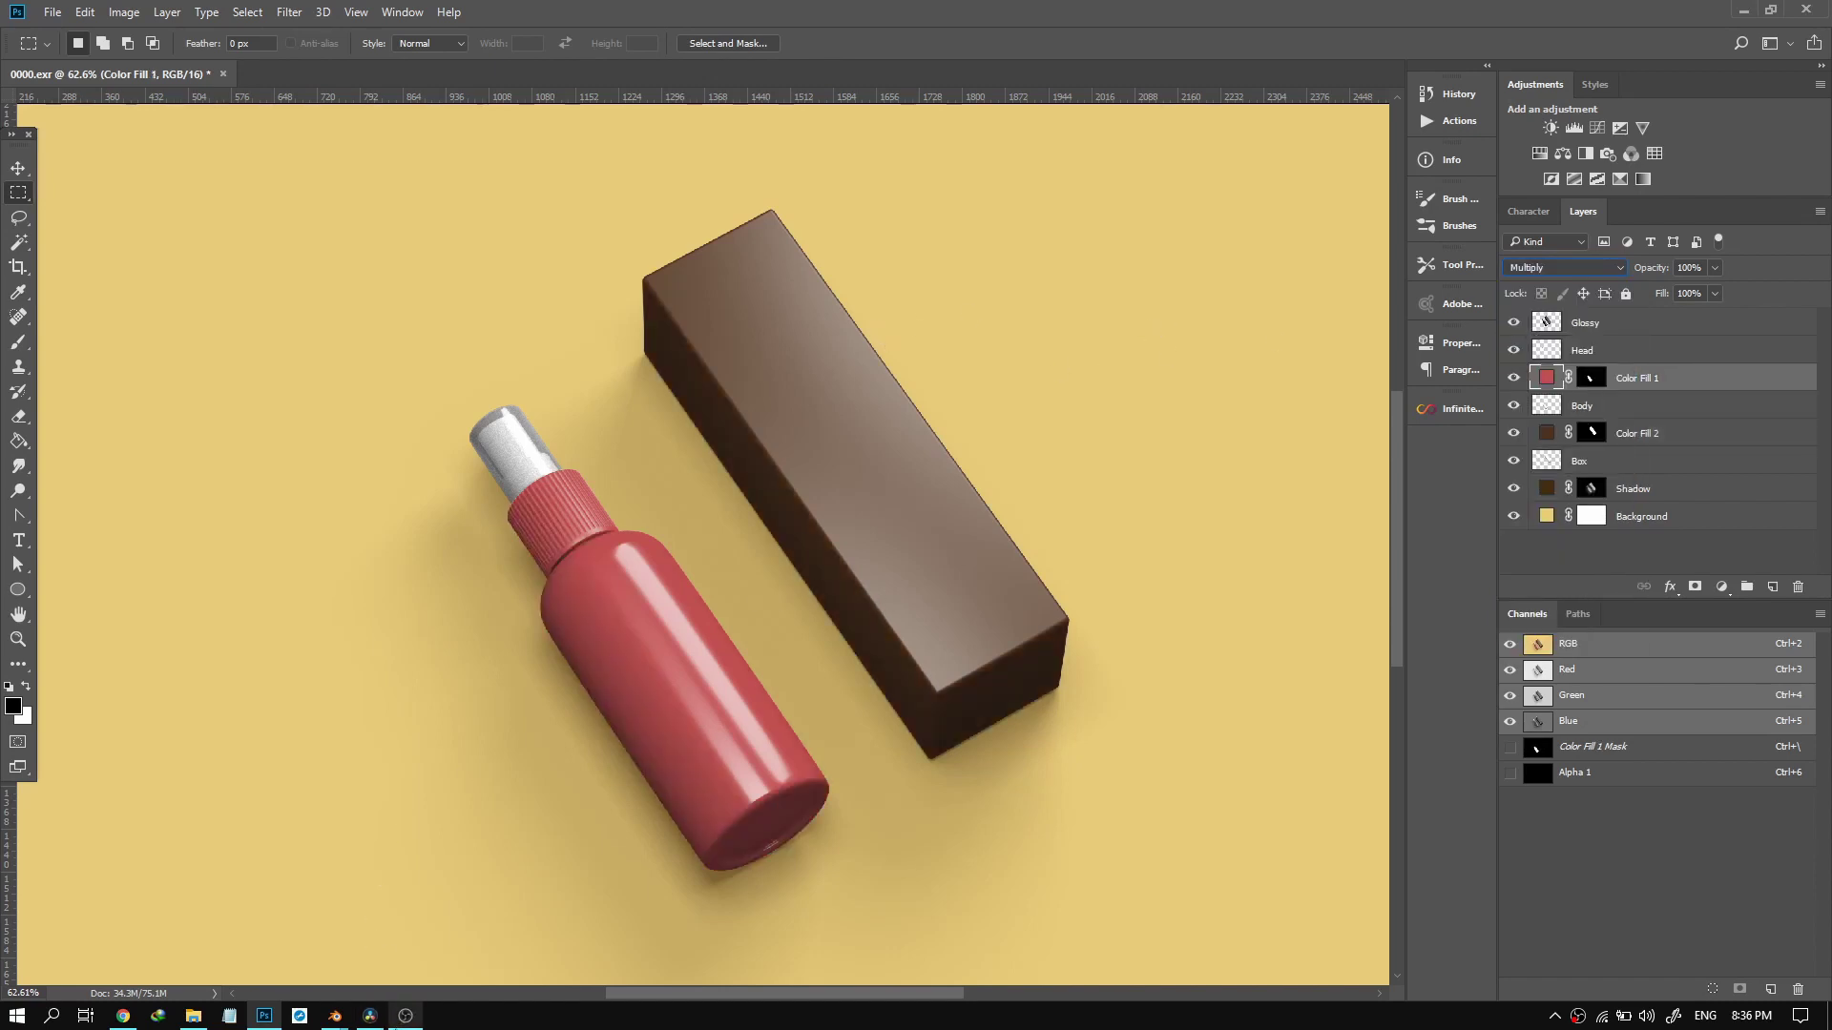
Place the palette image download (1).png from the Pictures folder above the body's color fill, in the canvas's empty upper-left area.
click(193, 1015)
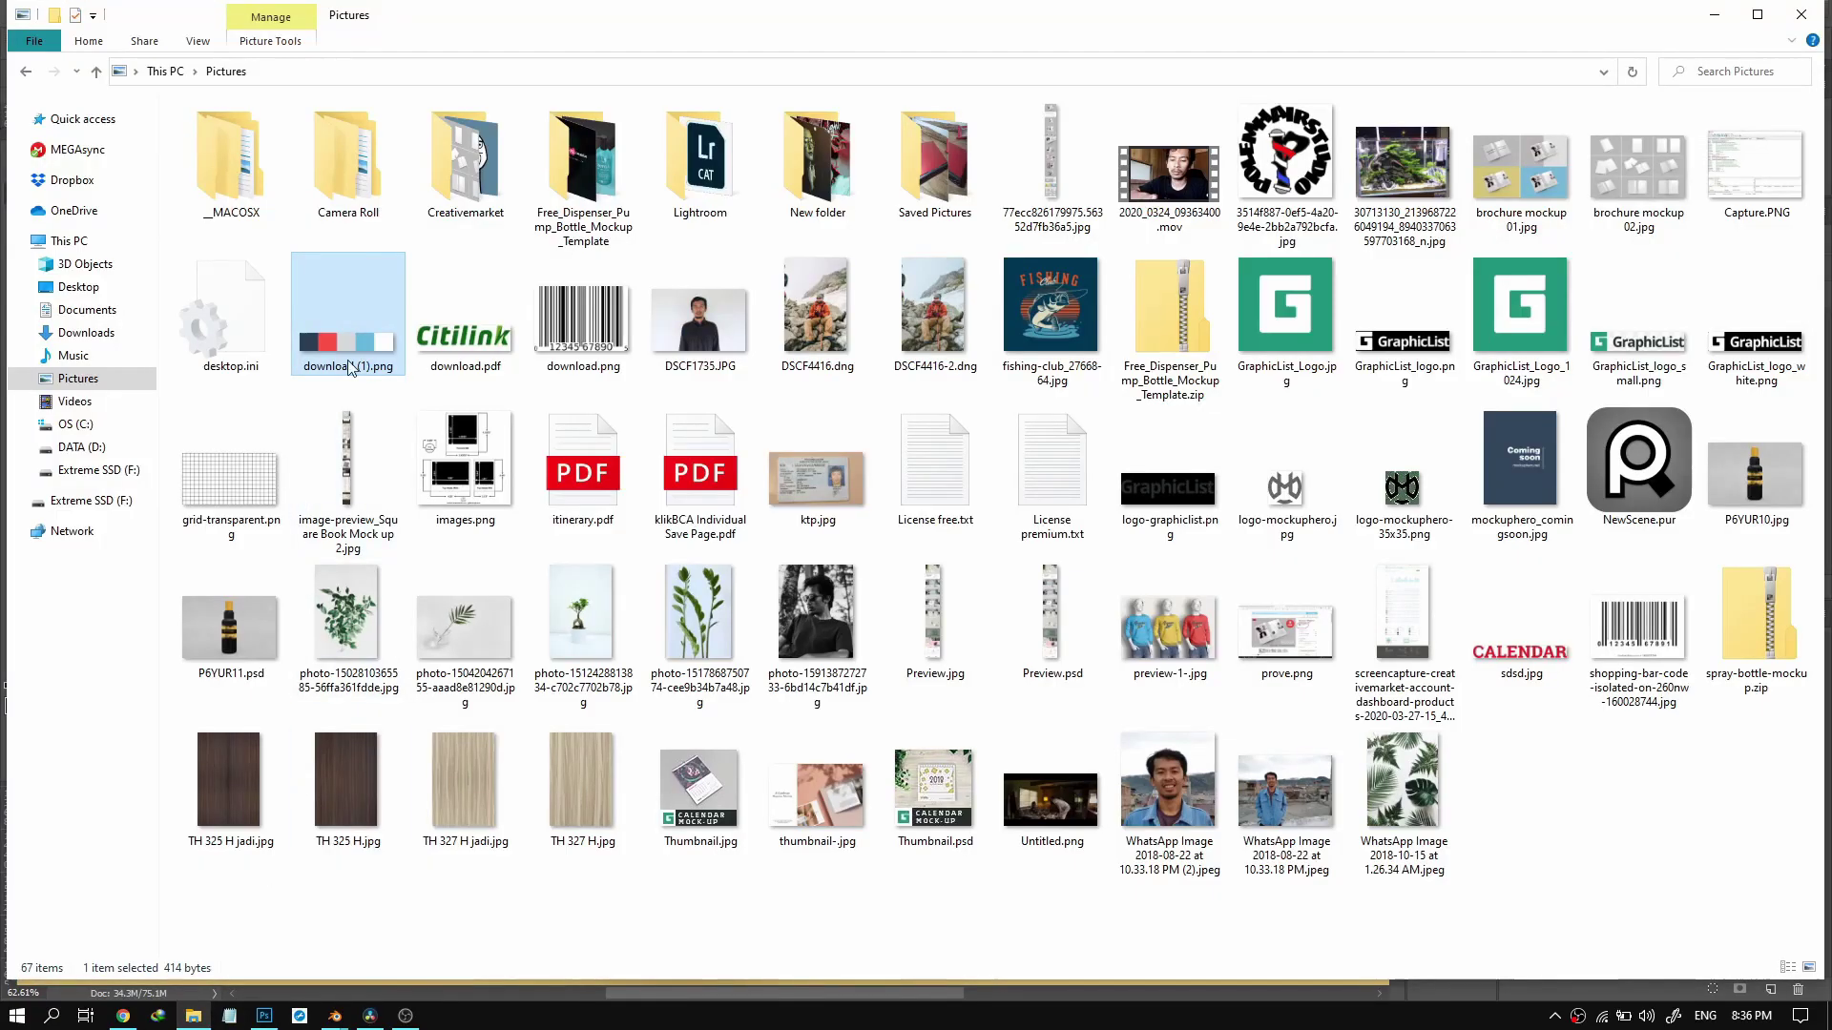
drag(353, 412, 186, 250)
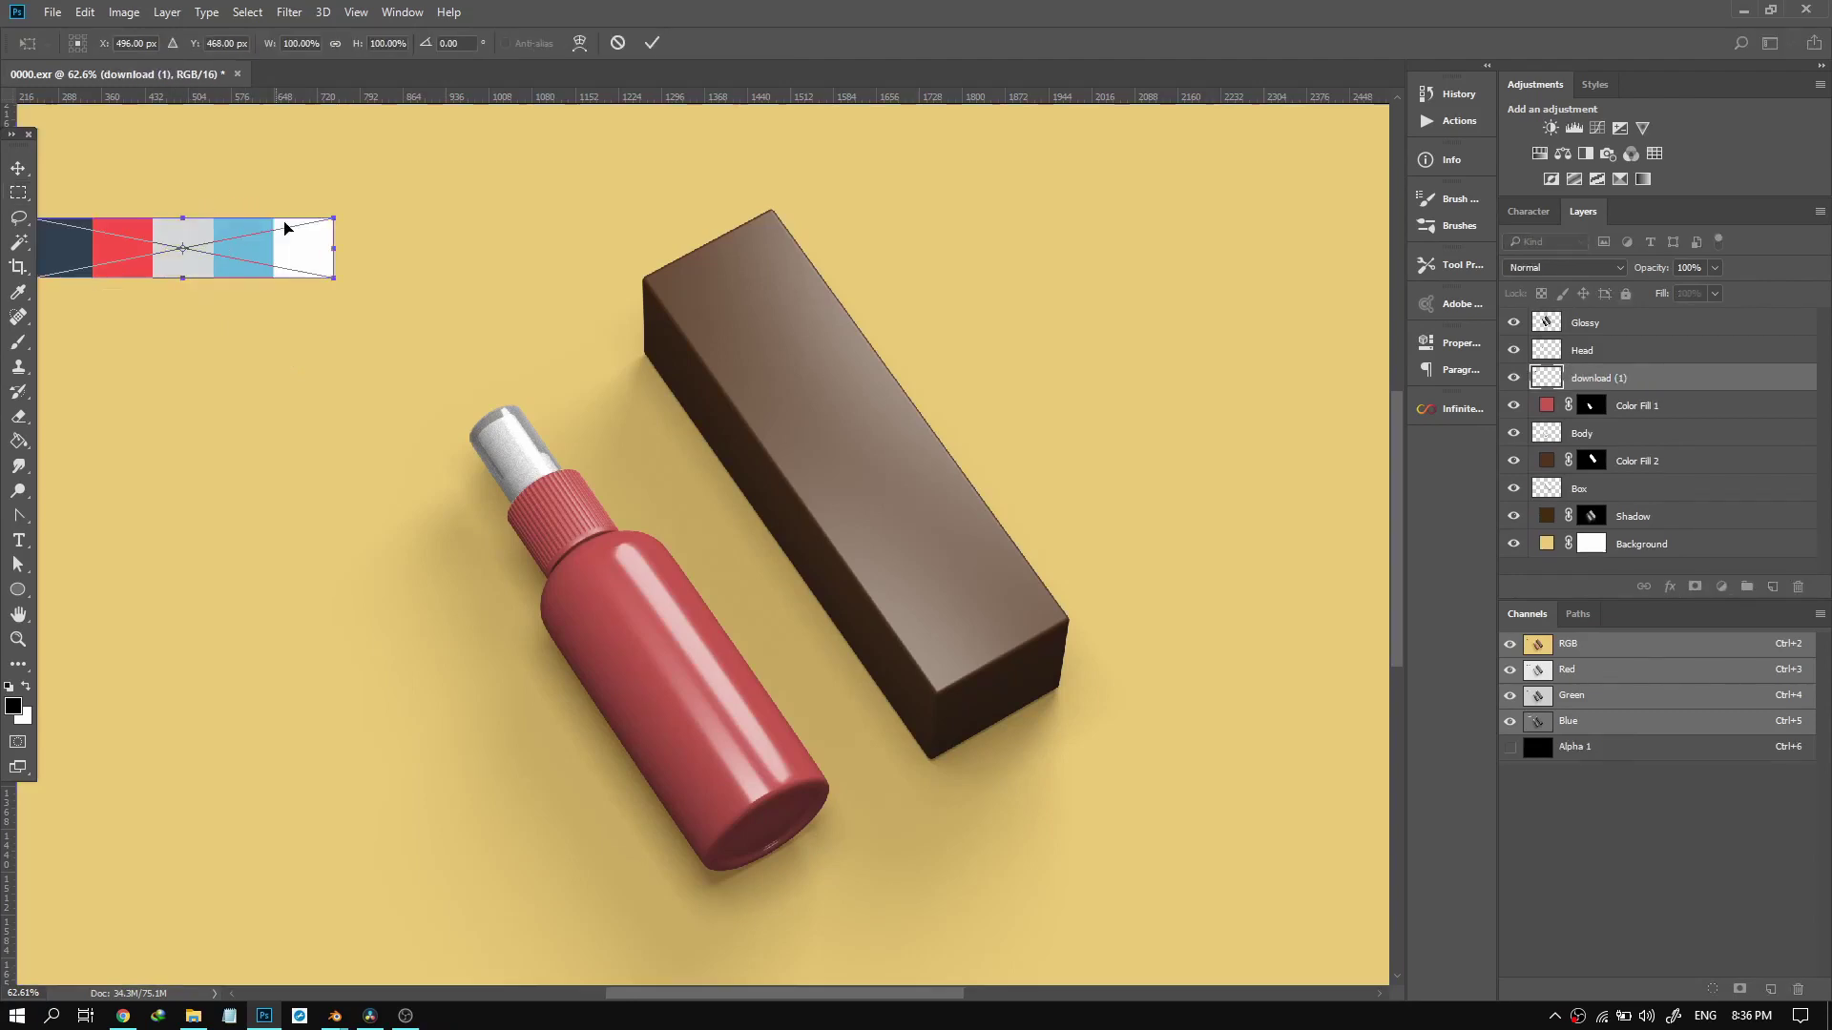
scroll(471, 315, down, 3)
key(ctrl+plus)
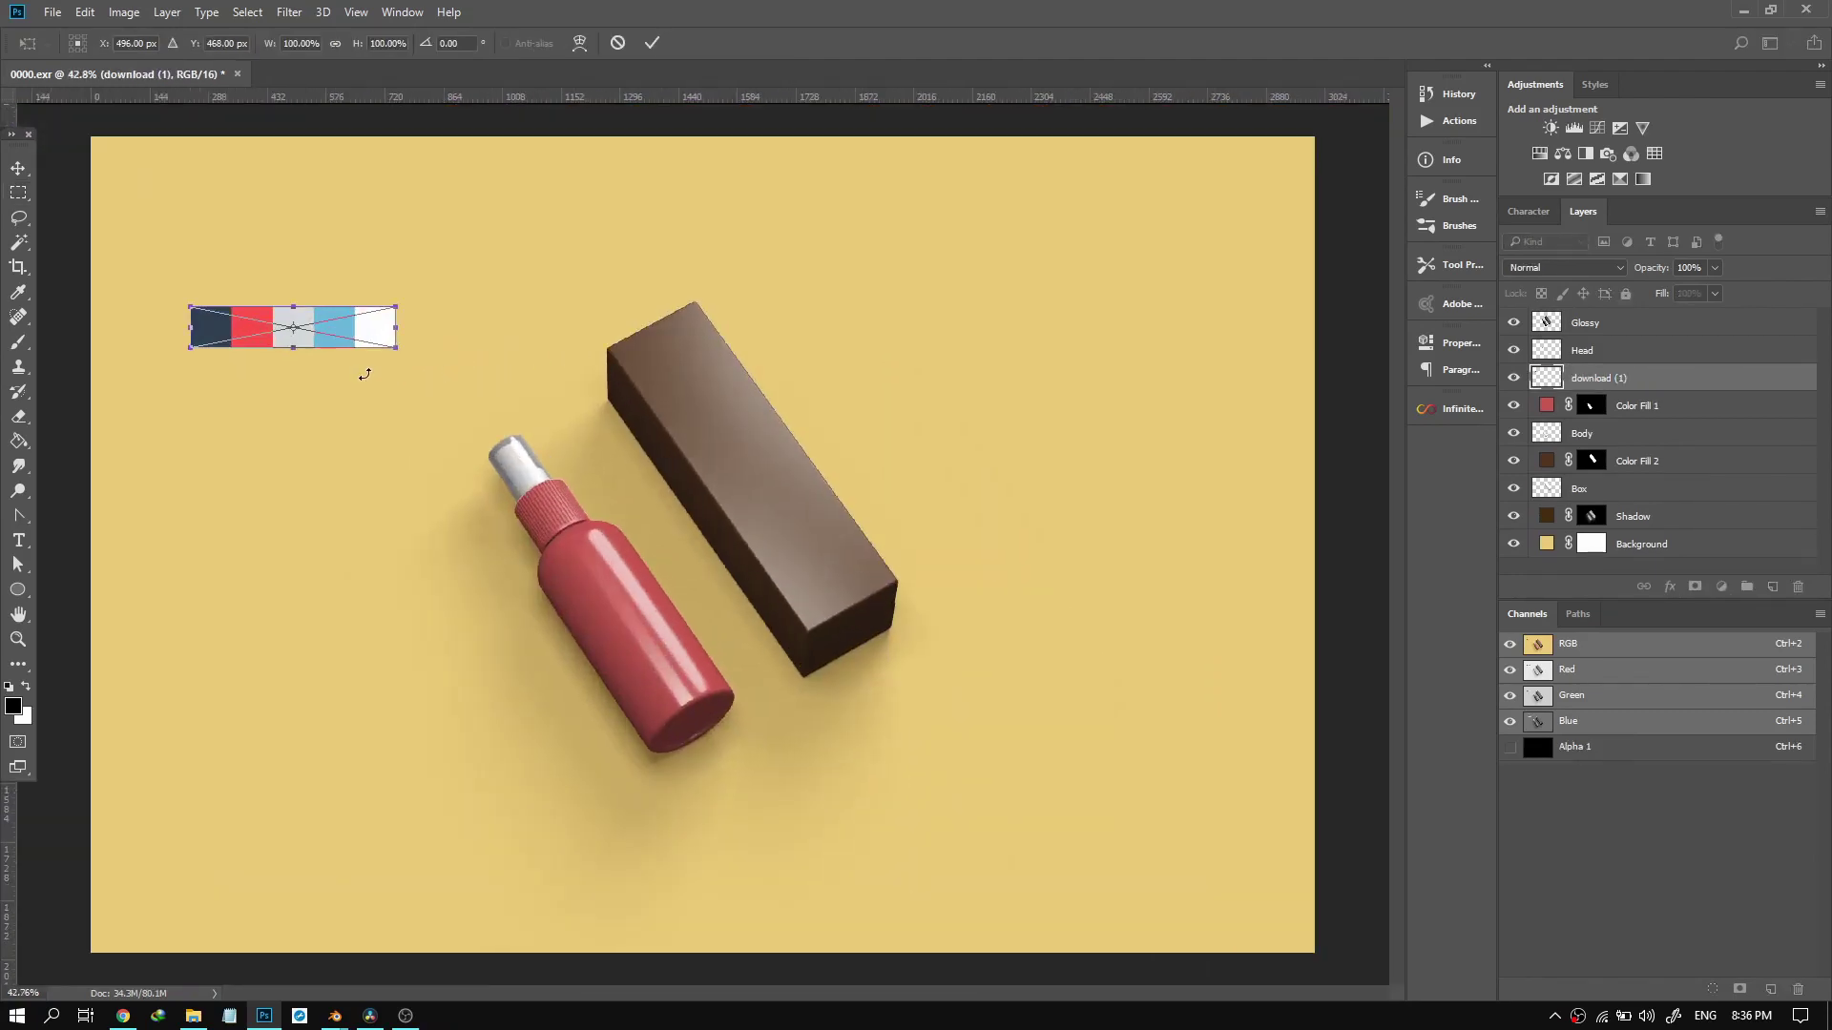
drag(335, 330, 312, 315)
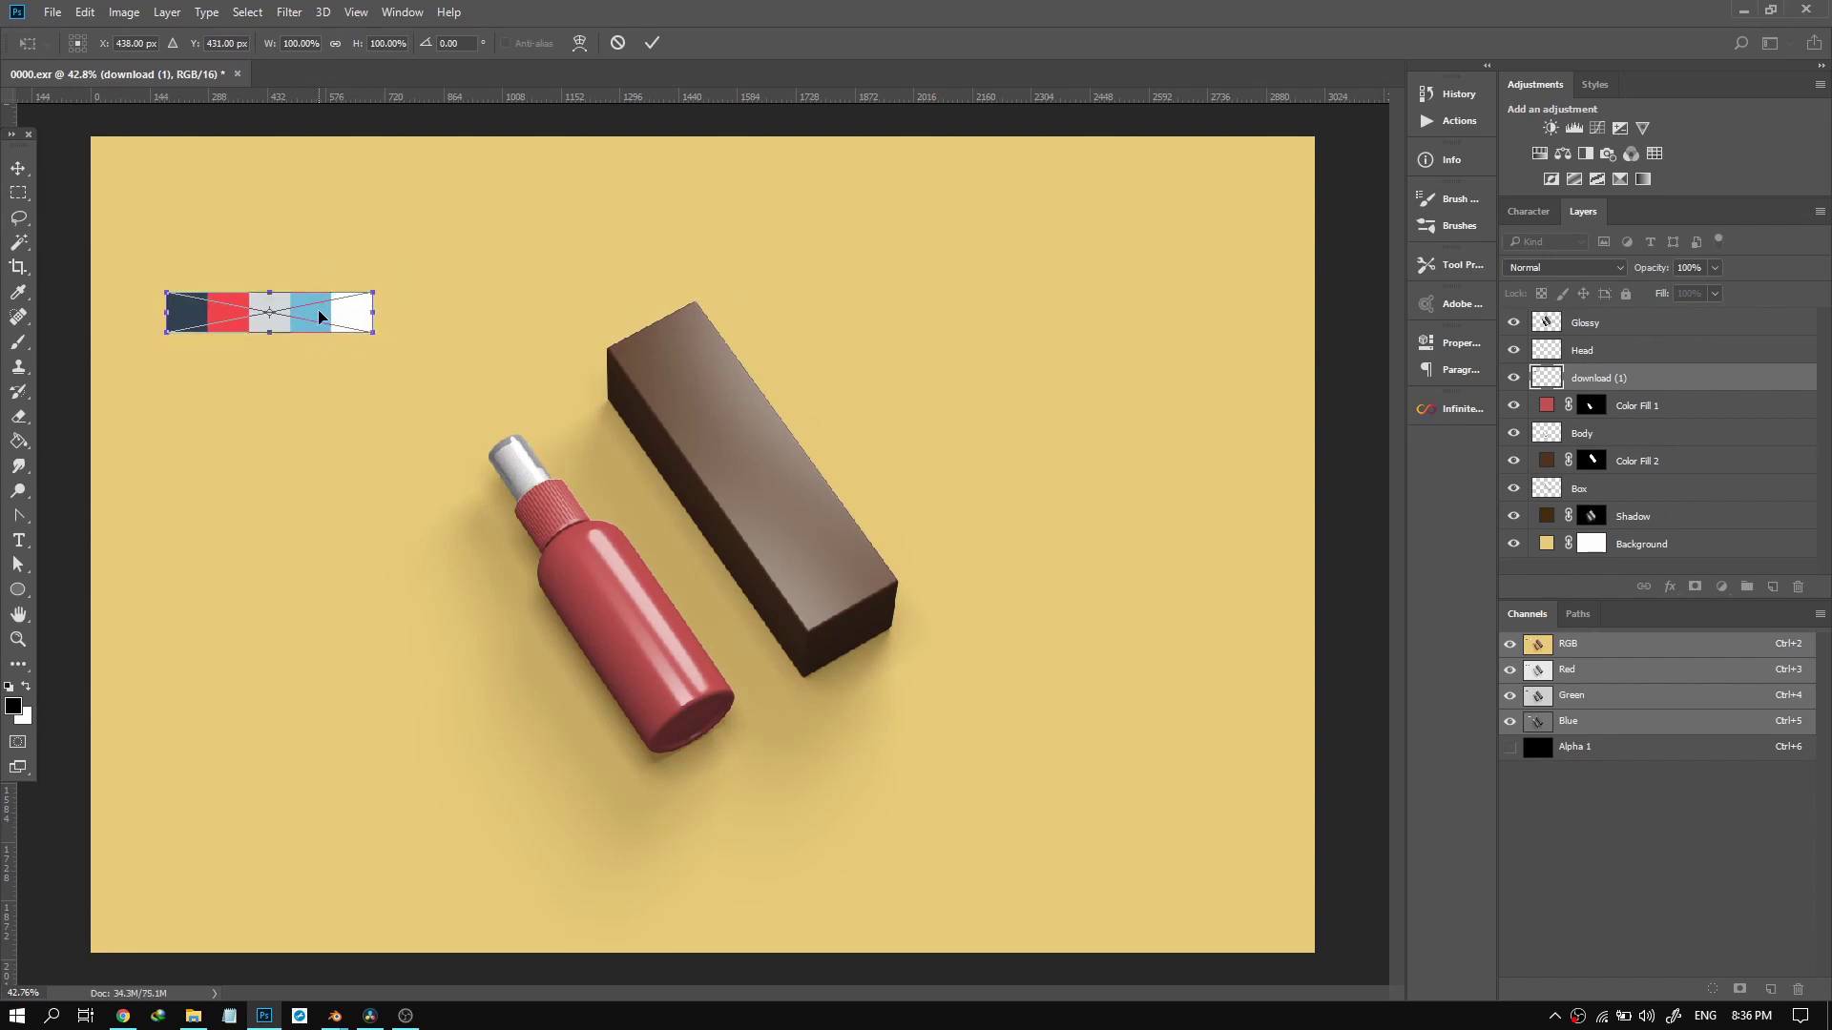
key(Return)
key(v)
mouse_move(333, 328)
mouse_down()
mouse_move(318, 328)
mouse_move(354, 336)
mouse_up()
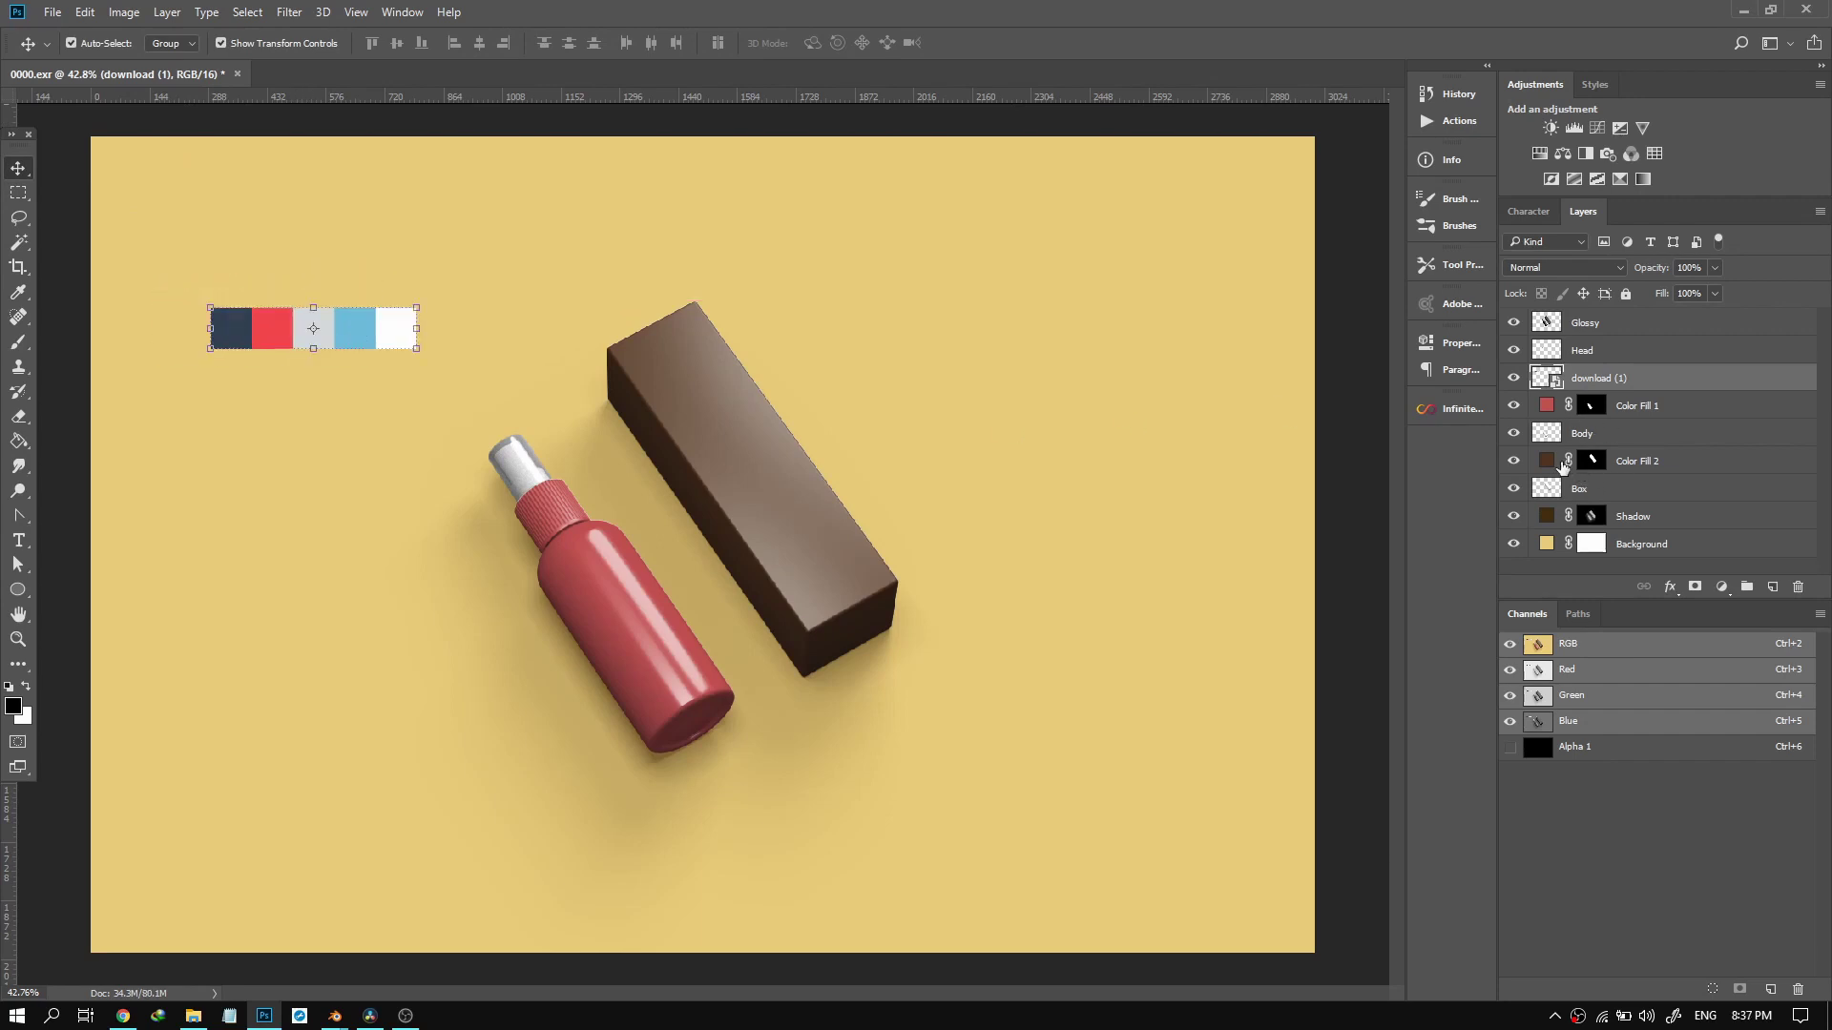
Recolor the box's color fill with the white sampled from the palette image.
click(1517, 465)
click(1517, 466)
double_click(1547, 462)
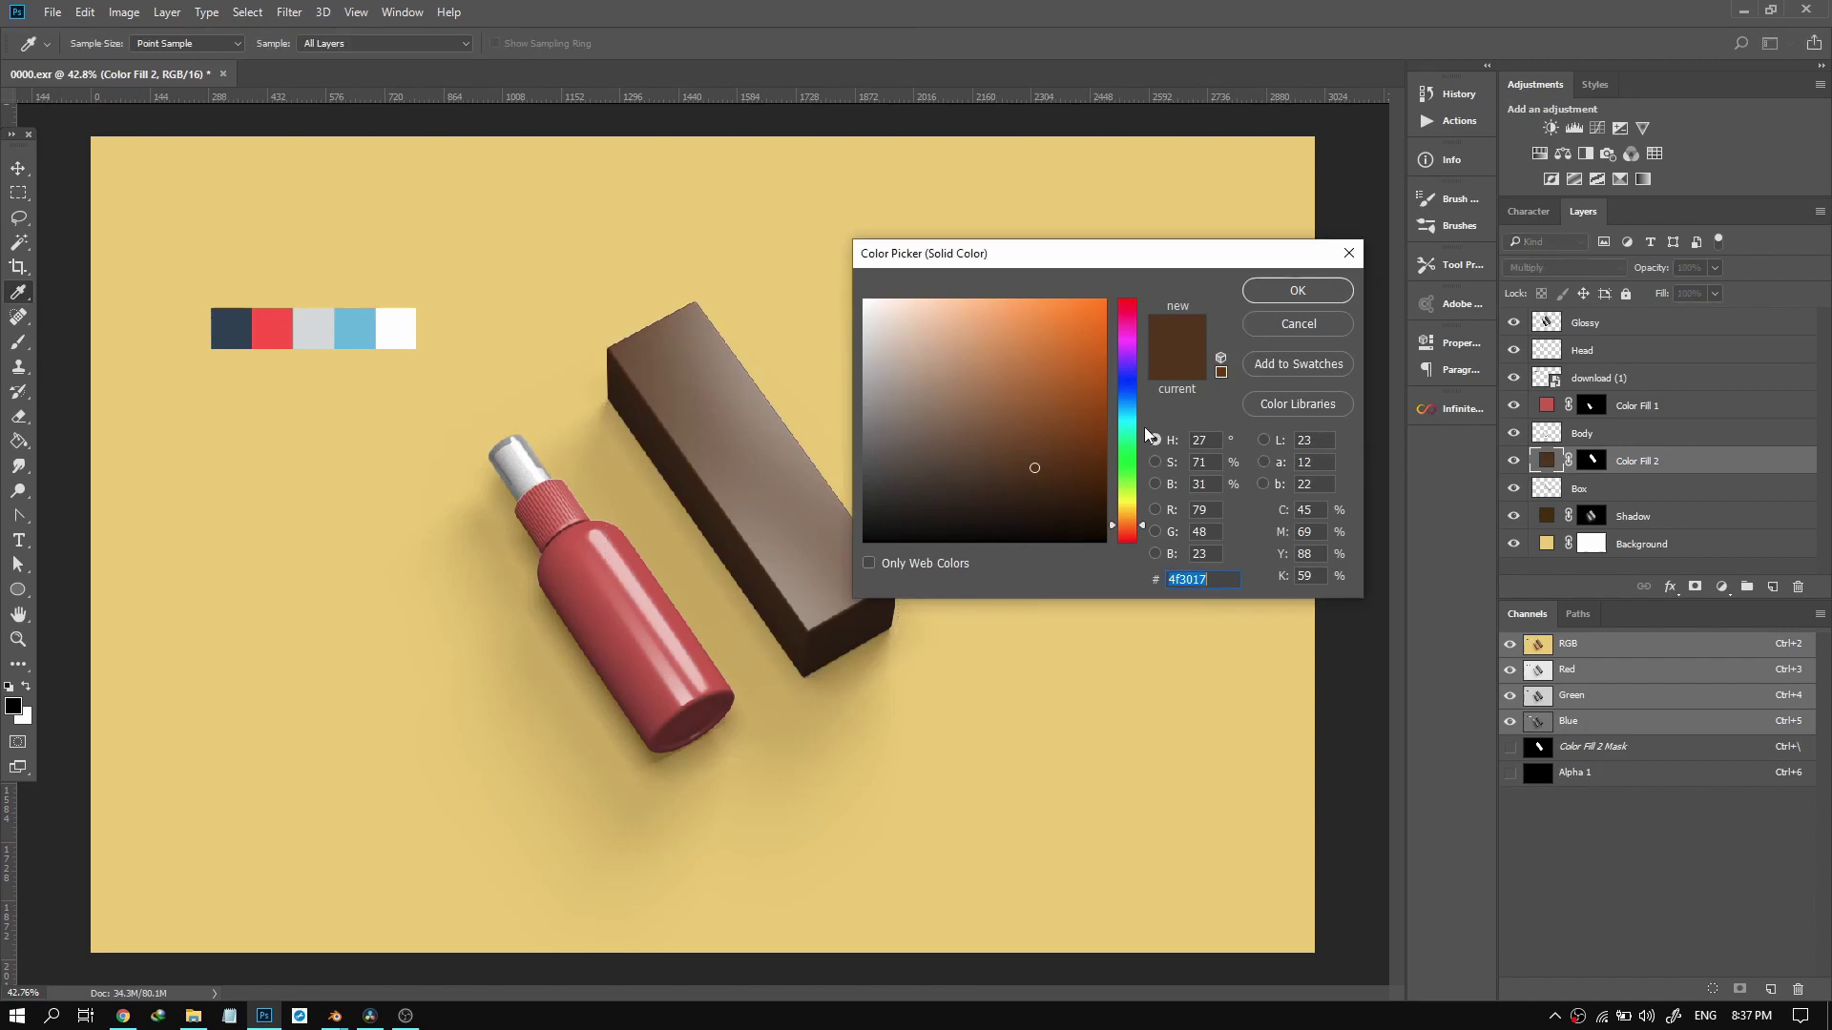
click(408, 328)
click(1266, 298)
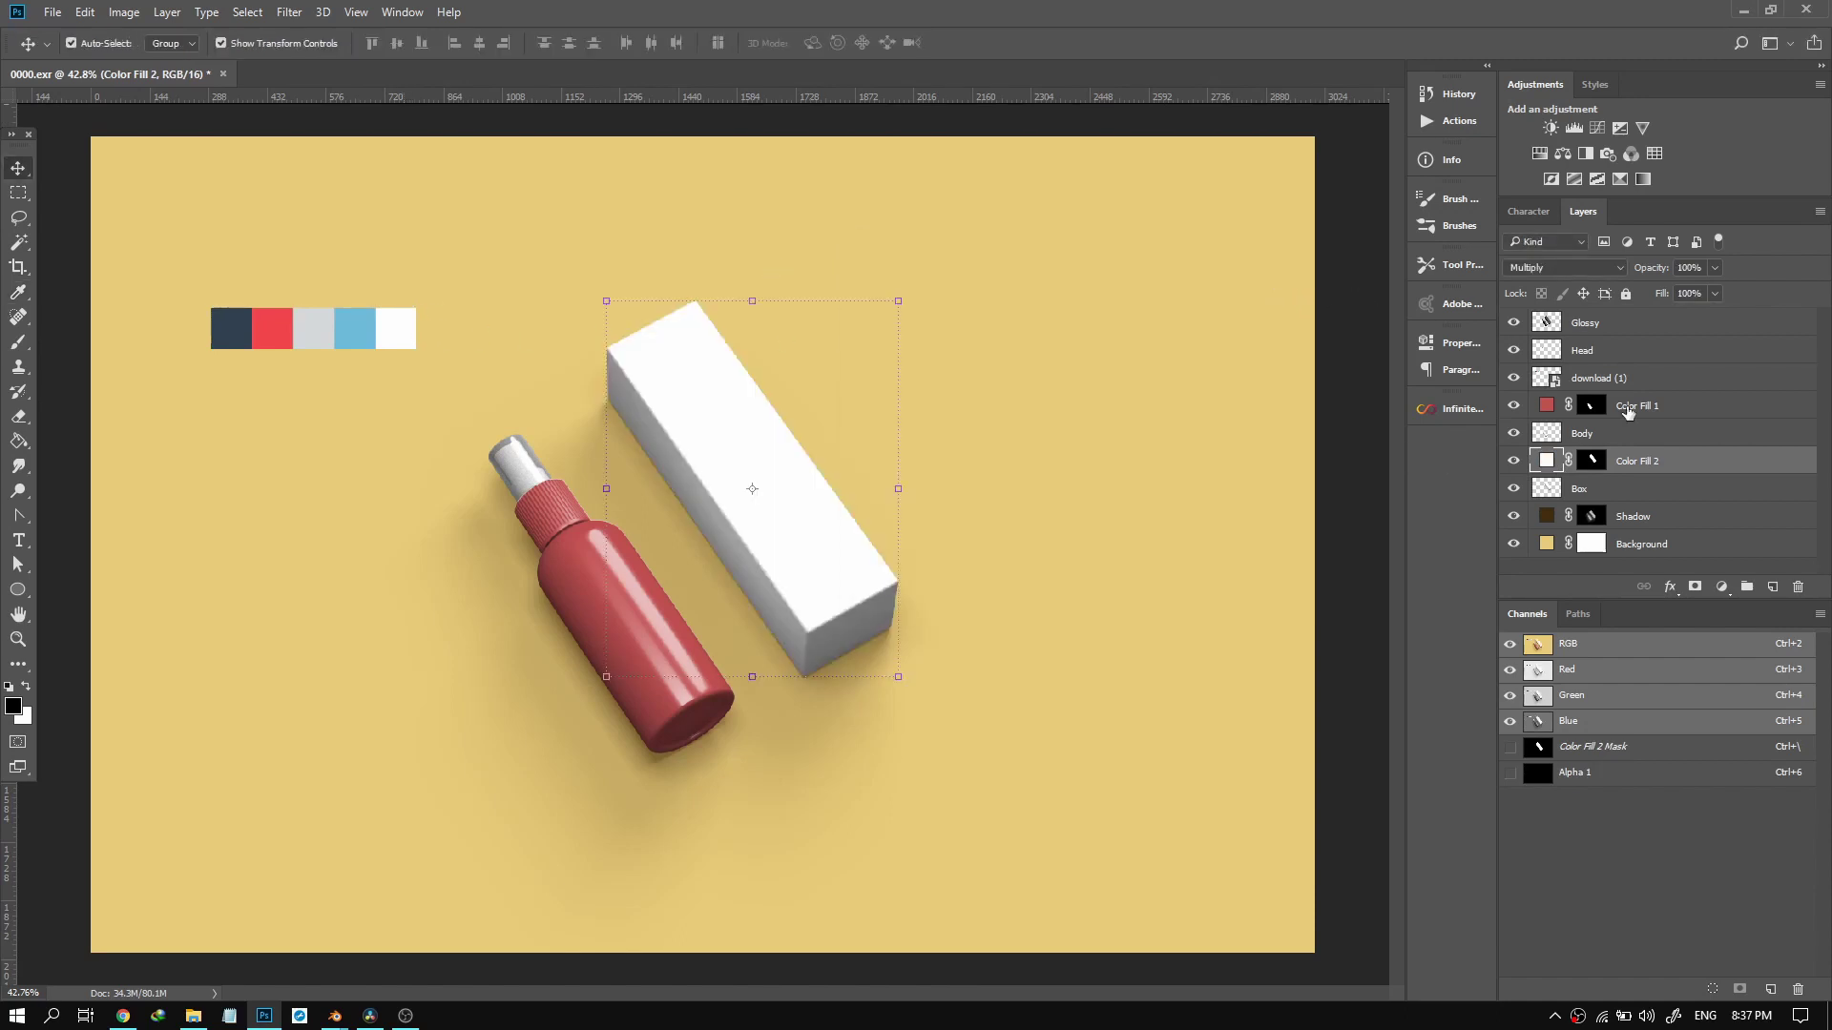
Recolor the bottle body's color fill with the palette's dark navy and move the palette layer to the top of the layer stack.
double_click(1543, 407)
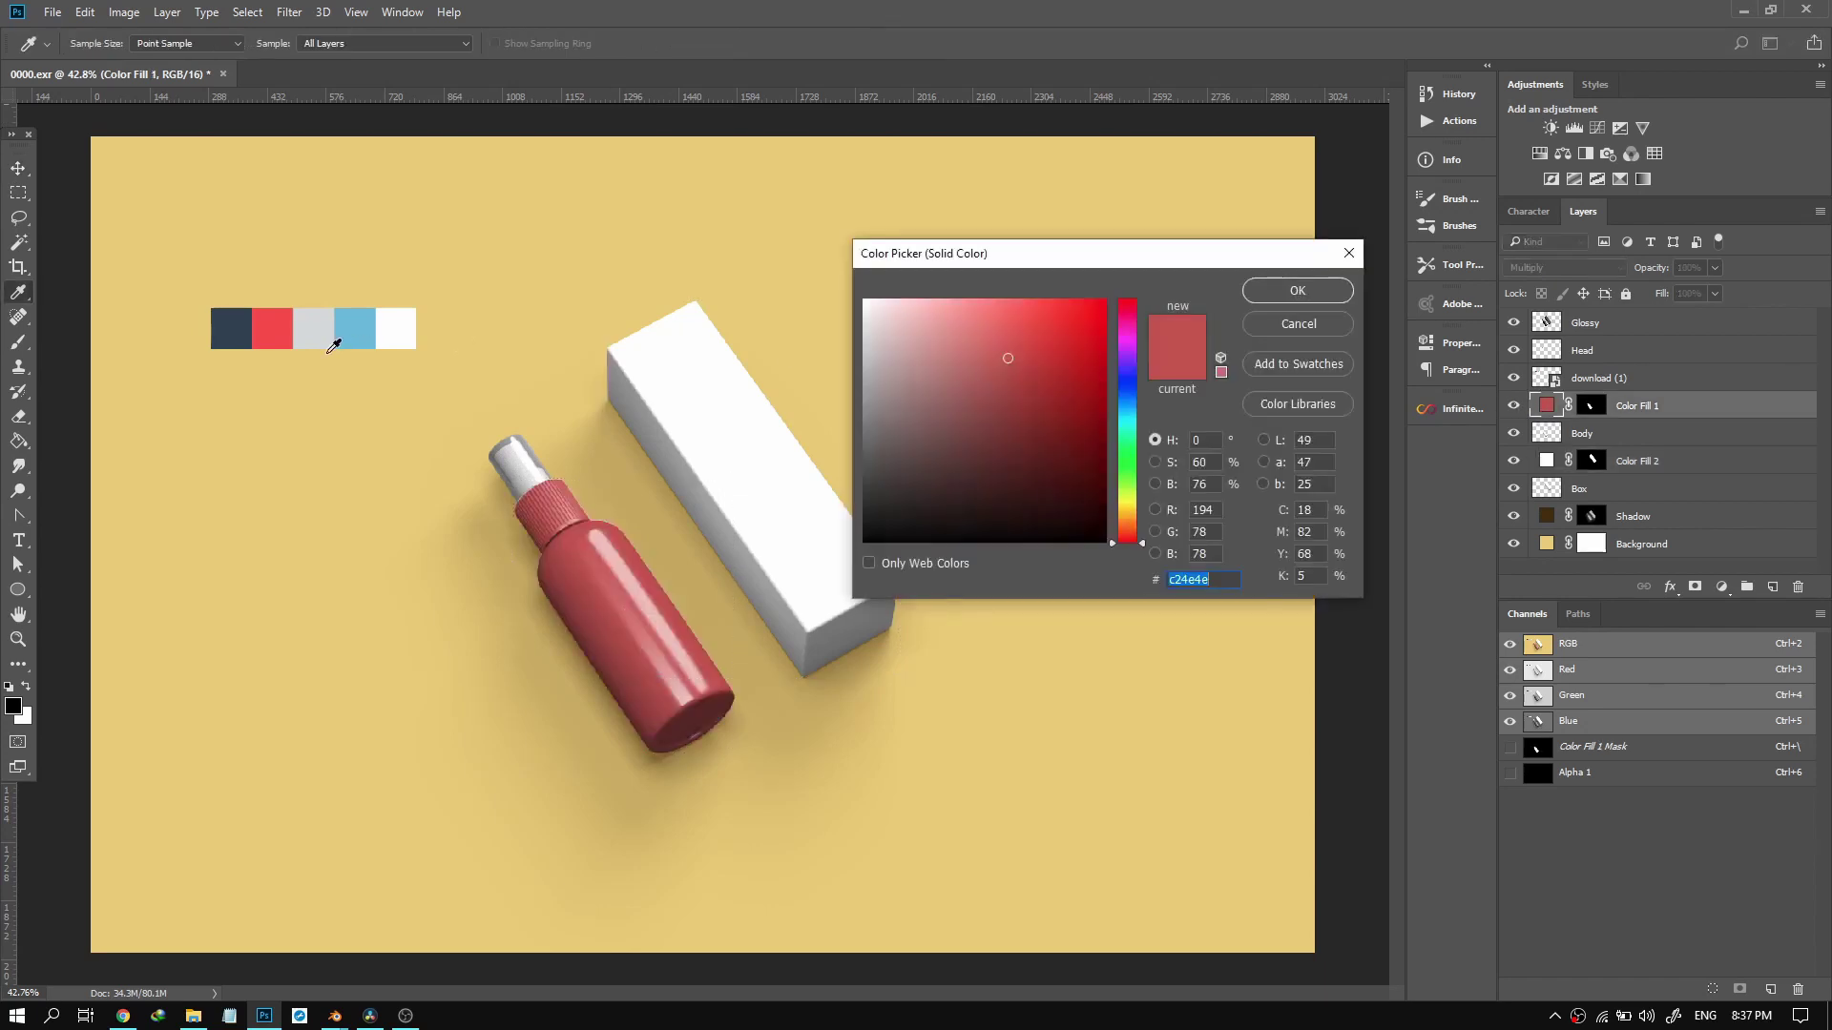
click(246, 328)
click(1300, 290)
key(v)
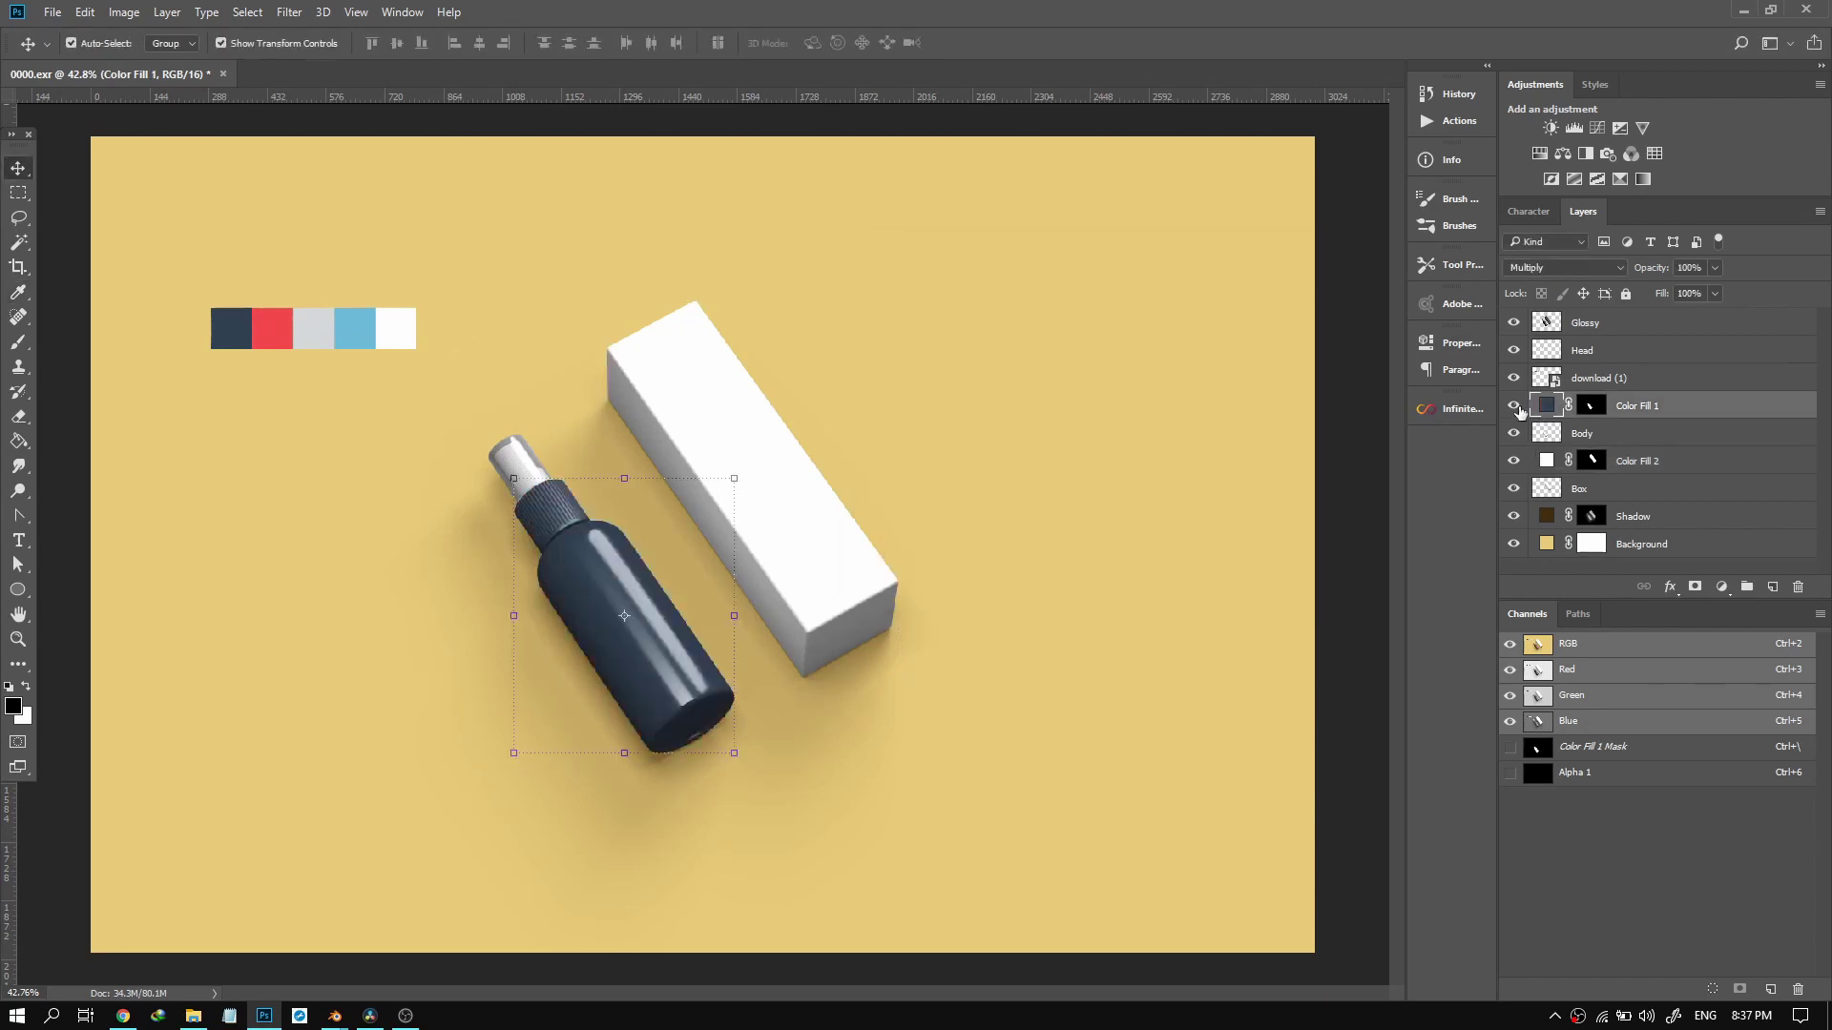
click(1663, 379)
drag(1662, 379, 1672, 311)
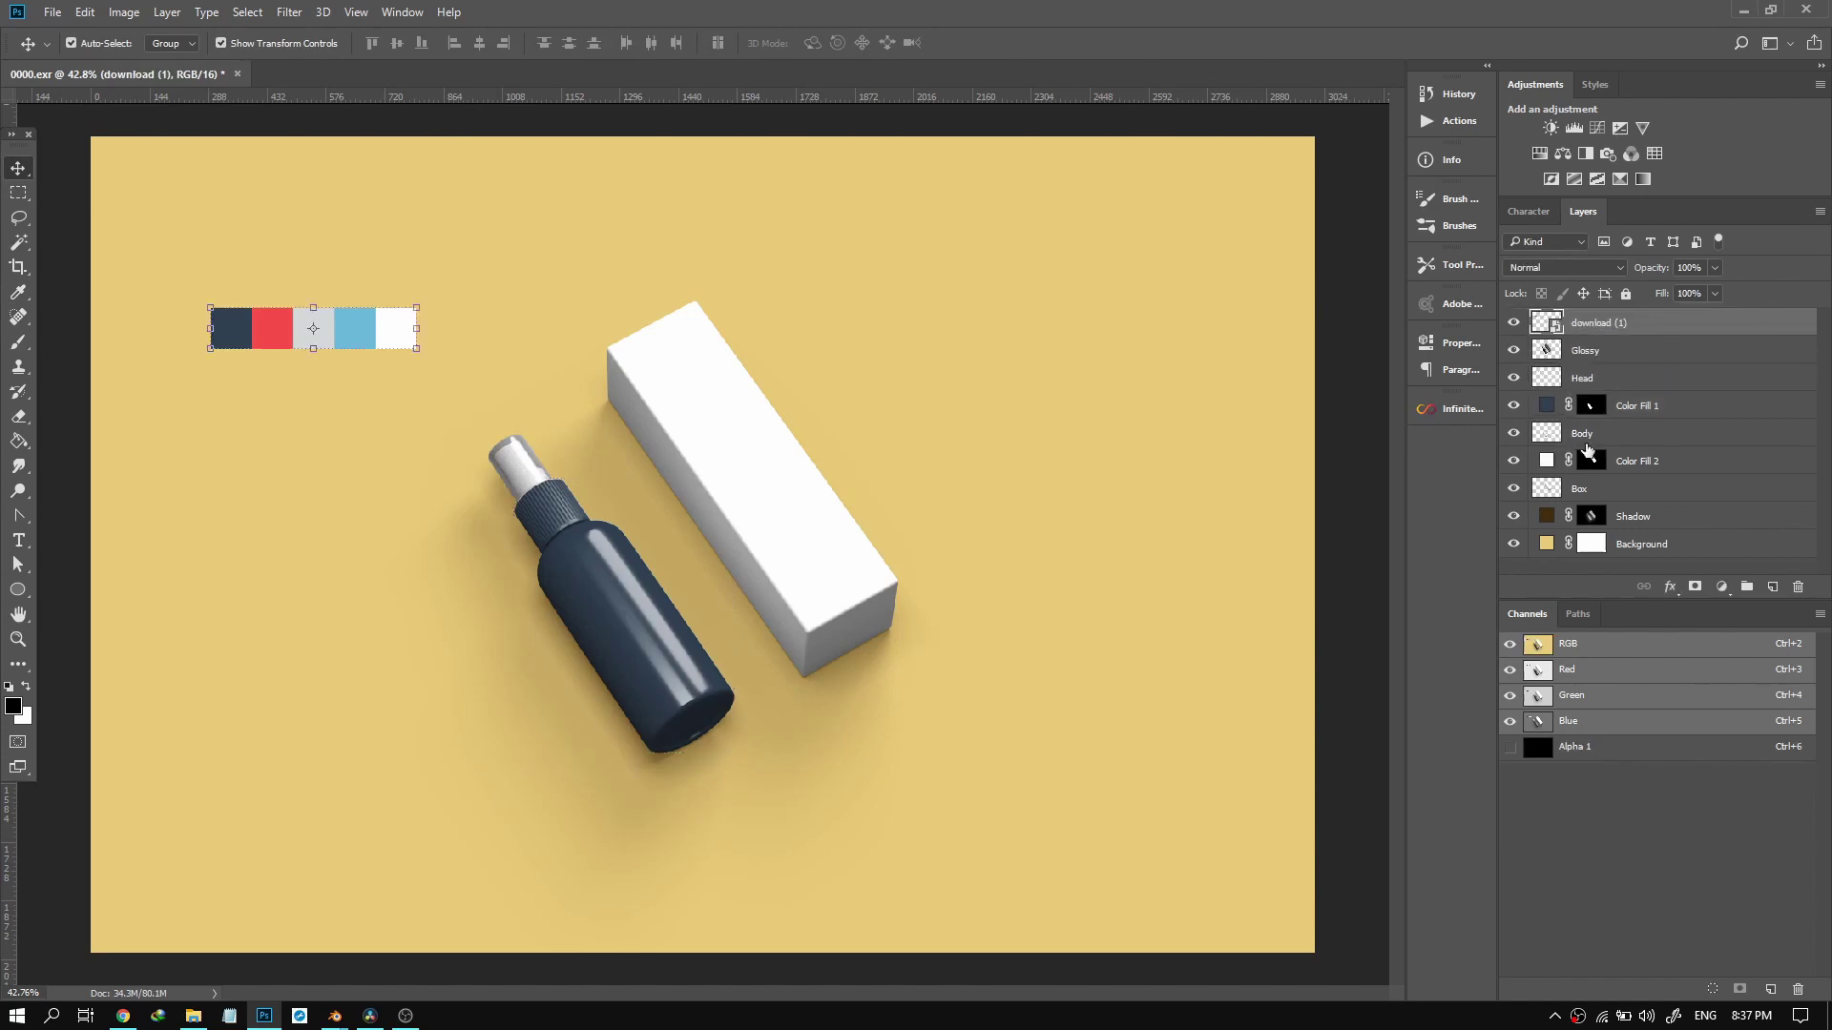
Recolor the Background fill with the palette's light gray (d6dadb).
click(1546, 544)
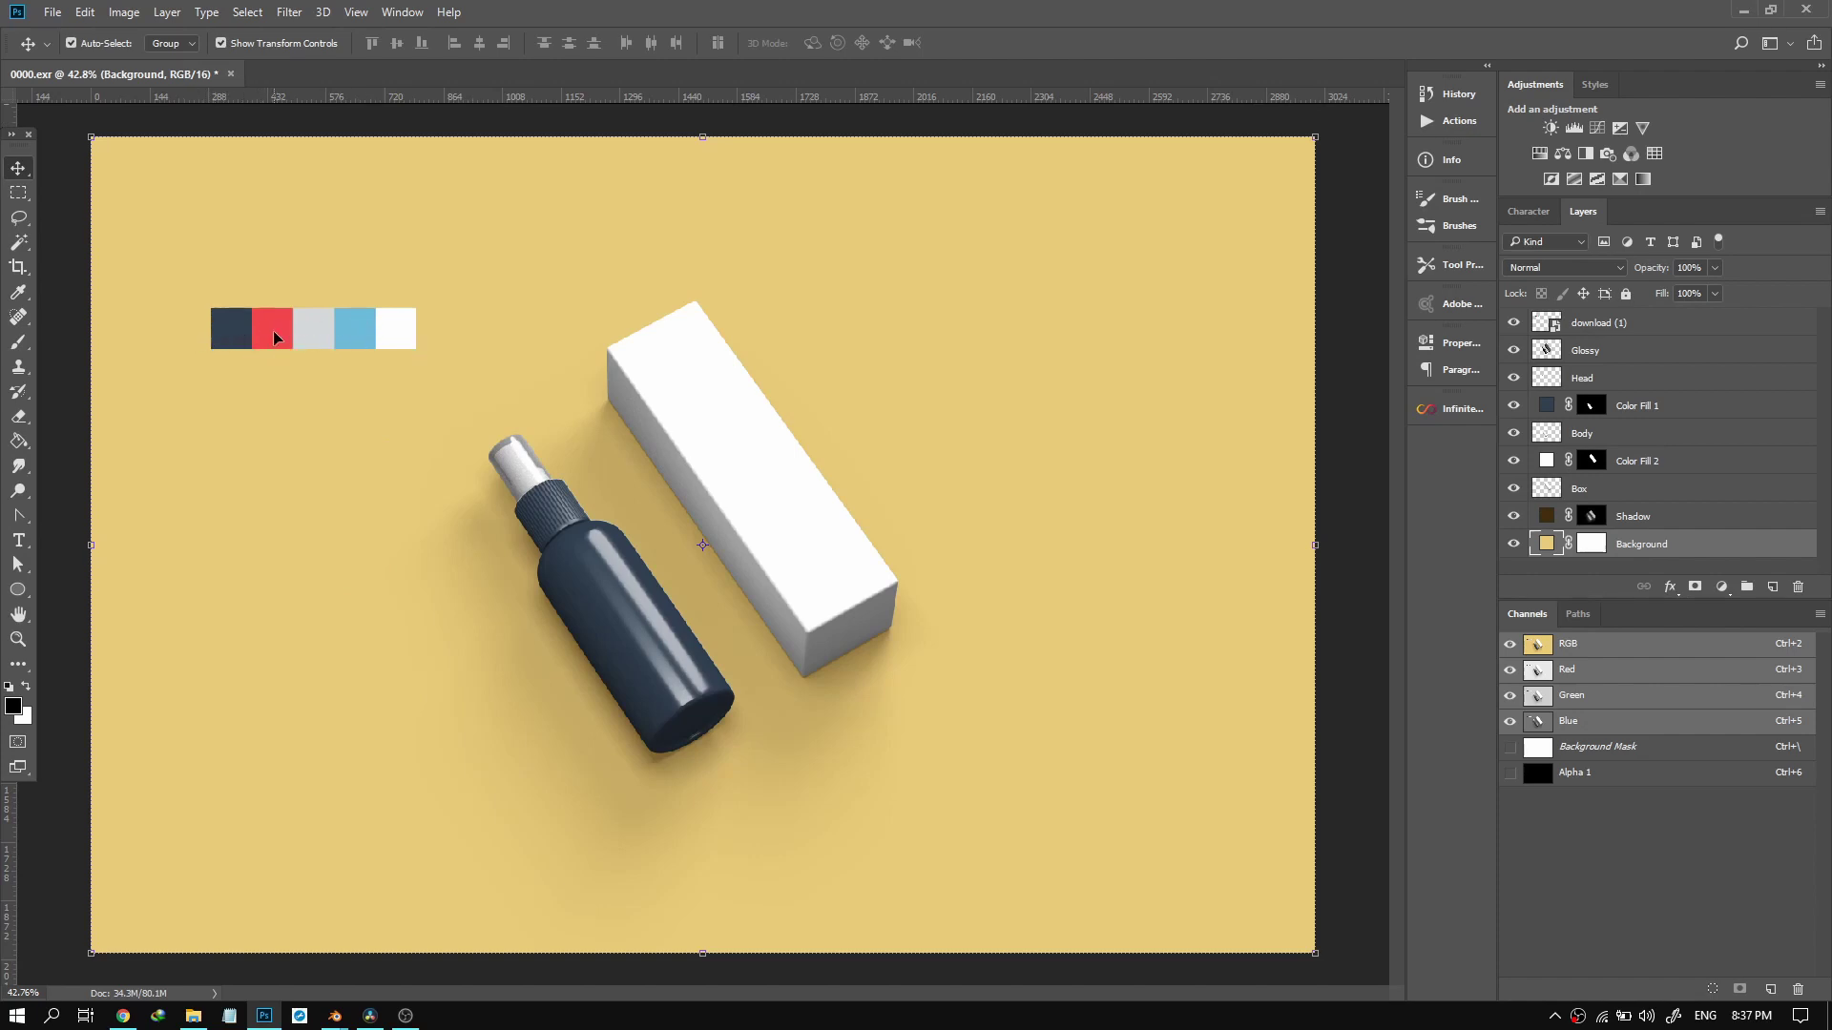
double_click(1547, 544)
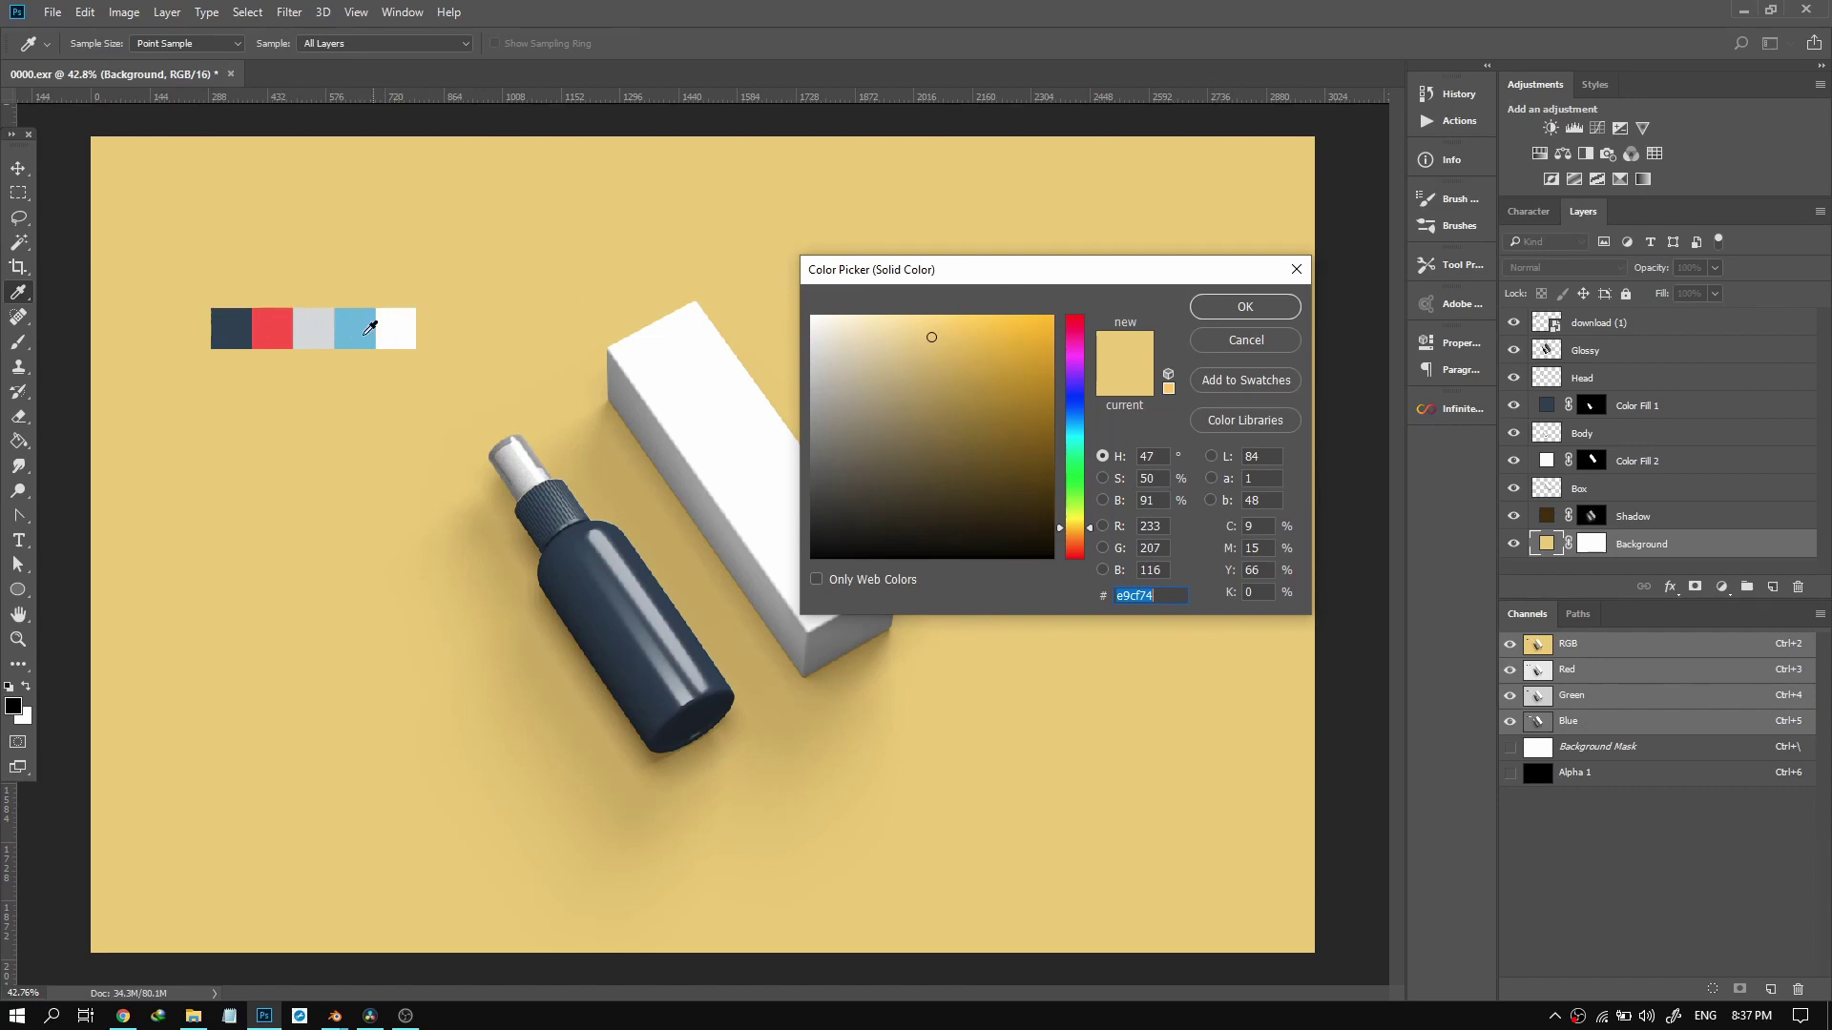
click(314, 326)
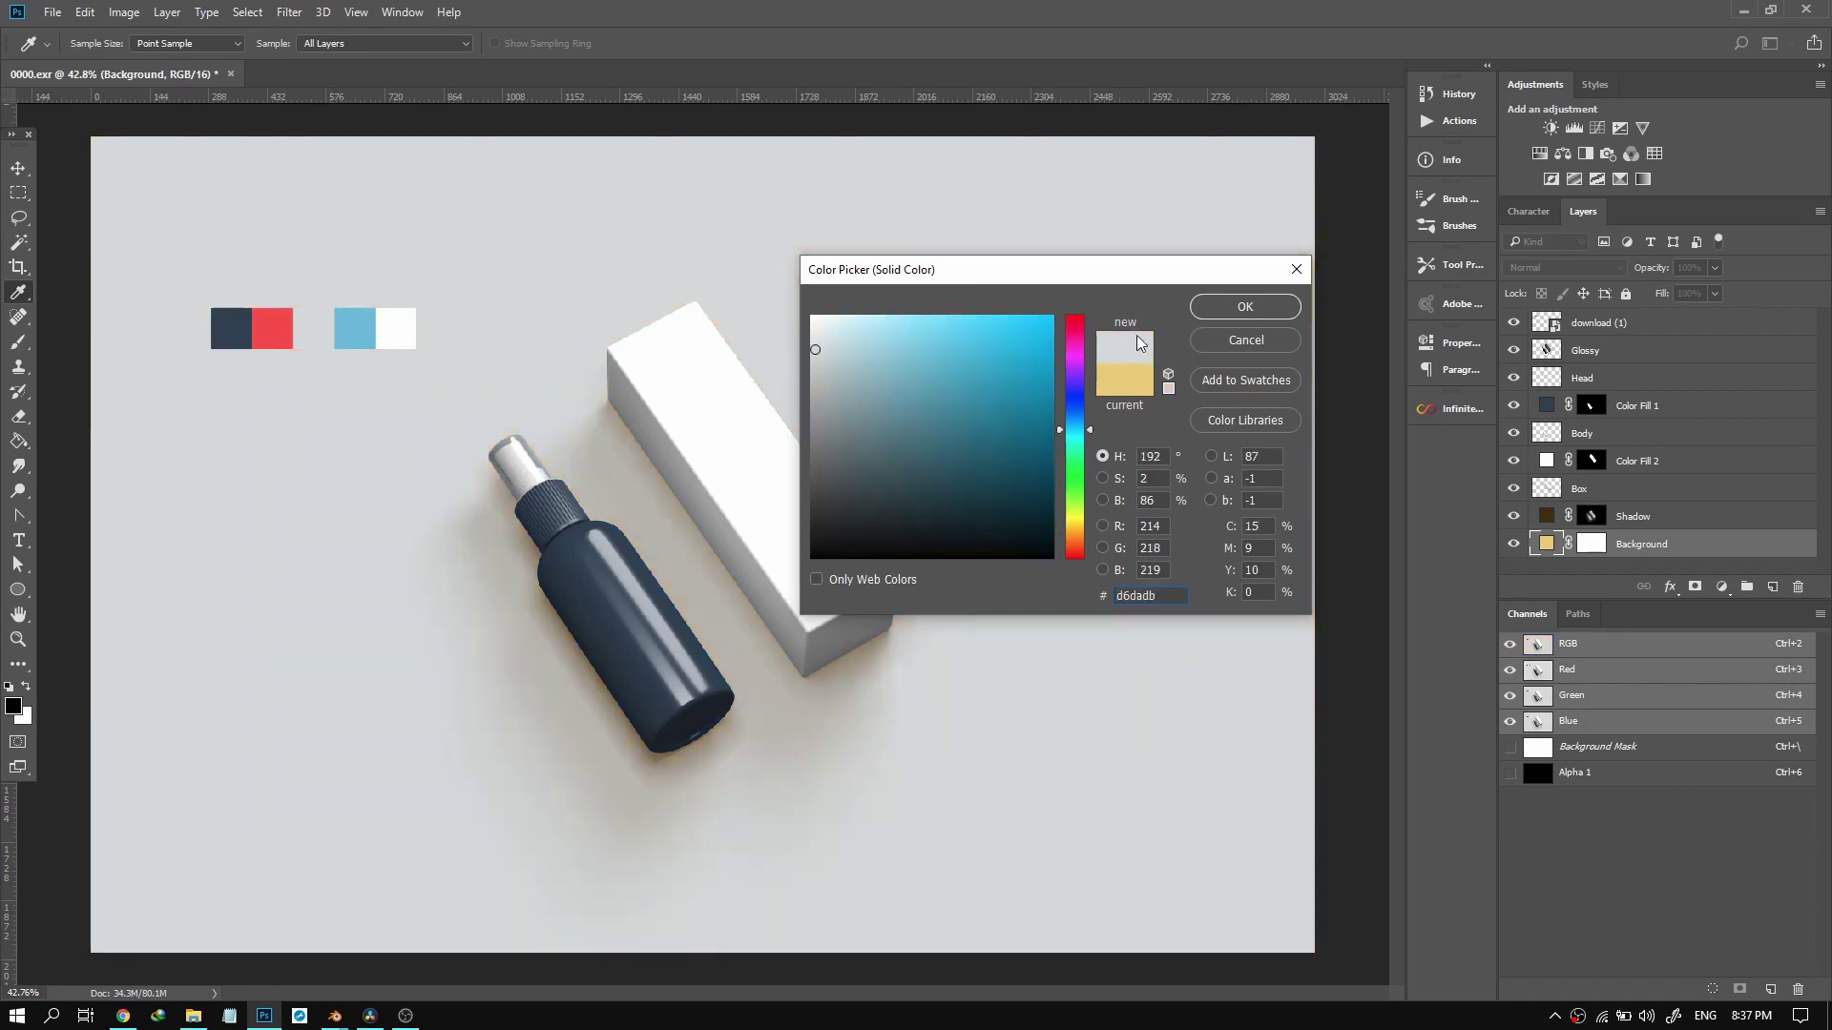
click(1231, 307)
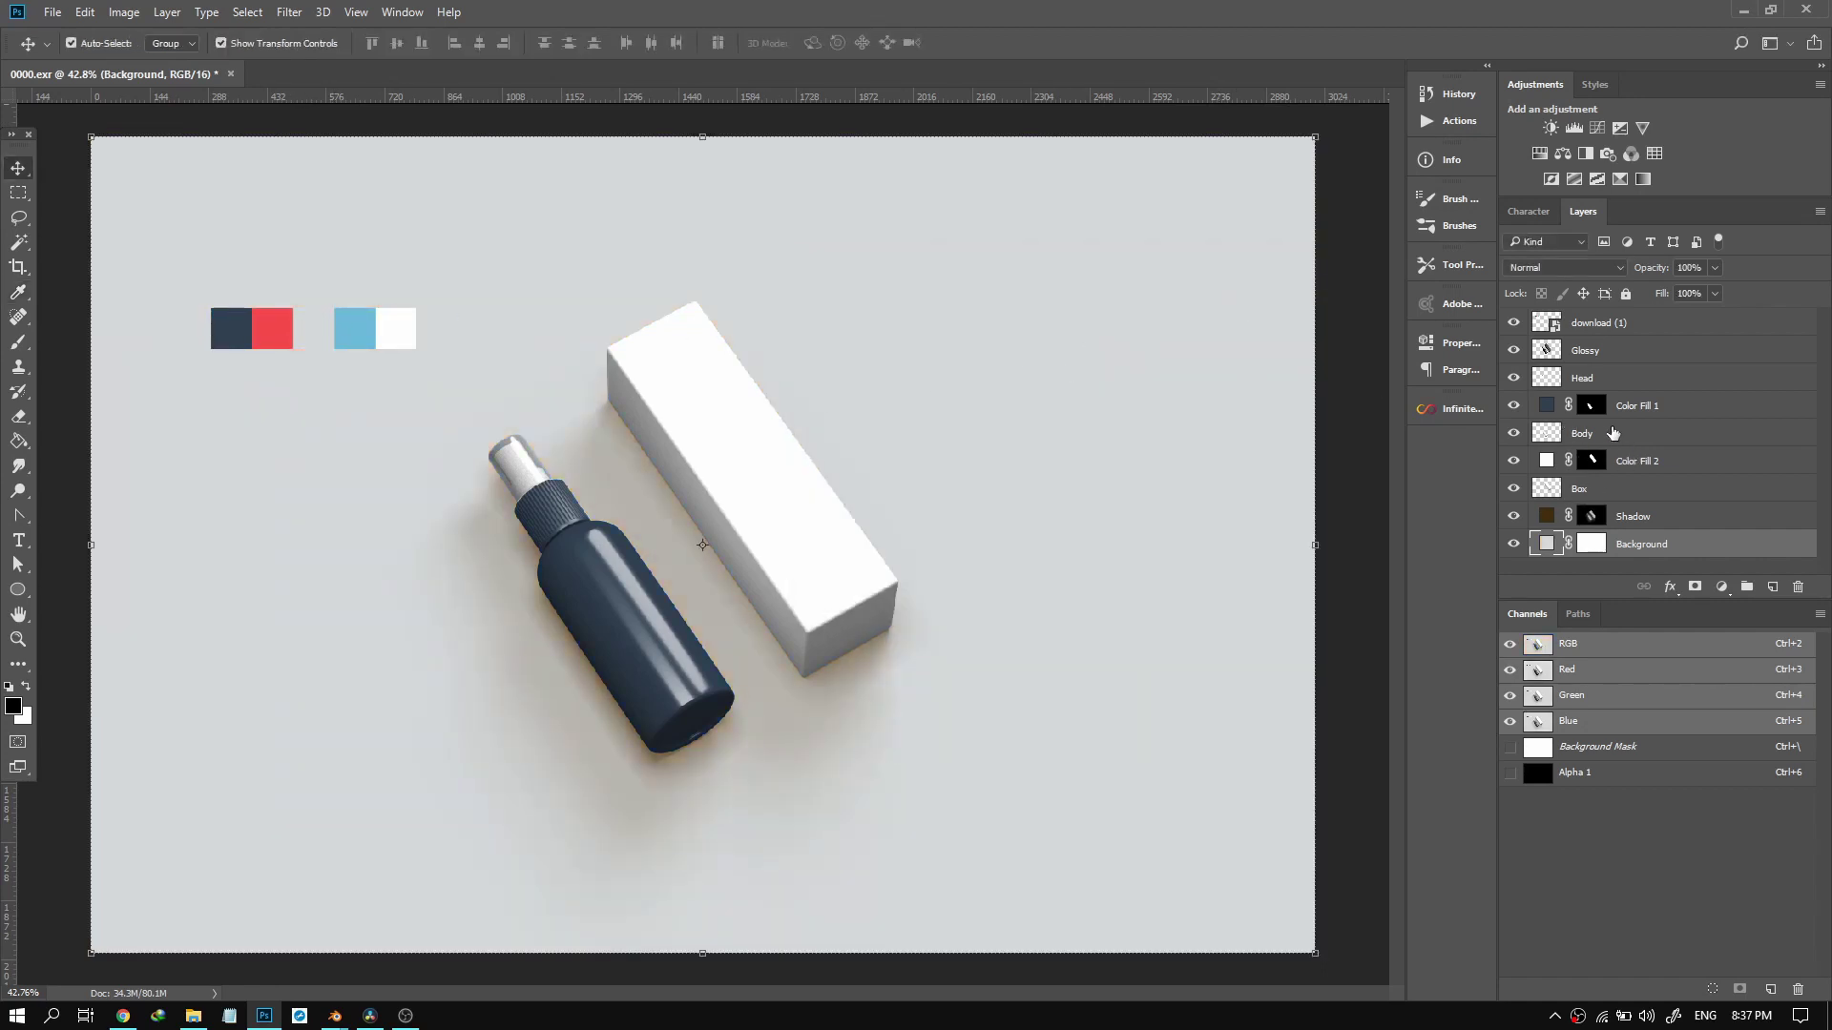
Add a Solid Color fill layer above the Head layer using the light blue sampled from the palette.
click(1586, 378)
click(1514, 380)
click(1514, 380)
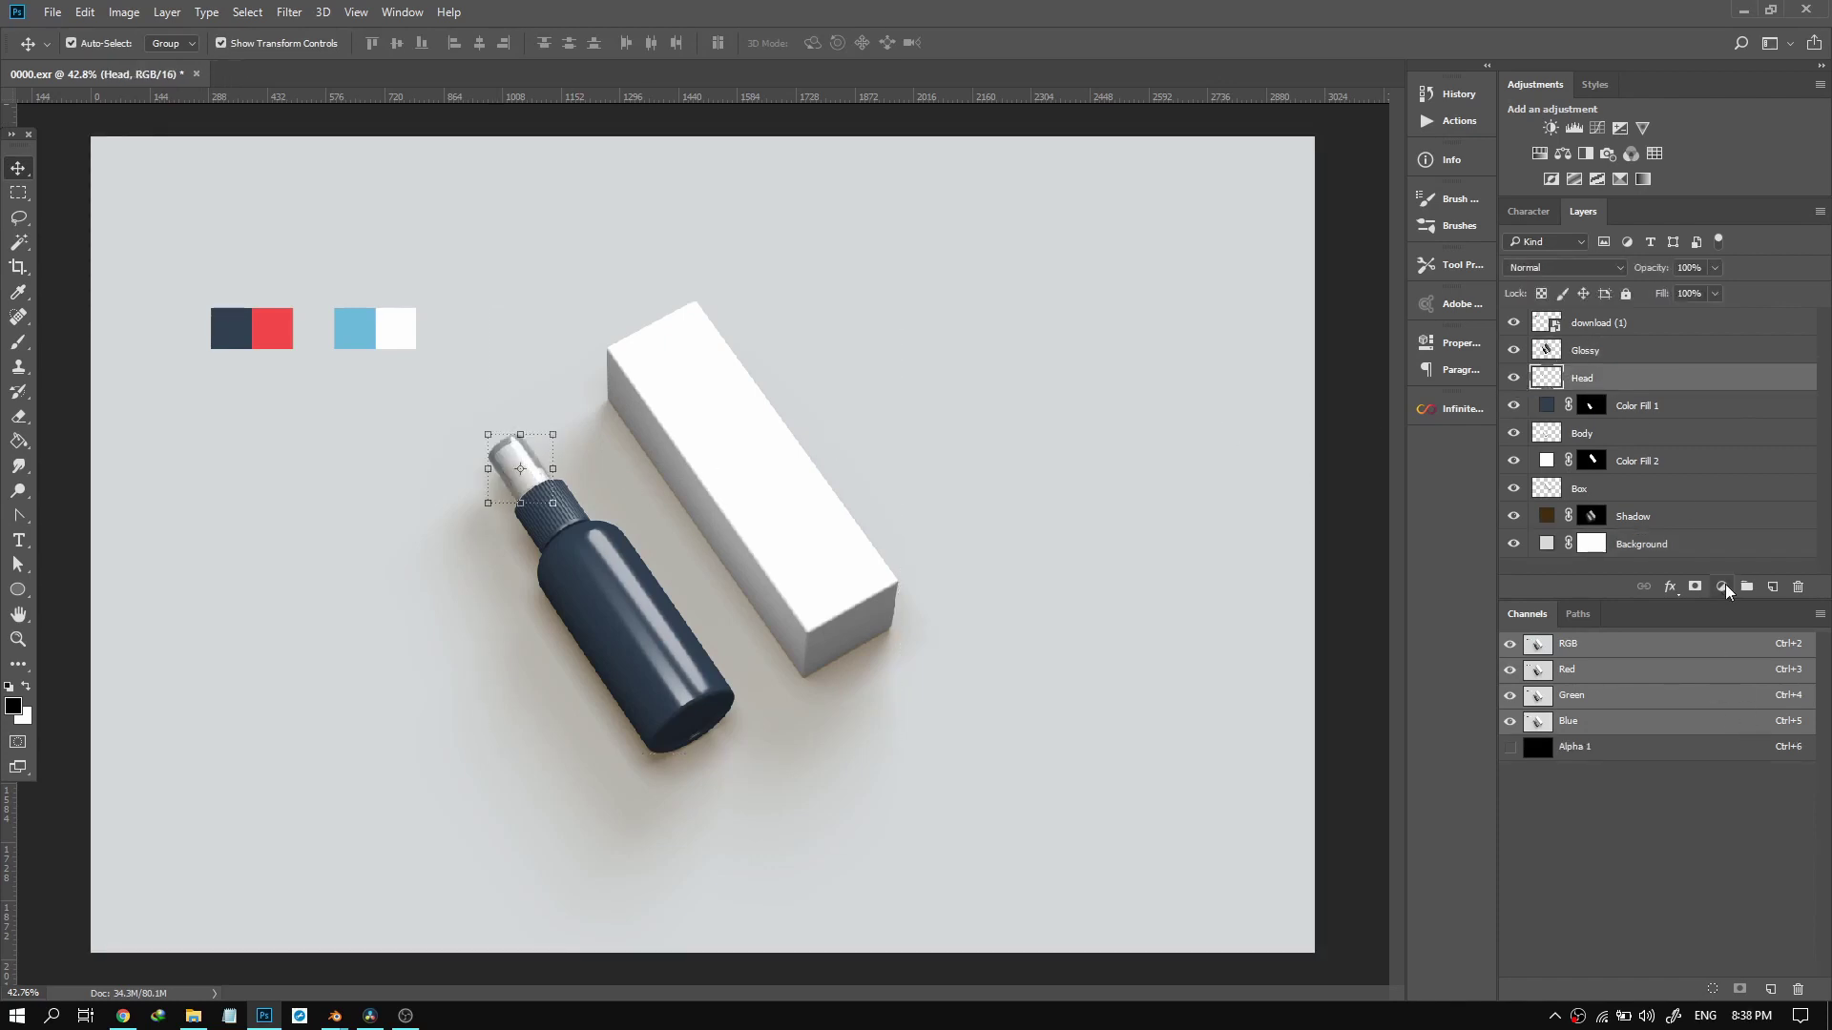
click(1725, 588)
click(1684, 169)
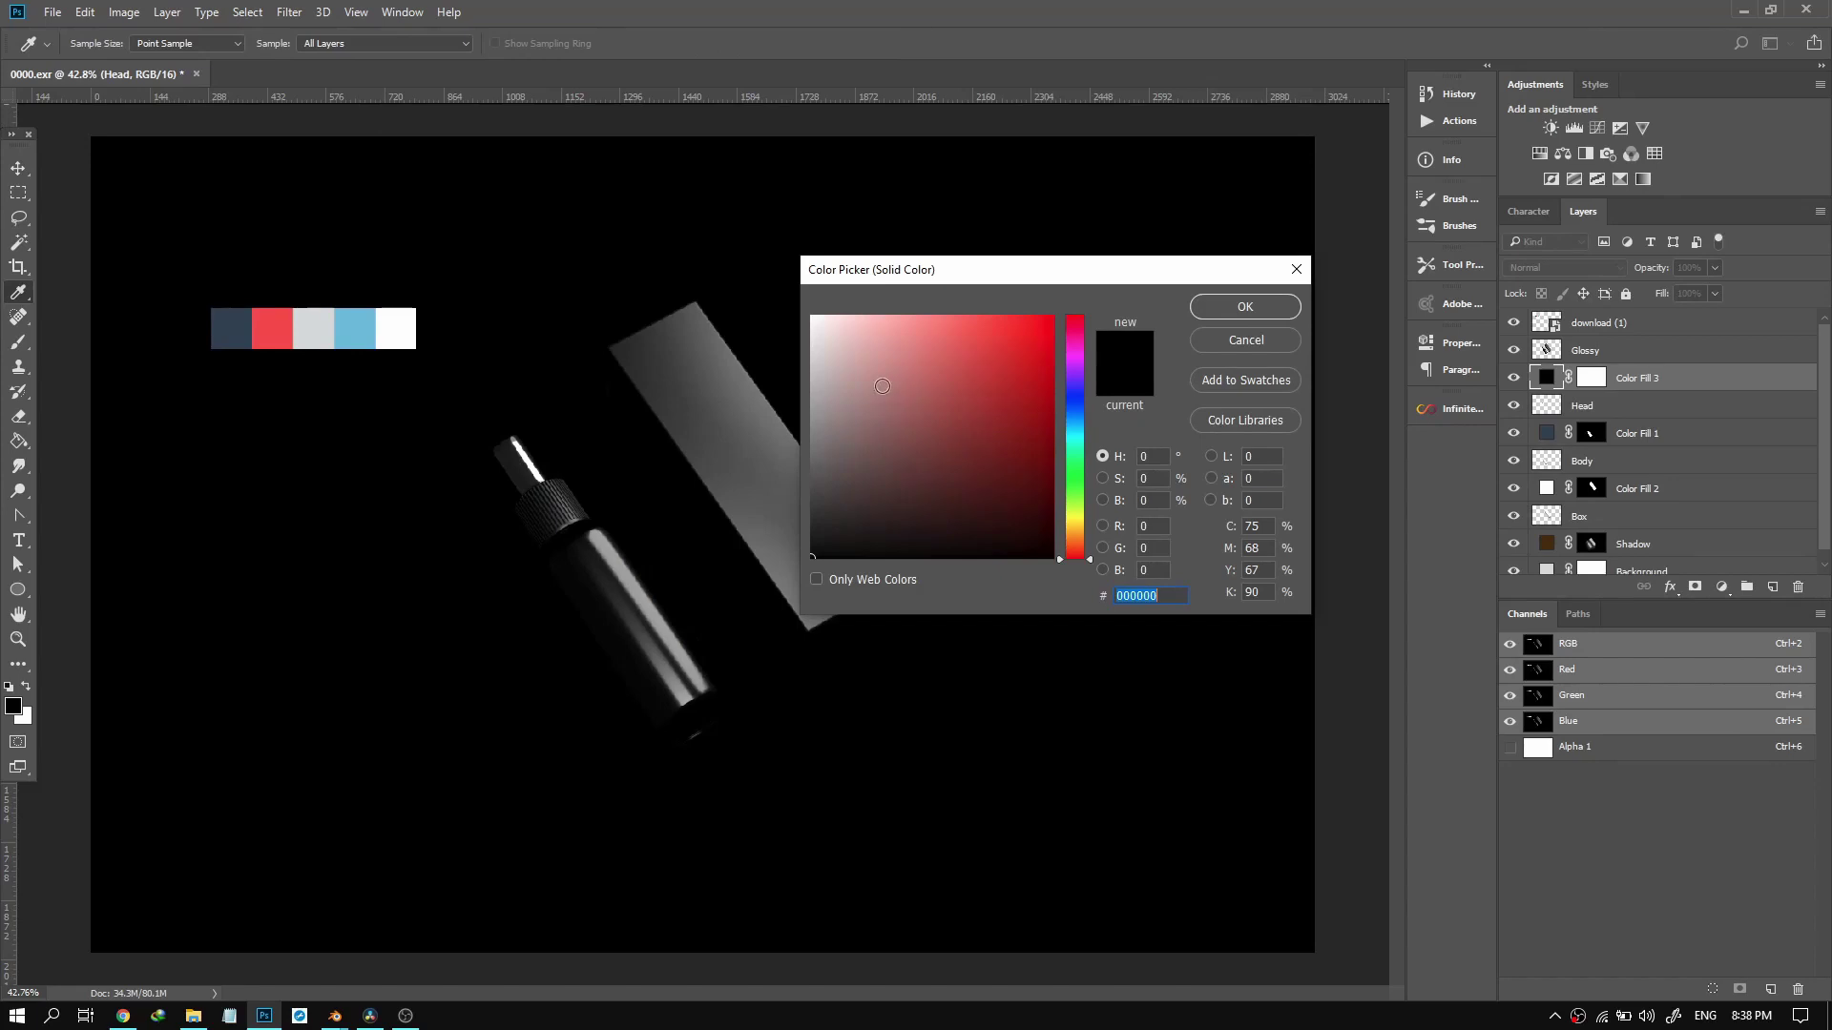
click(1078, 425)
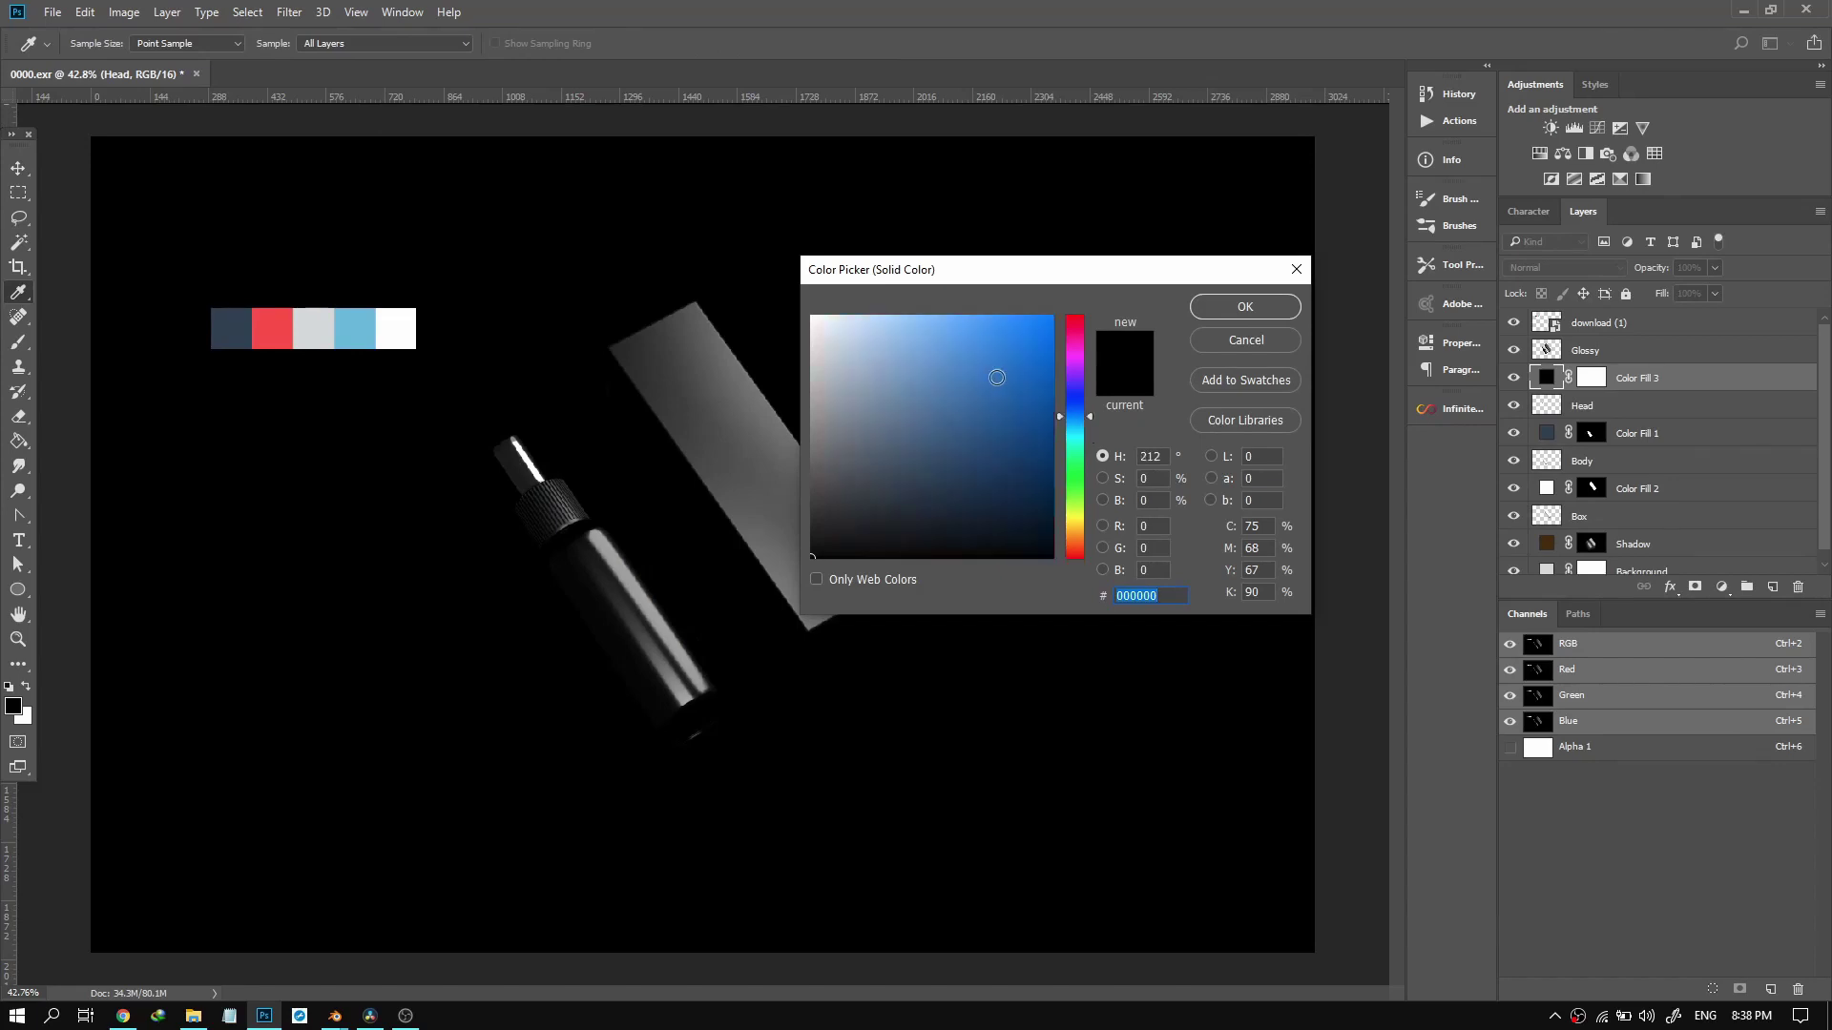
click(355, 328)
click(1245, 306)
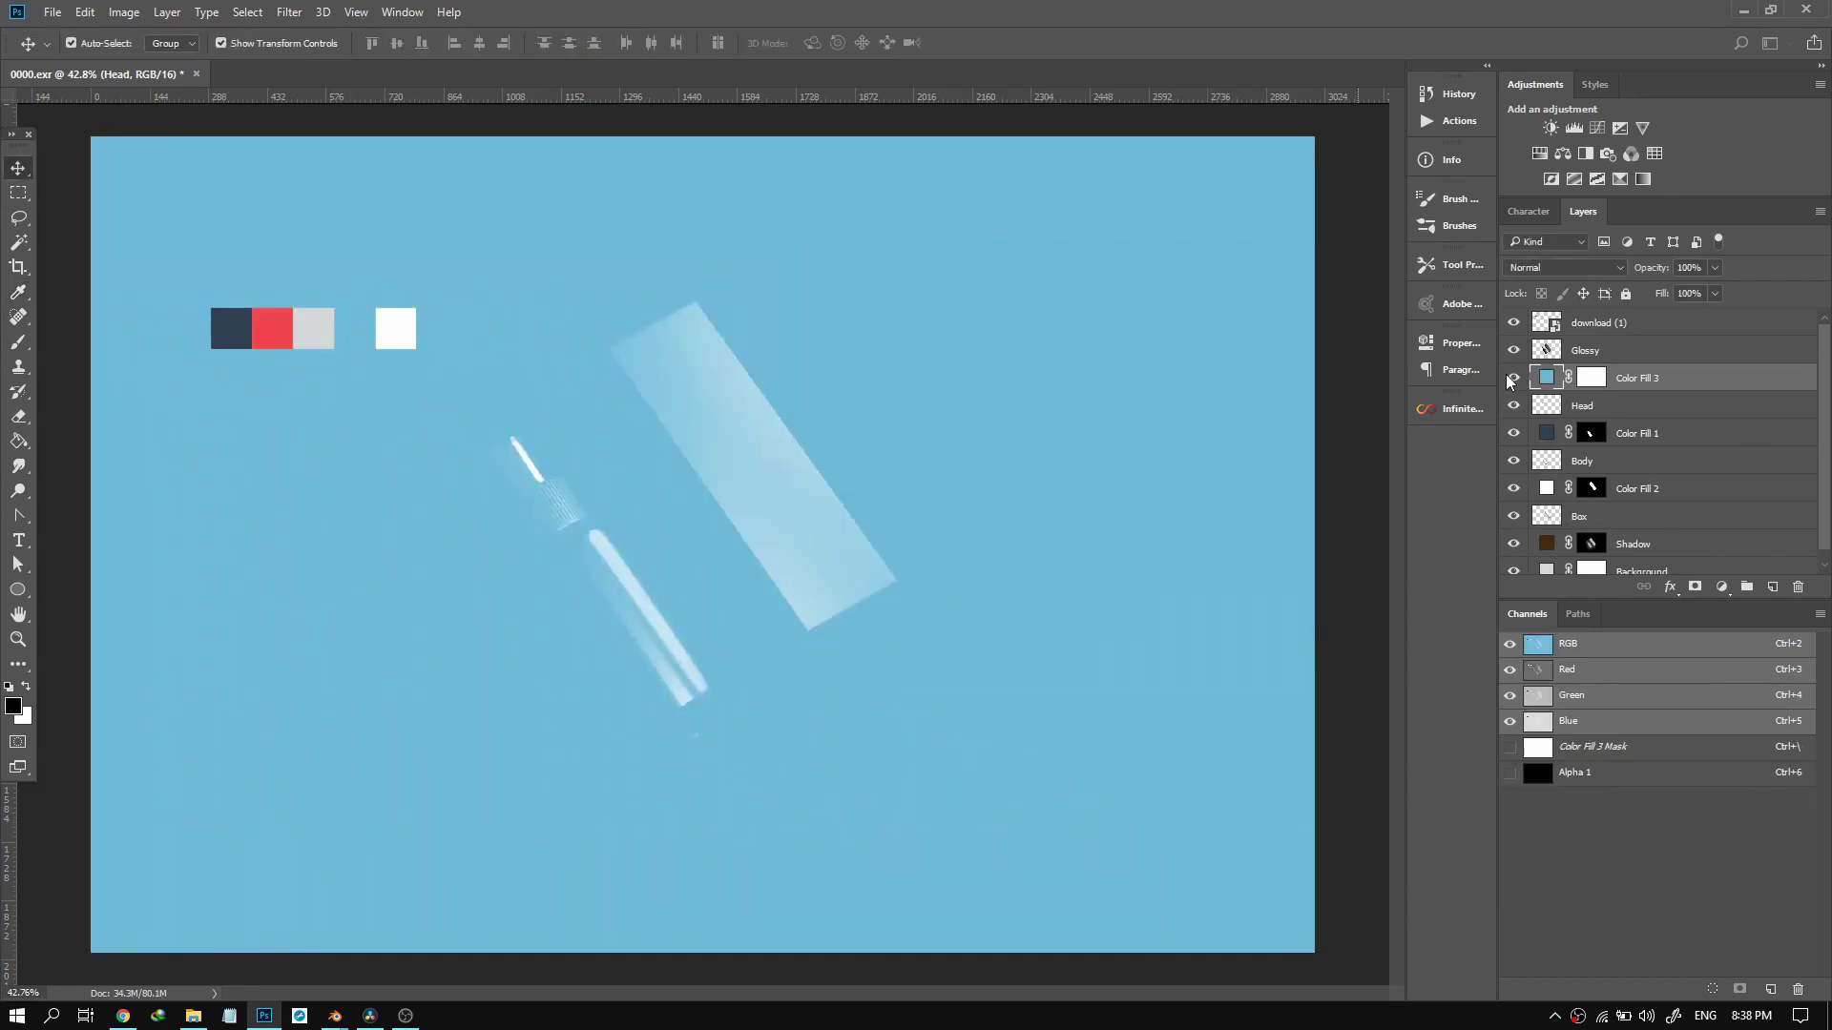
Replace the light blue fill layer's white mask with a layer mask made from the Head layer's outline.
click(1603, 380)
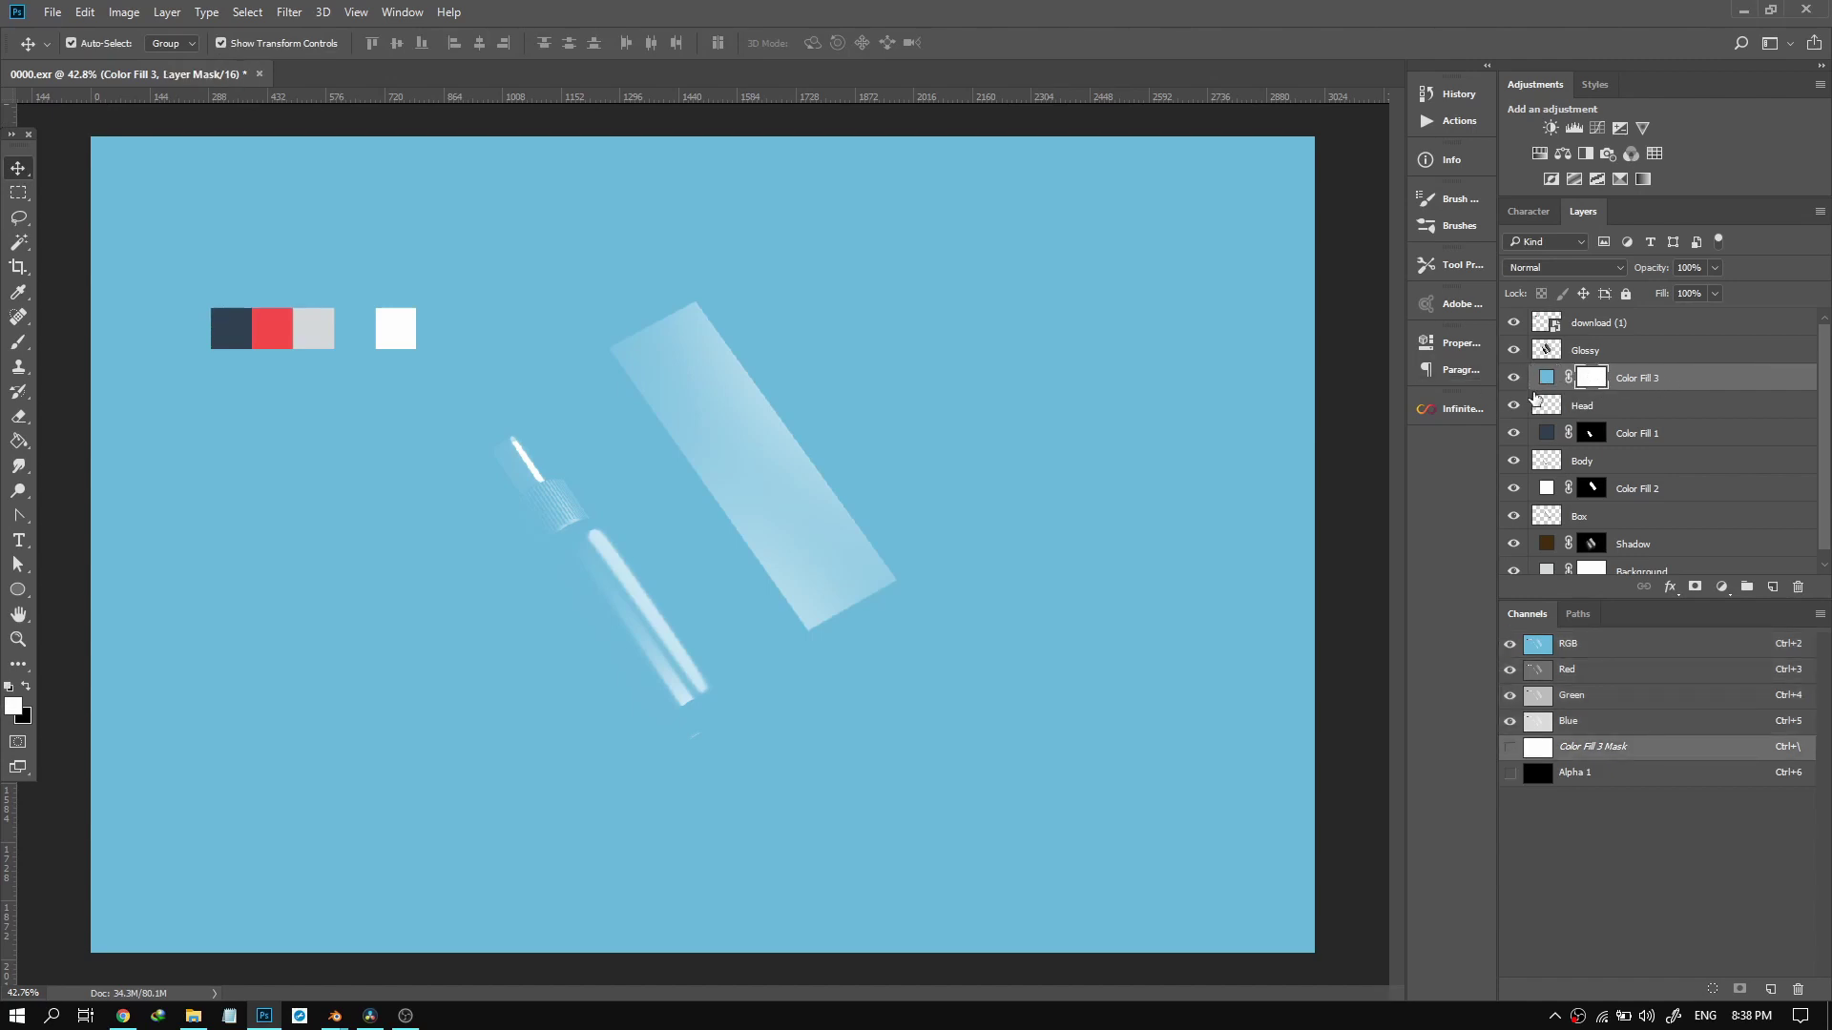
right_click(1591, 381)
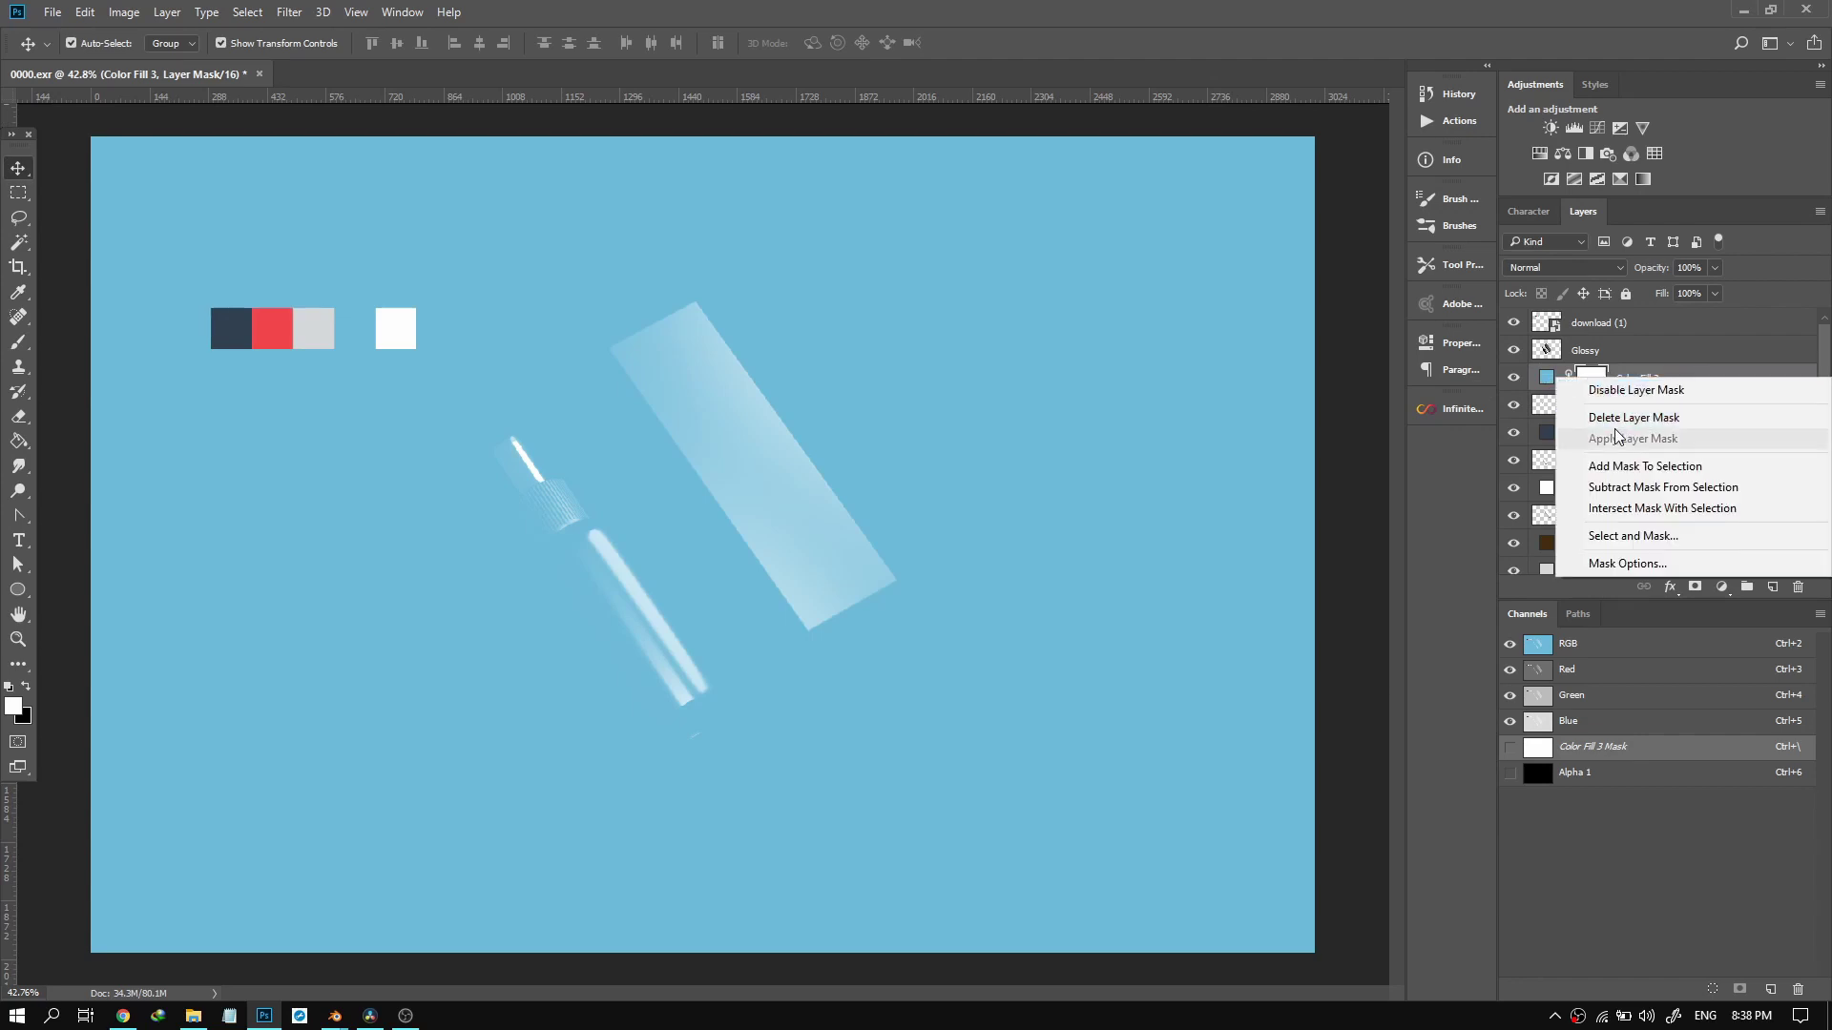
click(1622, 415)
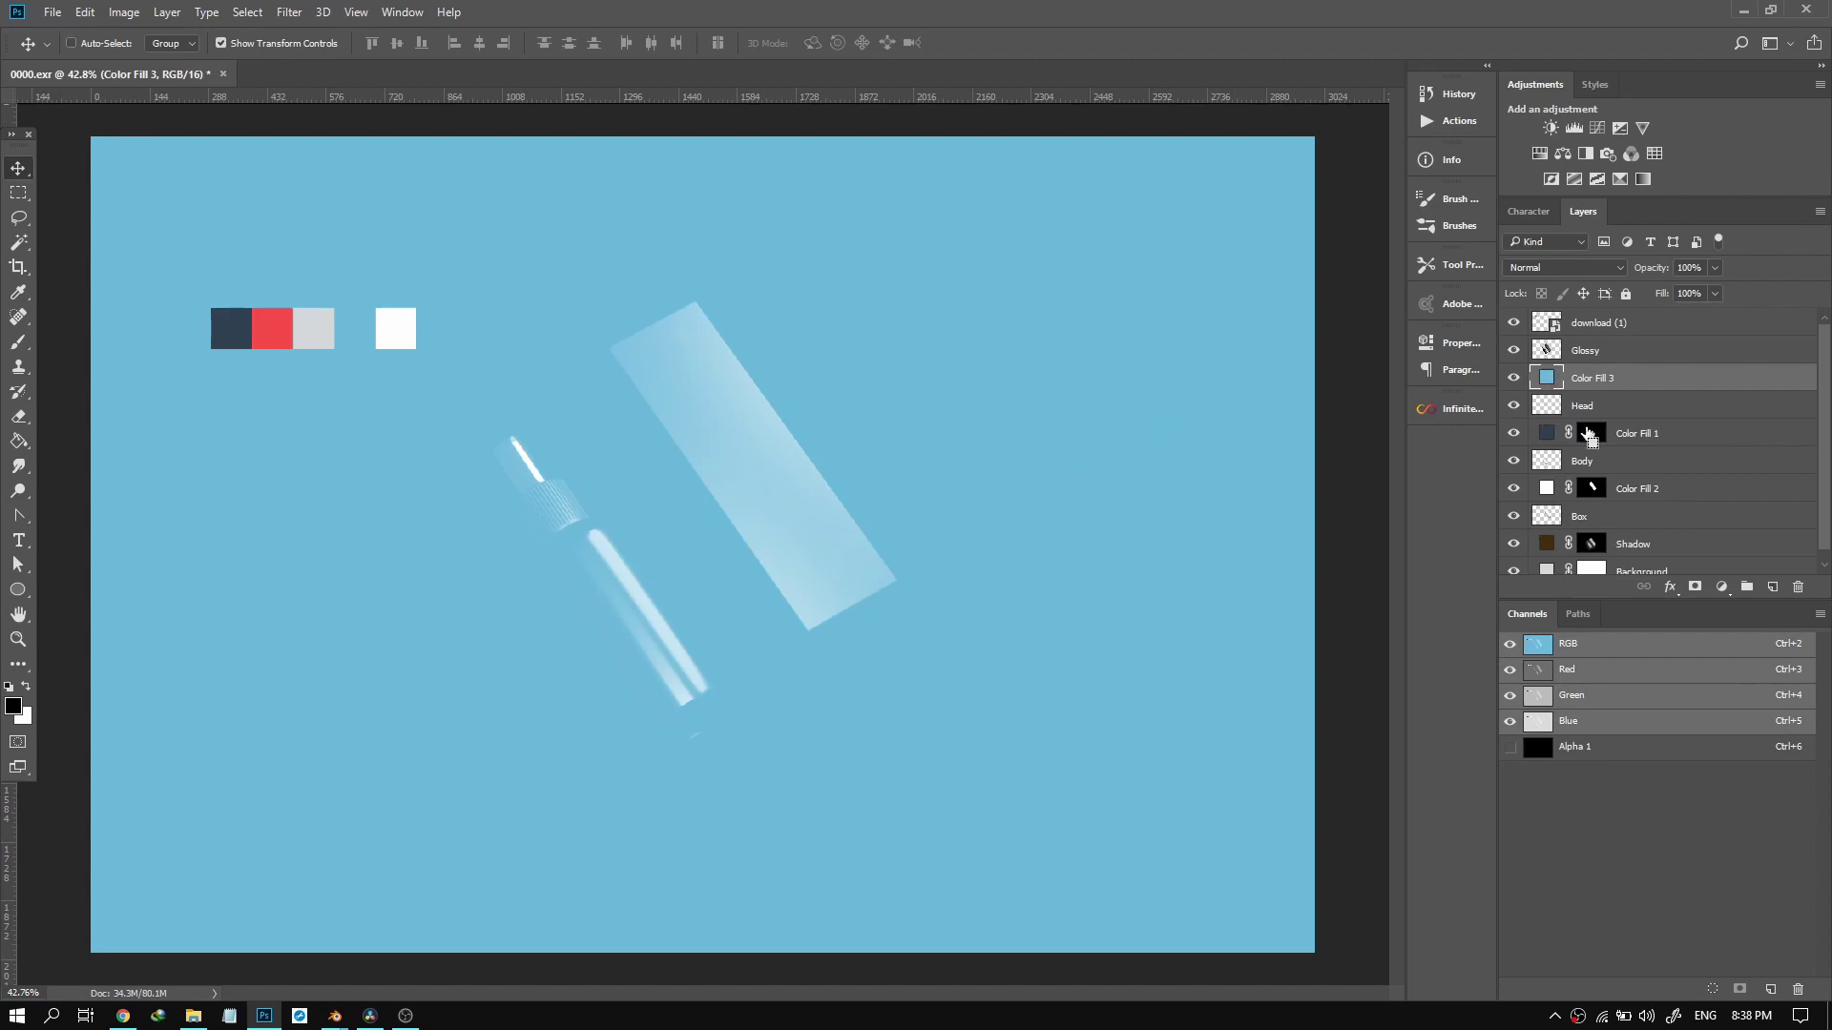
ctrl+click(1549, 414)
click(1695, 587)
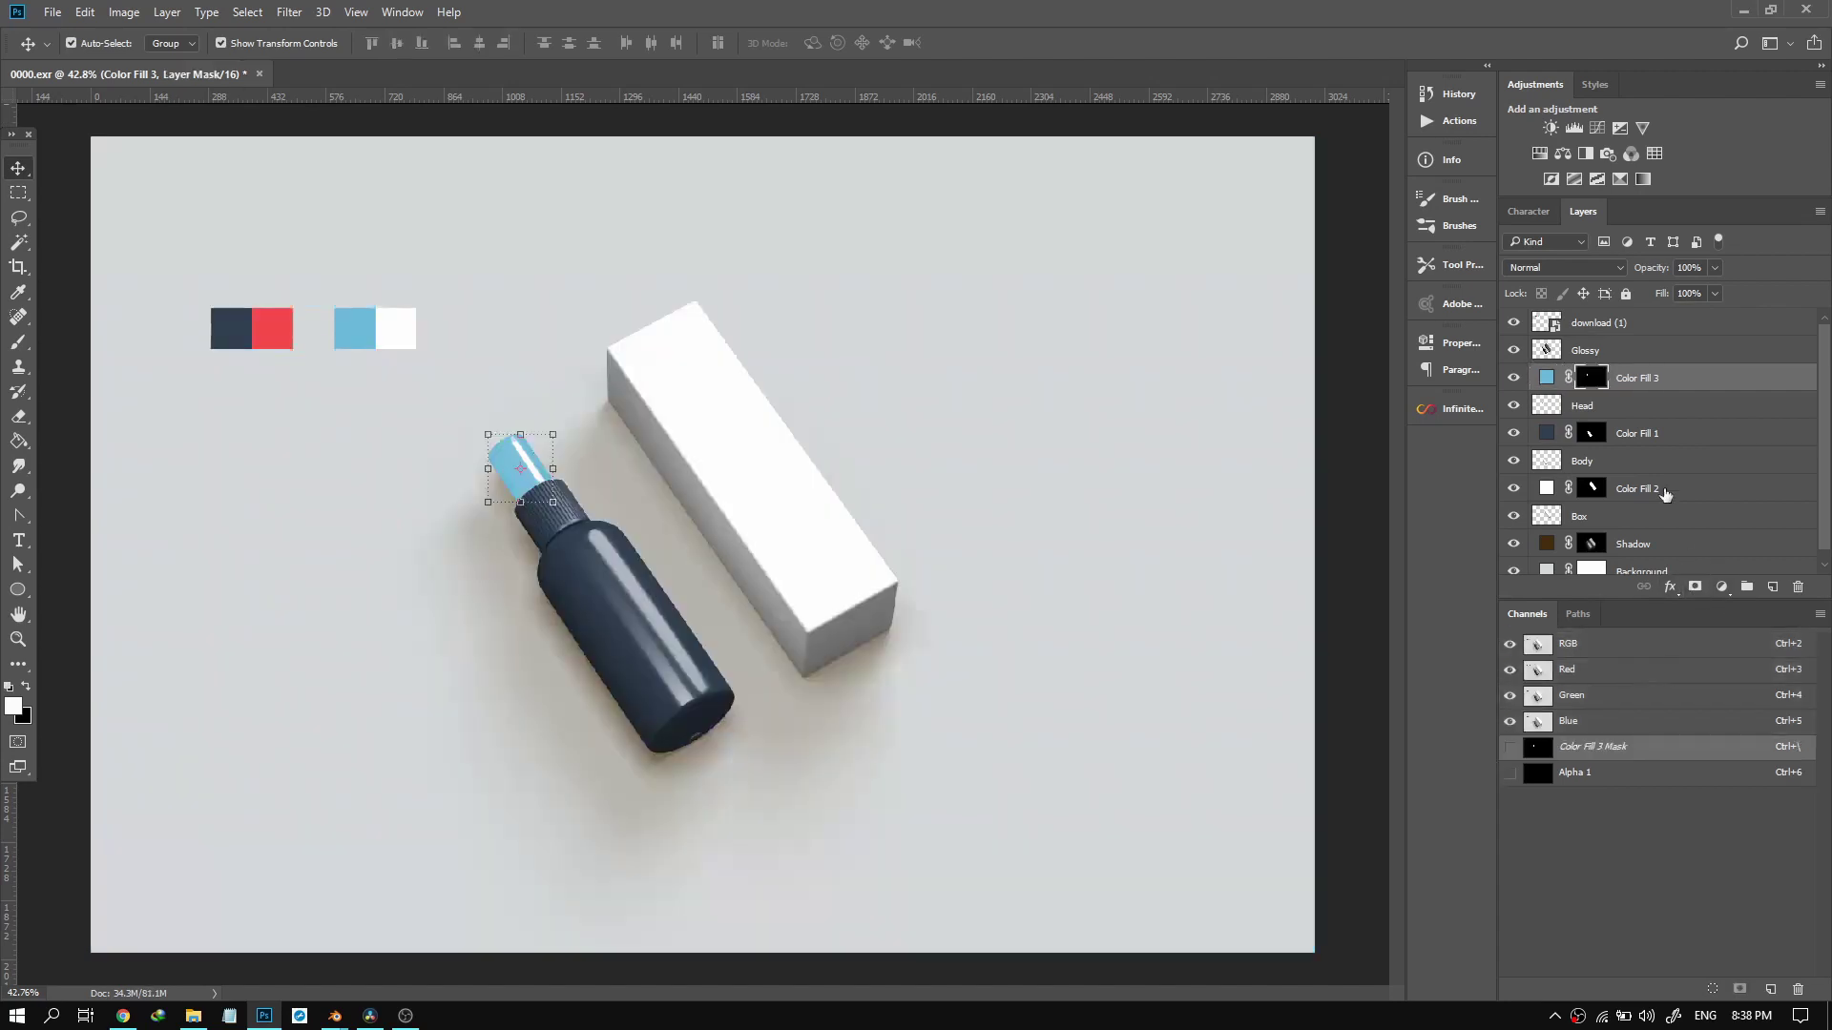
Set the blend mode of the head's light blue fill layer to Multiply.
click(1547, 378)
click(1563, 267)
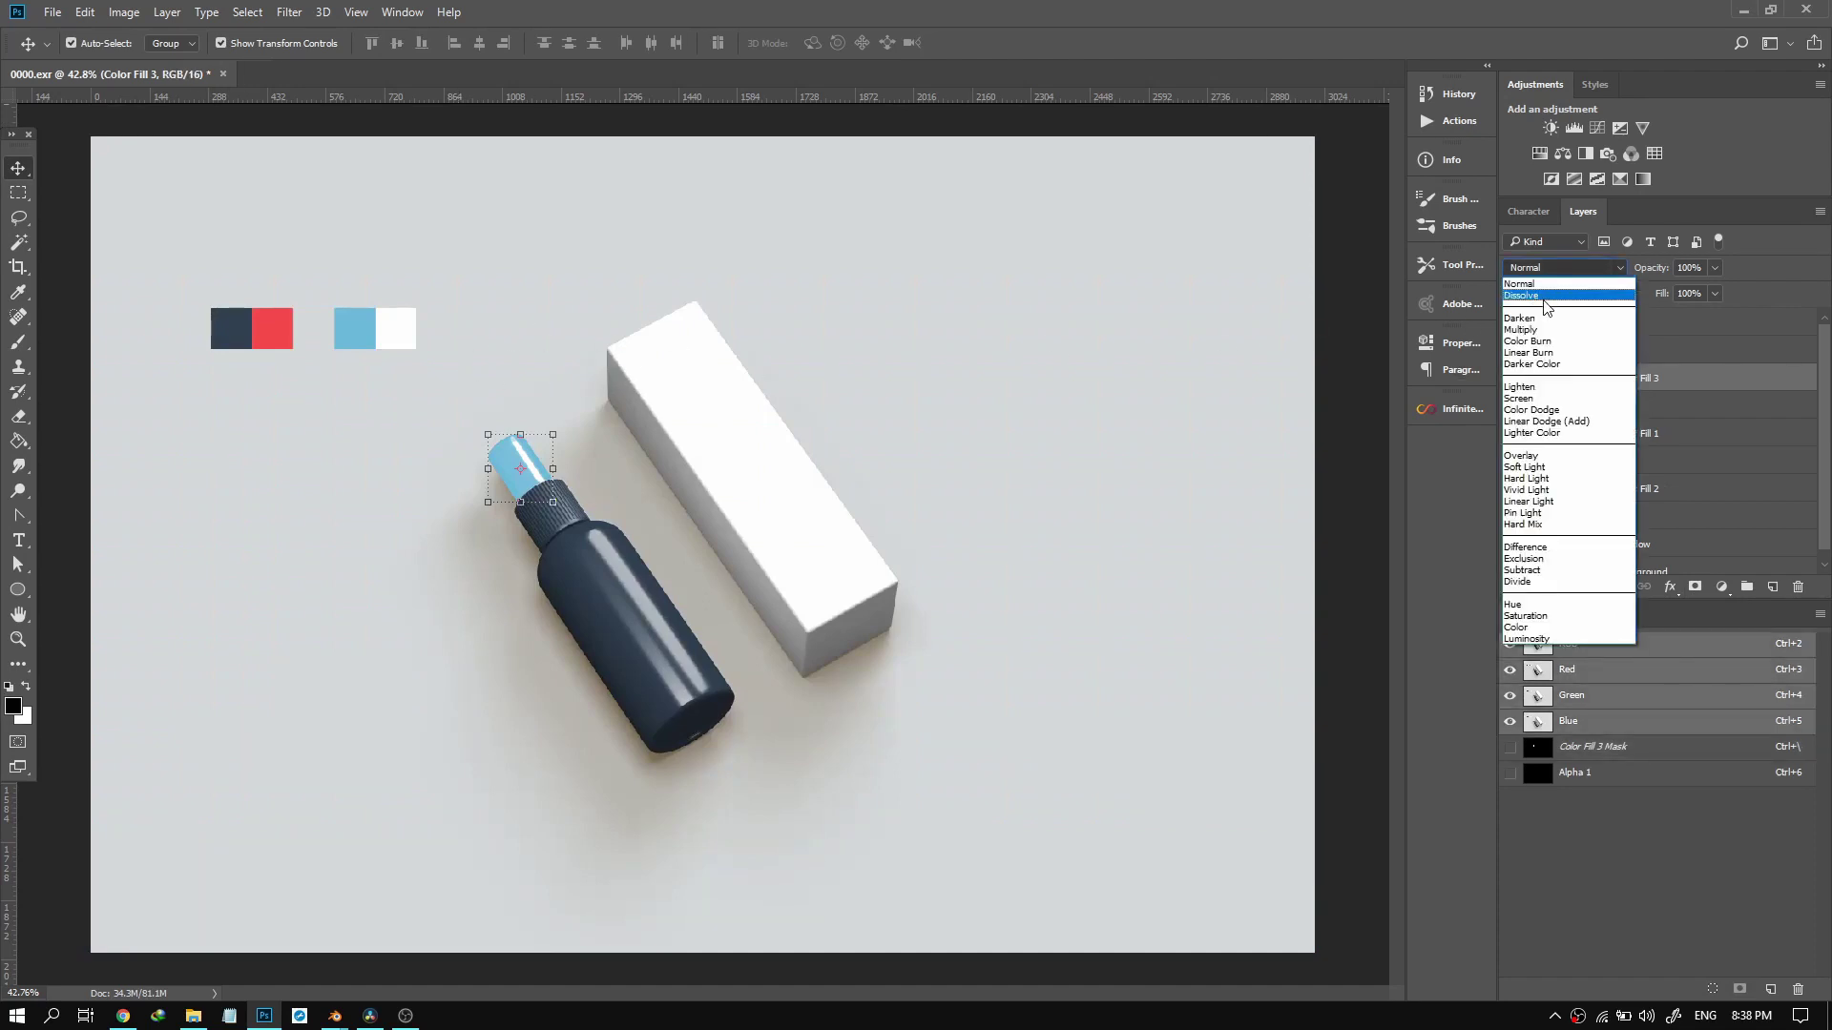
click(1520, 329)
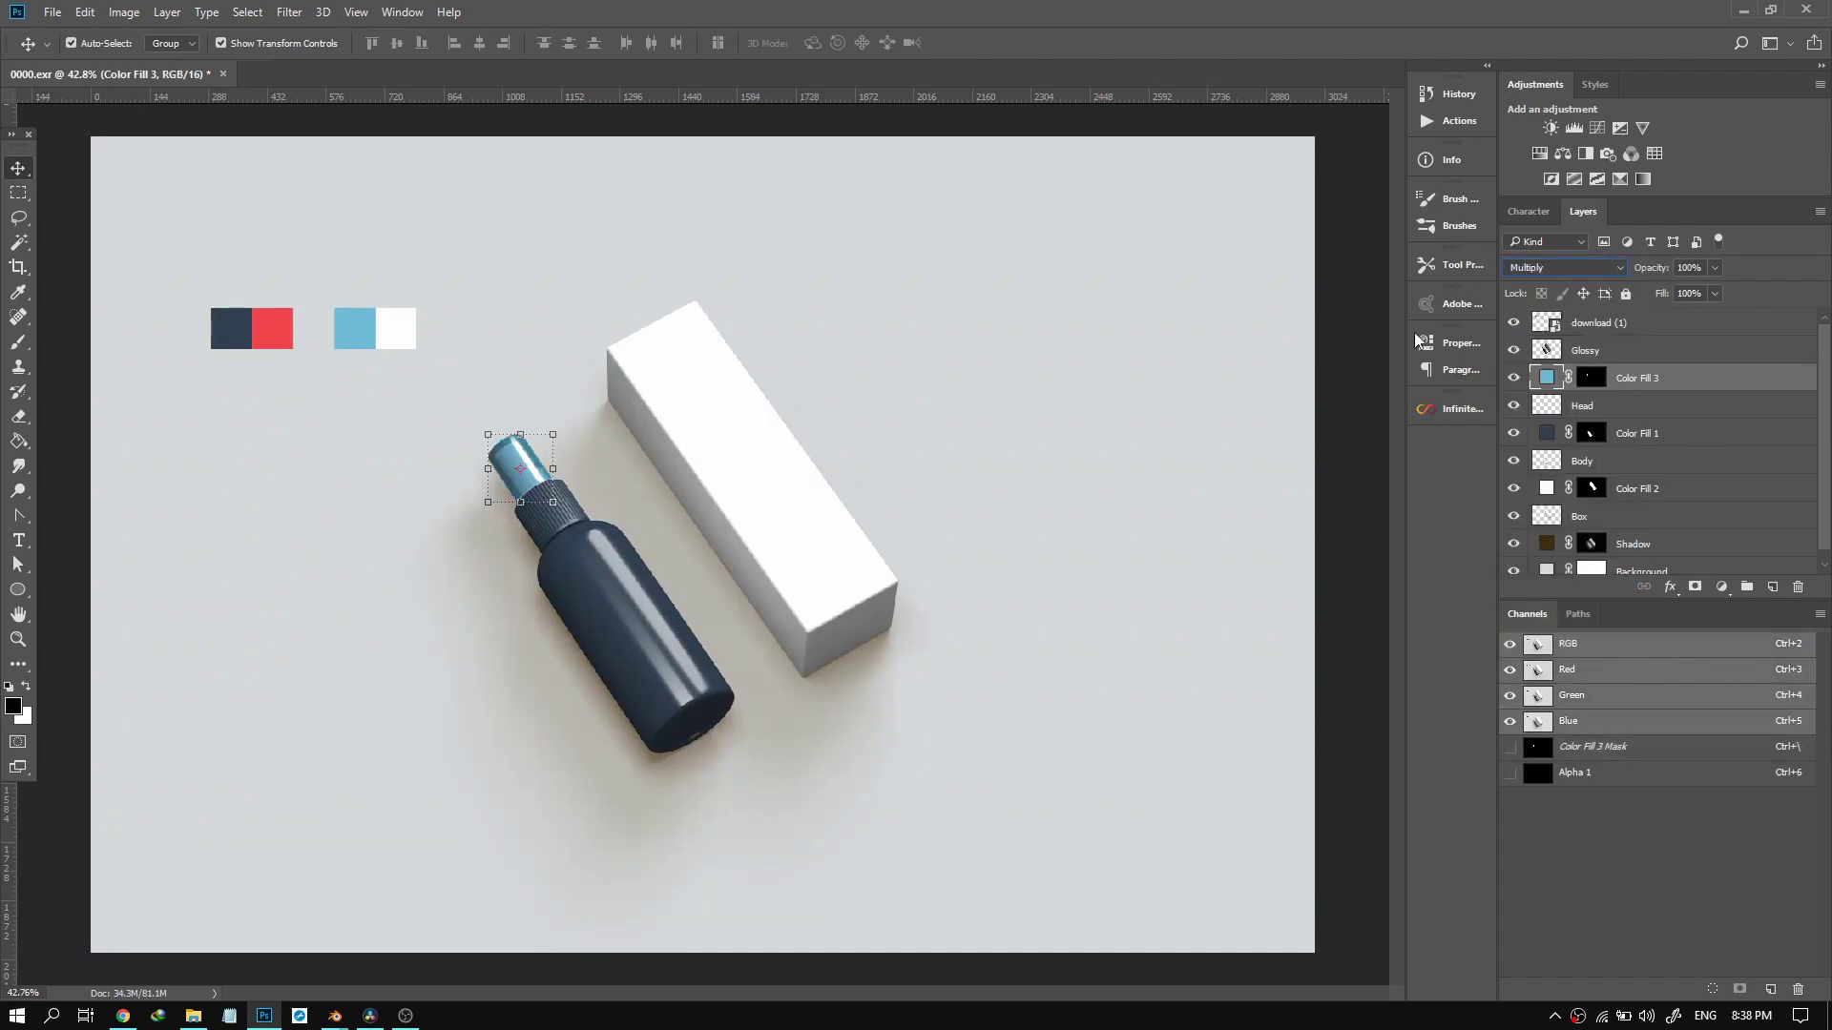
Examine the recolored bottle head, body and box up close on the canvas.
click(18, 192)
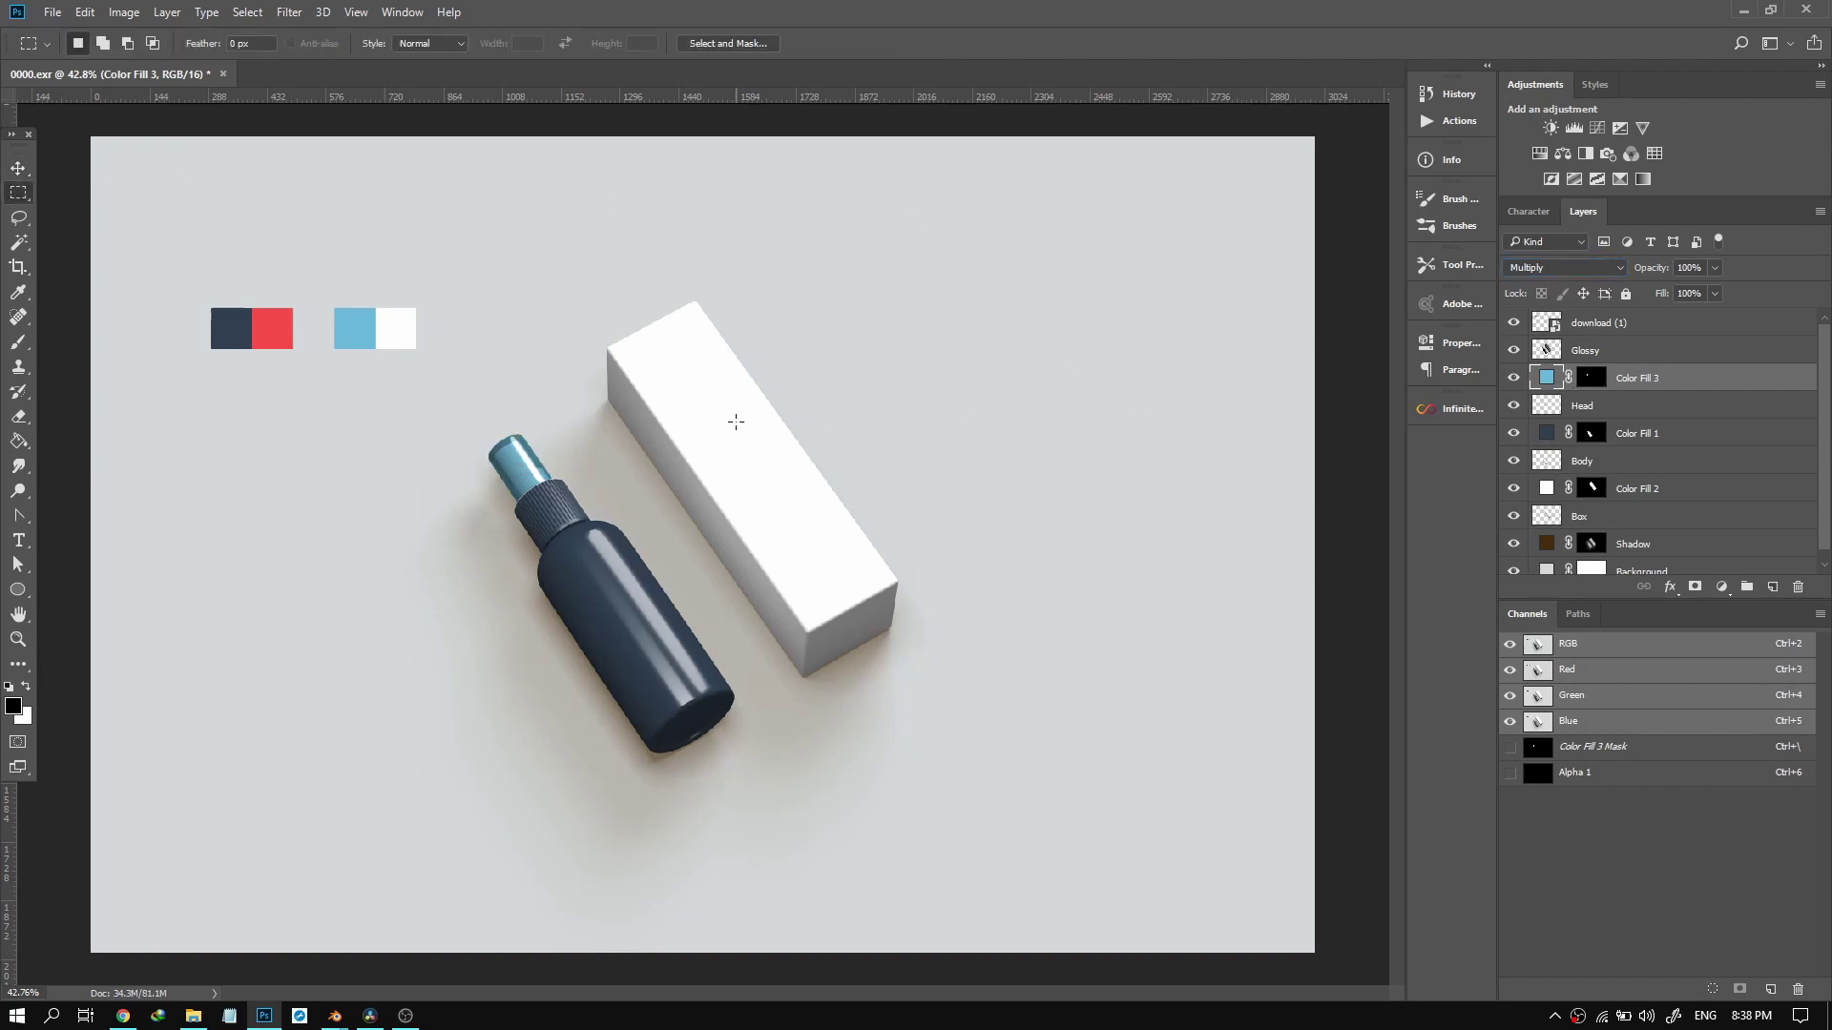
scroll(736, 421, down, 2)
scroll(534, 475, up, 8)
scroll(534, 474, down, 4)
scroll(770, 368, up, 2)
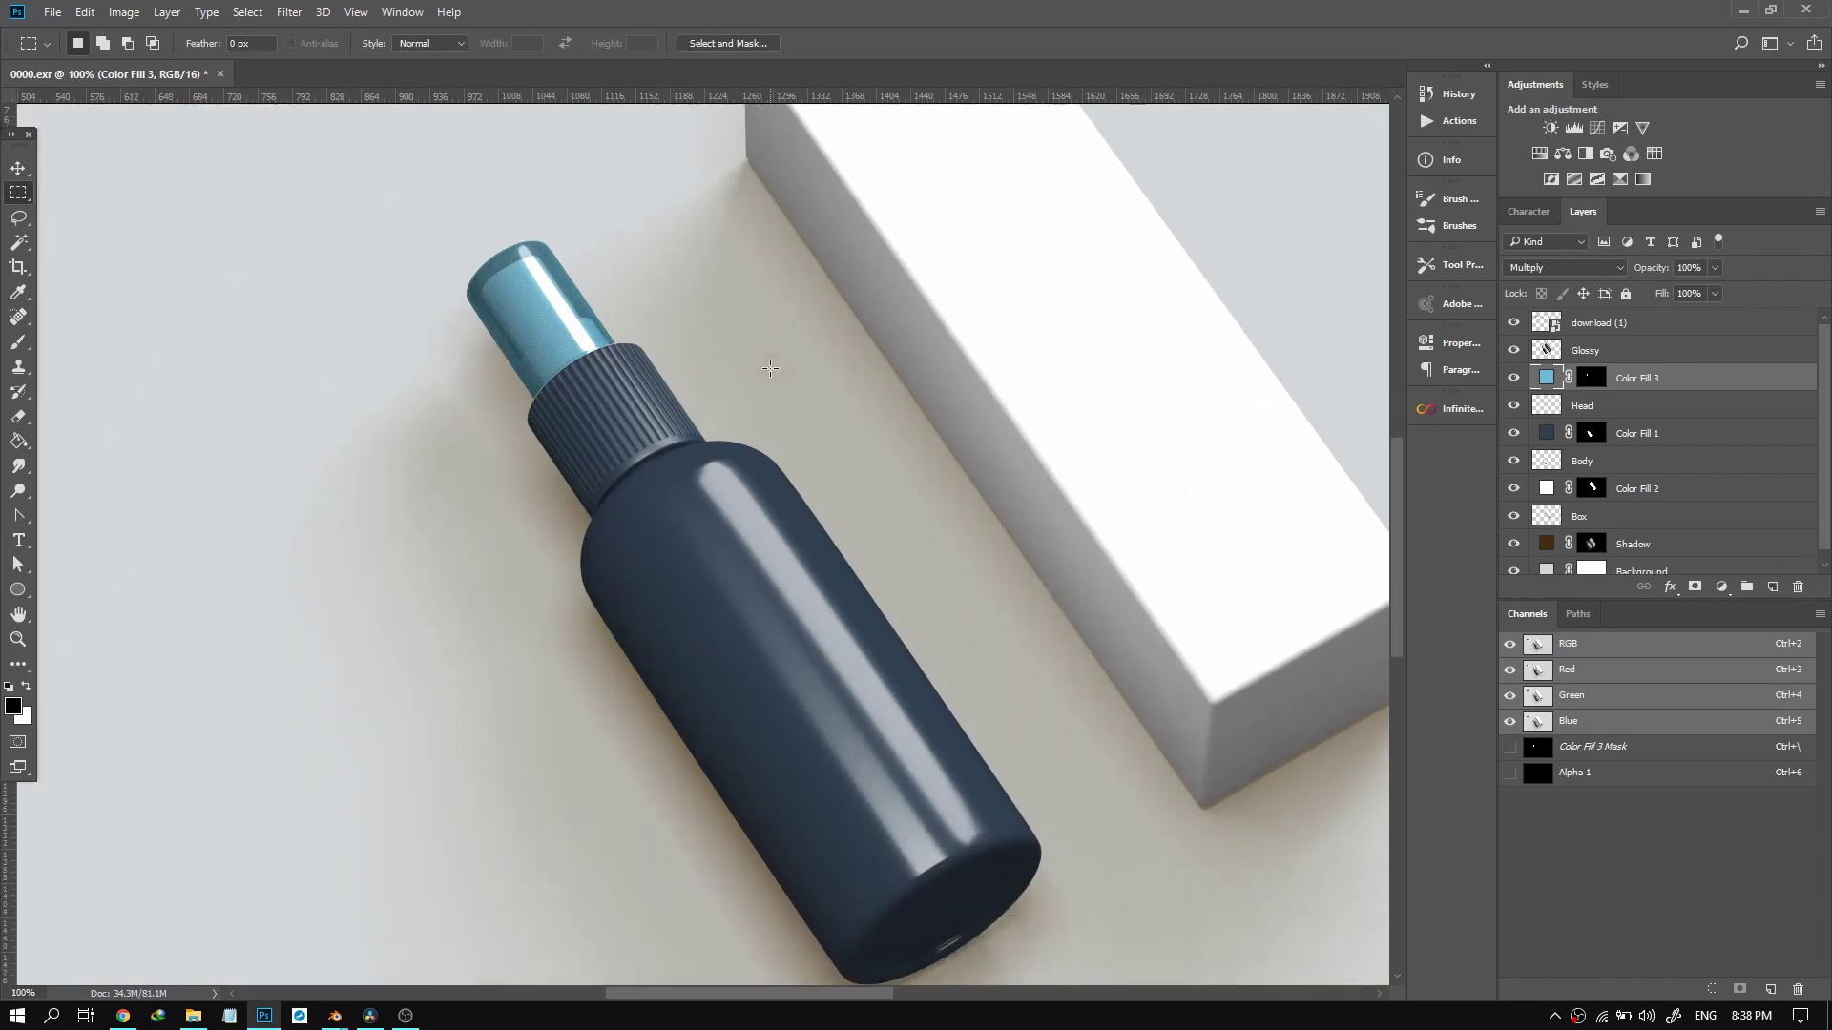
scroll(770, 369, down, 2)
scroll(765, 352, down, 1)
scroll(747, 378, up, 1)
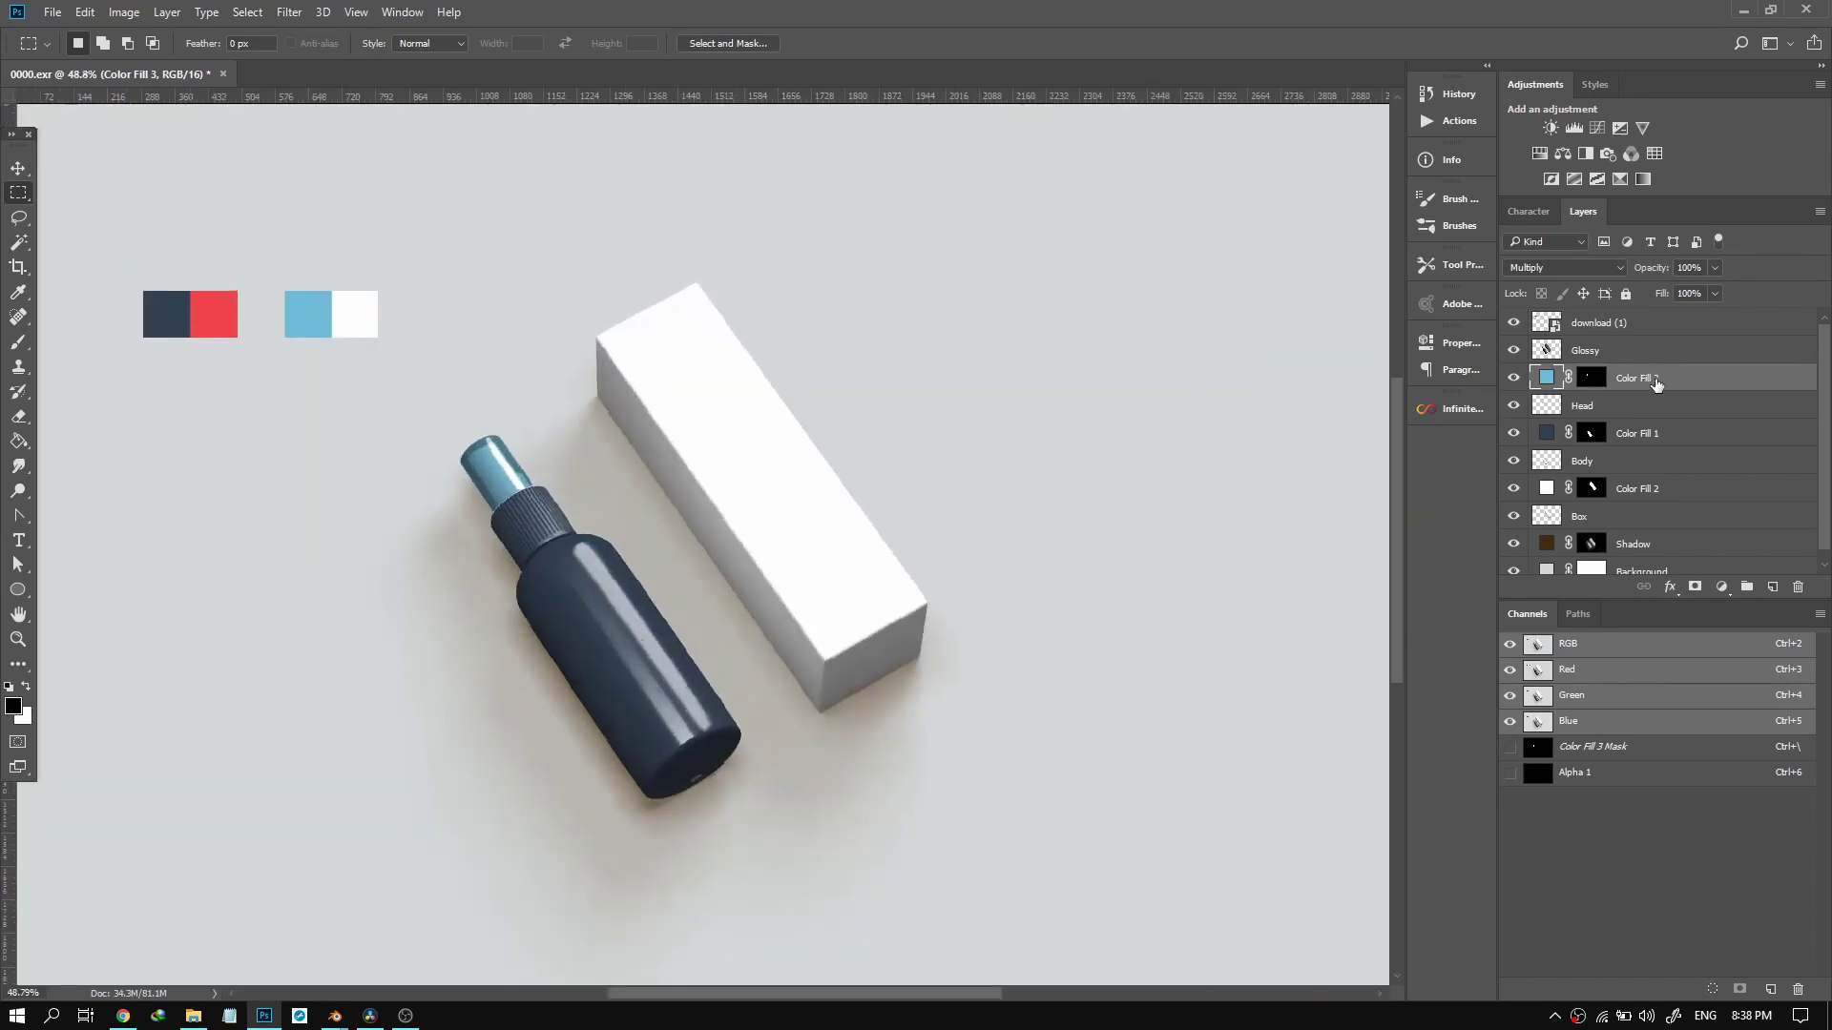
Go through the stack of head, body, box, shadow and glossy layers and compare it with the composition.
shift+click(1647, 404)
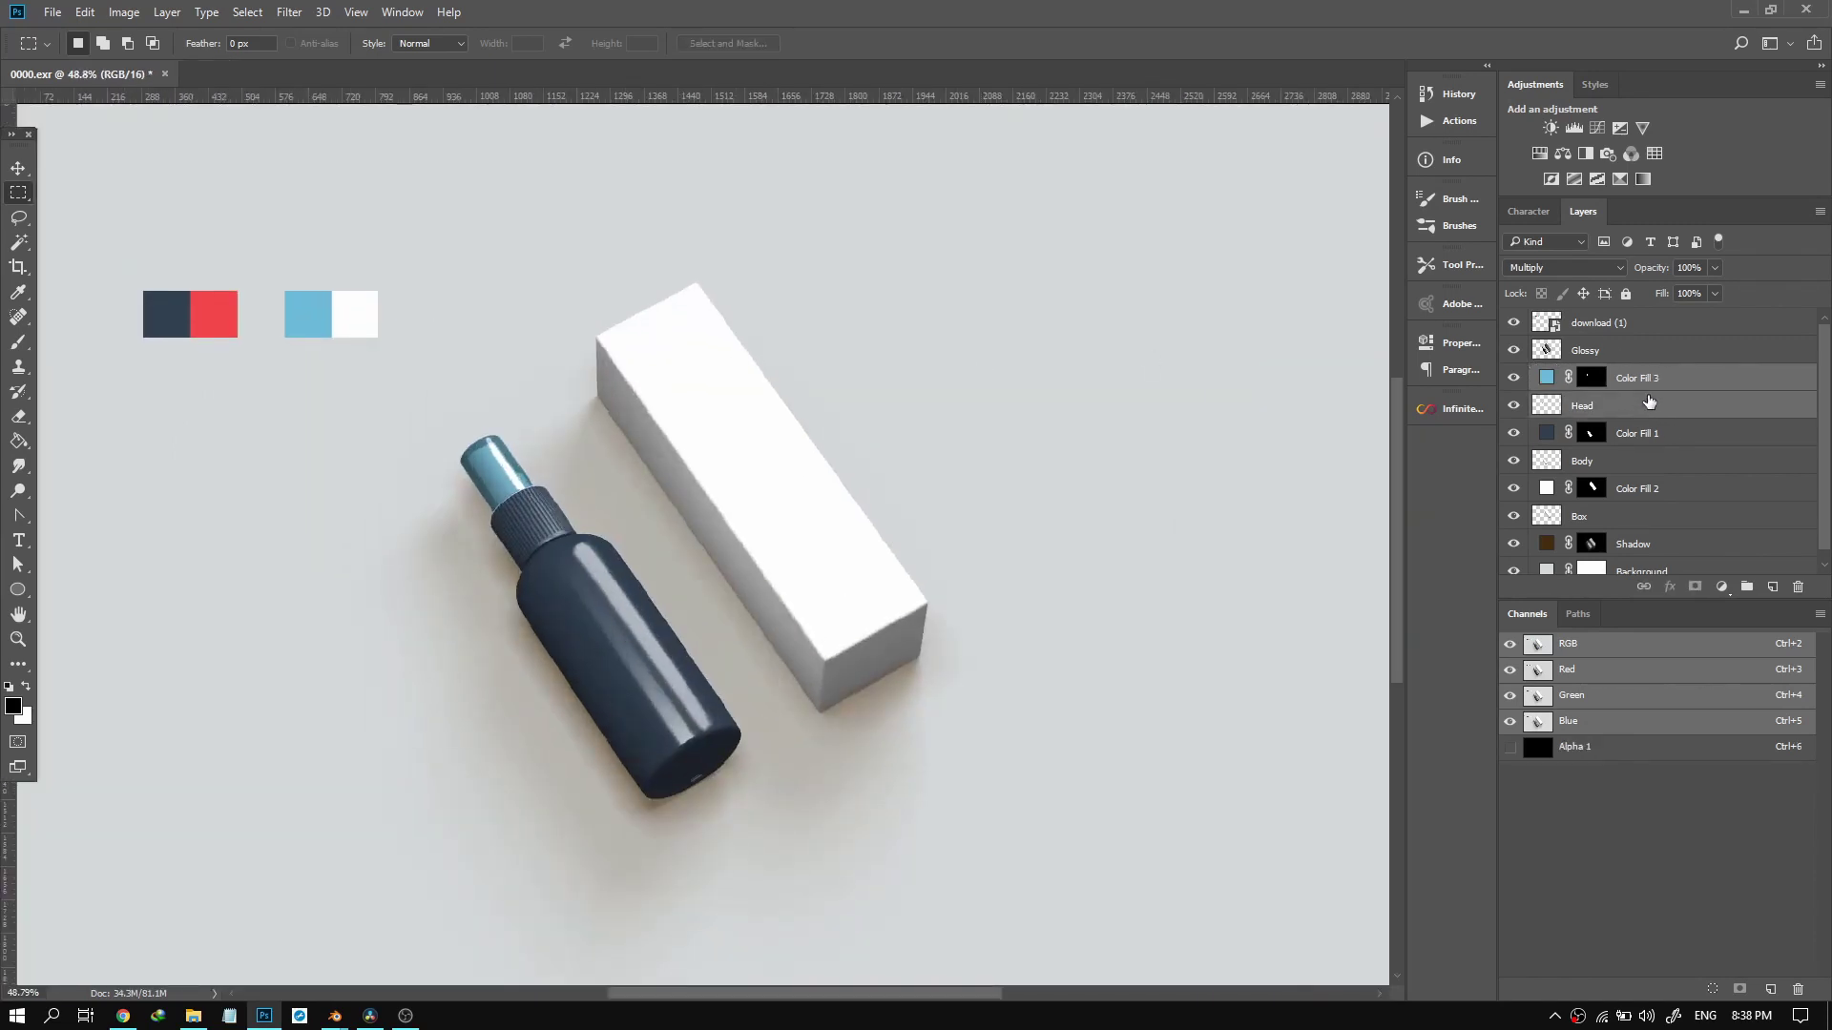
click(1680, 405)
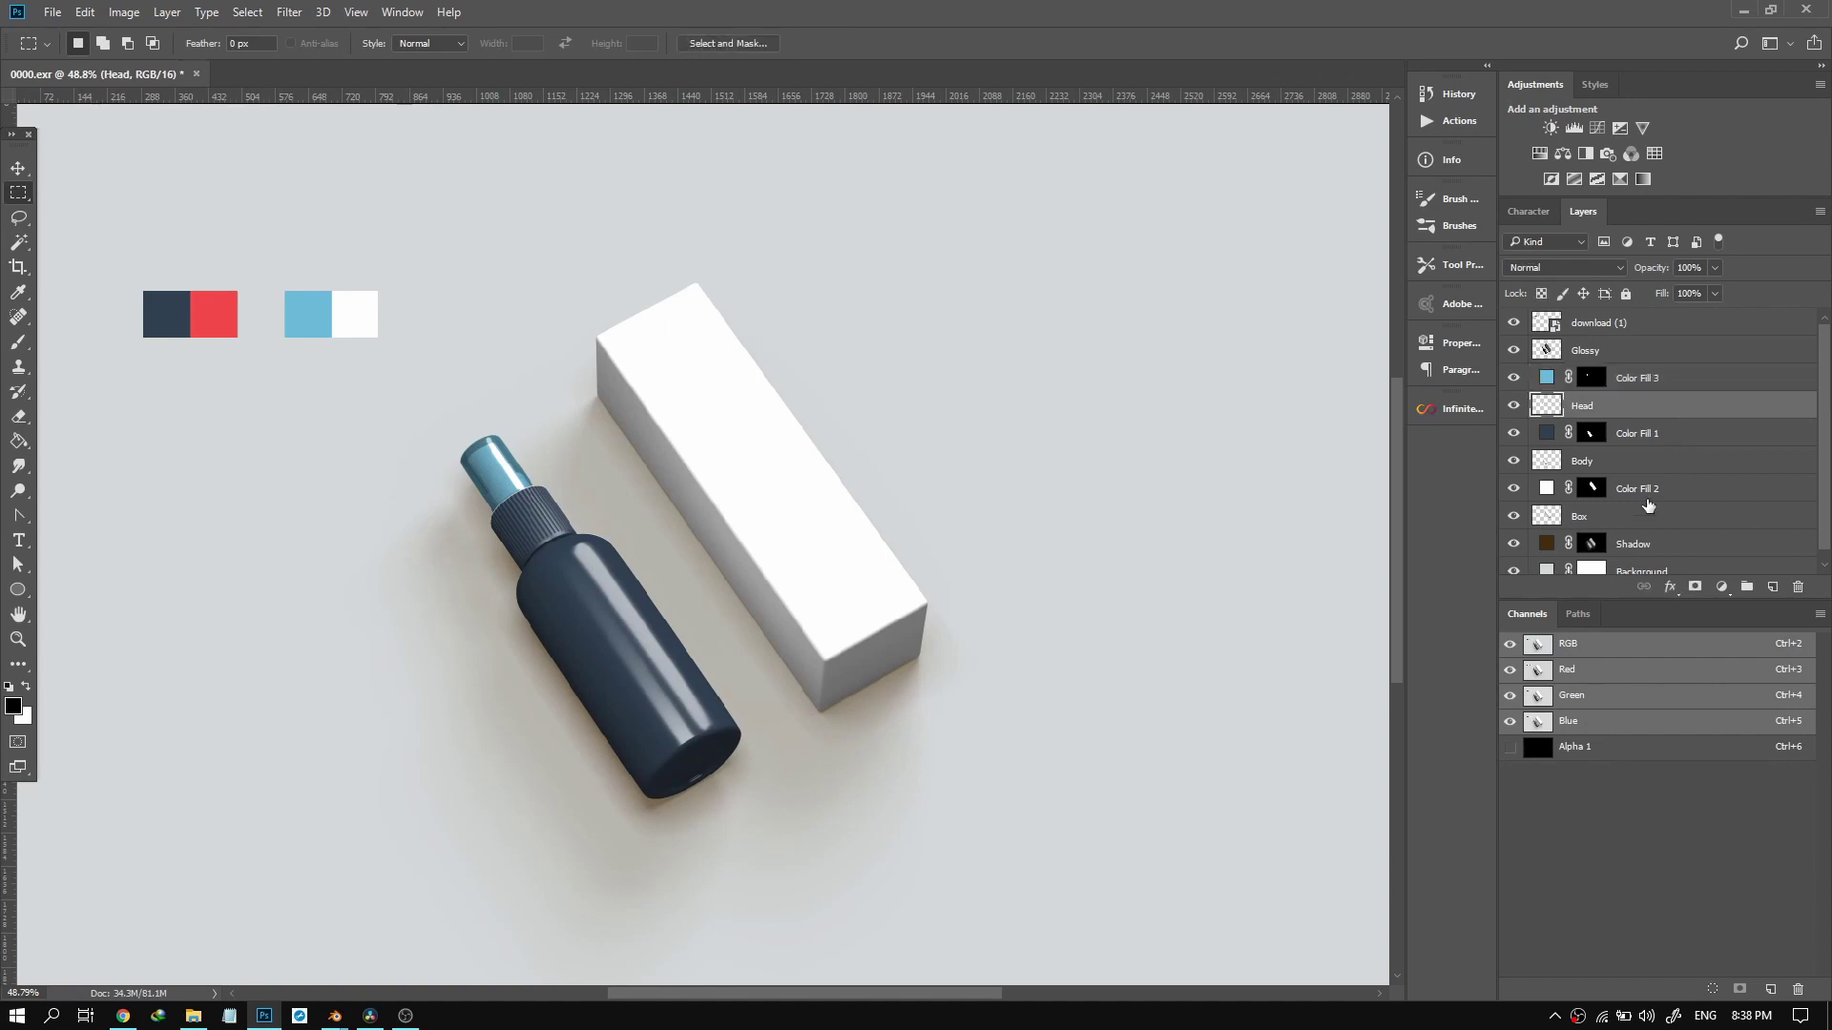
click(1649, 516)
scroll(1650, 510, down, 1)
click(1651, 539)
click(1647, 507)
scroll(1633, 386, up, 1)
click(1615, 355)
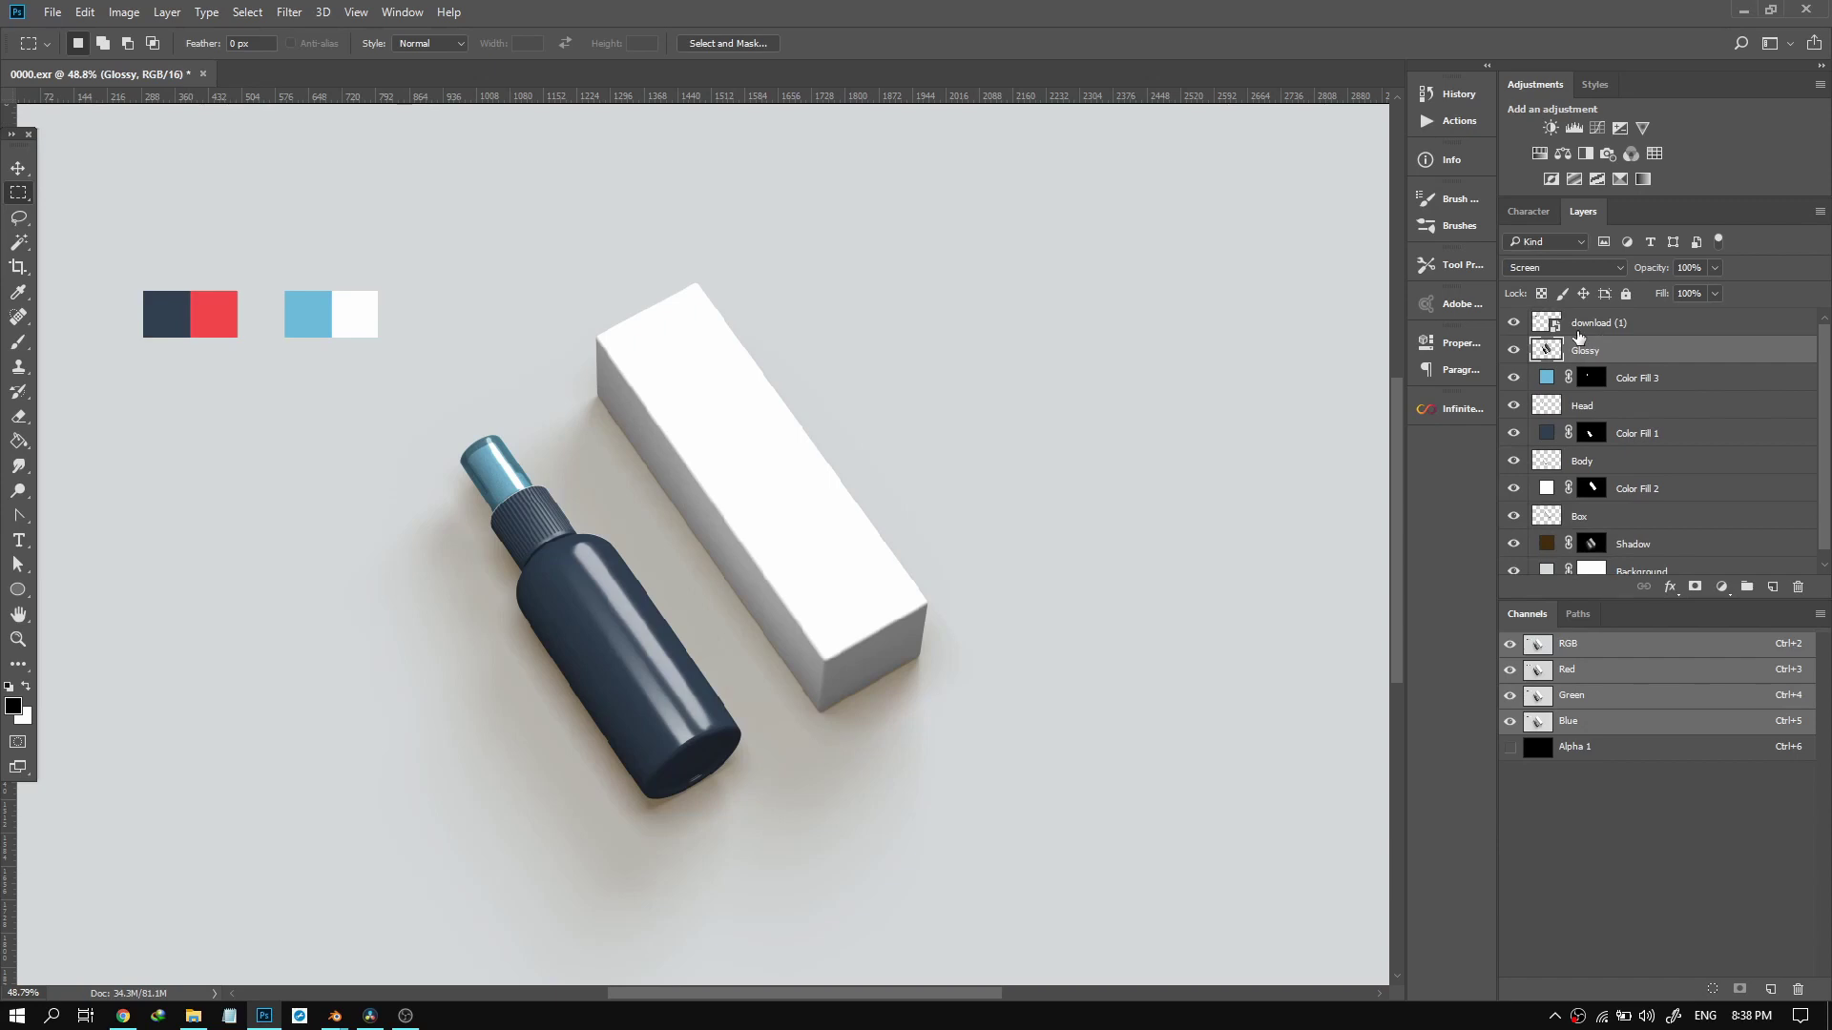
scroll(546, 336, down, 1)
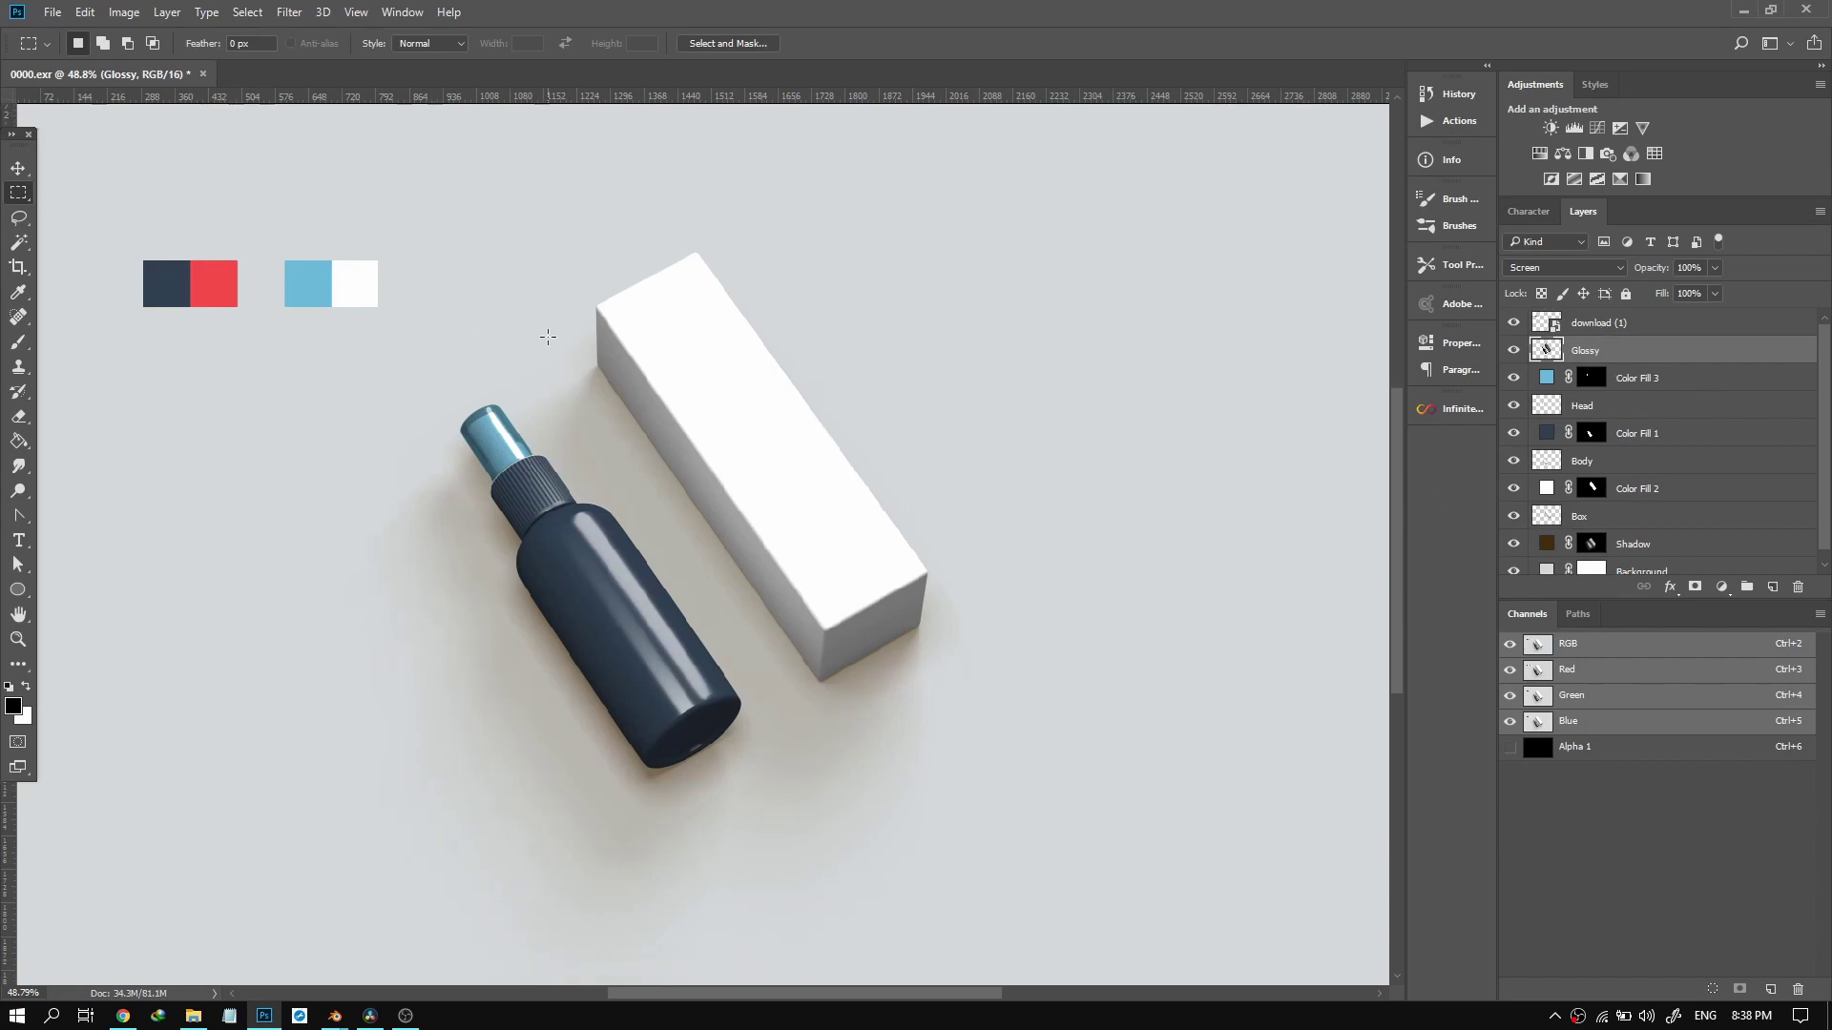
scroll(770, 372, down, 3)
scroll(753, 439, up, 3)
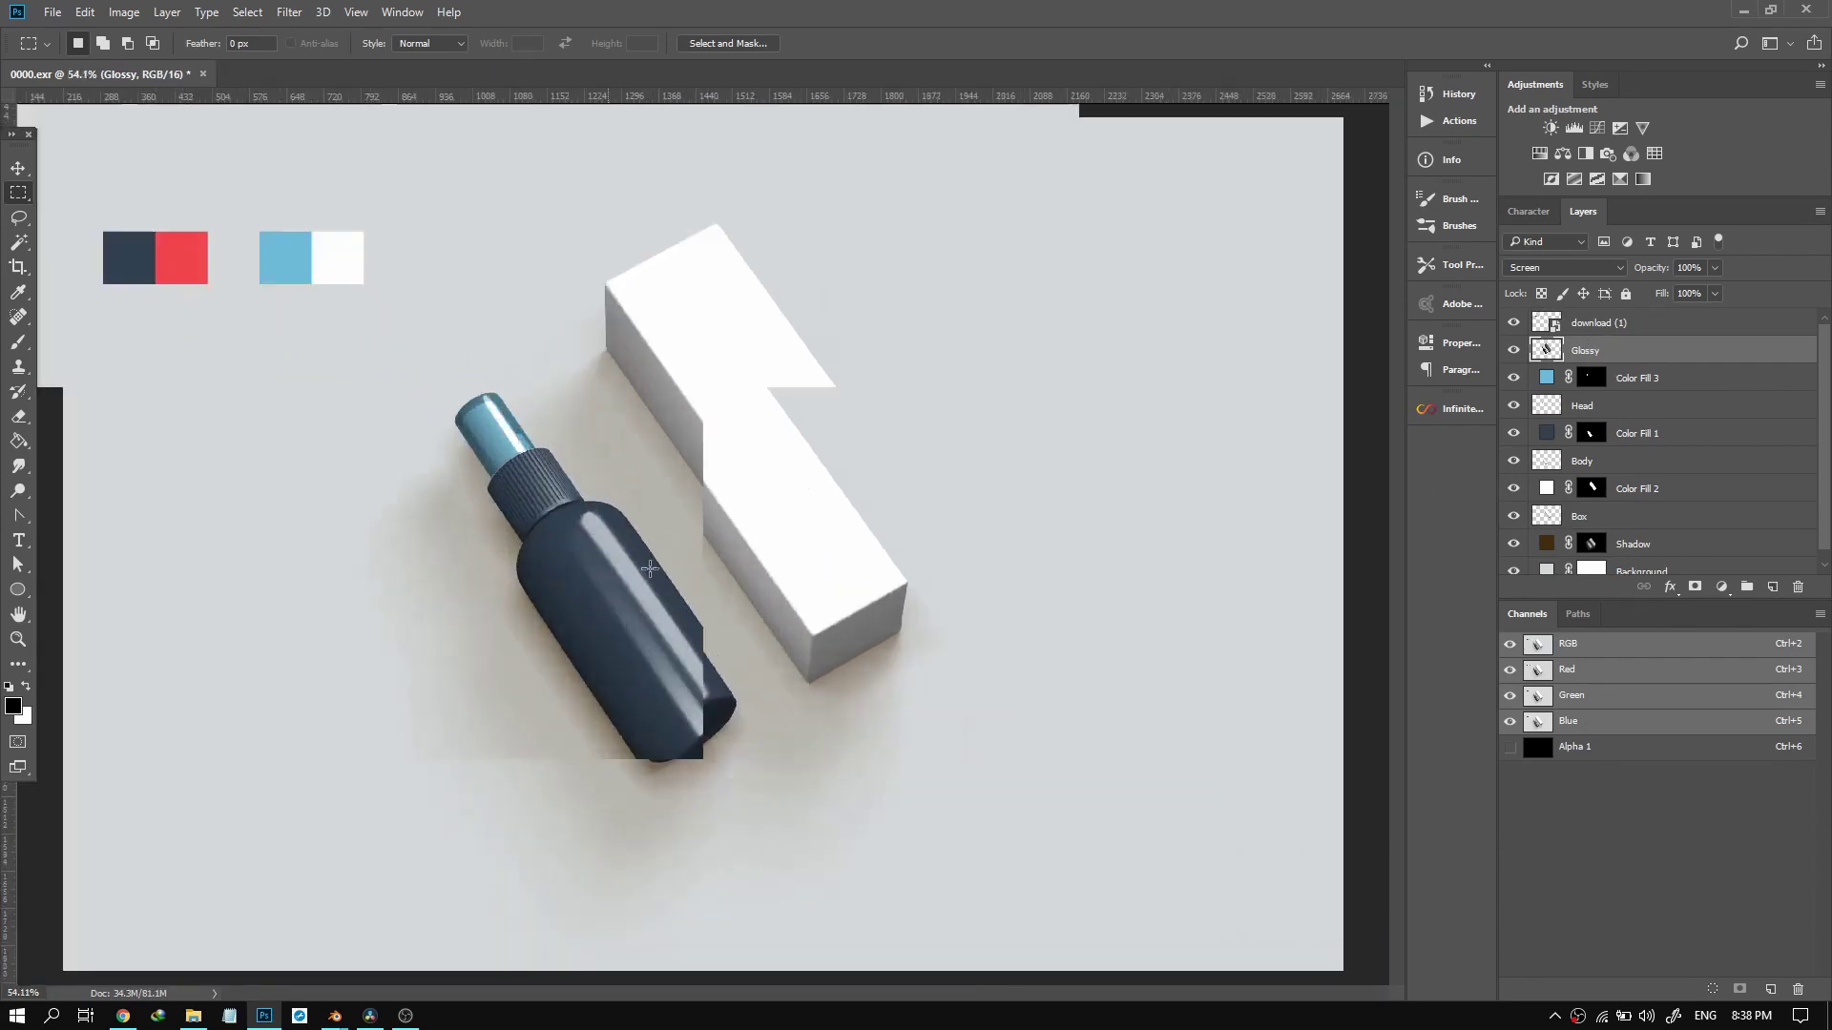
scroll(741, 504, down, 1)
scroll(830, 462, up, 1)
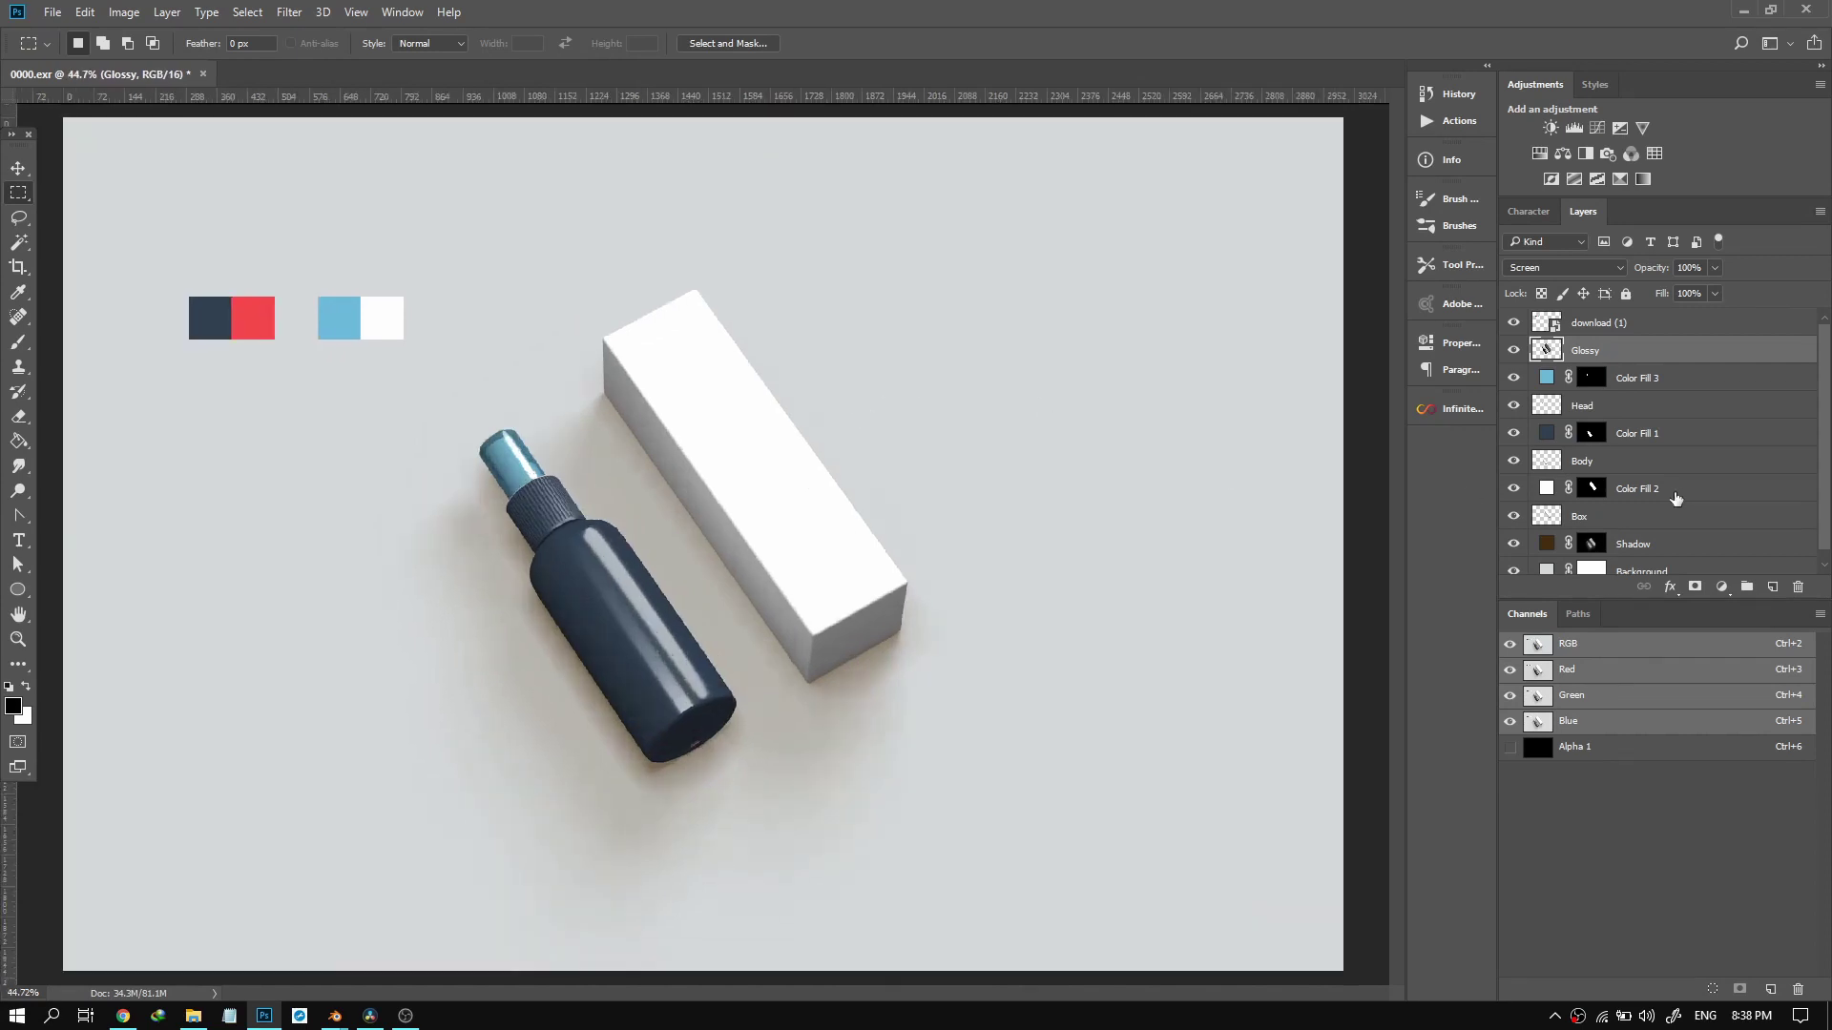
Recolor the Shadow layer's fill to a very dark blue with a hue of about 217°.
scroll(1565, 534, down, 1)
double_click(1563, 532)
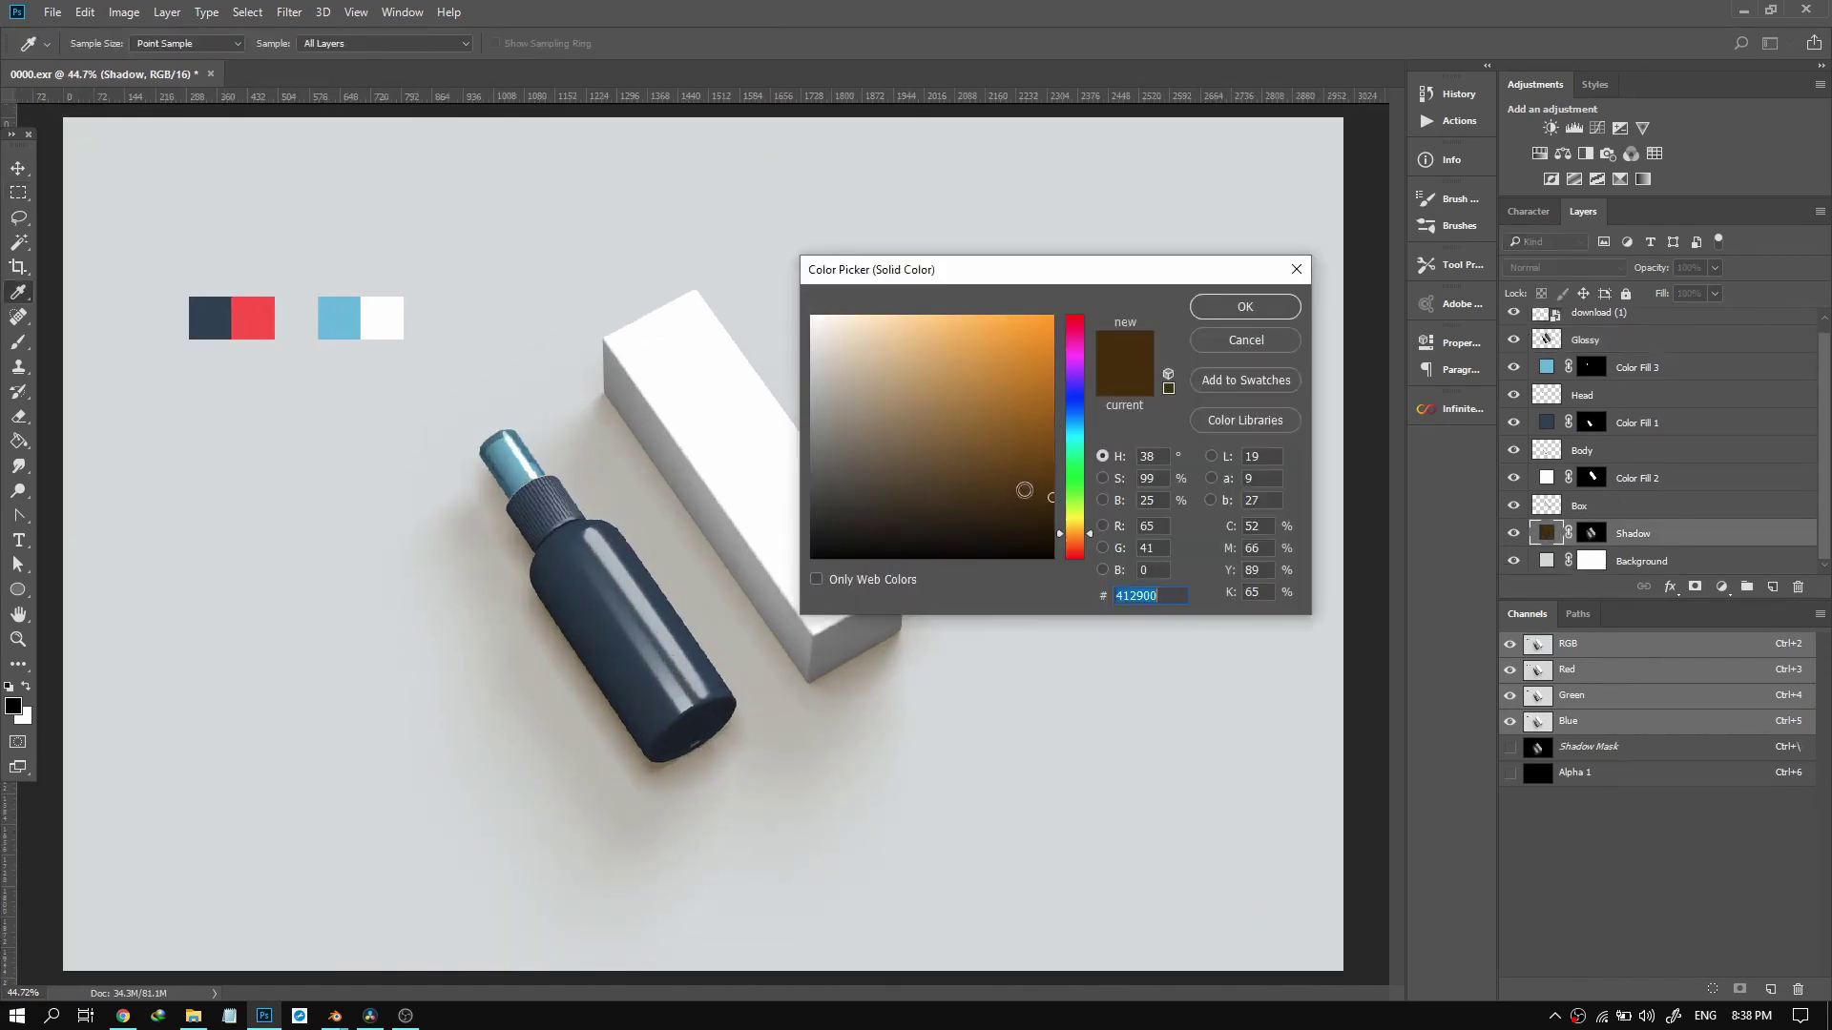
text(313131)
click(1082, 415)
drag(1018, 511, 1053, 526)
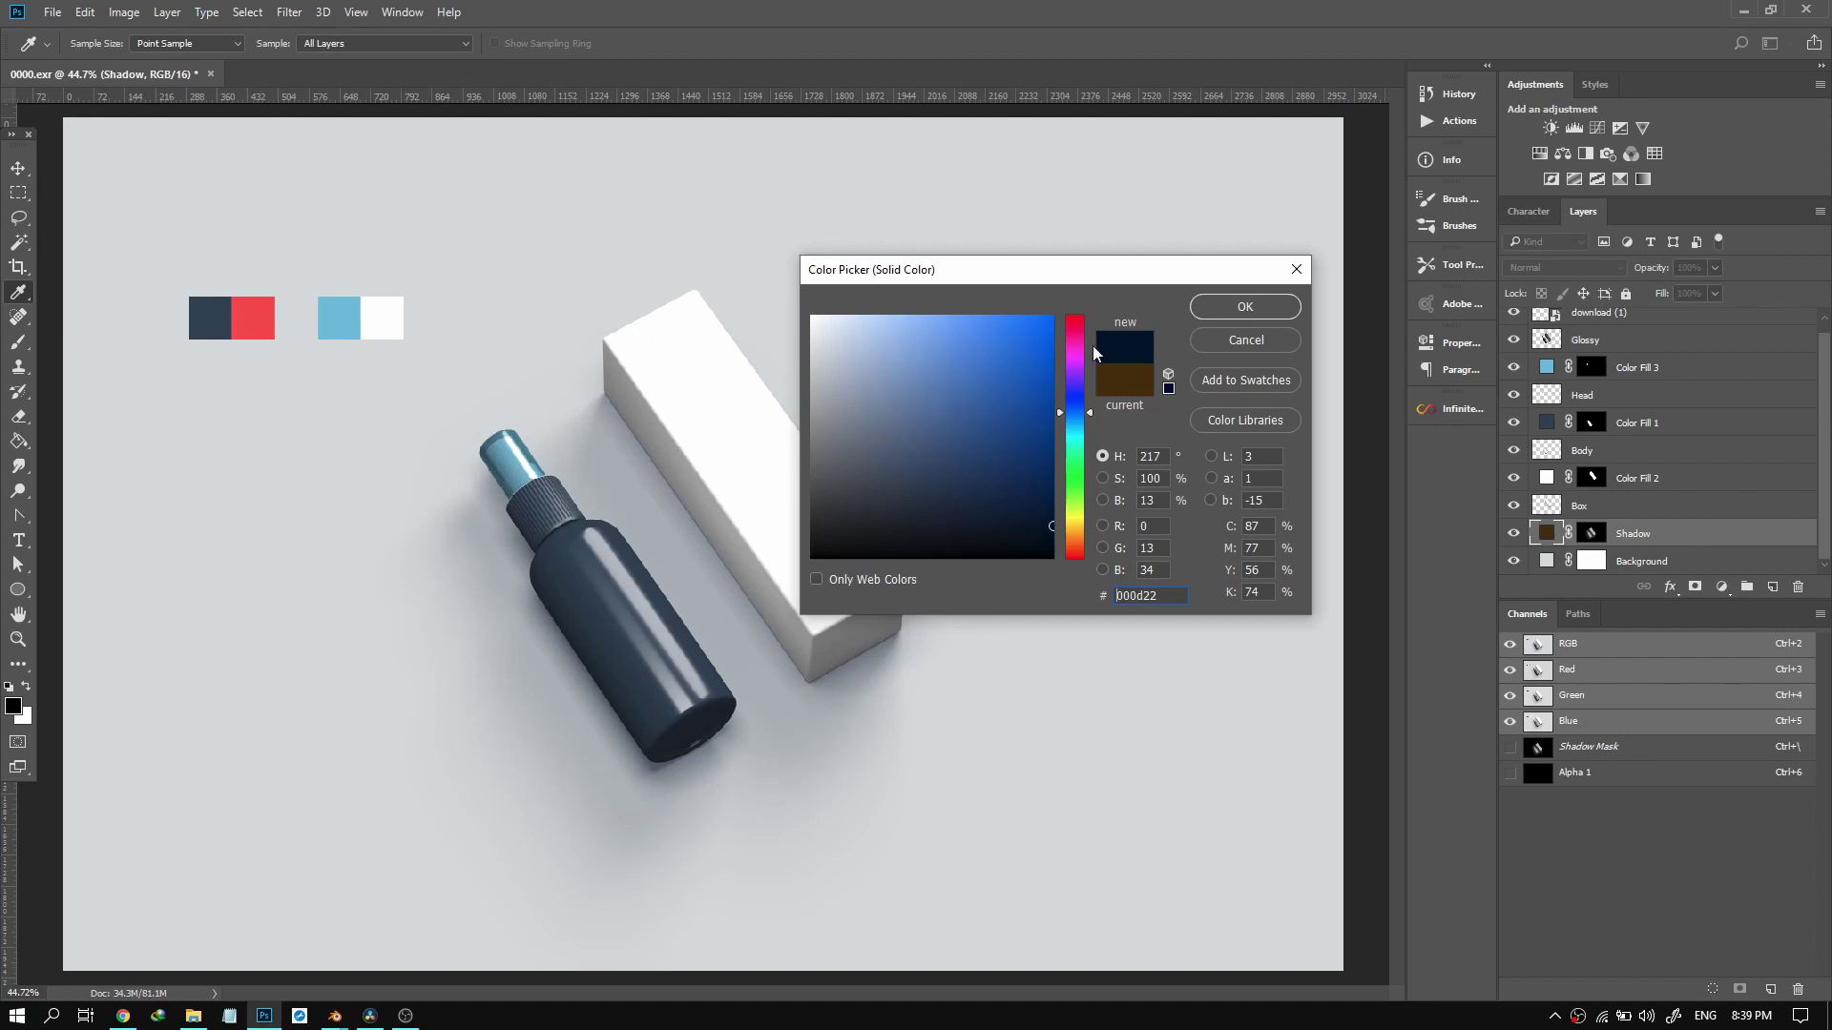
drag(1050, 527, 1052, 533)
click(1238, 307)
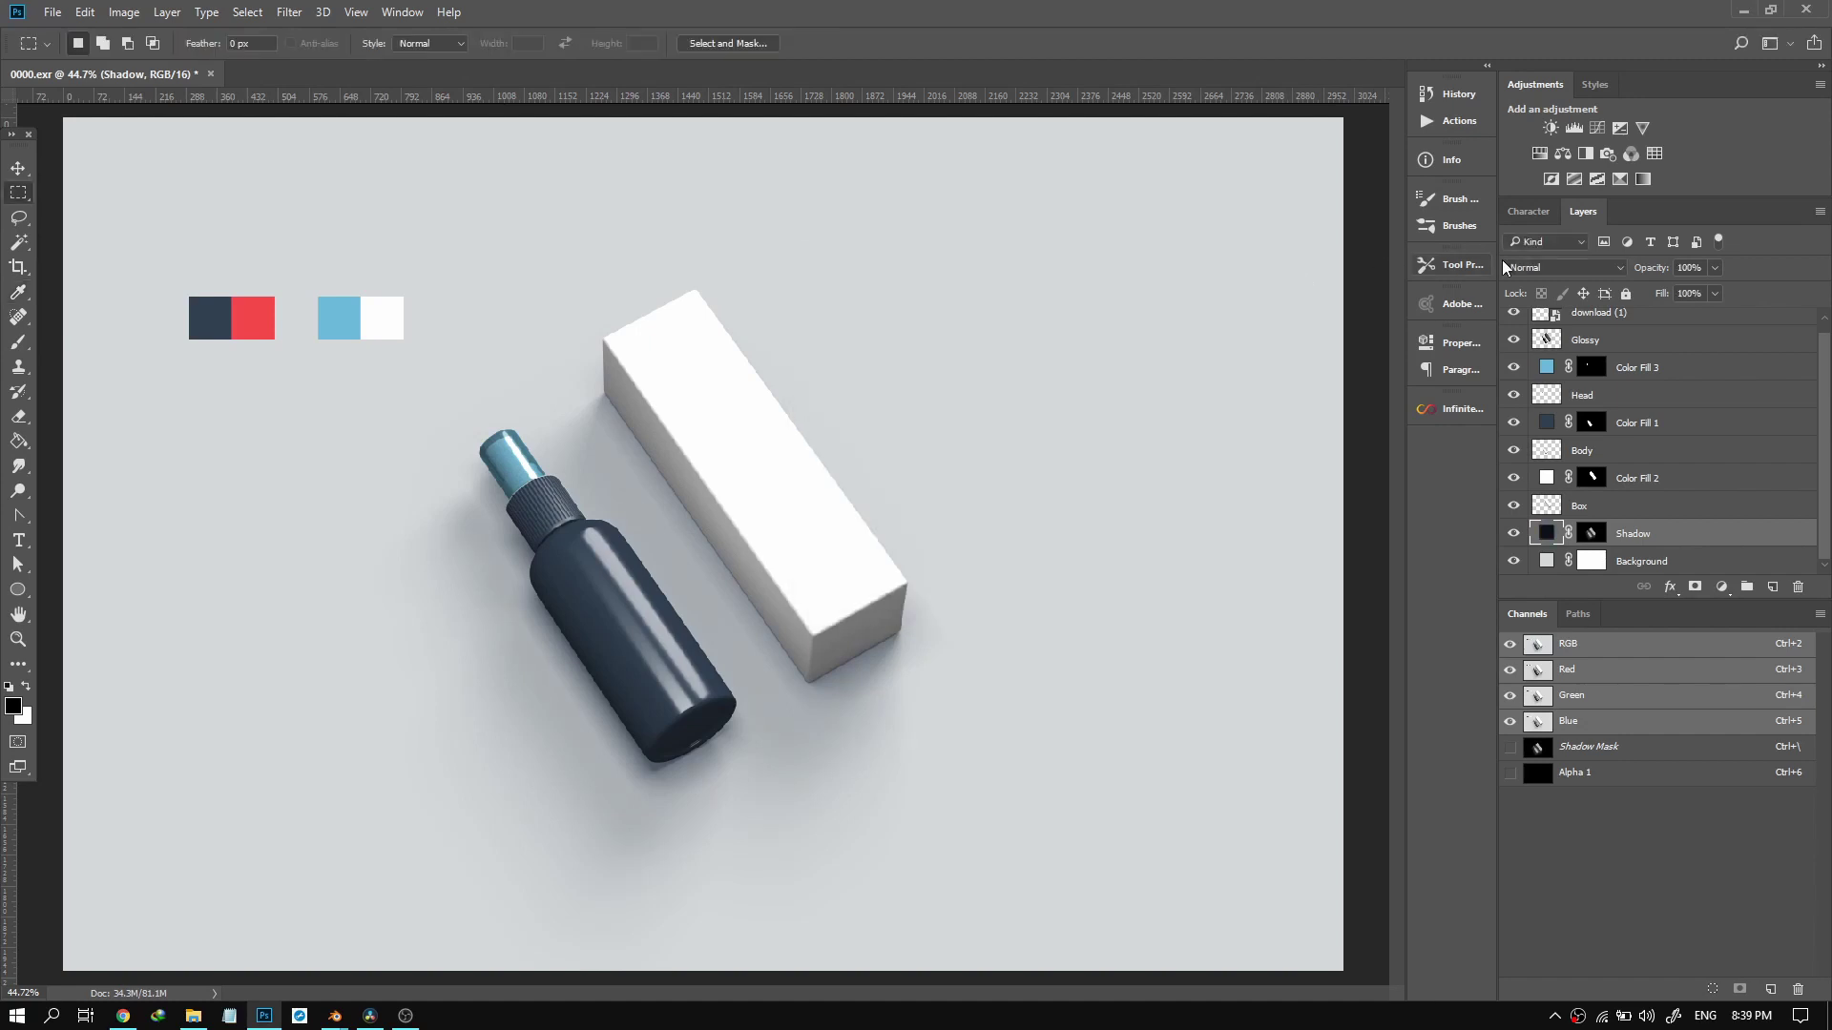
key(ctrl+minus)
key(ctrl+minus)
key(ctrl+minus)
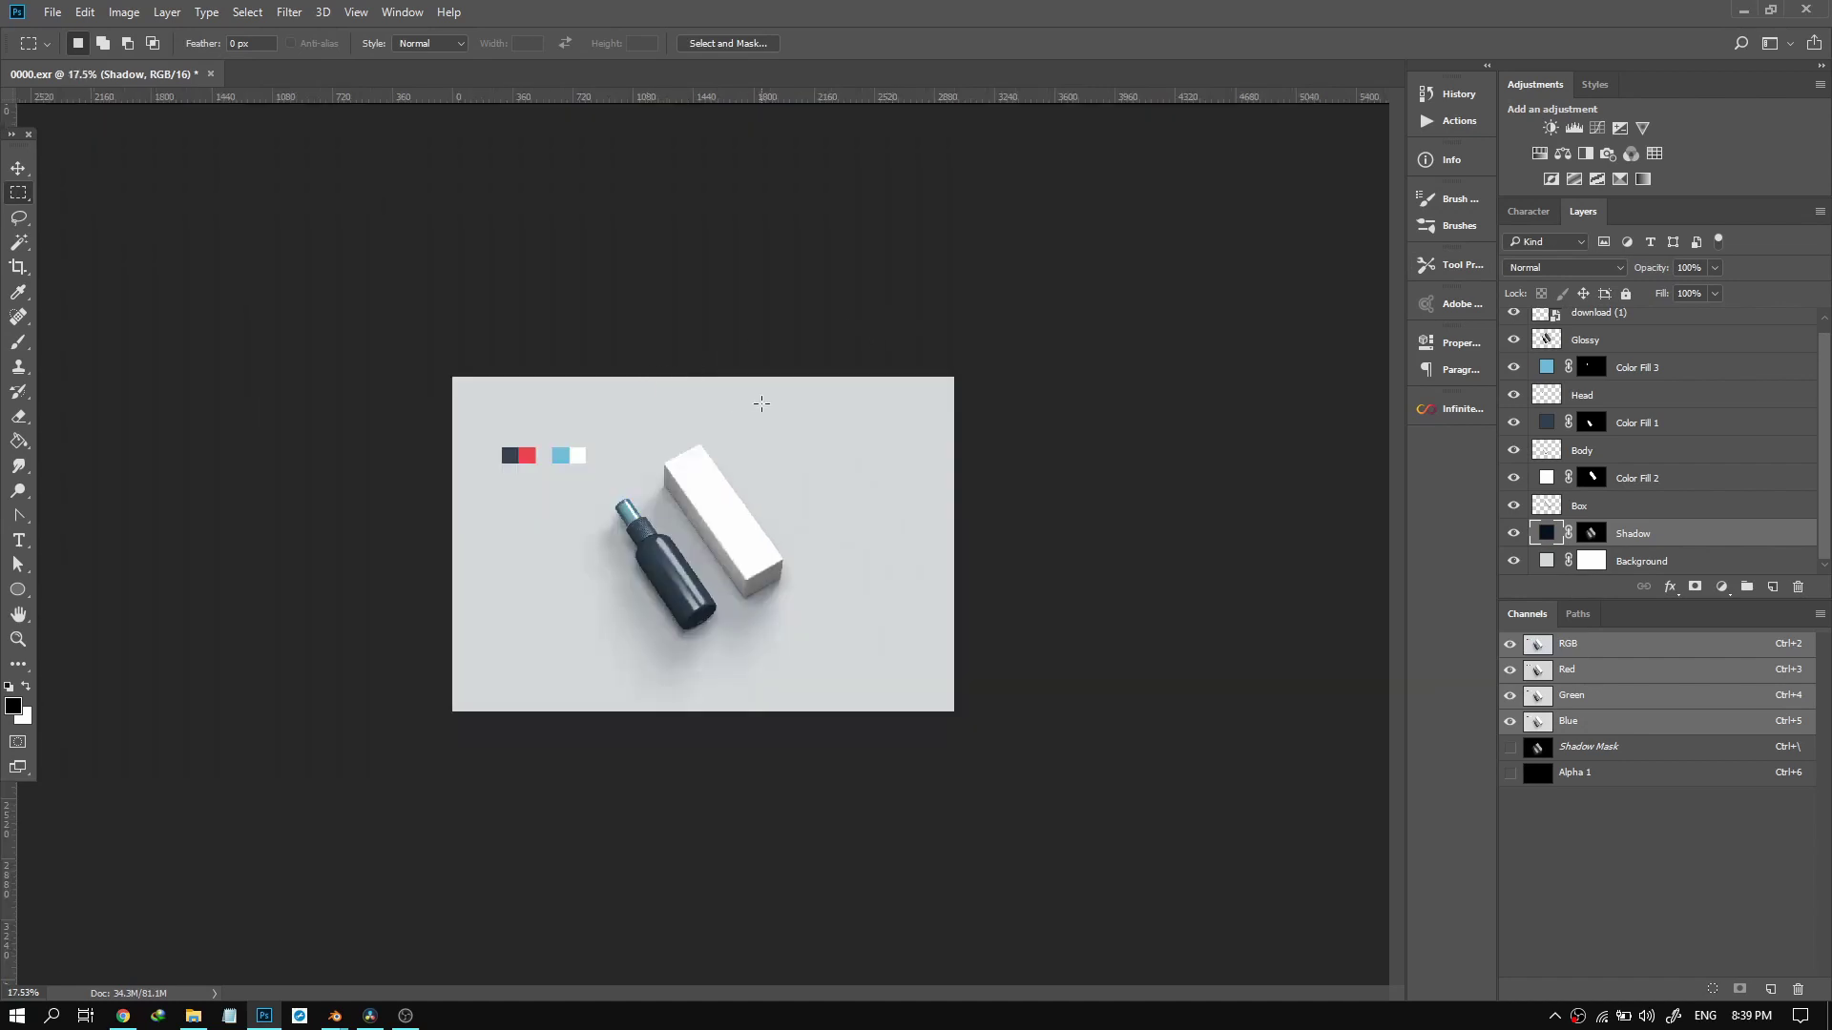
key(ctrl+0)
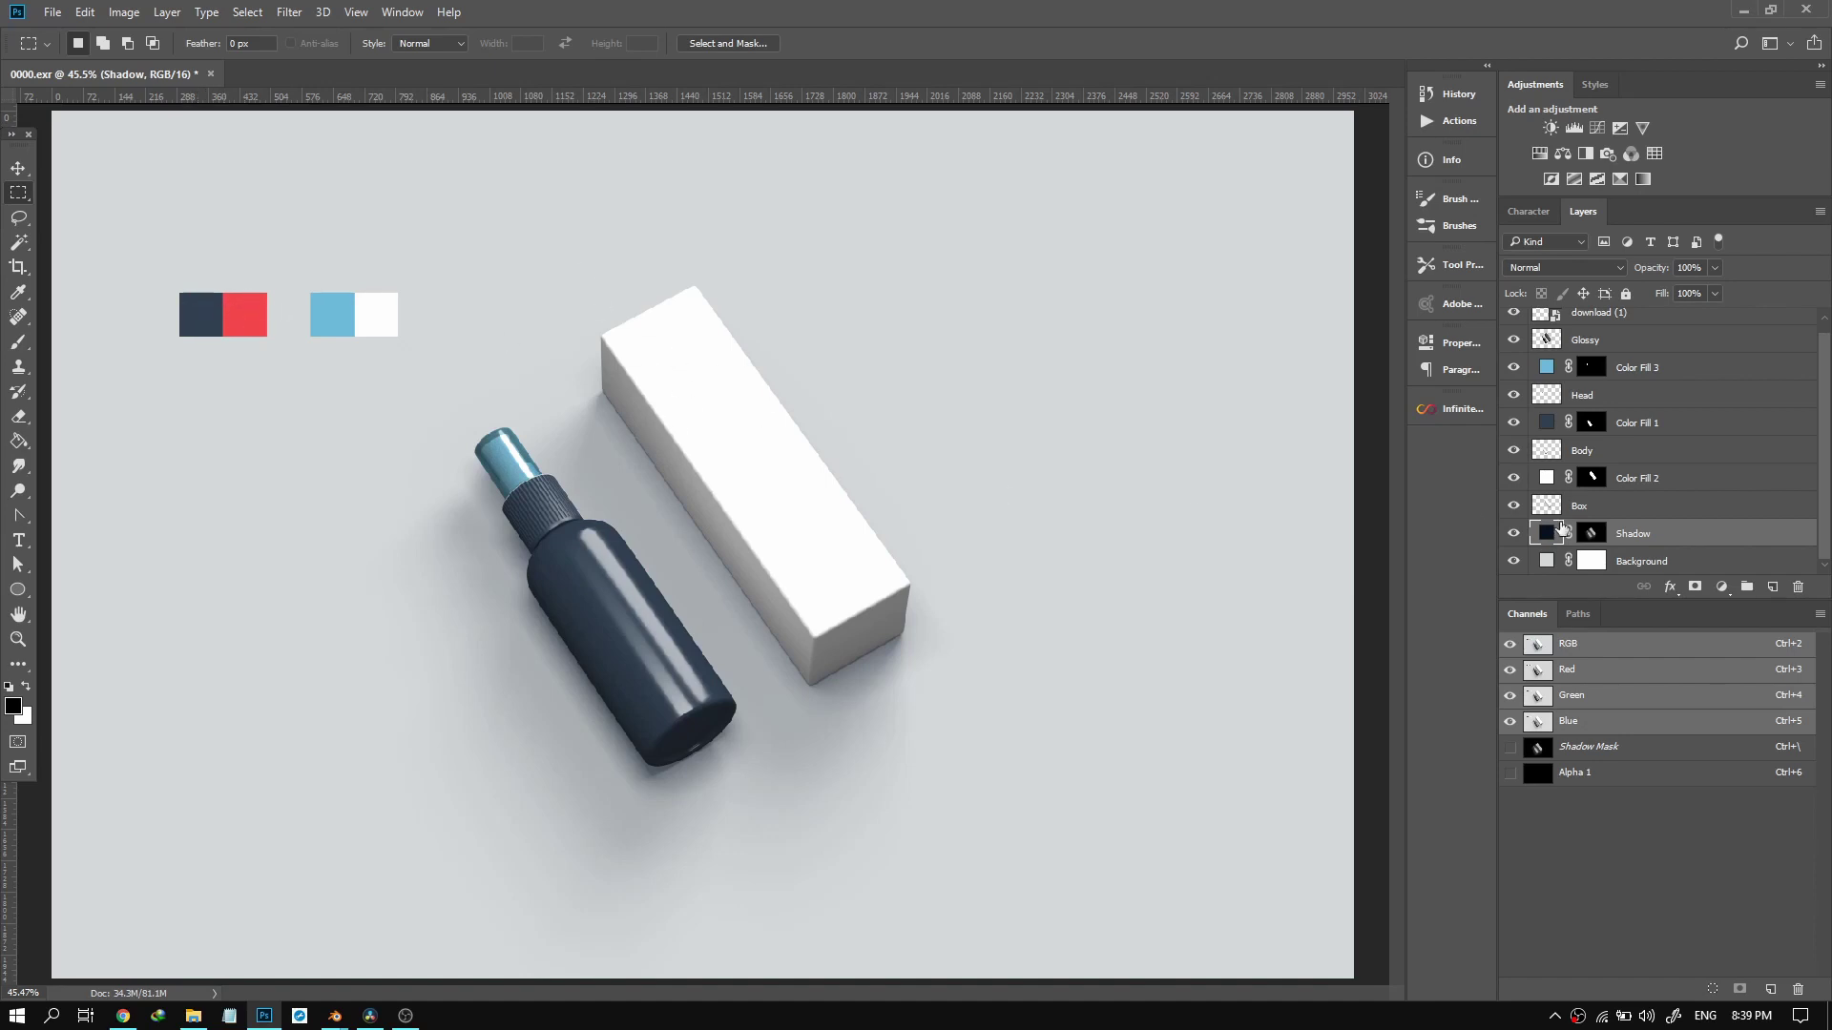
scroll(765, 486, down, 2)
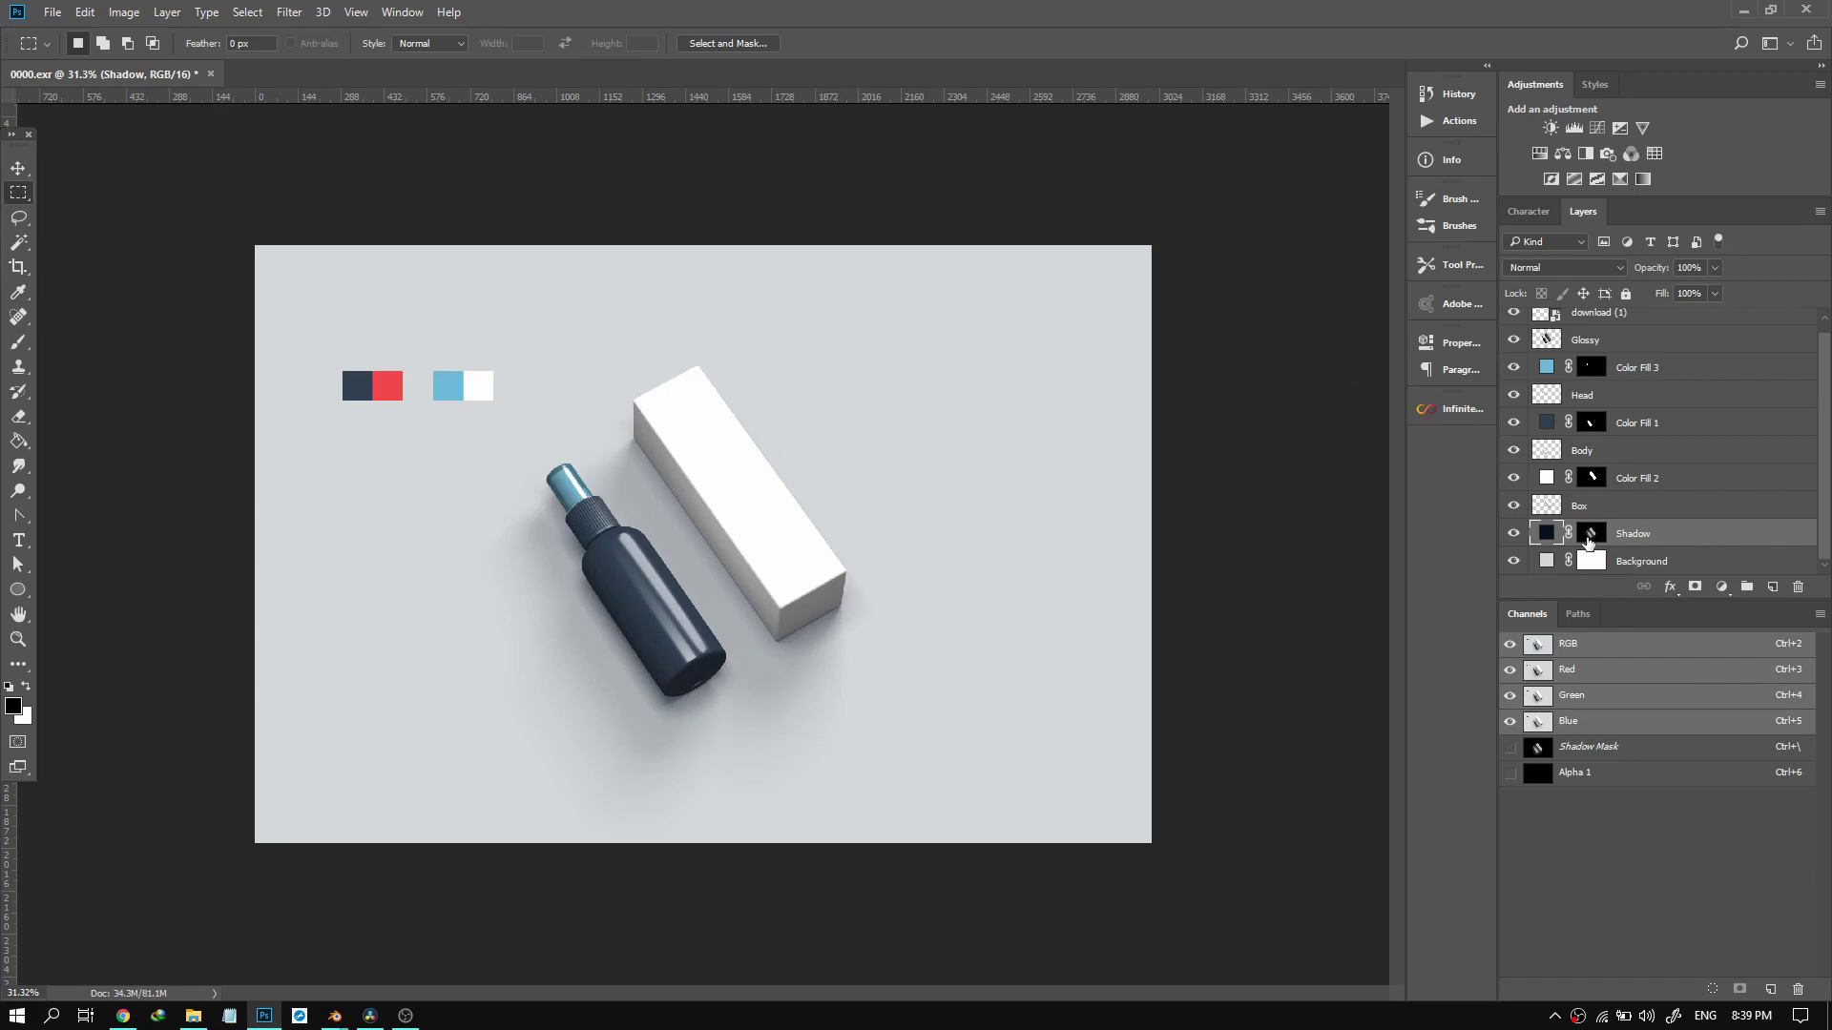
scroll(1545, 347, up, 1)
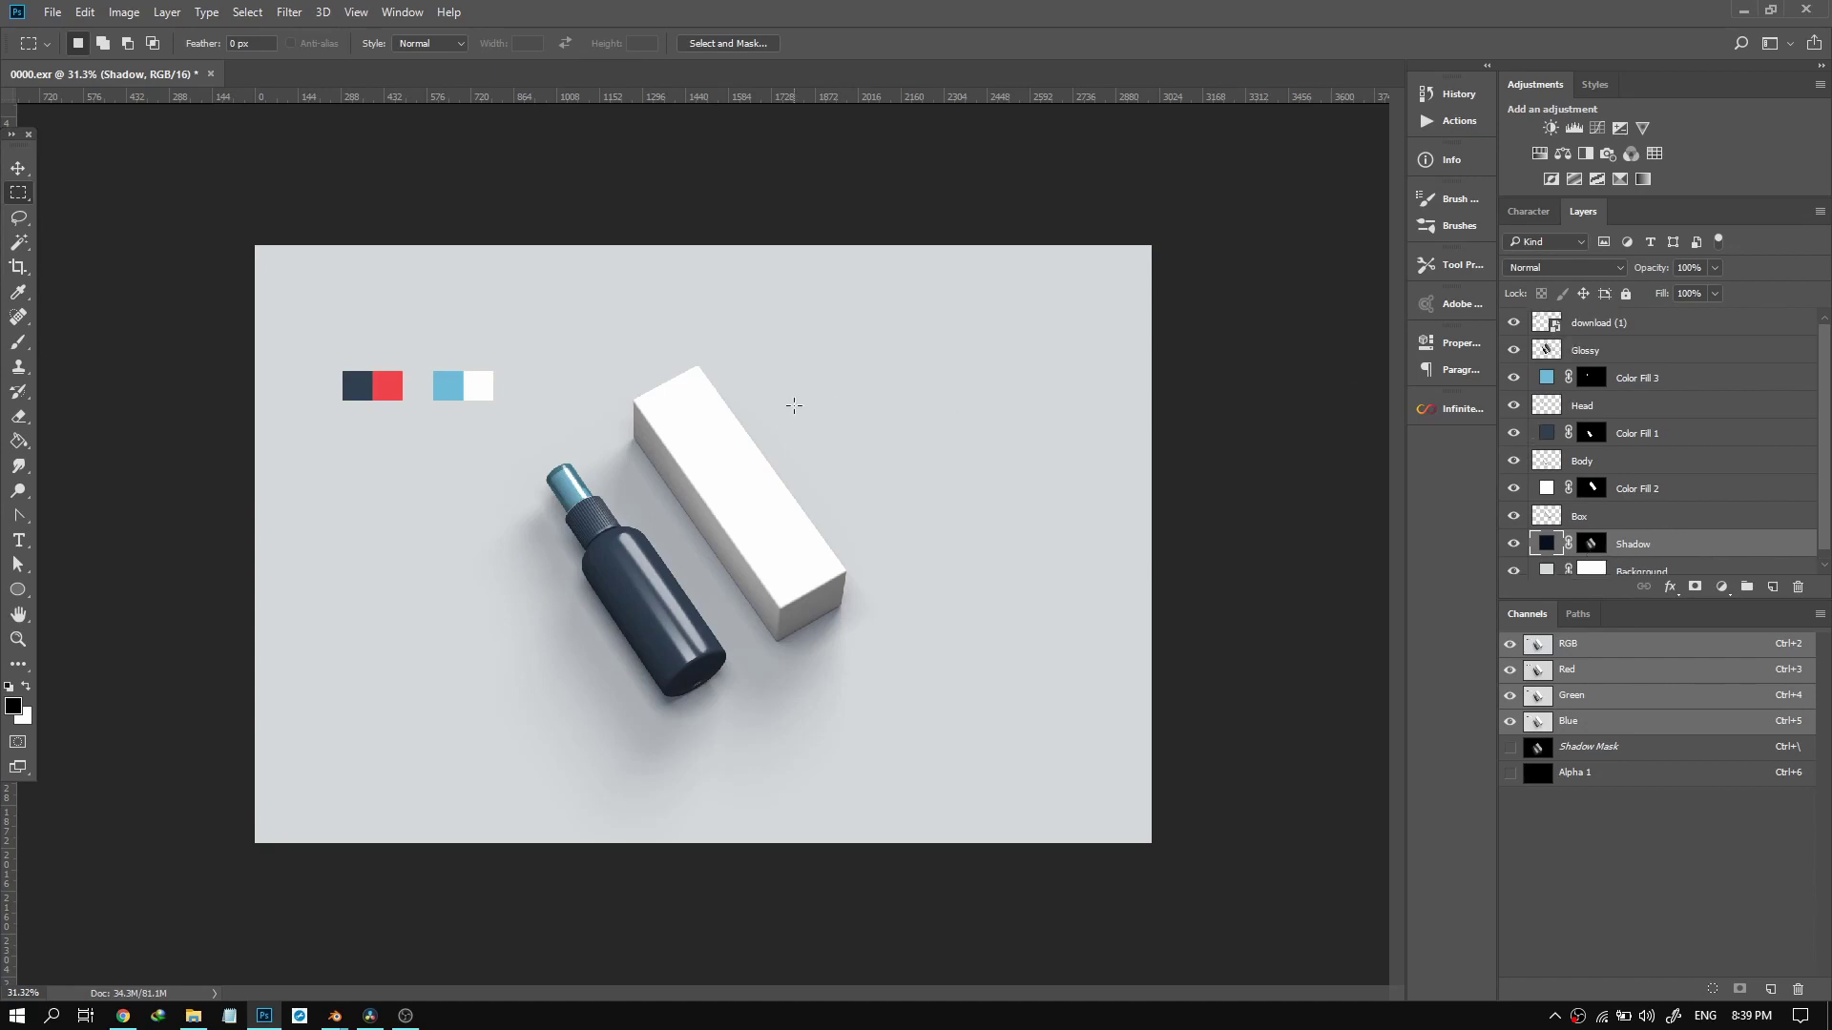
Save the layered mockup in Photoshop format as hand_sanitizer_01.psd in the new hand sanitazer folder.
scroll(687, 613, up, 3)
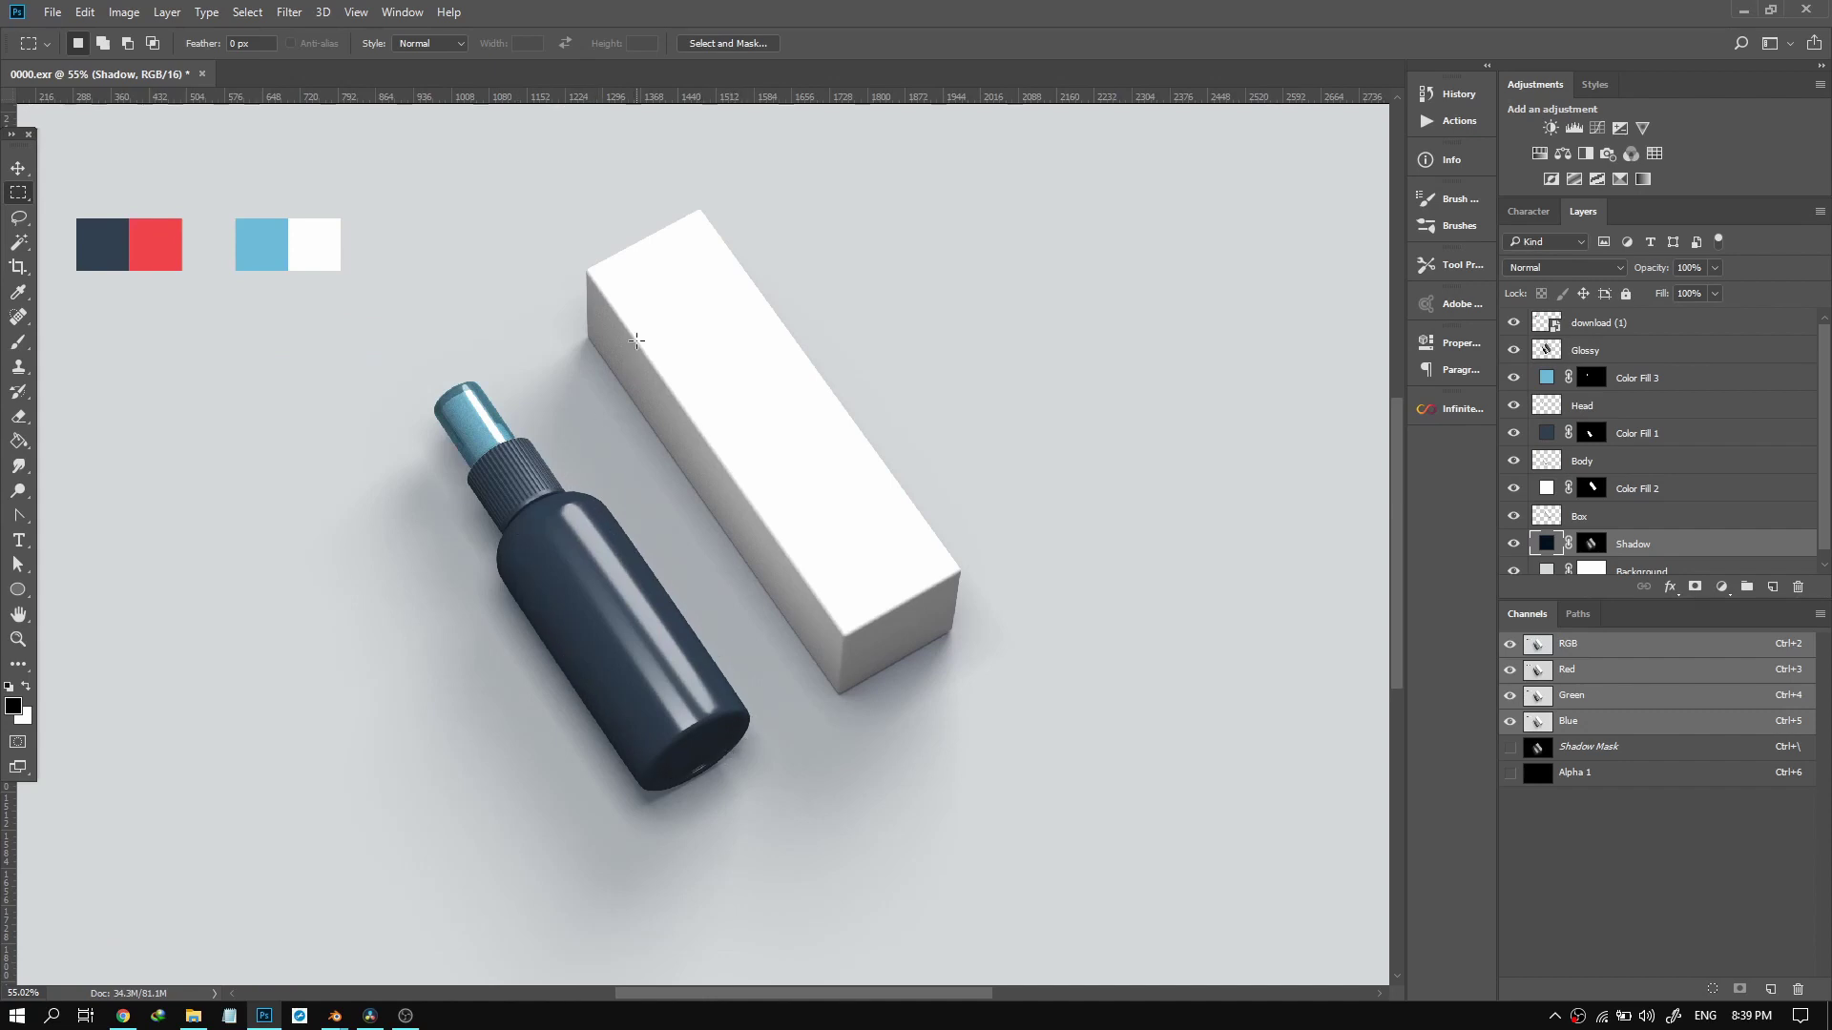
scroll(458, 401, down, 2)
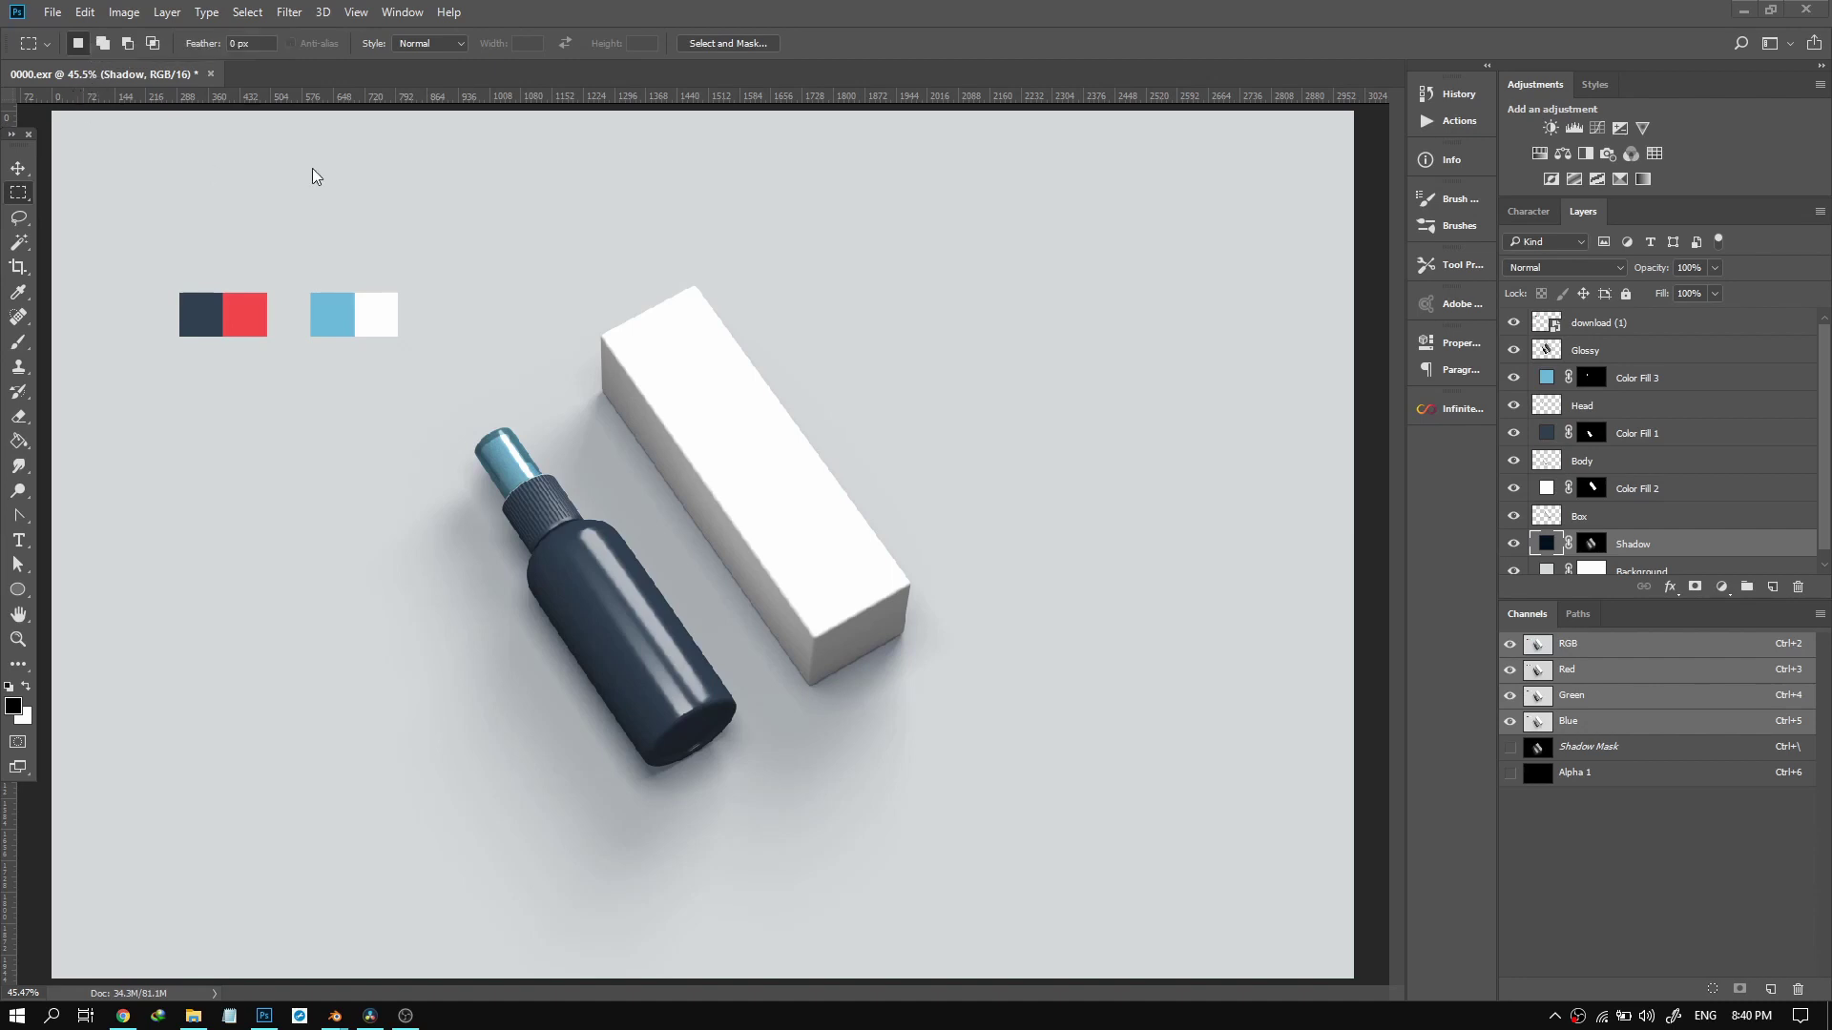
scroll(281, 263, up, 2)
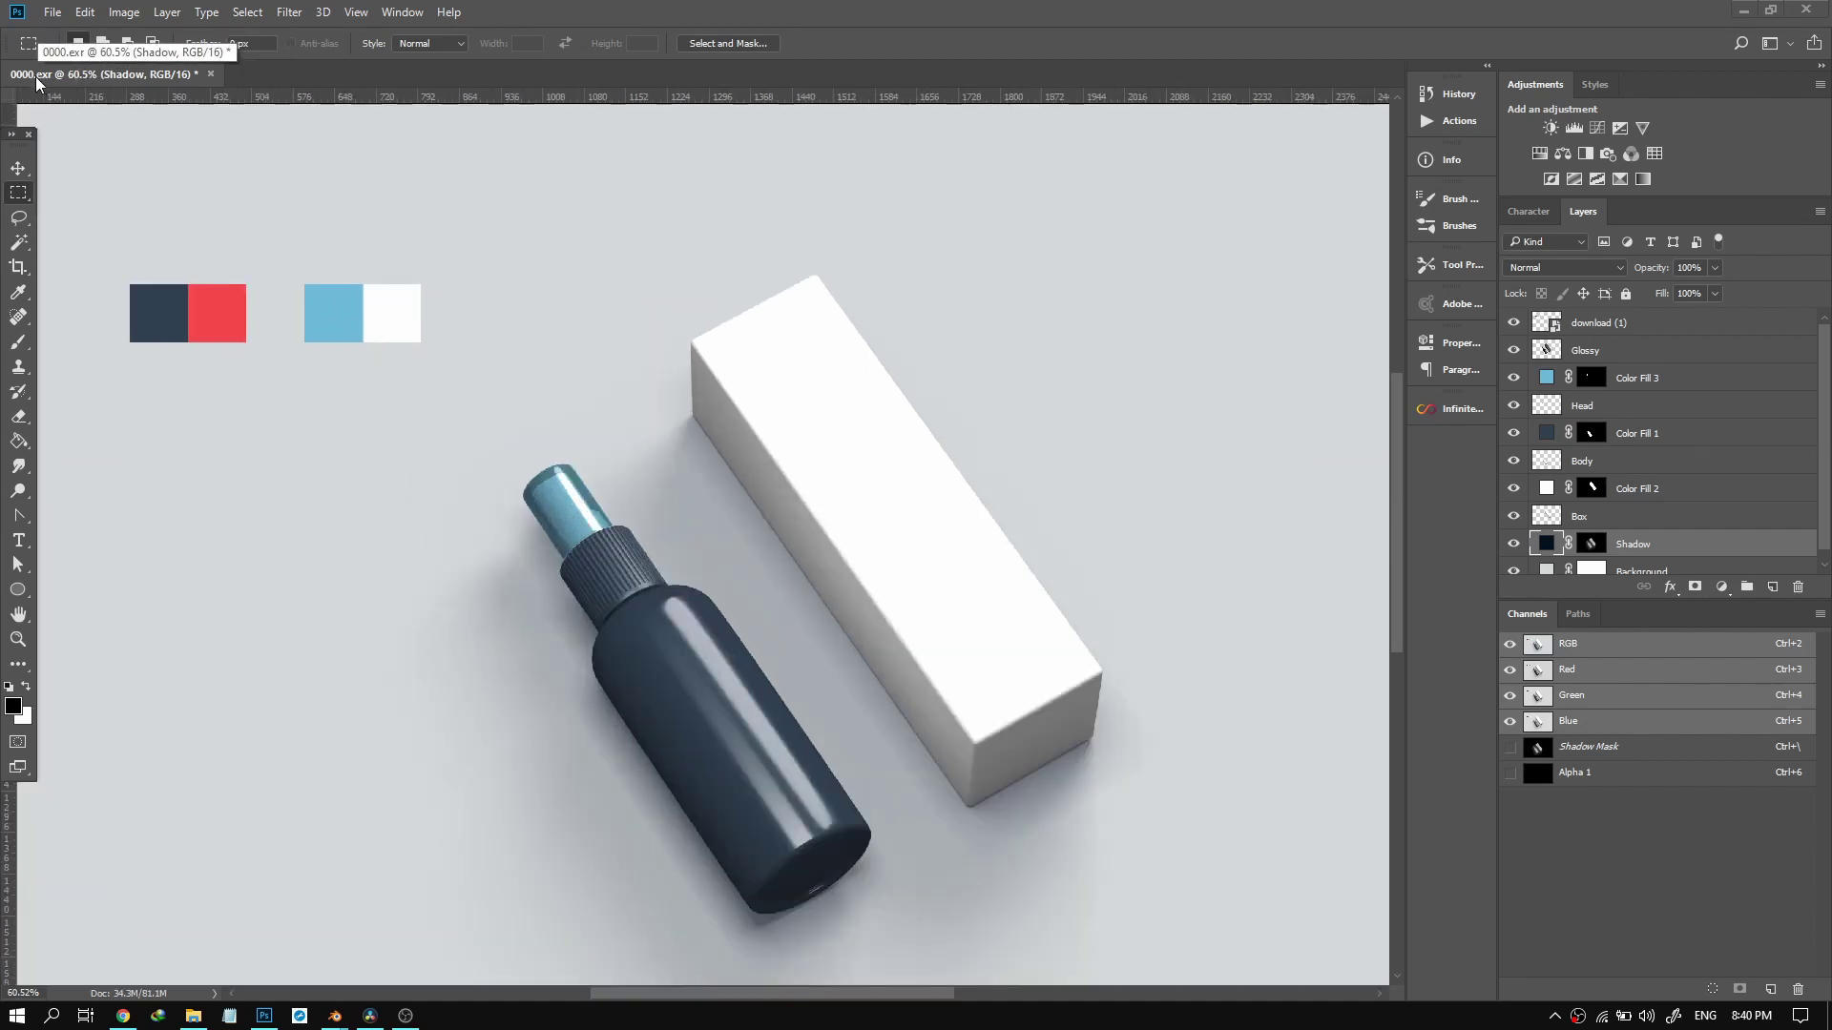
click(51, 13)
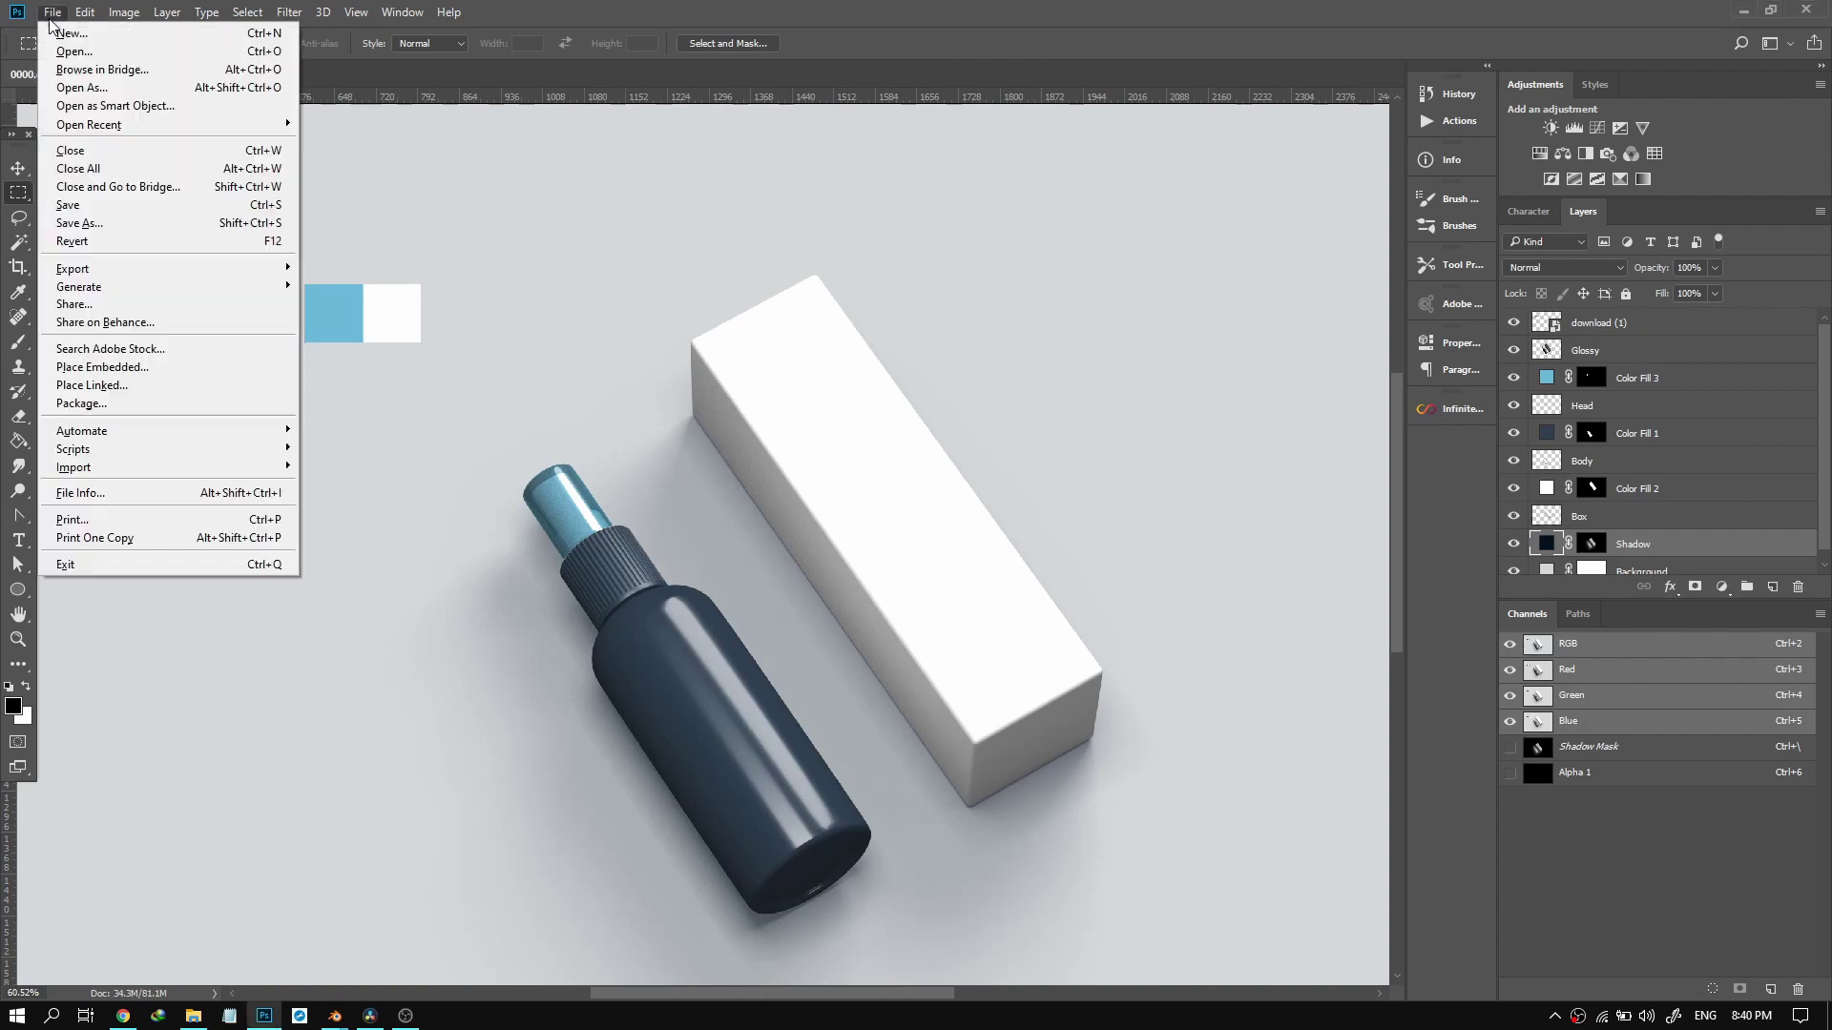
click(243, 220)
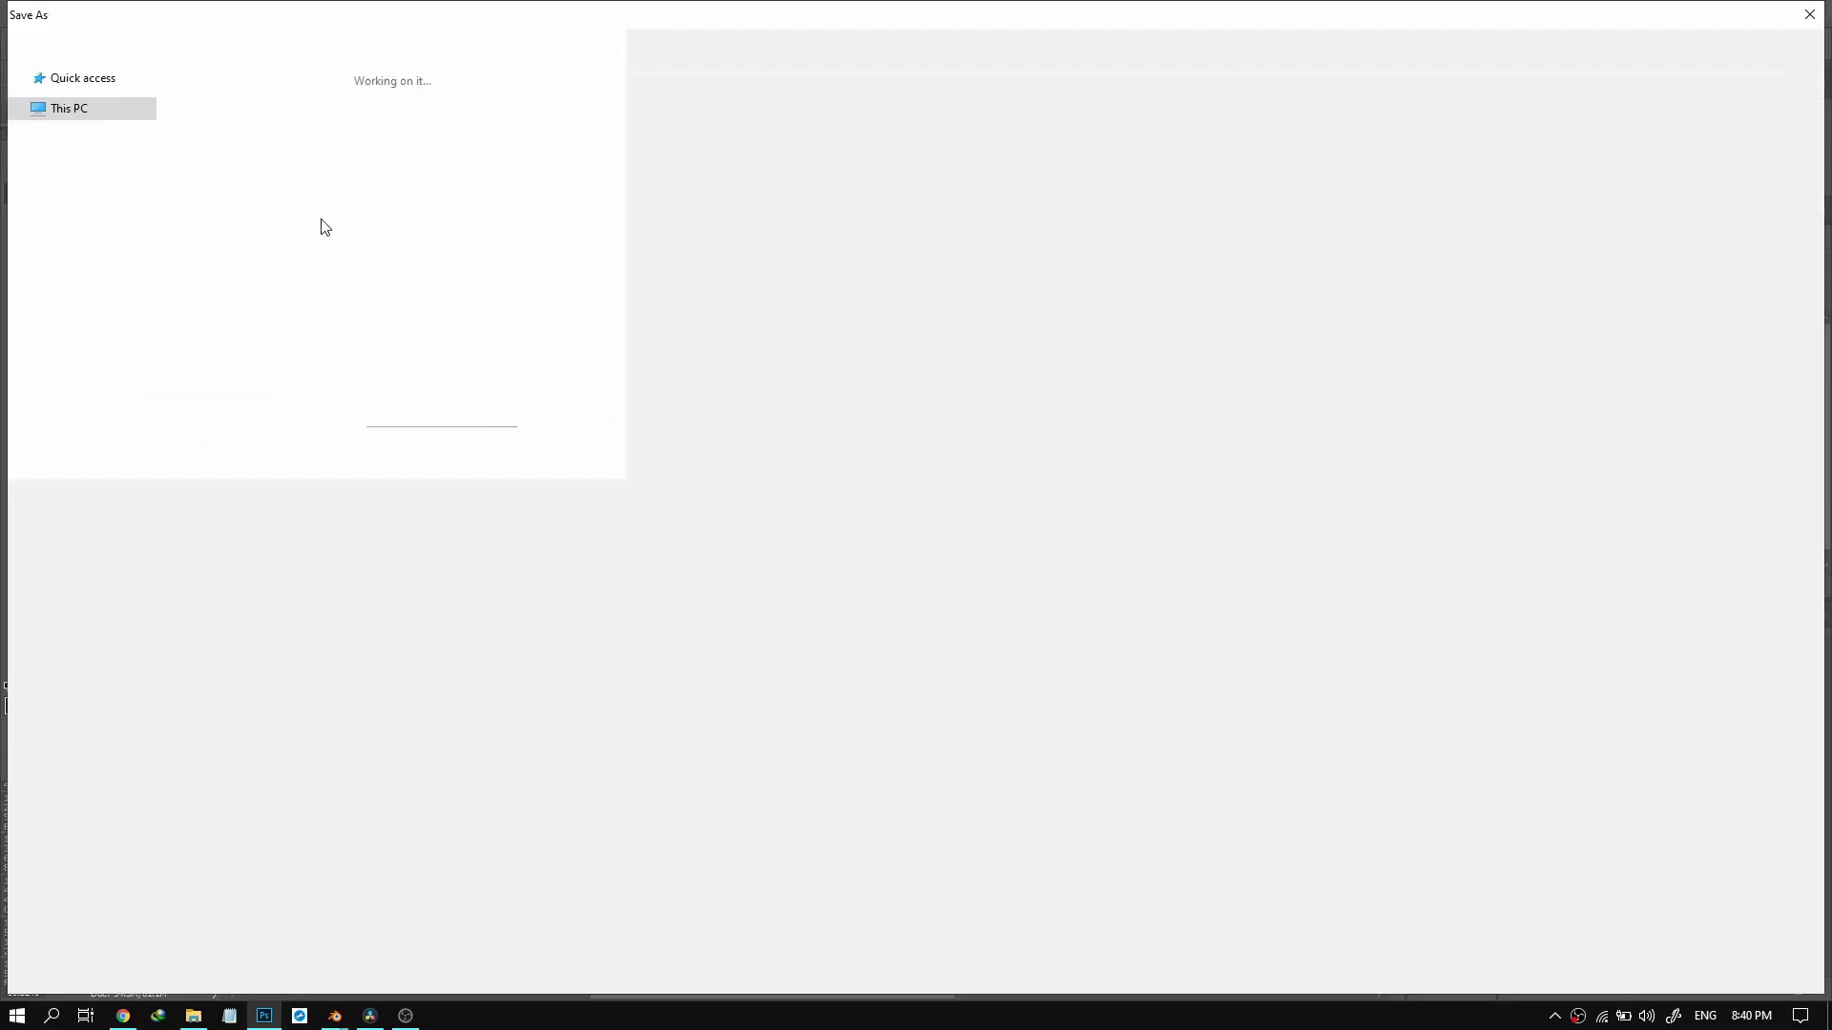
click(189, 823)
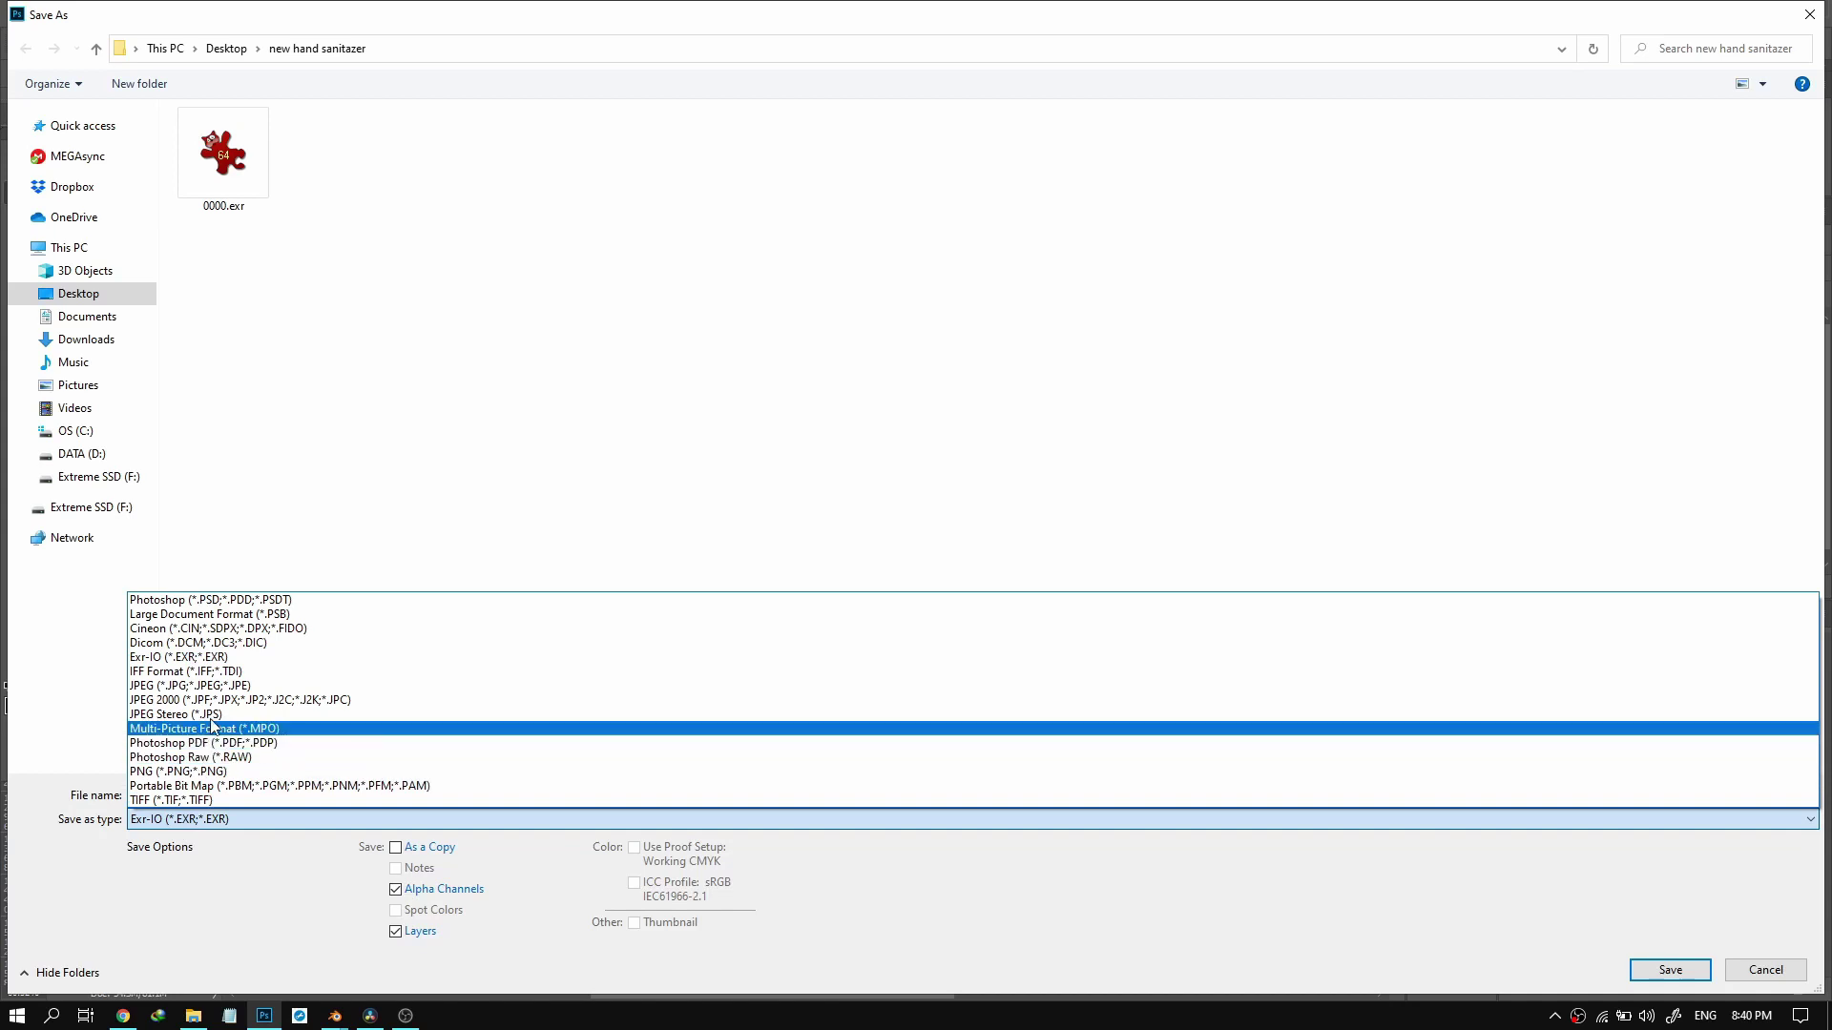
click(156, 601)
double_click(229, 793)
drag(153, 791, 105, 794)
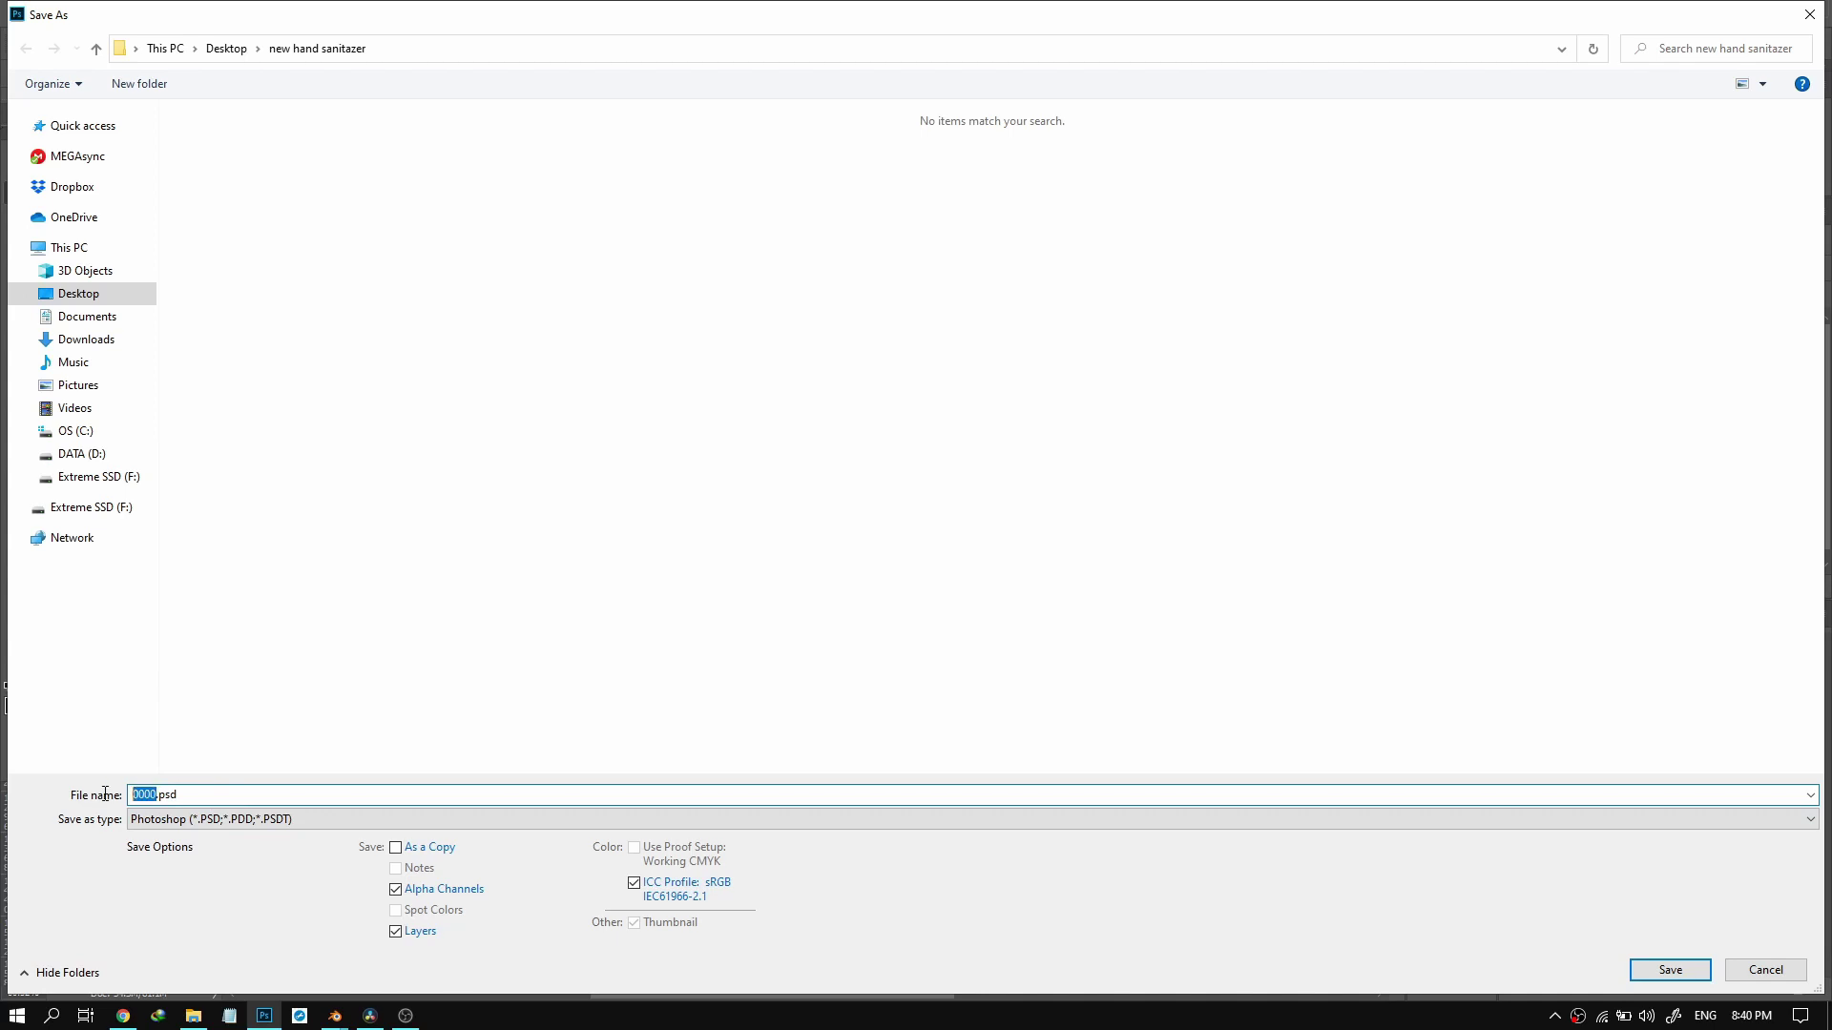
text(hand_sanitizer_01)
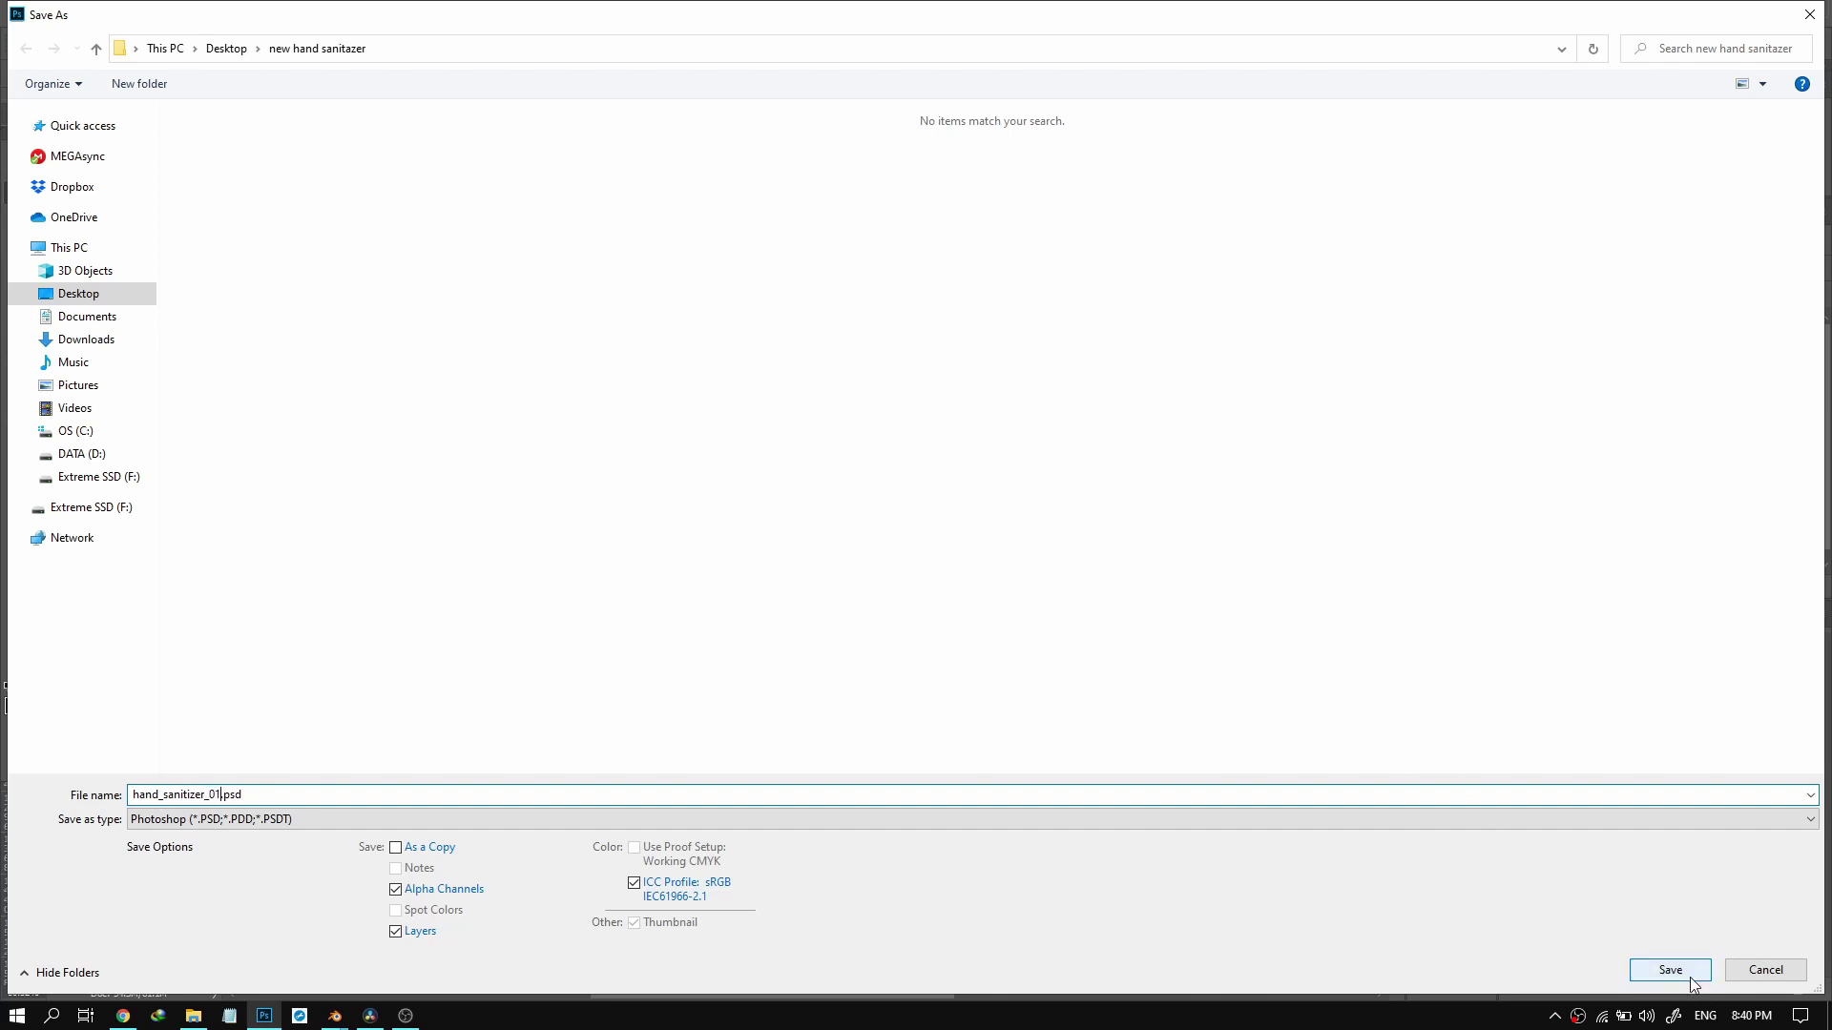
click(1637, 969)
click(1115, 311)
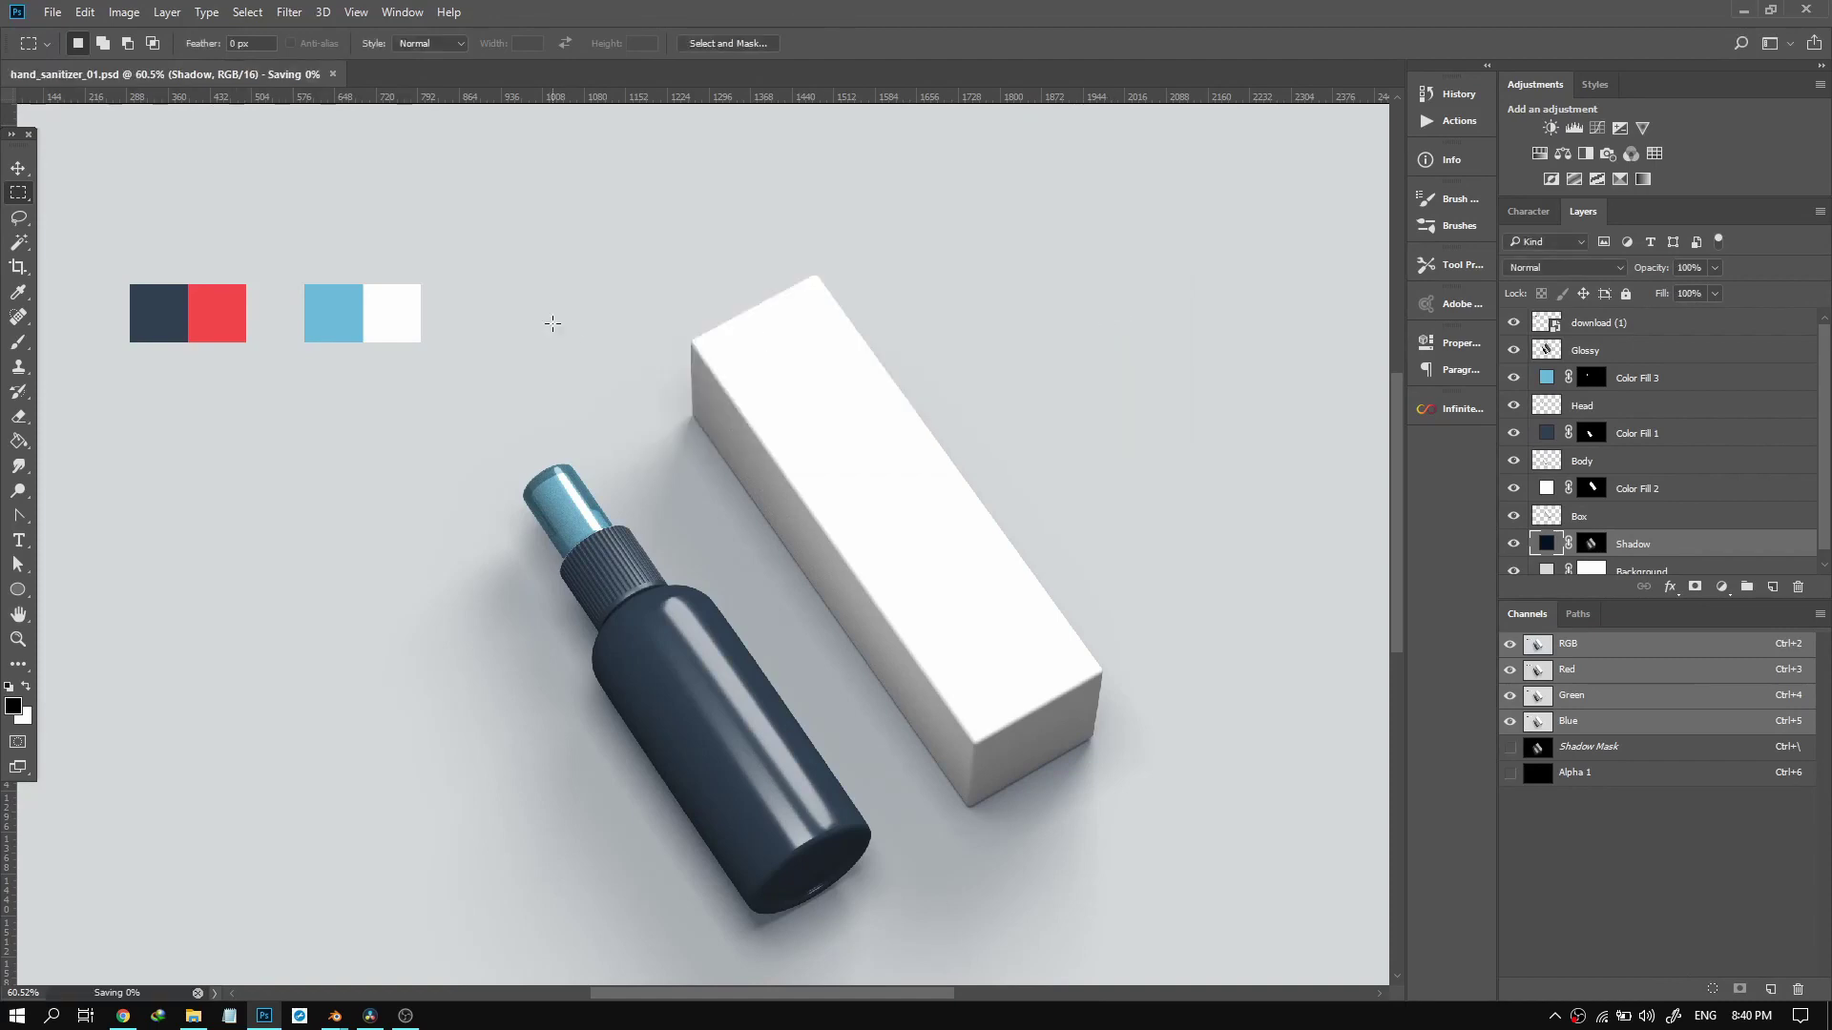
Examine the saved bottle-and-box composition up close and as a whole.
scroll(713, 400, down, 3)
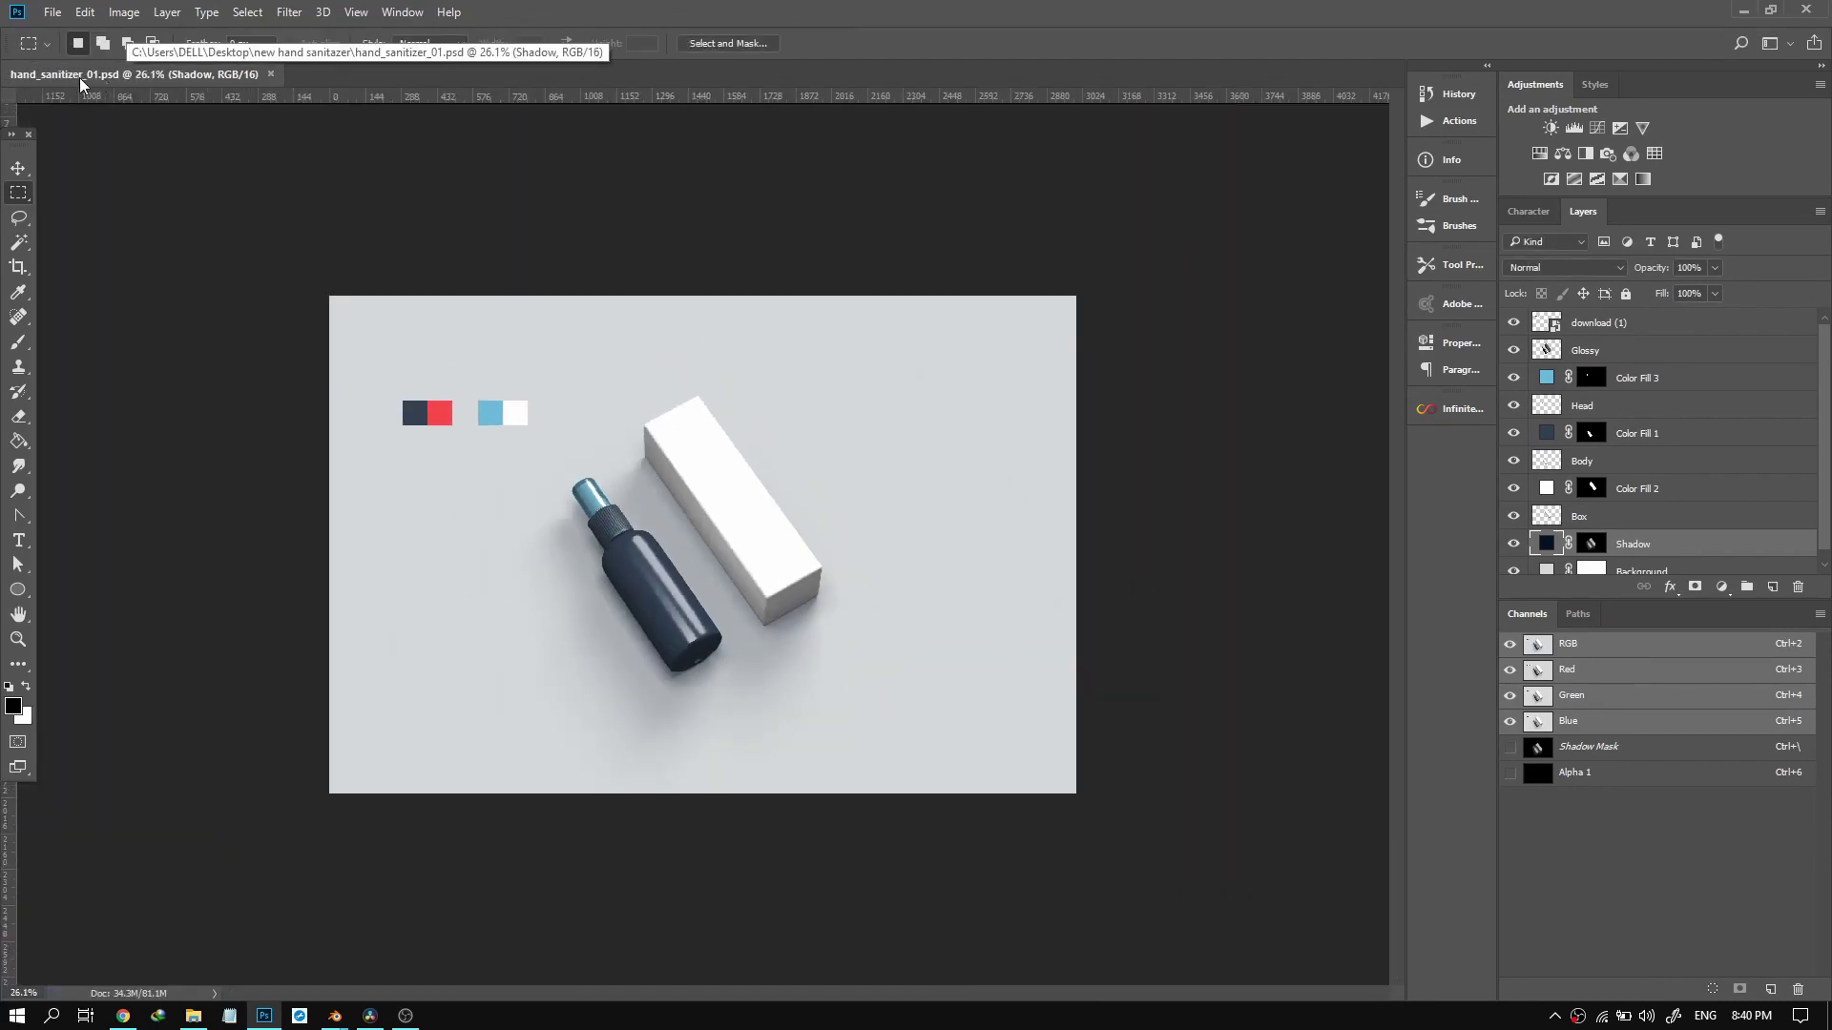
scroll(143, 144, up, 1)
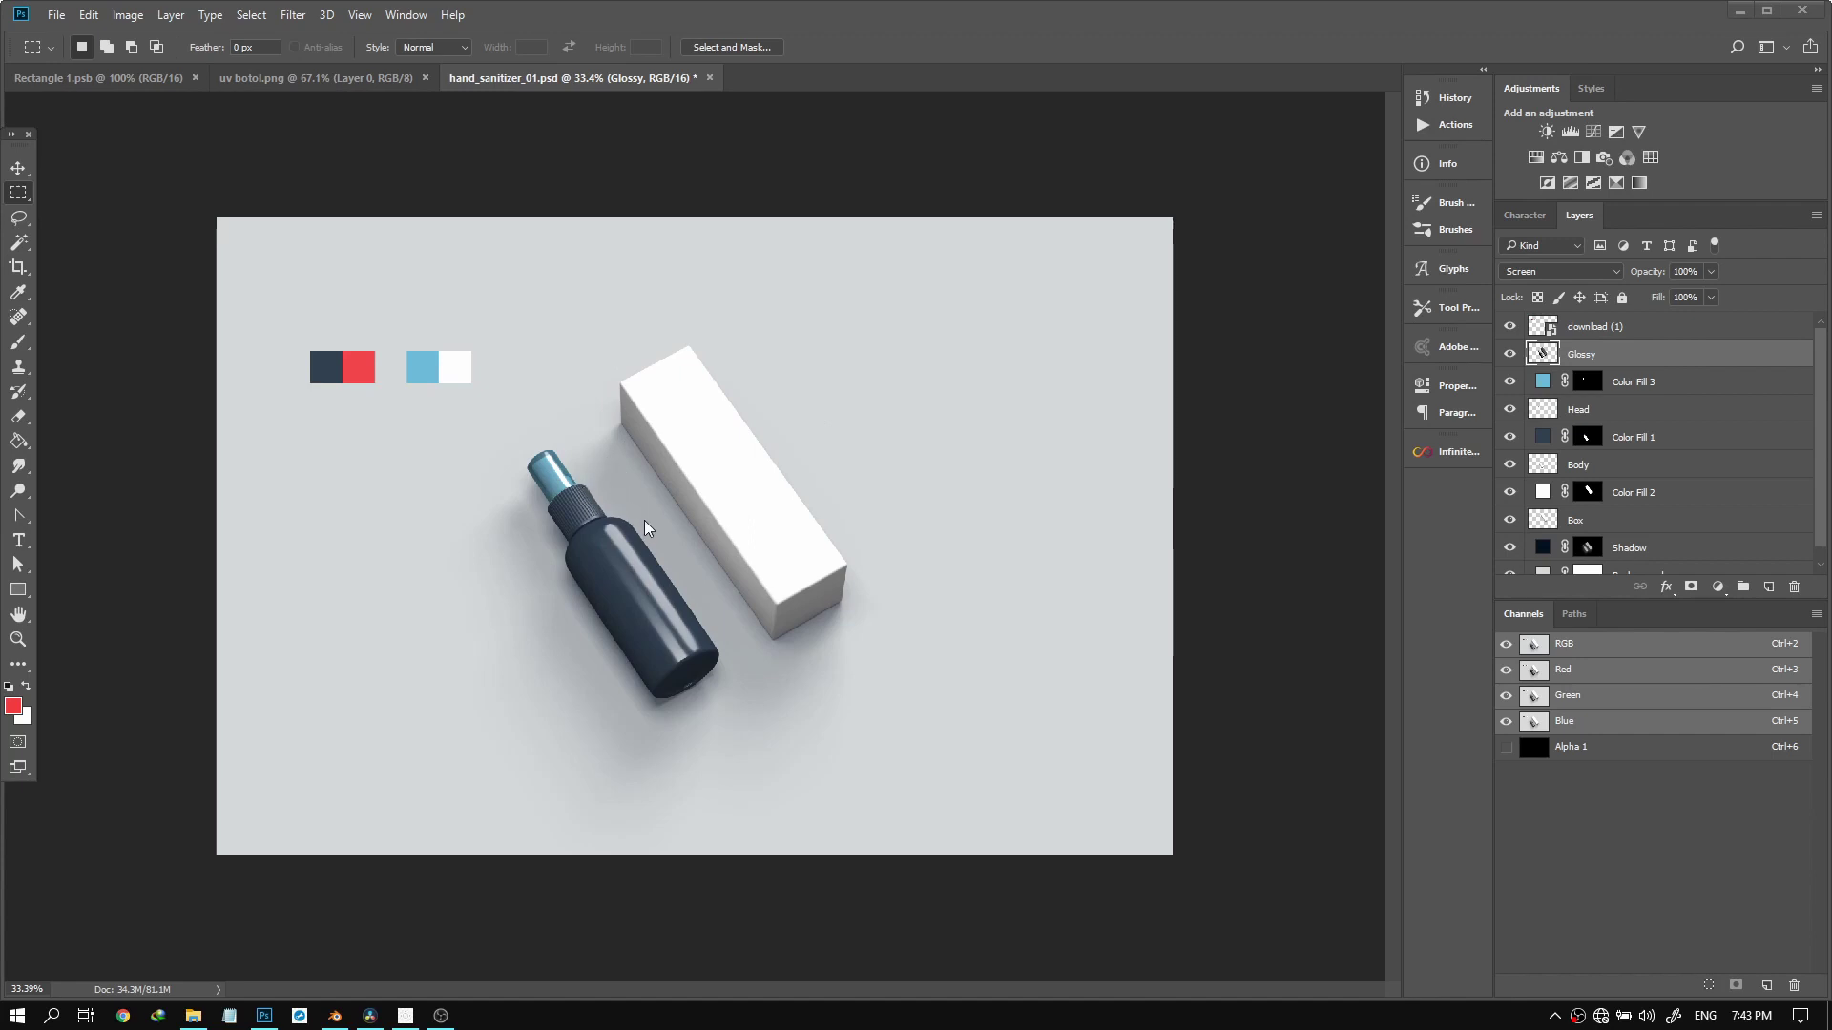
scroll(644, 519, up, 3)
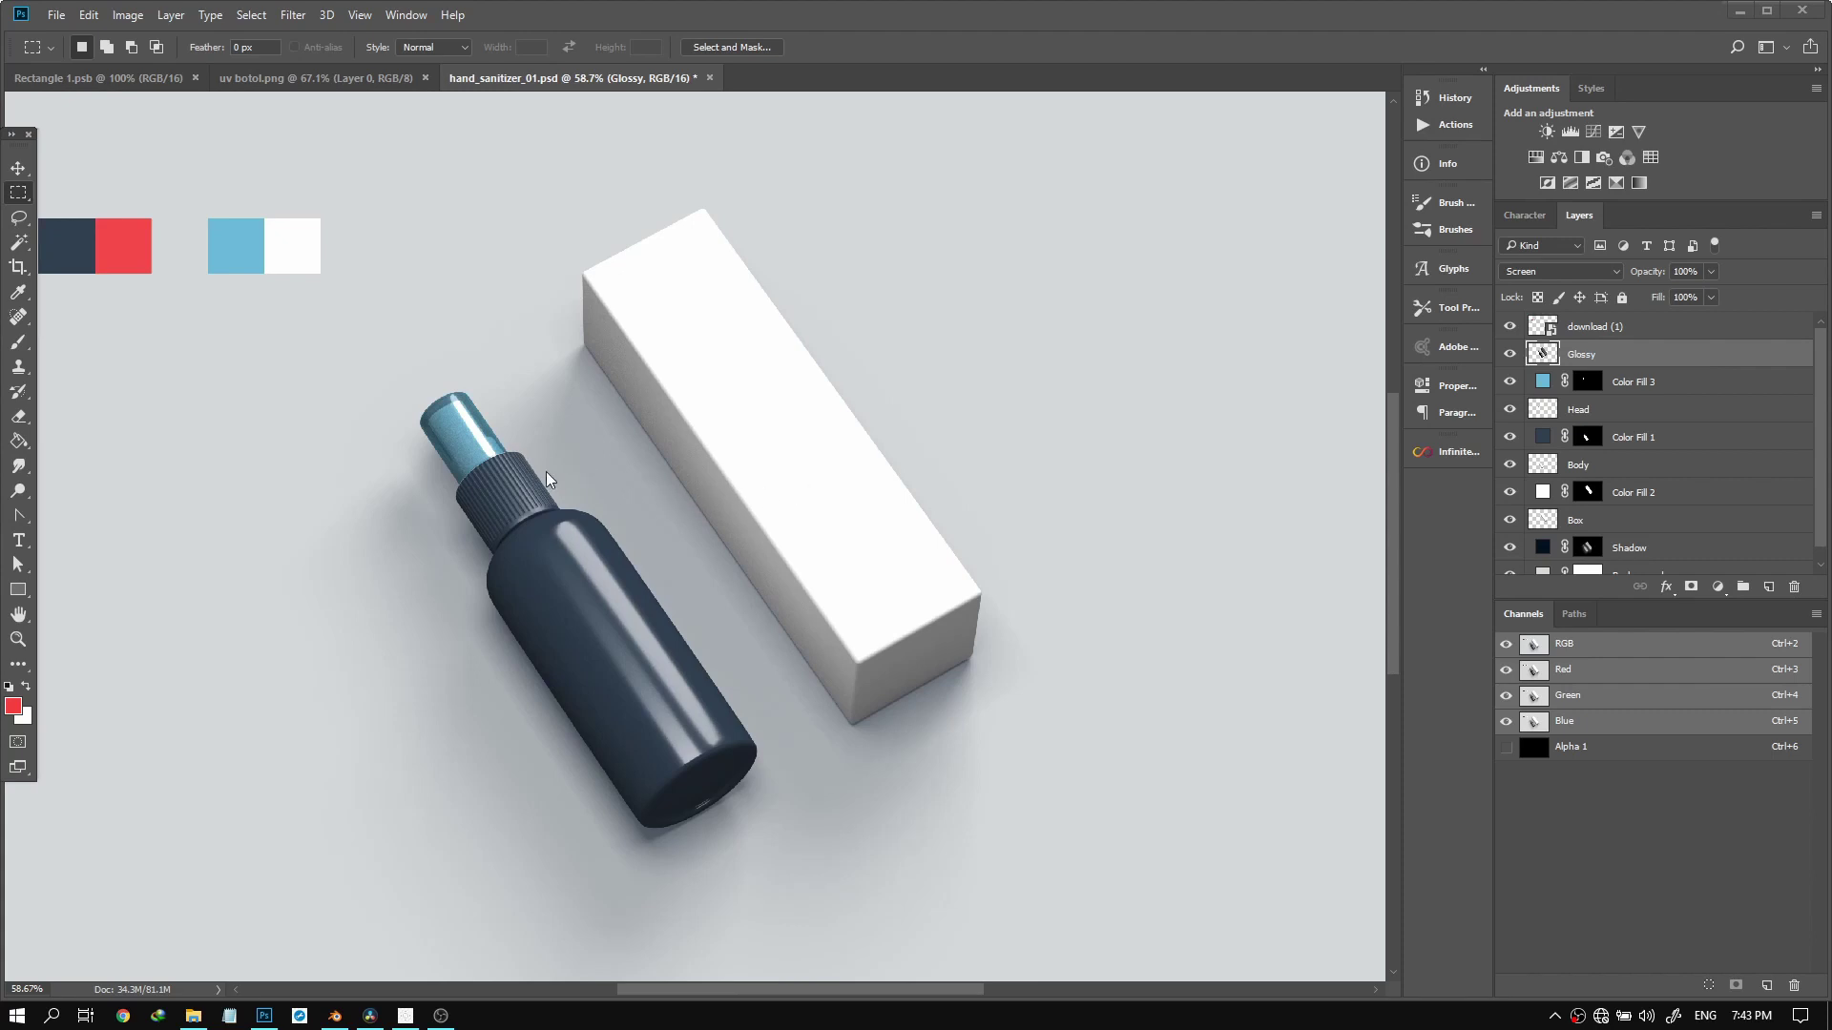
scroll(690, 494, down, 2)
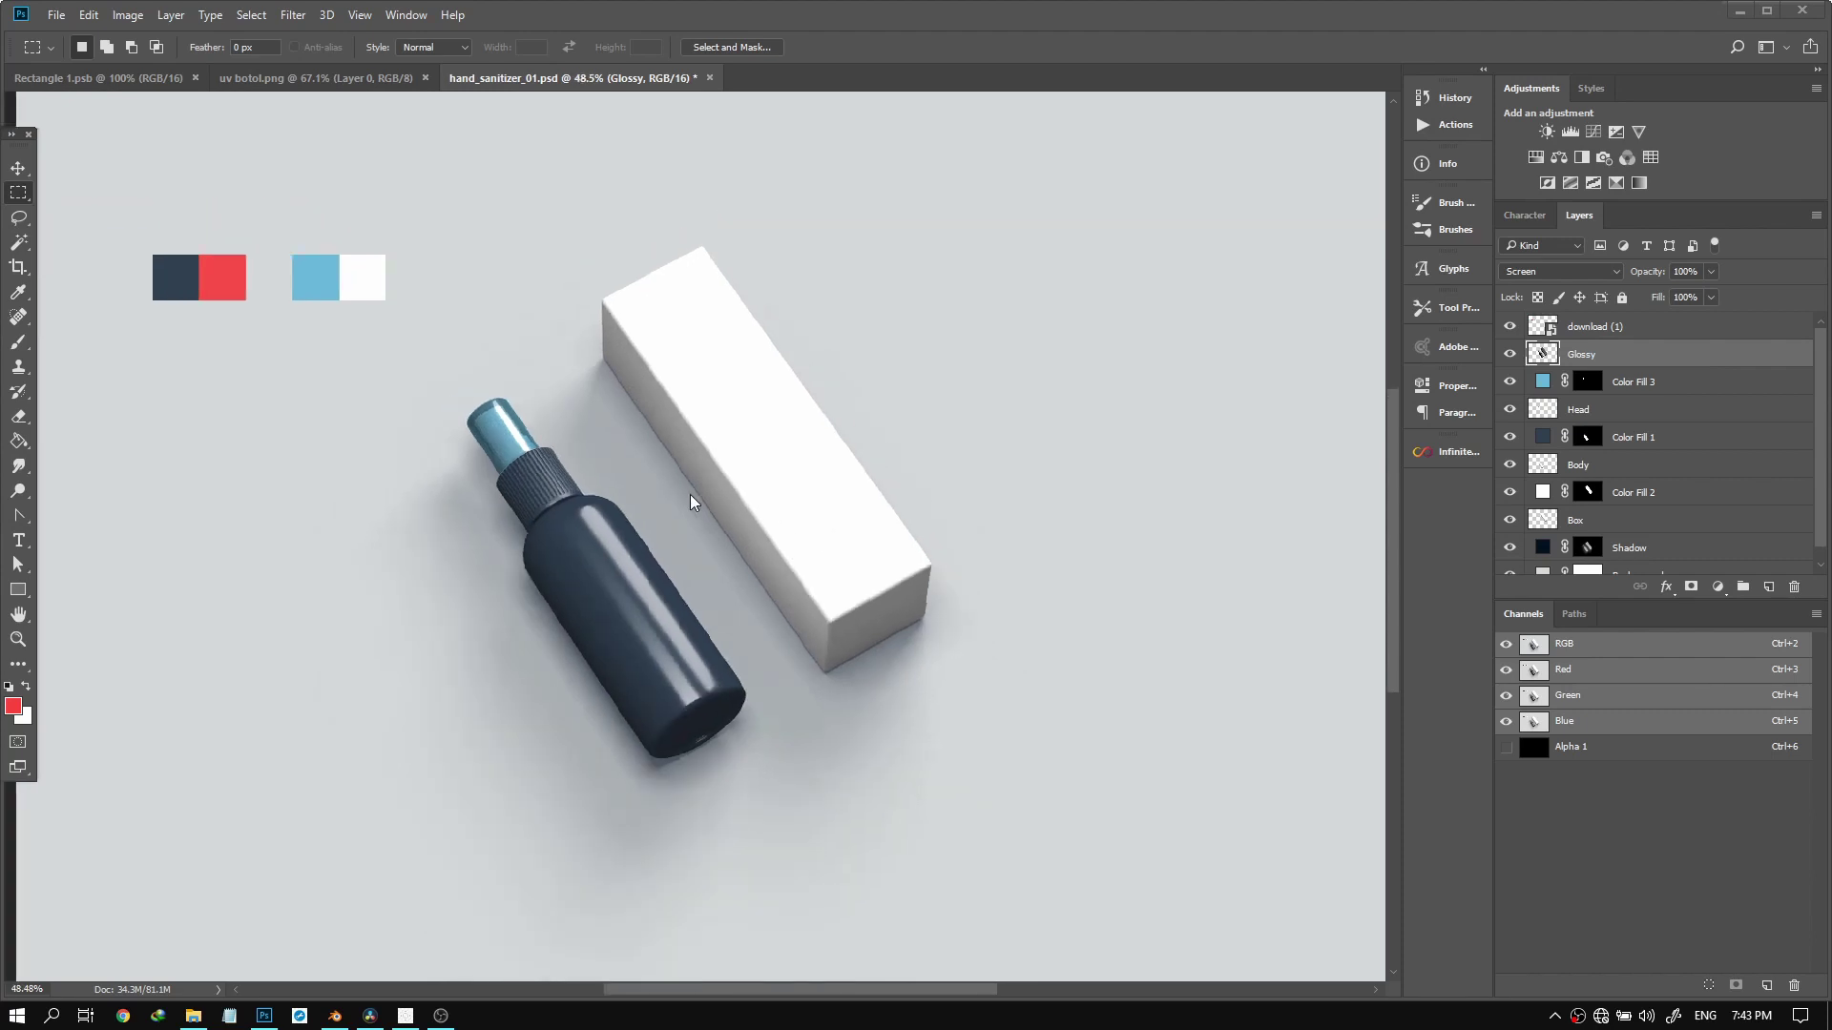
scroll(649, 584, up, 2)
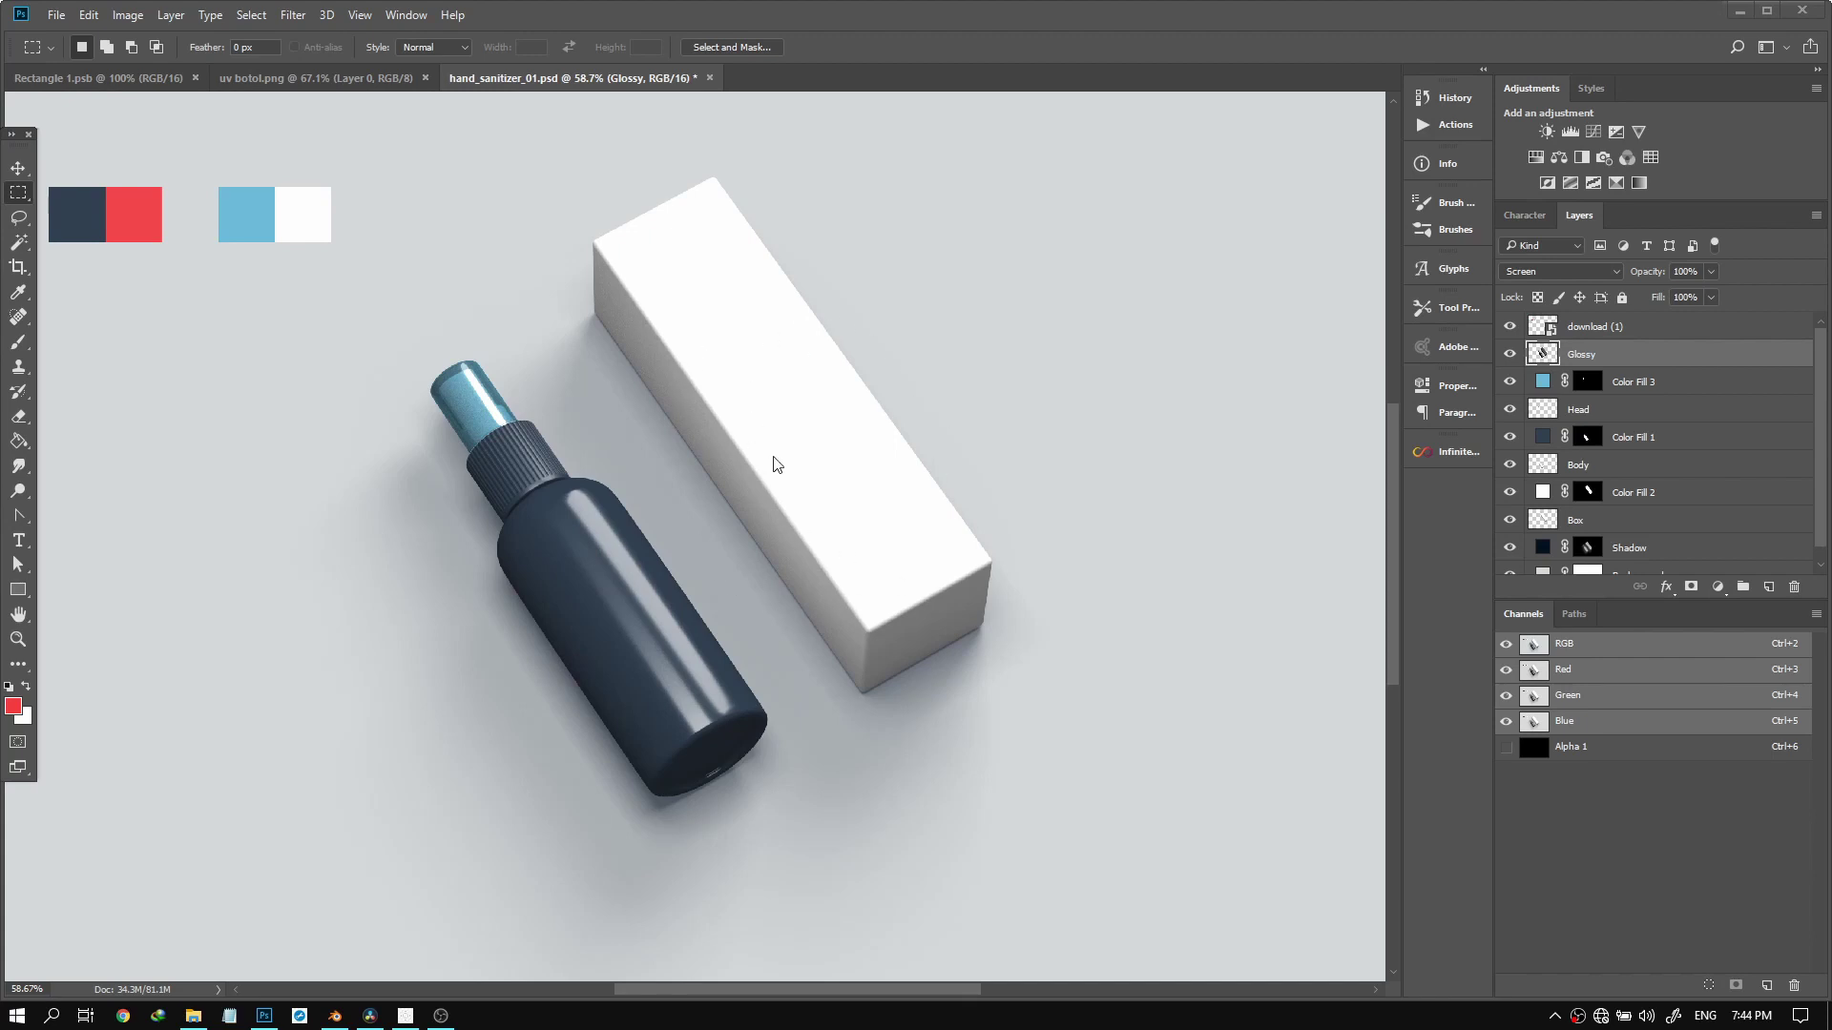
scroll(651, 496, down, 2)
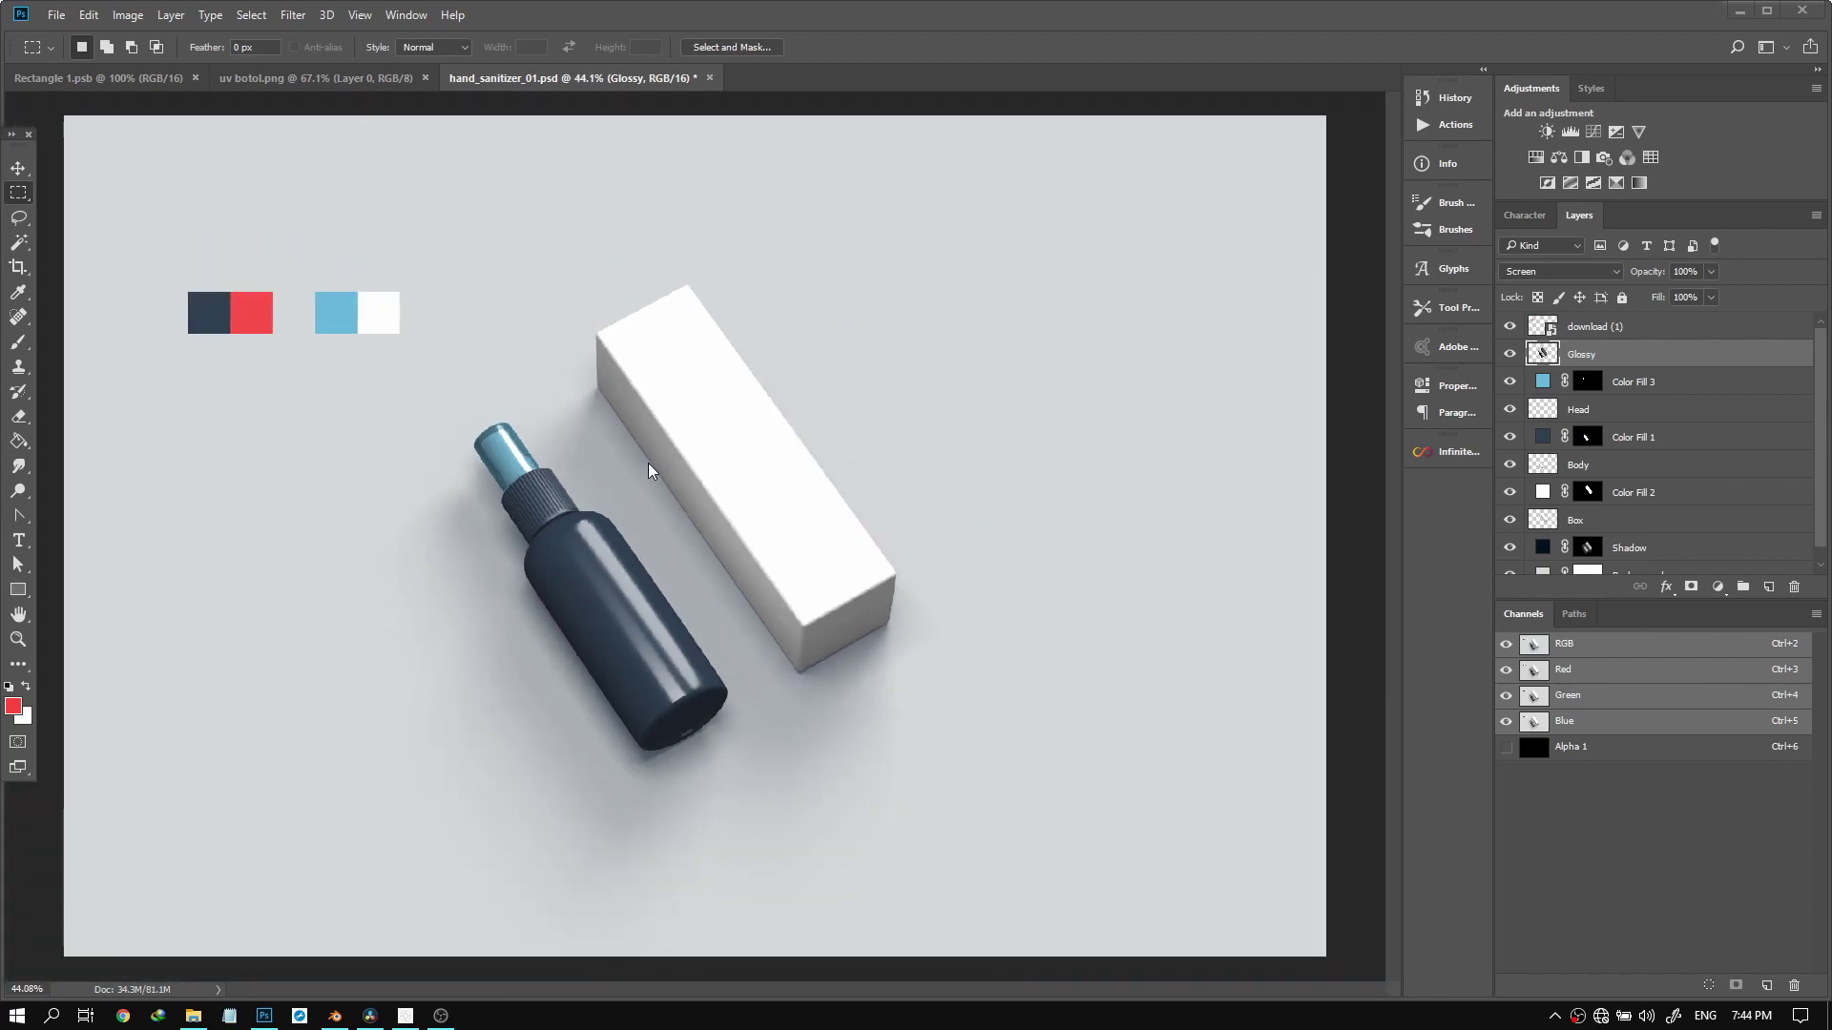
scroll(719, 763, up, 3)
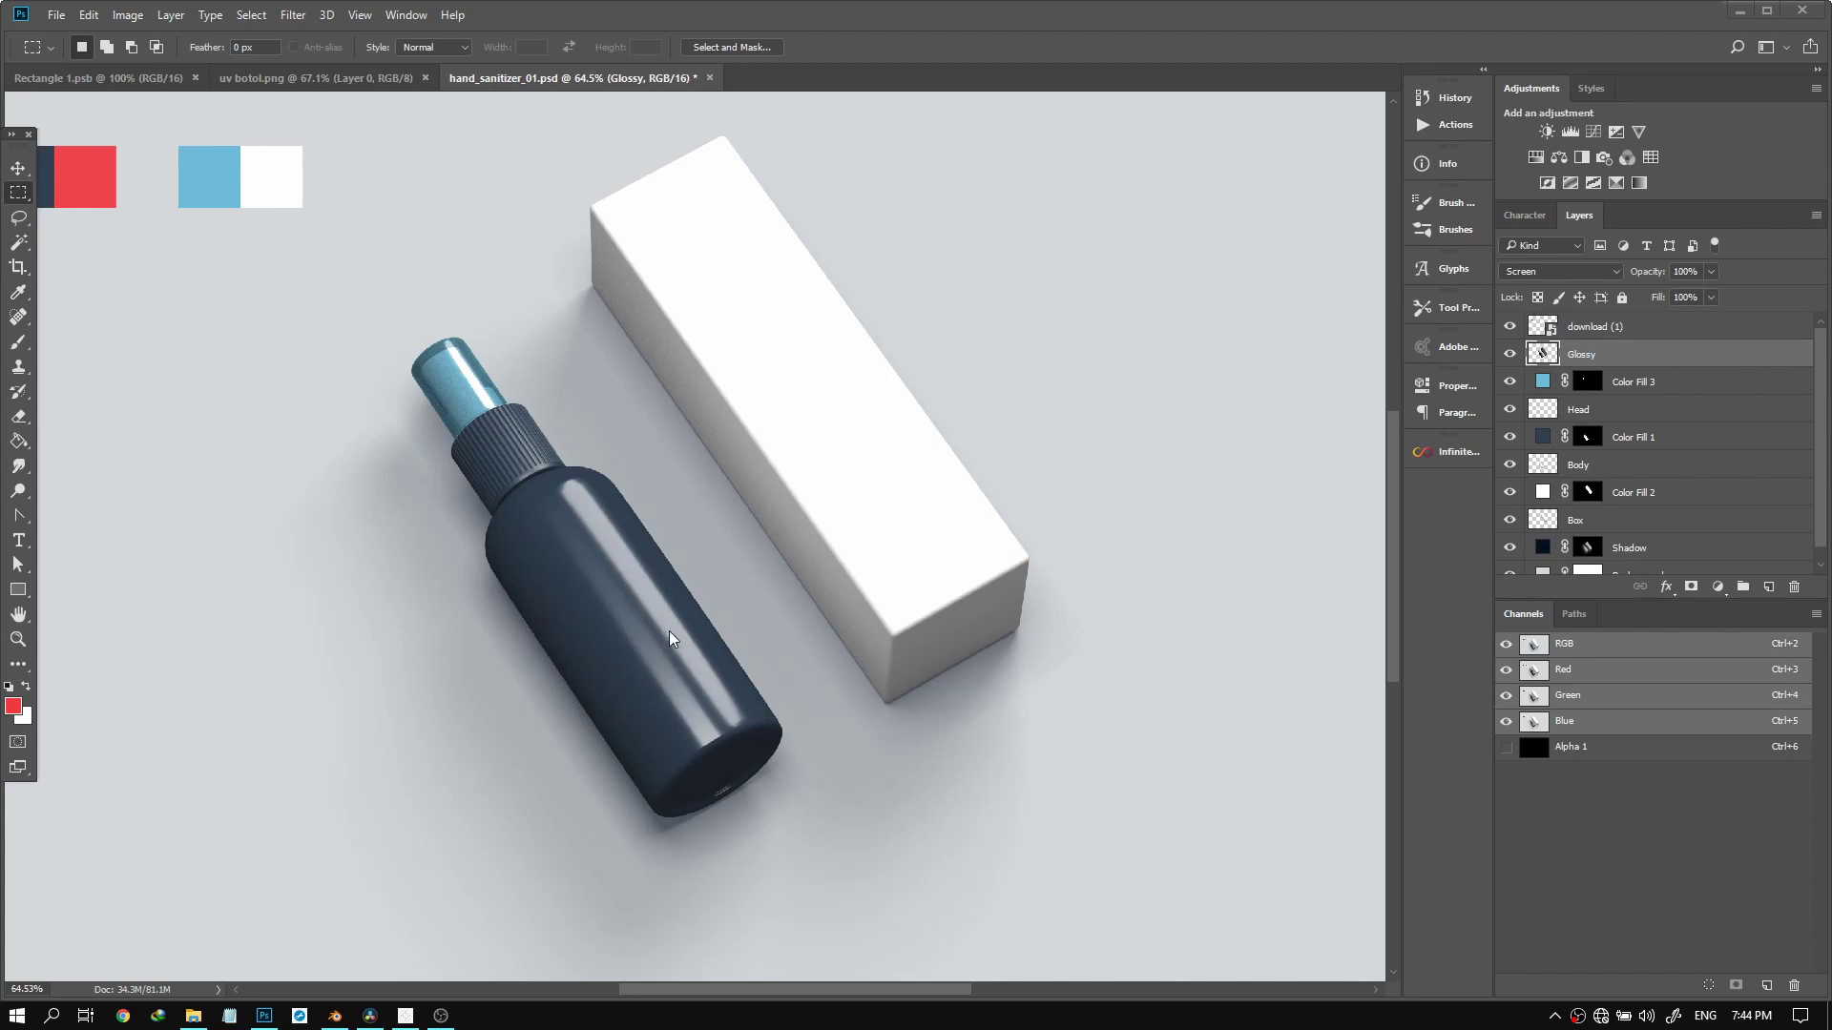
scroll(594, 550, down, 7)
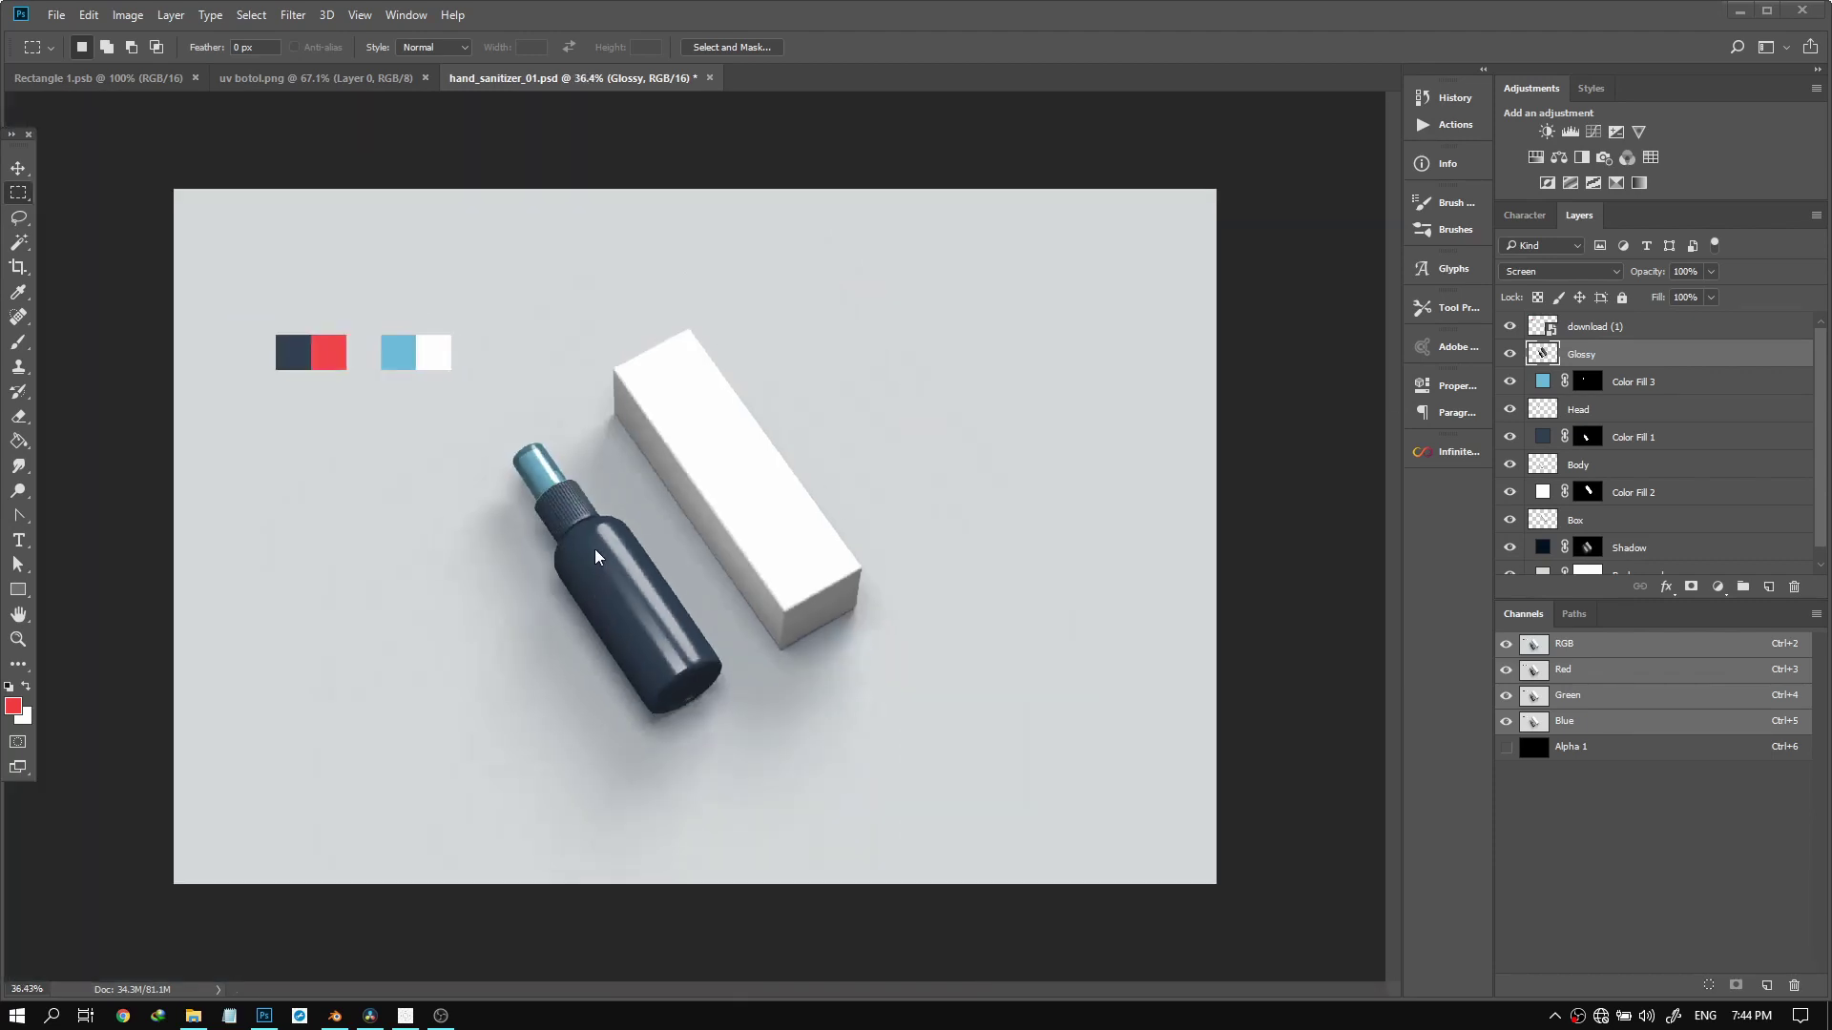
scroll(595, 553, up, 6)
scroll(582, 523, up, 1)
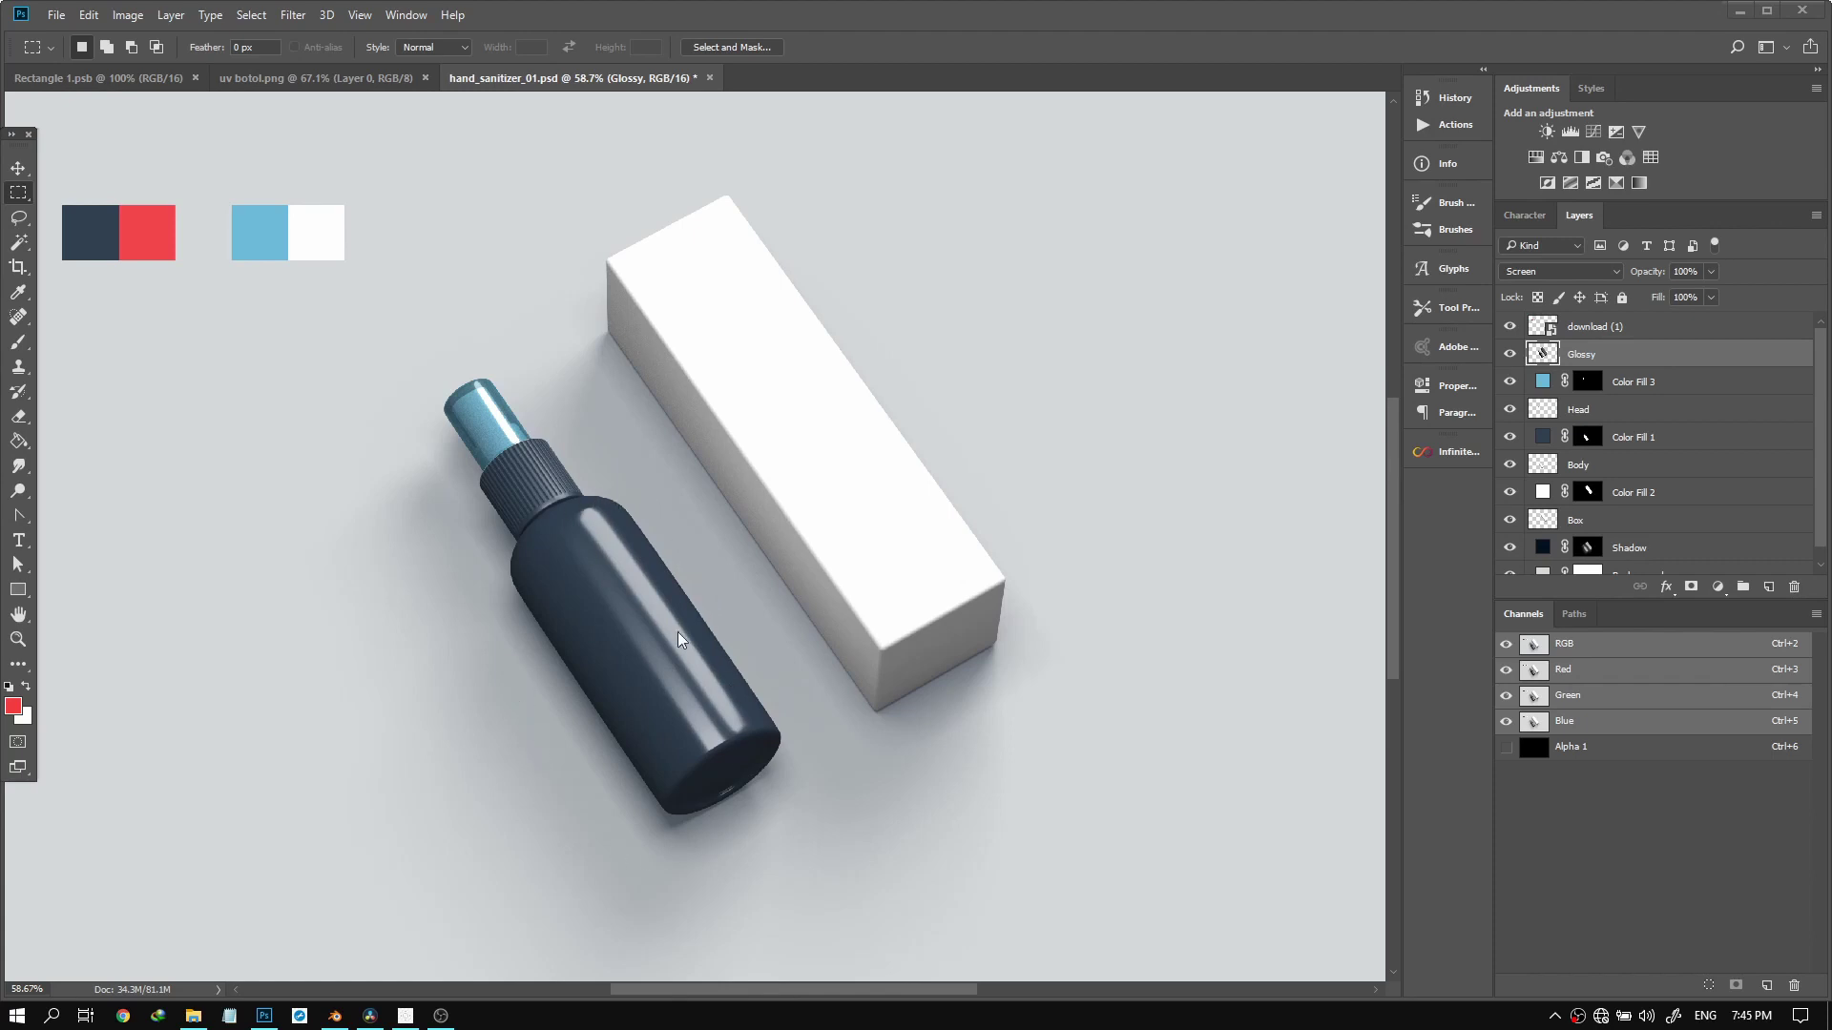
Switch to Blender with the Hand sanitizer.blend scene and open the UV Editing workspace.
click(333, 1015)
scroll(472, 557, down, 3)
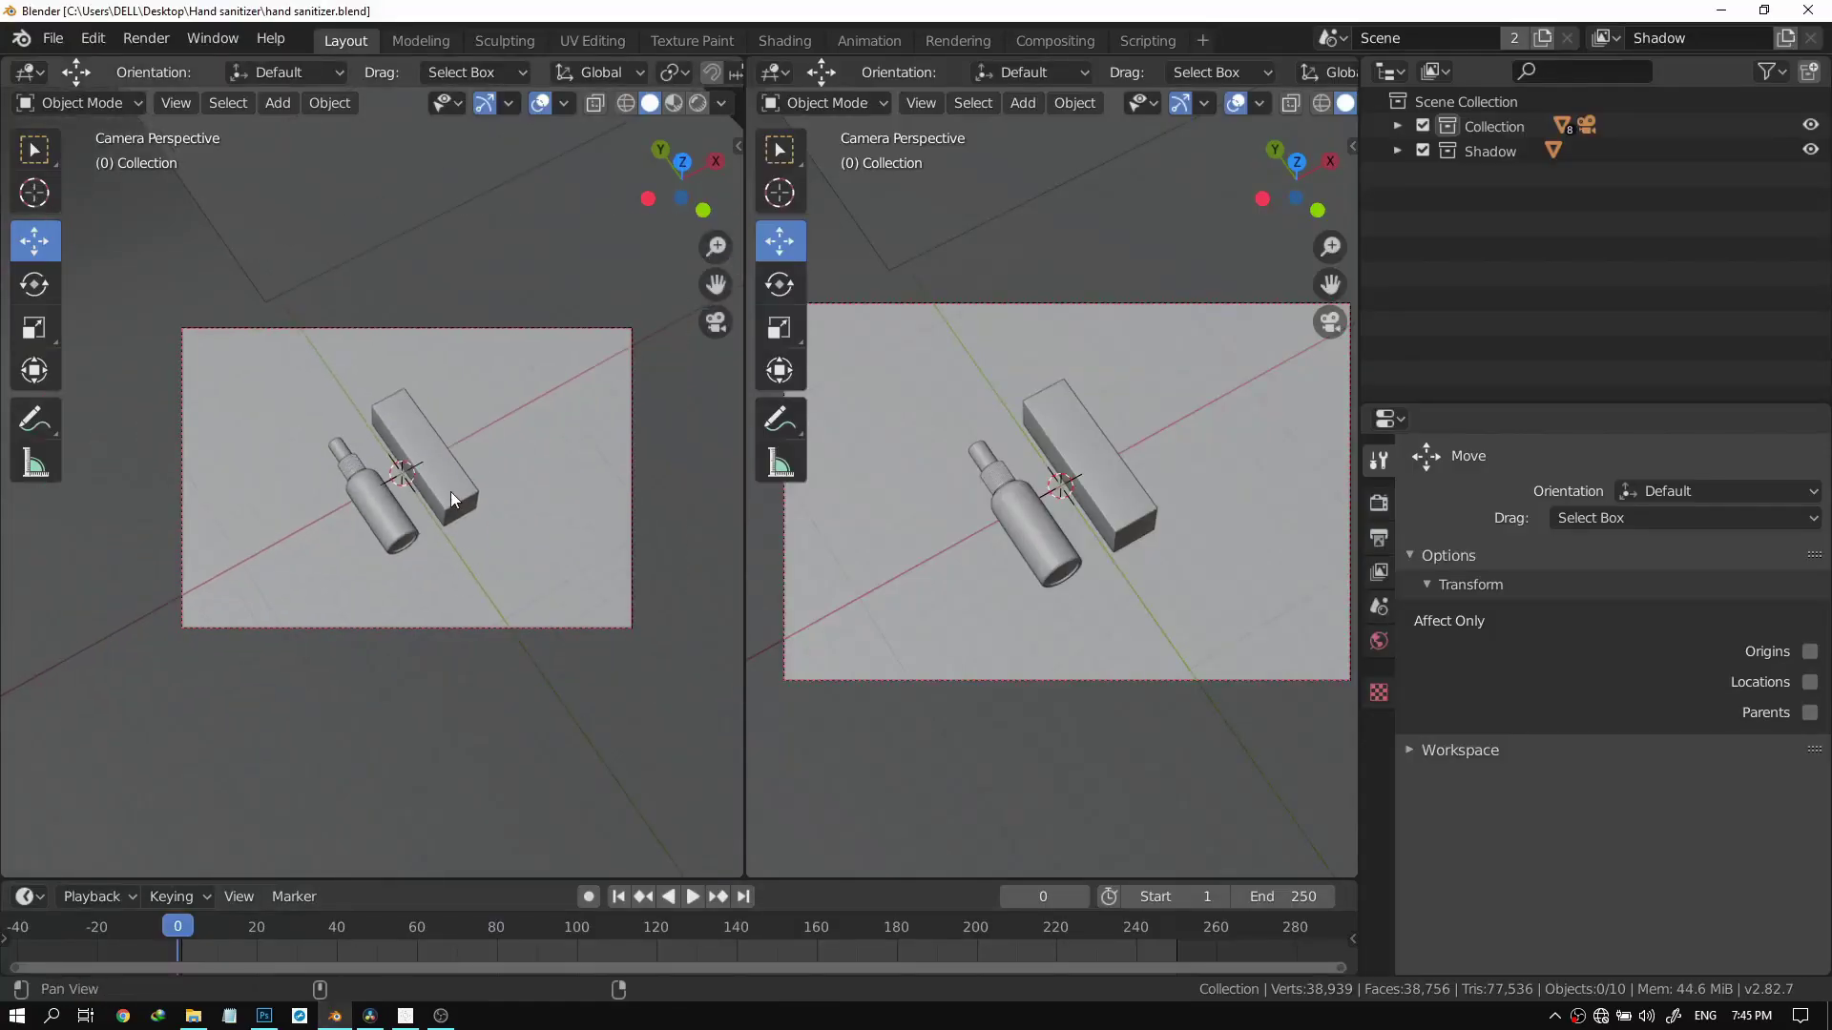
drag(450, 491, 509, 584)
scroll(530, 649, up, 5)
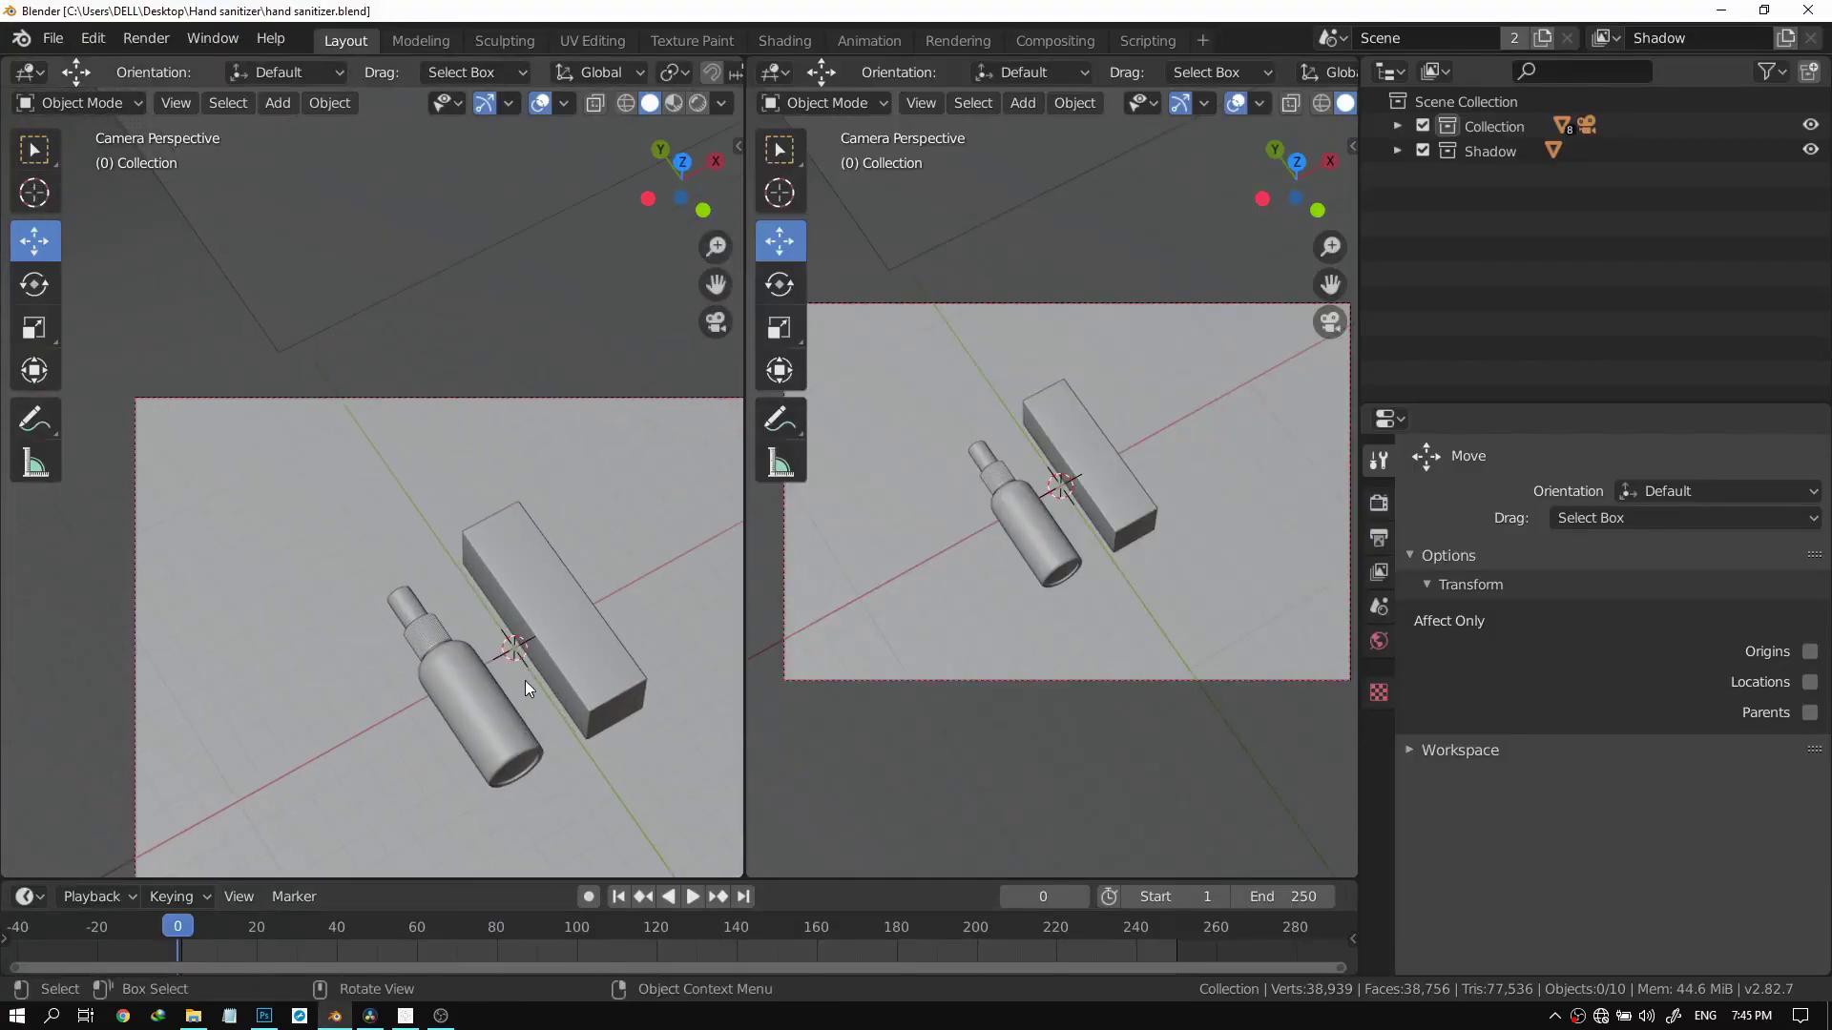
scroll(489, 527, up, 2)
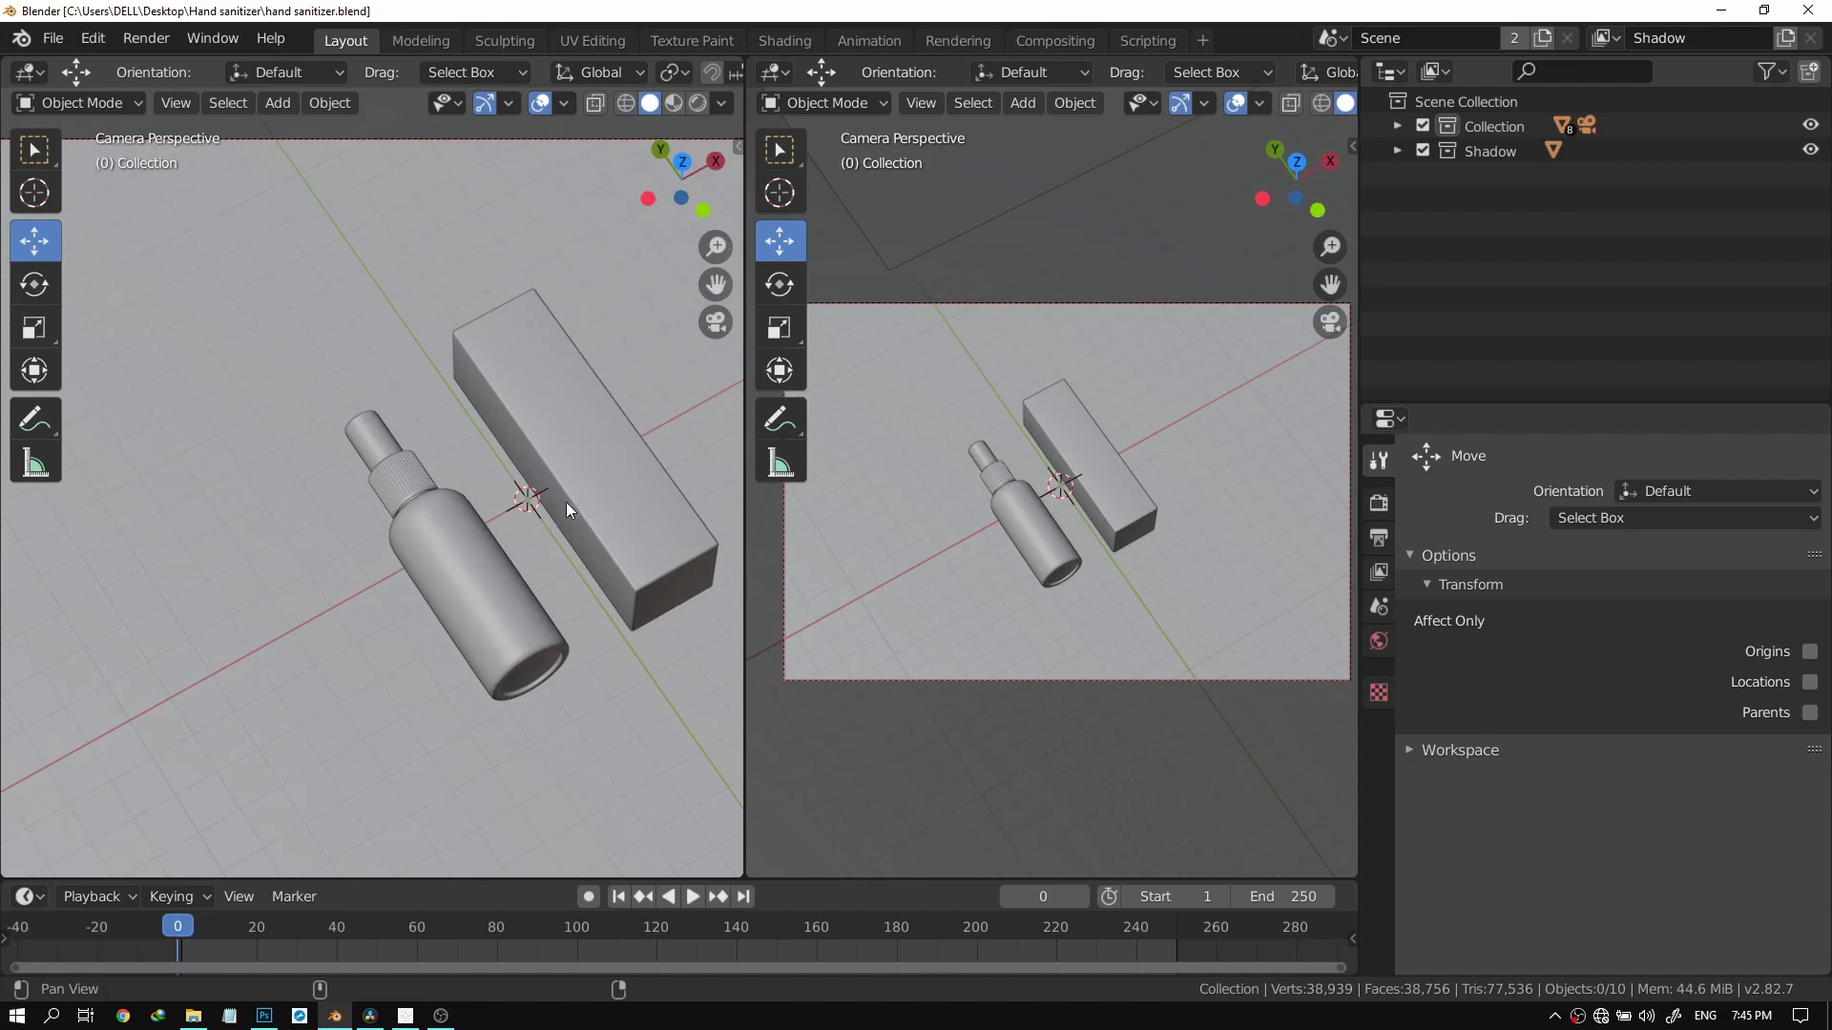
drag(564, 501, 471, 531)
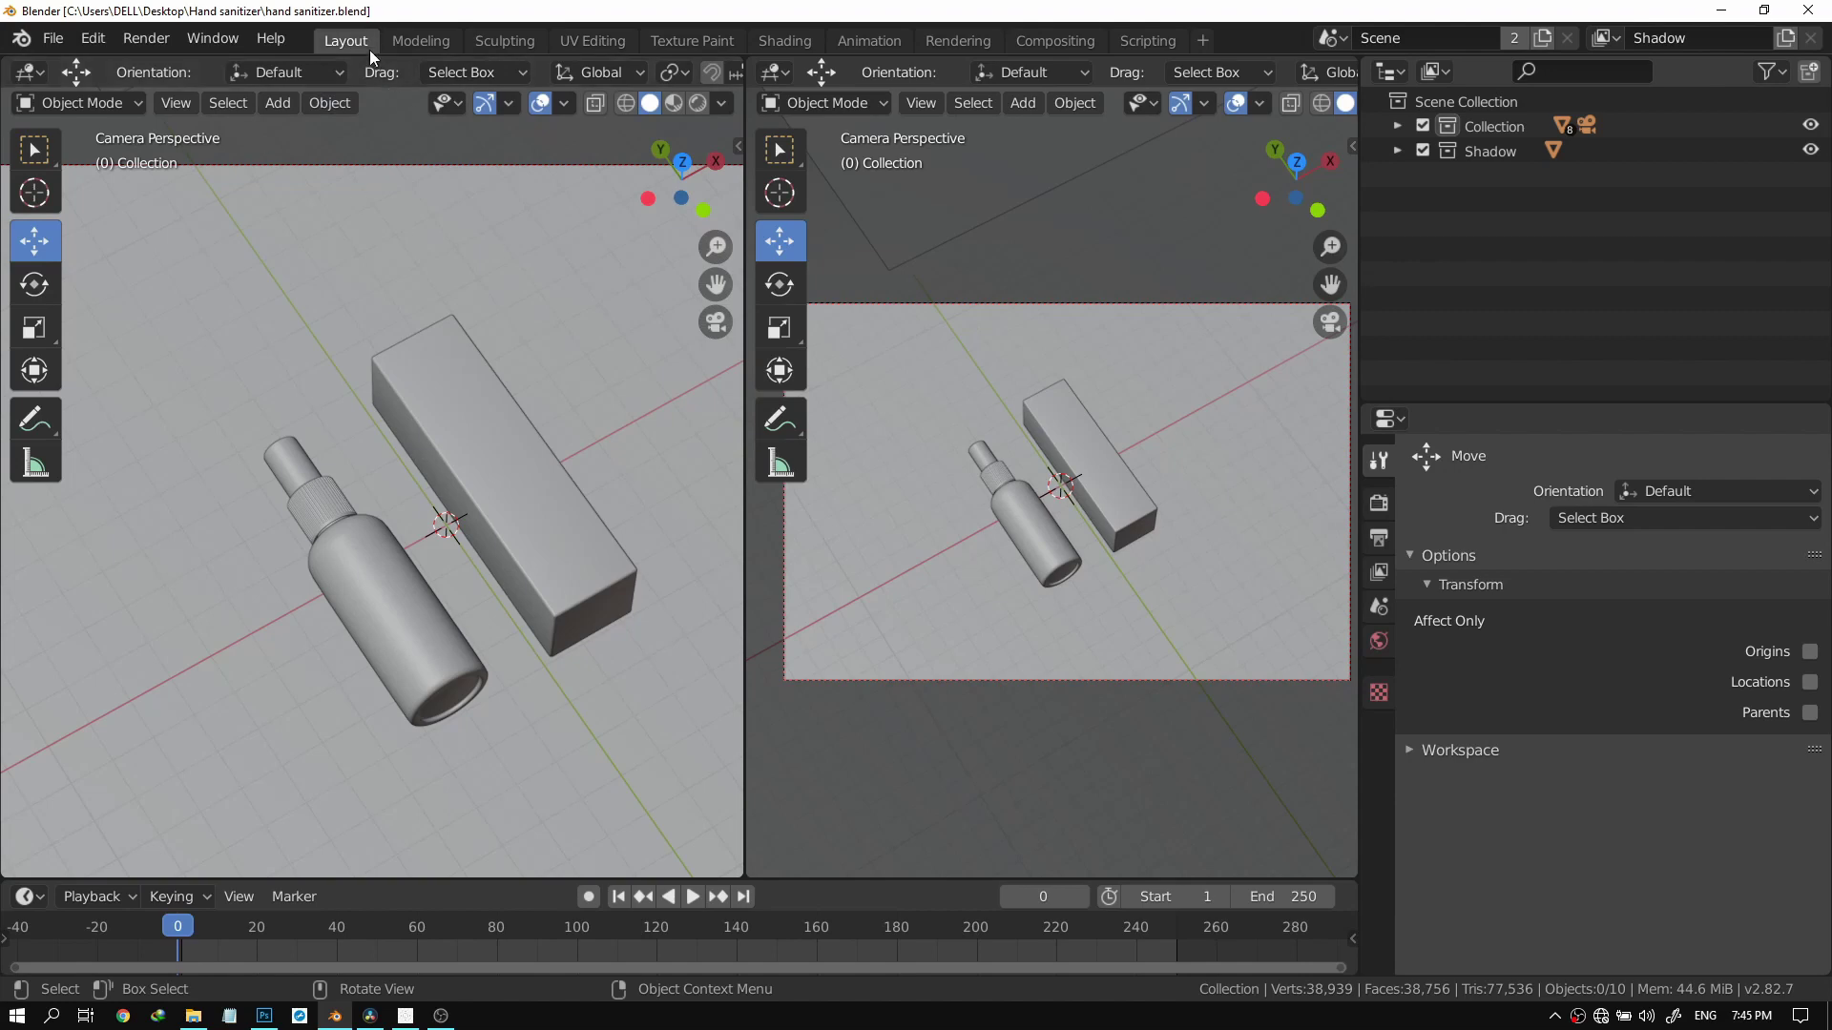
click(569, 42)
Select the bottle body and the box together in the 3D view.
scroll(513, 487, up, 3)
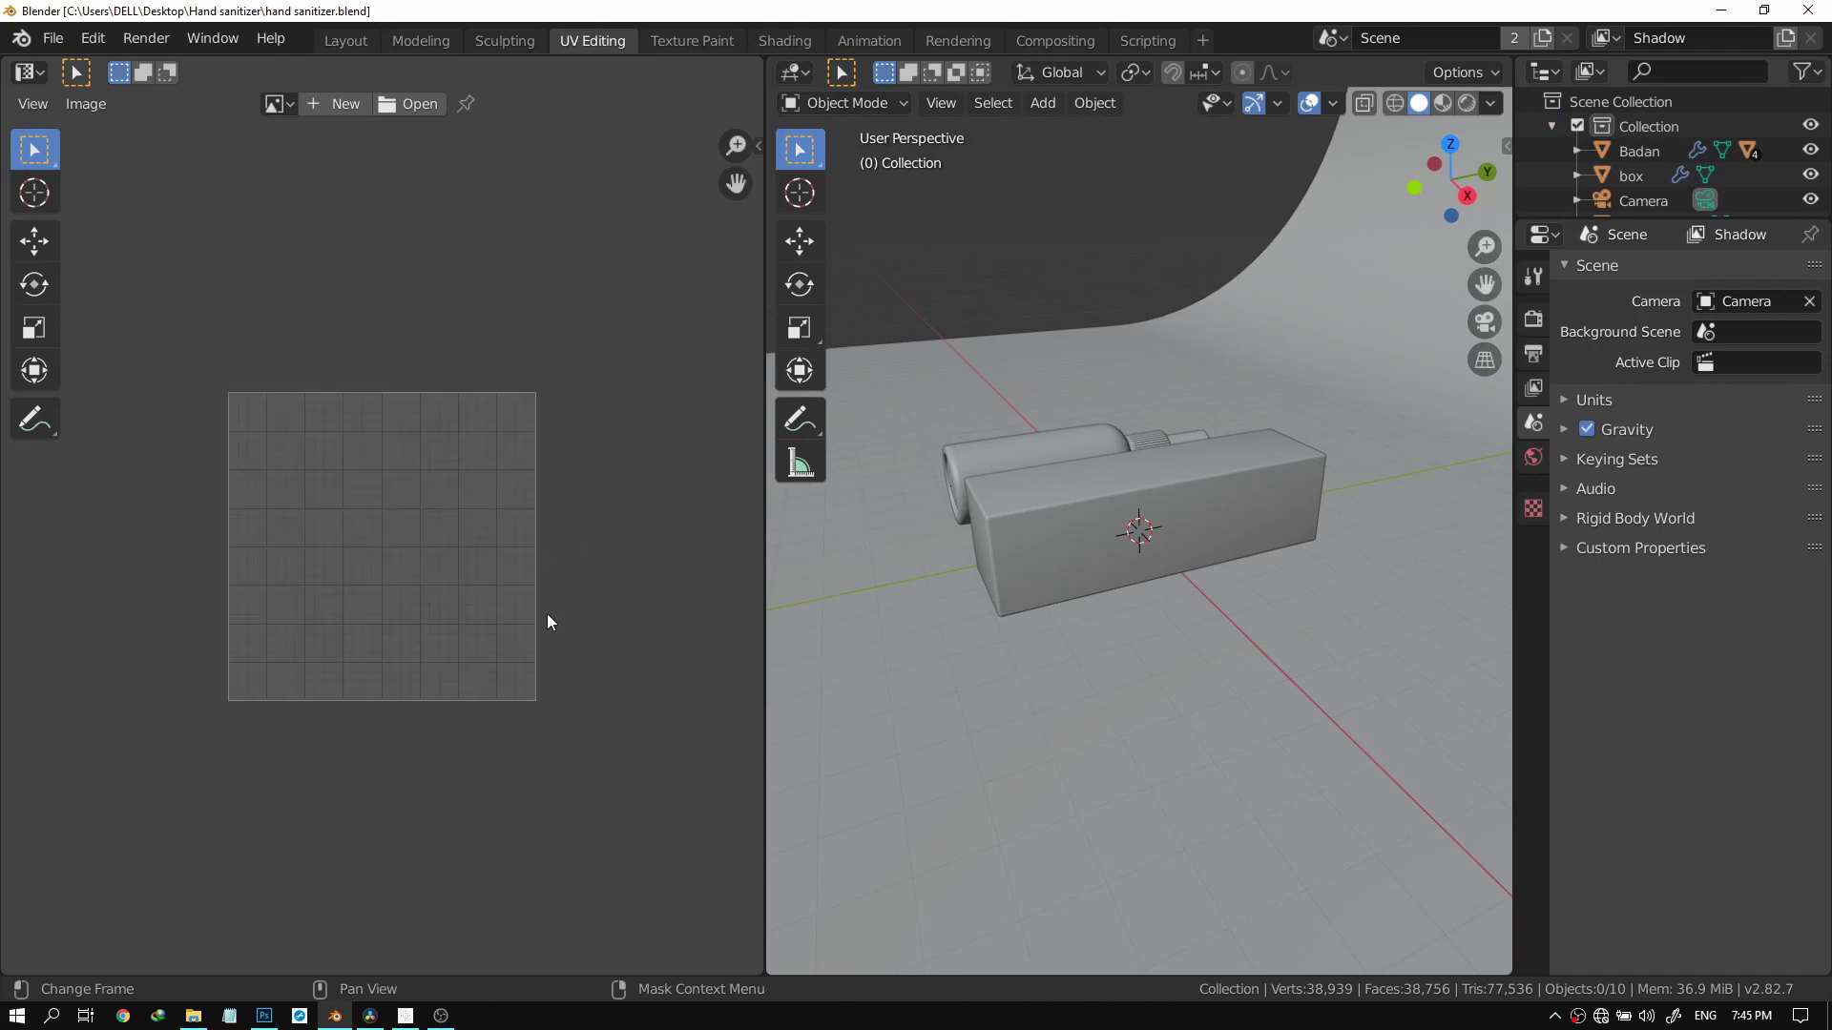
scroll(958, 534, down, 4)
drag(952, 516, 1060, 592)
scroll(1216, 587, up, 4)
click(1068, 599)
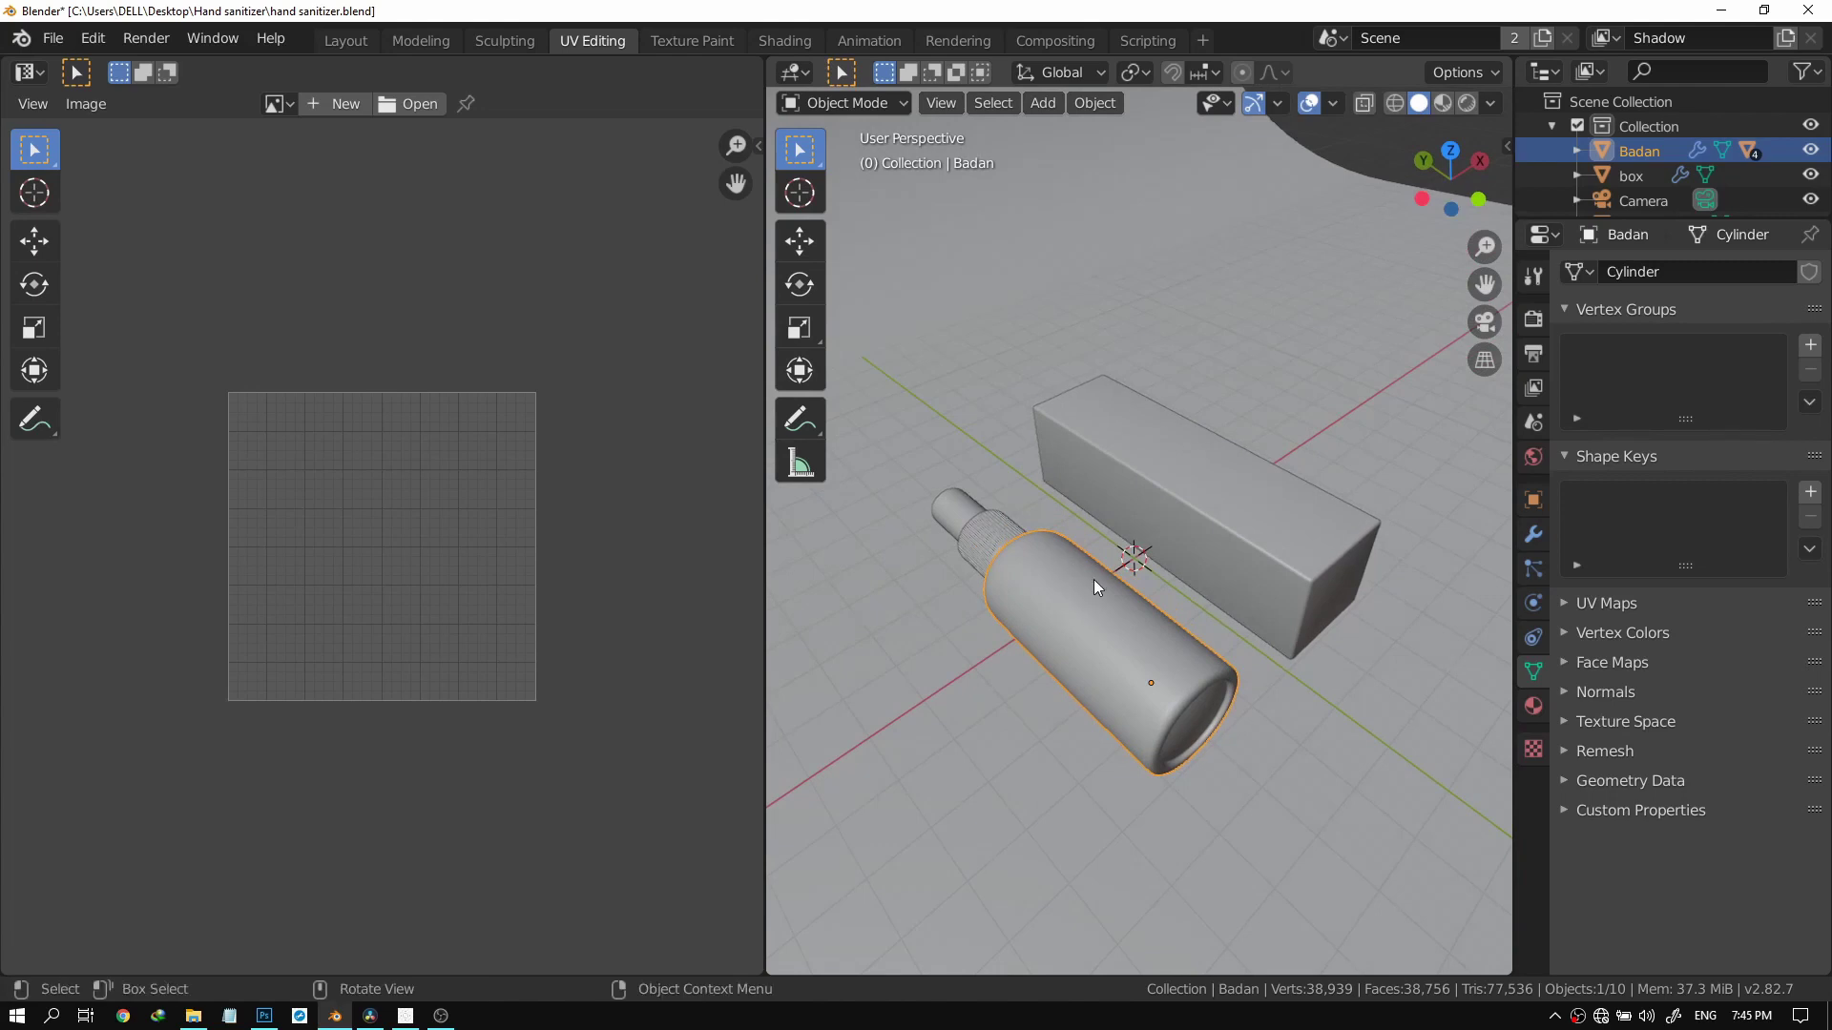
drag(1085, 609, 1069, 540)
key(alt+shift)
drag(1122, 603, 1050, 490)
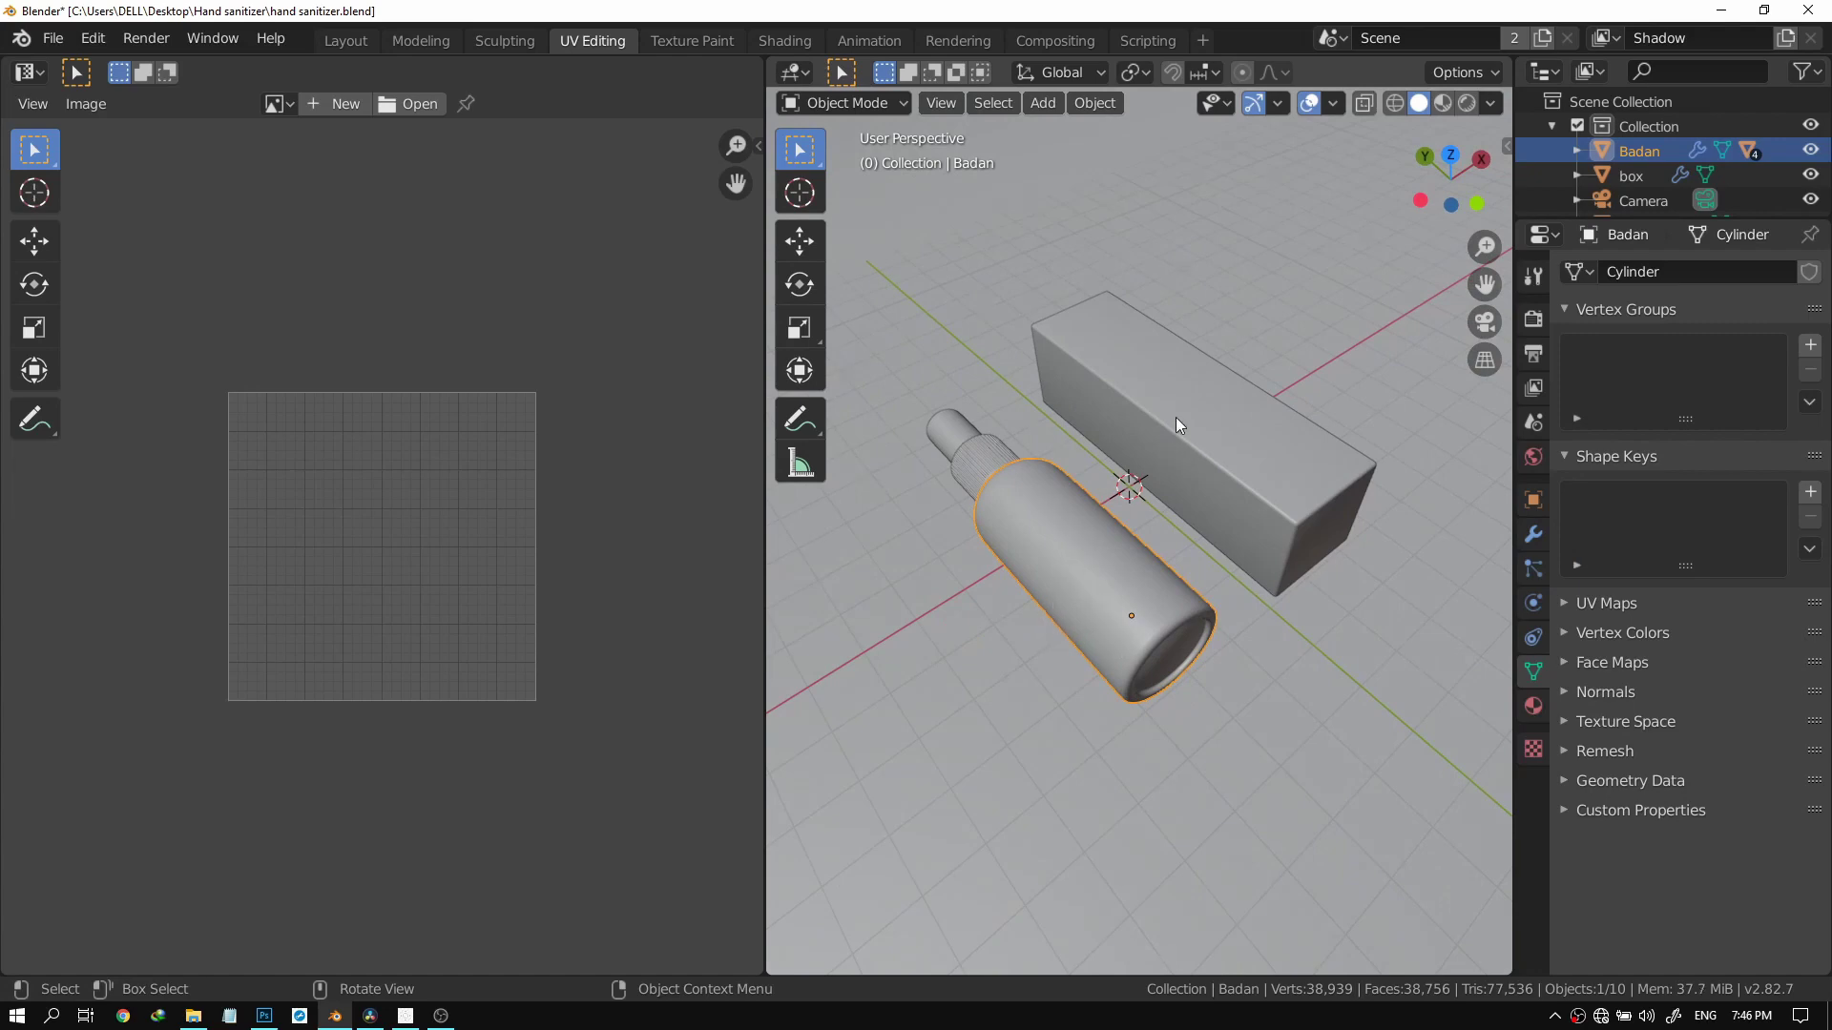
key(shift)
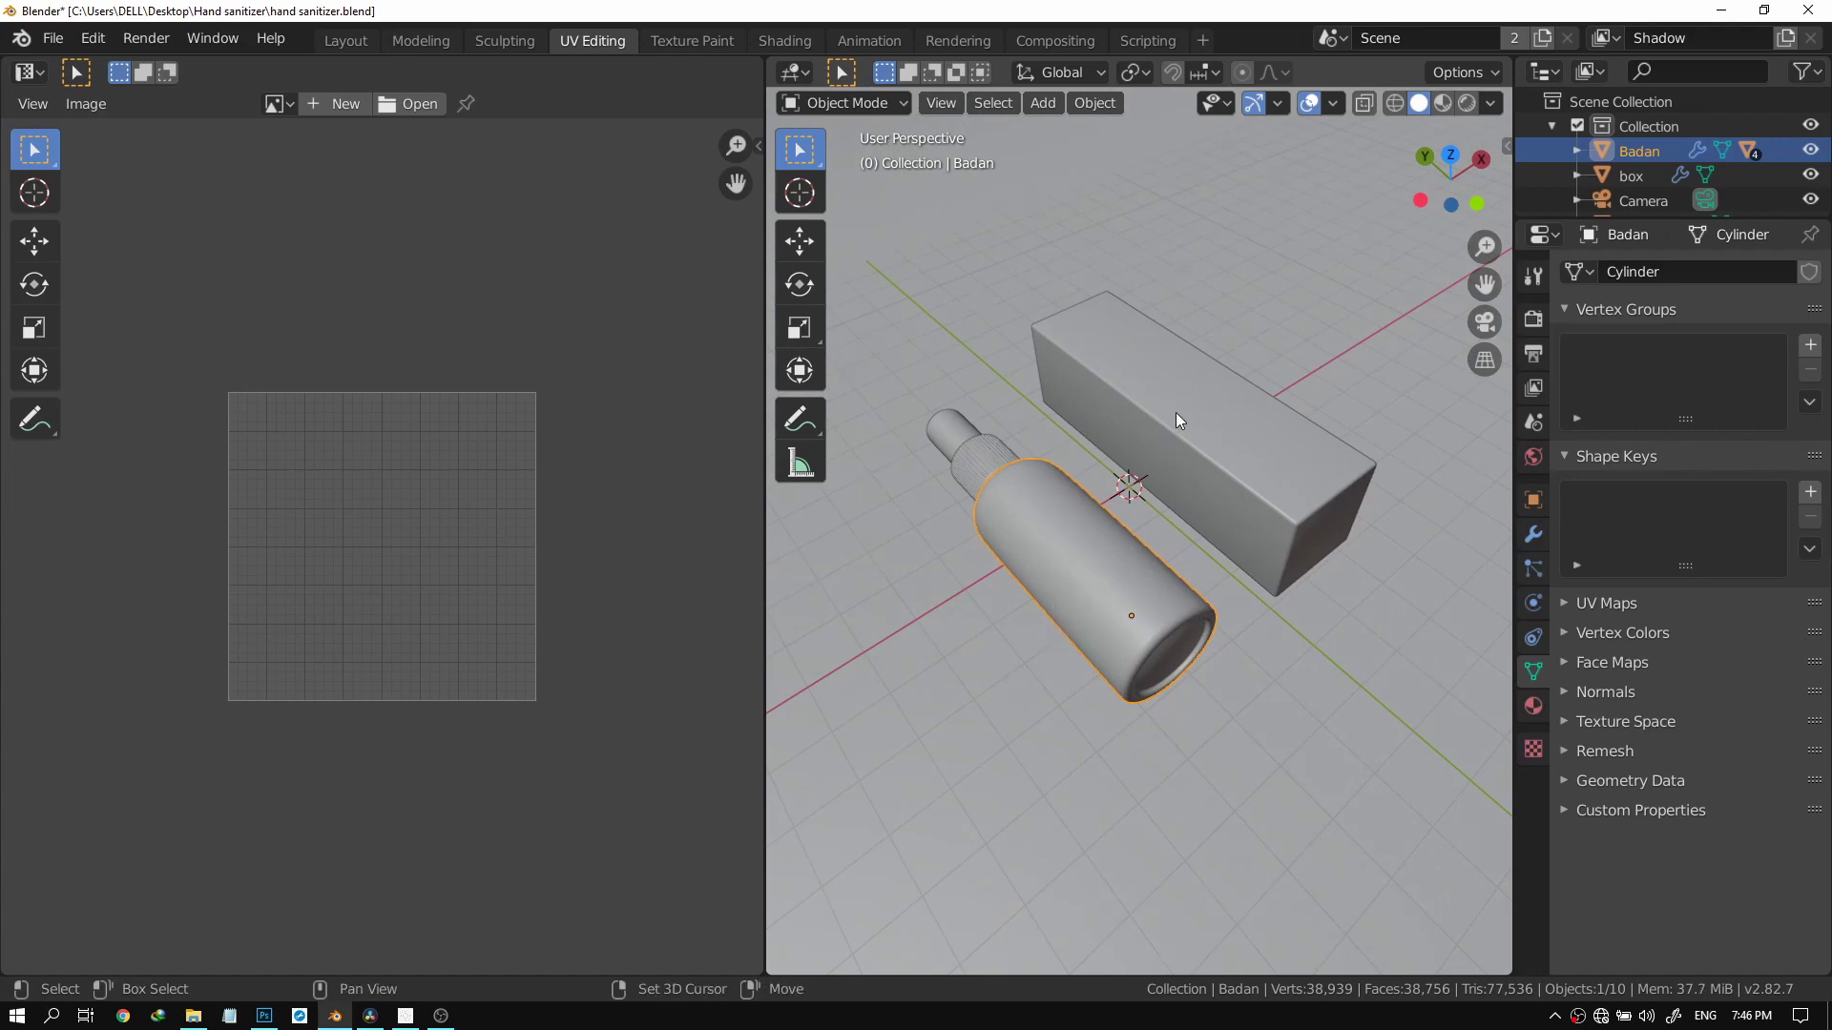
shift+click(1175, 413)
mouse_move(1176, 410)
mouse_down()
mouse_move(1160, 433)
mouse_move(1160, 404)
mouse_up()
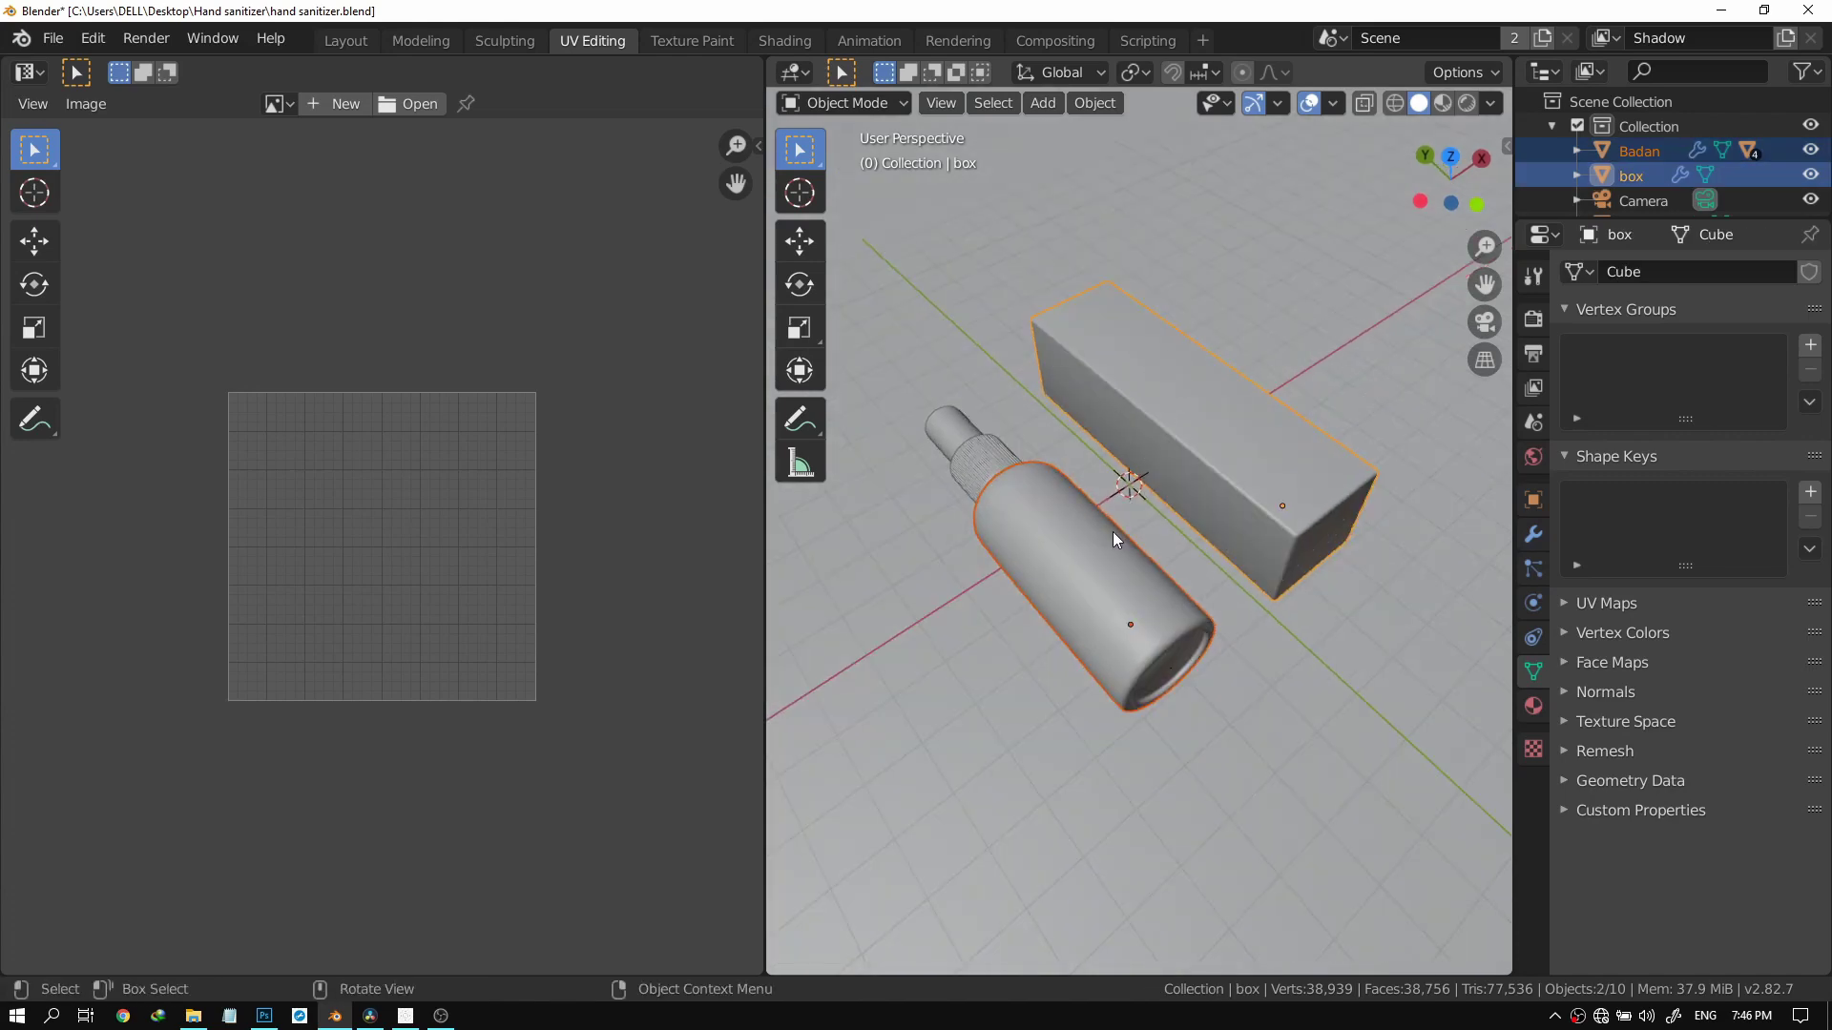
Reselect the bottle body, add the box to the selection and enter Edit Mode for both objects.
click(1021, 467)
scroll(1074, 519, down, 2)
drag(1075, 519, 1093, 537)
scroll(1109, 505, up, 2)
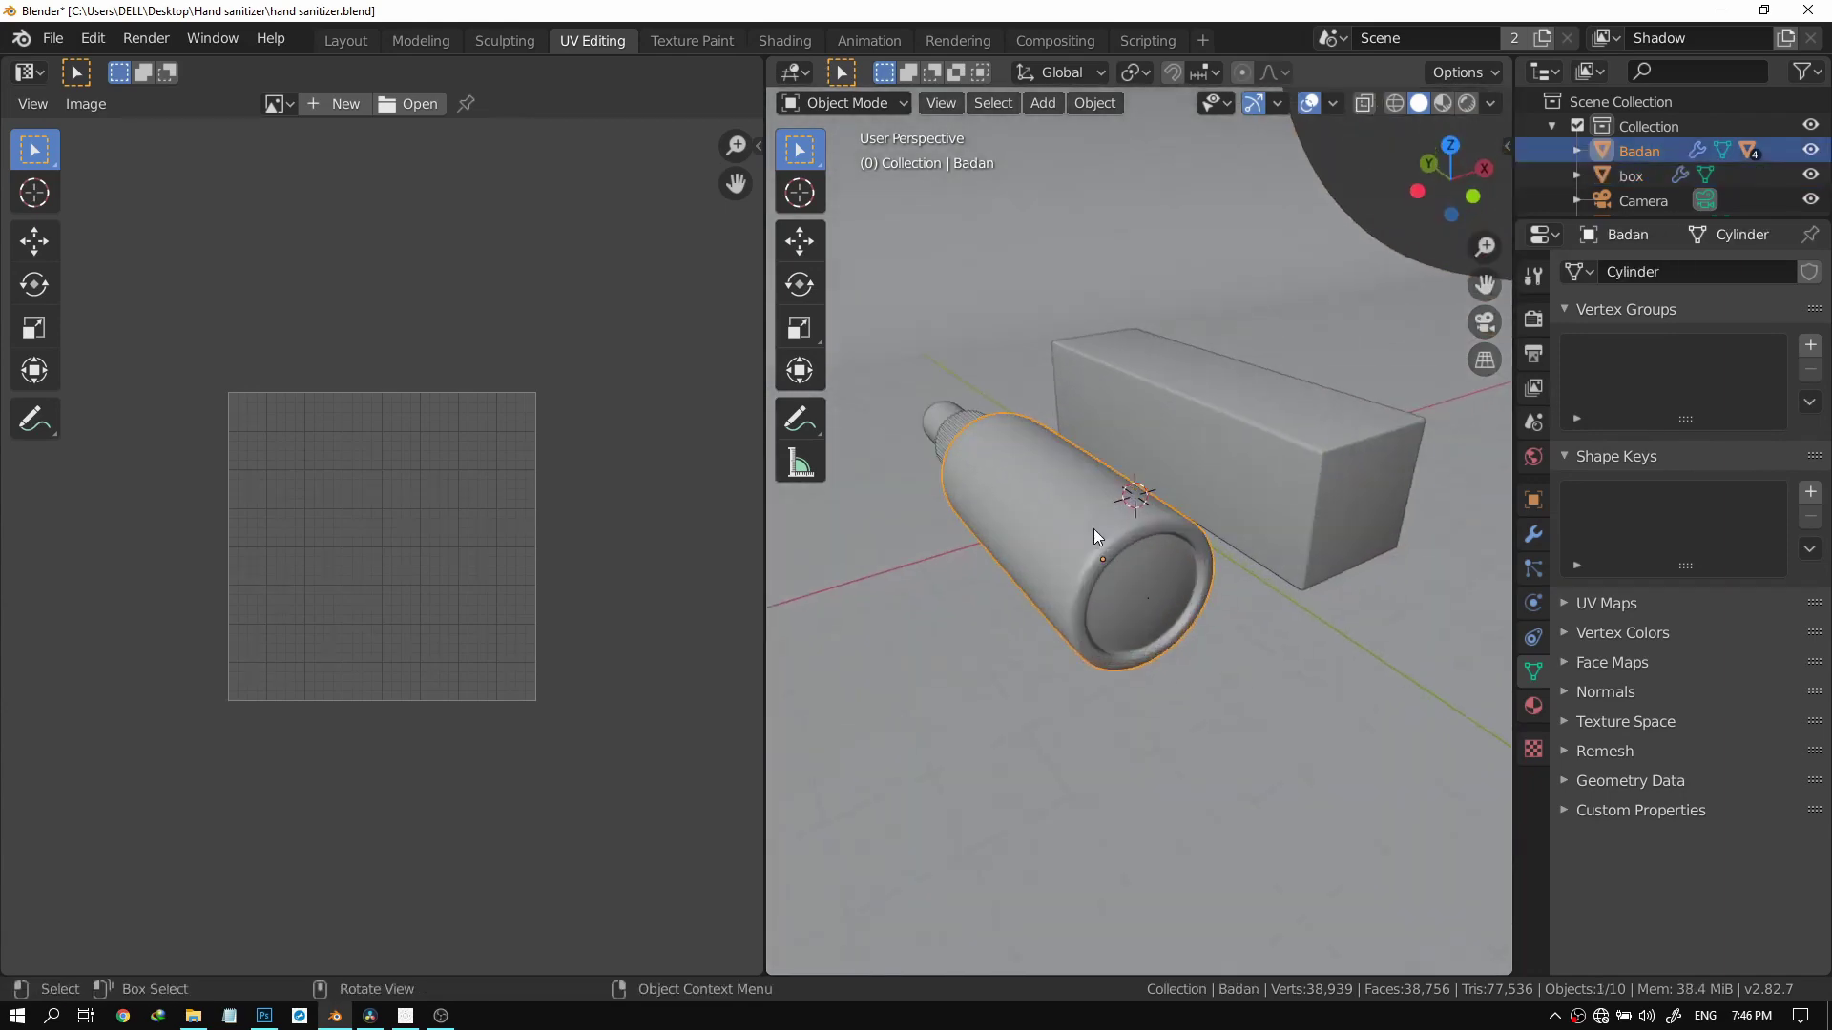
drag(1136, 423, 1086, 496)
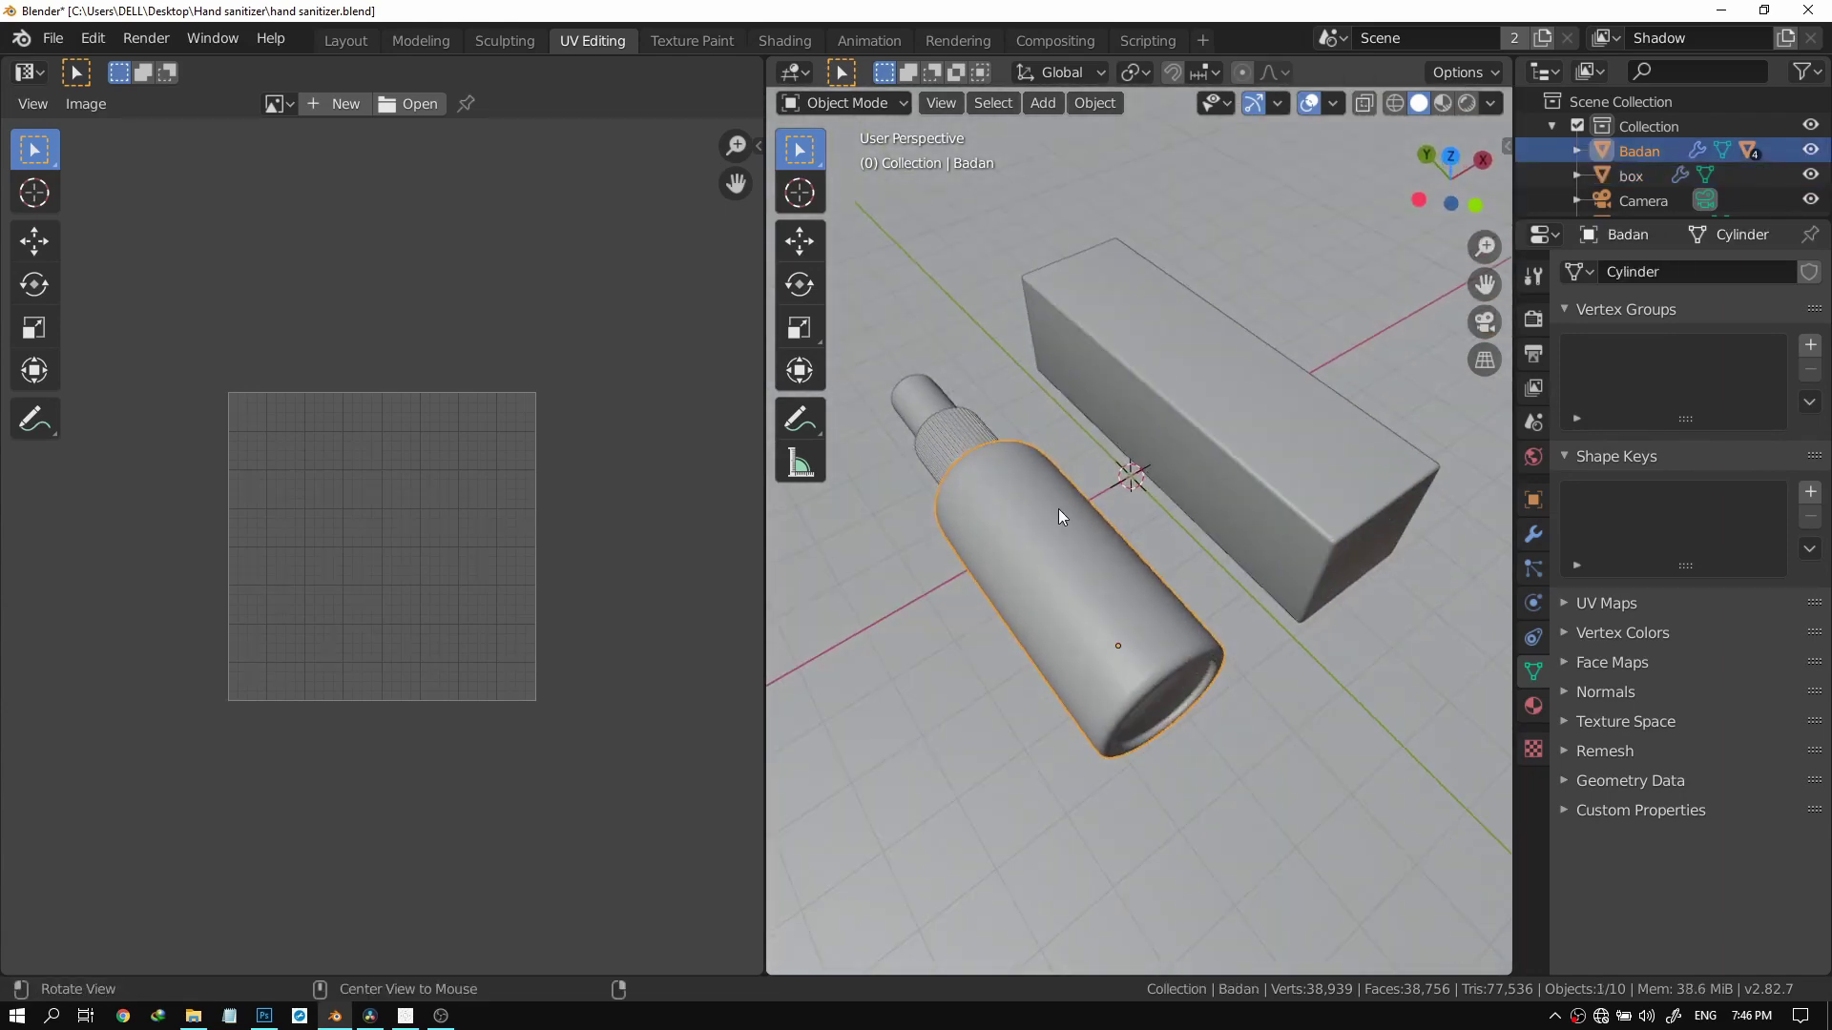
shift+click(1216, 415)
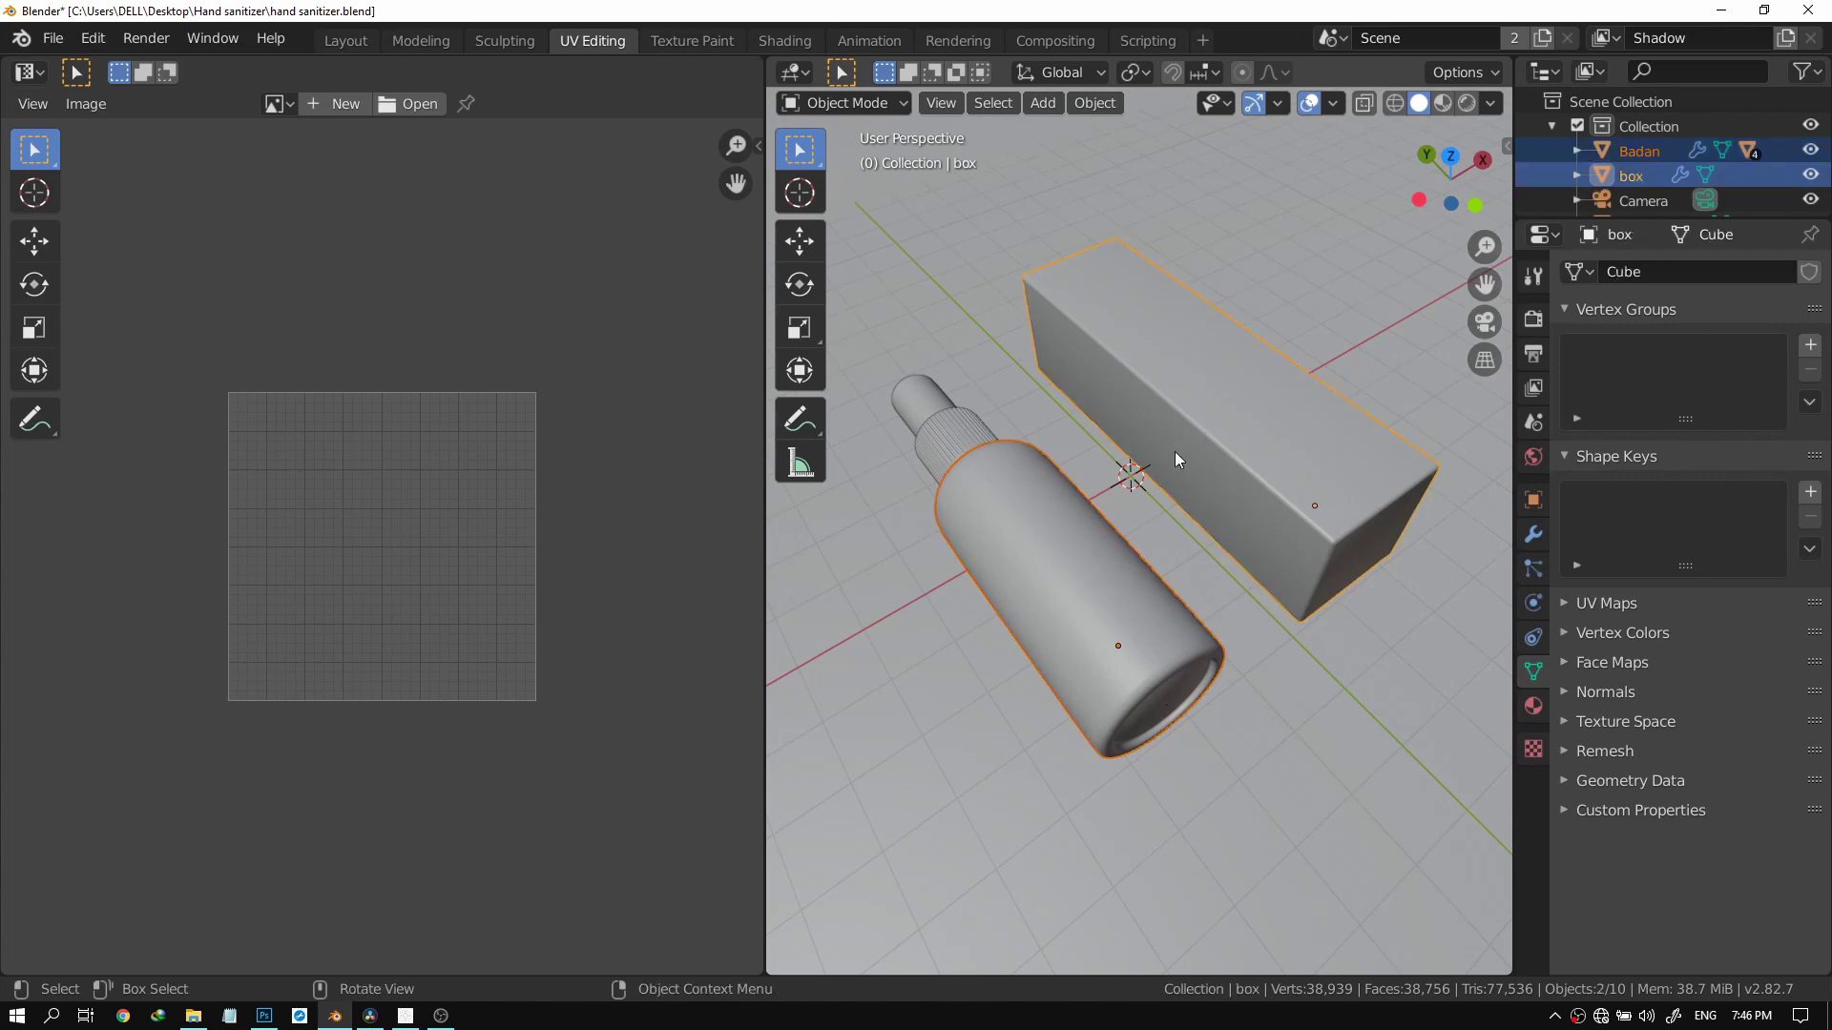
key(ctrl+Tab)
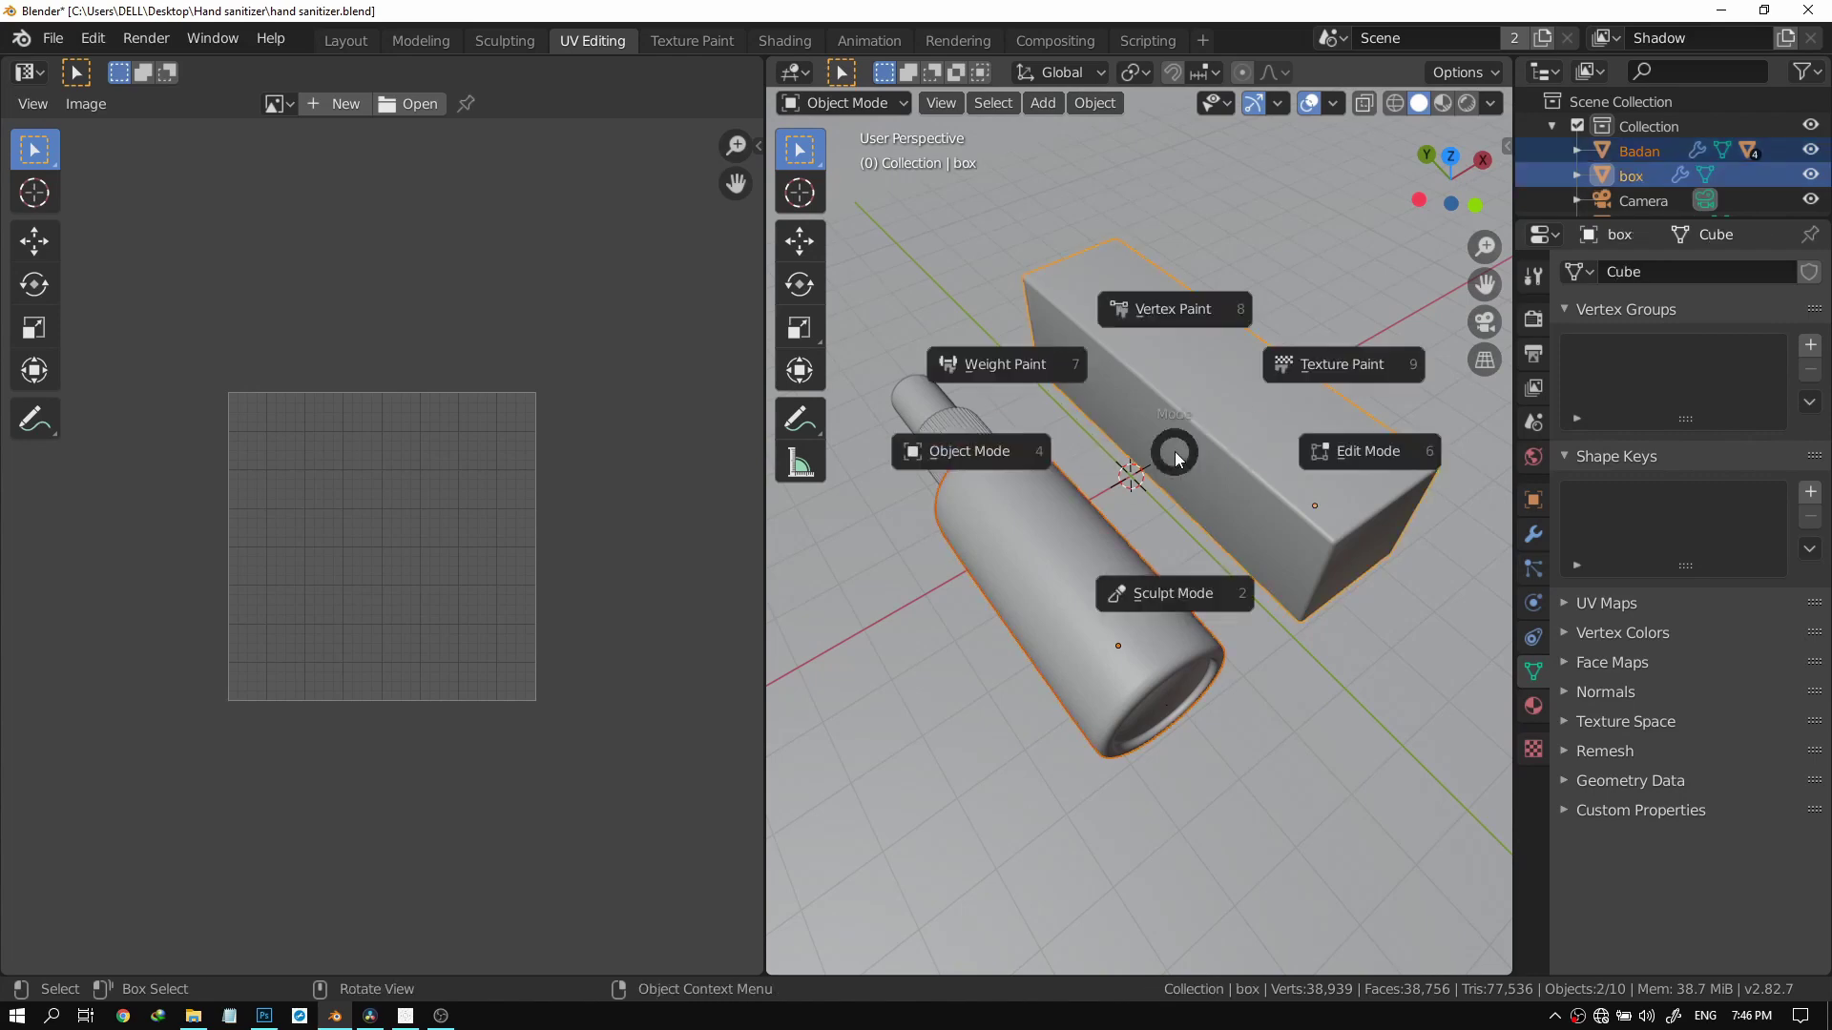
click(1342, 456)
Change to face selection and select one long side face of the bottle body.
mouse_move(1264, 440)
mouse_down()
mouse_move(1190, 488)
mouse_move(1257, 405)
mouse_up()
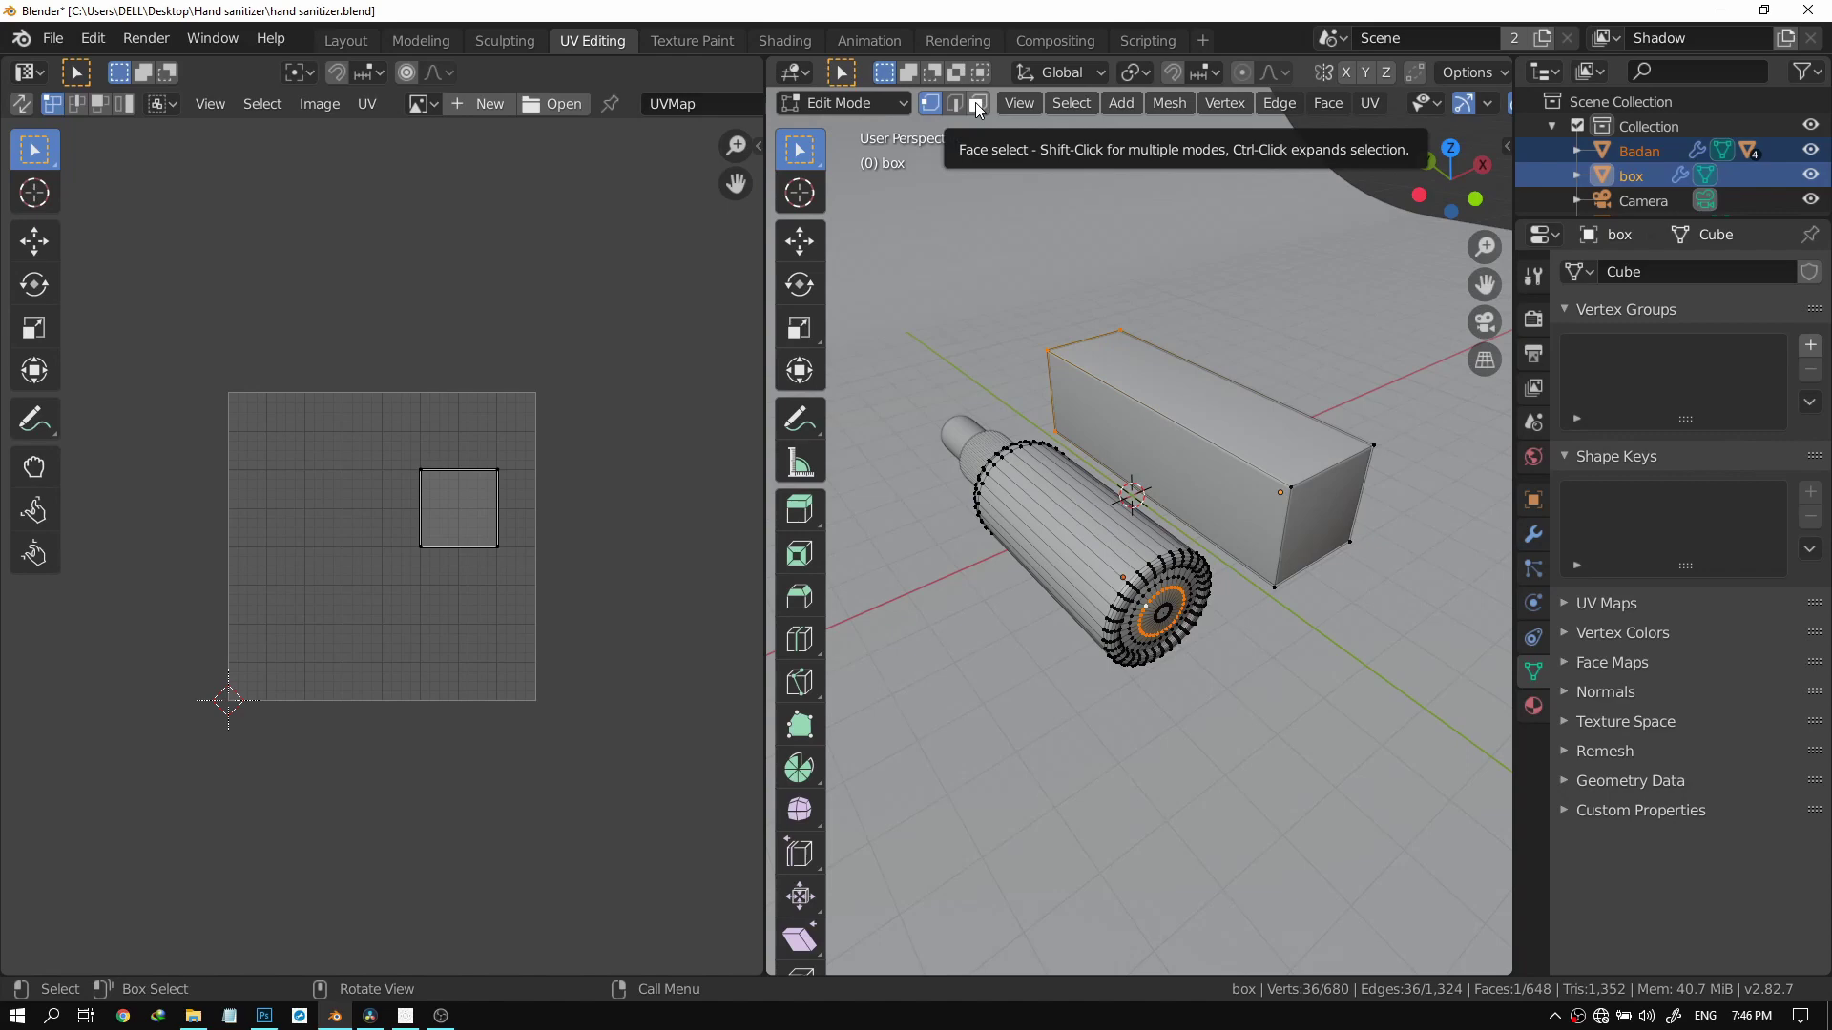
click(978, 103)
scroll(1164, 572, up, 3)
drag(1145, 534, 1002, 509)
click(970, 613)
drag(1098, 580, 1091, 522)
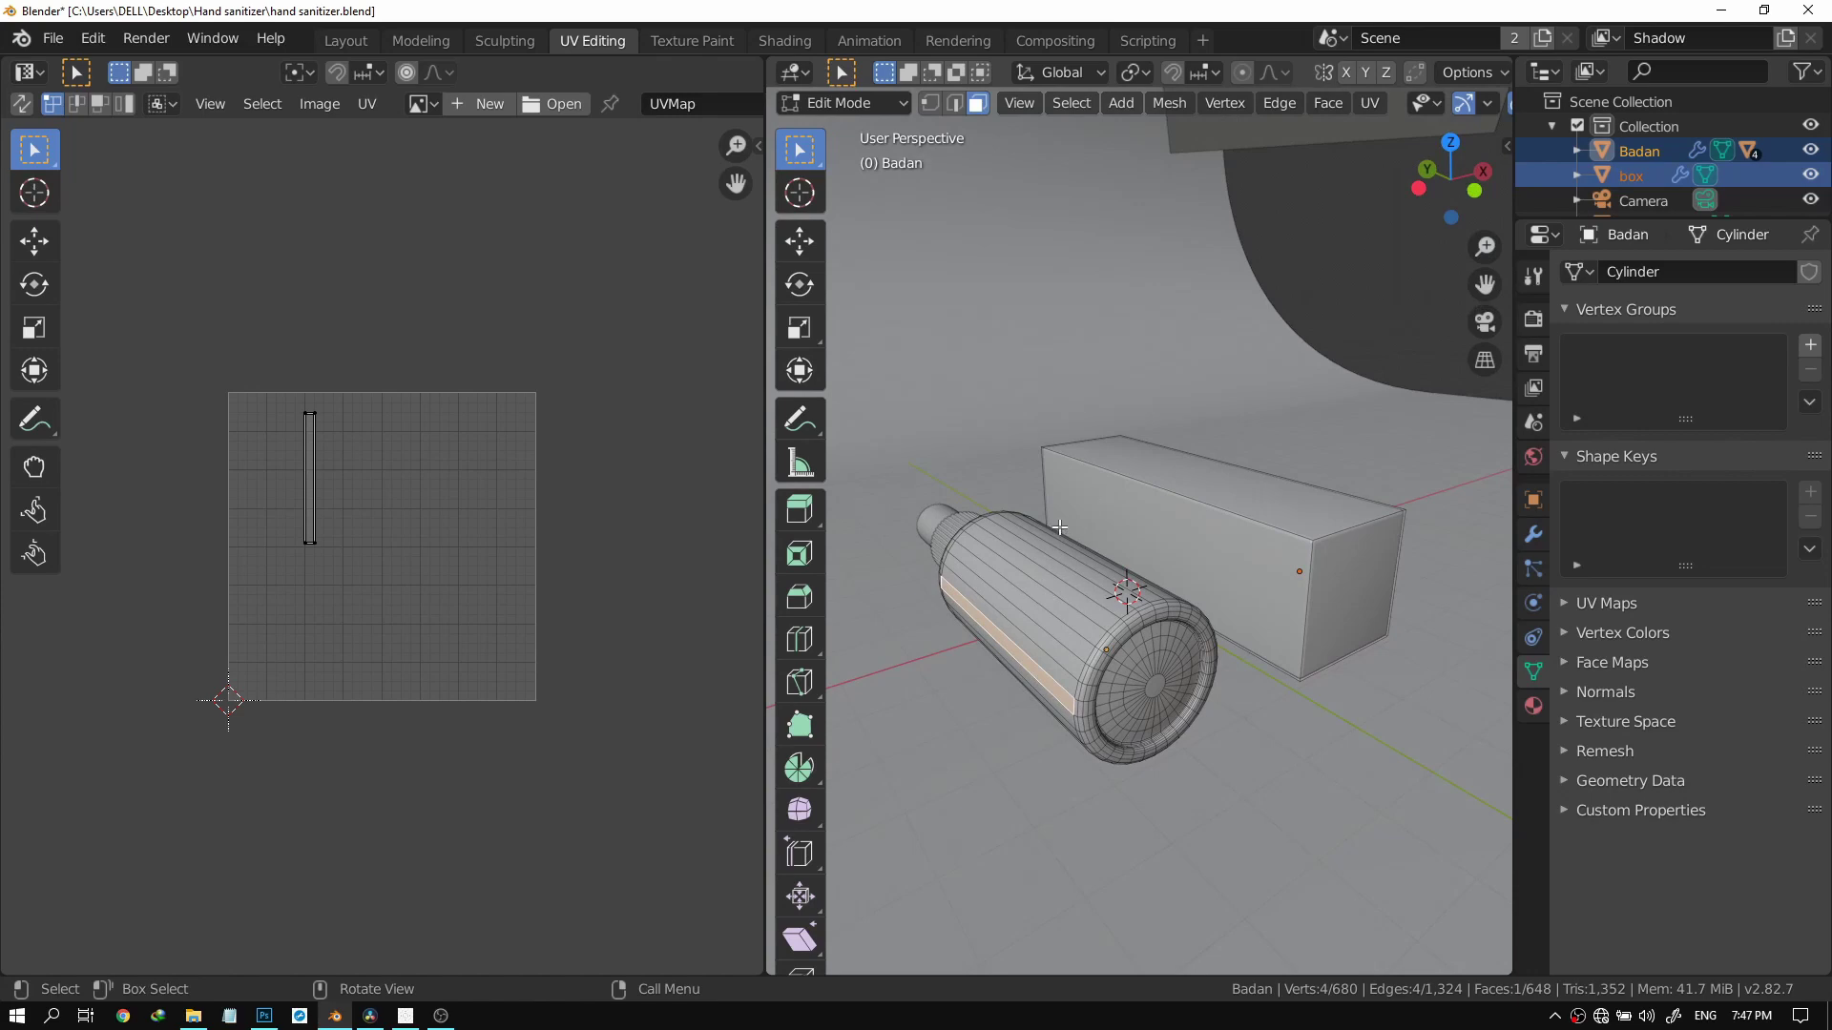
drag(1073, 517, 987, 535)
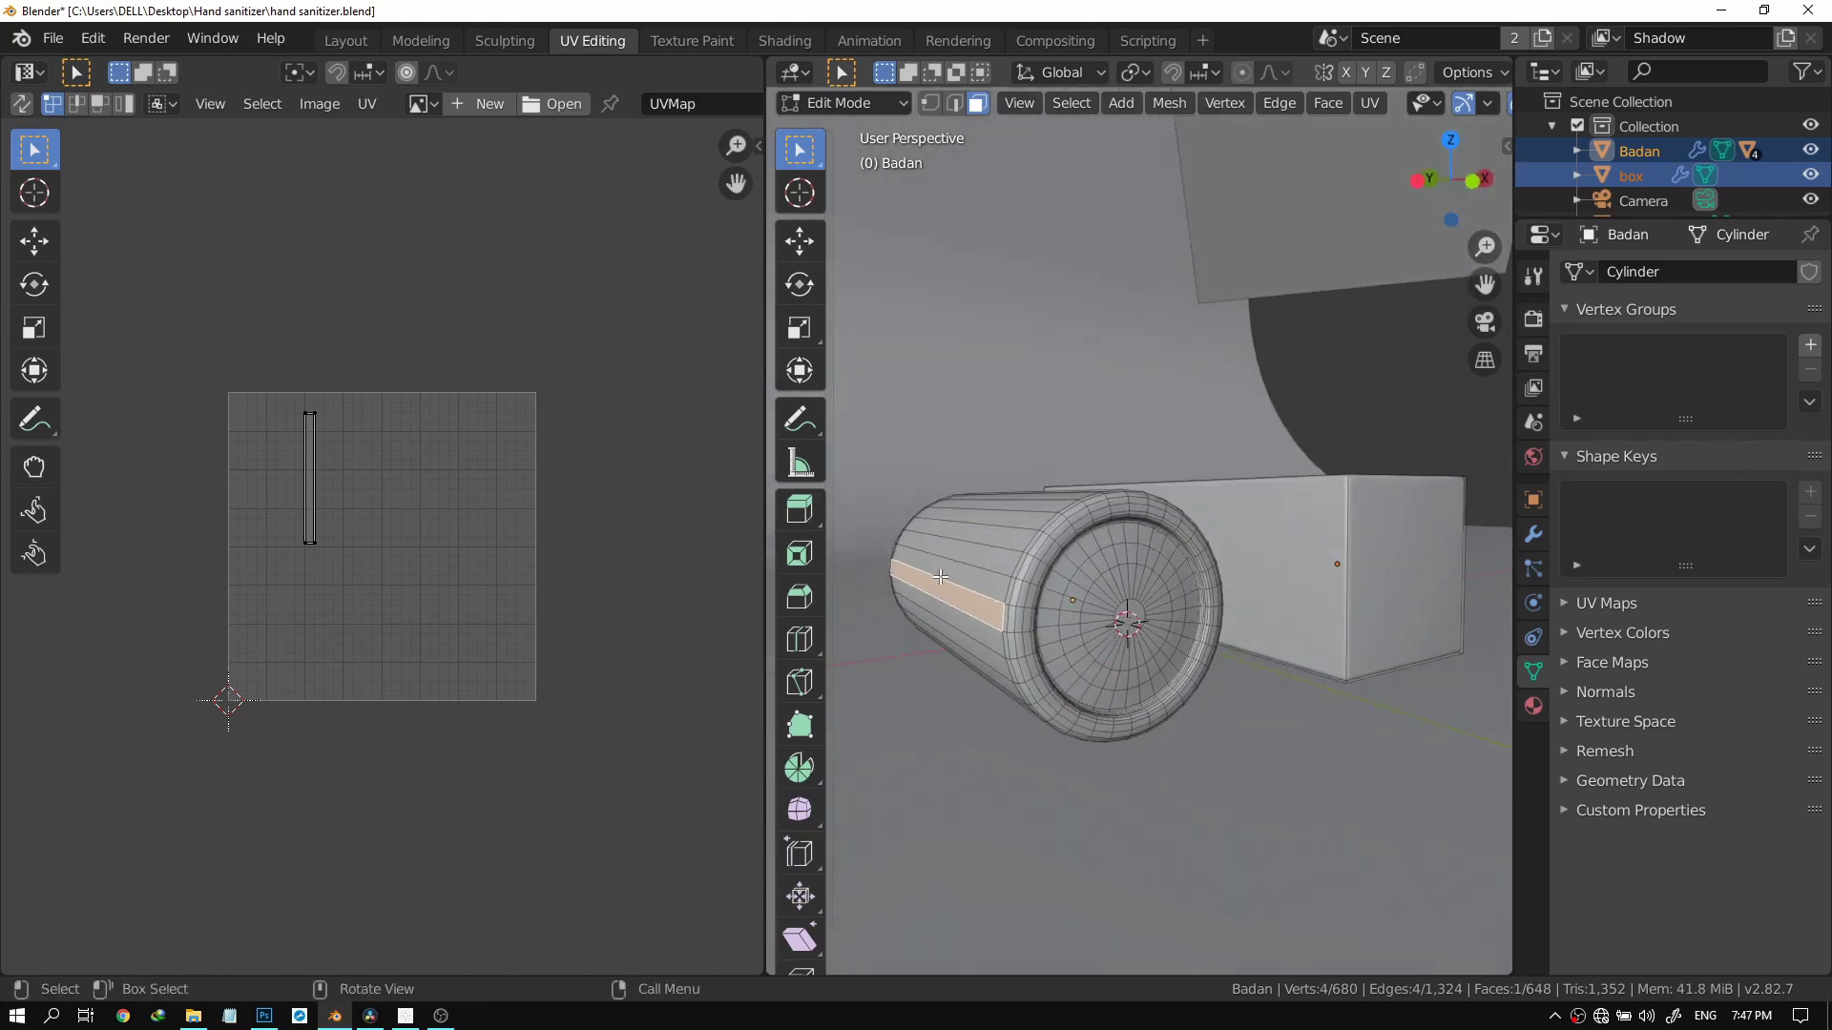
drag(1072, 504, 1009, 540)
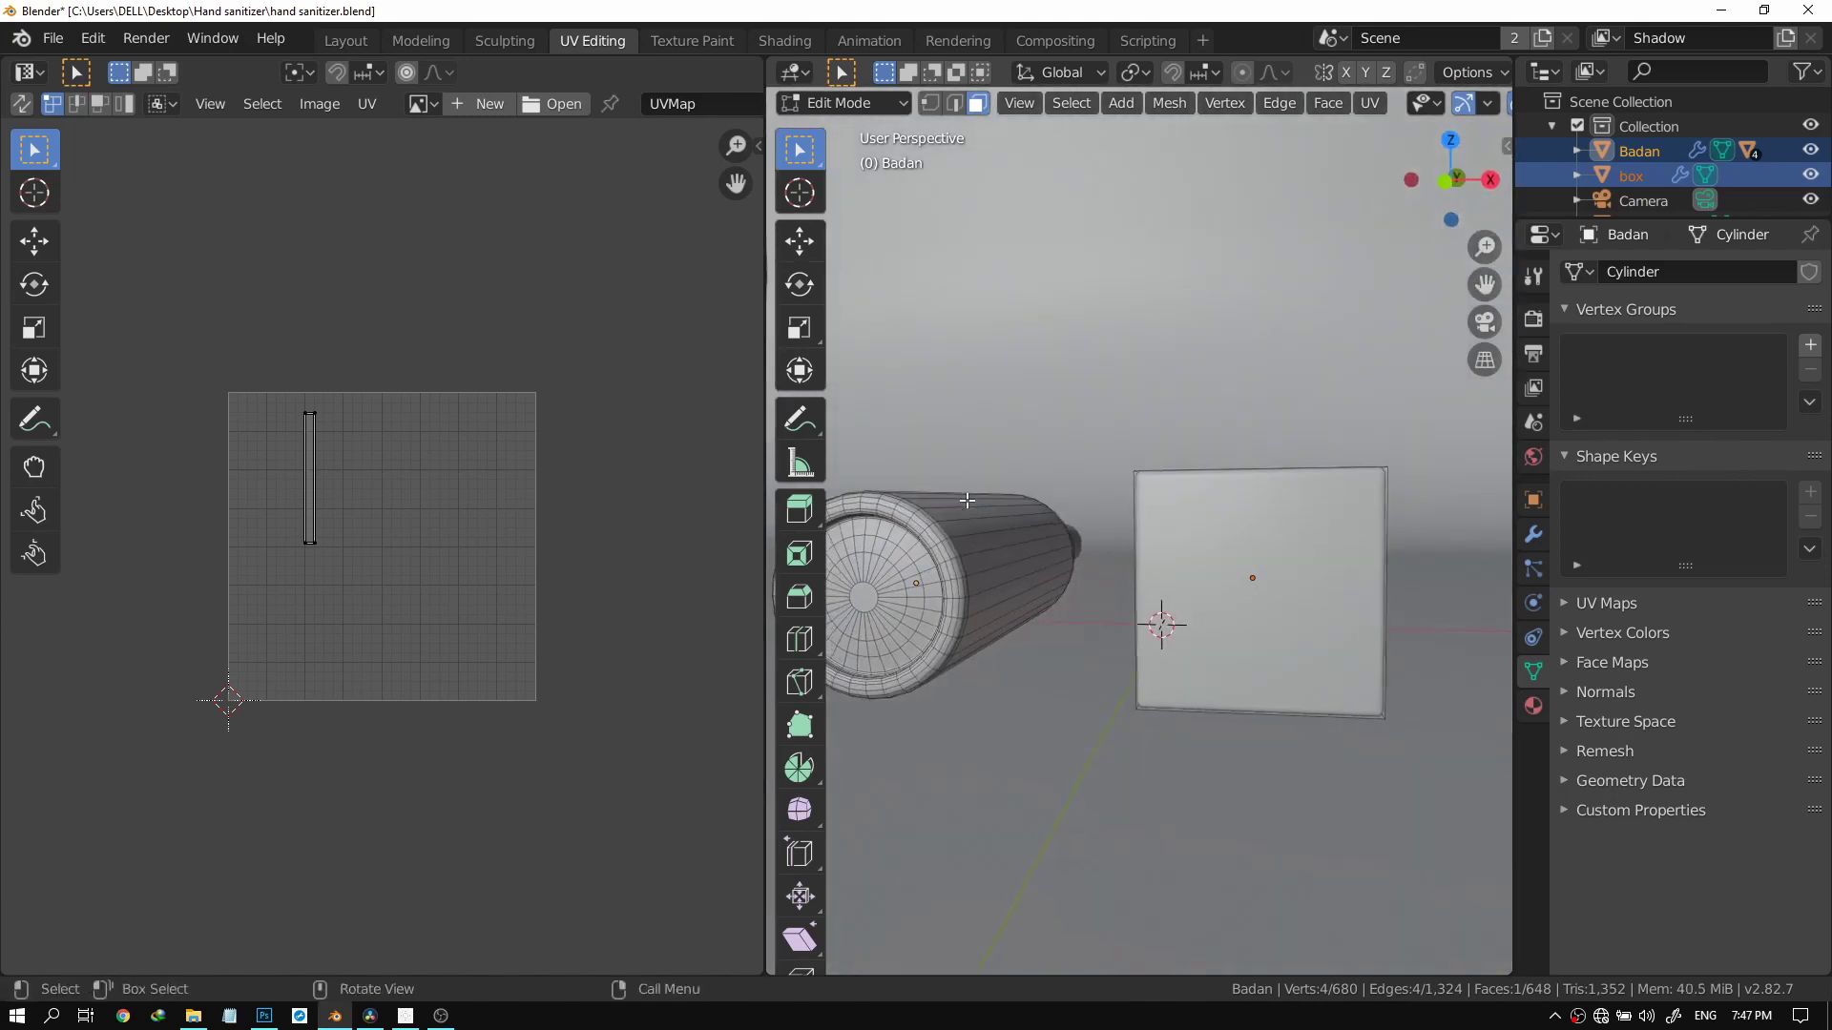
Extend the face selection along the shortest path to cover the upper half of the bottle body's long side faces.
ctrl+click(992, 579)
drag(993, 579, 1033, 597)
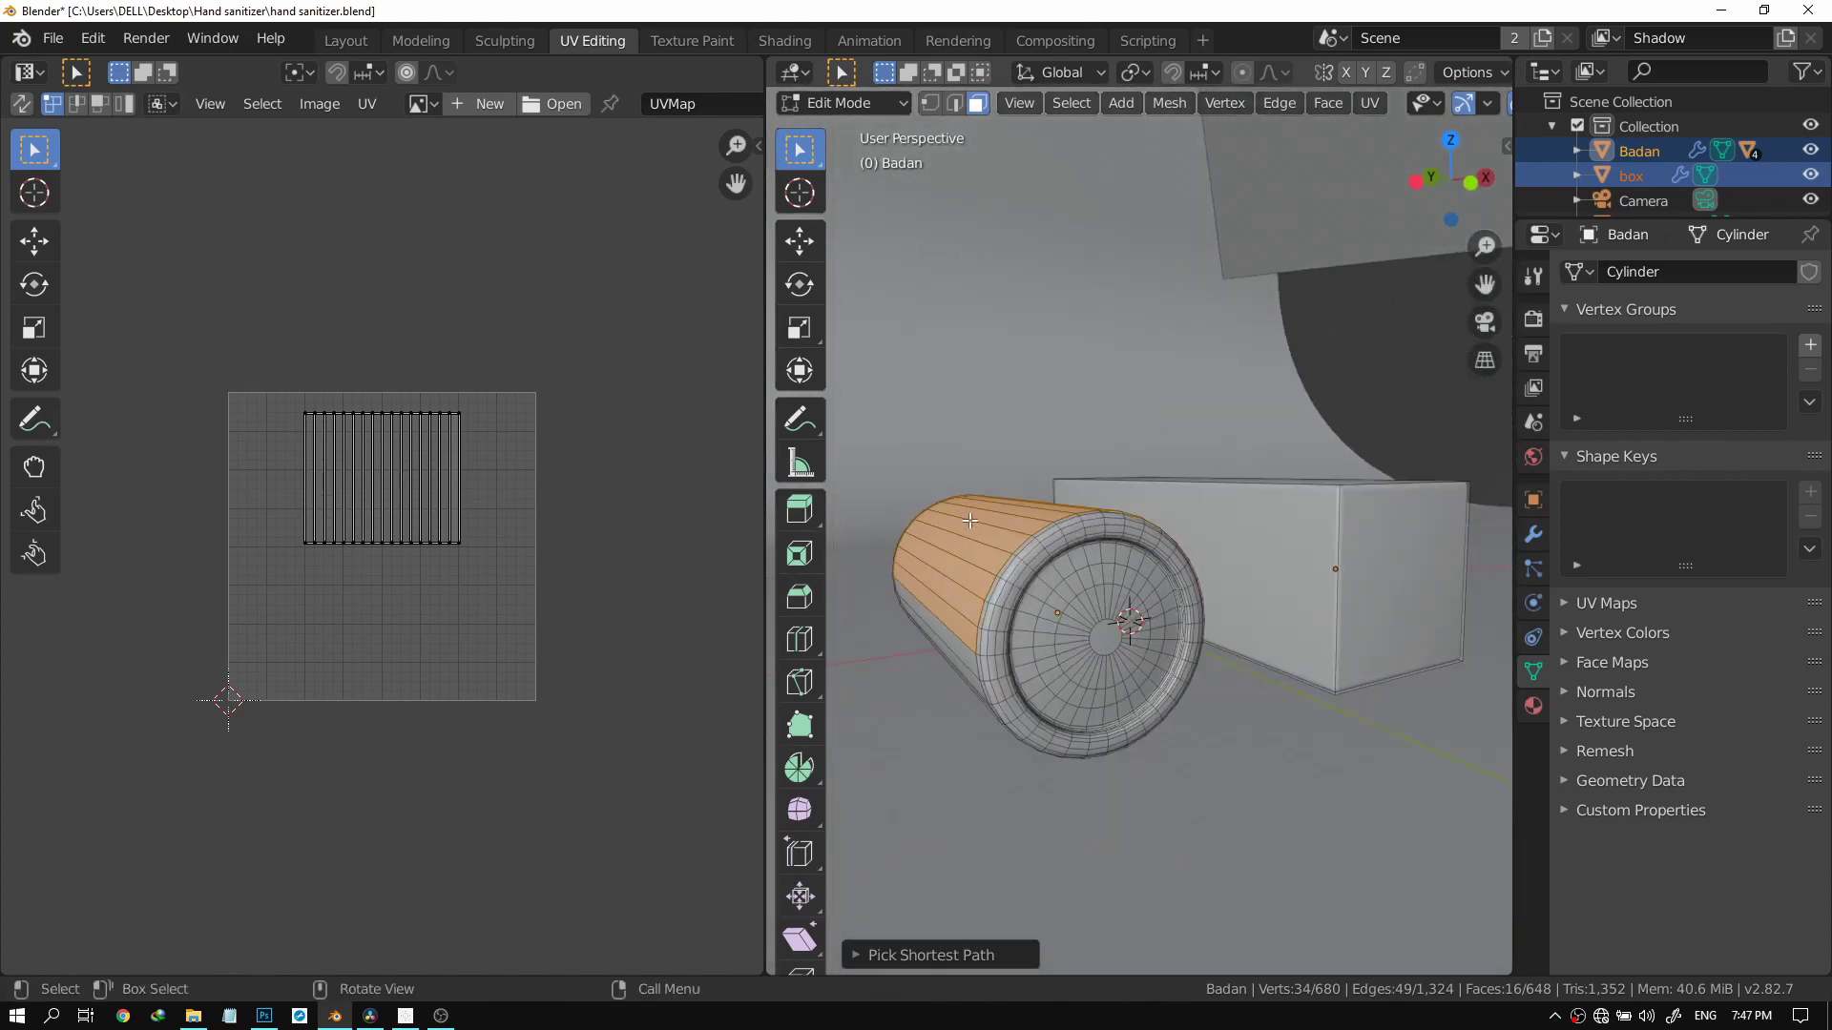
drag(1061, 488, 951, 507)
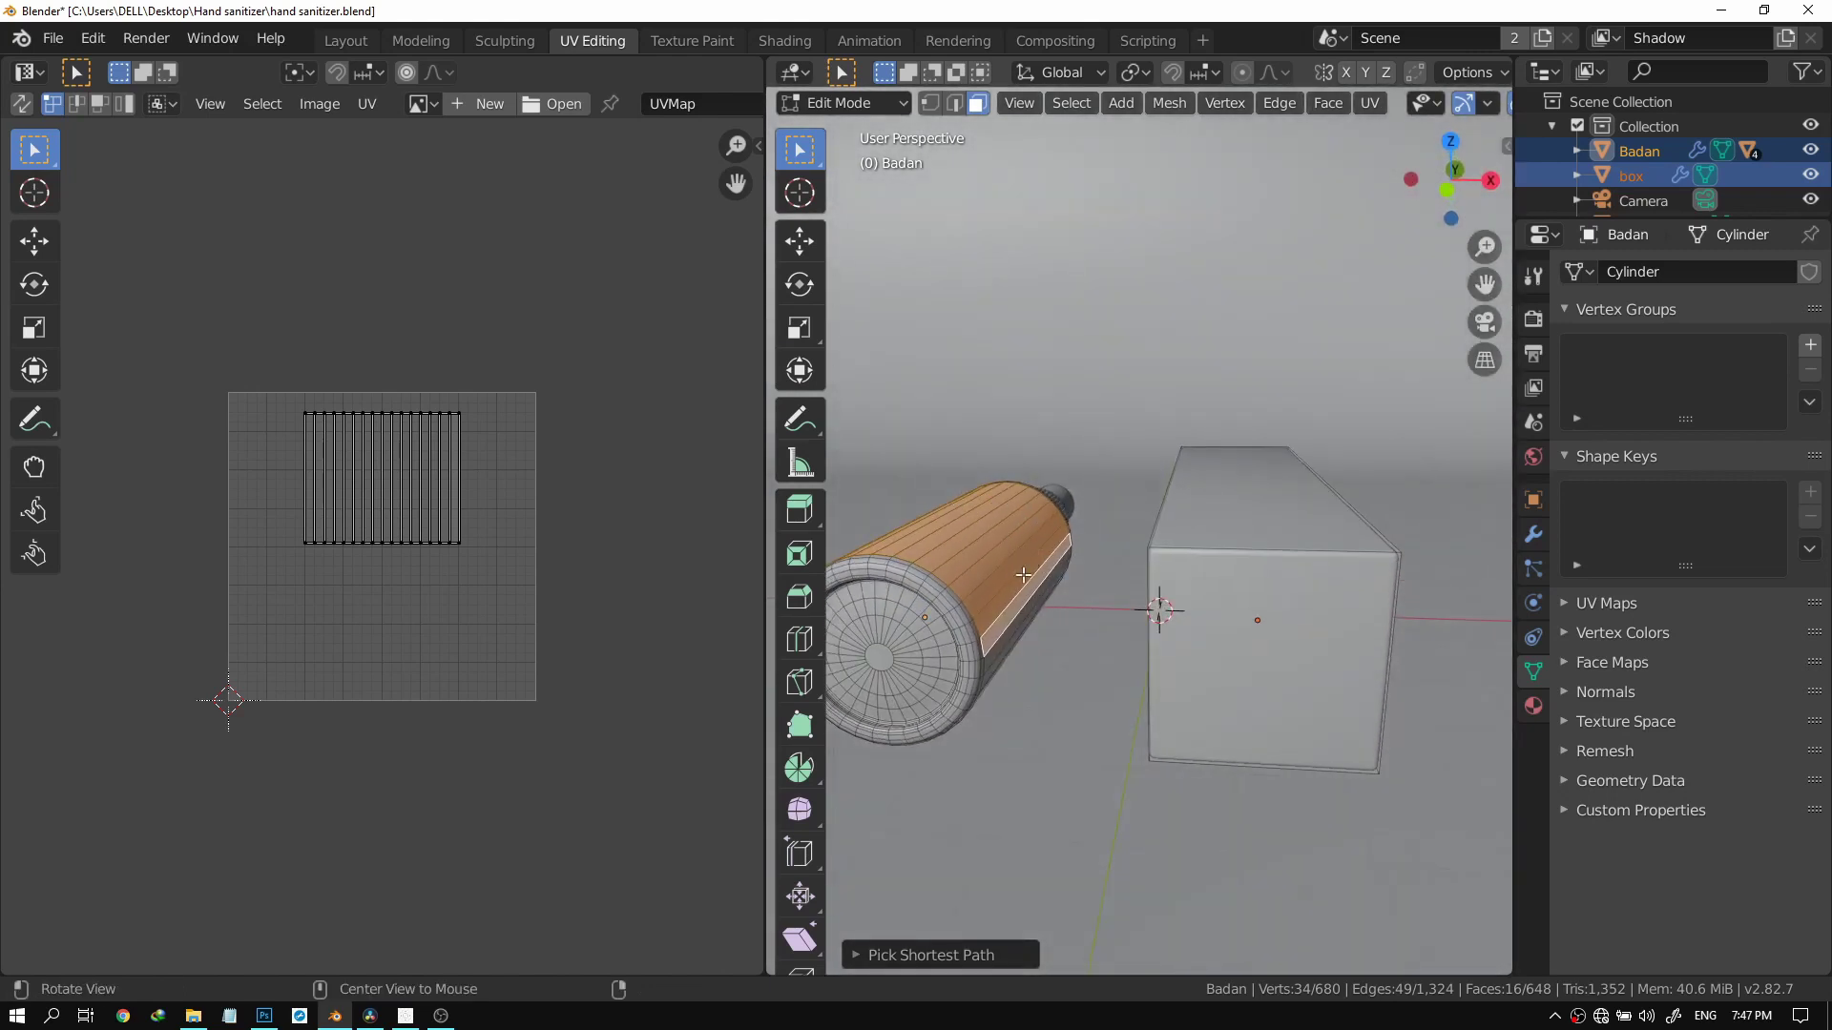
drag(1009, 611, 1066, 669)
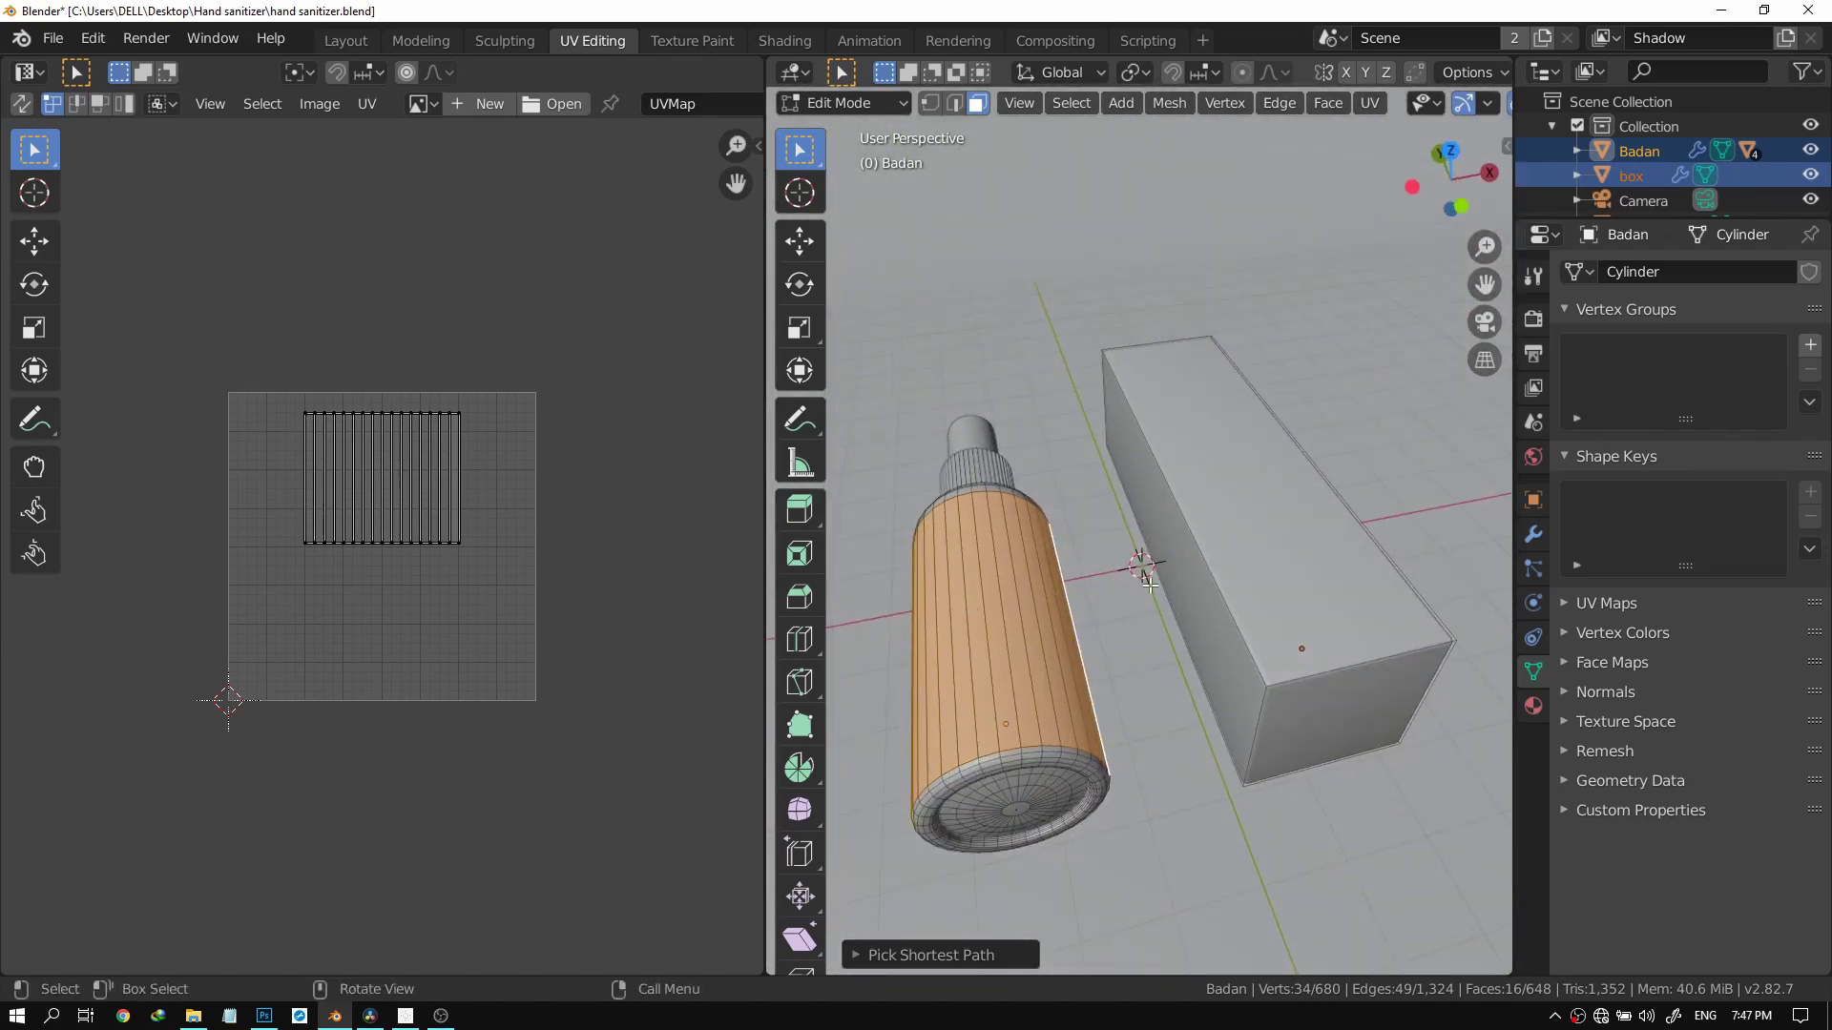
drag(1156, 576, 1232, 497)
Add the box's top and front end faces to the selection, leaving its long side face out.
key(ctrl)
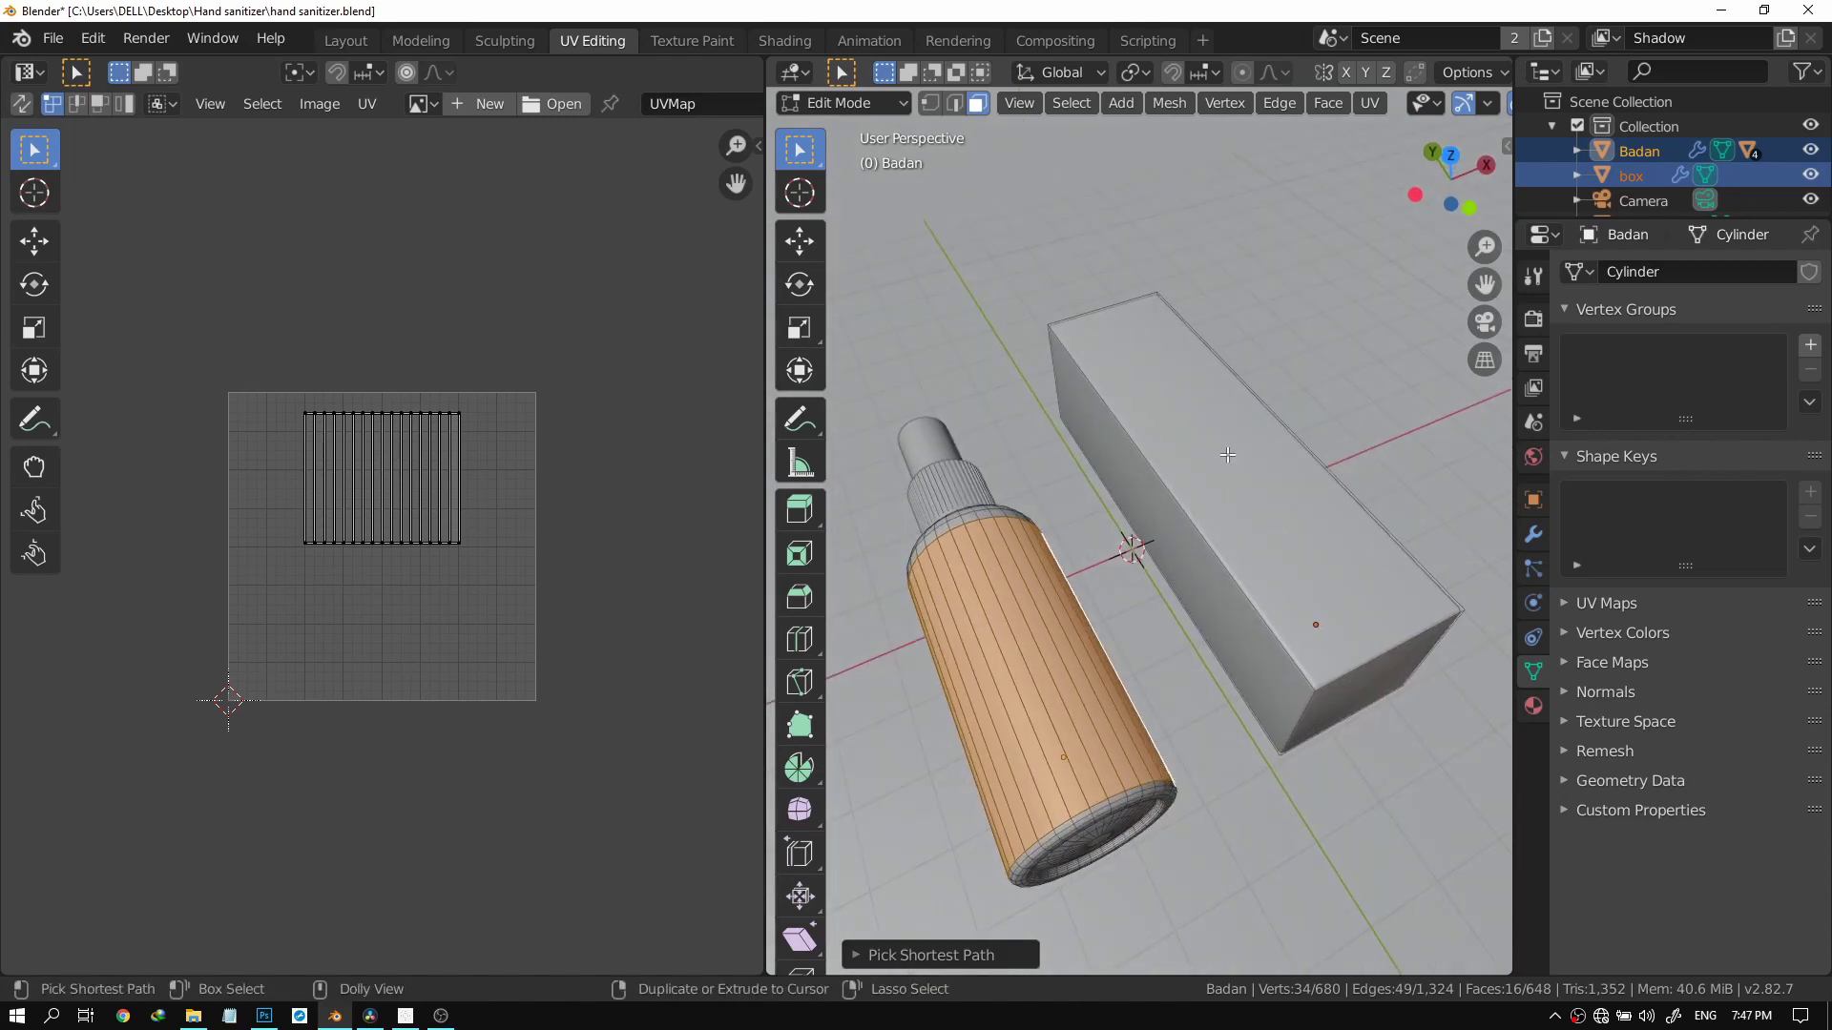
ctrl+click(1234, 458)
drag(1234, 458, 1299, 618)
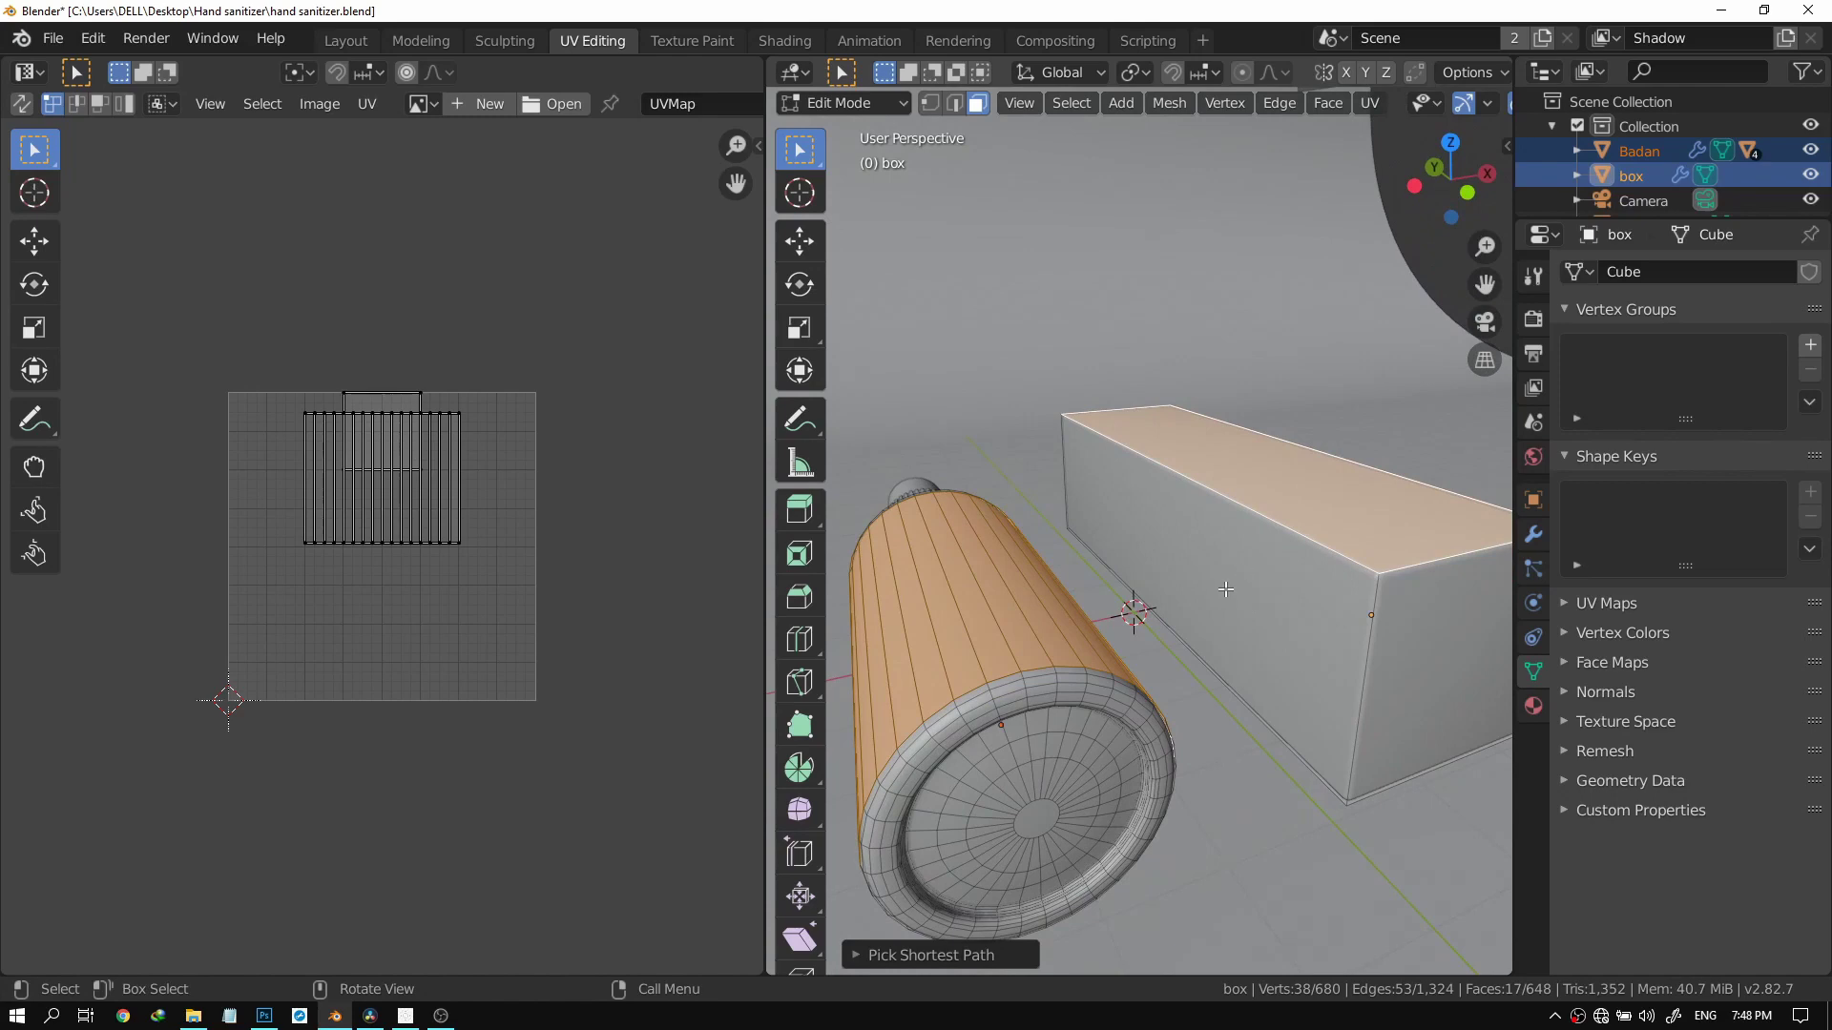
drag(1194, 565, 1199, 525)
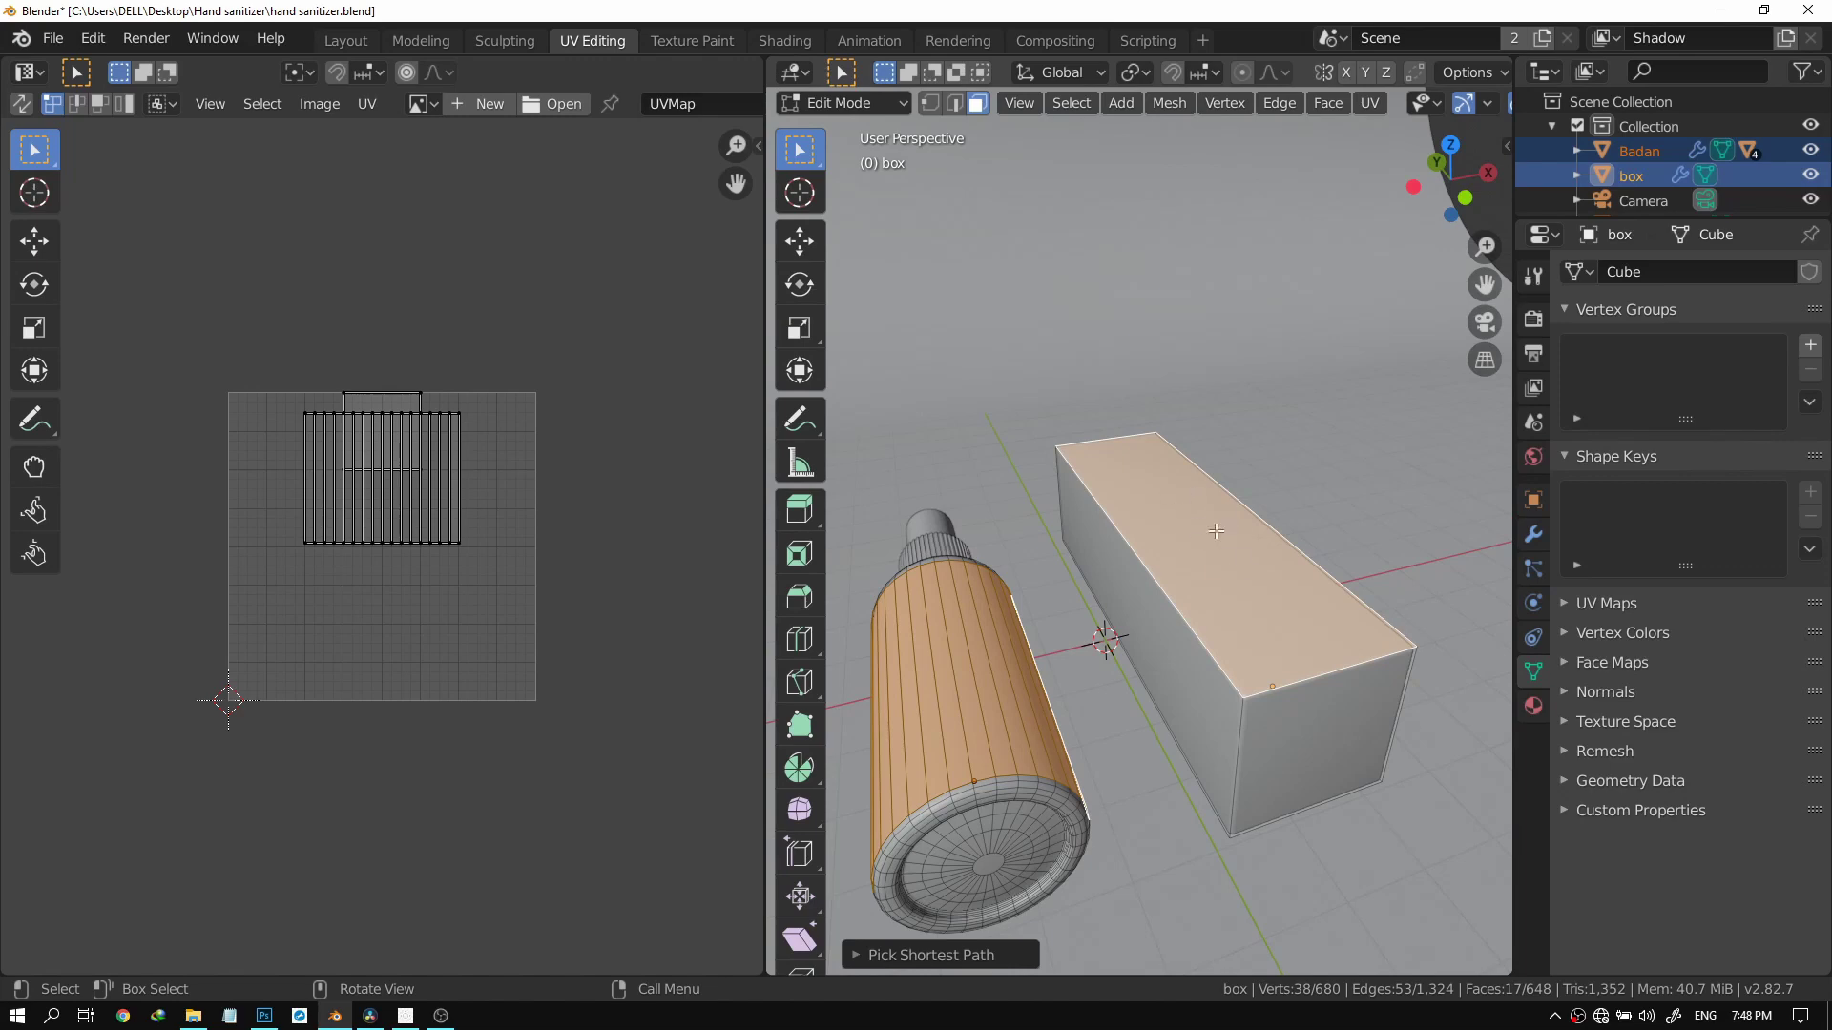
drag(1234, 557, 1238, 595)
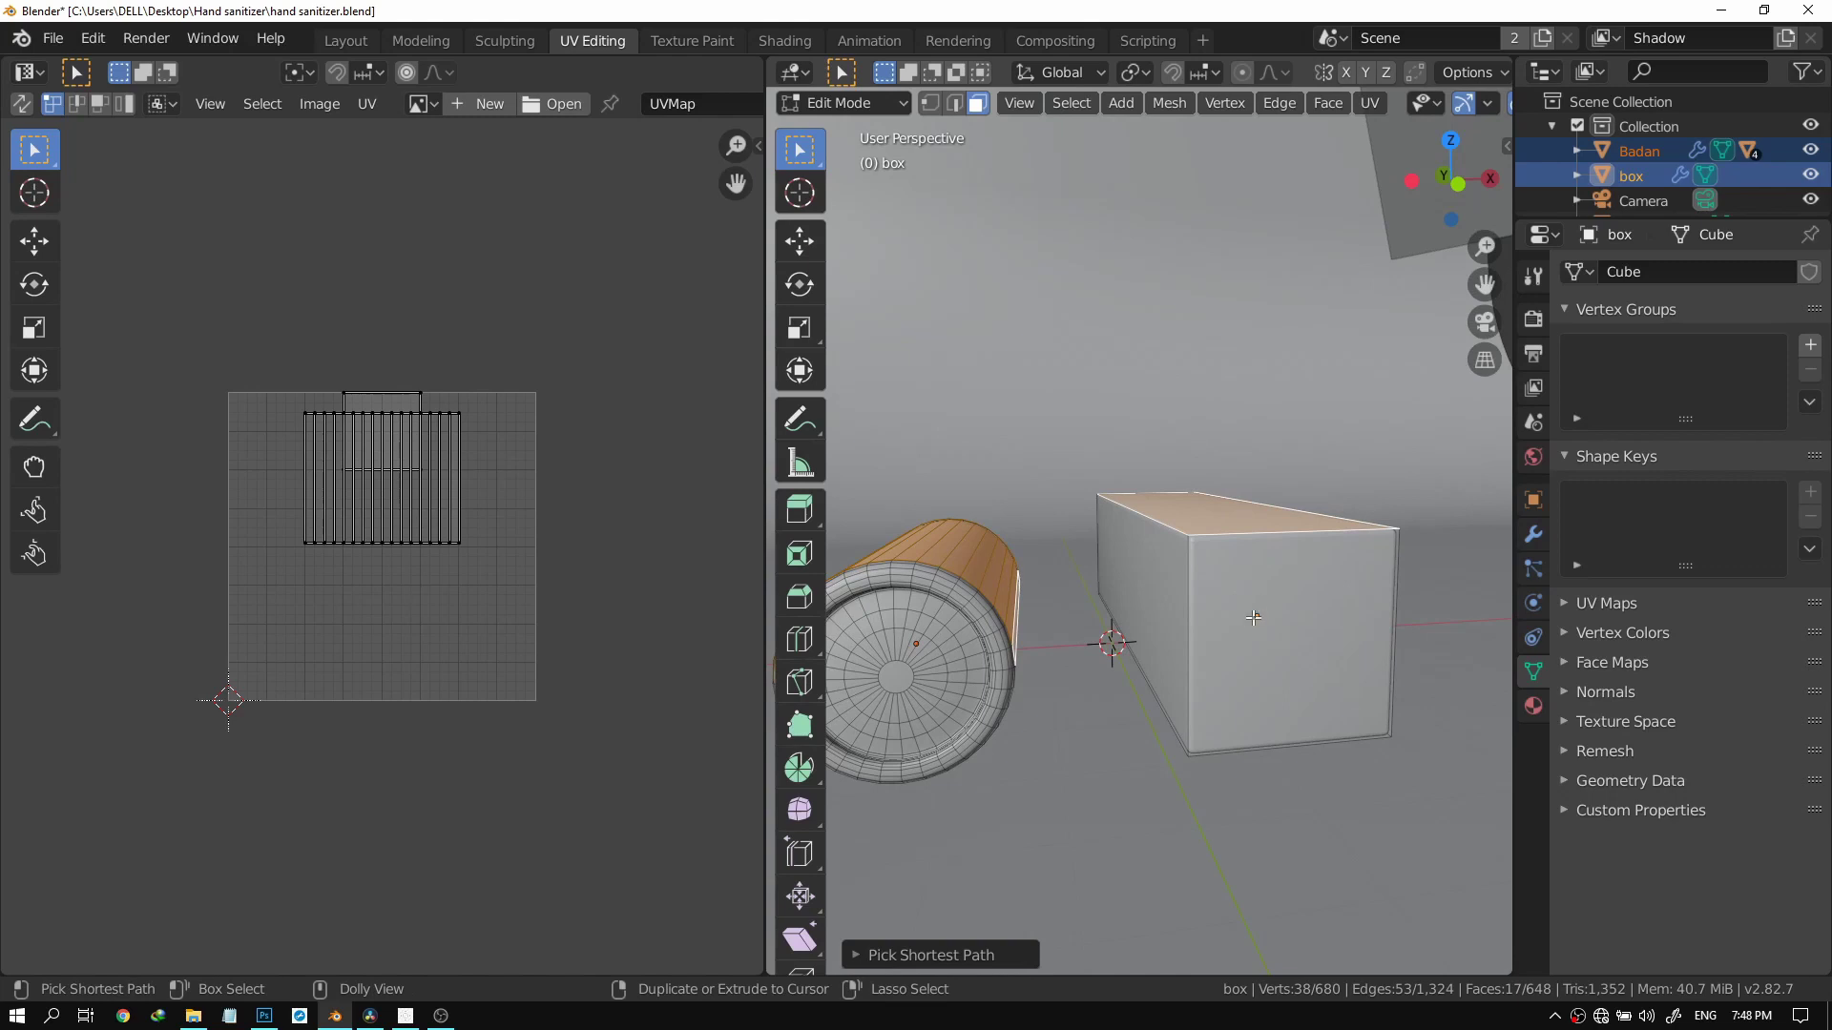
ctrl+click(1252, 617)
drag(1253, 617, 1319, 673)
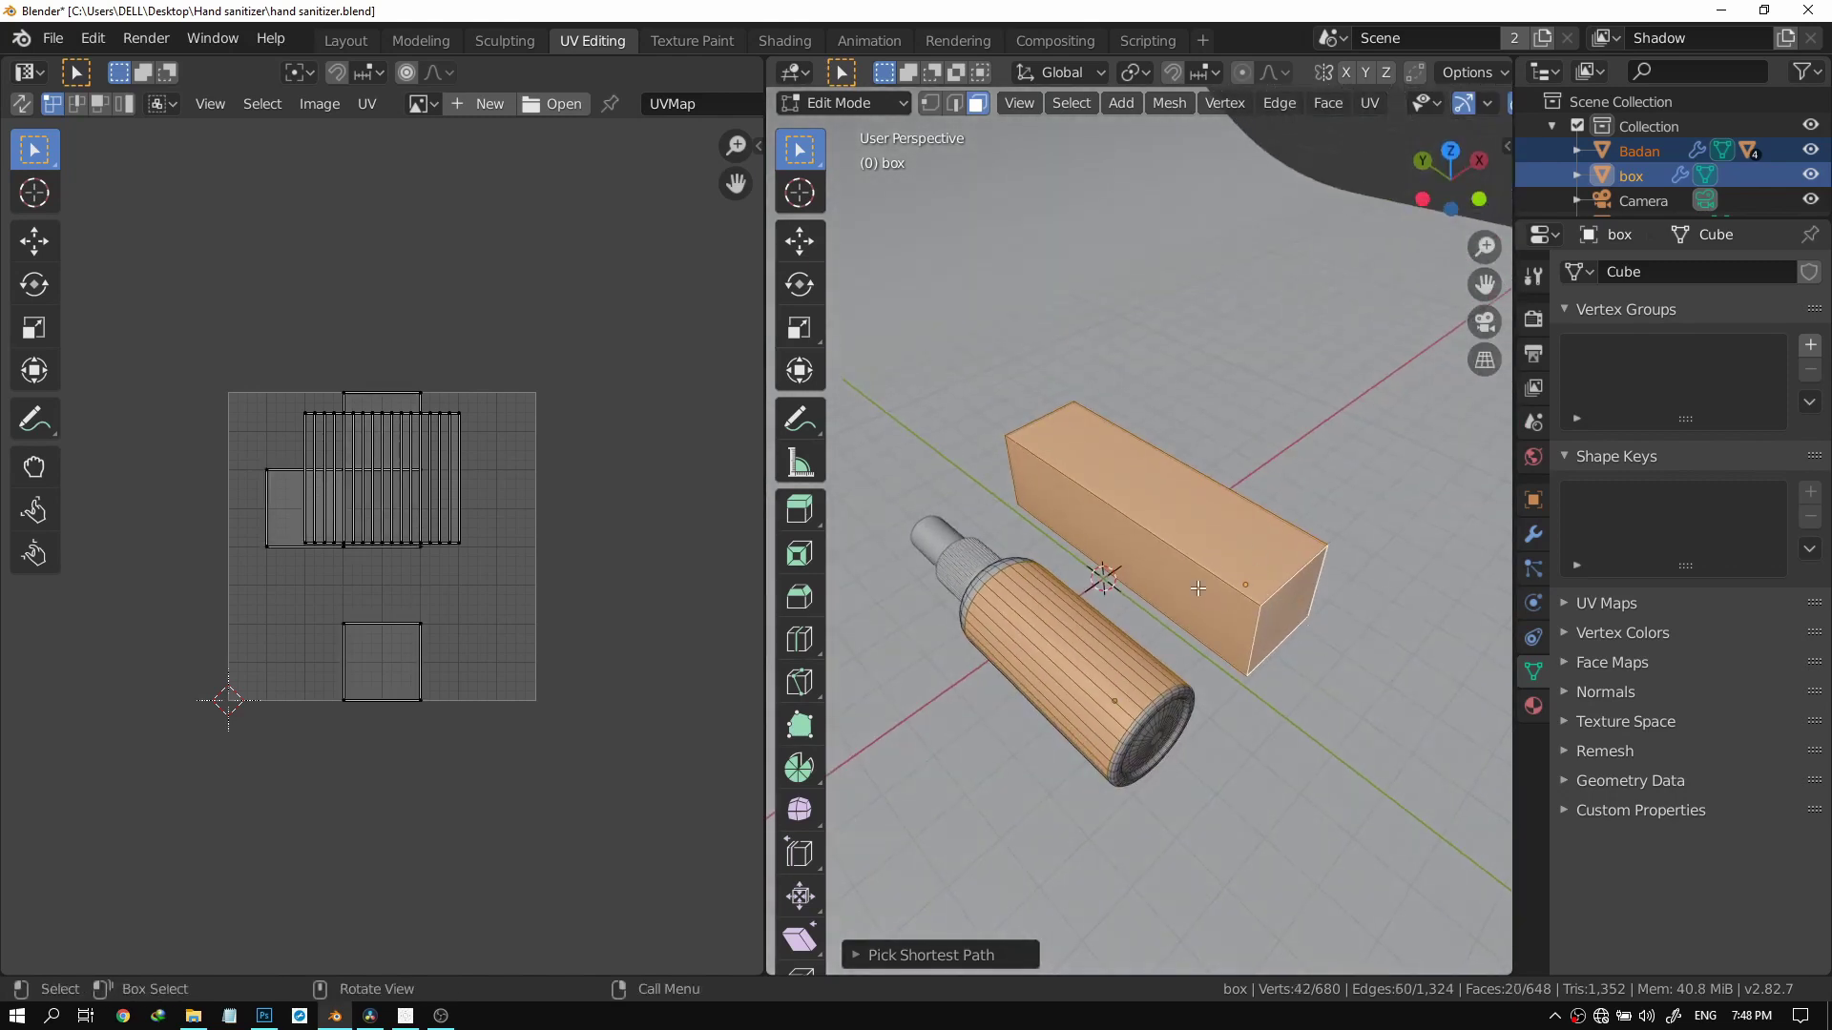
shift+click(1158, 574)
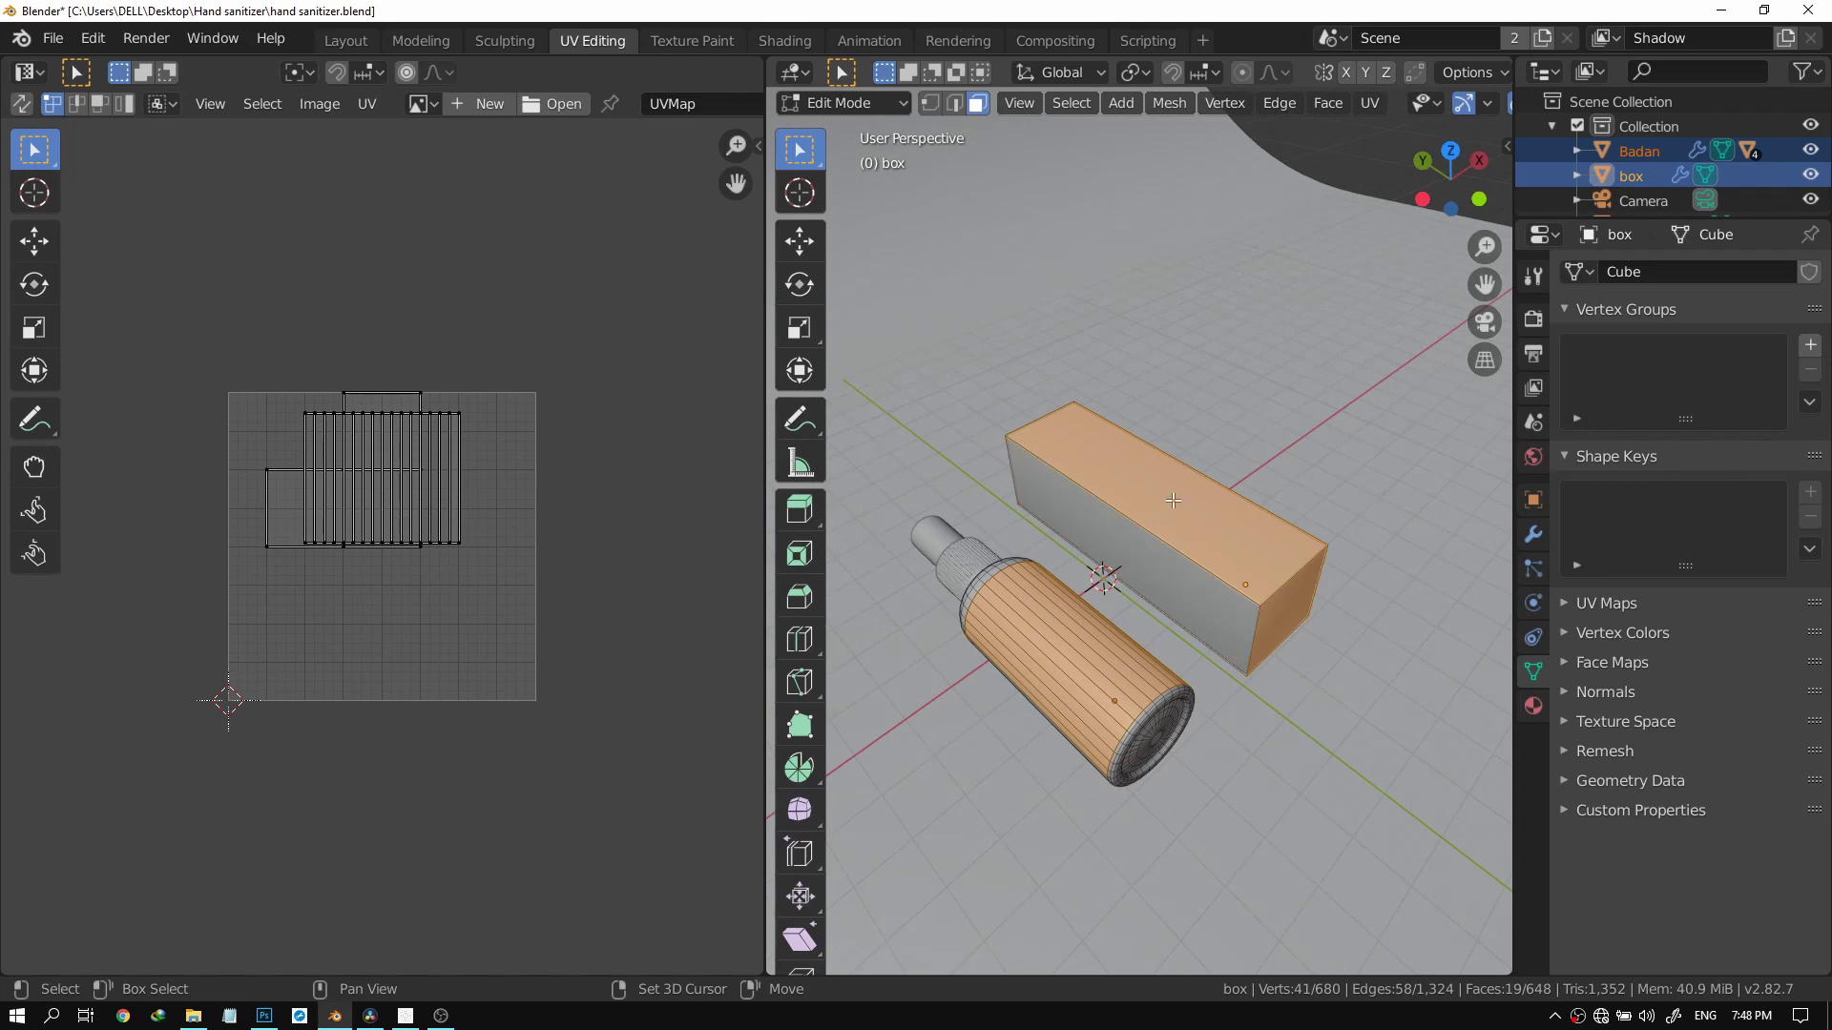
drag(1109, 492, 1152, 627)
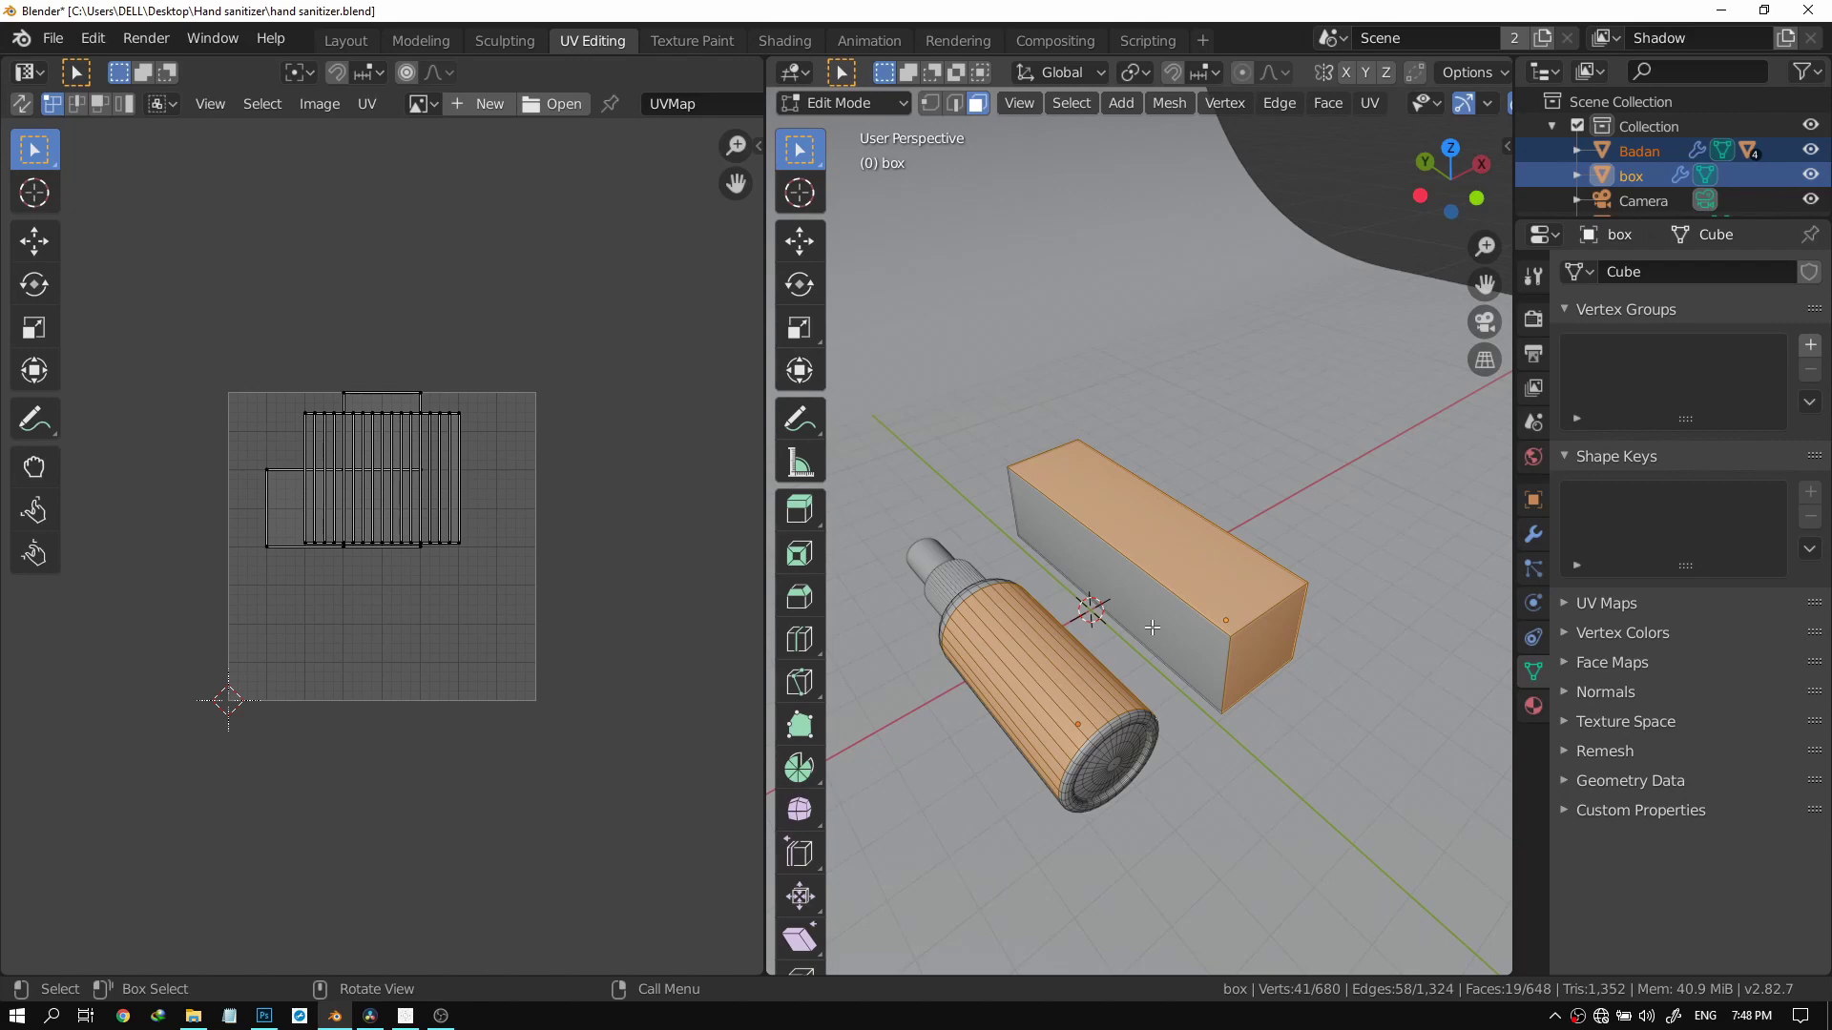
Unwrap the selected bottle body and box faces together.
key(u)
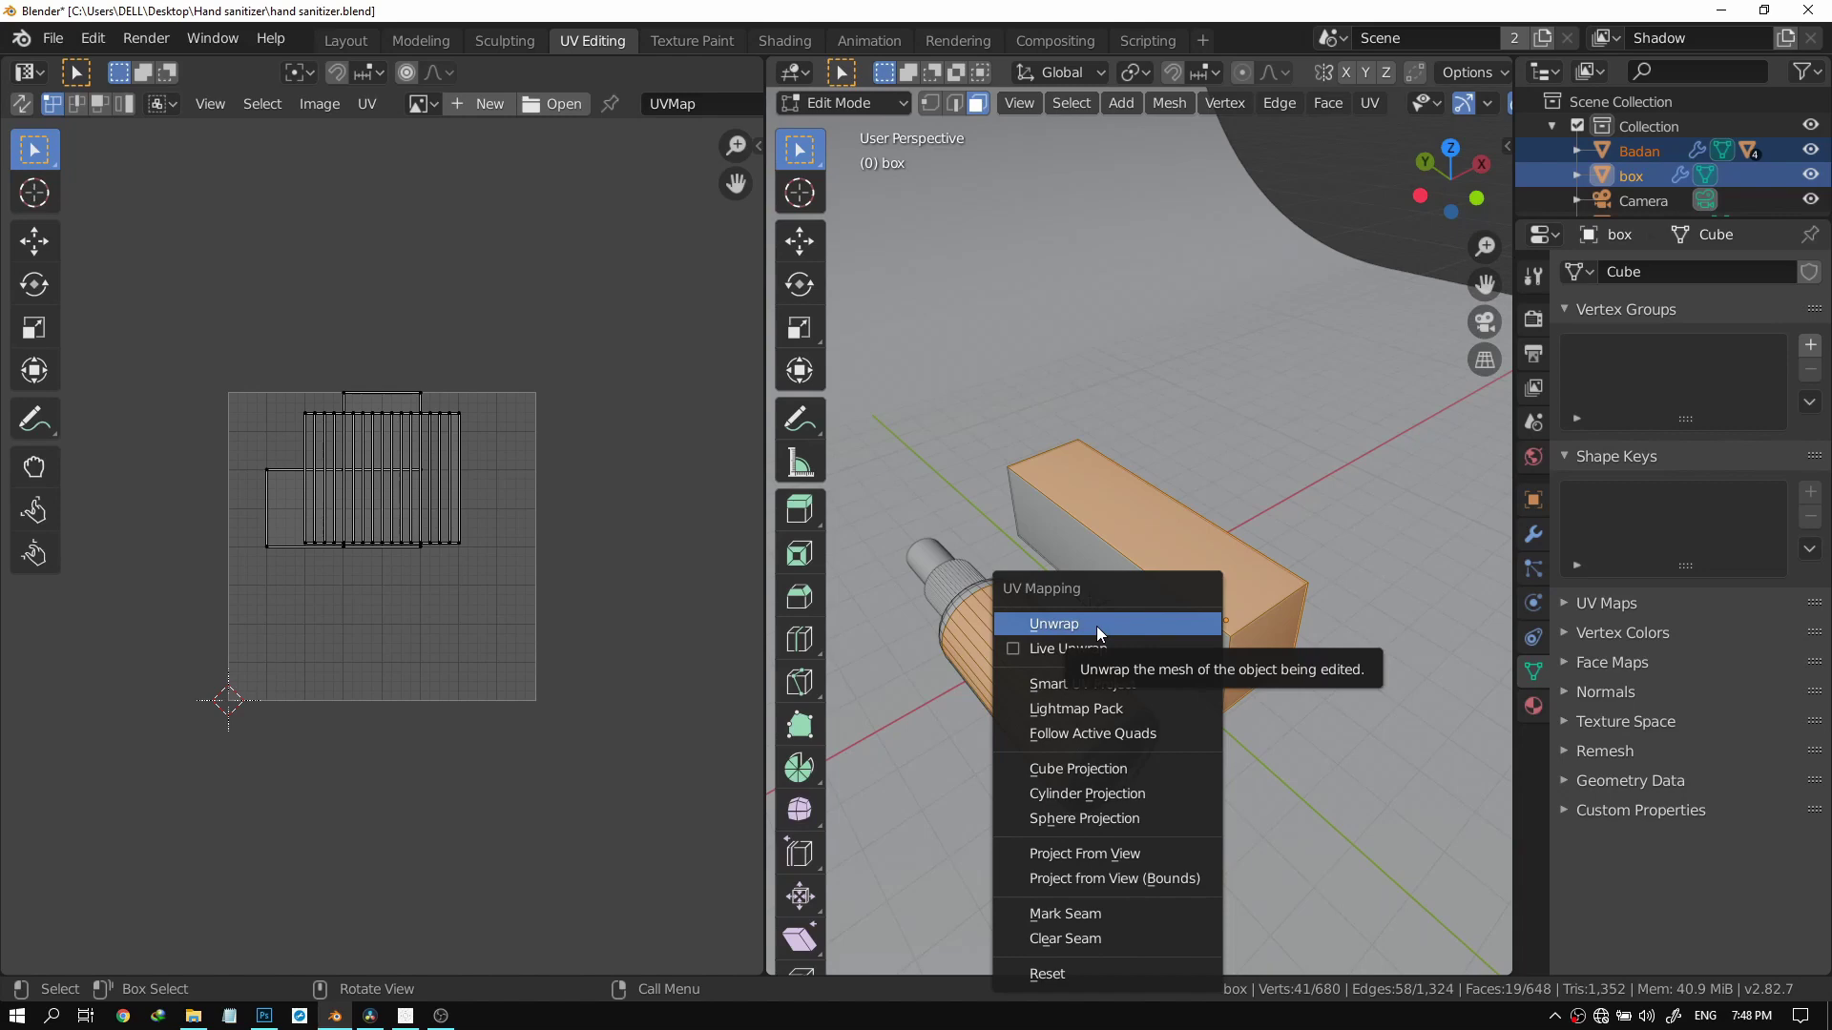
click(1111, 622)
scroll(517, 576, up, 5)
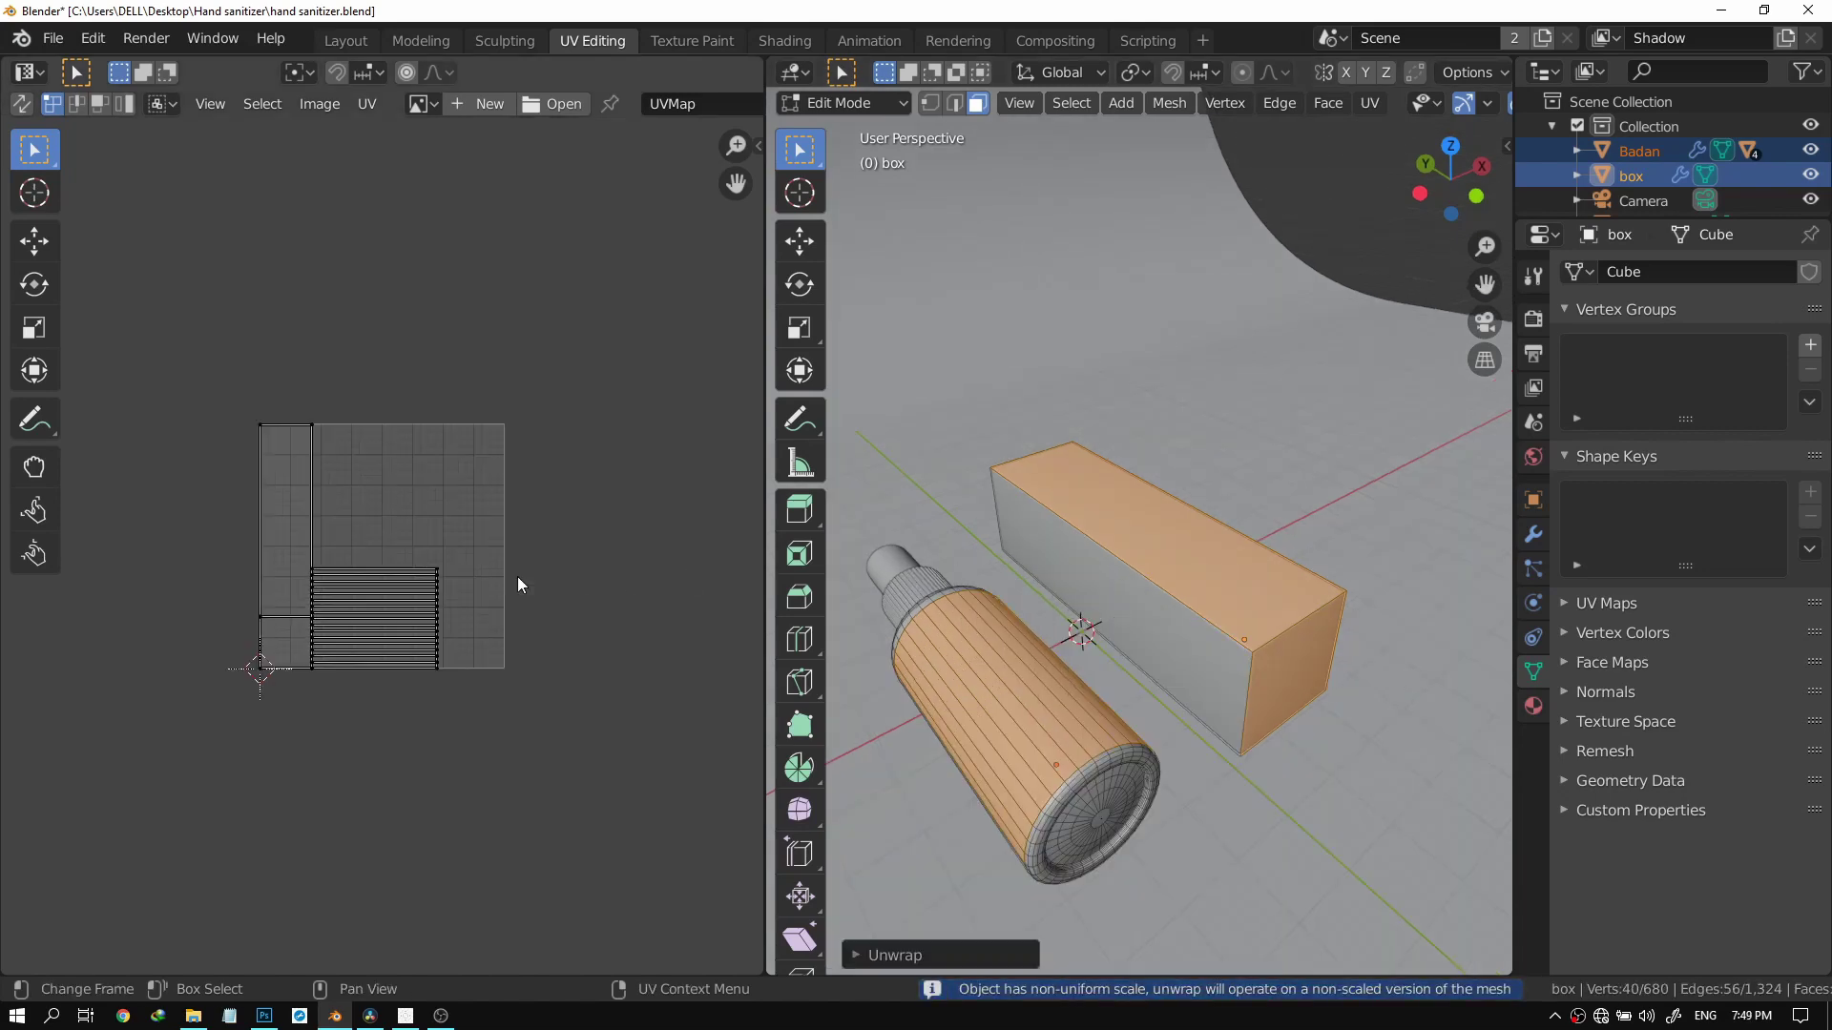
scroll(534, 582, down, 2)
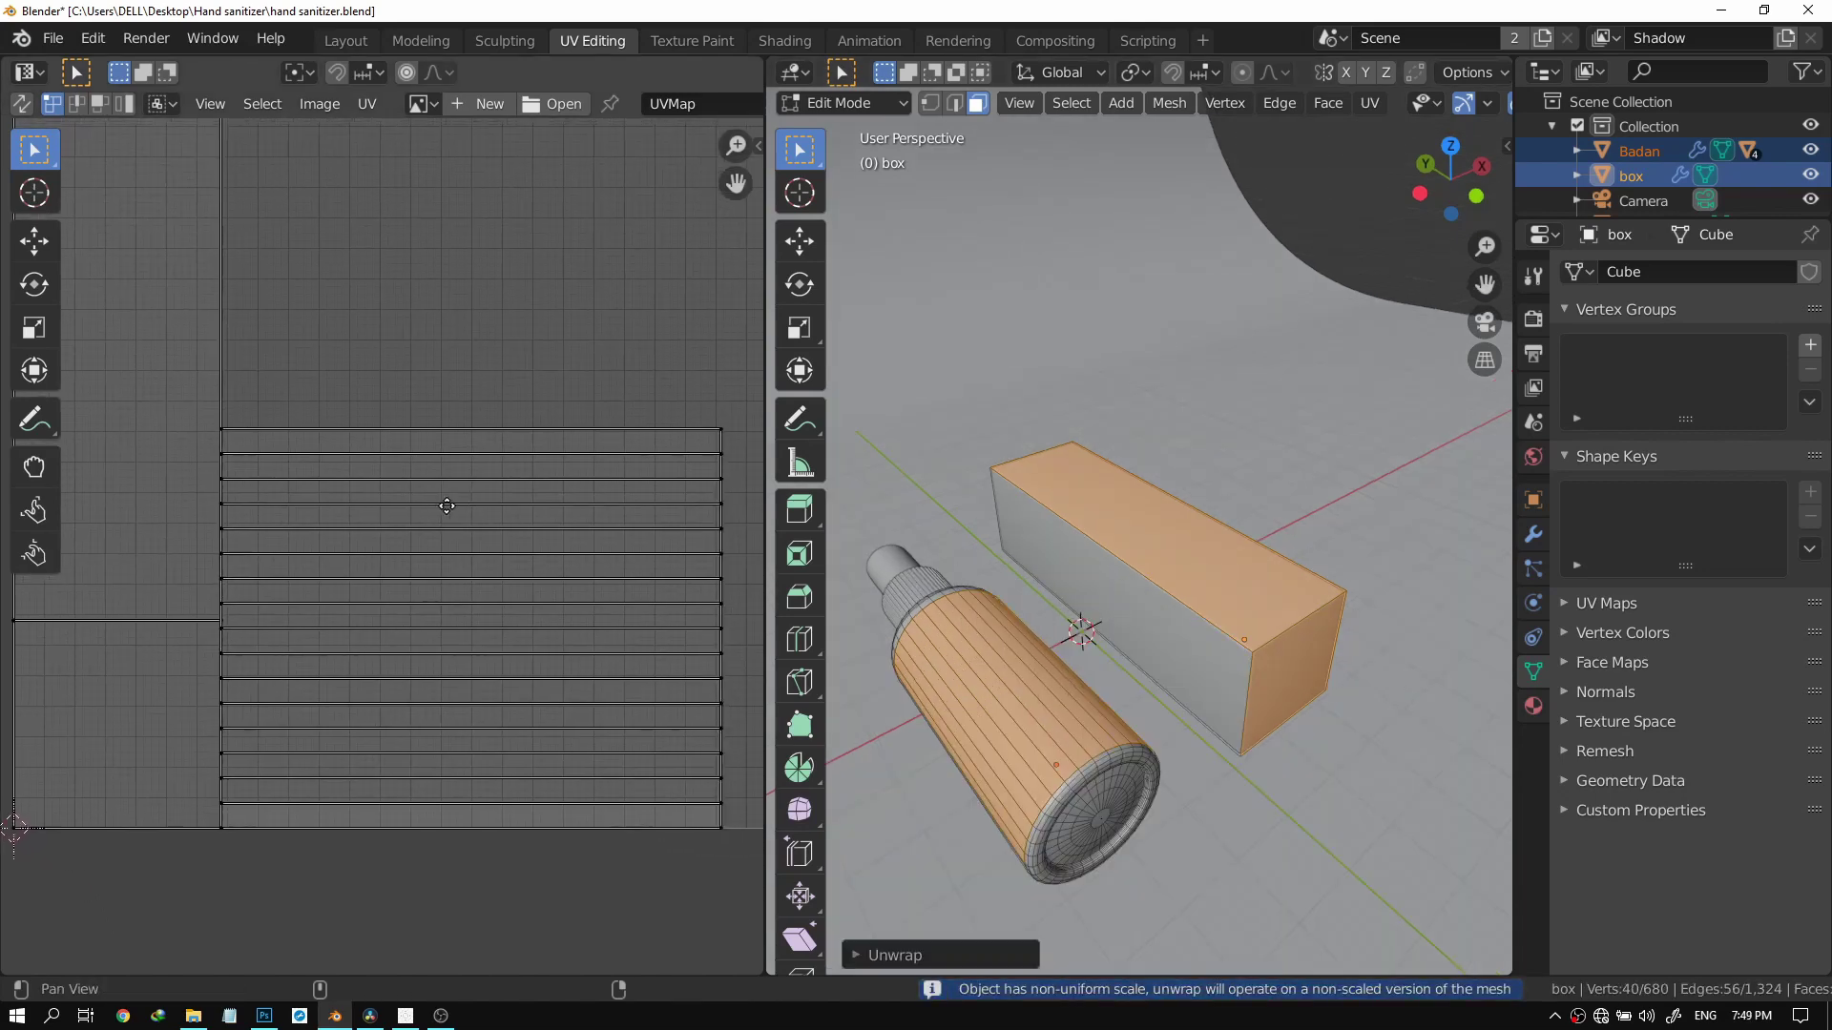
scroll(410, 539, up, 2)
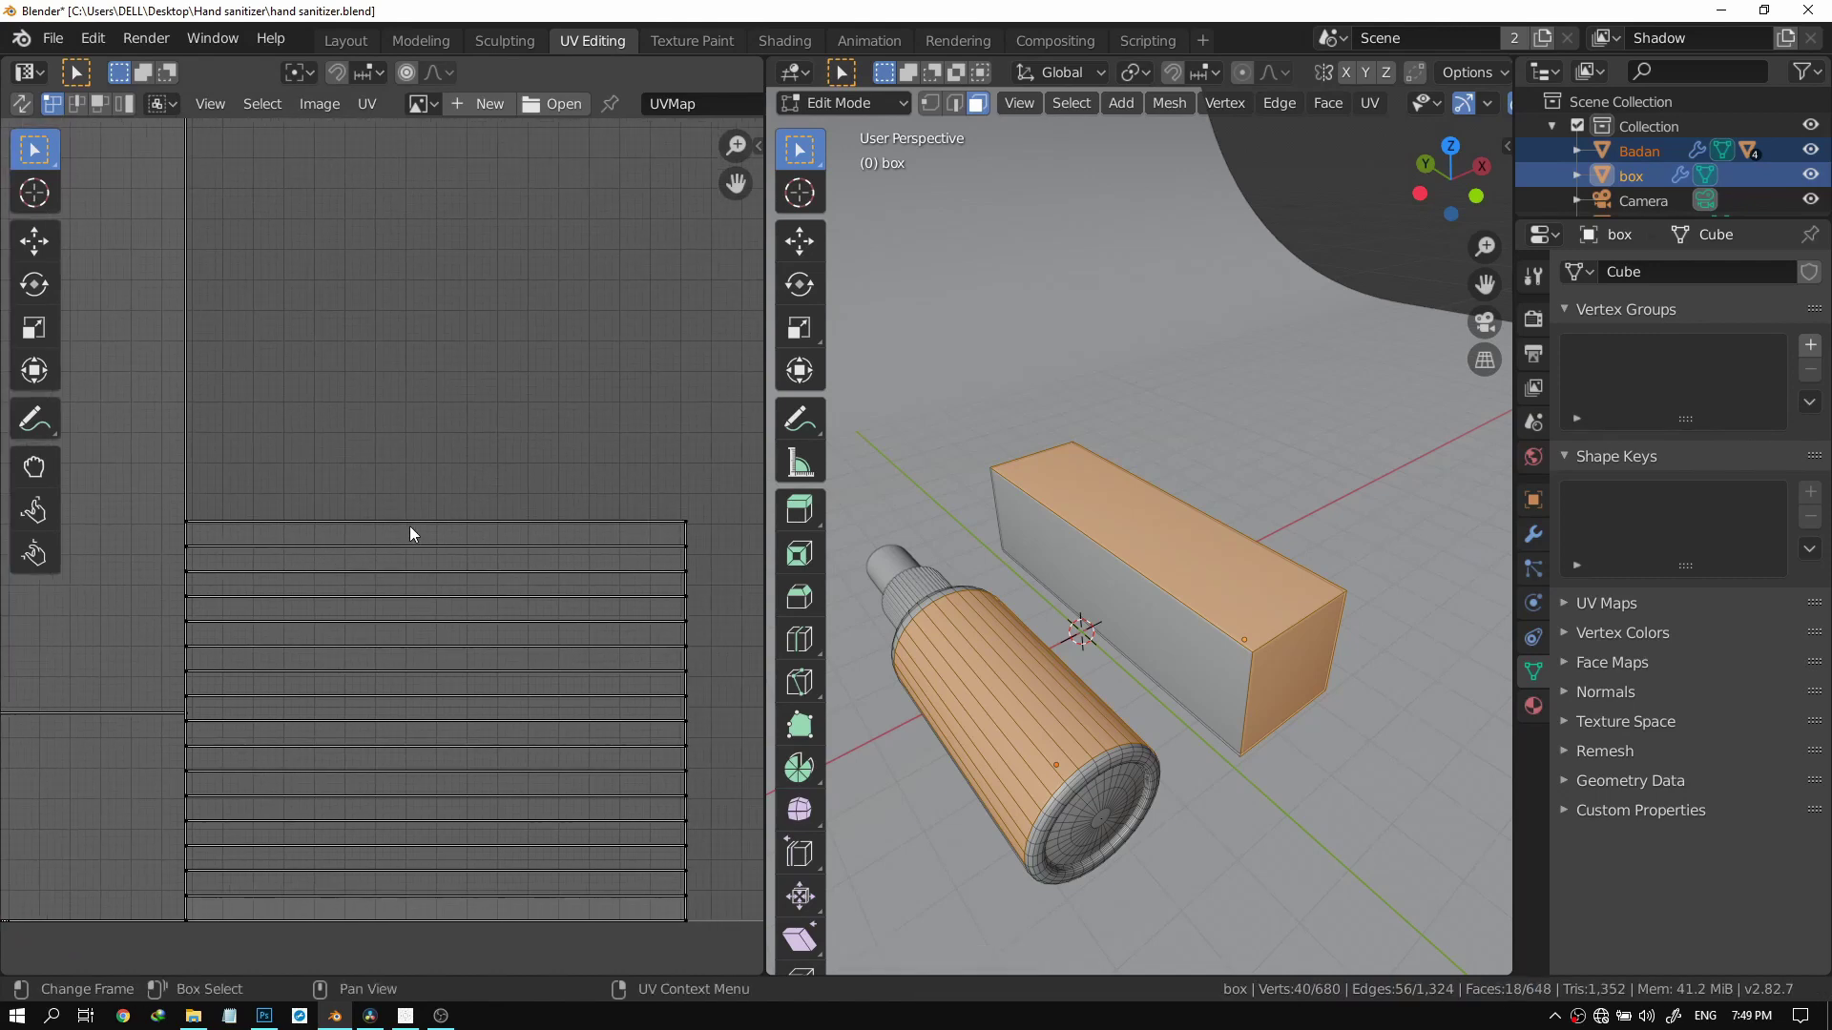
scroll(683, 521, down, 2)
Select the bottle body's whole striped UV island and move it to the upper part of the UV space, clear of the box's UVs.
drag(599, 542, 596, 571)
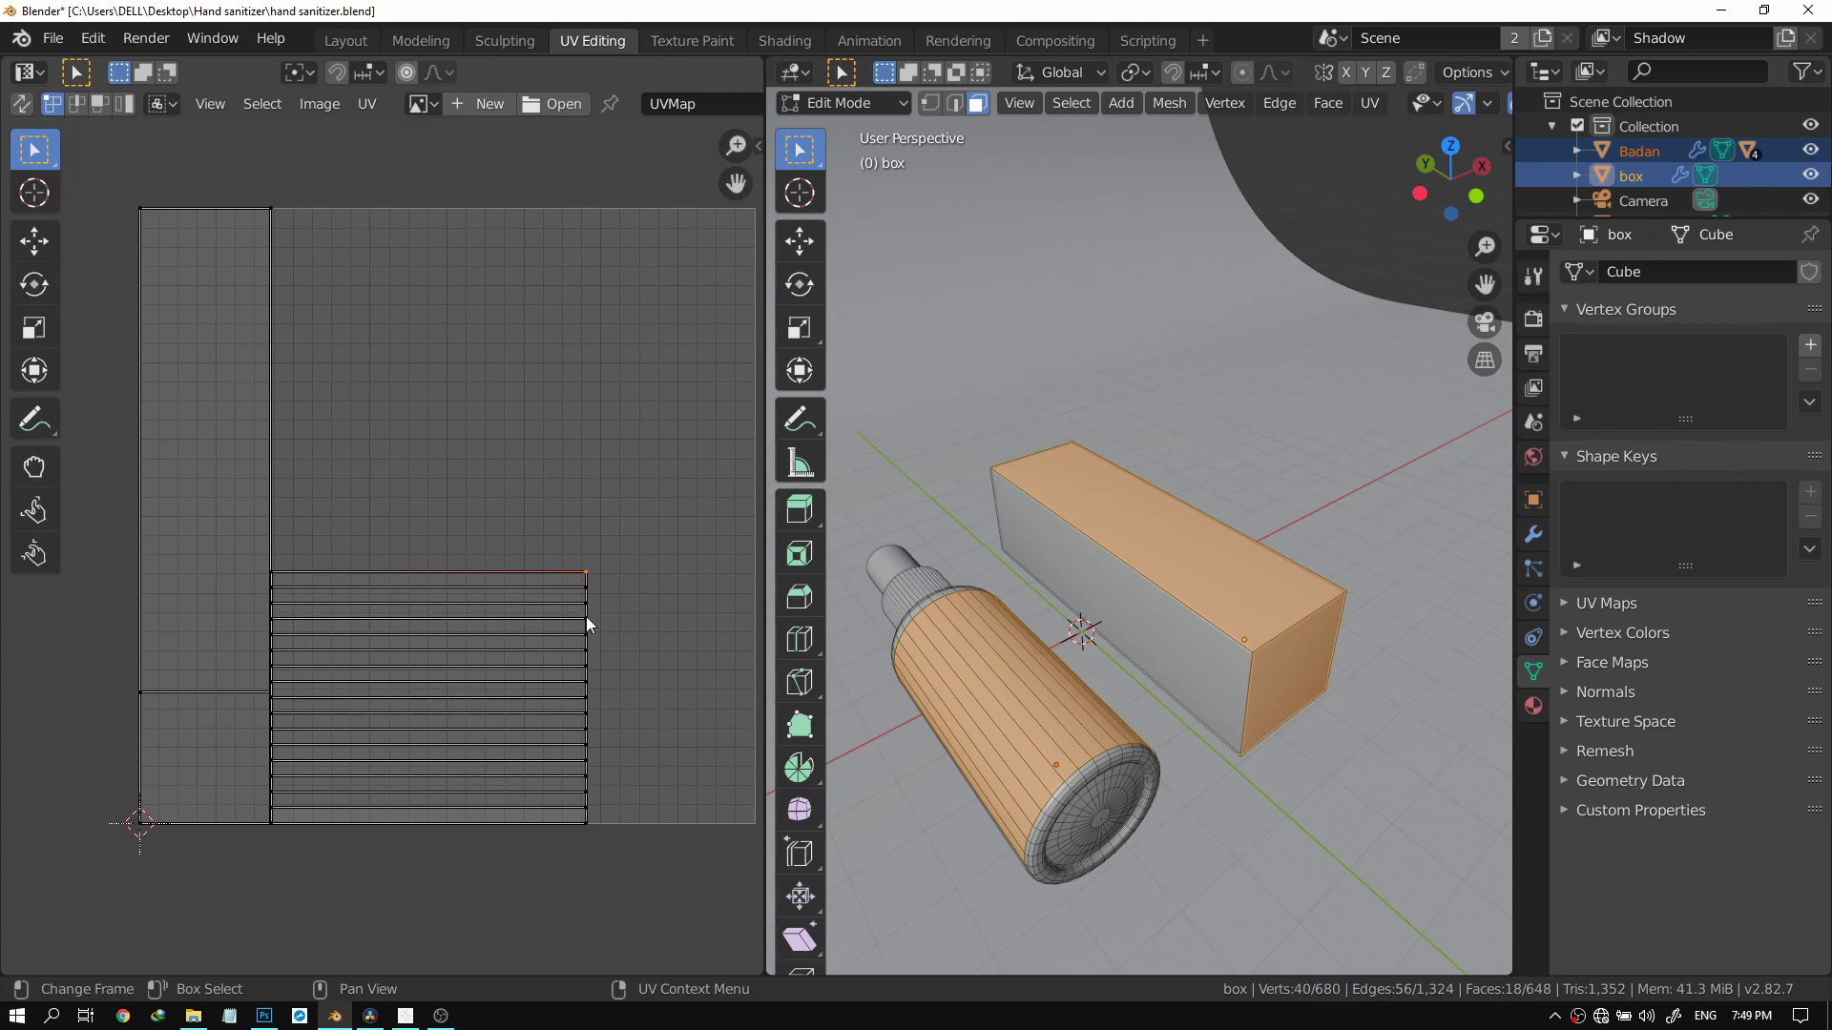
shift+click(588, 586)
key(ctrl+l)
scroll(608, 639, up, 3)
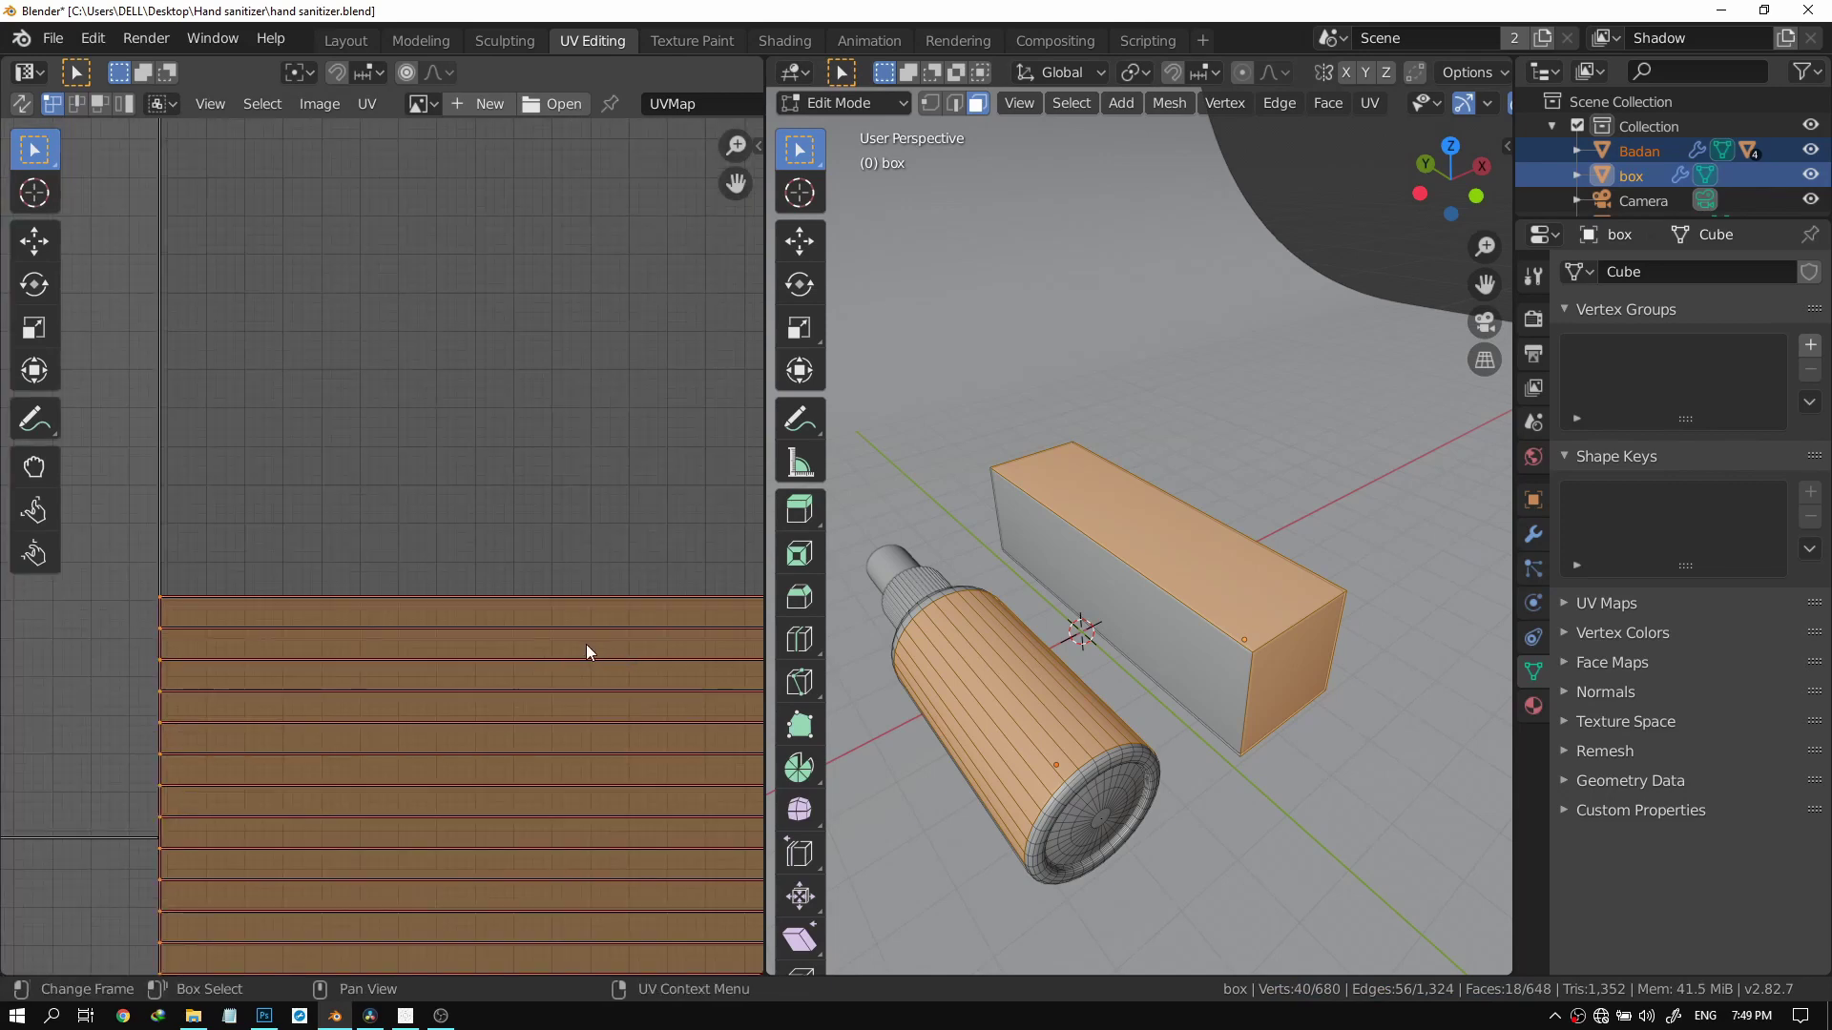
scroll(586, 652, down, 2)
scroll(611, 610, up, 1)
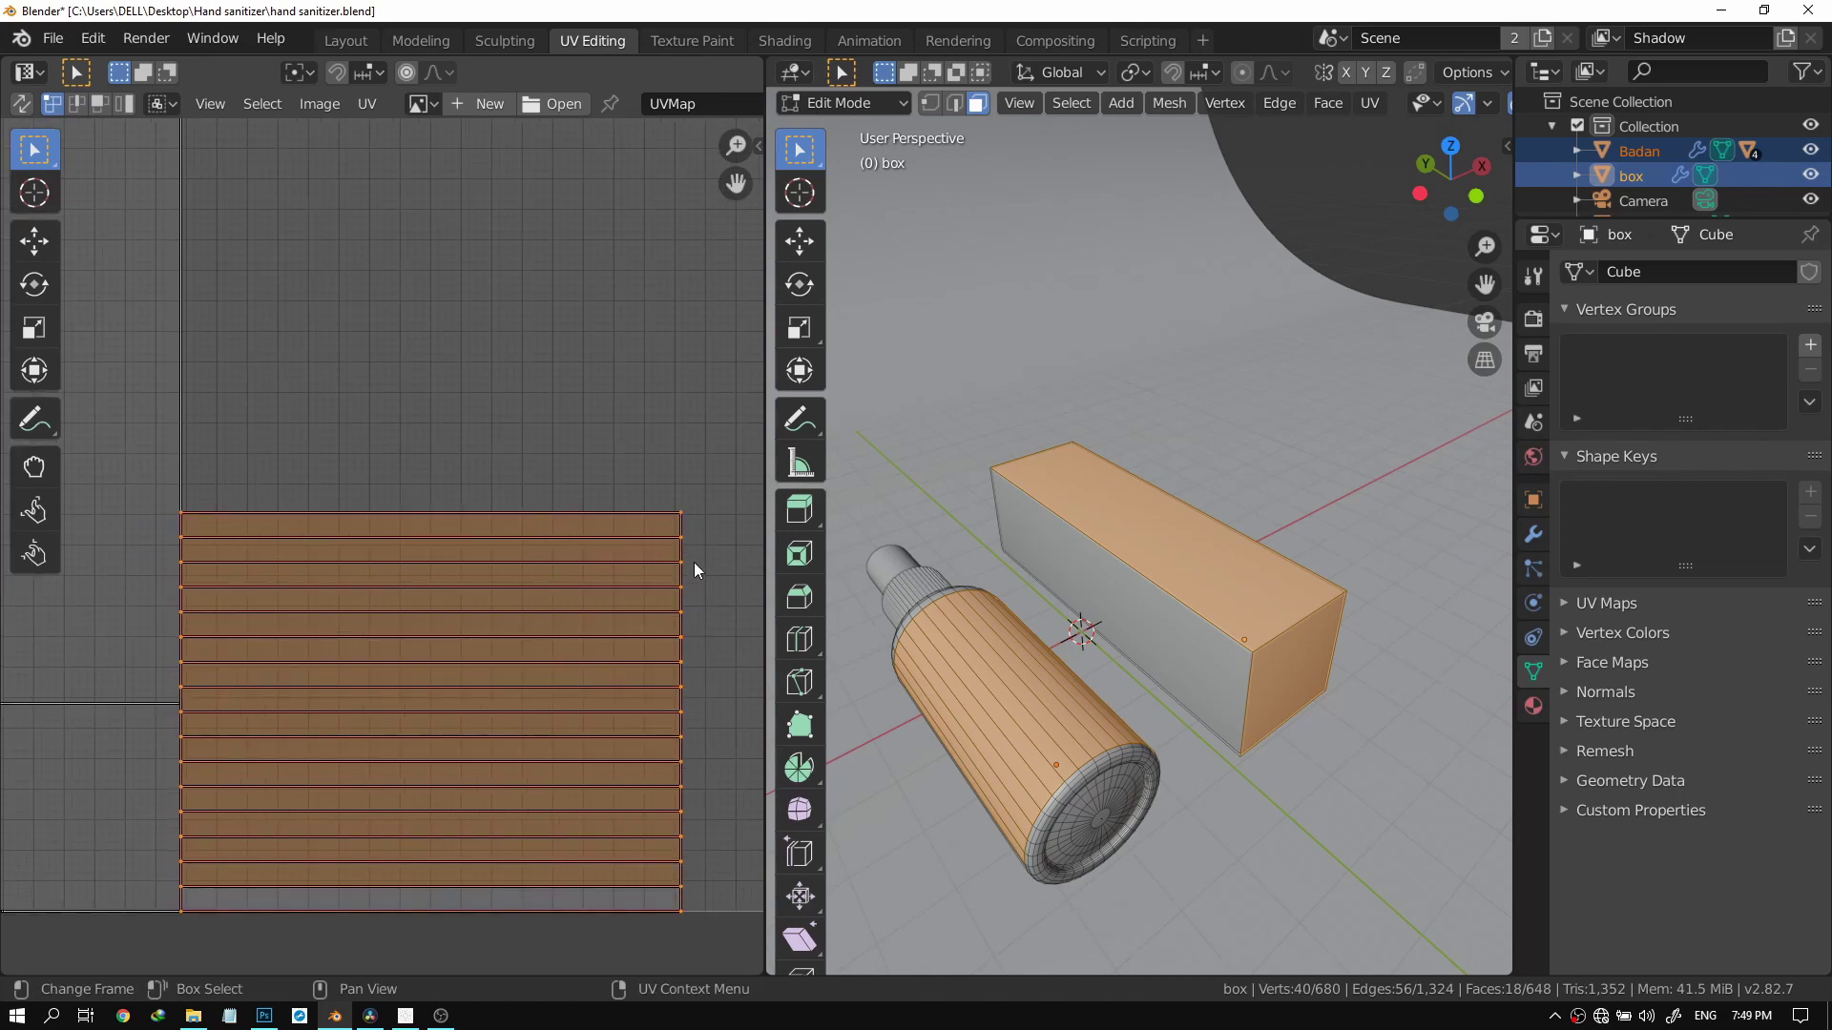
scroll(695, 577, down, 3)
scroll(603, 567, up, 2)
scroll(517, 628, down, 1)
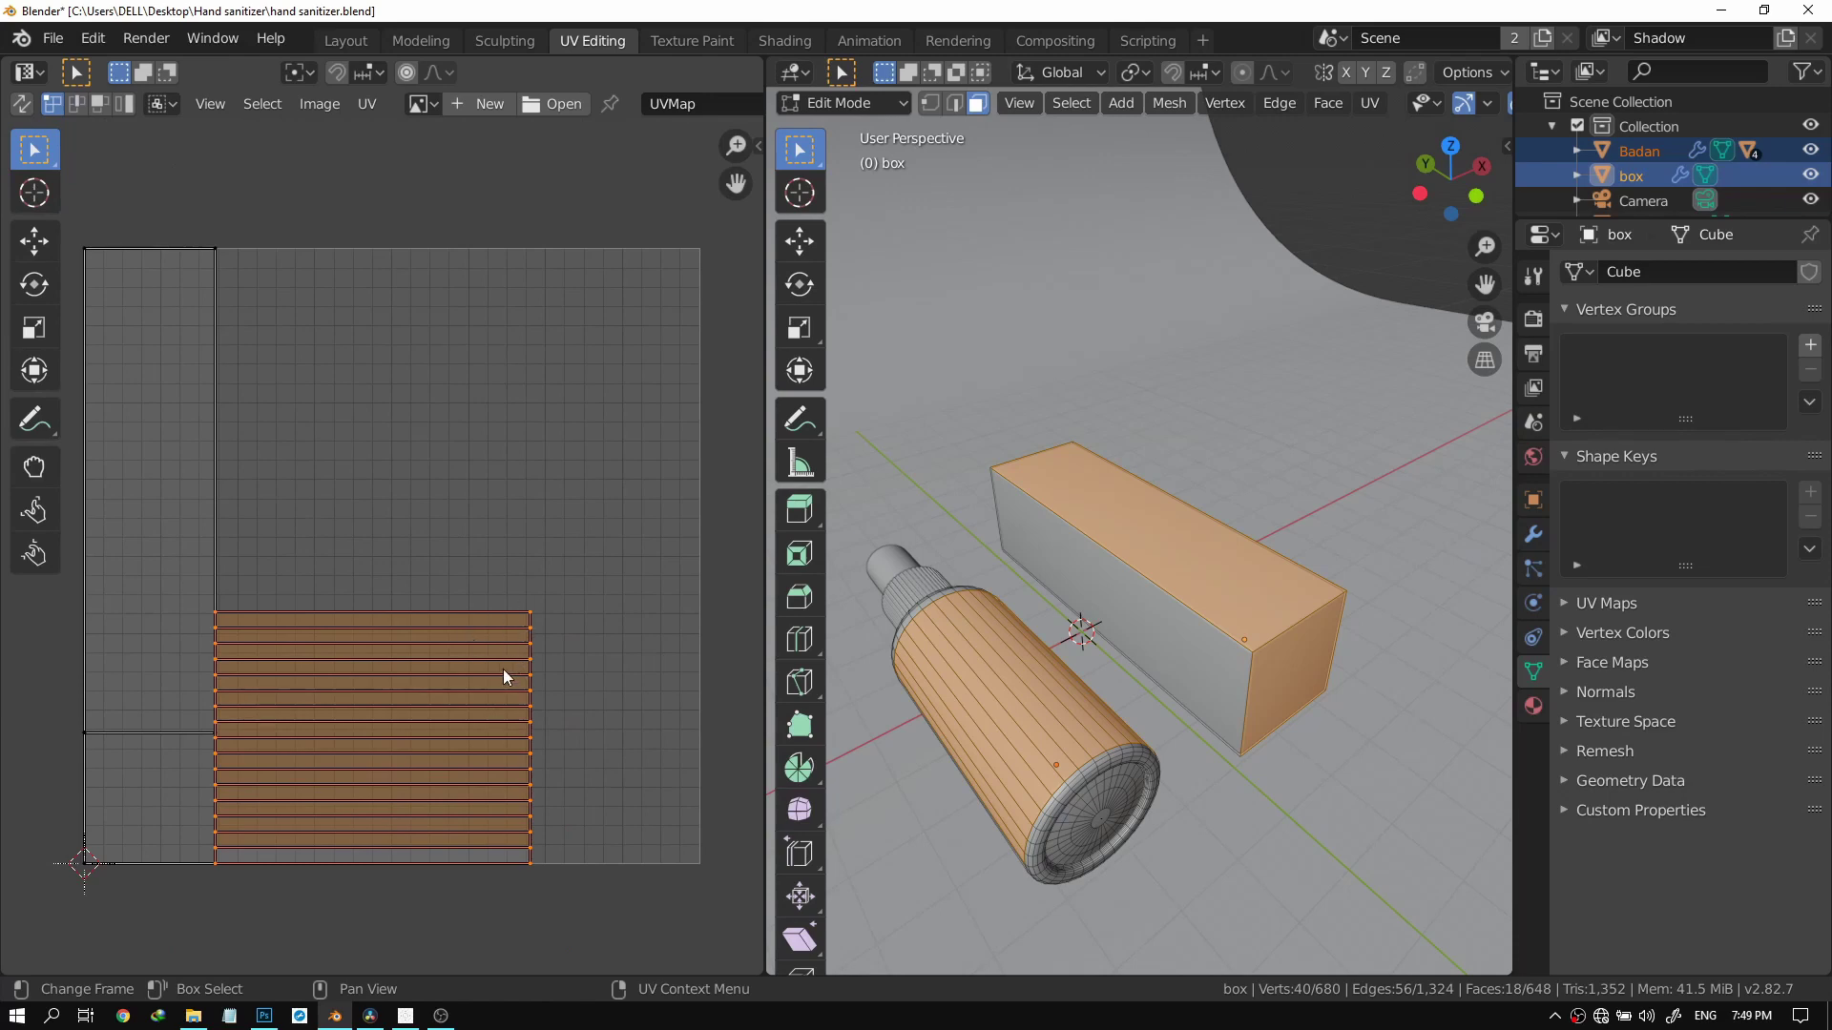
key(g)
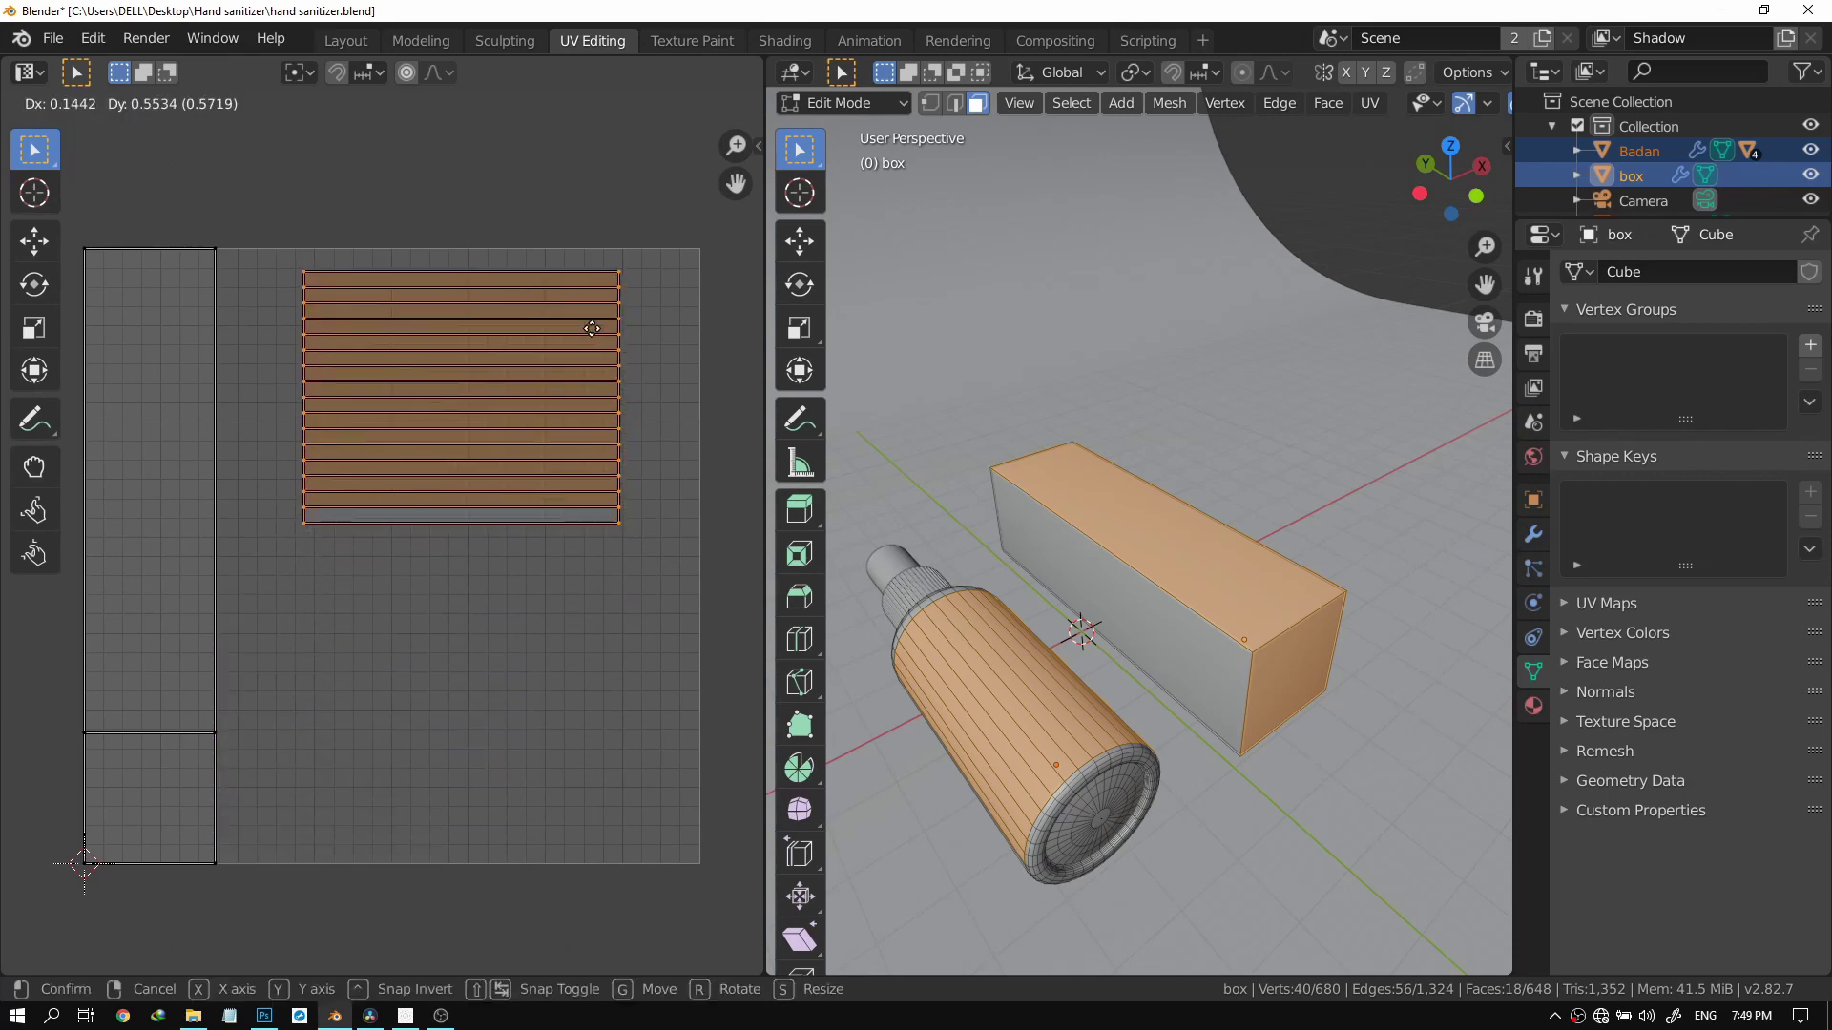
click(592, 329)
scroll(305, 689, down, 1)
scroll(312, 479, down, 1)
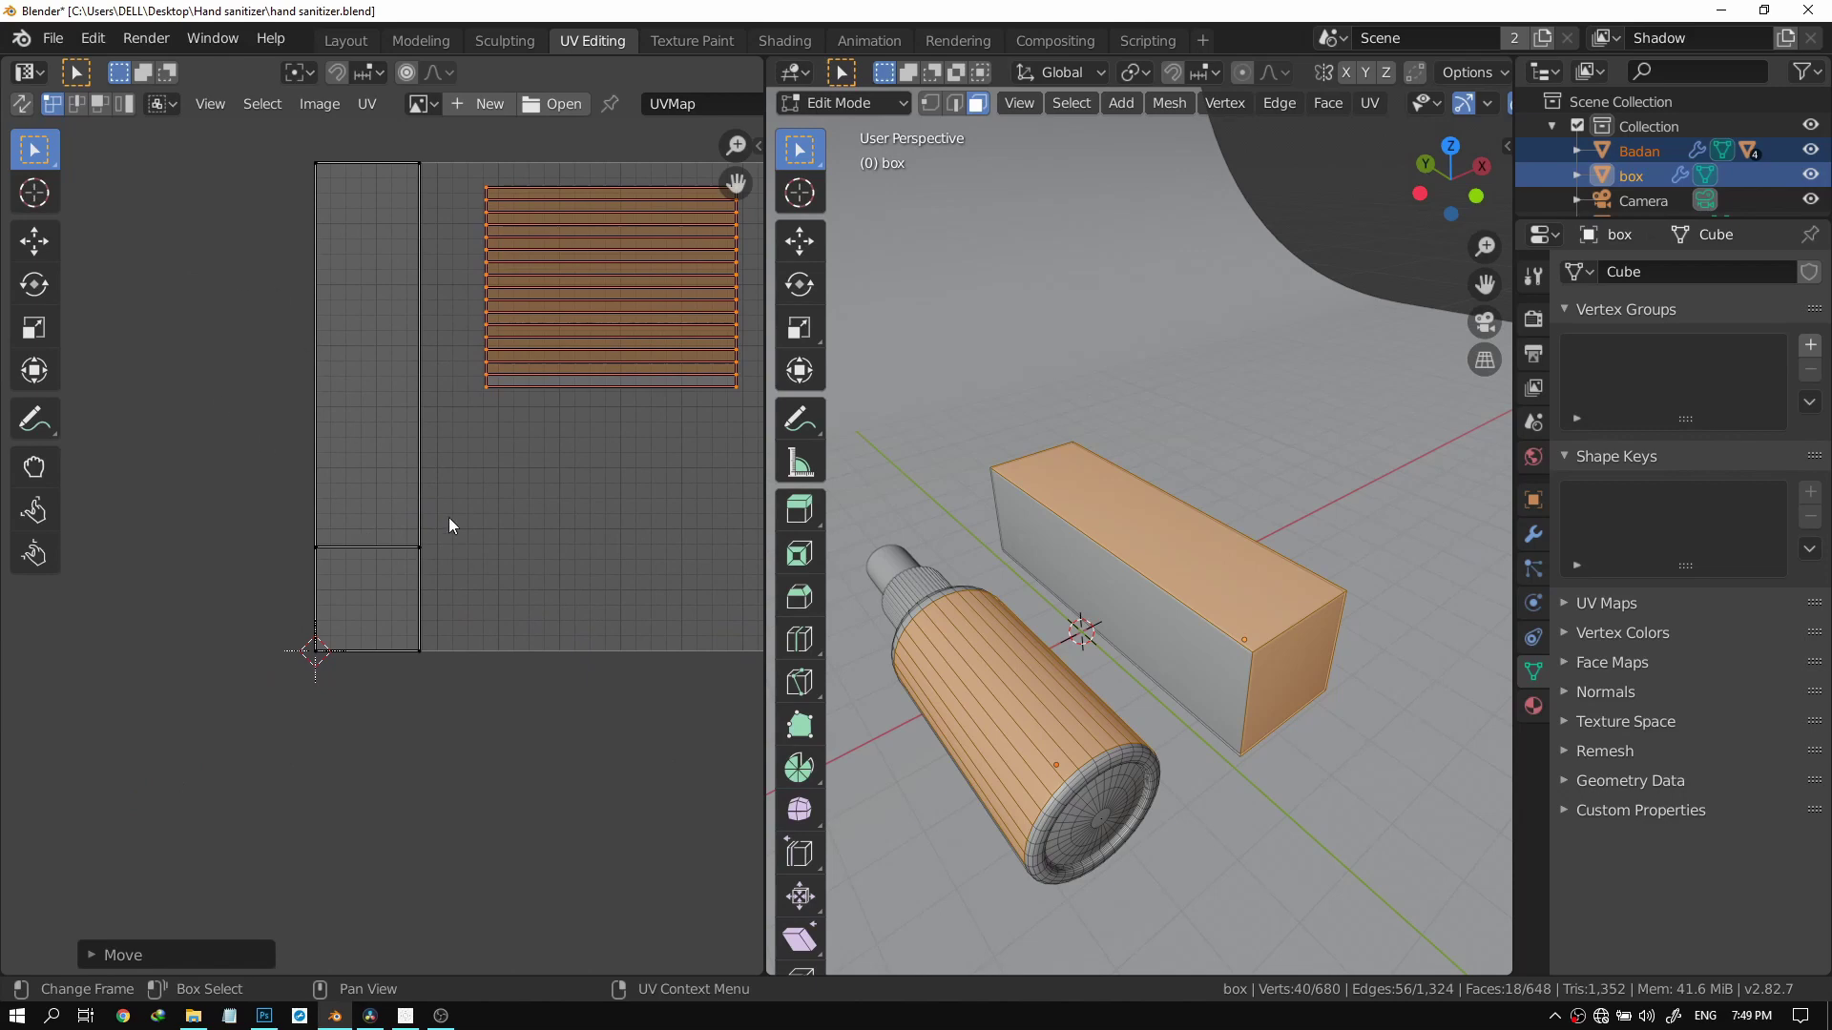
Try to move the UVs of the box's end face away from its top face's UVs.
click(423, 661)
click(334, 563)
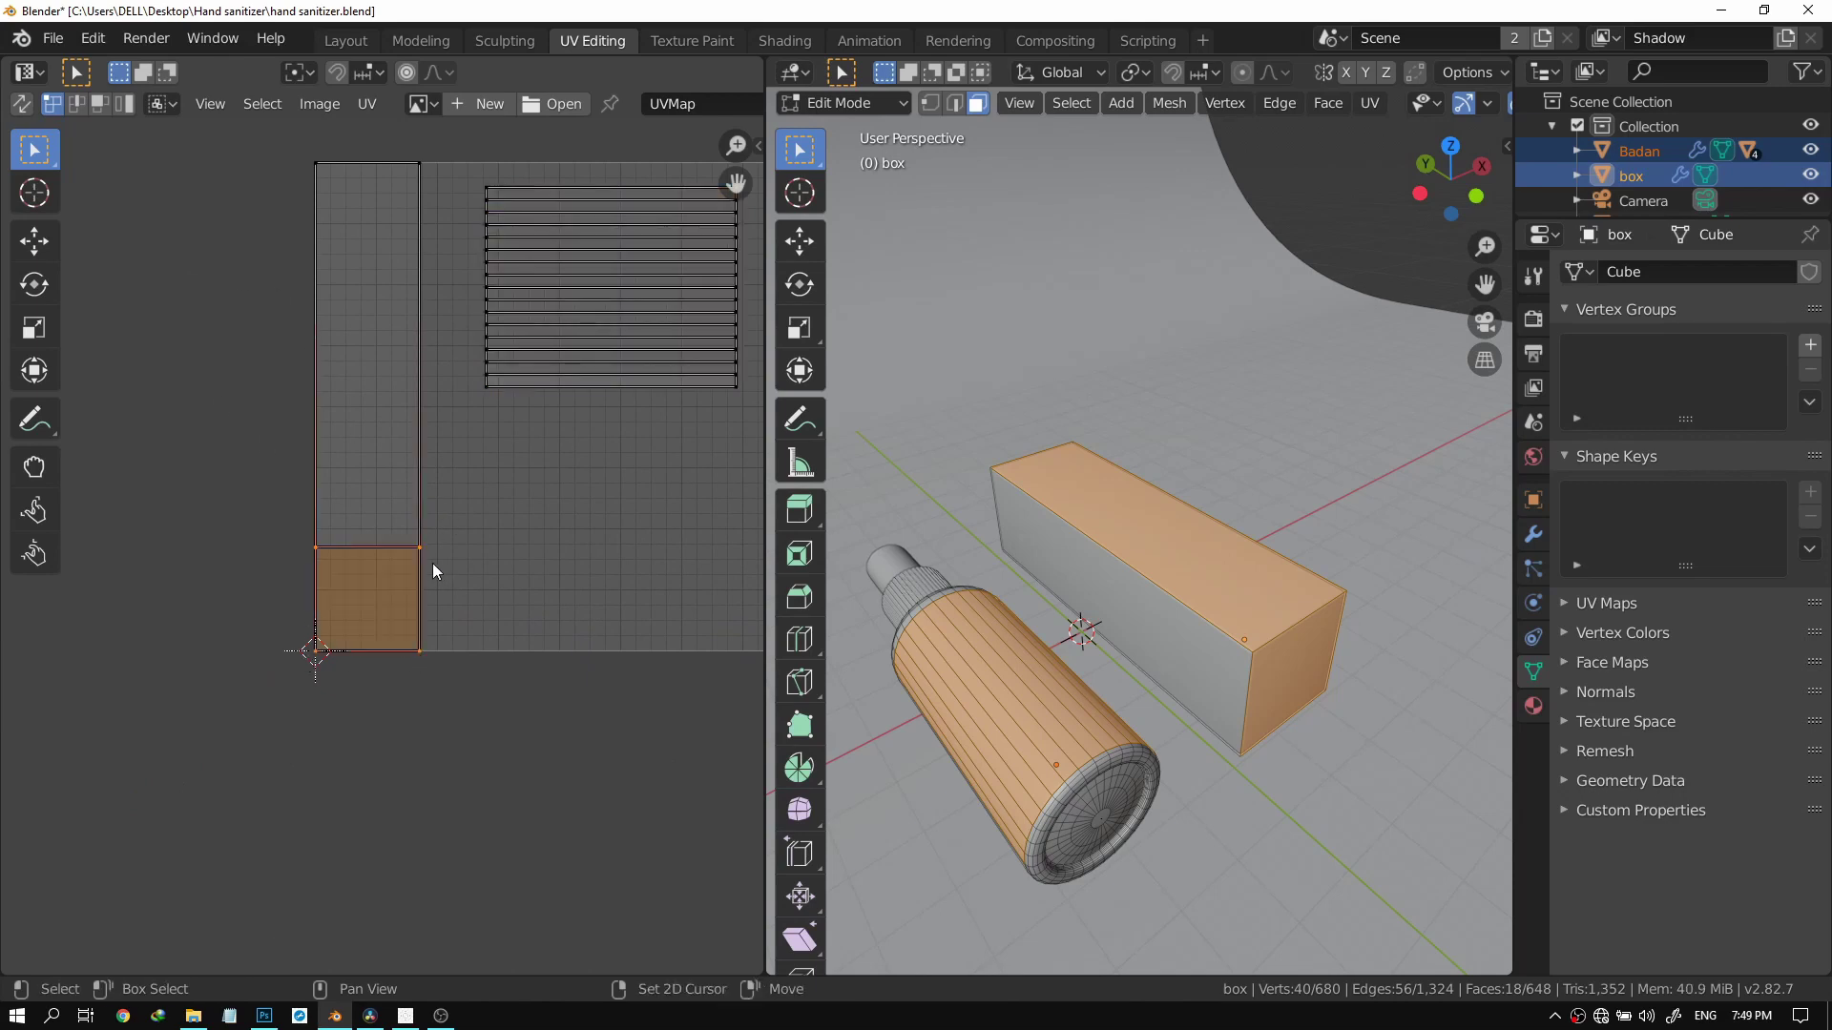
key(g)
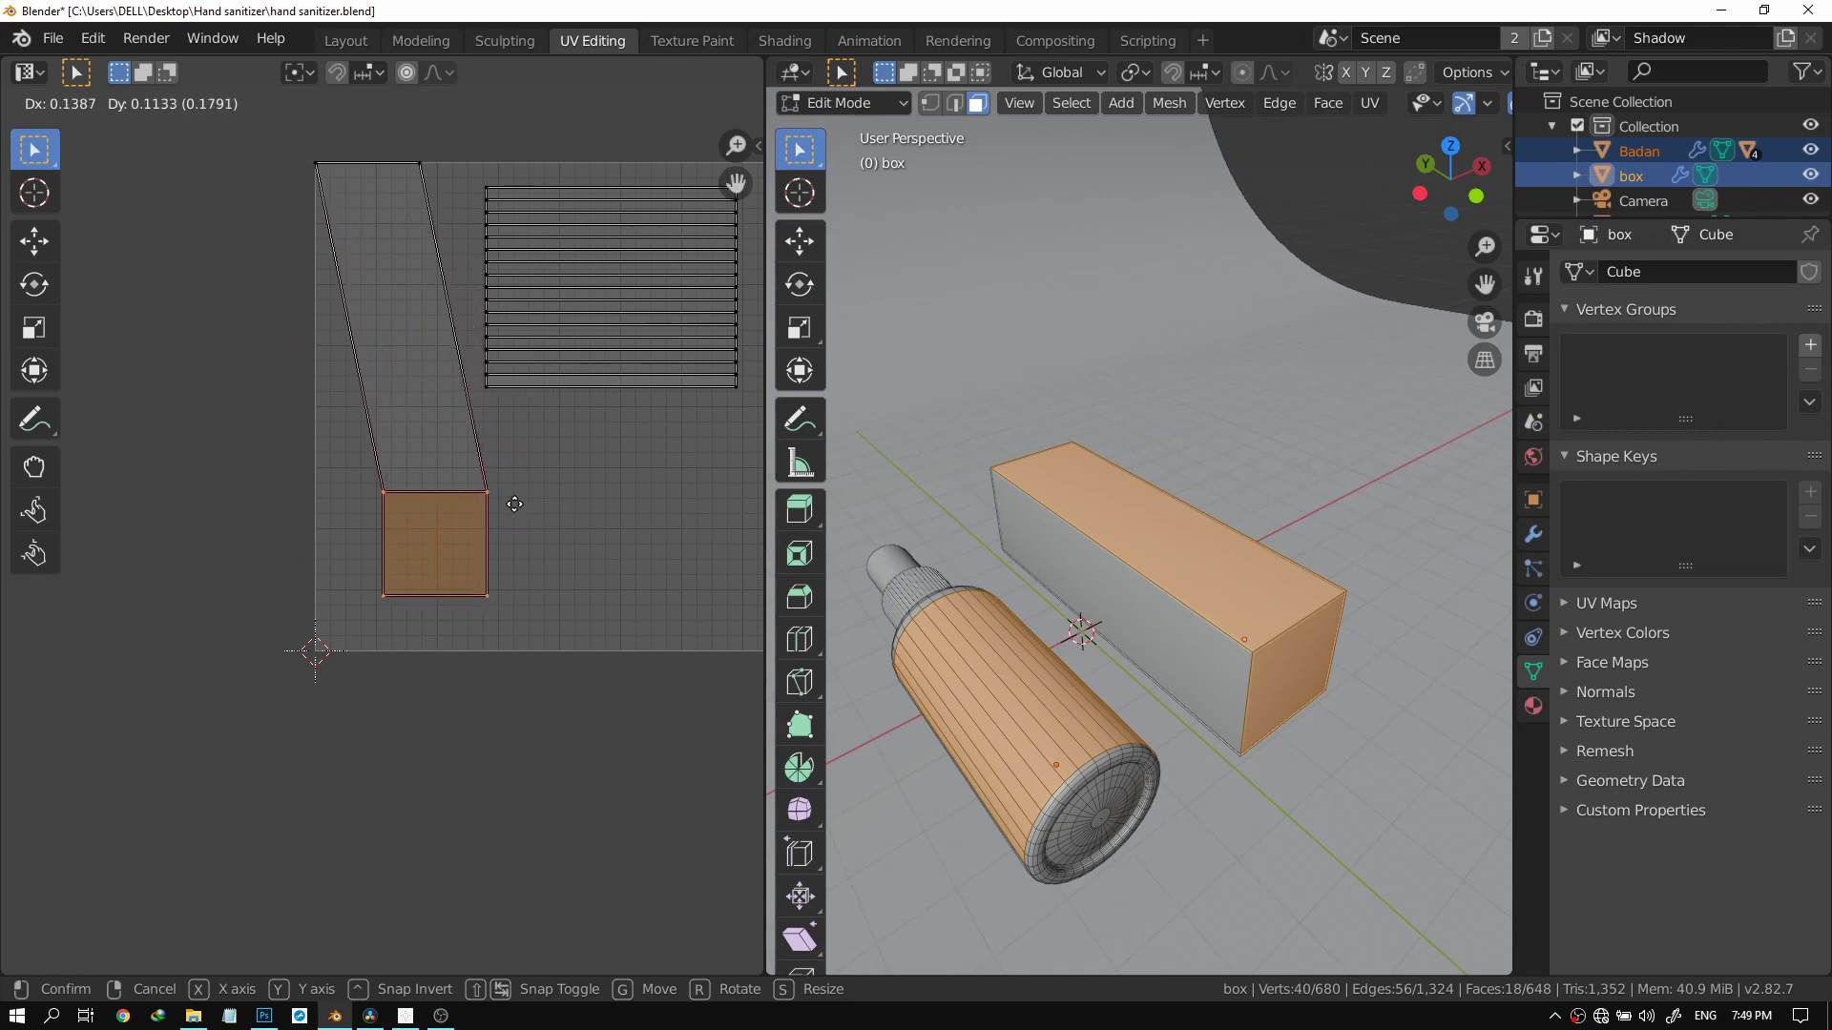
click(418, 528)
scroll(418, 529, up, 4)
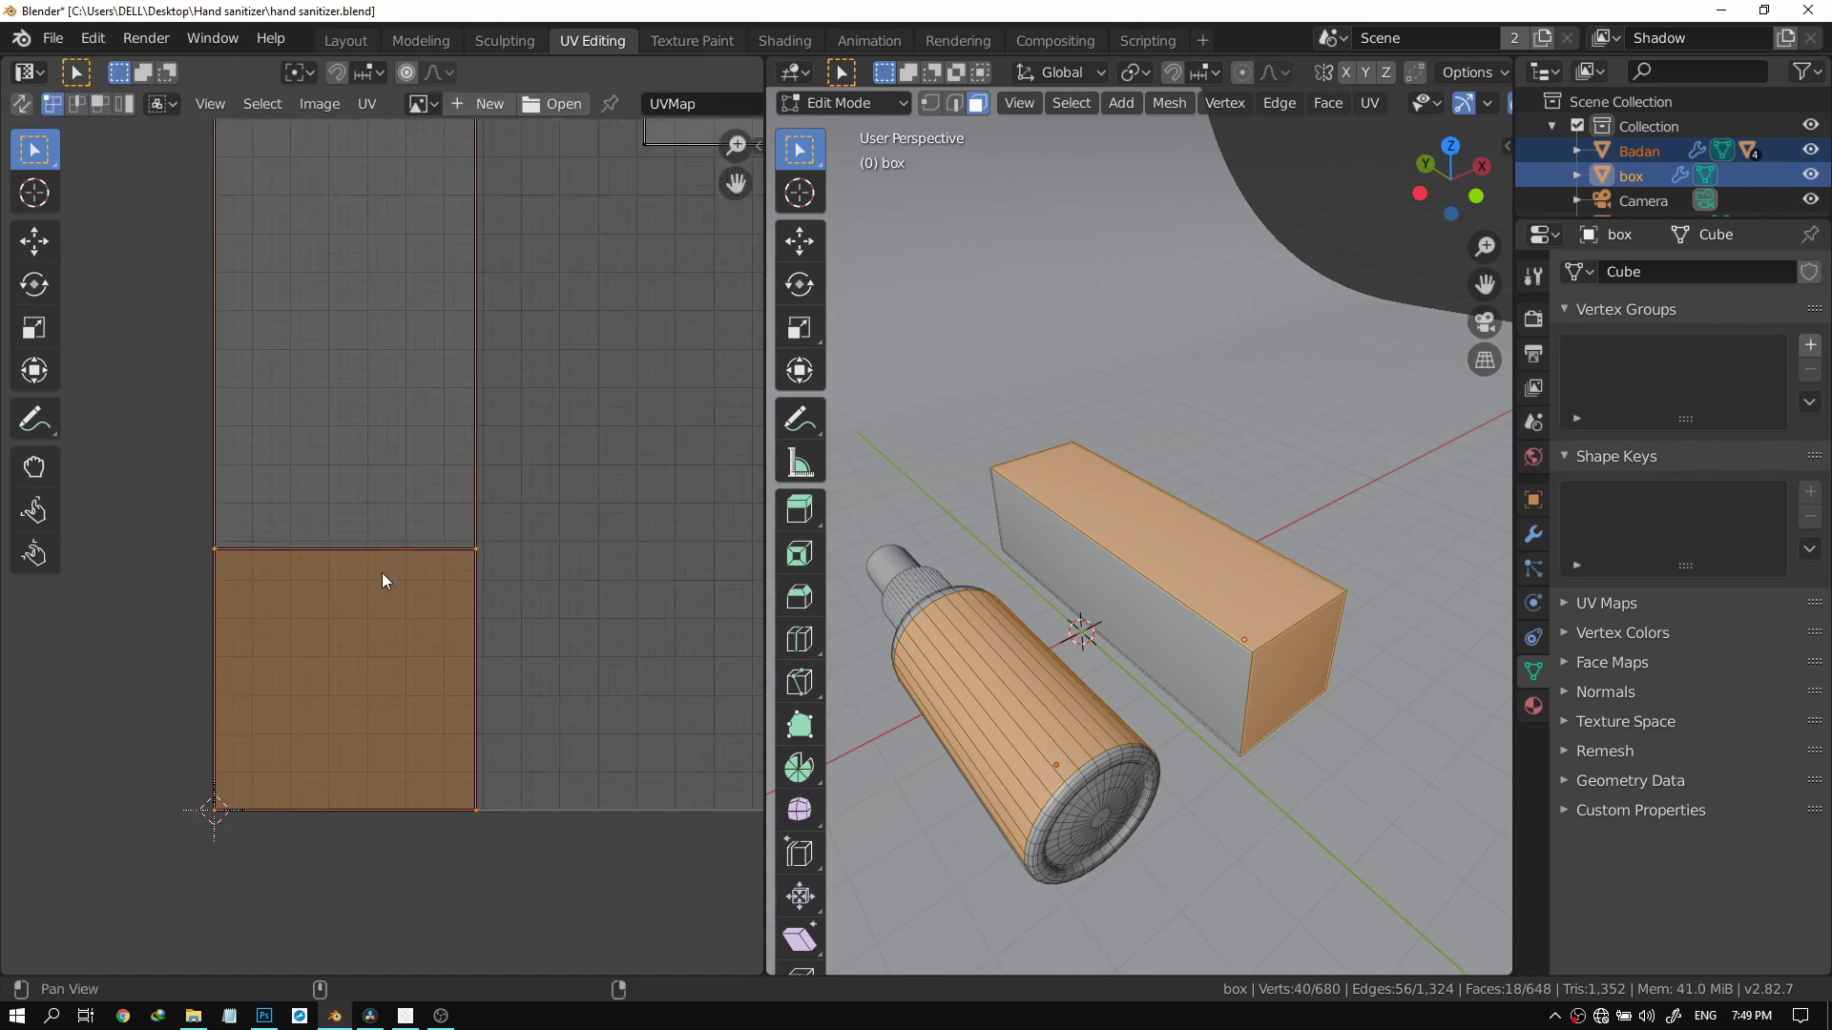
scroll(439, 640, down, 1)
click(471, 668)
key(g)
key(Escape)
scroll(490, 616, down, 3)
Mark the edge between the box's top and front end faces as a seam, using edge selection.
click(1060, 561)
drag(1259, 666, 1113, 615)
scroll(1096, 618, up, 4)
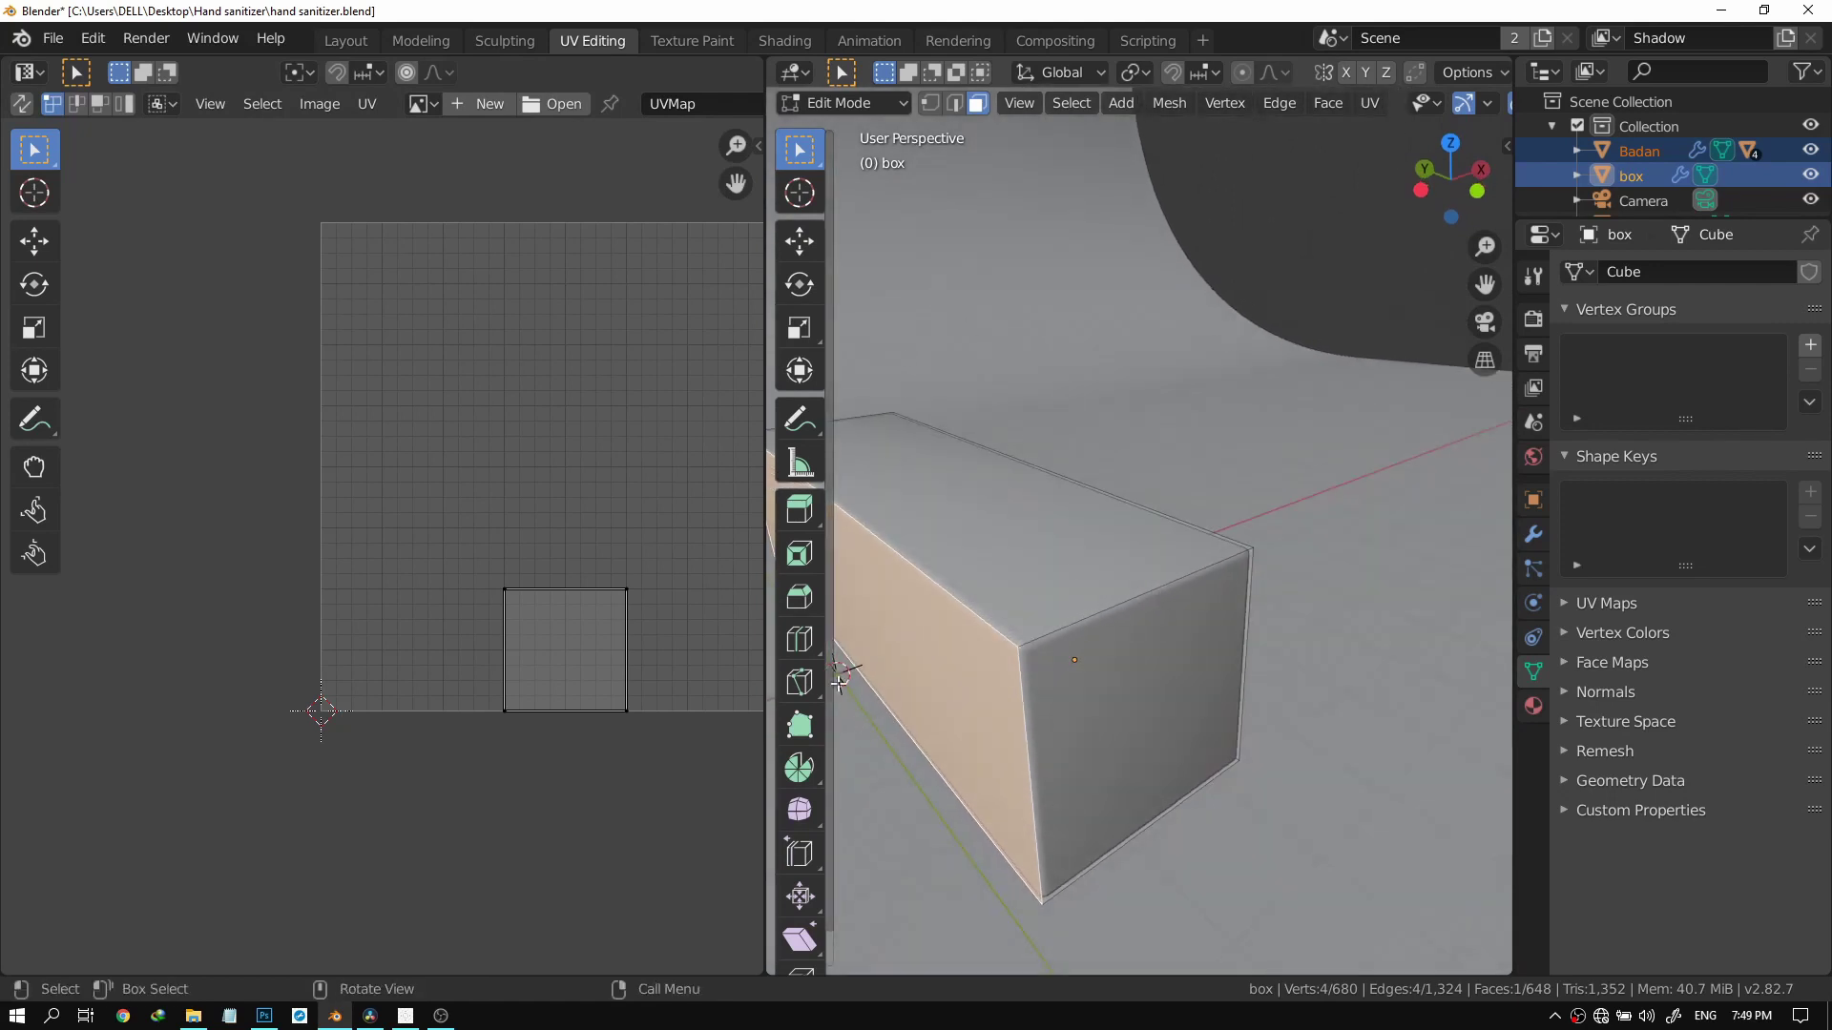
click(956, 104)
click(1084, 622)
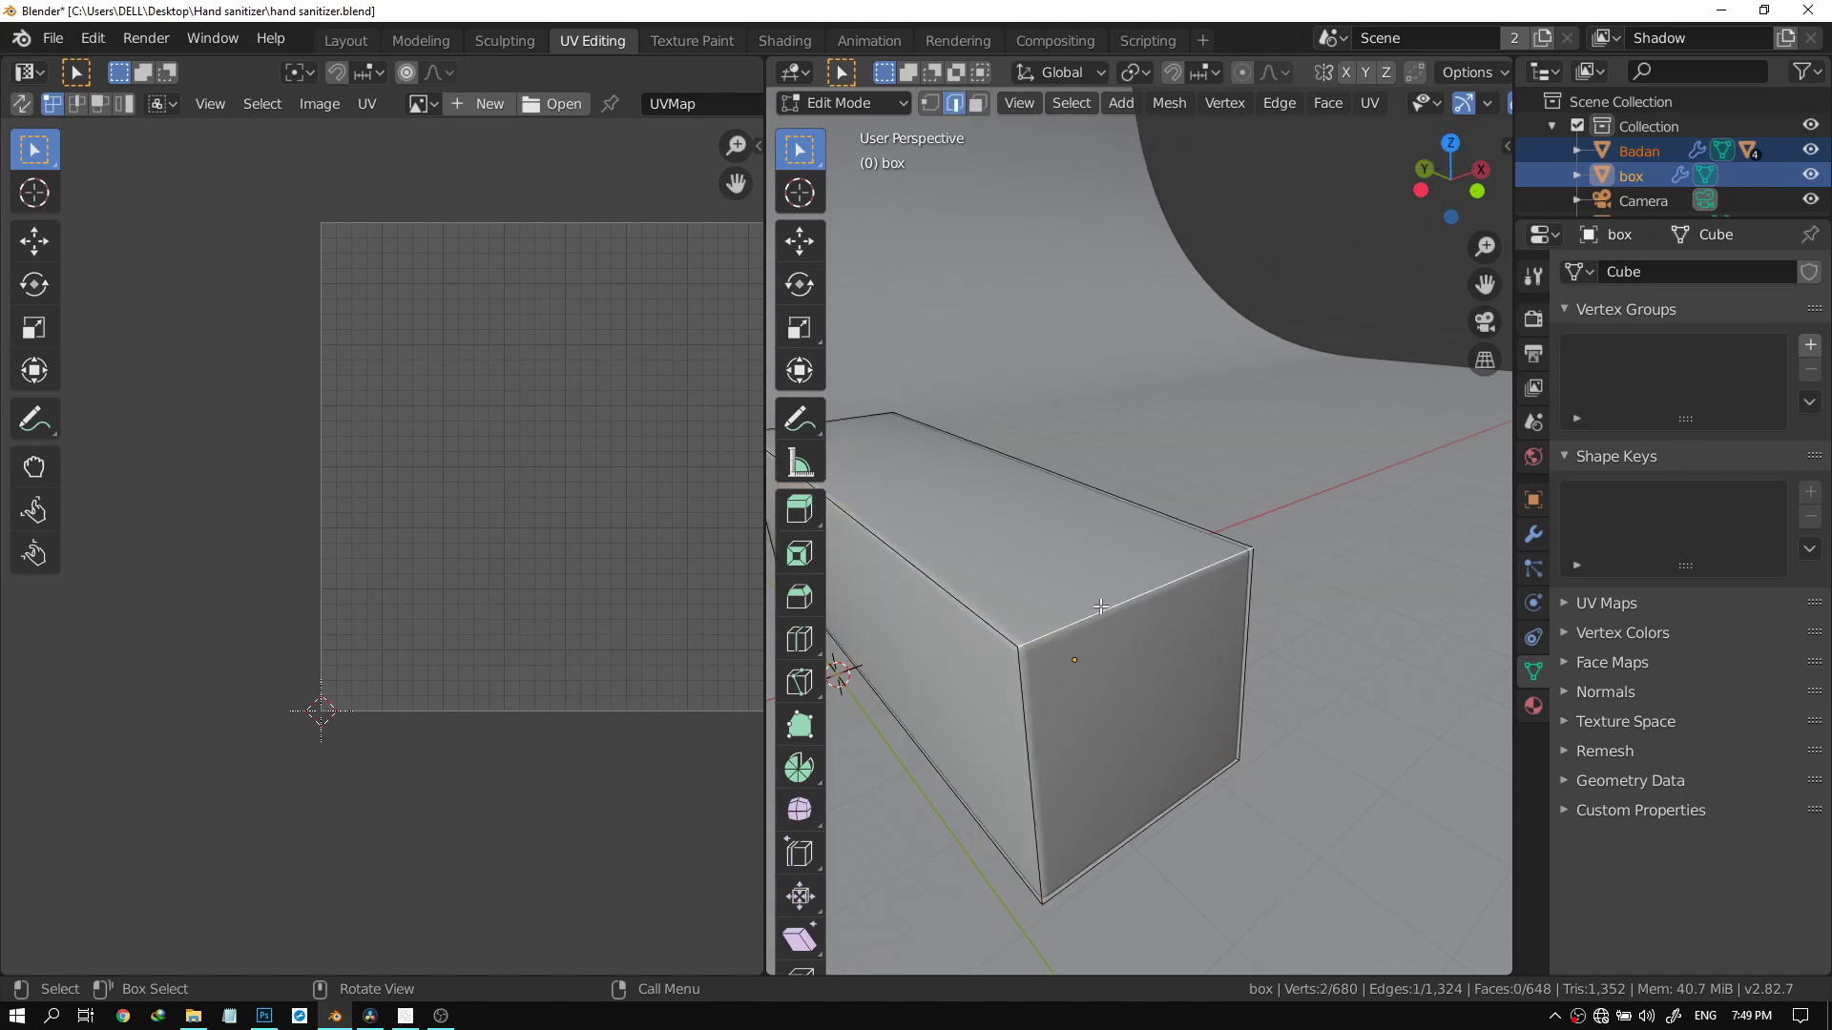
right_click(1074, 627)
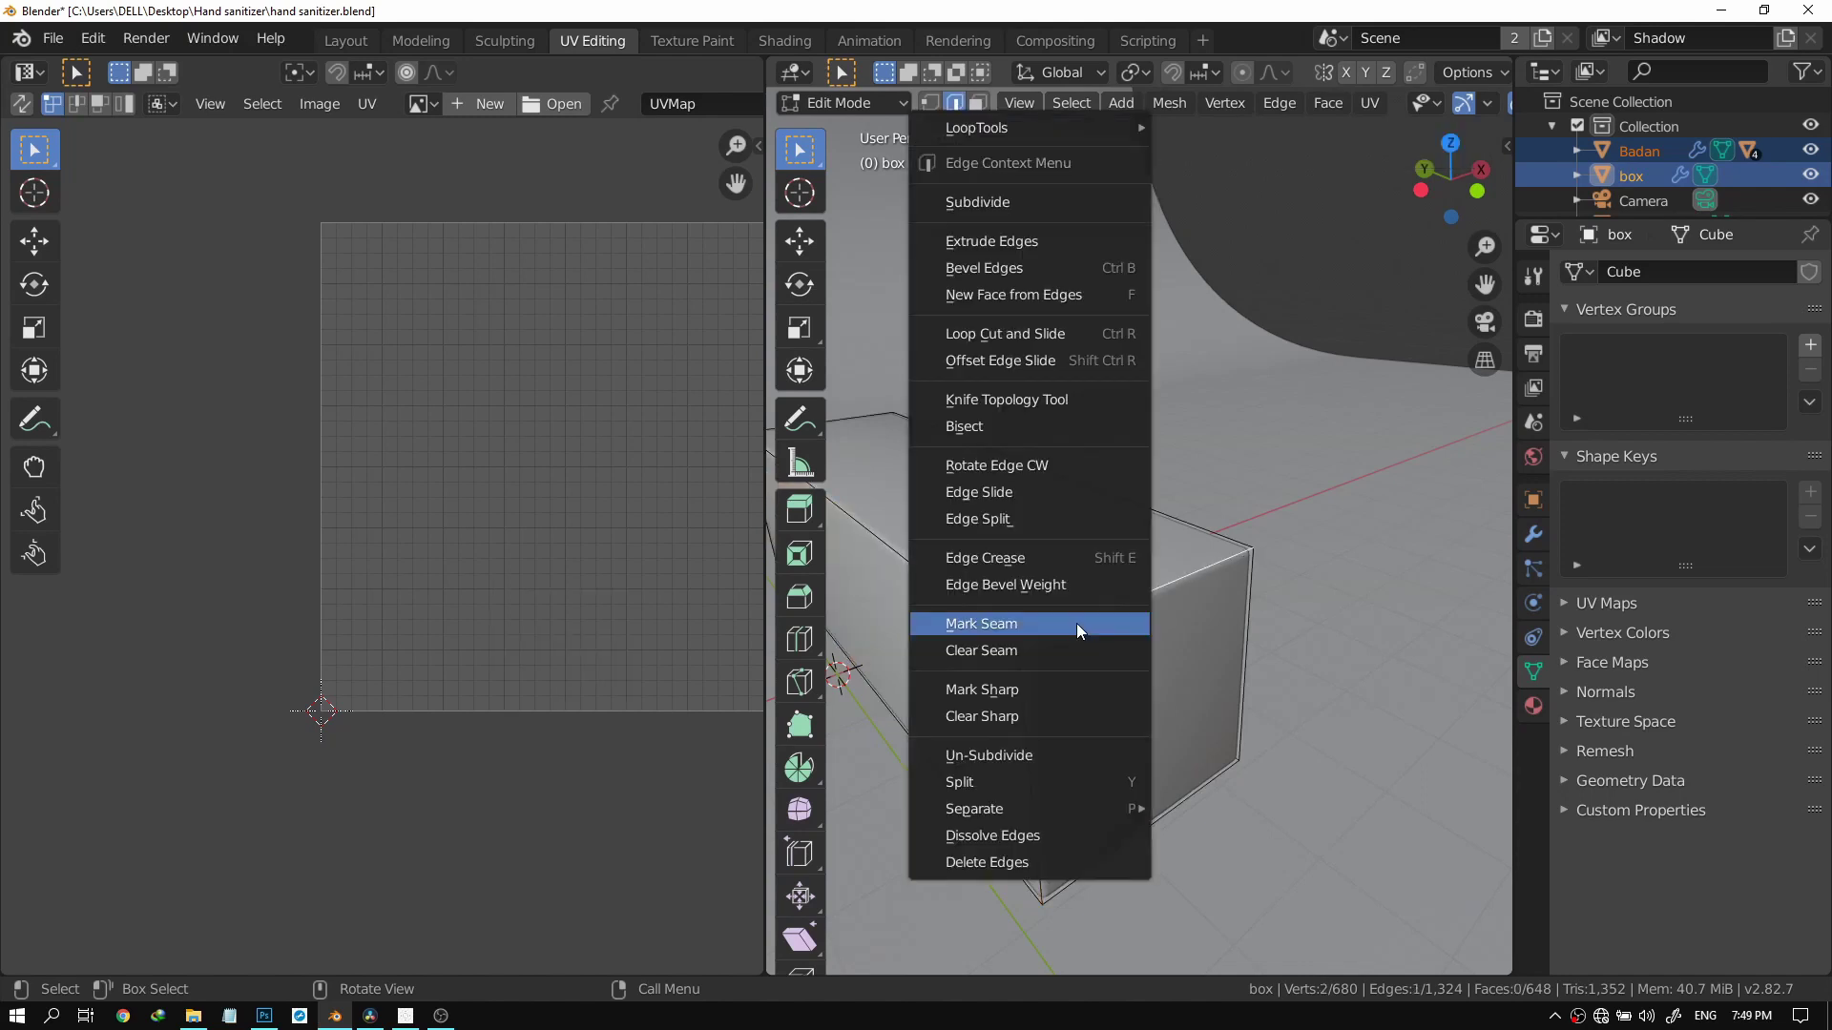
click(971, 626)
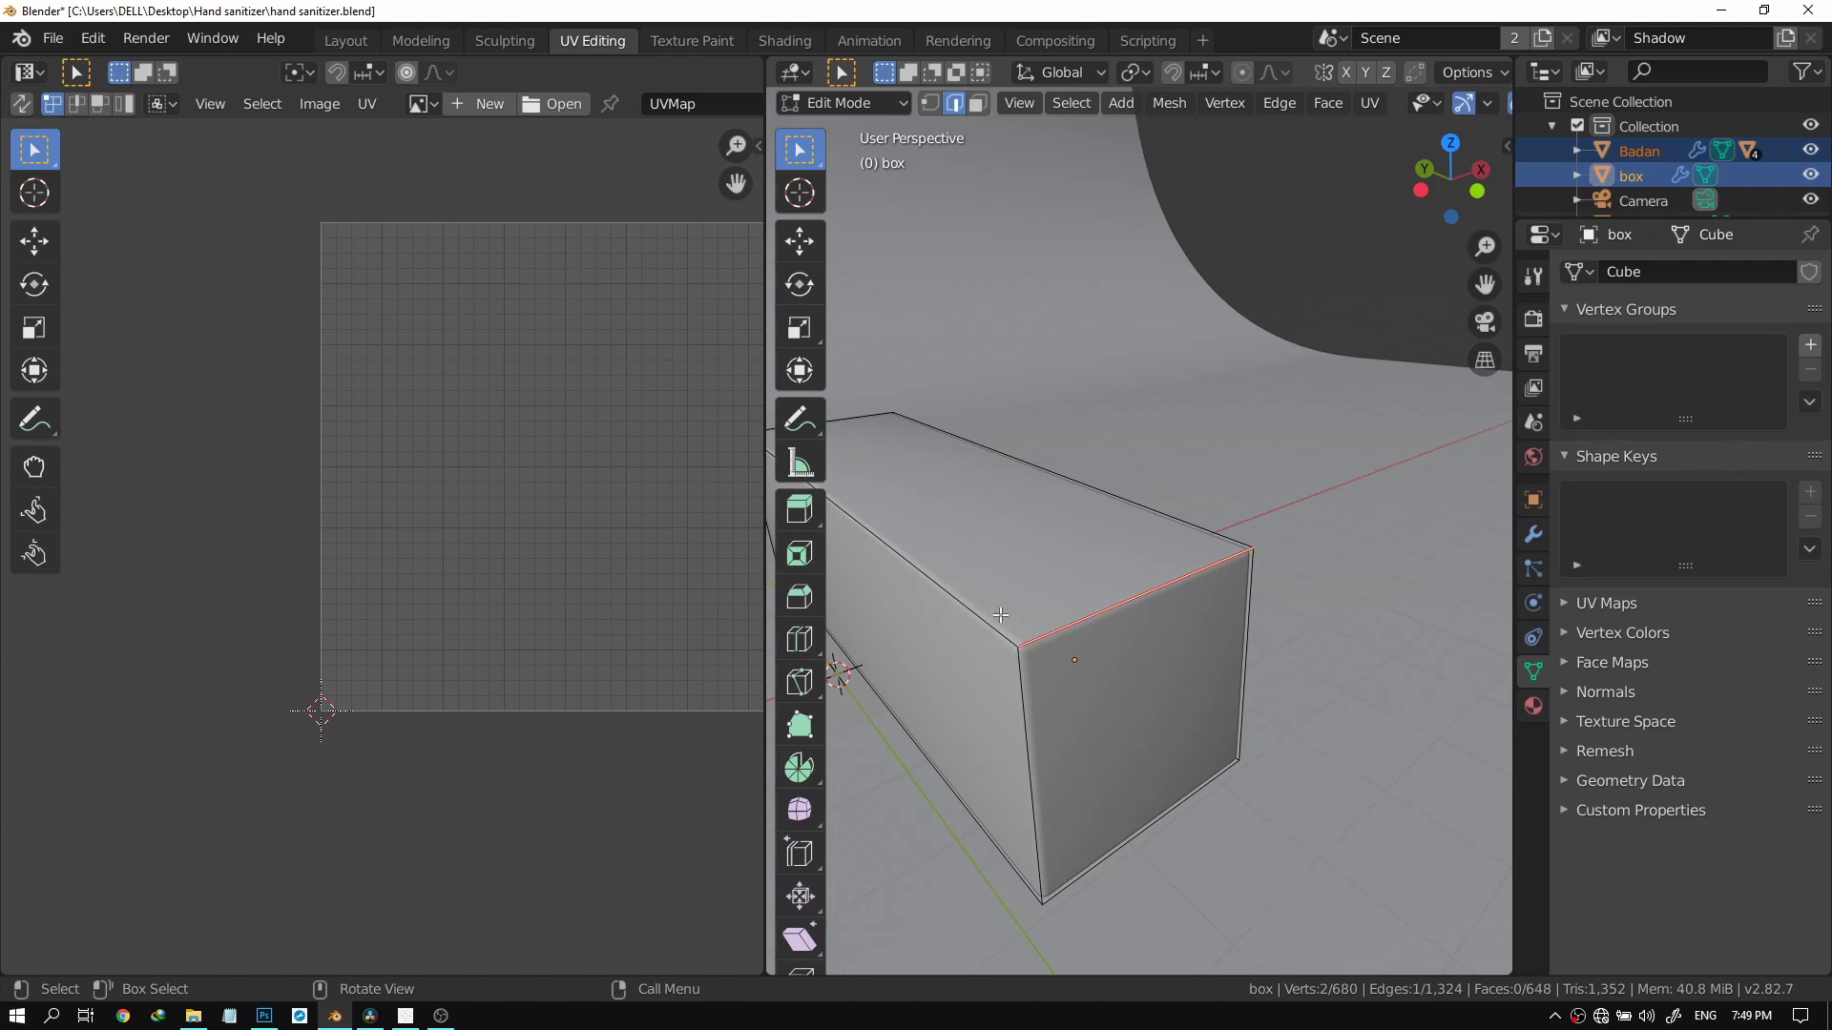
drag(1094, 556, 1161, 584)
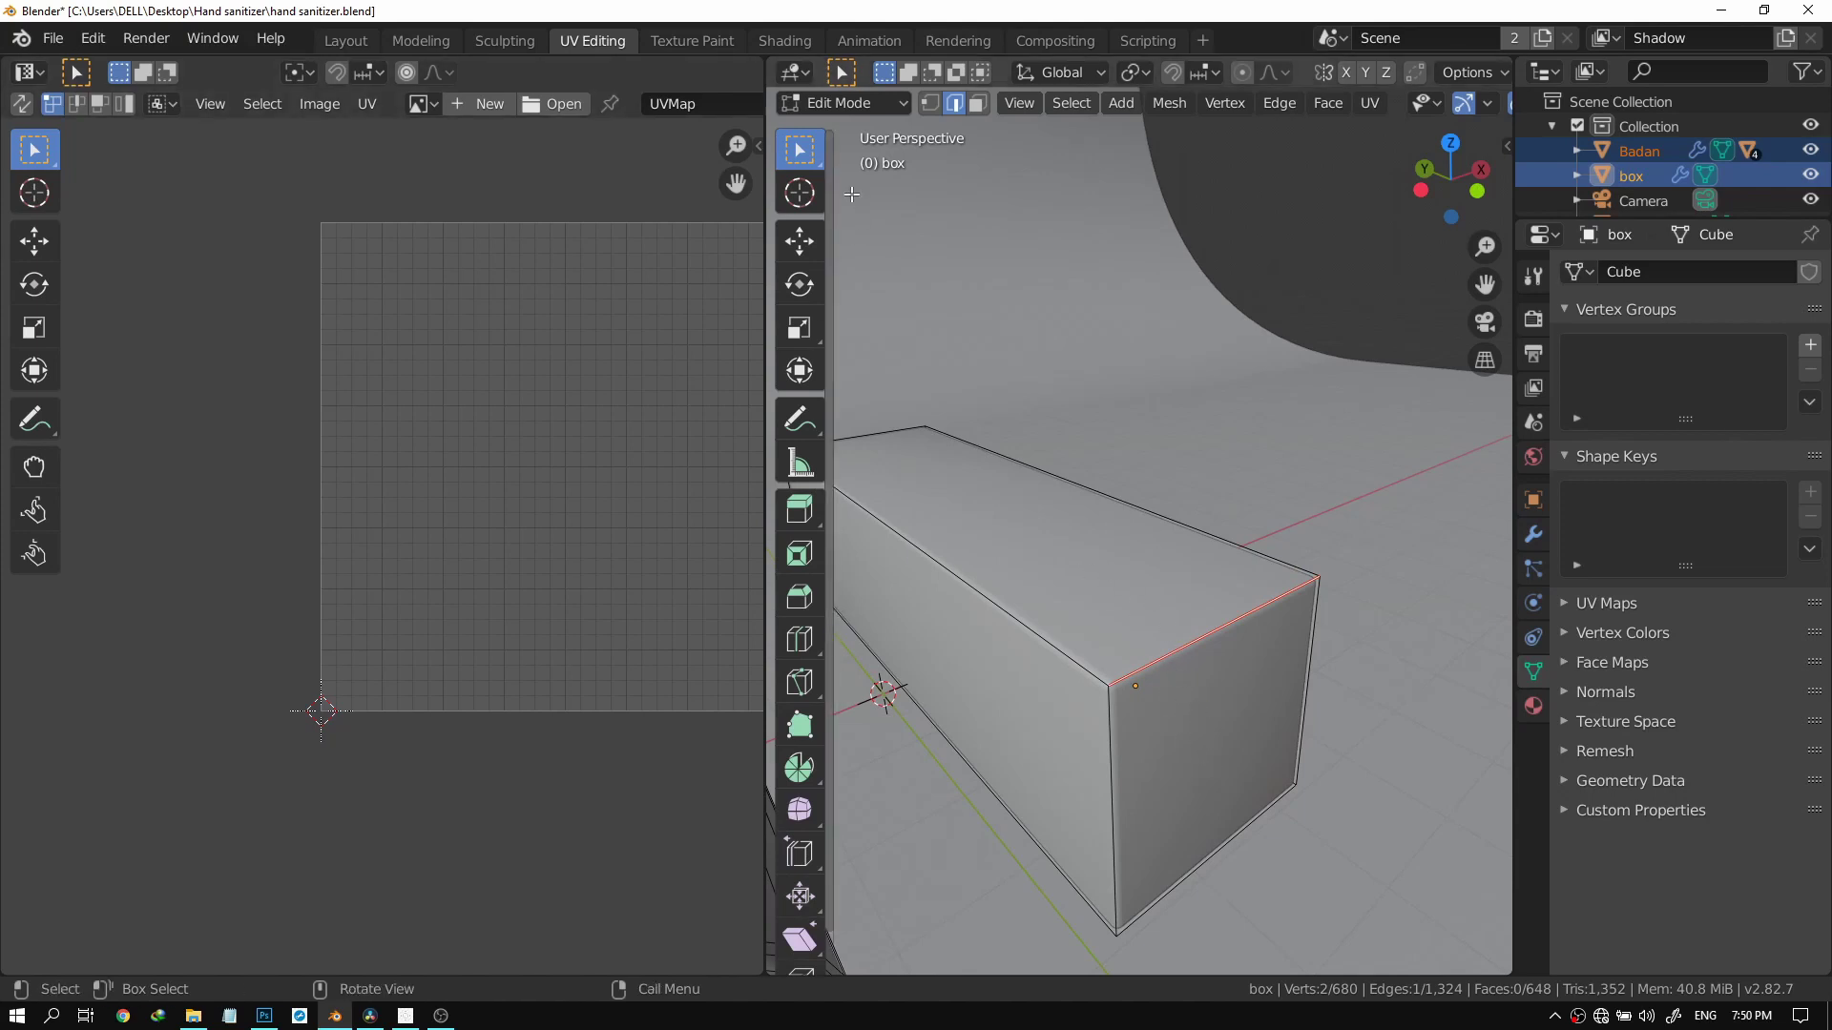
Switch to face selection, select the box's top and front end faces, and test-move their shared UV corner.
click(977, 103)
click(1077, 546)
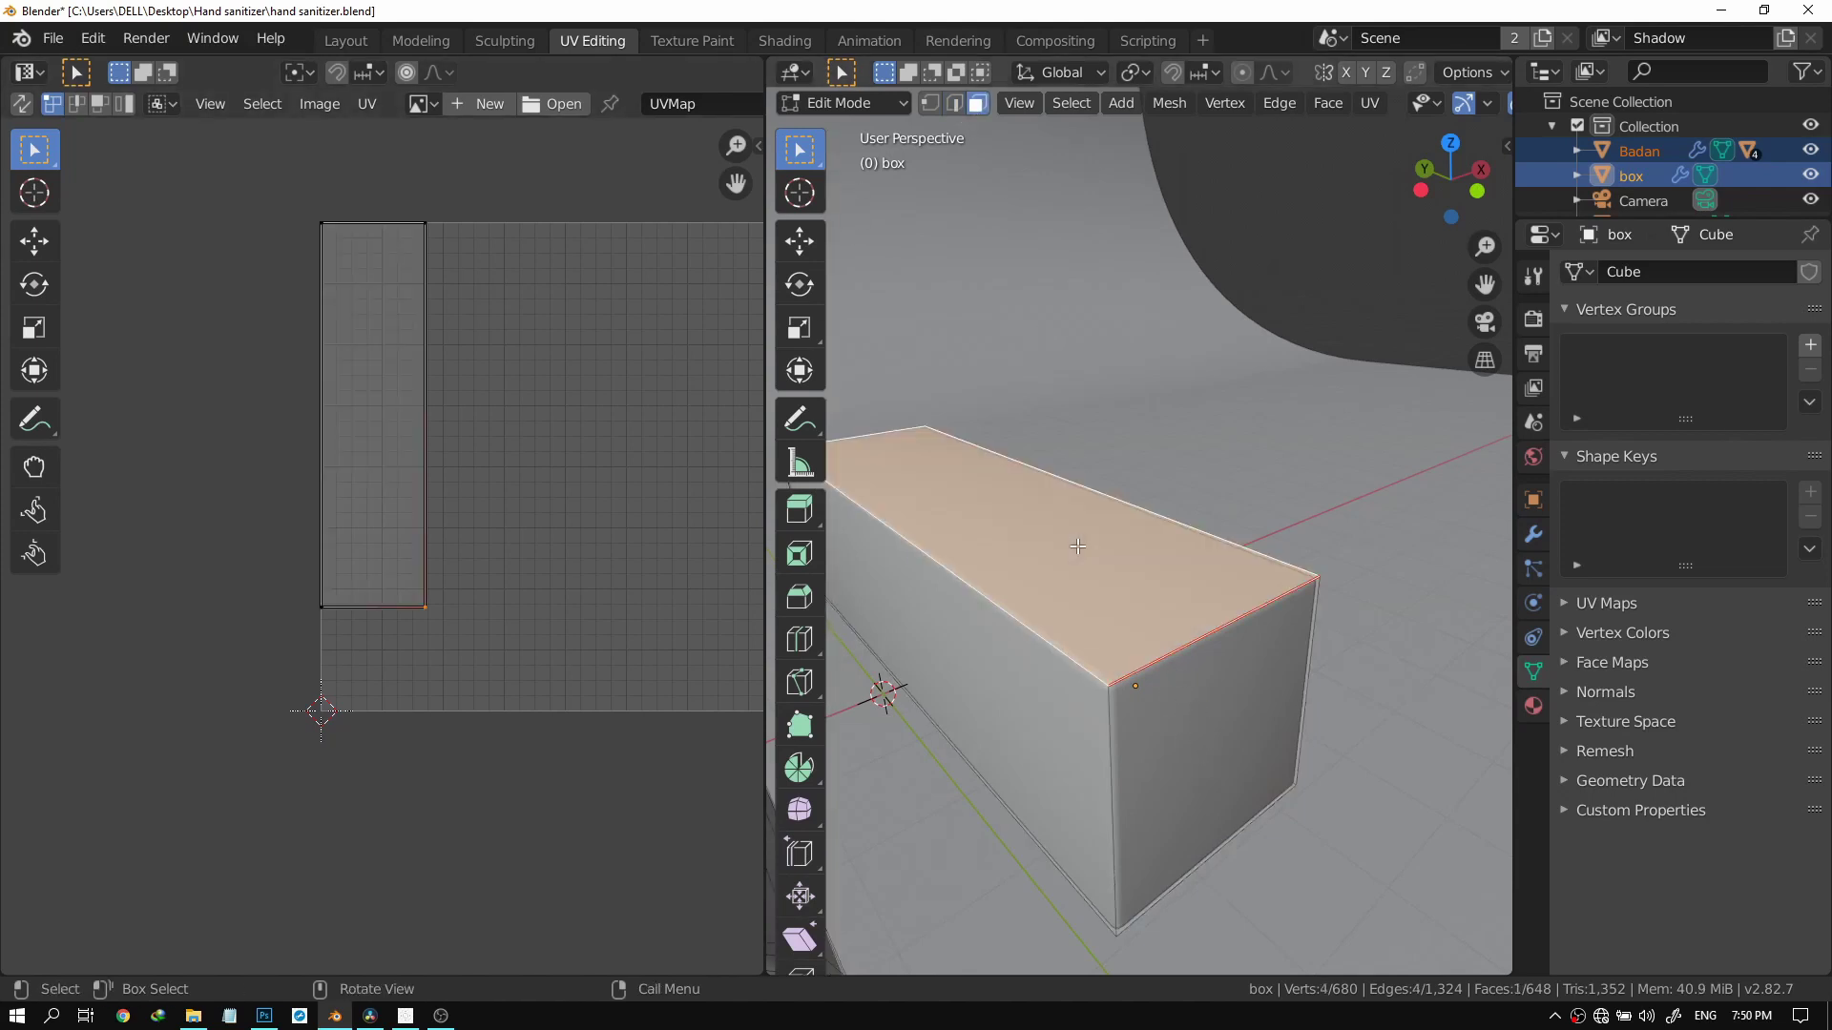
shift+click(1175, 786)
scroll(443, 626, up, 3)
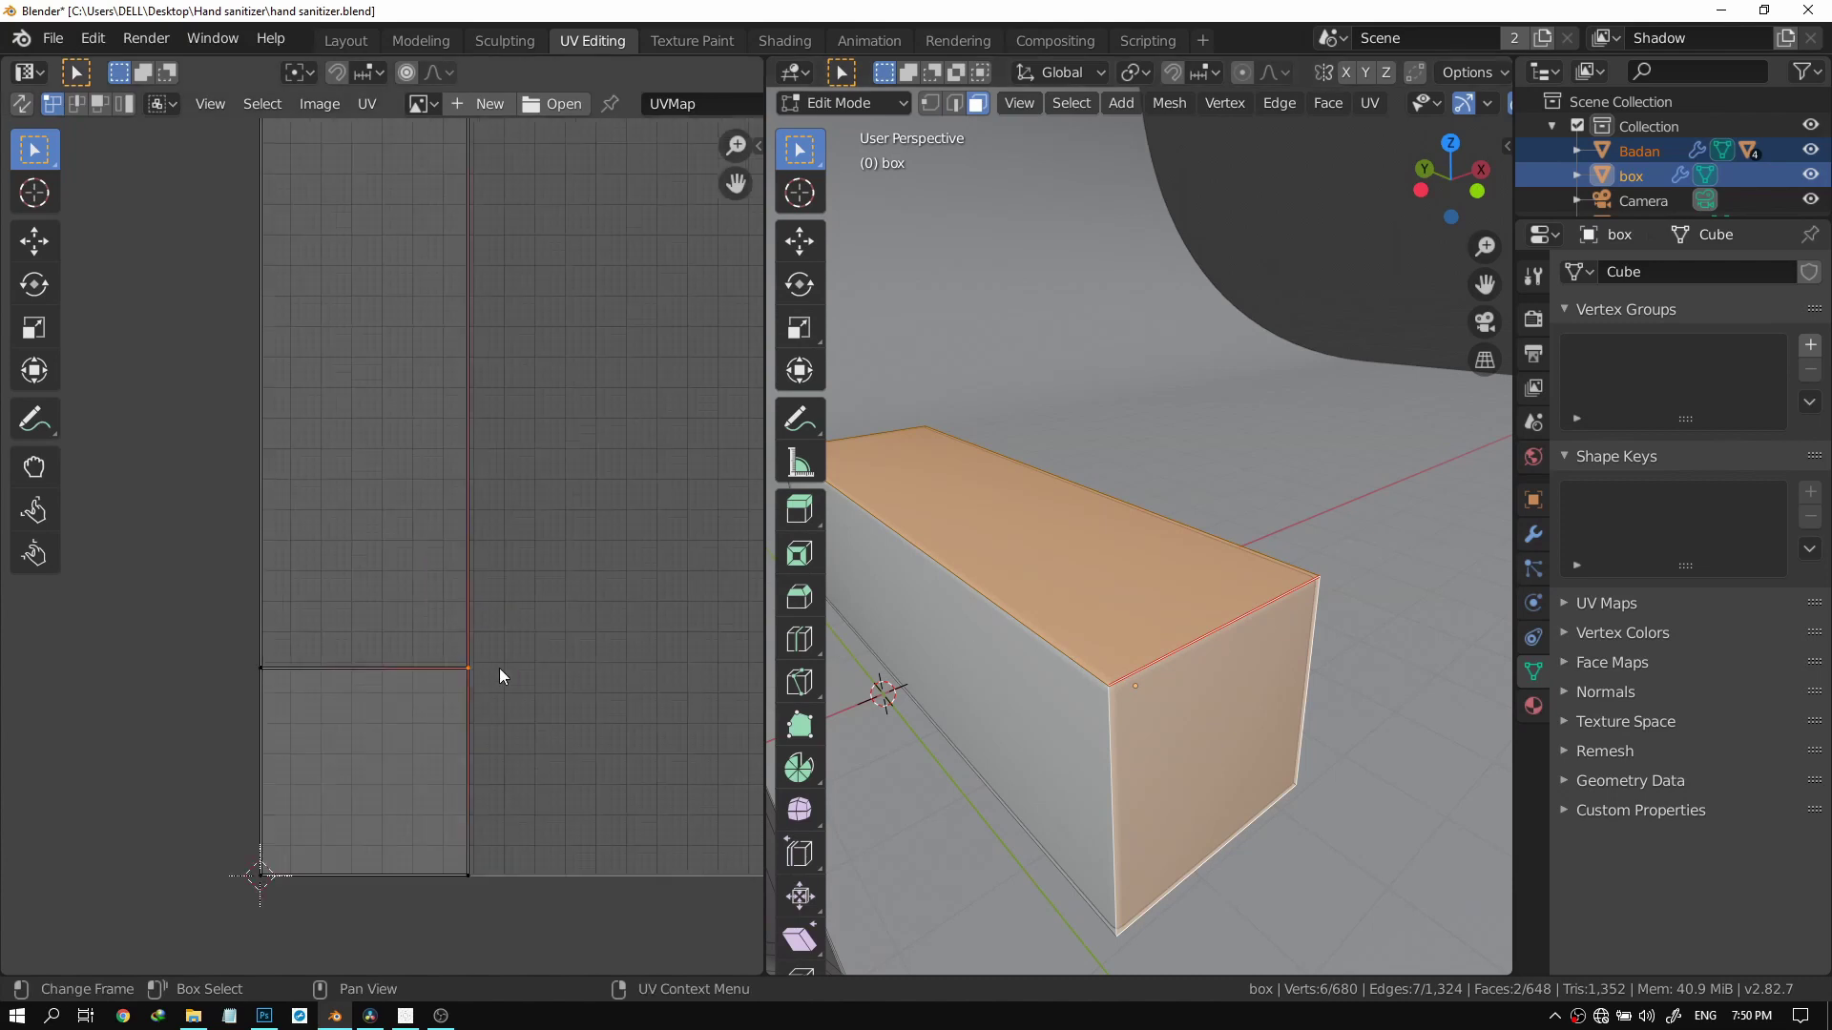
key(g)
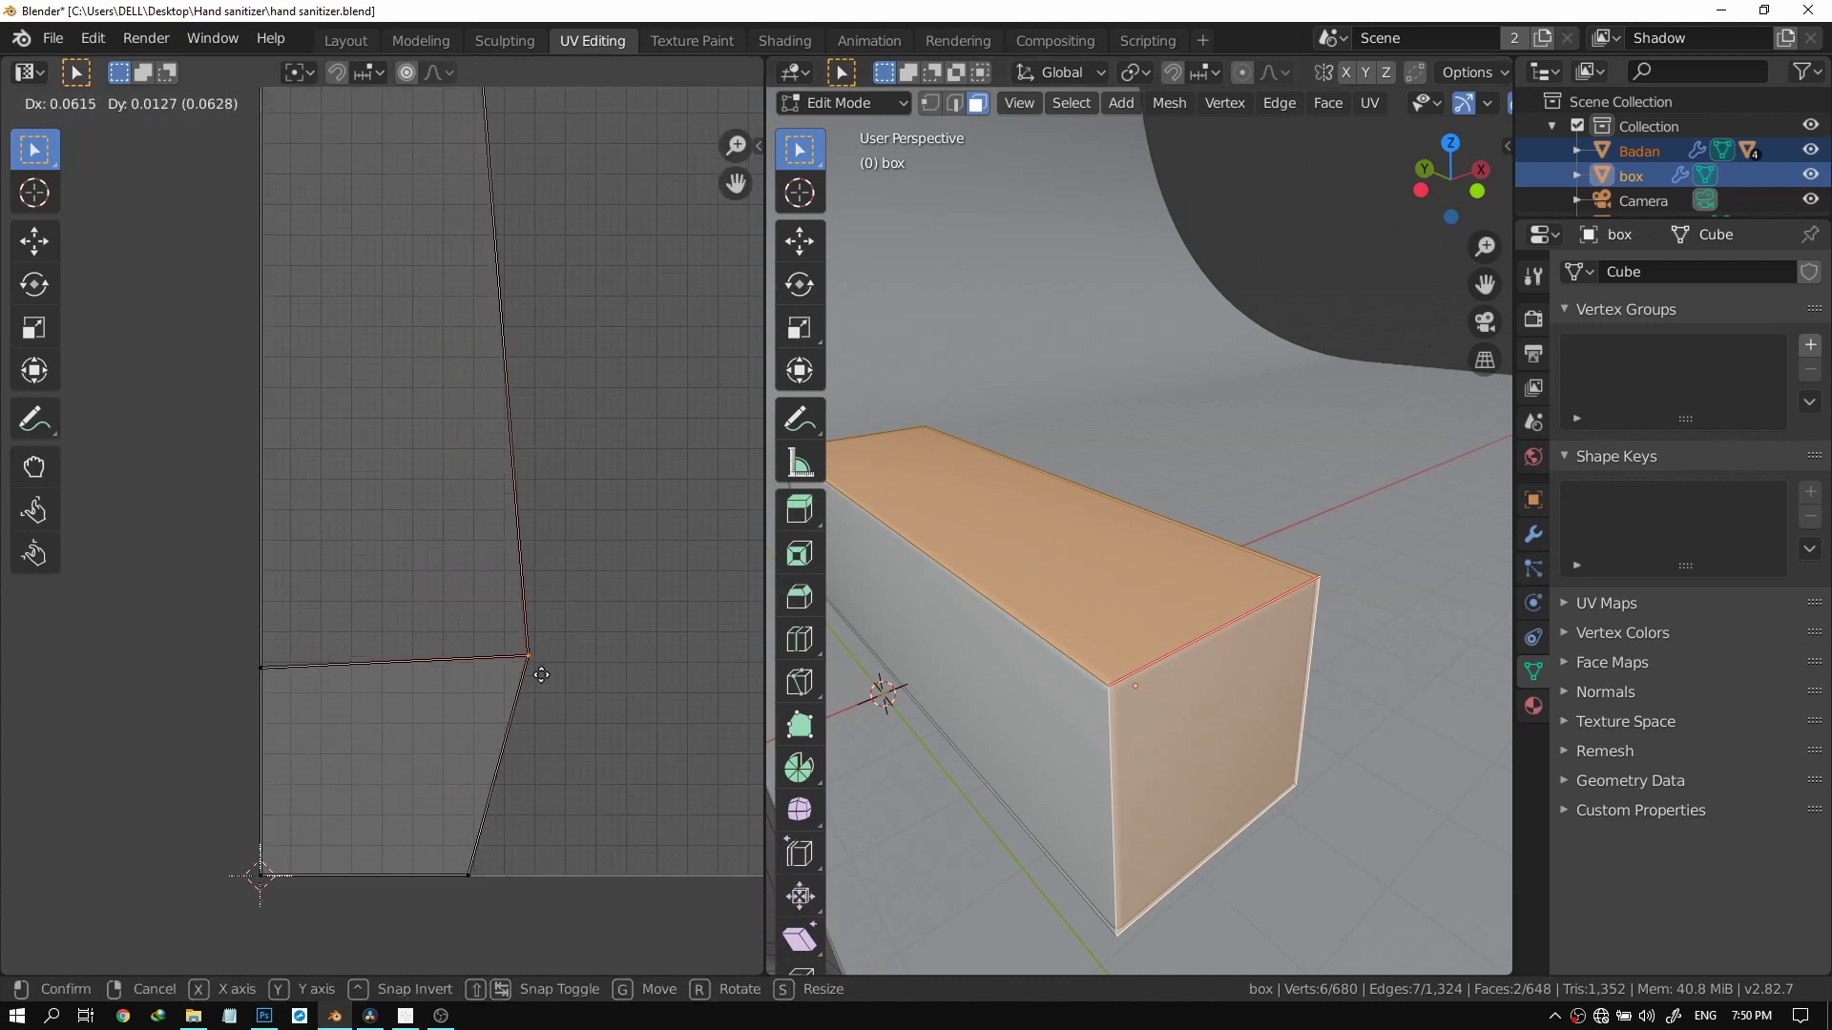
key(Escape)
Add the upper half of the bottle body's long side faces to the selected box faces.
mouse_move(1040, 631)
mouse_down()
mouse_move(1065, 653)
mouse_move(1131, 515)
mouse_move(1112, 605)
mouse_move(1056, 639)
mouse_up()
shift+click(968, 553)
drag(968, 554, 891, 538)
key(ctrl)
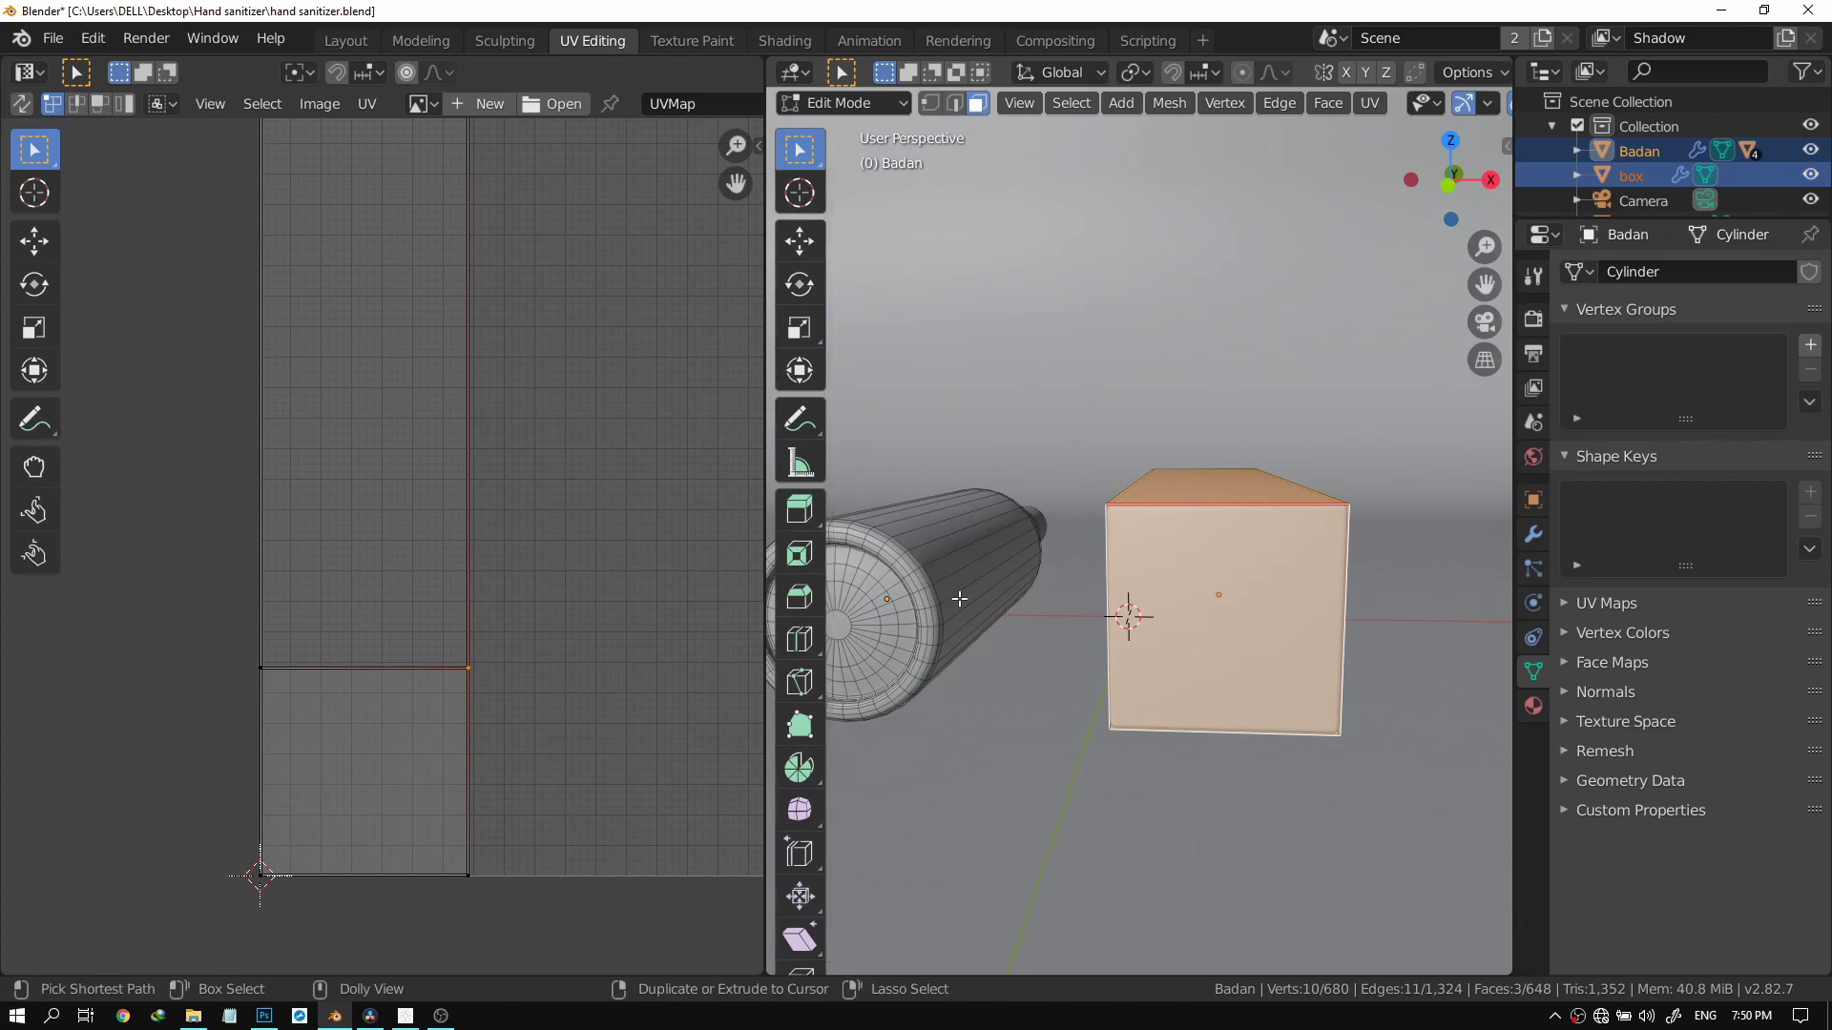
ctrl+click(957, 603)
drag(956, 603, 1054, 729)
scroll(1054, 729, down, 4)
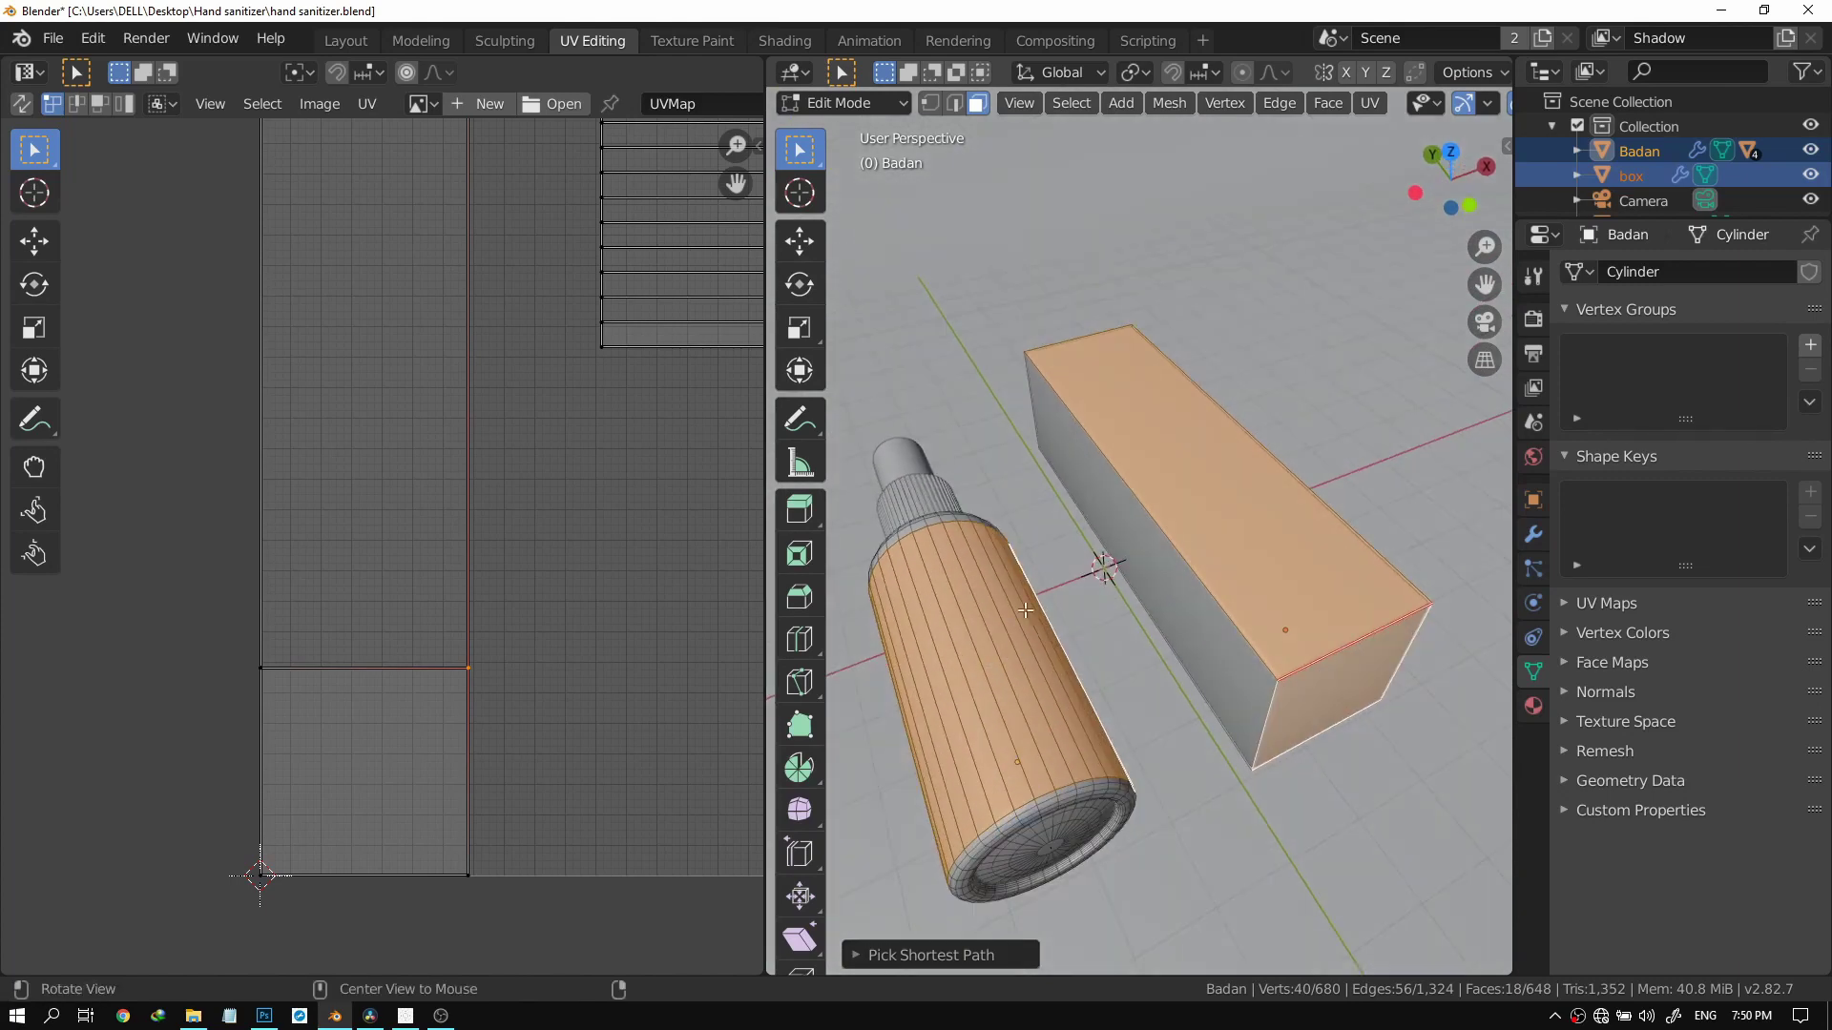
scroll(1073, 667, up, 3)
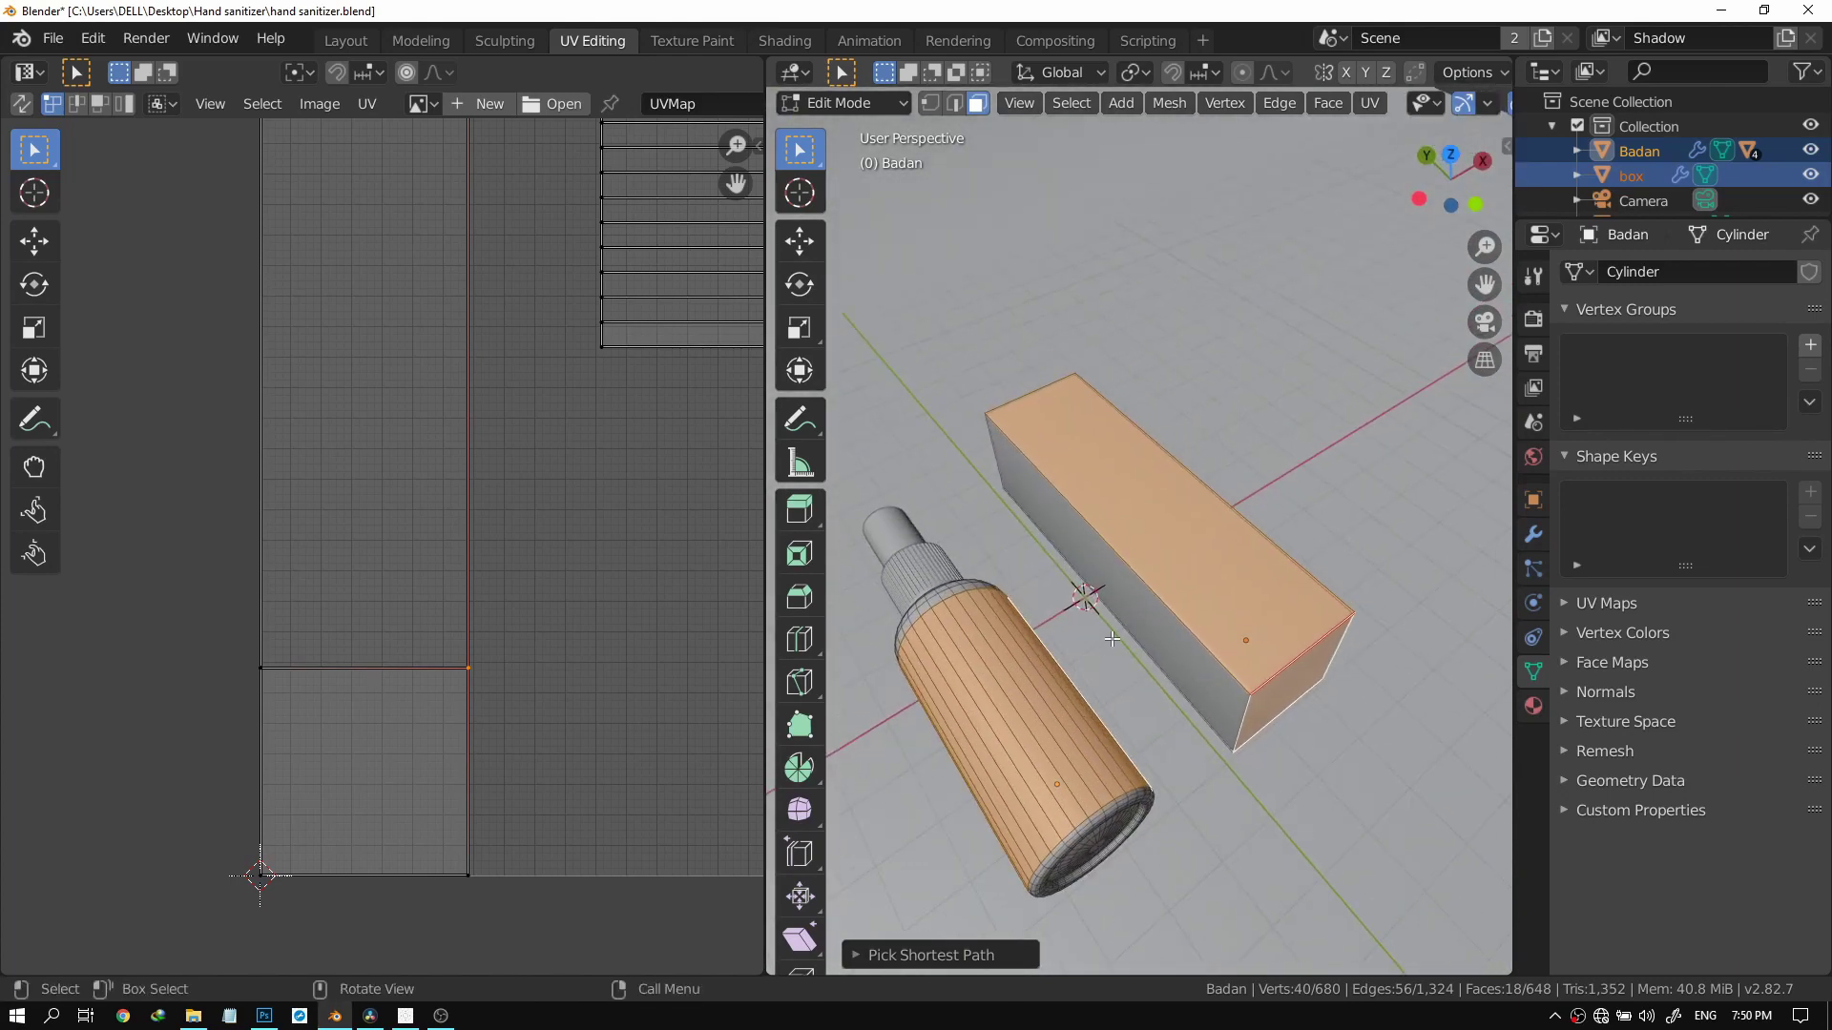
Unwrap the selected top and end faces of the box together with the selected bottle body faces.
key(u)
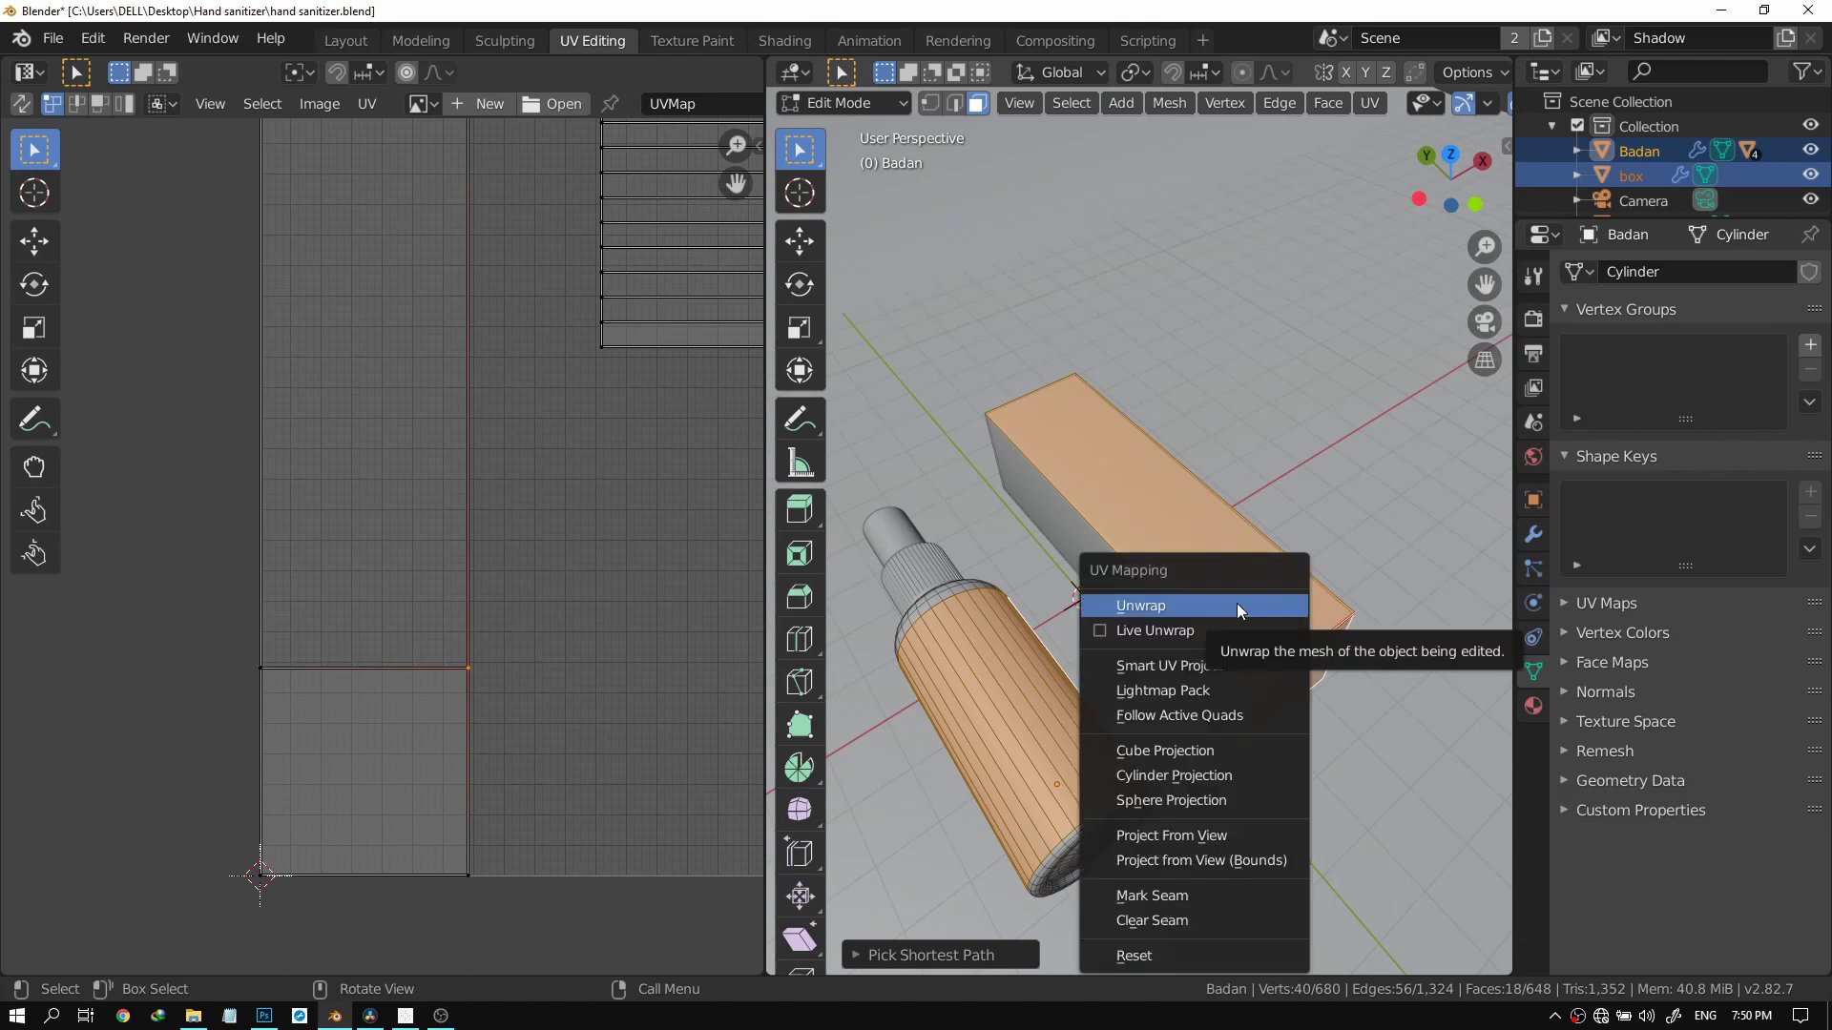
click(1237, 603)
scroll(612, 592, down, 5)
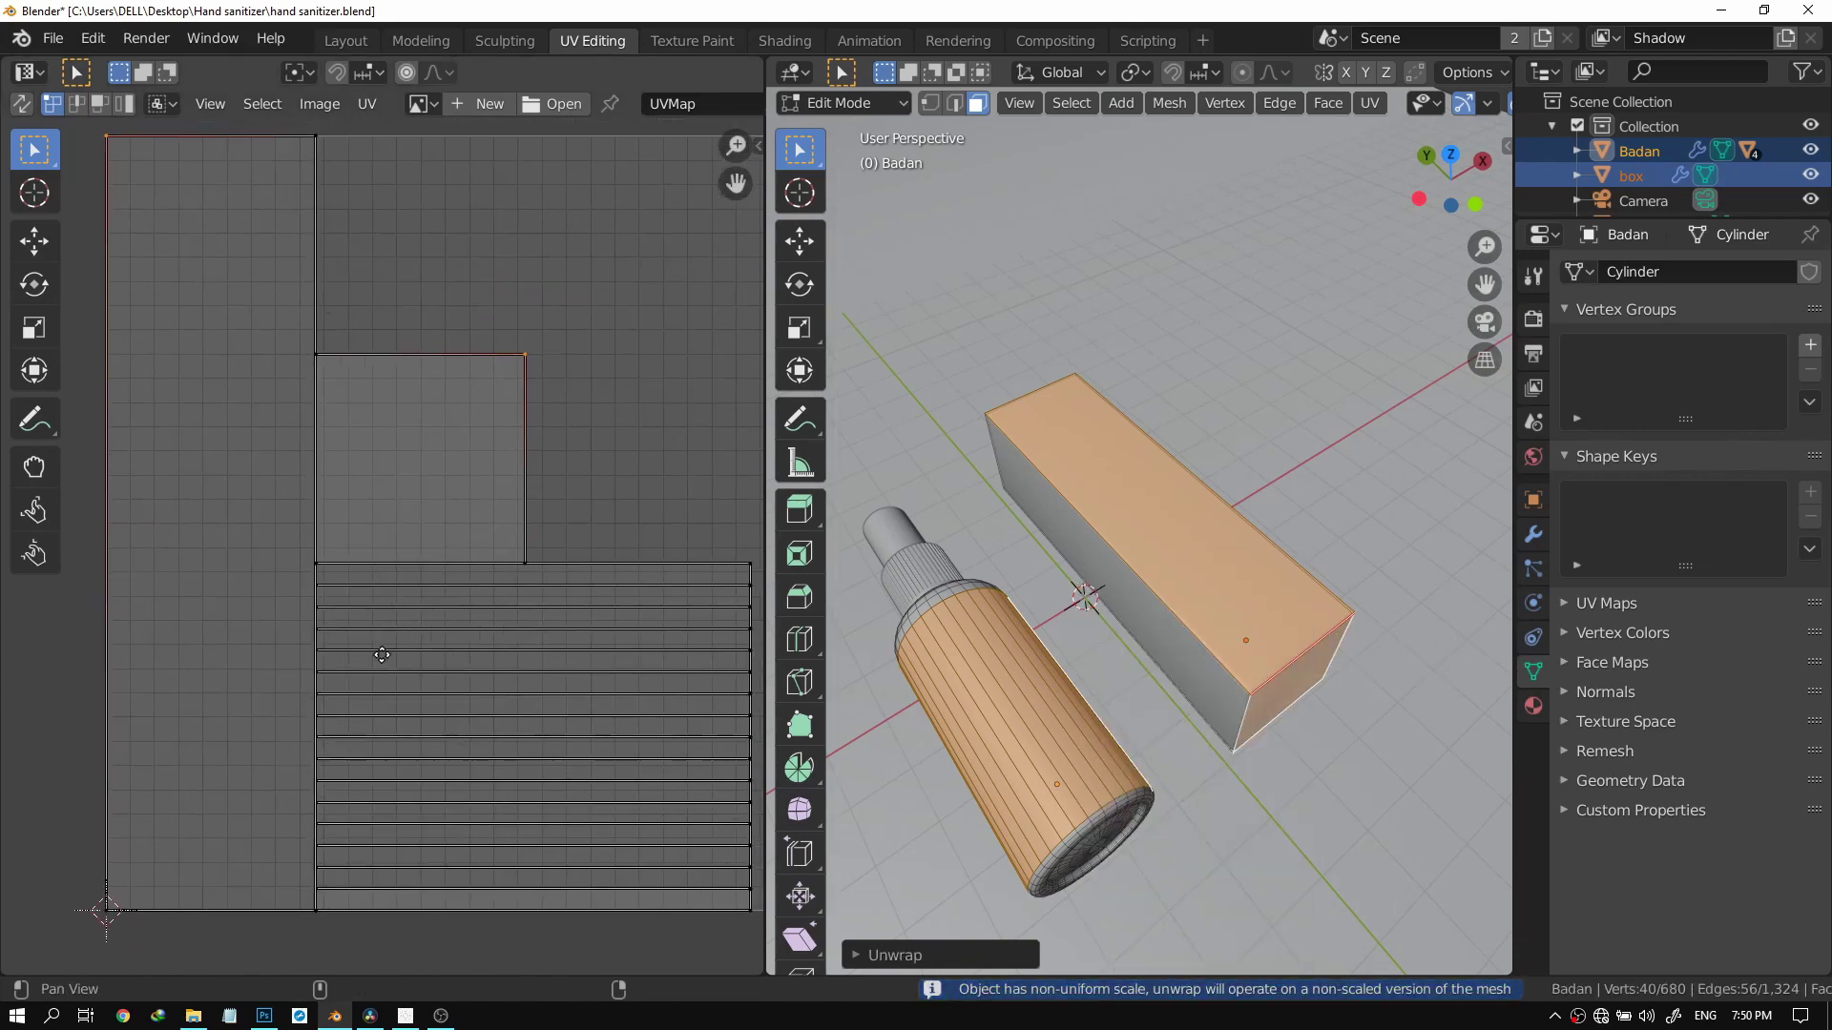
scroll(467, 653, up, 2)
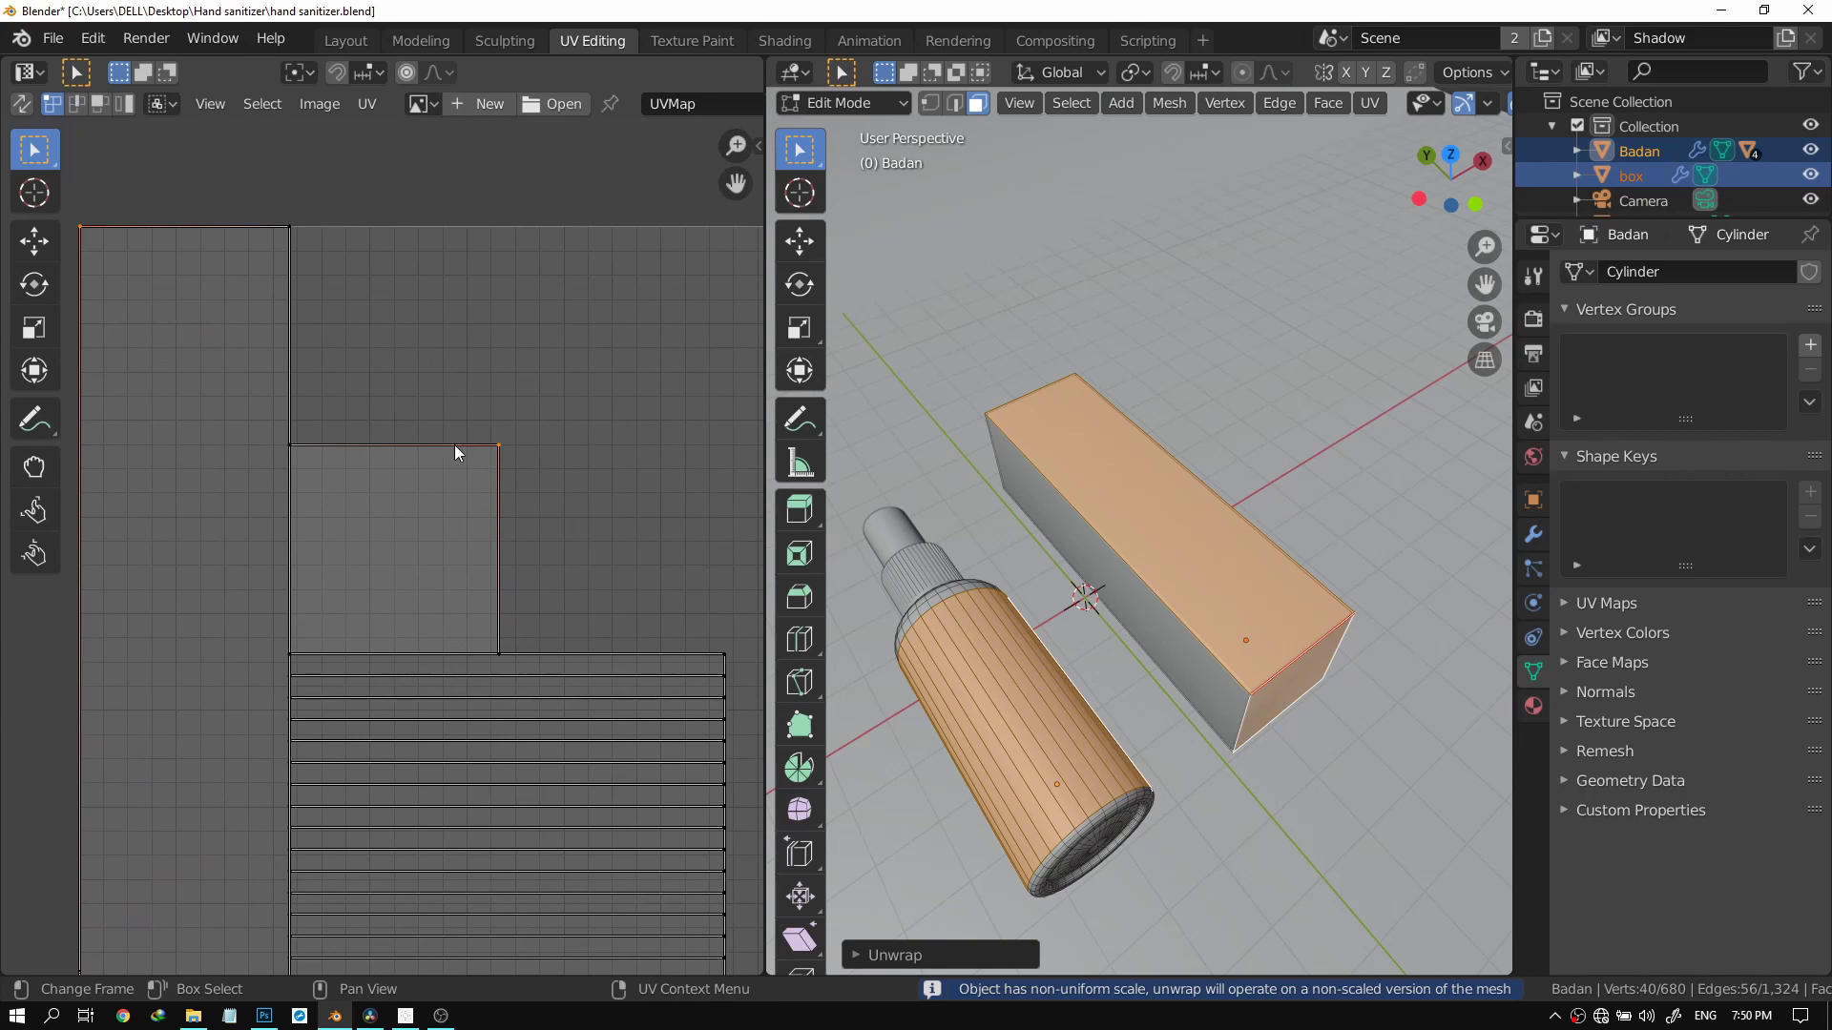
scroll(485, 467, down, 1)
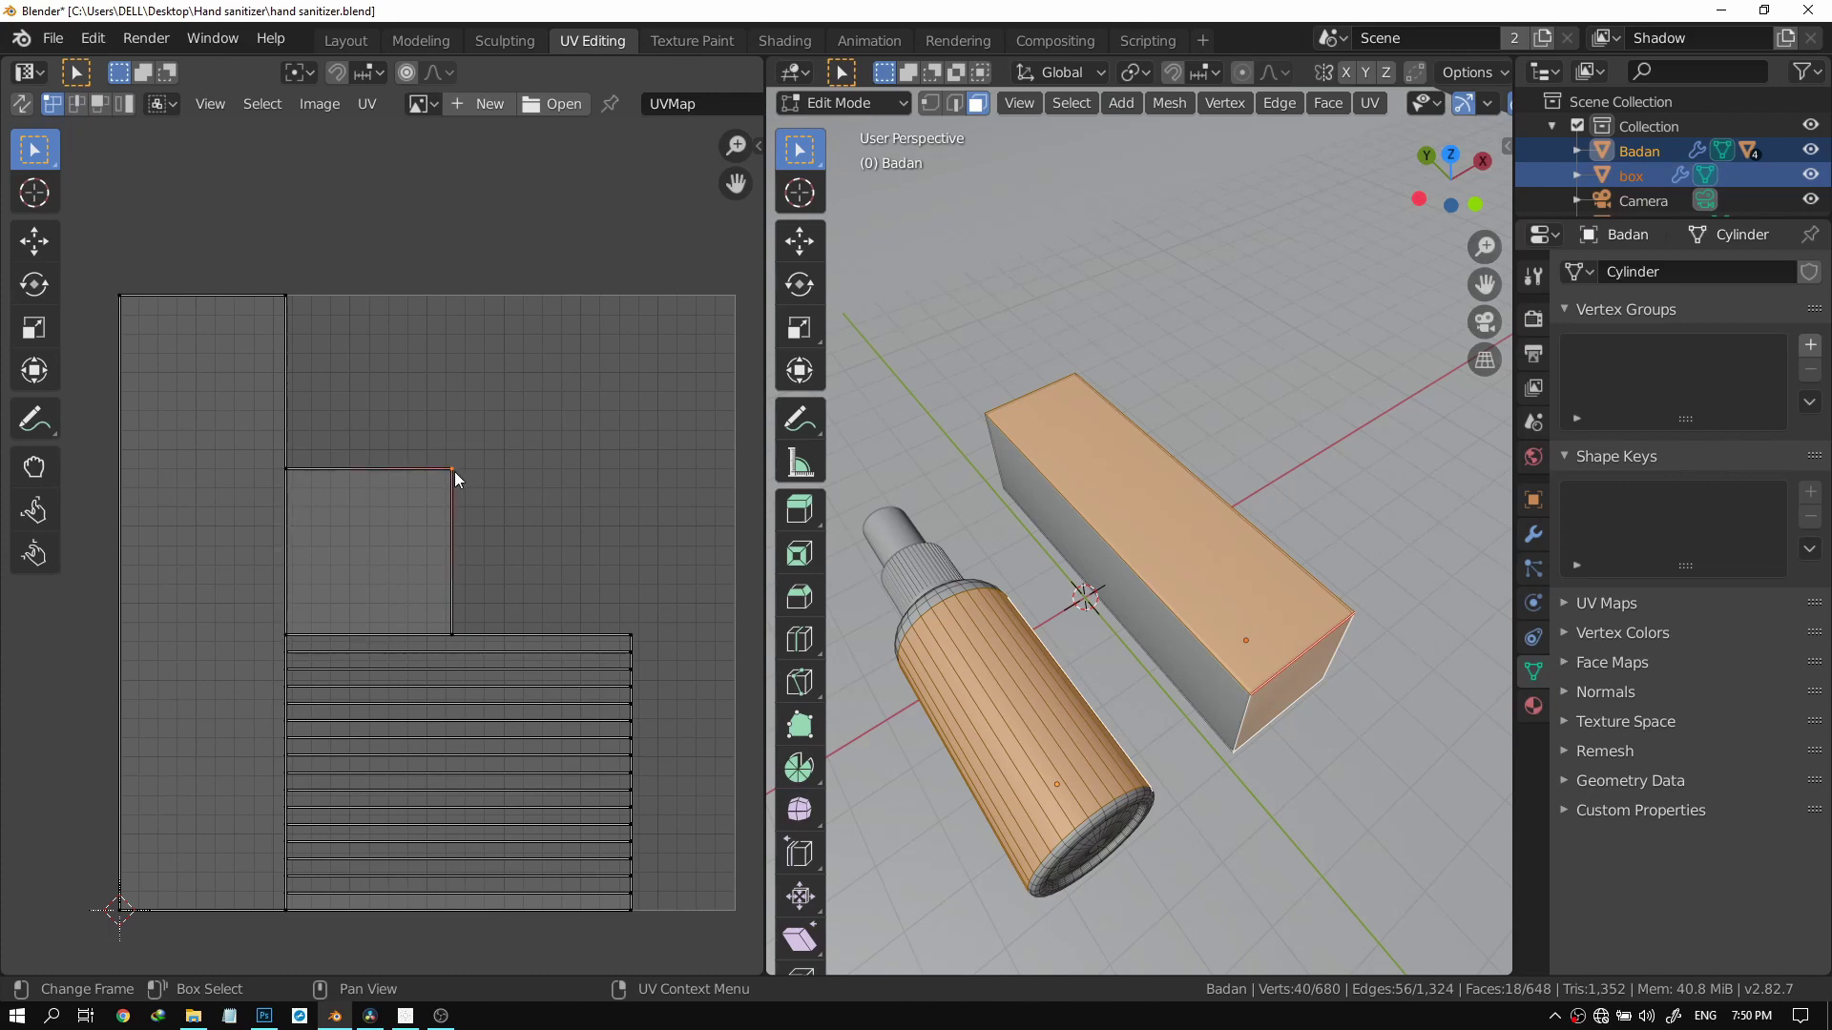
Select the box end face's whole square UV island and move it up, clear of the other two islands.
key(ctrl+l)
key(g)
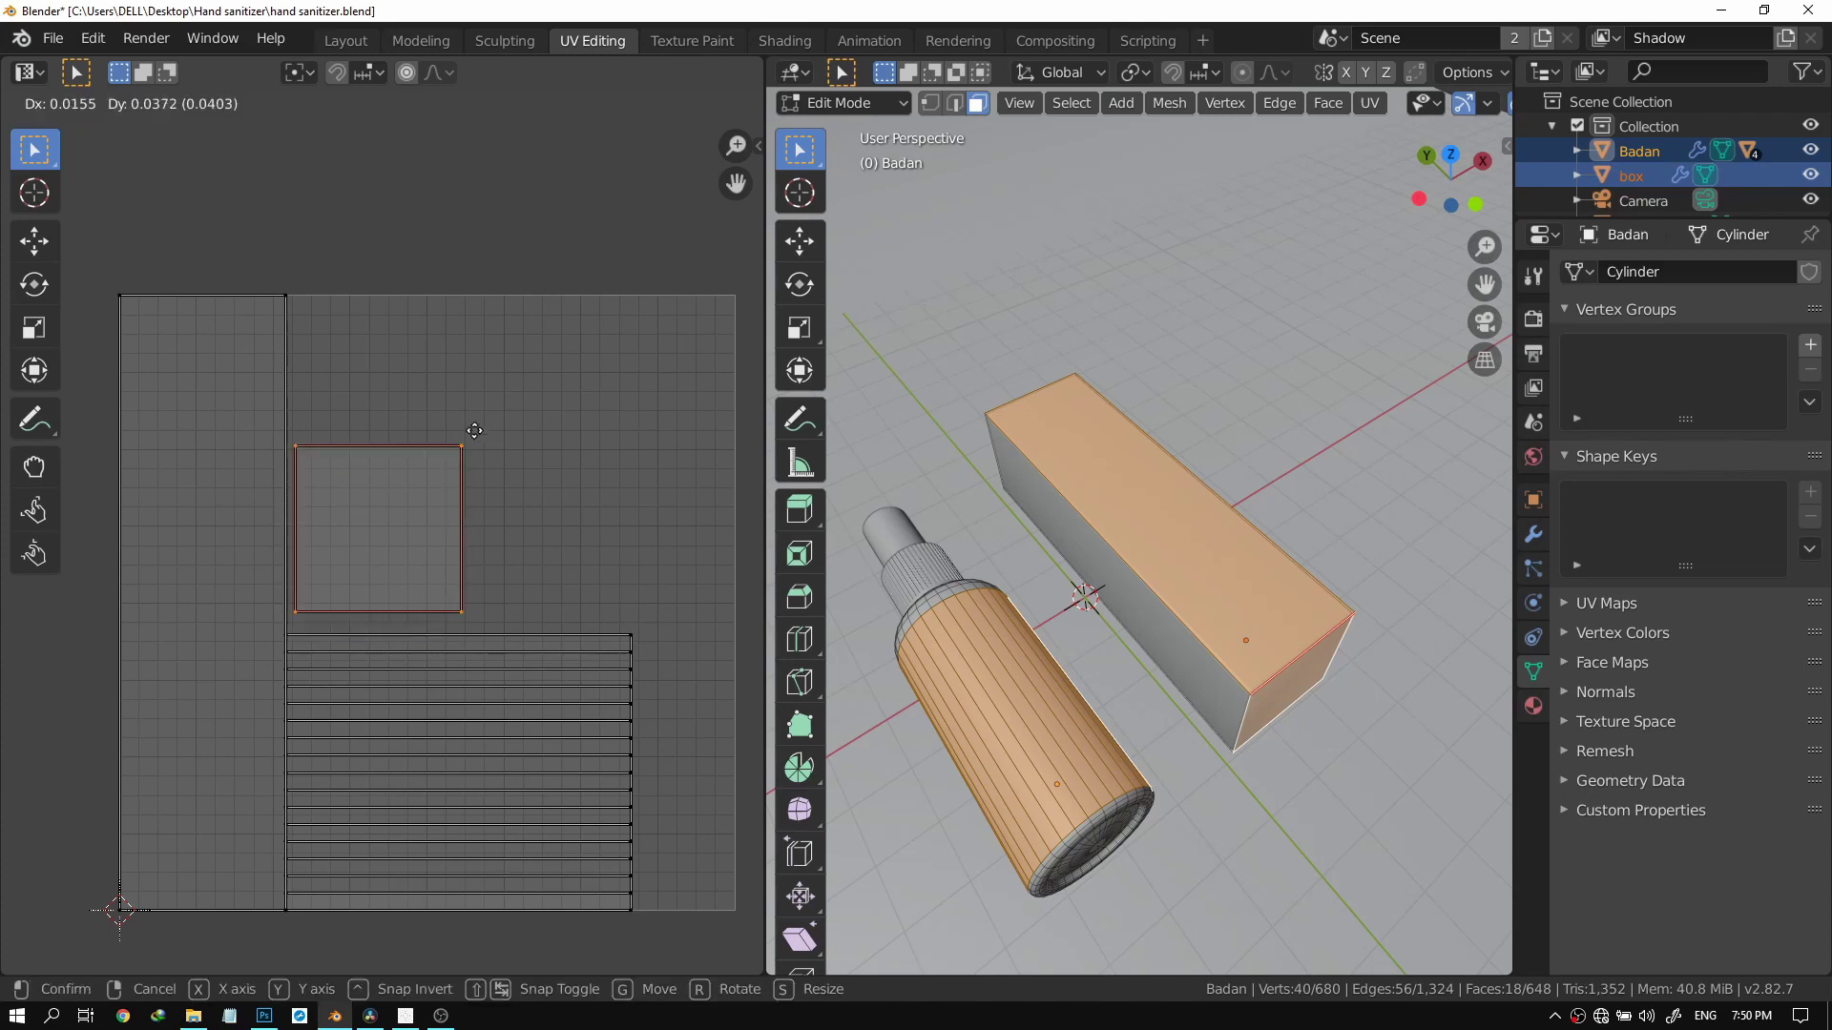
click(495, 313)
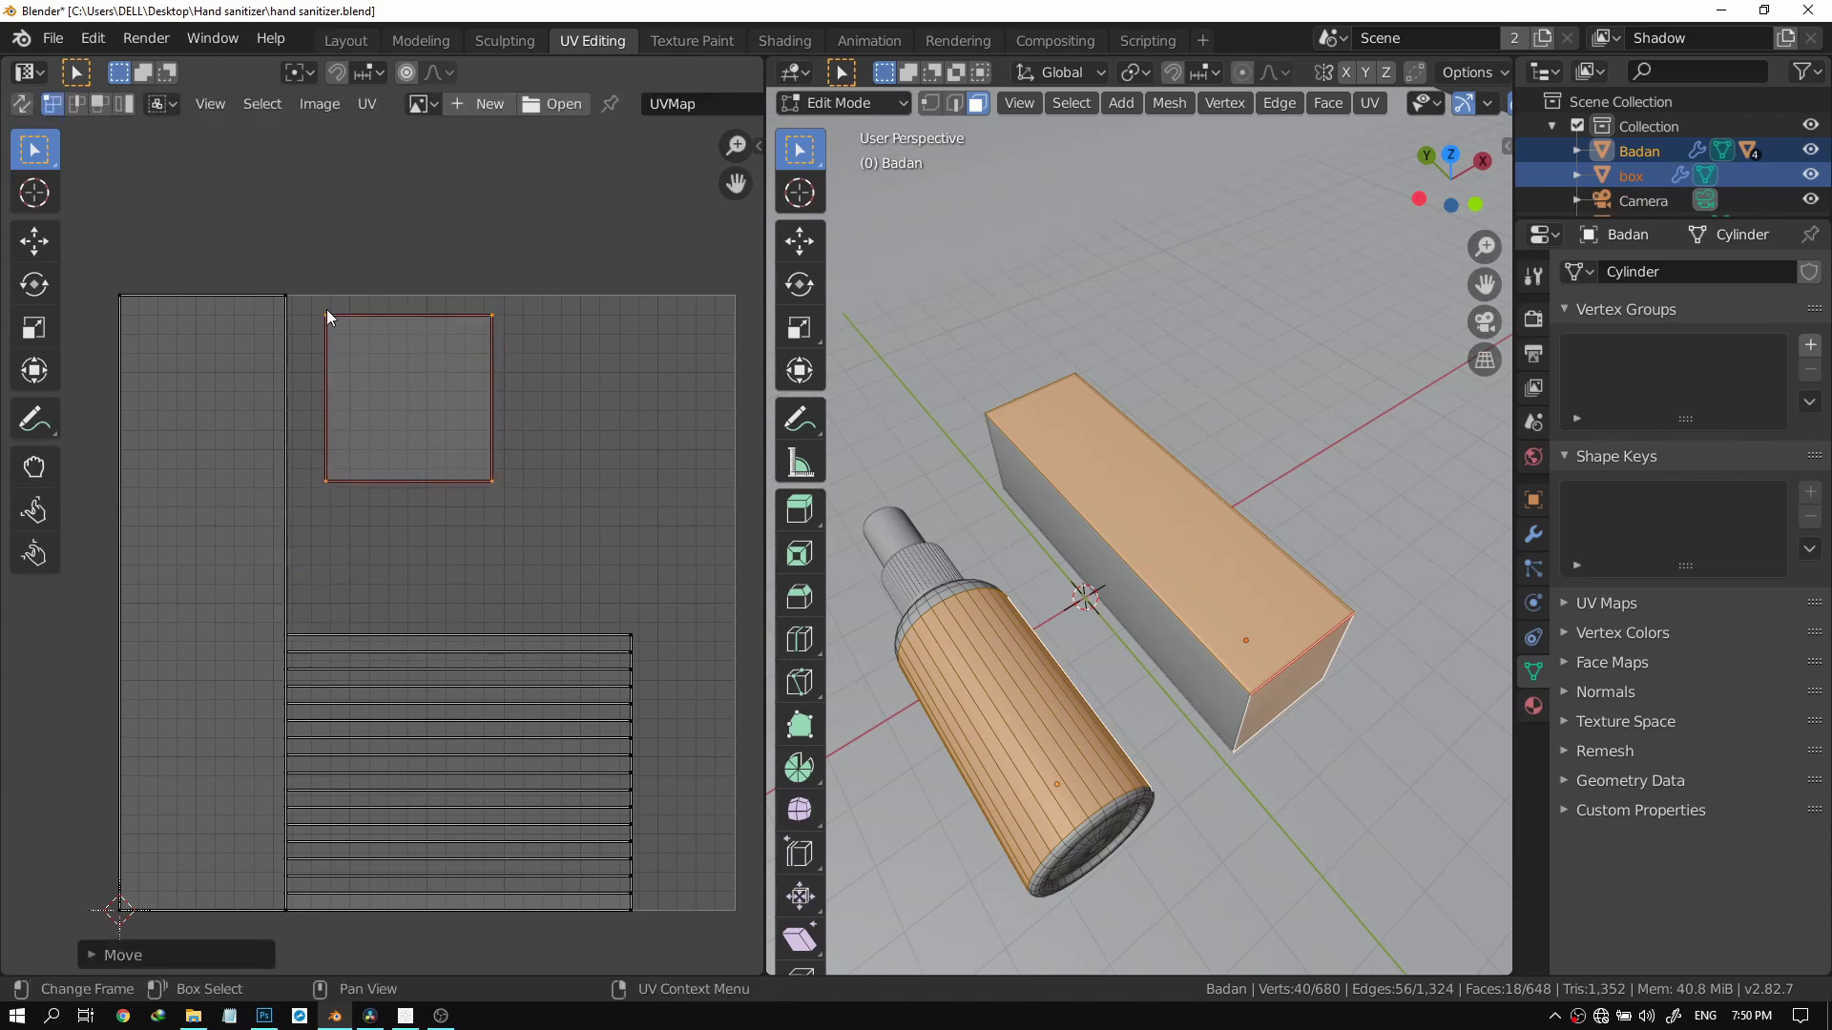
scroll(1049, 429, up, 2)
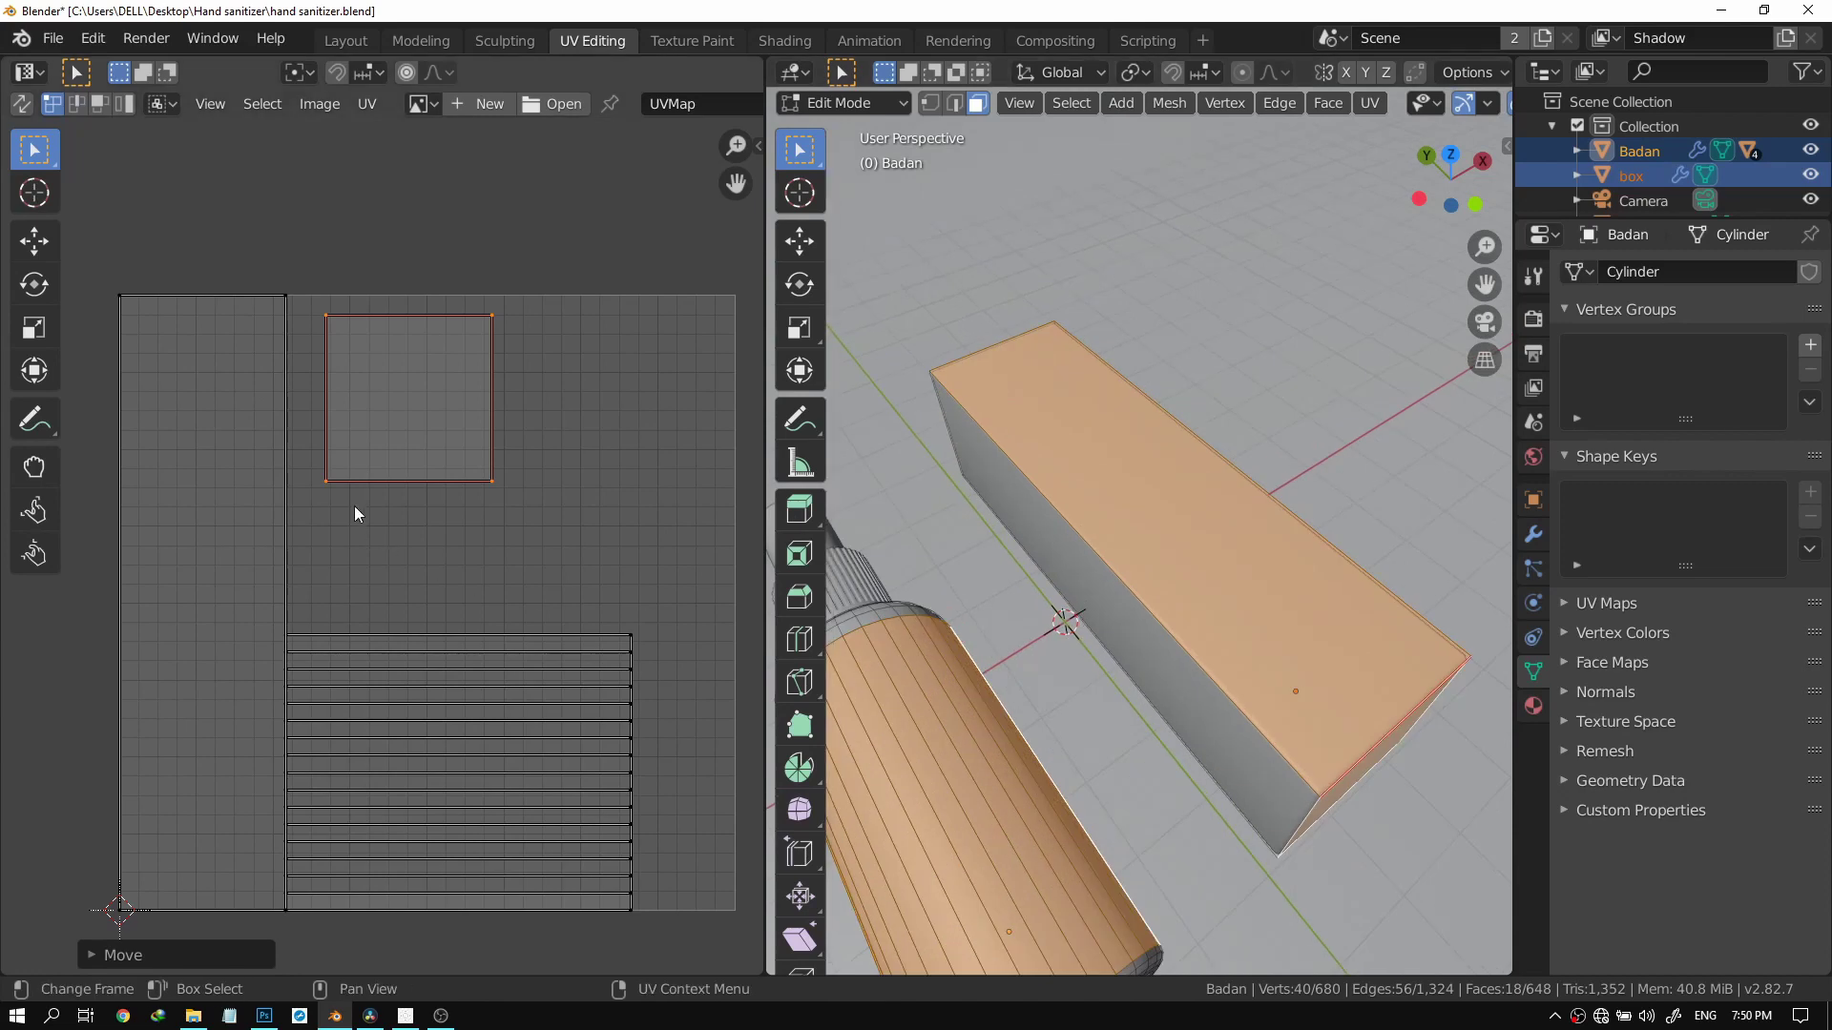
scroll(353, 506, down, 1)
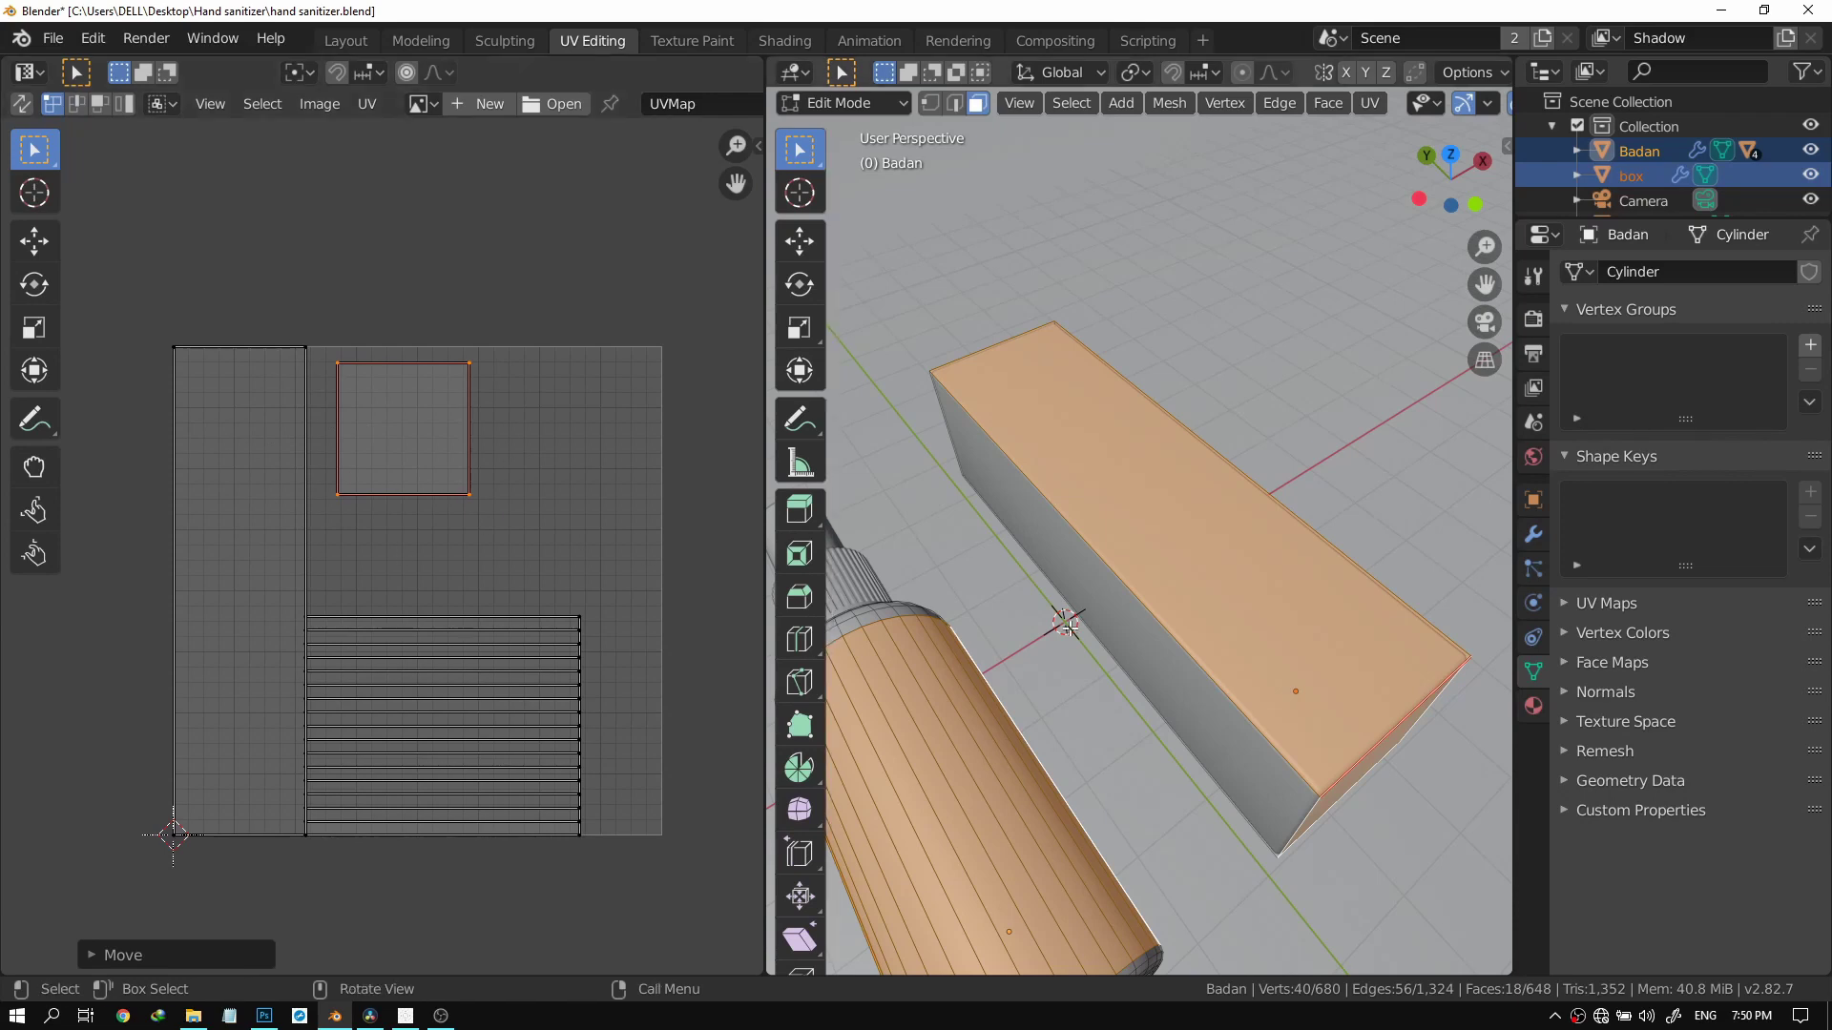
scroll(1013, 466, down, 4)
drag(1194, 602, 1167, 541)
scroll(1167, 541, up, 4)
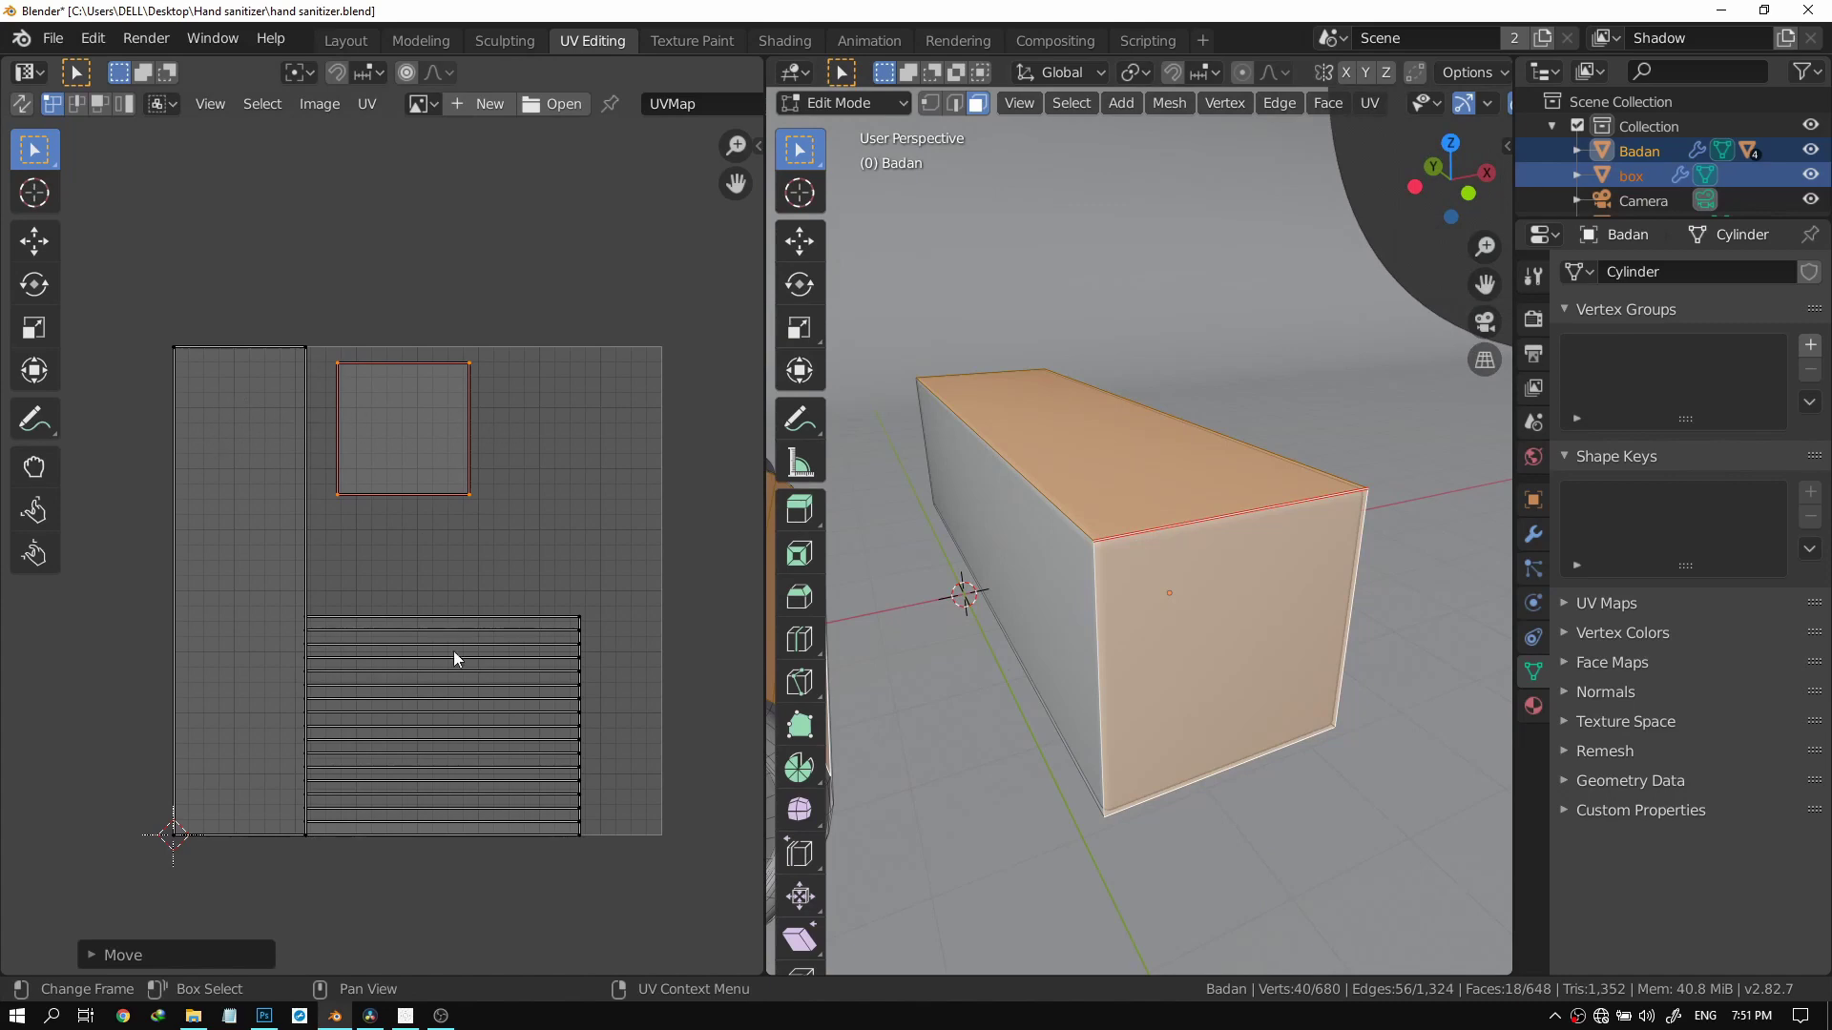
Select the bottle's whole striped UV island, move it up and away from the box's long island, and deselect it.
click(488, 603)
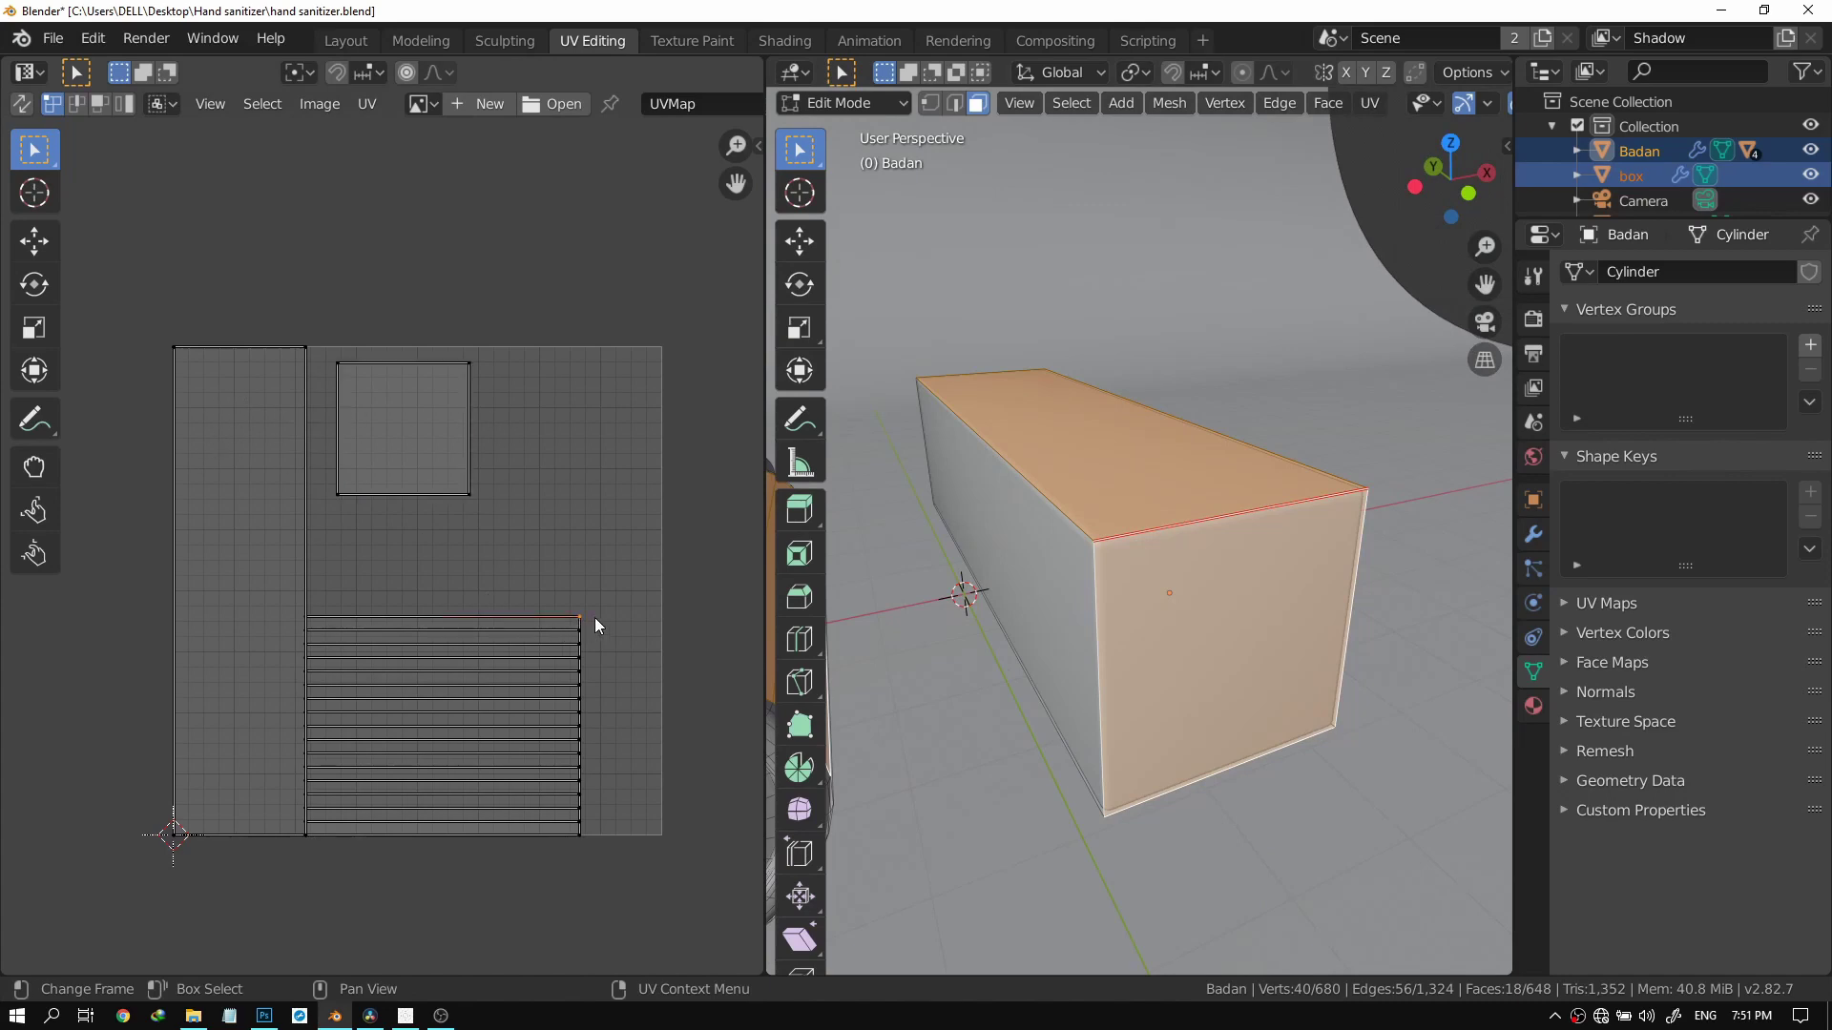
key(ctrl+l)
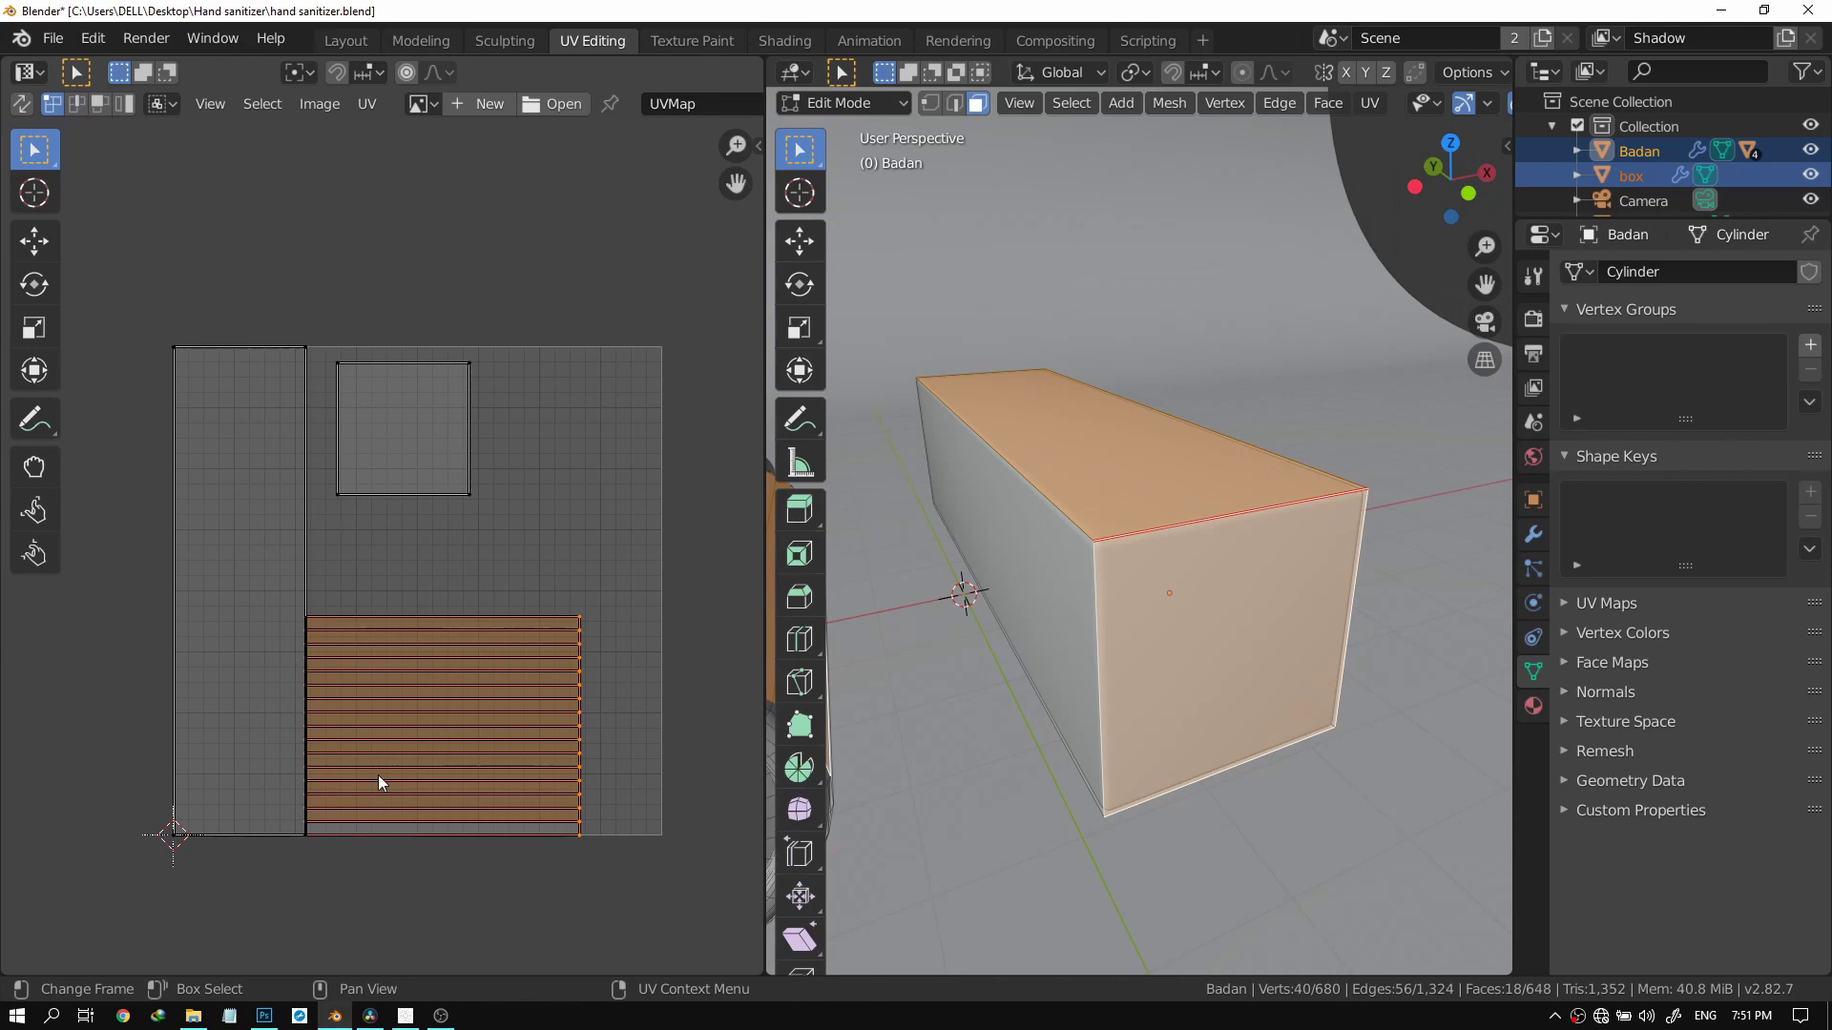
key(g)
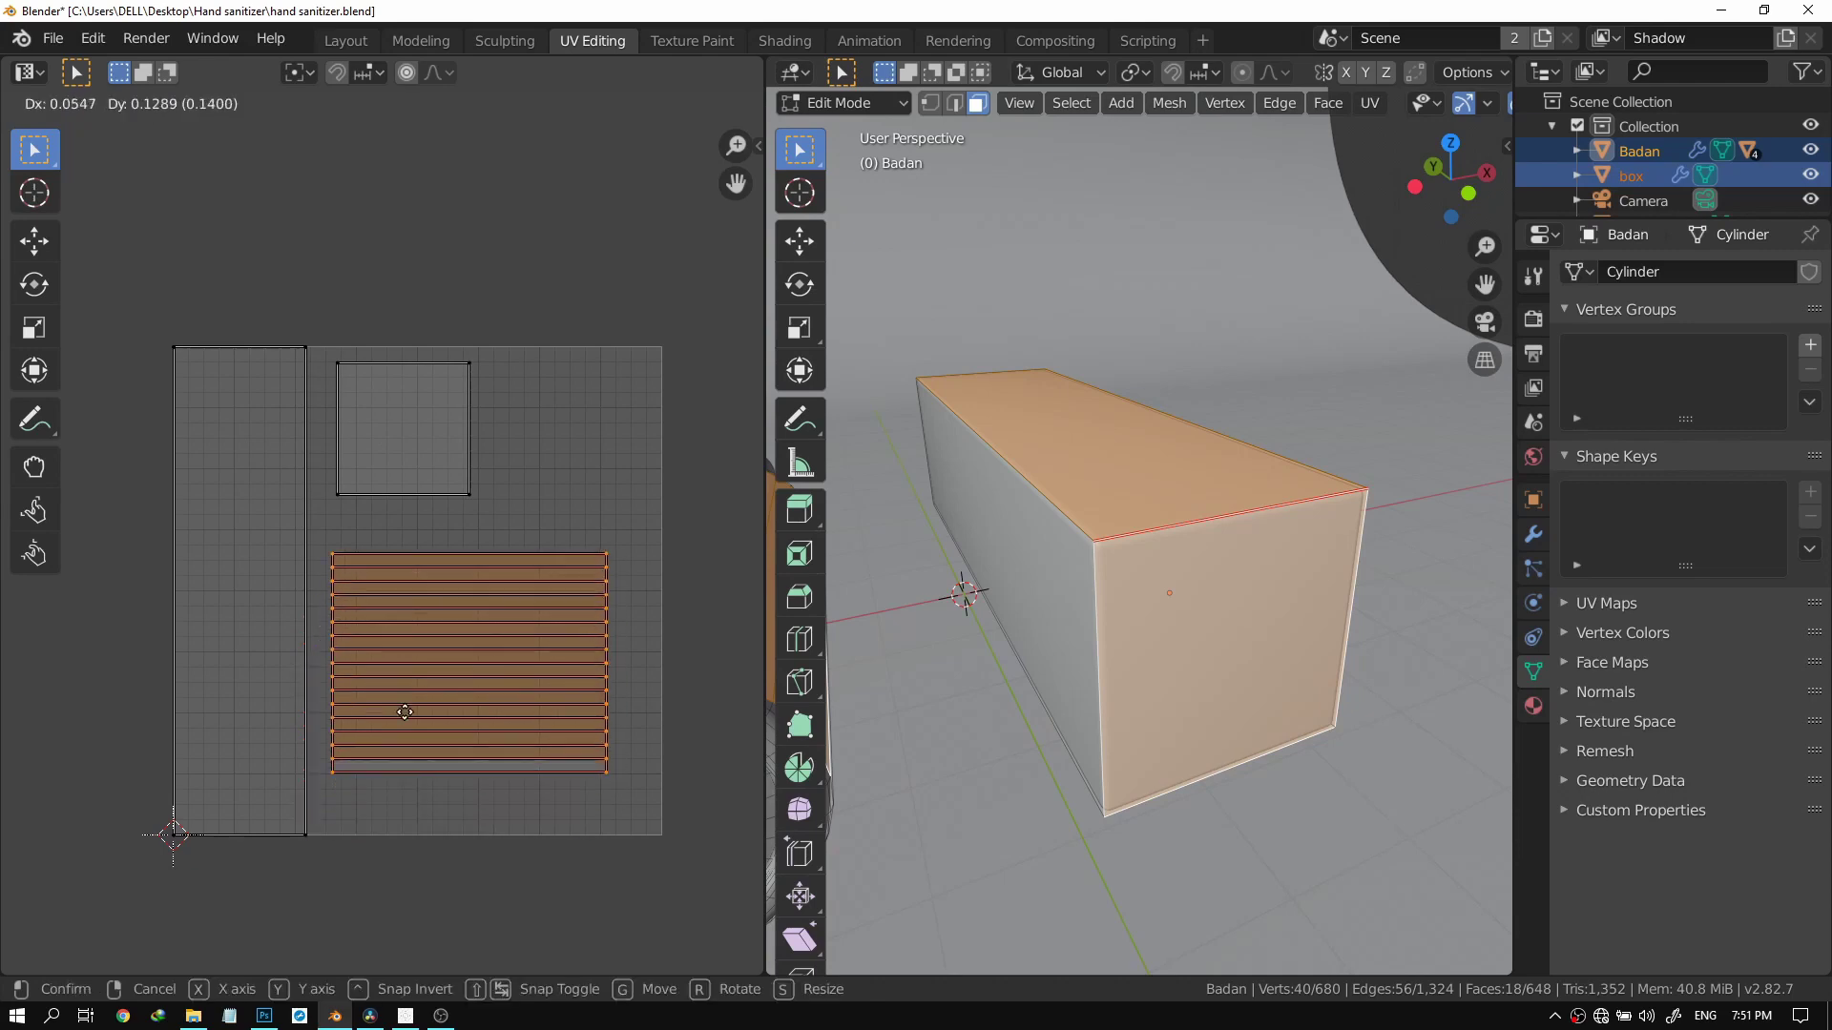
click(404, 712)
key(alt+a)
Move the square UV island of the box's end face down, closer to the bottle's island.
click(418, 500)
scroll(418, 500, up, 1)
key(g)
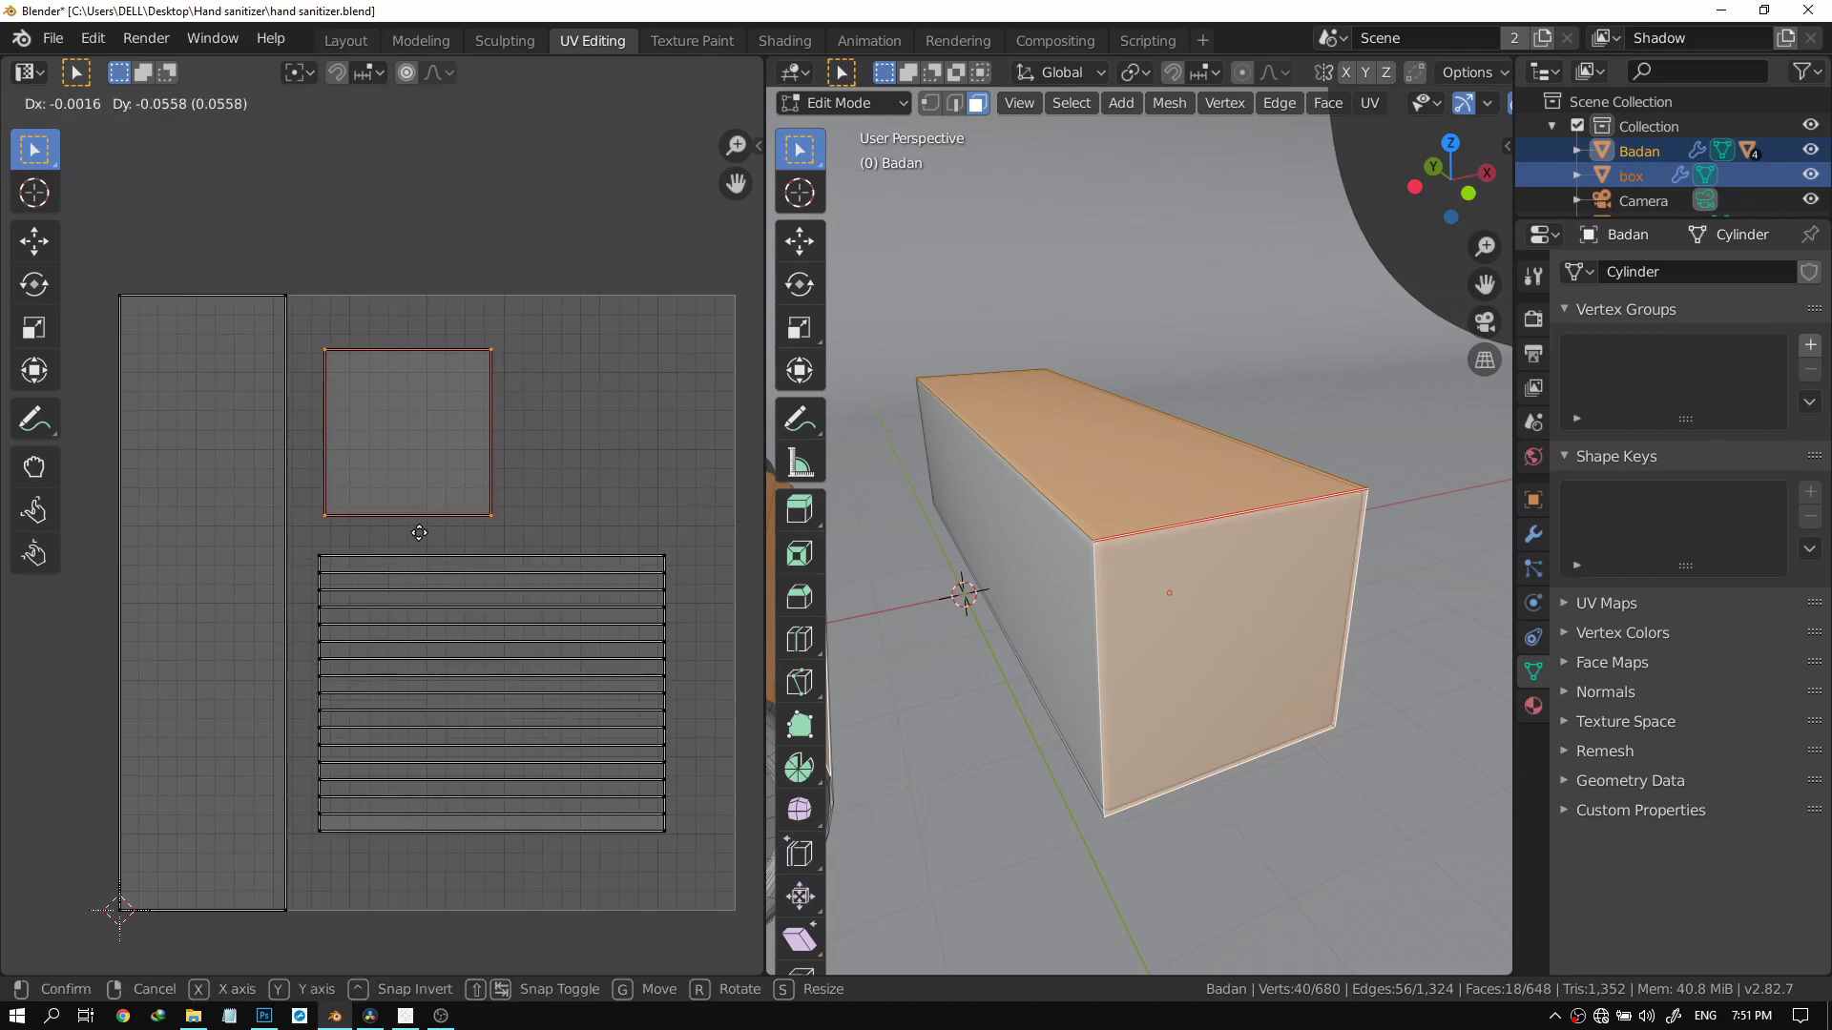
click(421, 531)
scroll(420, 530, down, 2)
scroll(519, 479, up, 2)
scroll(518, 478, down, 2)
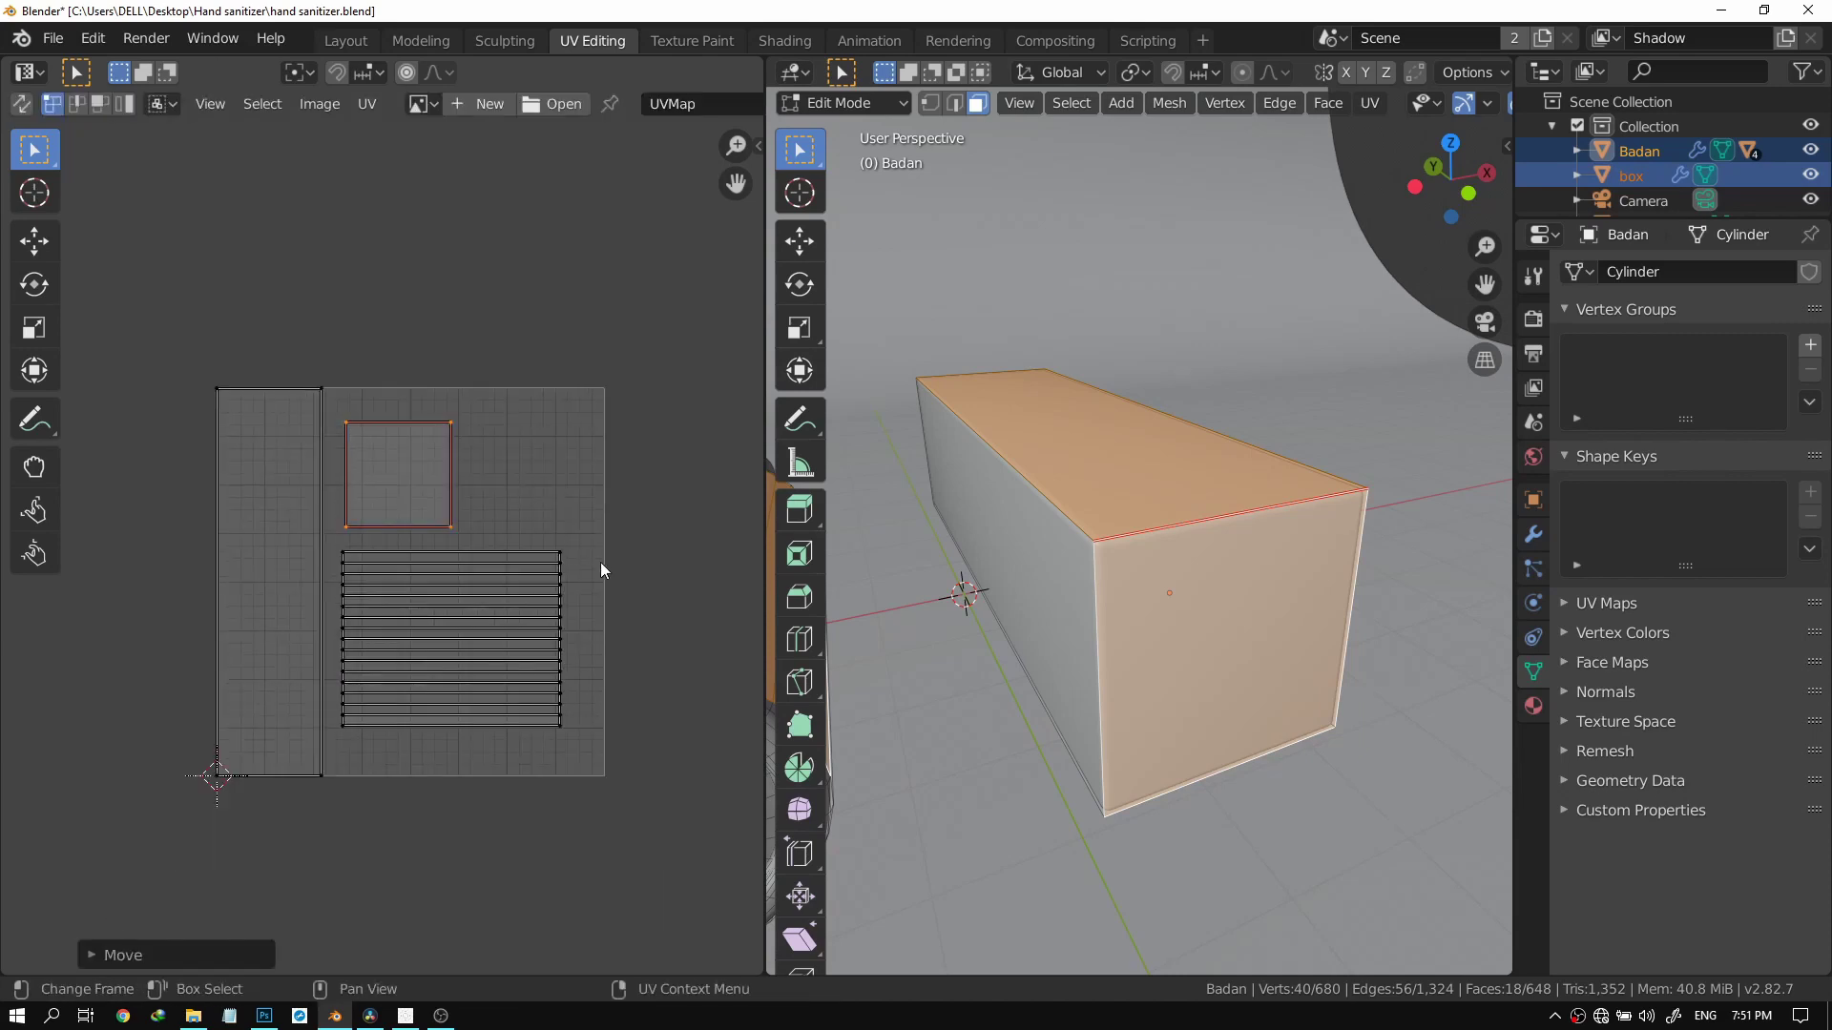
Rotate the bottle's UV island a quarter turn clockwise so its strips run vertically, and place it just below the square island.
scroll(538, 649, up, 1)
scroll(1131, 582, down, 4)
drag(1130, 582, 1197, 521)
drag(1197, 520, 1207, 629)
scroll(1207, 629, up, 4)
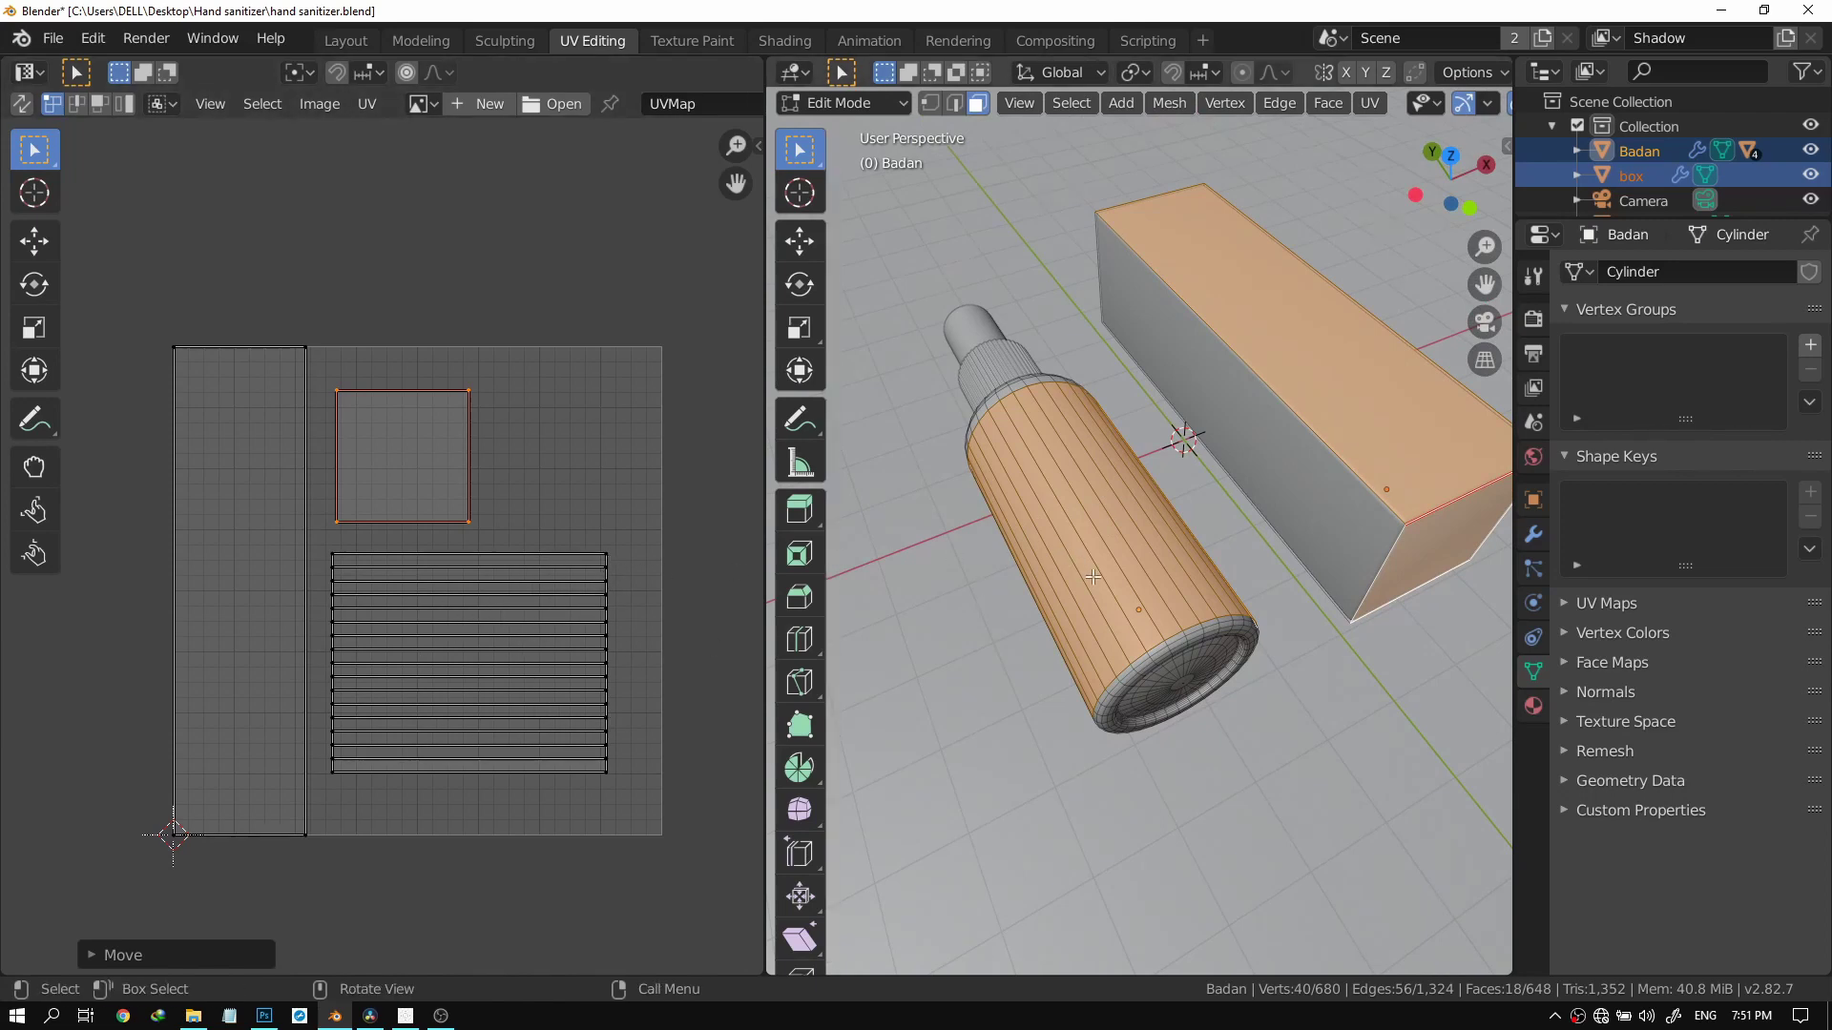
mouse_move(1102, 527)
mouse_down()
mouse_move(1154, 543)
mouse_move(1076, 516)
mouse_up()
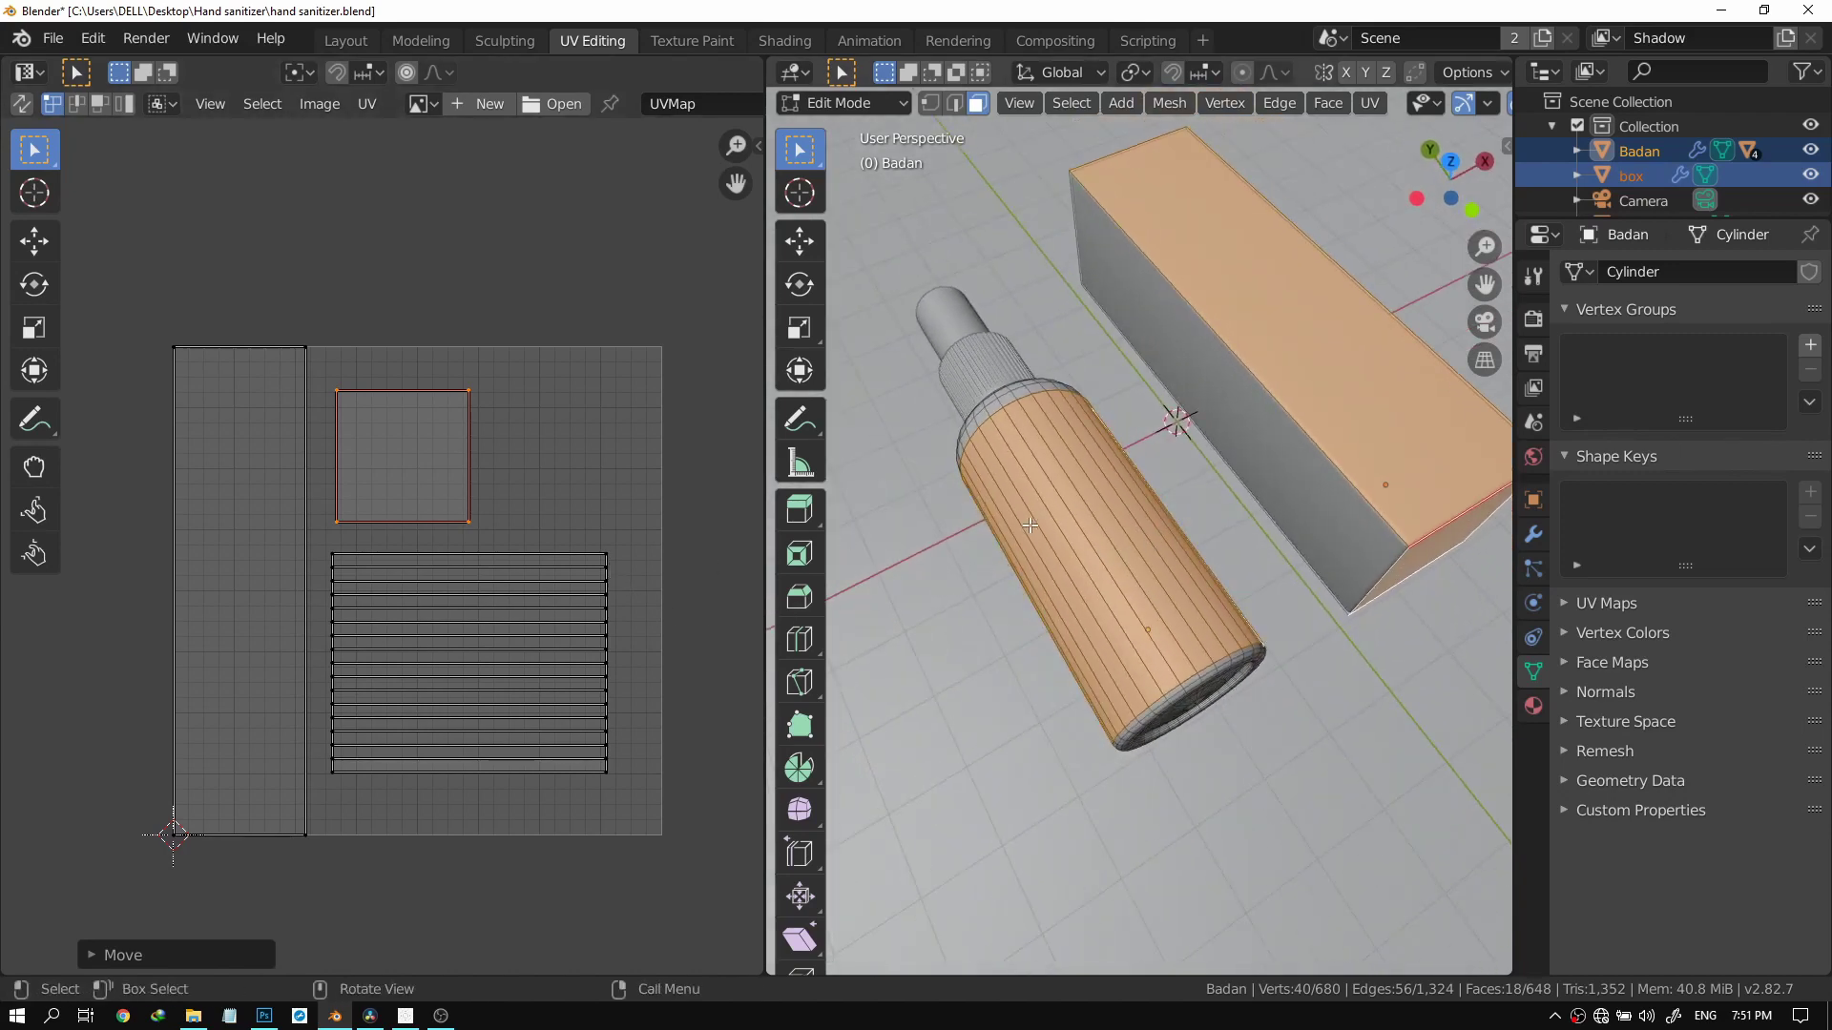
click(609, 581)
key(l)
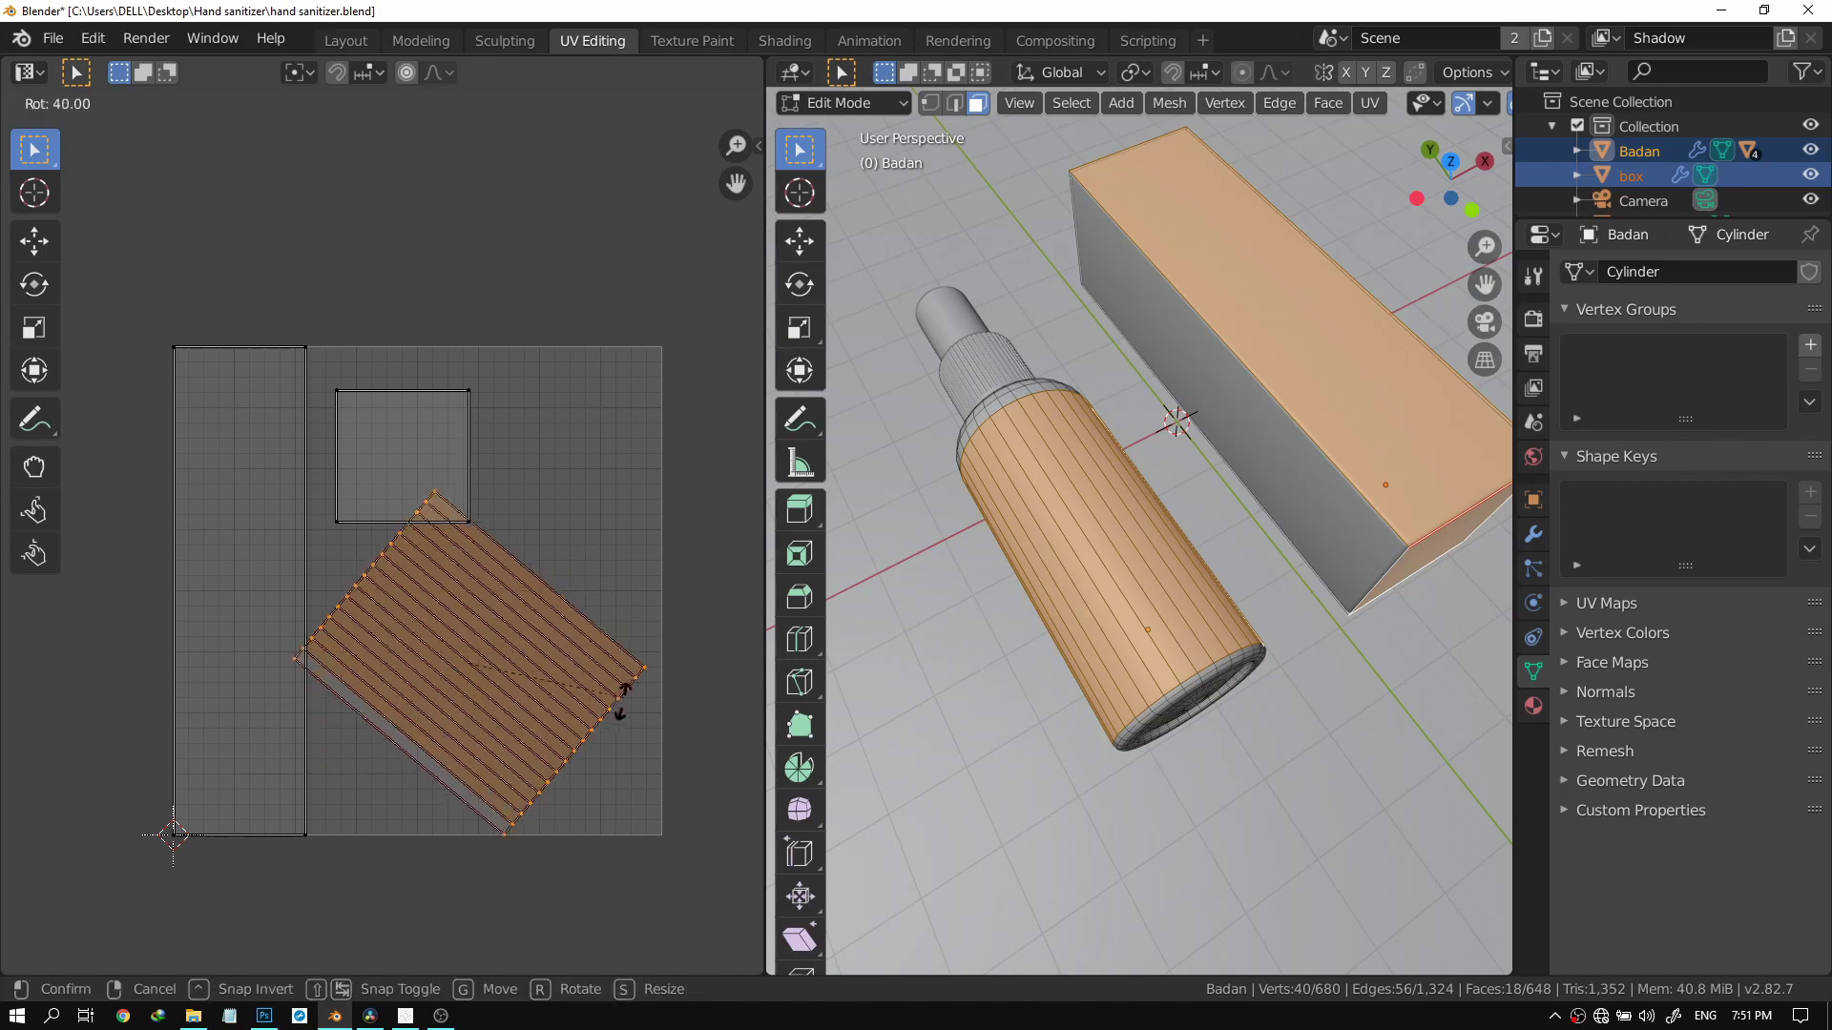
click(539, 791)
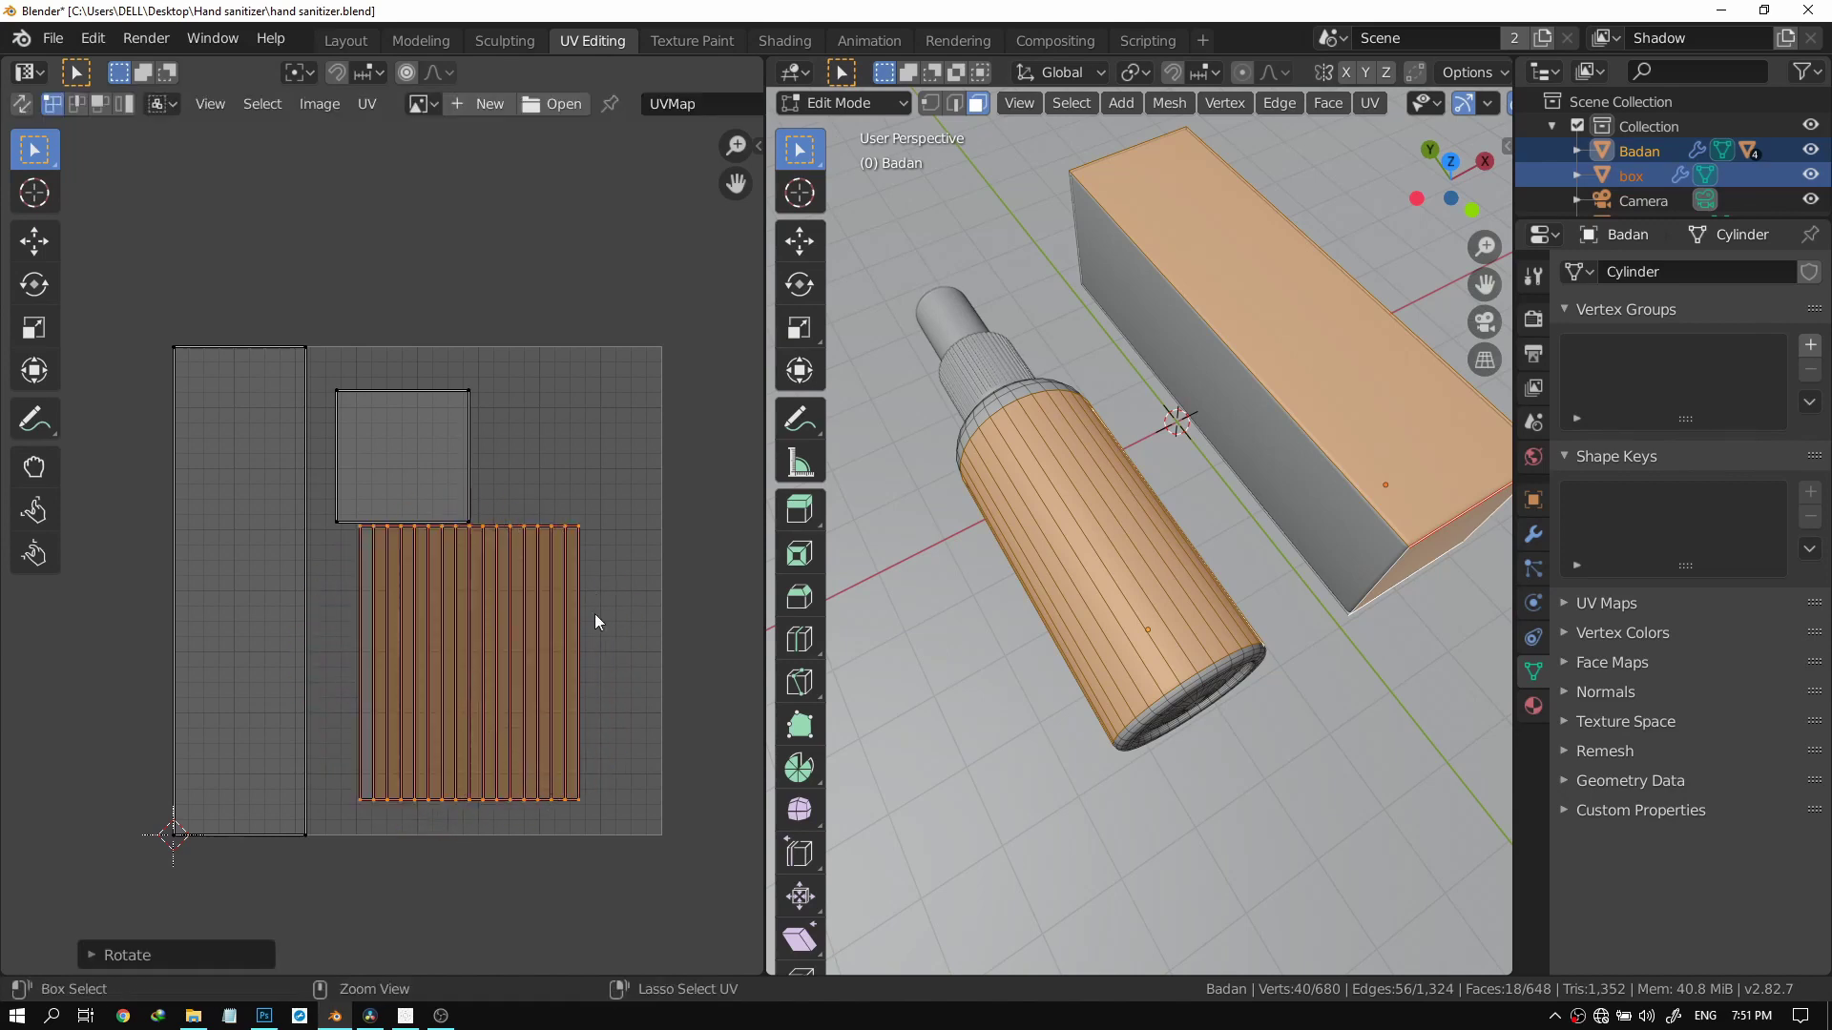
key(g)
click(492, 635)
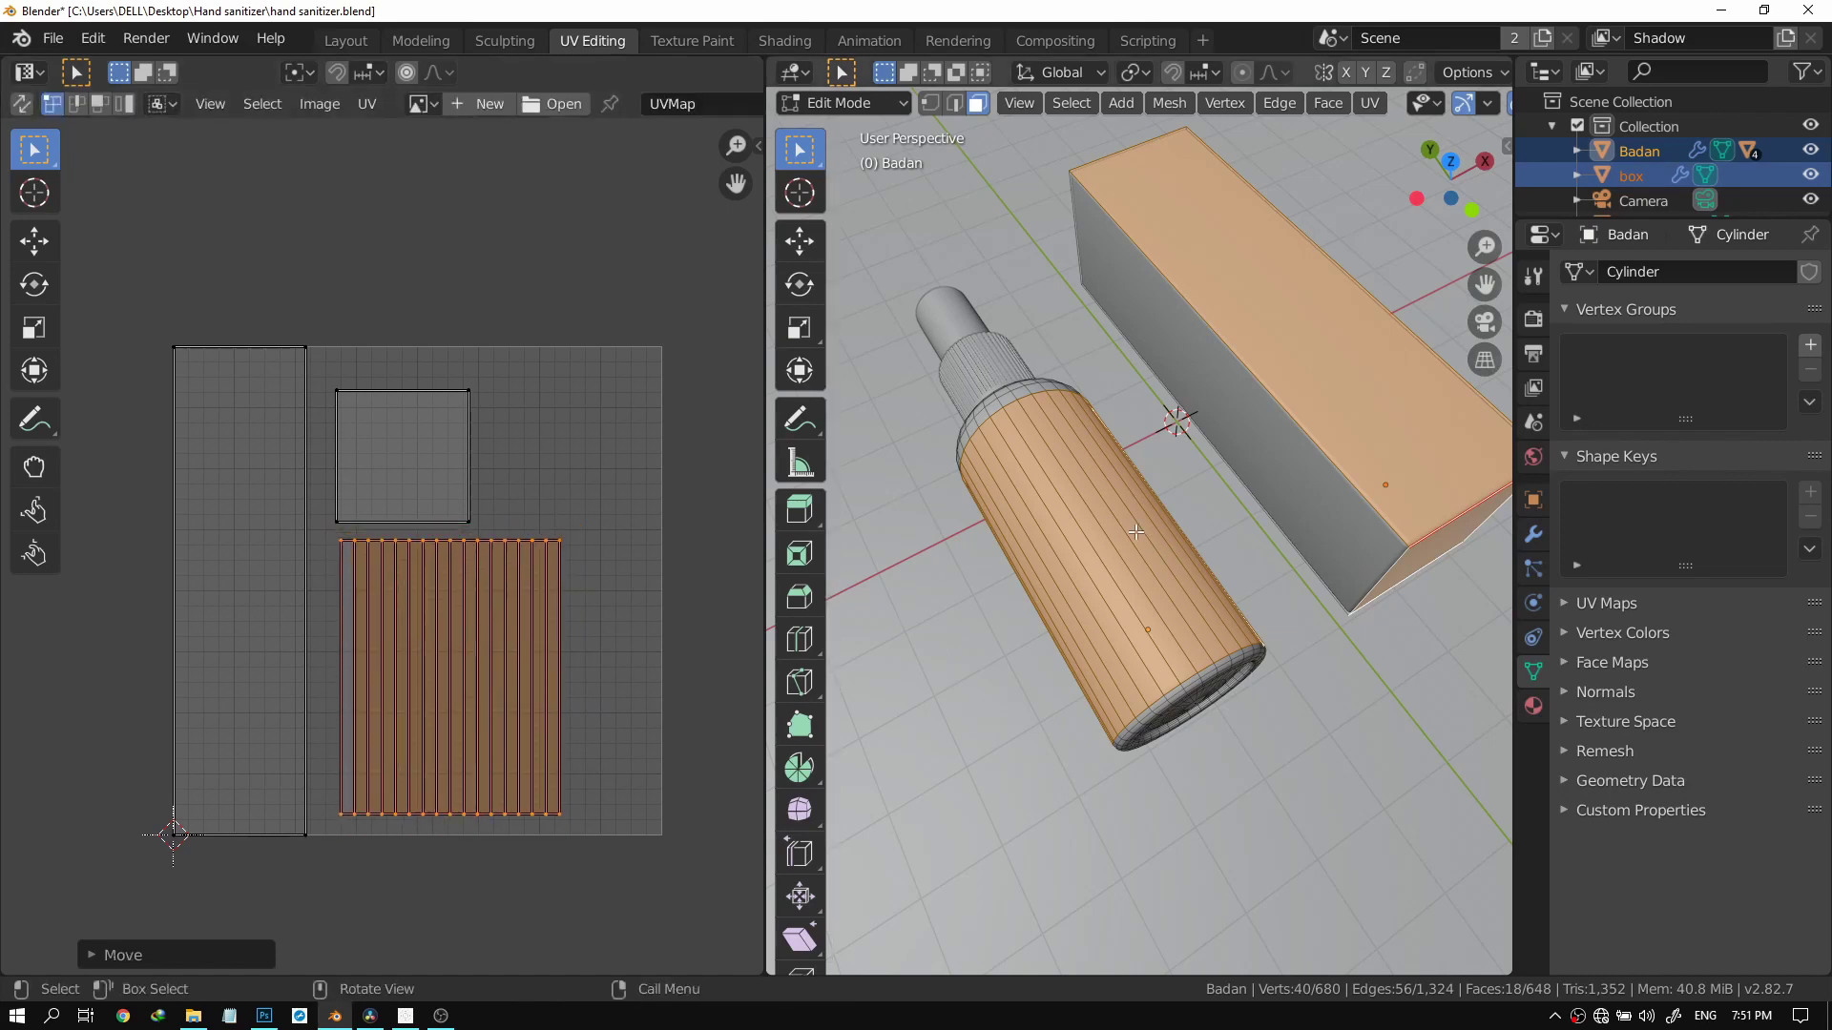
Nudge the bottle's UV island slightly down and left to widen its gap from the square island.
drag(1110, 592, 1068, 620)
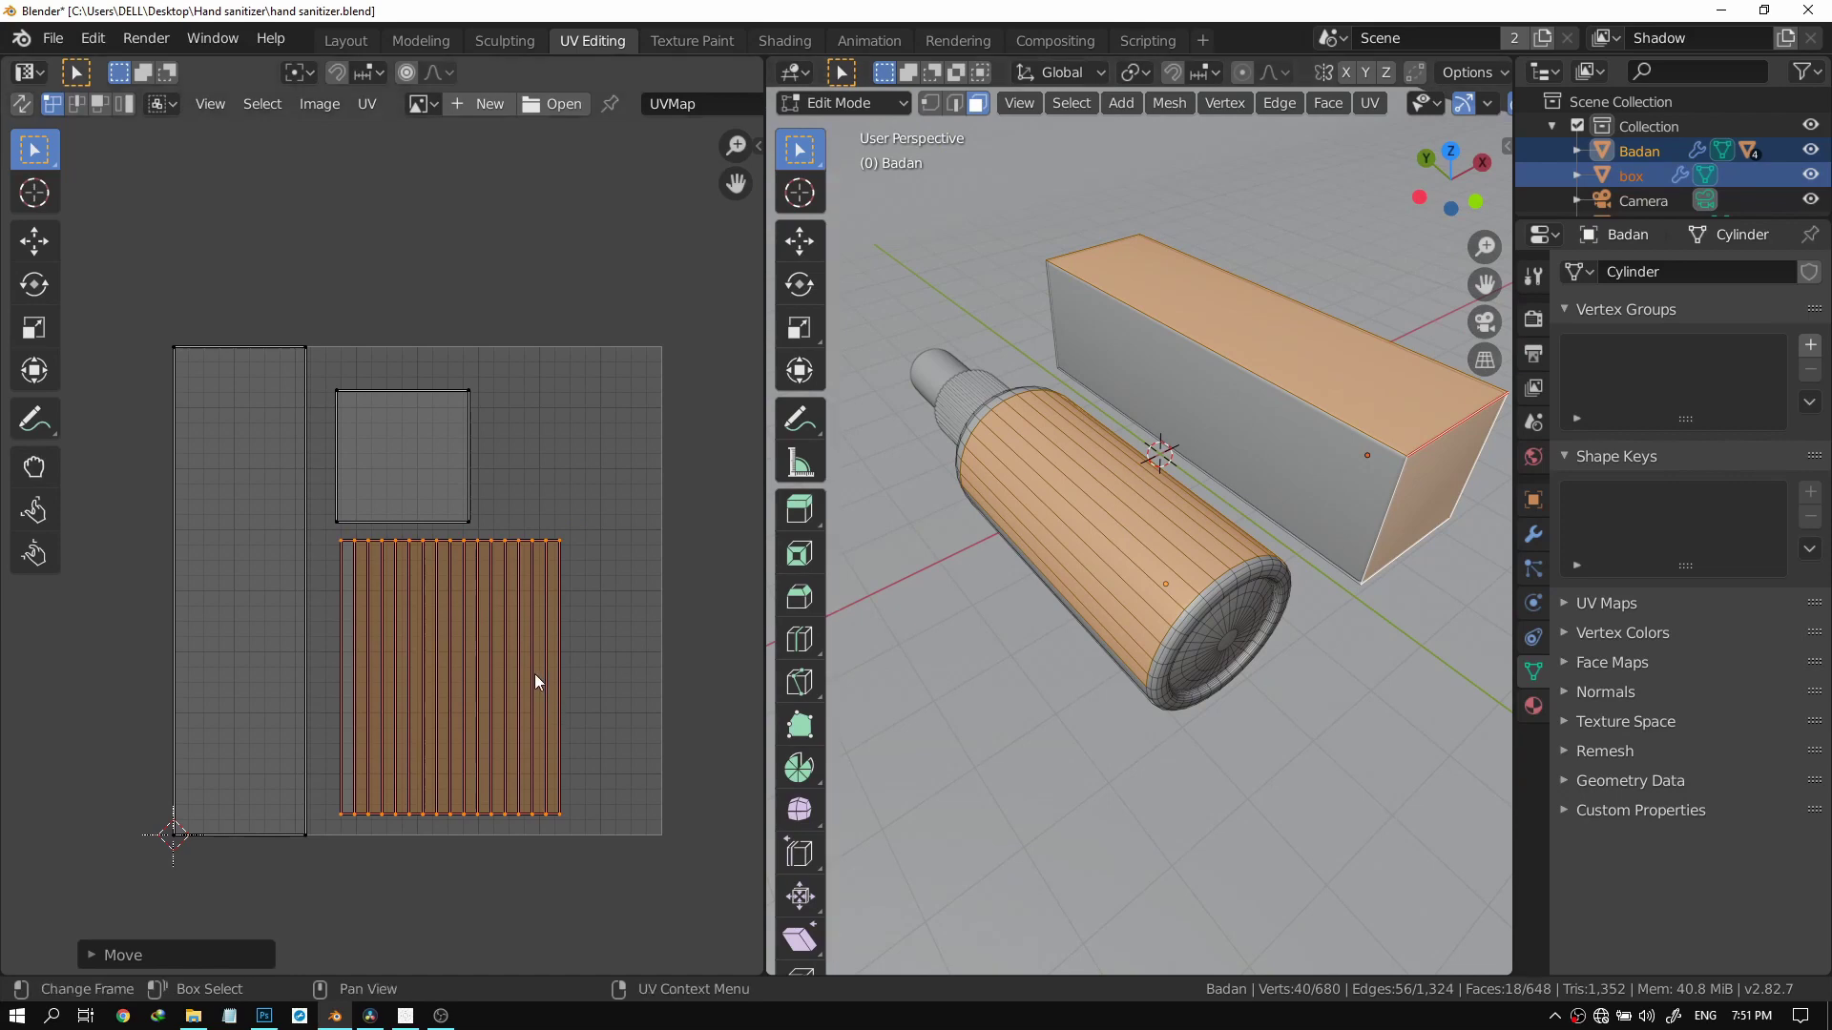
scroll(496, 639, down, 2)
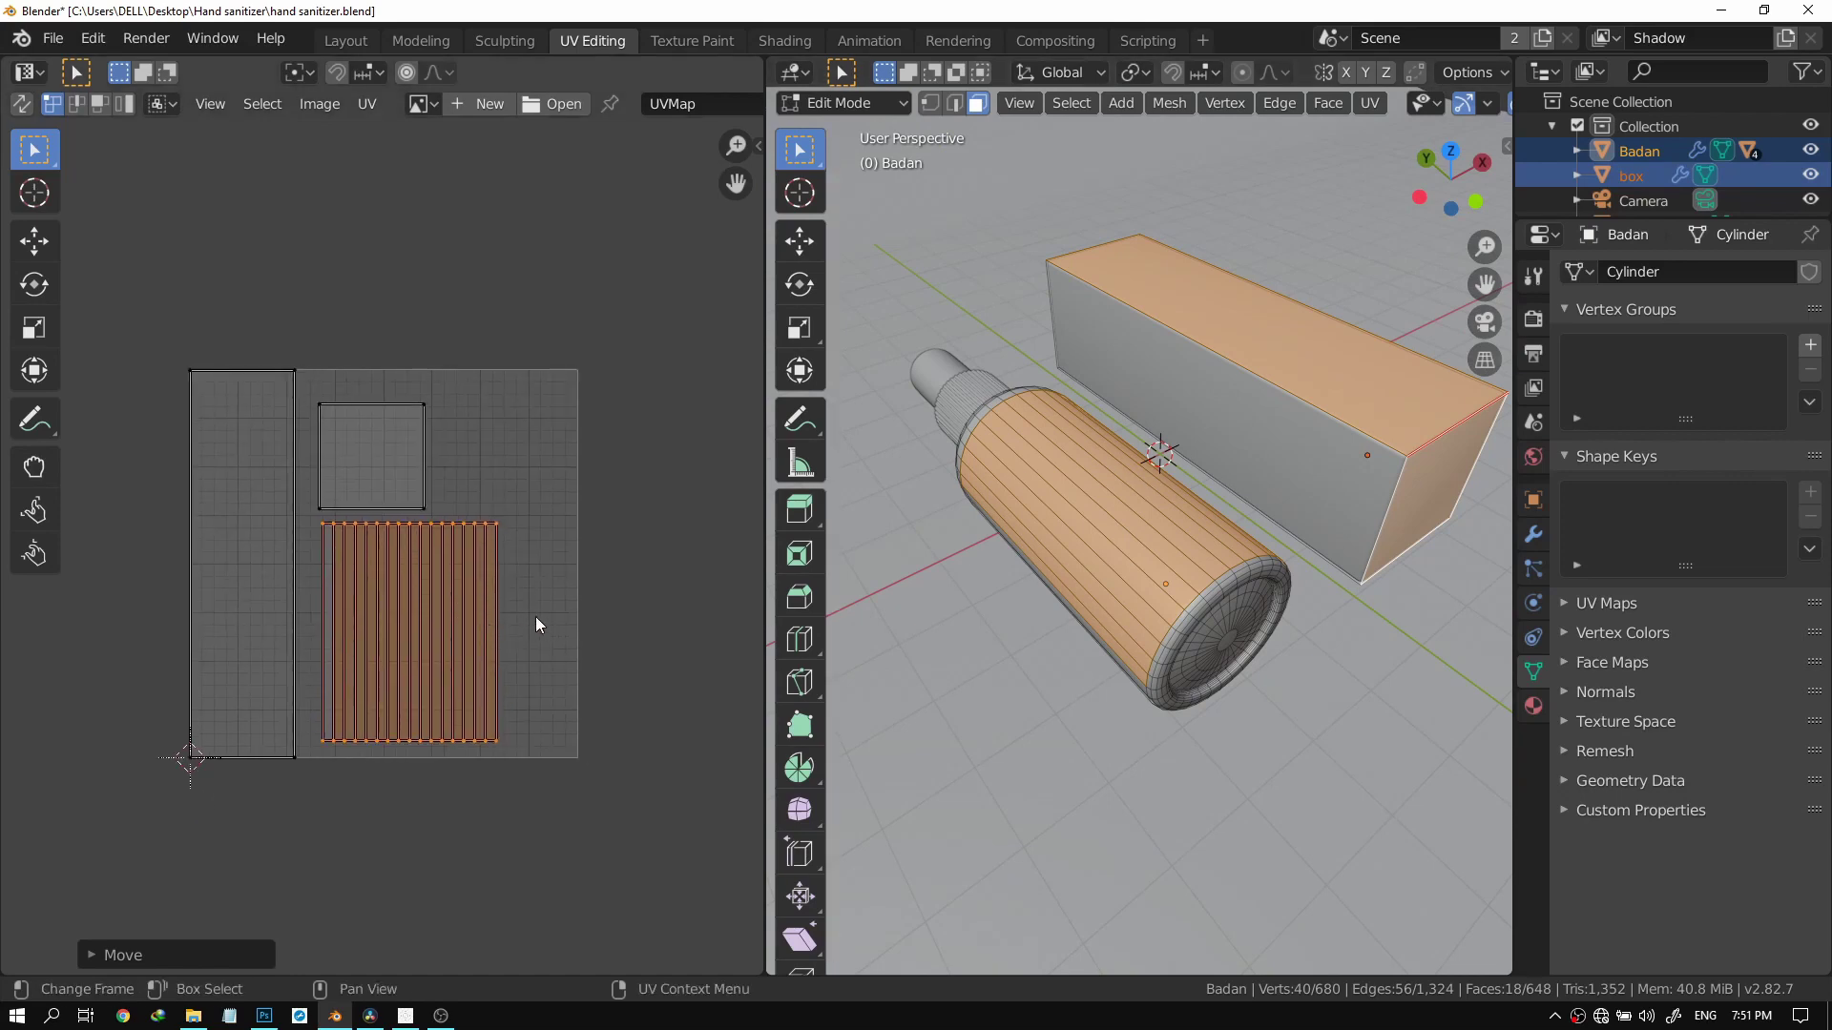
key(g)
click(523, 626)
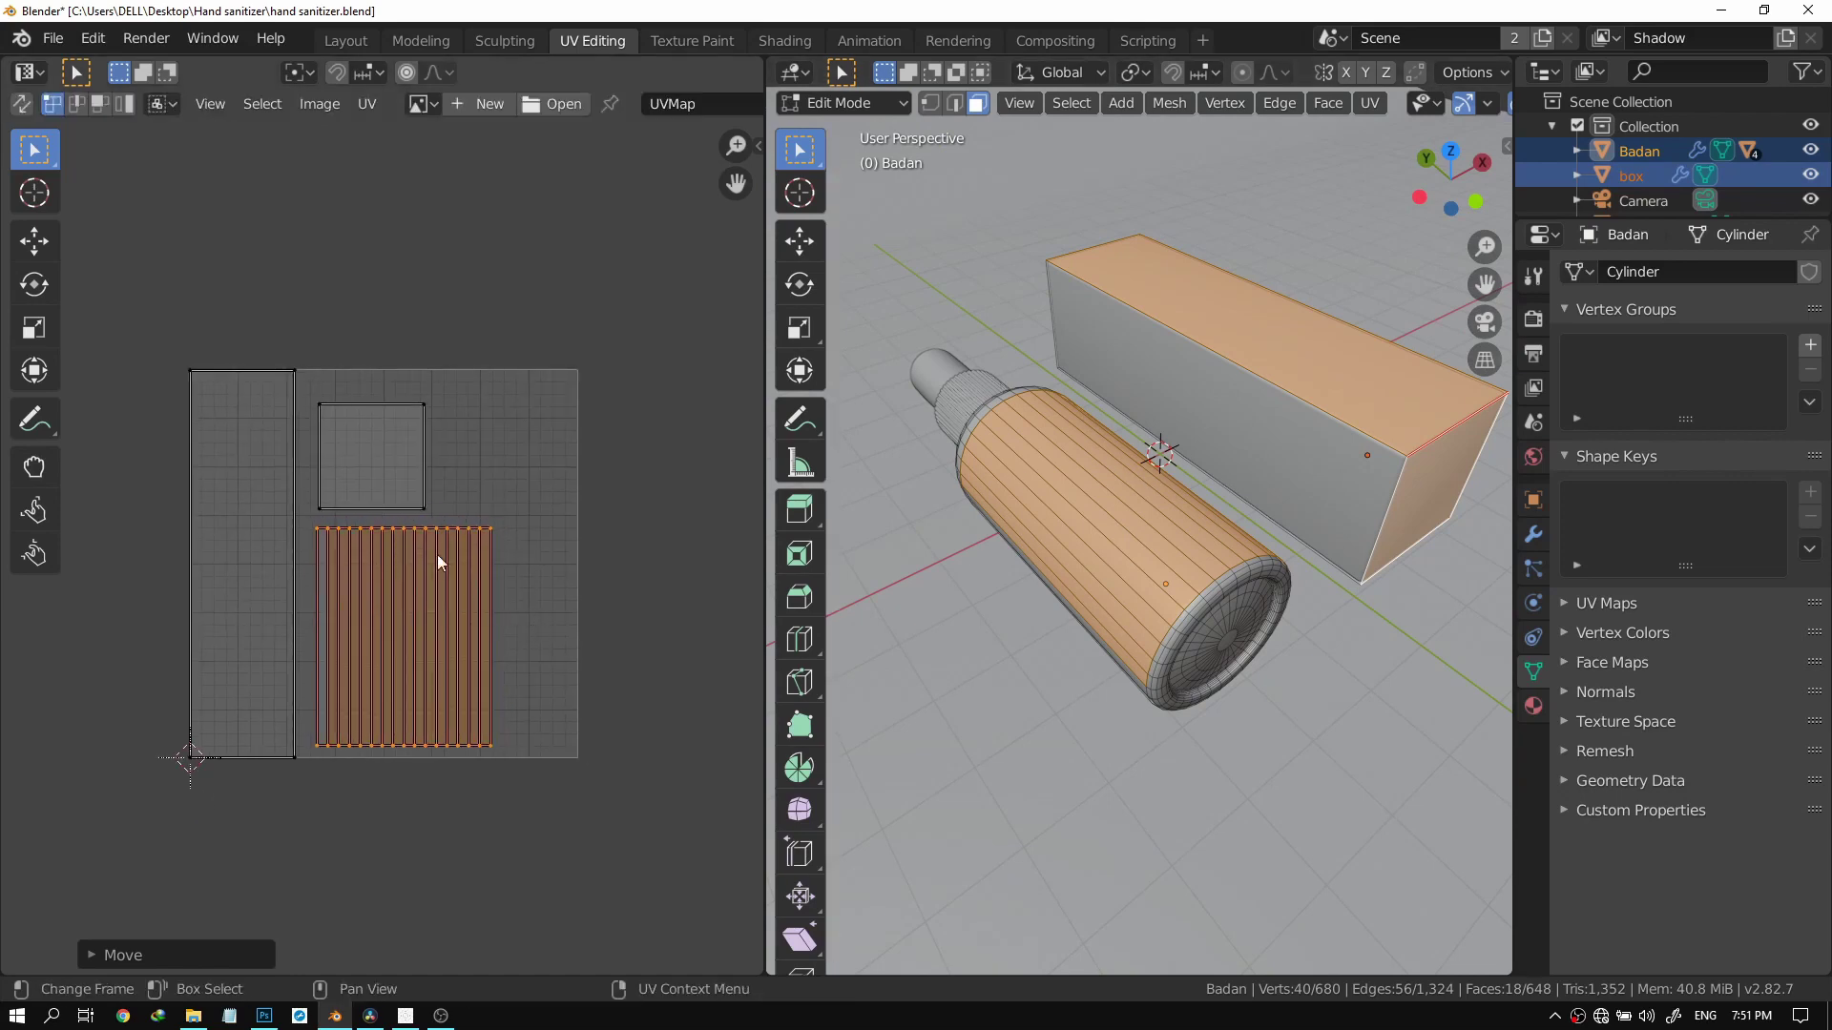
Check the full UV layout by box-selecting all the islands, and clear the UV selection.
scroll(409, 546, up, 1)
click(574, 465)
drag(164, 247, 636, 826)
click(549, 376)
drag(119, 256, 649, 823)
click(637, 740)
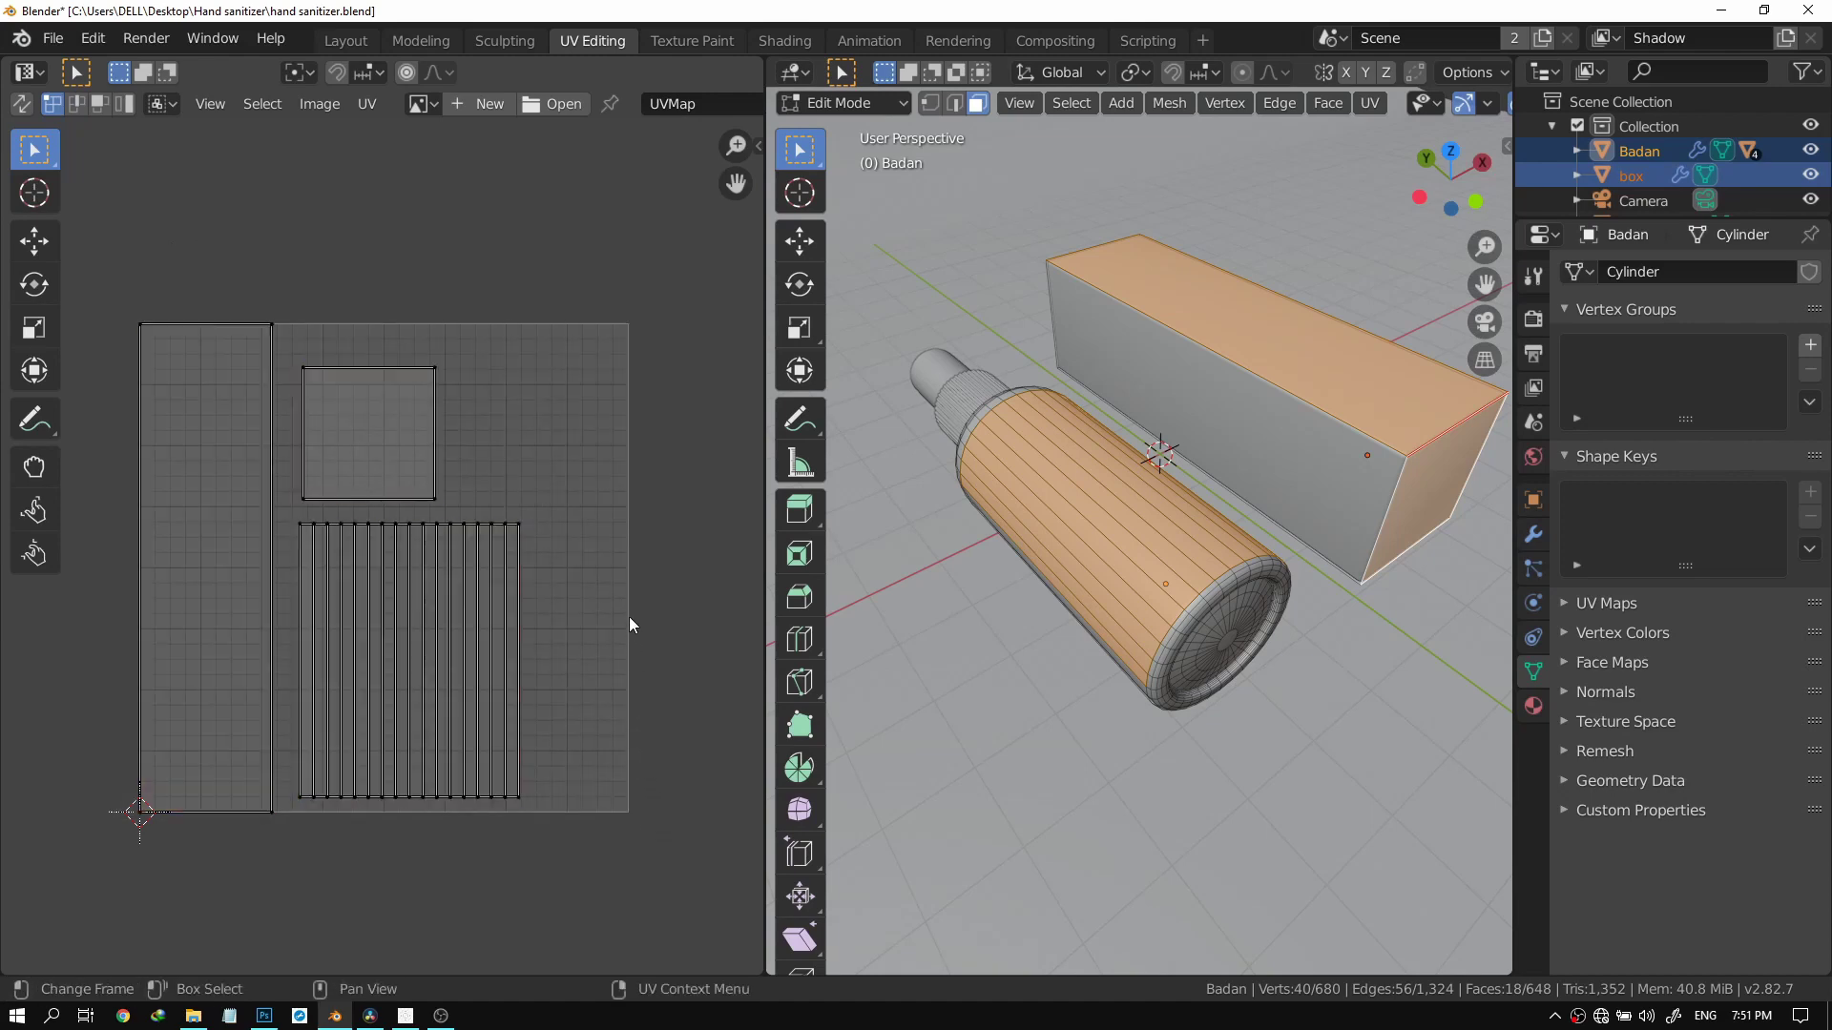
Export the UV layout as the 1024 × 1024 PNG image "uv smart object.png" into the Hand sanitizer folder.
click(368, 103)
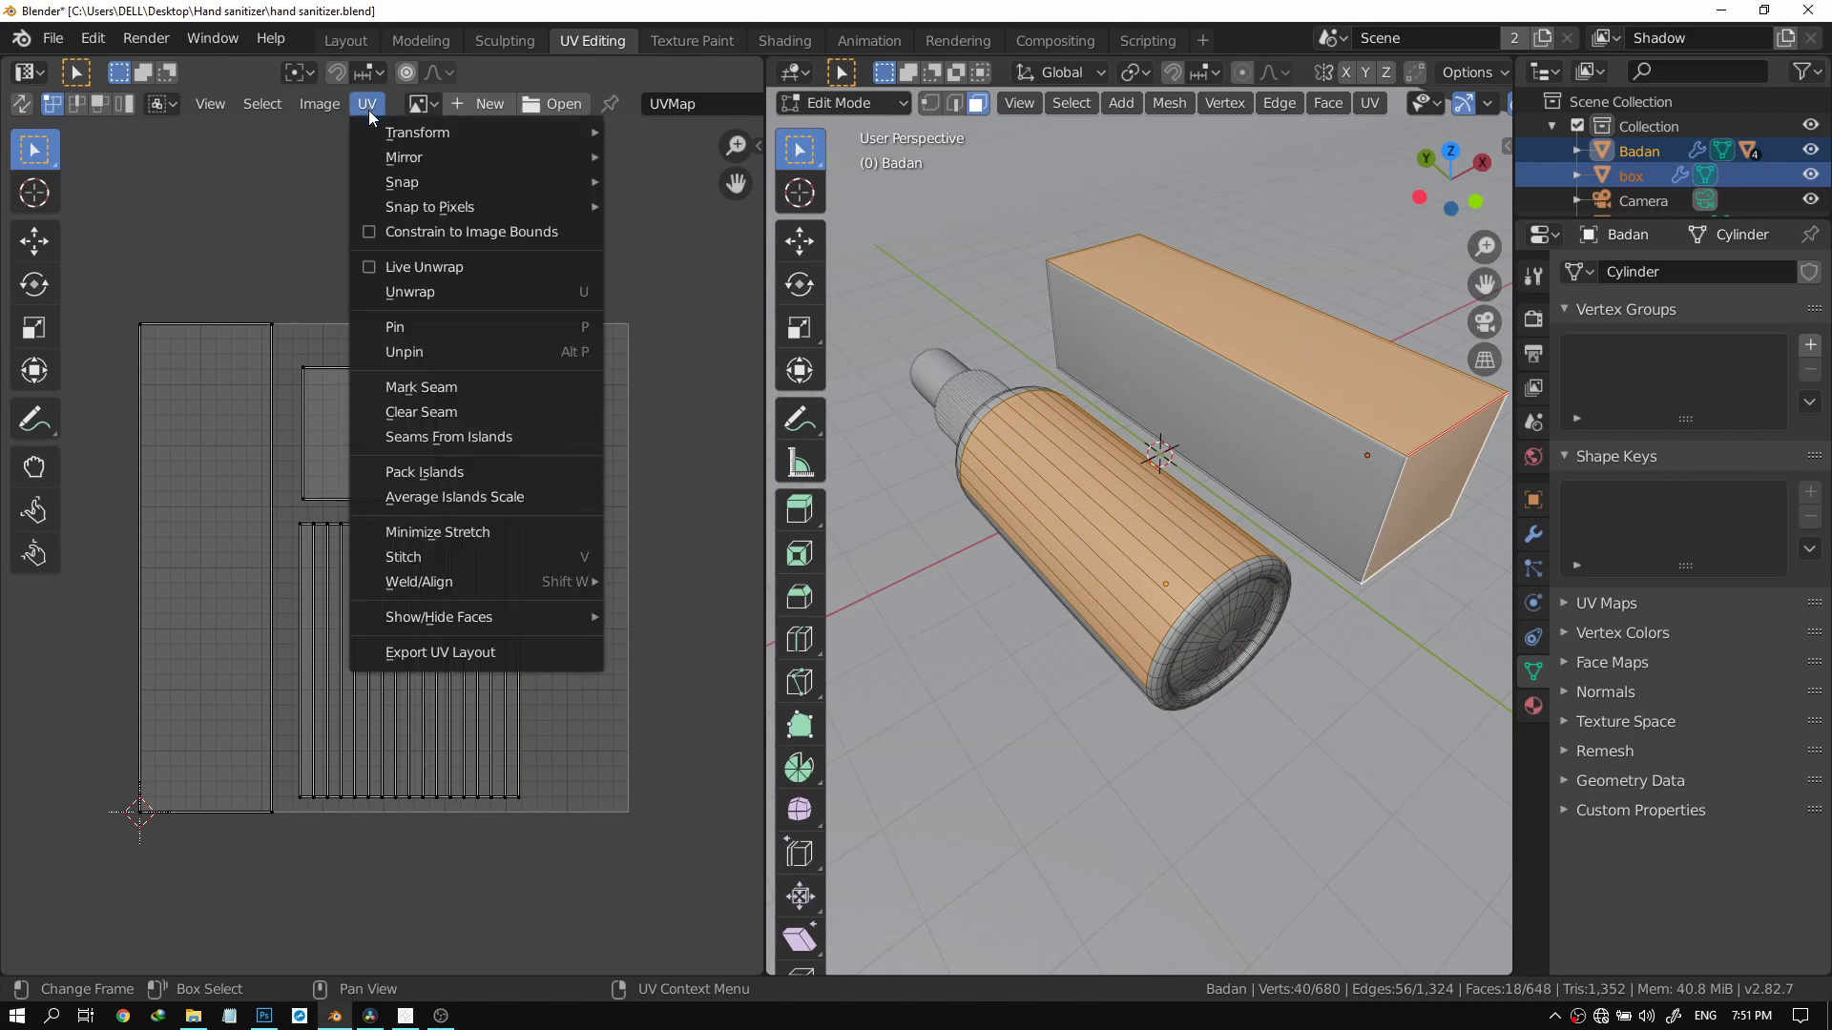
click(438, 653)
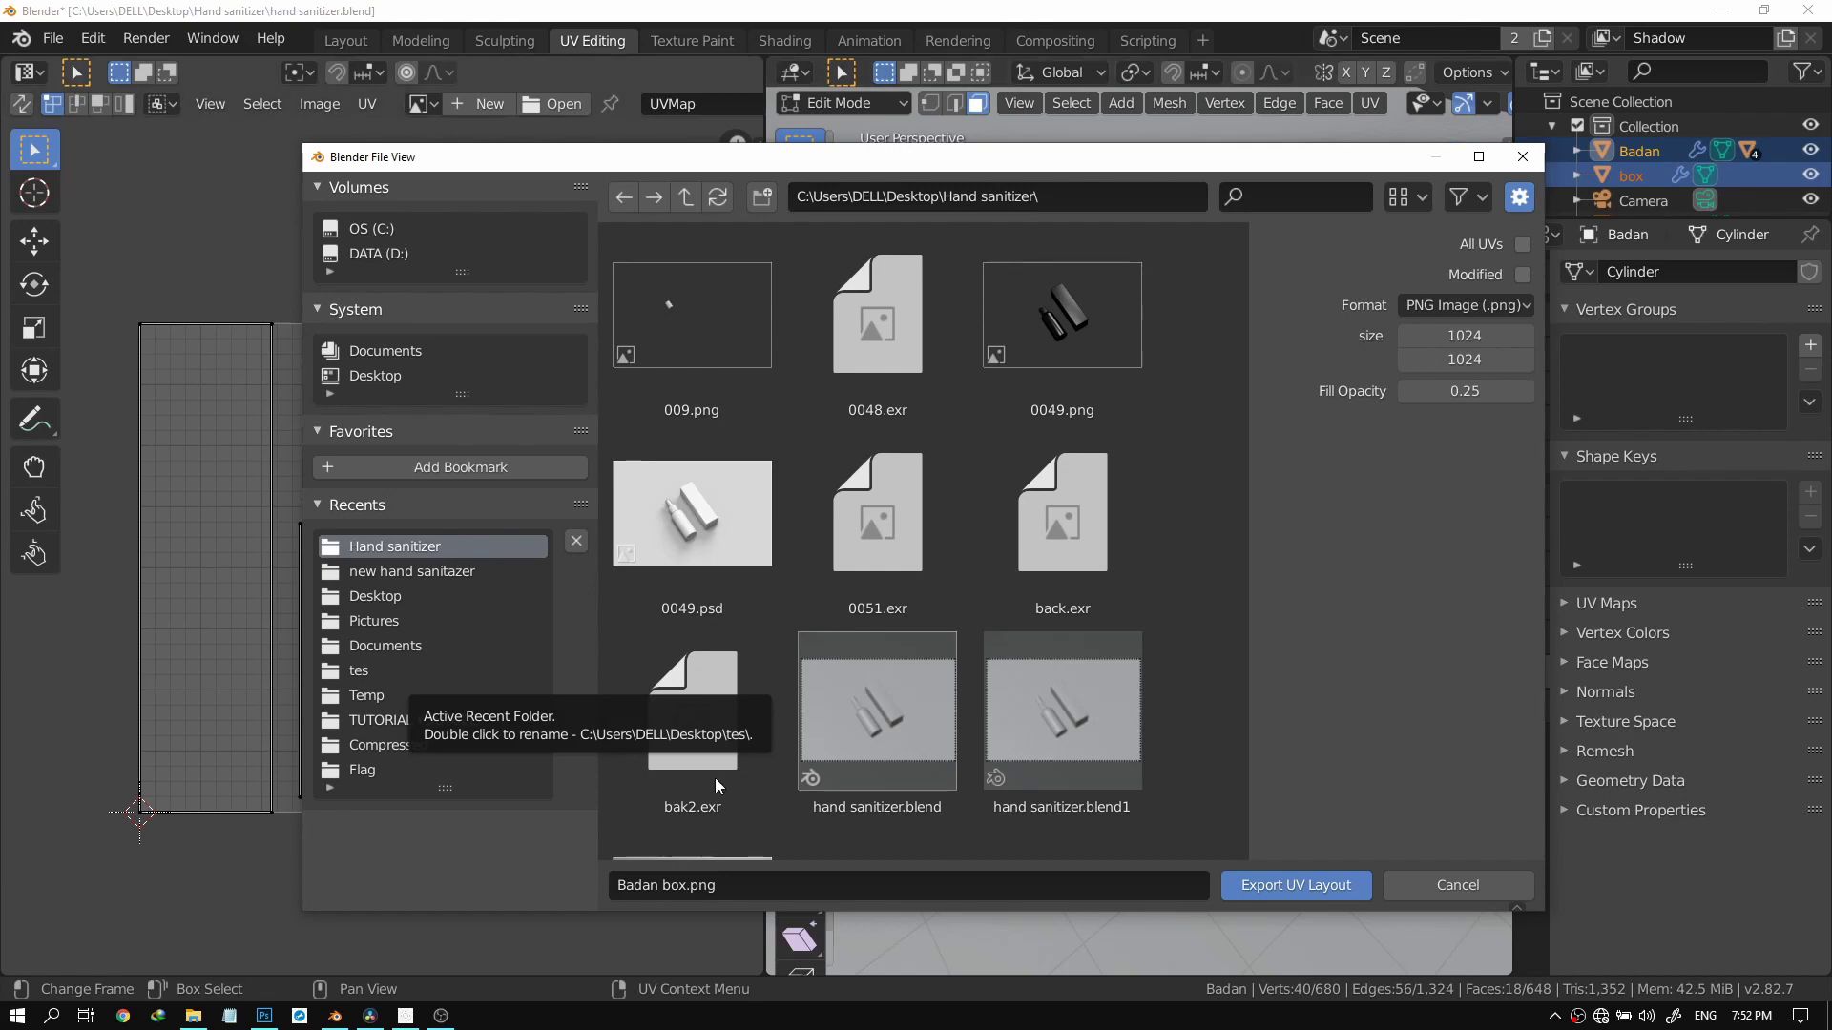
click(732, 885)
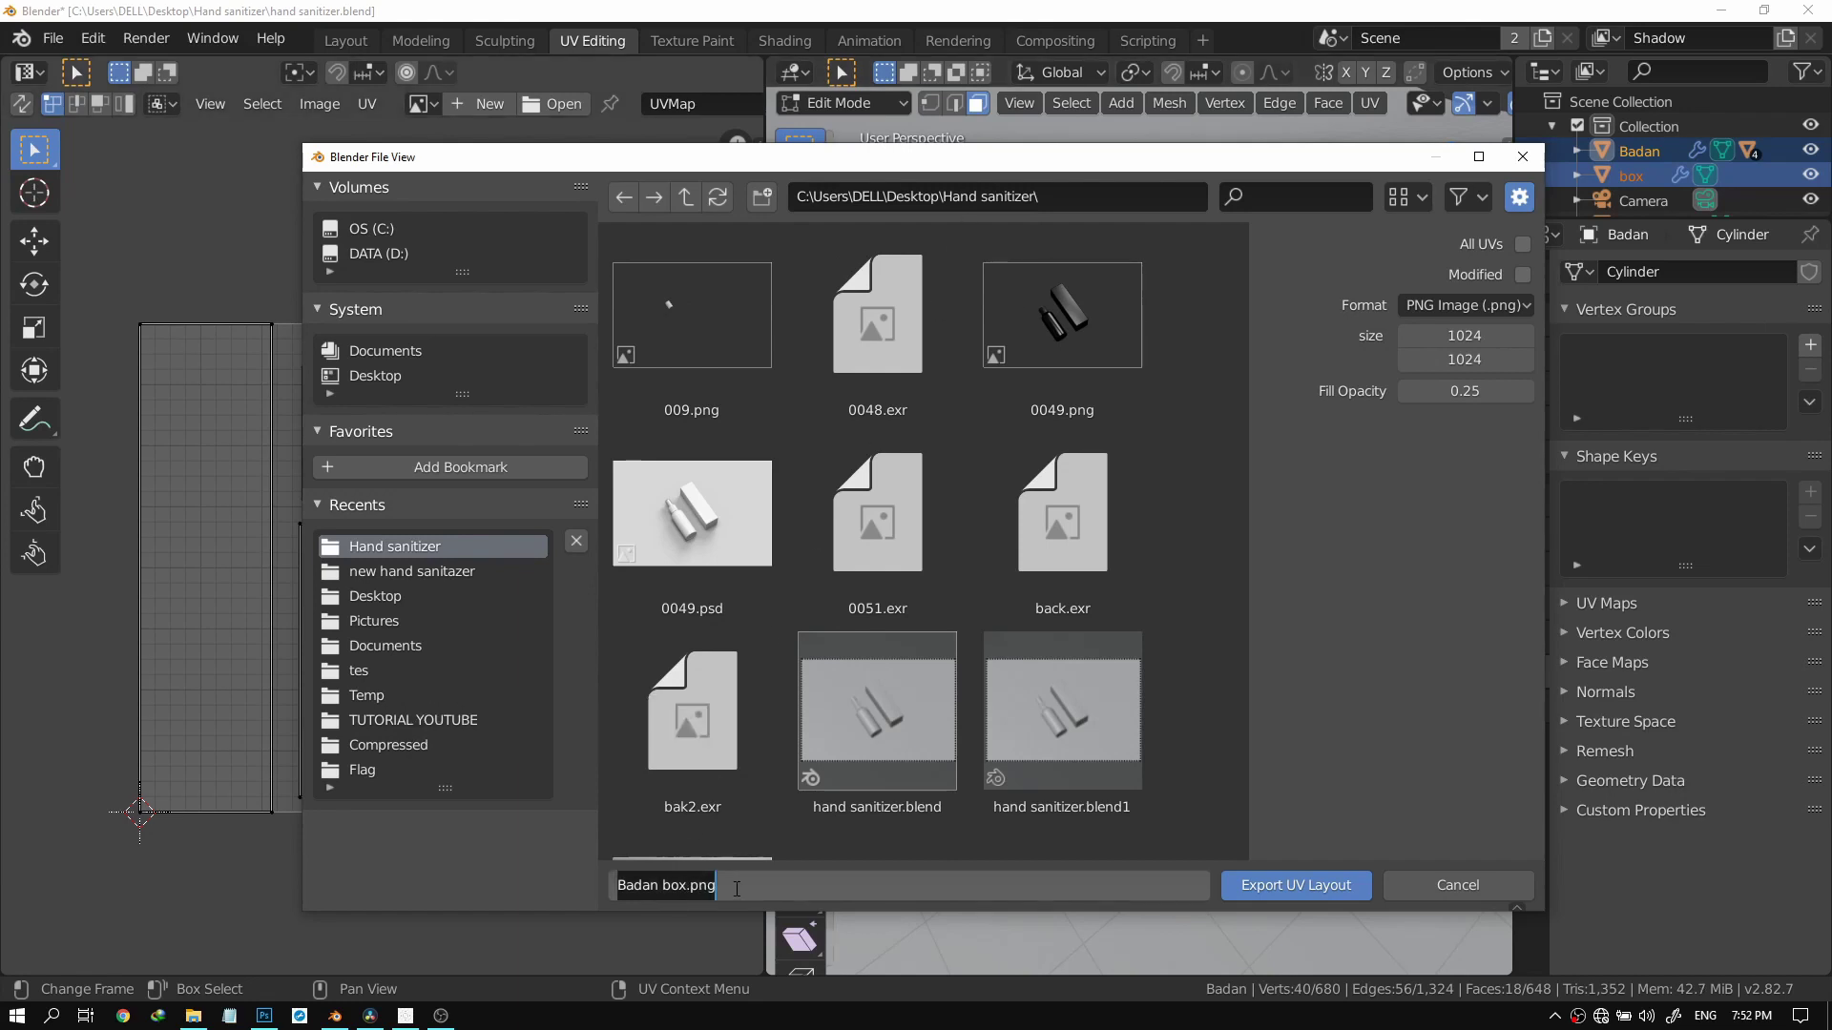
key(BackSpace)
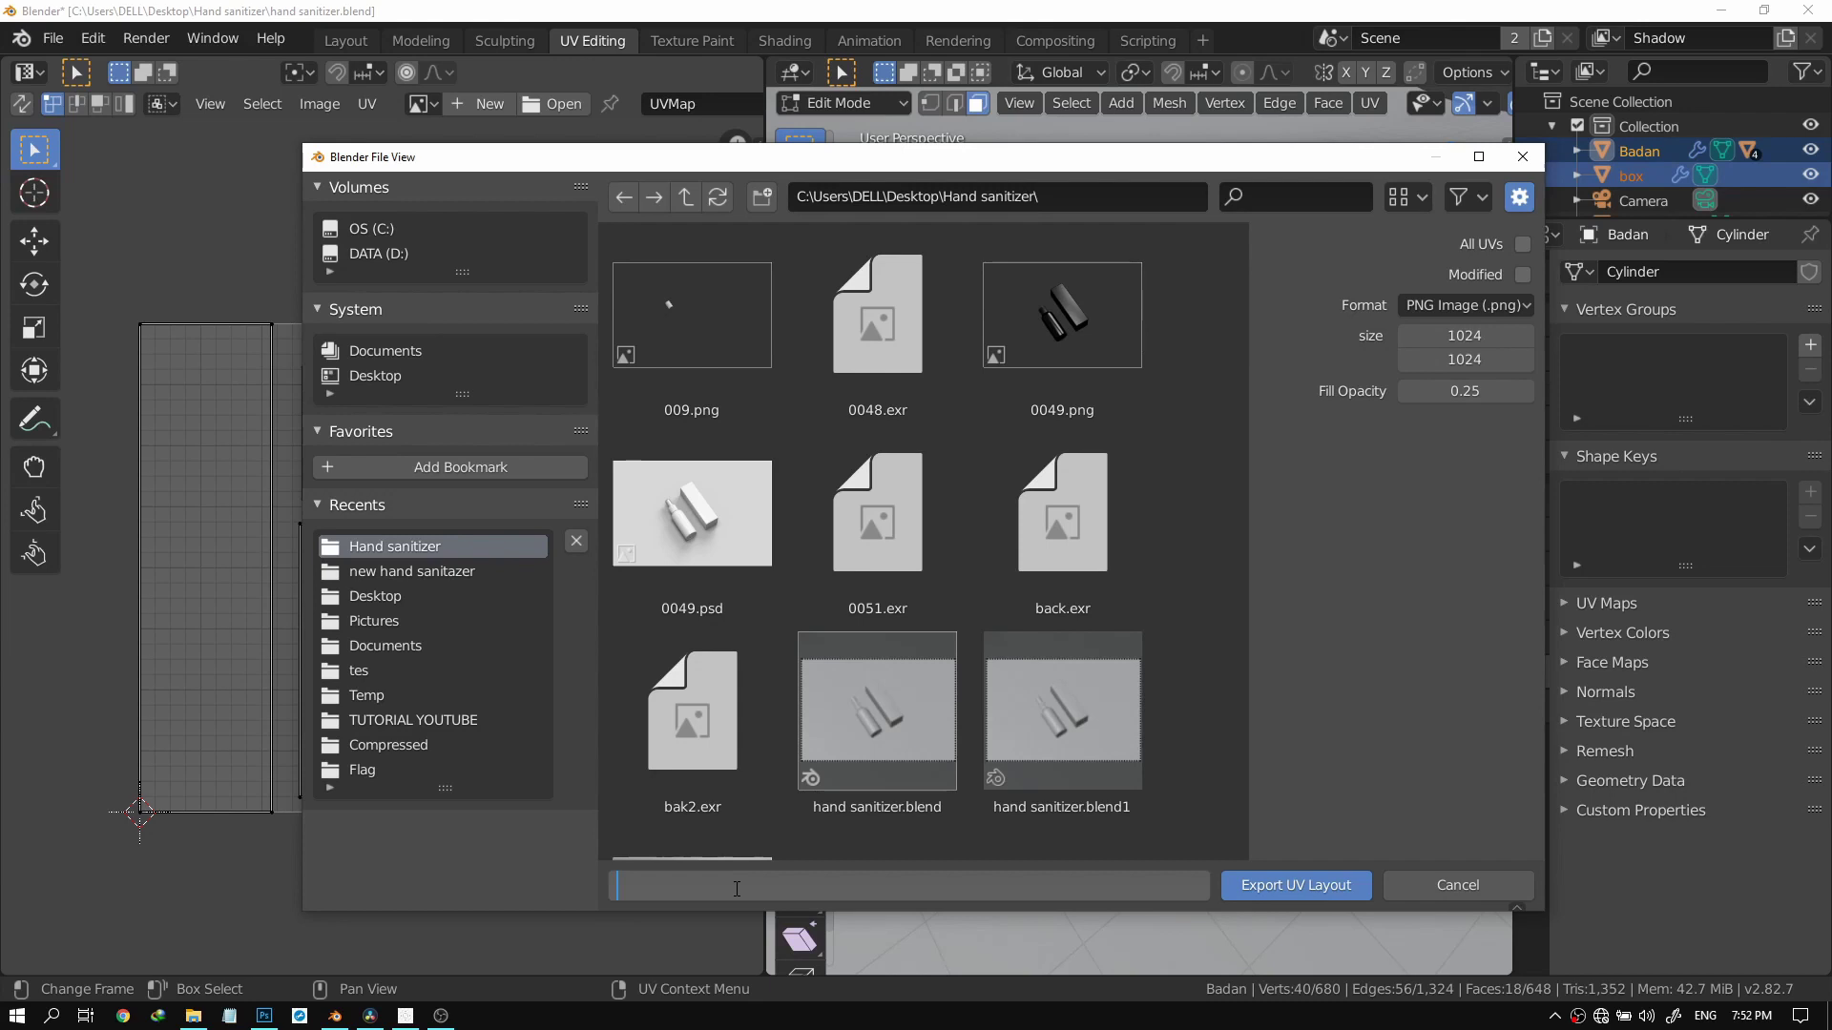
text(uv smart object)
key(Return)
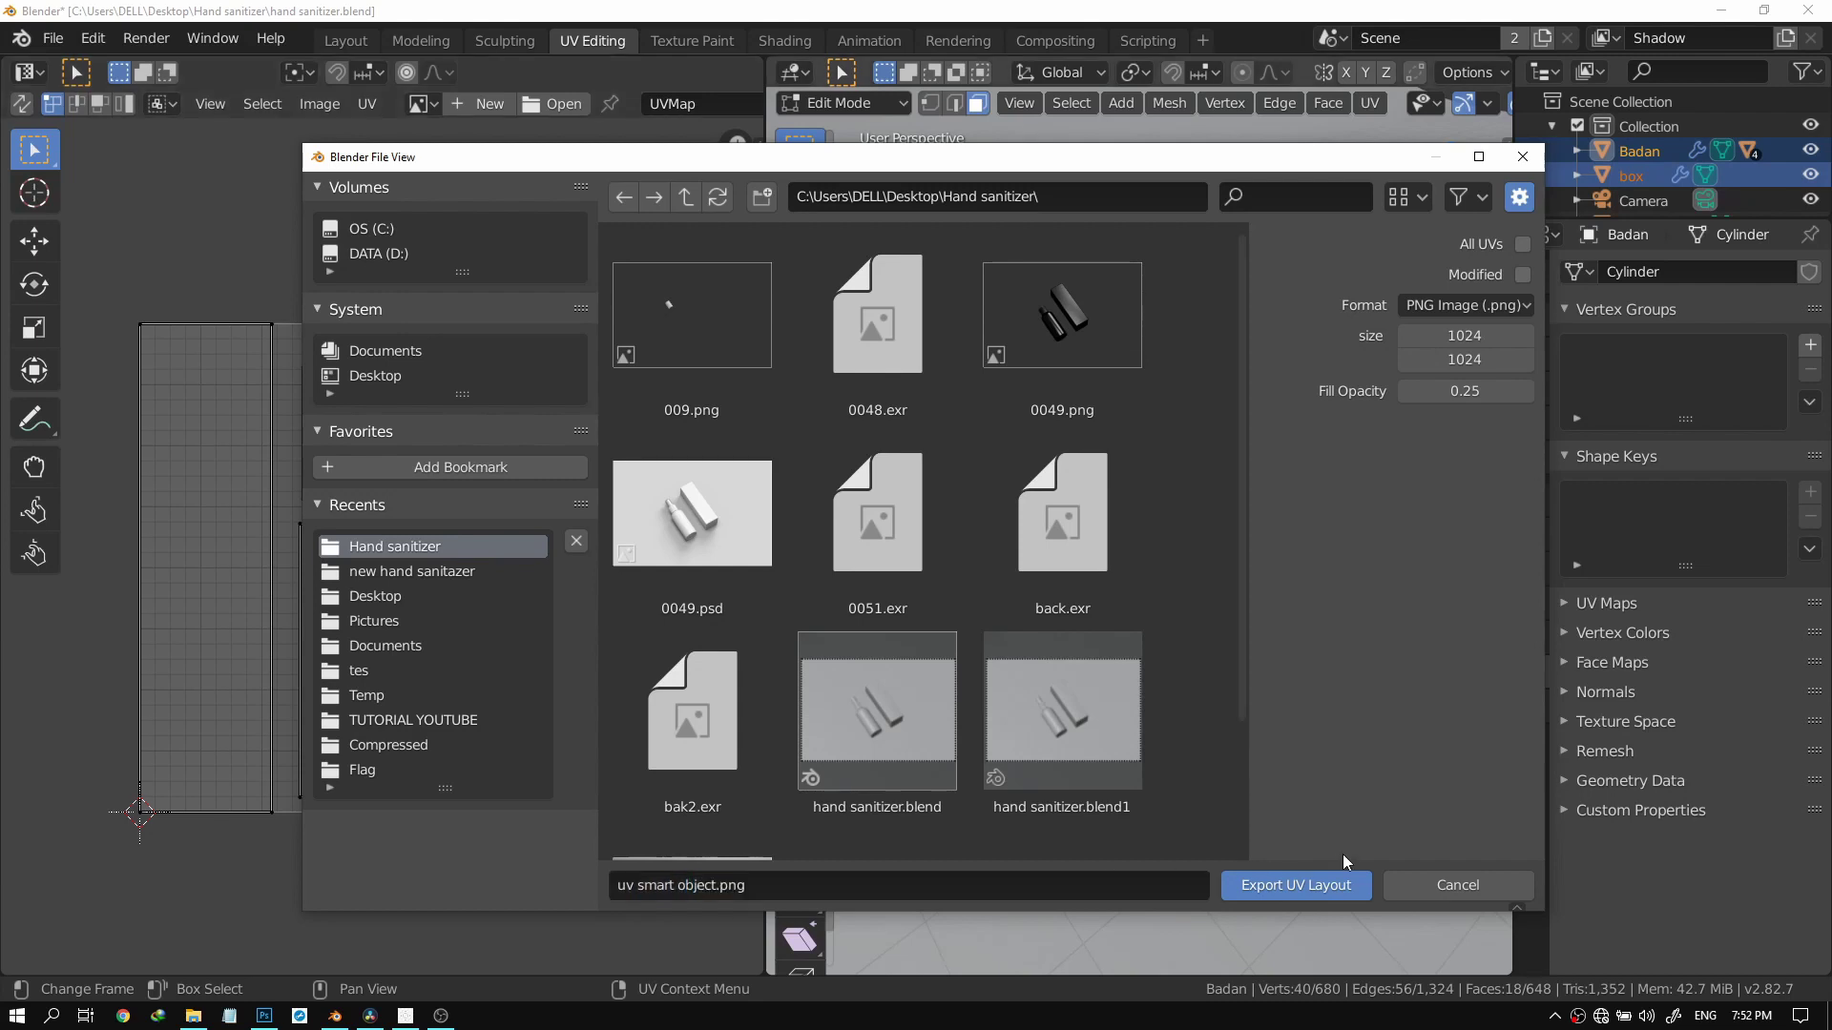
click(1303, 889)
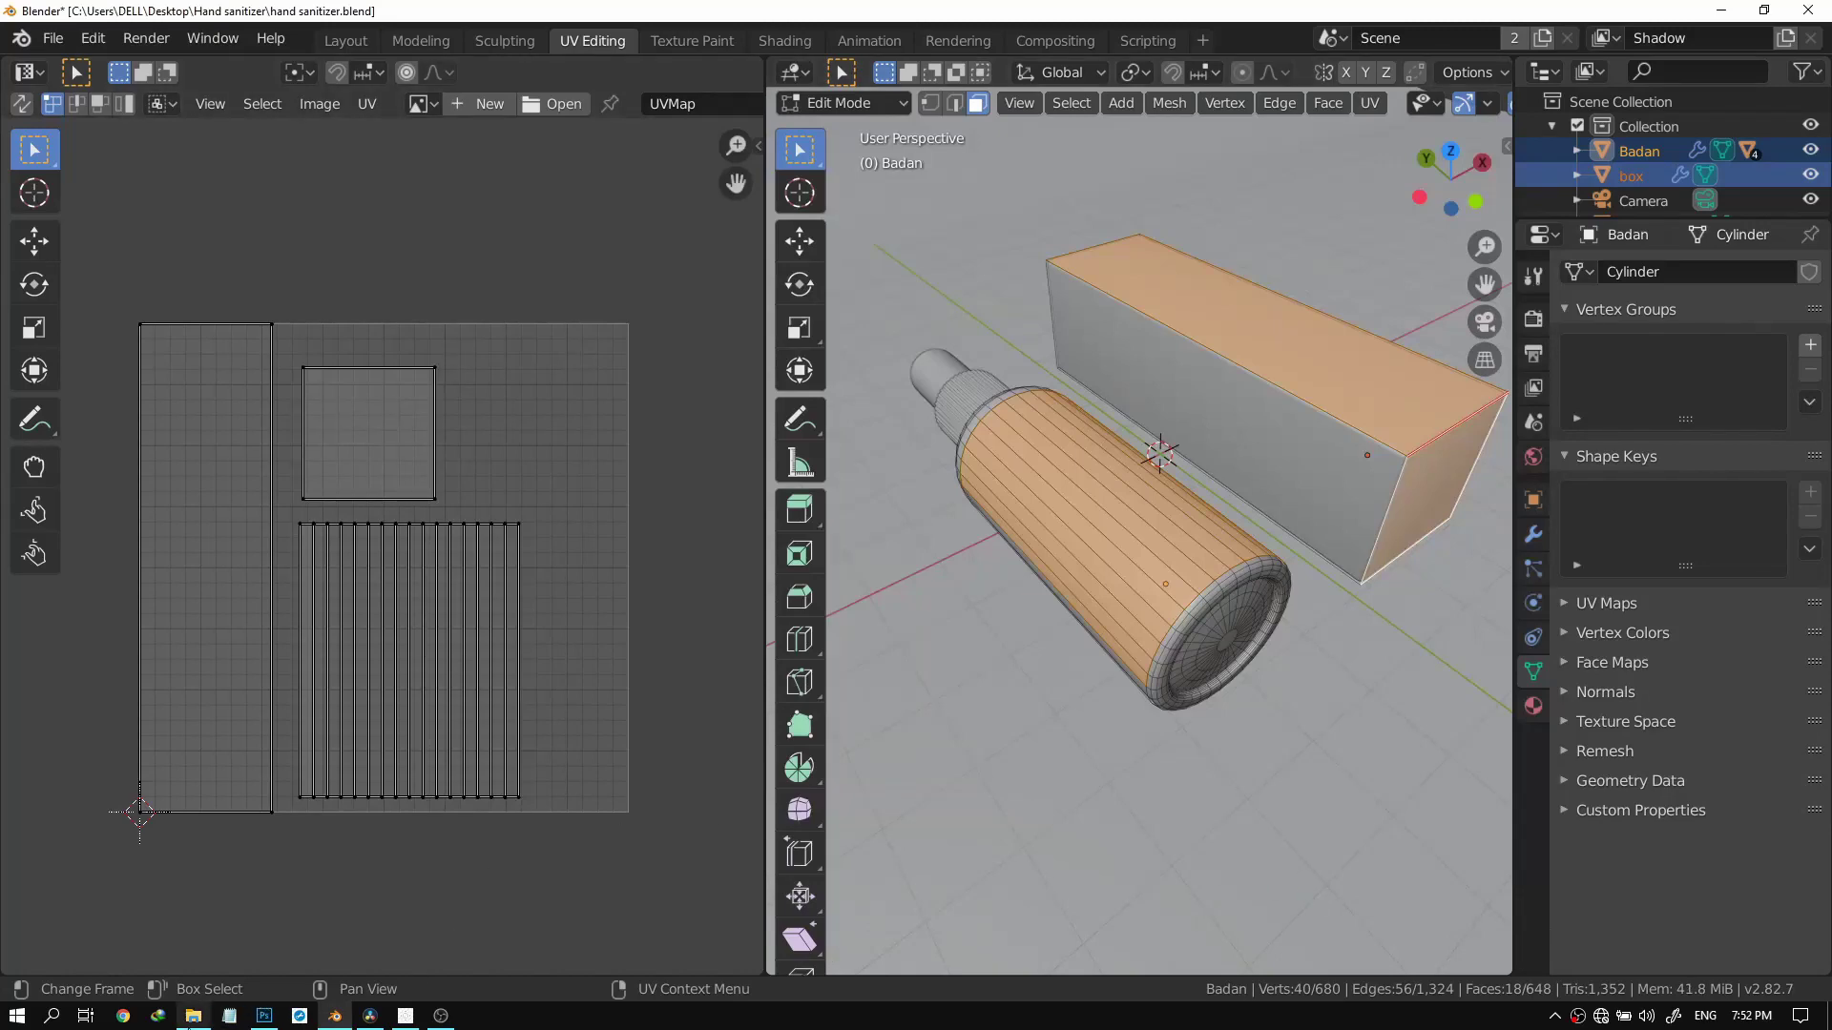
Switch to File Explorer, open the Hand sanitizer folder on the Desktop, and select uv smart object.png.
click(193, 1015)
click(79, 378)
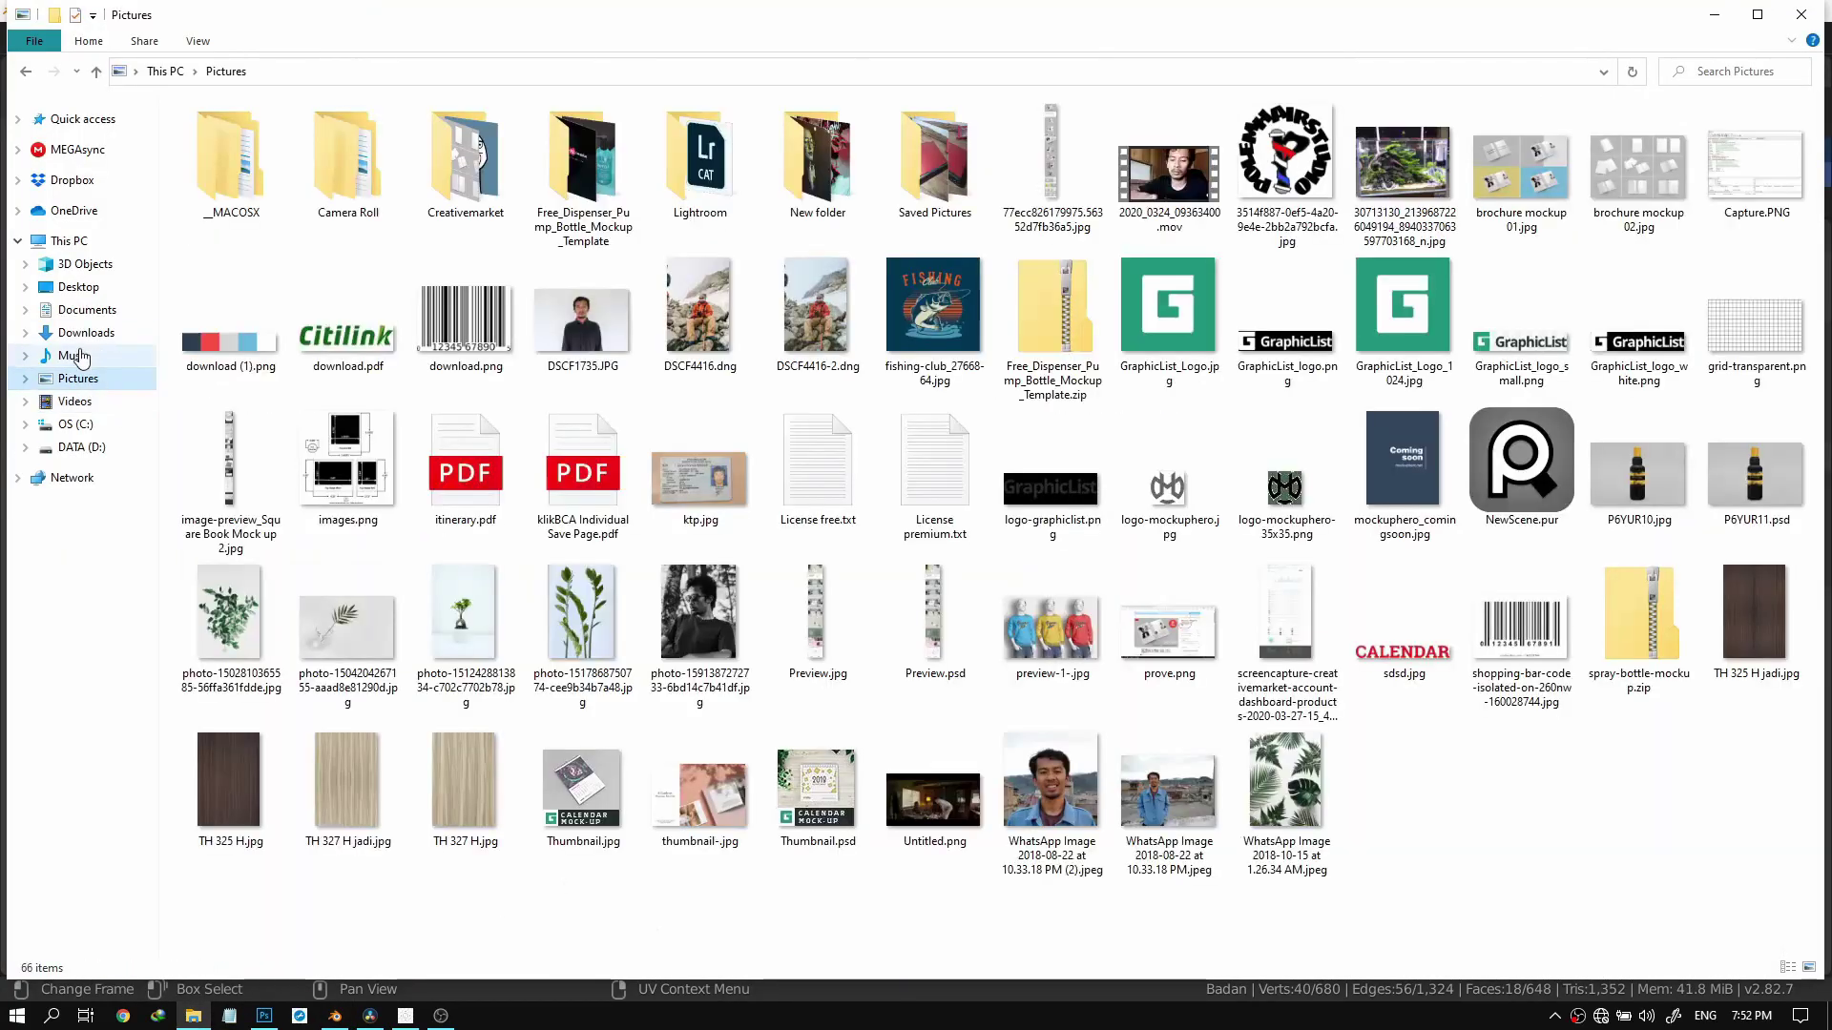
click(80, 288)
double_click(246, 262)
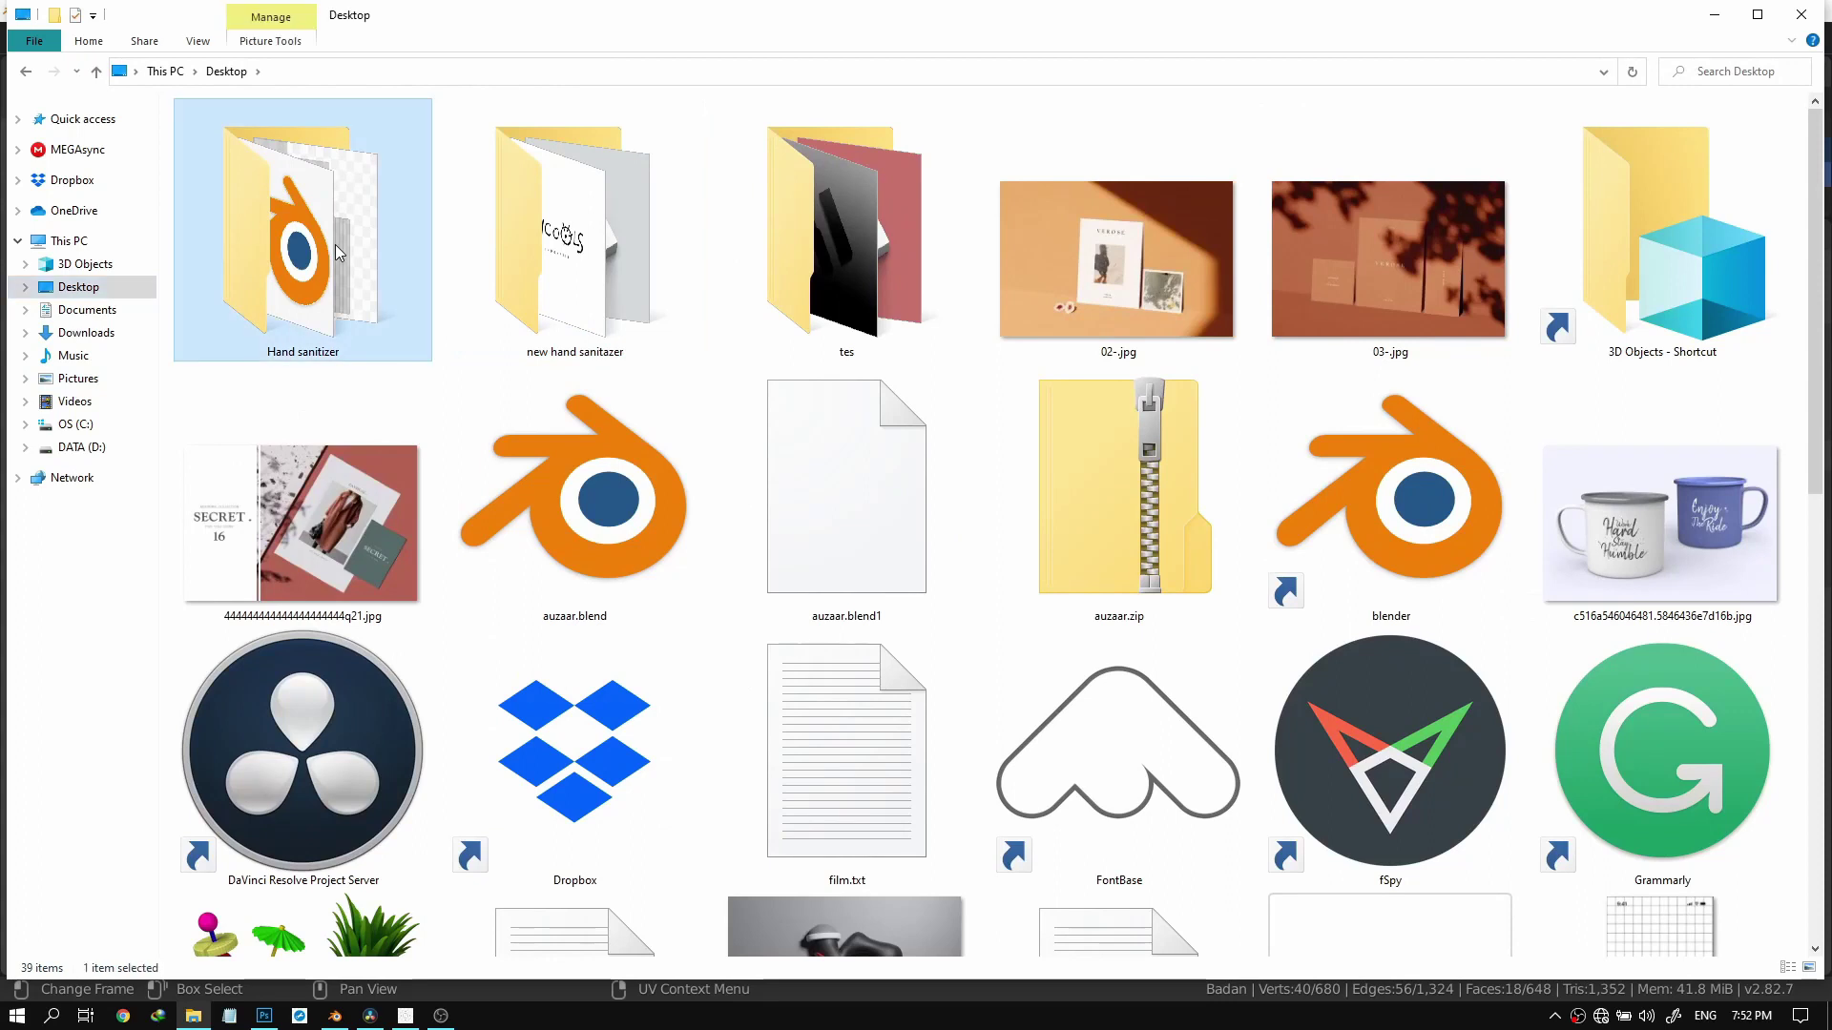
click(1040, 487)
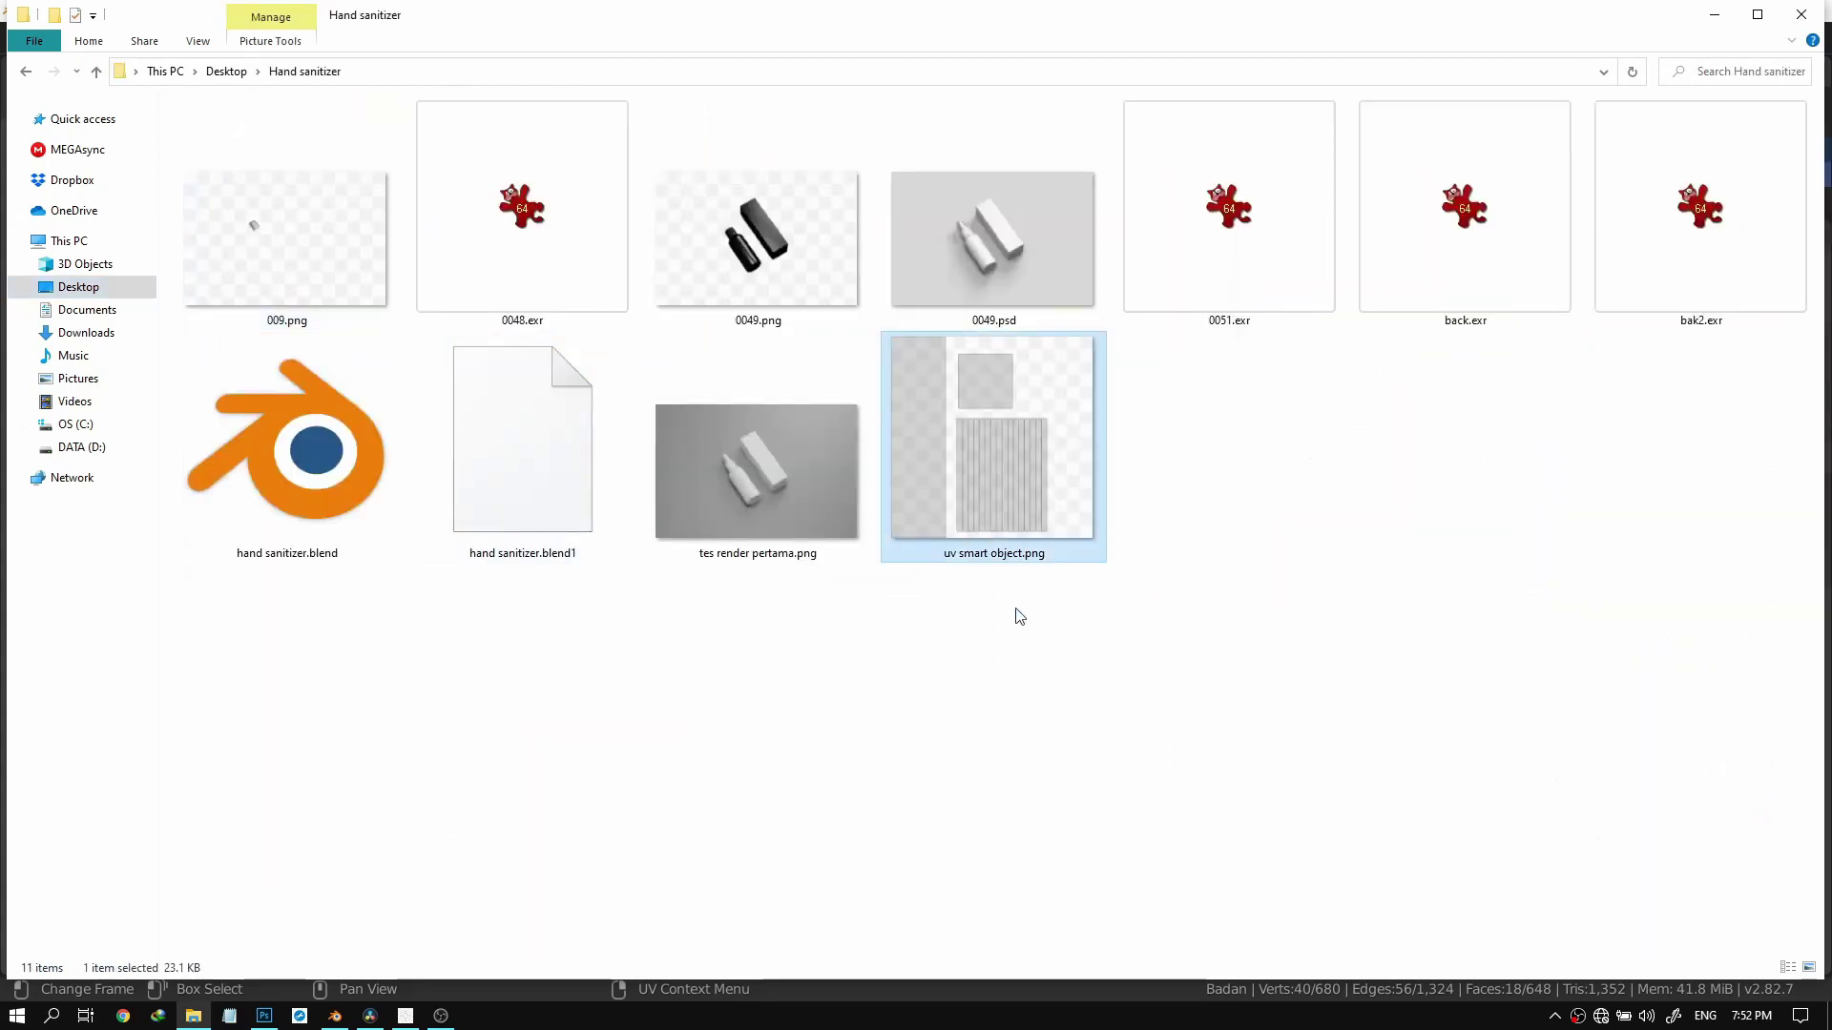